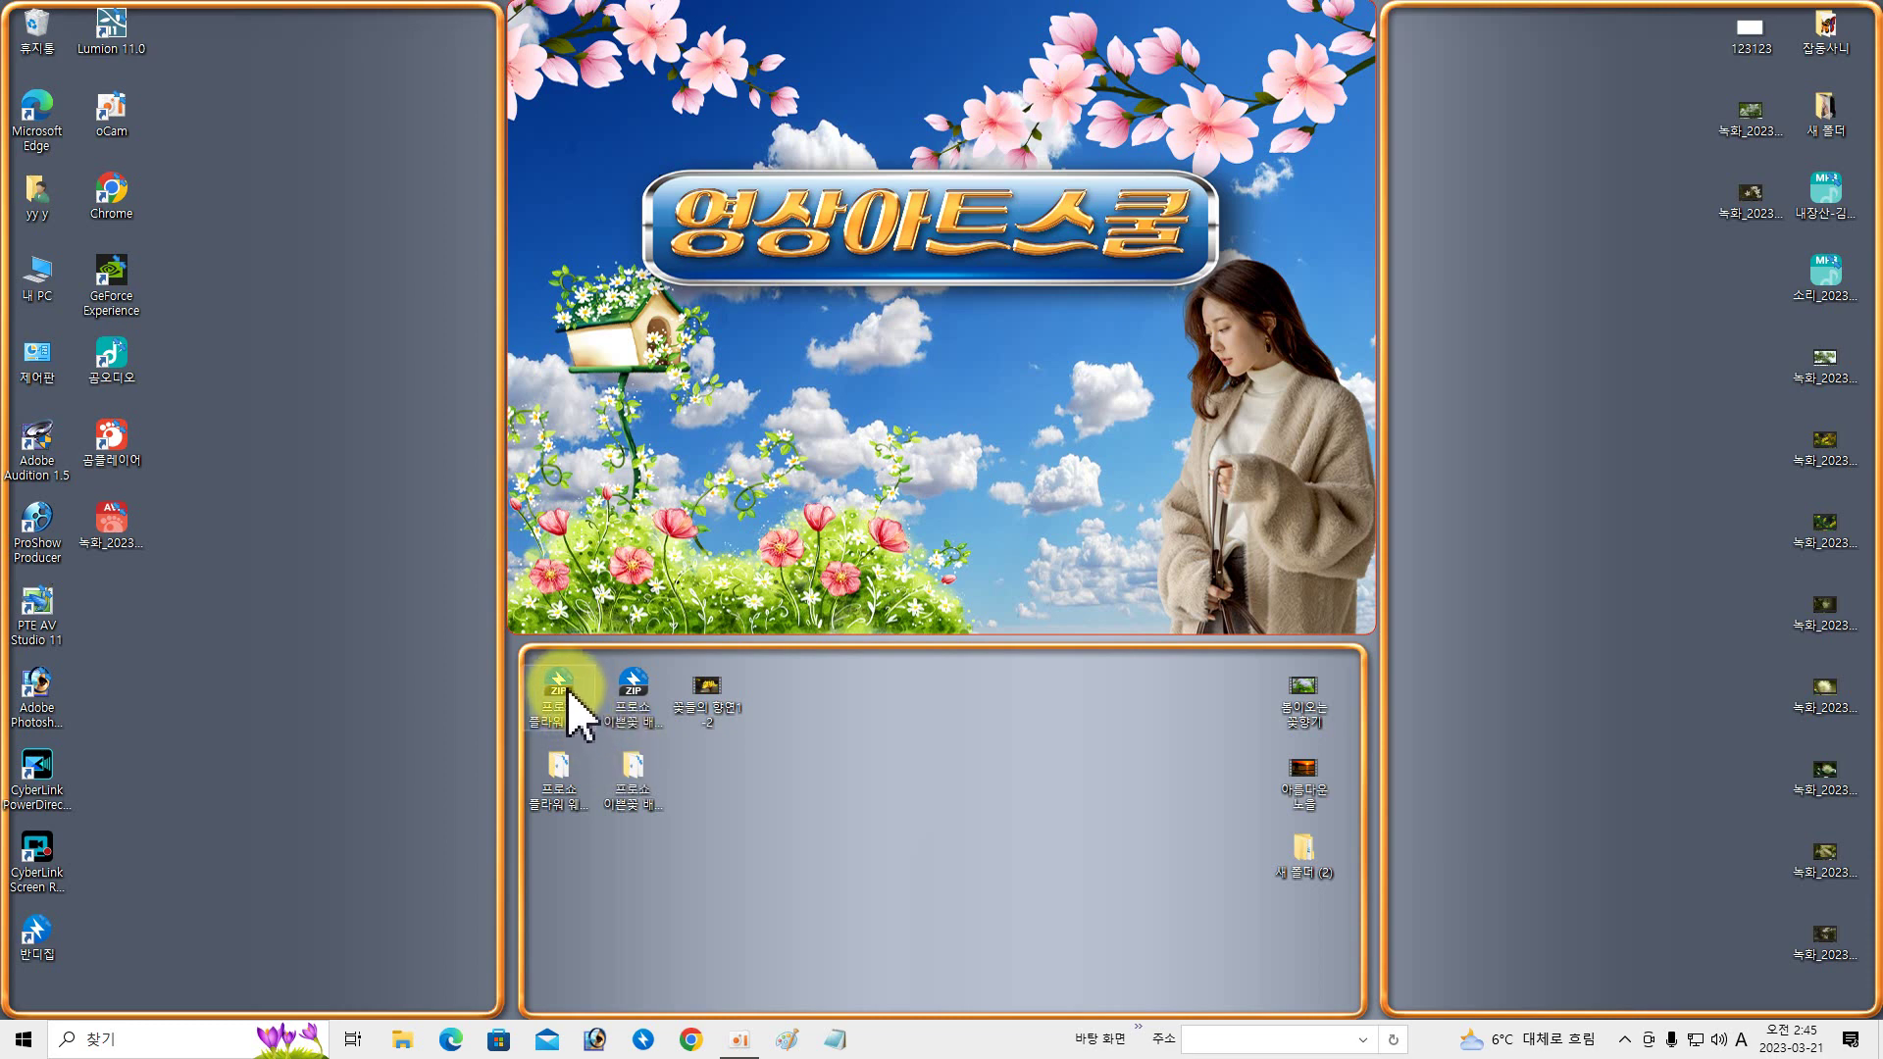
- Move the 프로쇼 플라워 웨딩포토앨범 zip file and its extracted folder together into the empty desktop area beside the program shortcuts
{"action": "left_click_drag", "start_coordinate": [565, 690], "coordinate": [403, 378]}
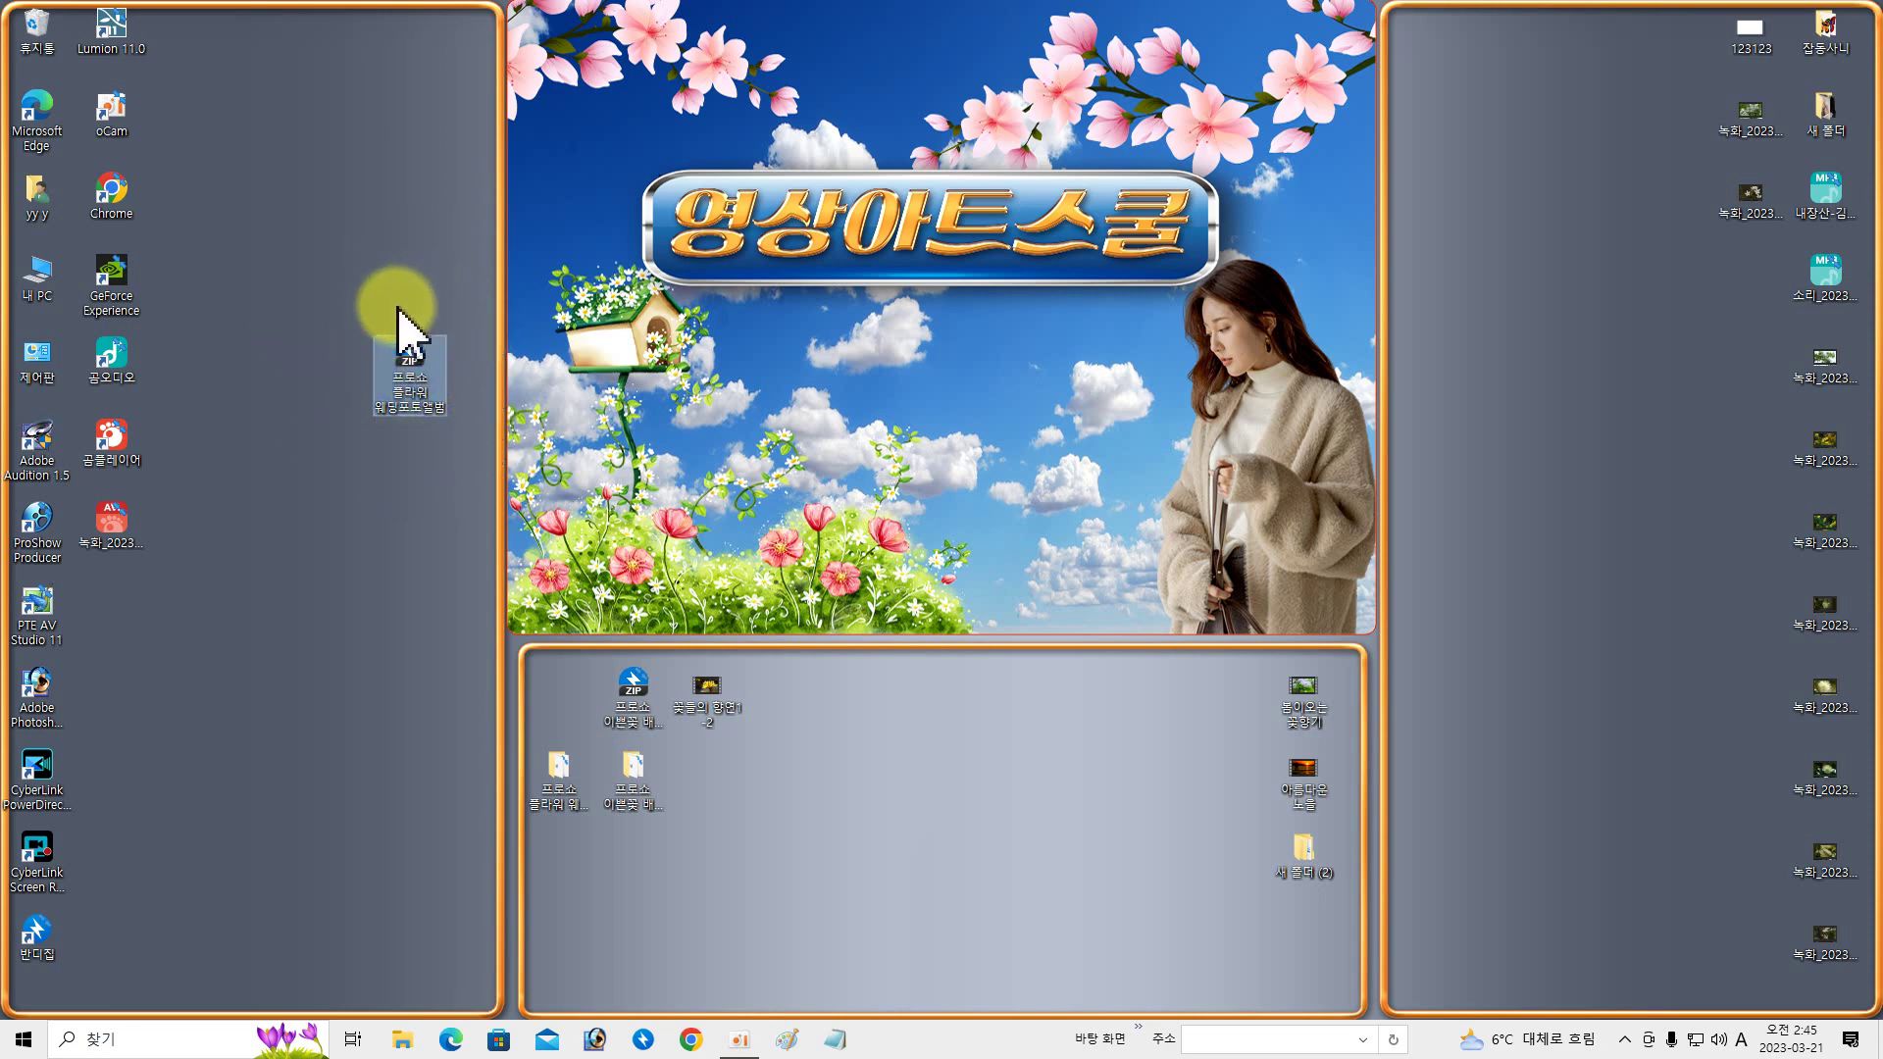
{"action": "right_click", "coordinate": [410, 363]}
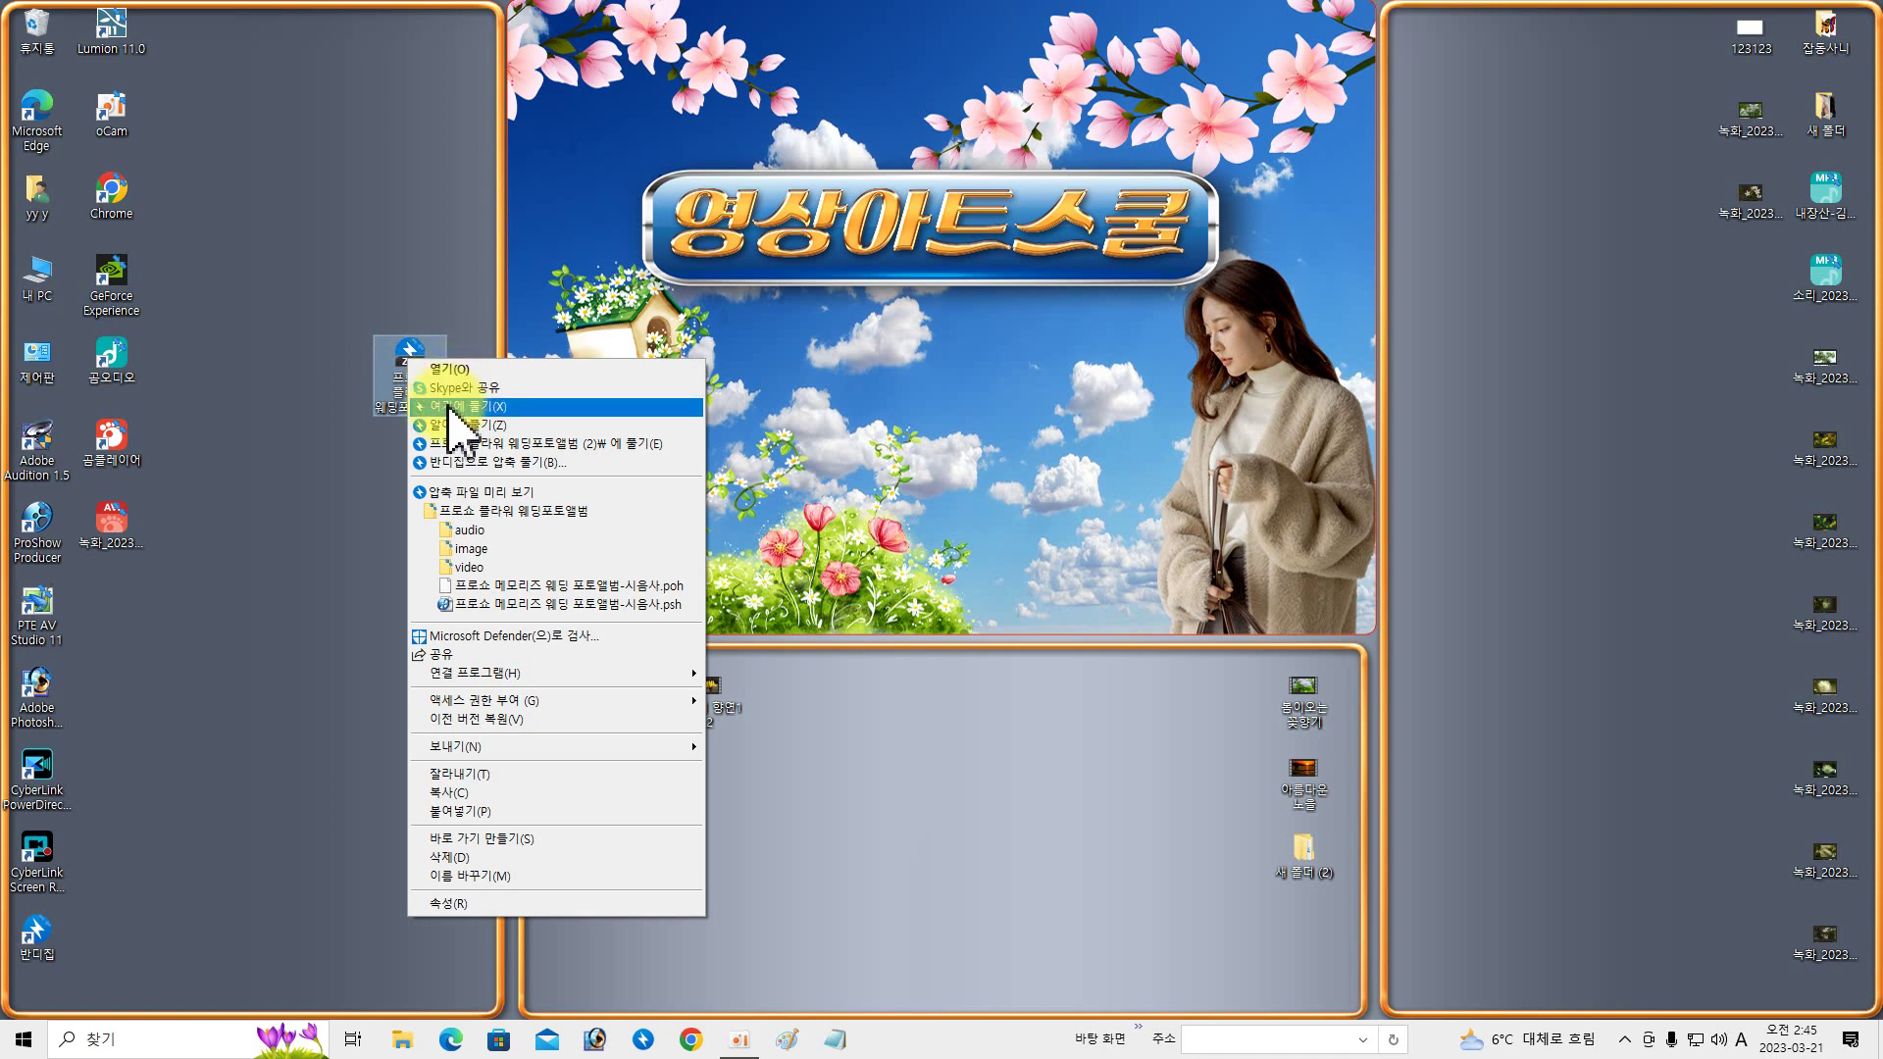
{"action": "left_click", "coordinate": [369, 427]}
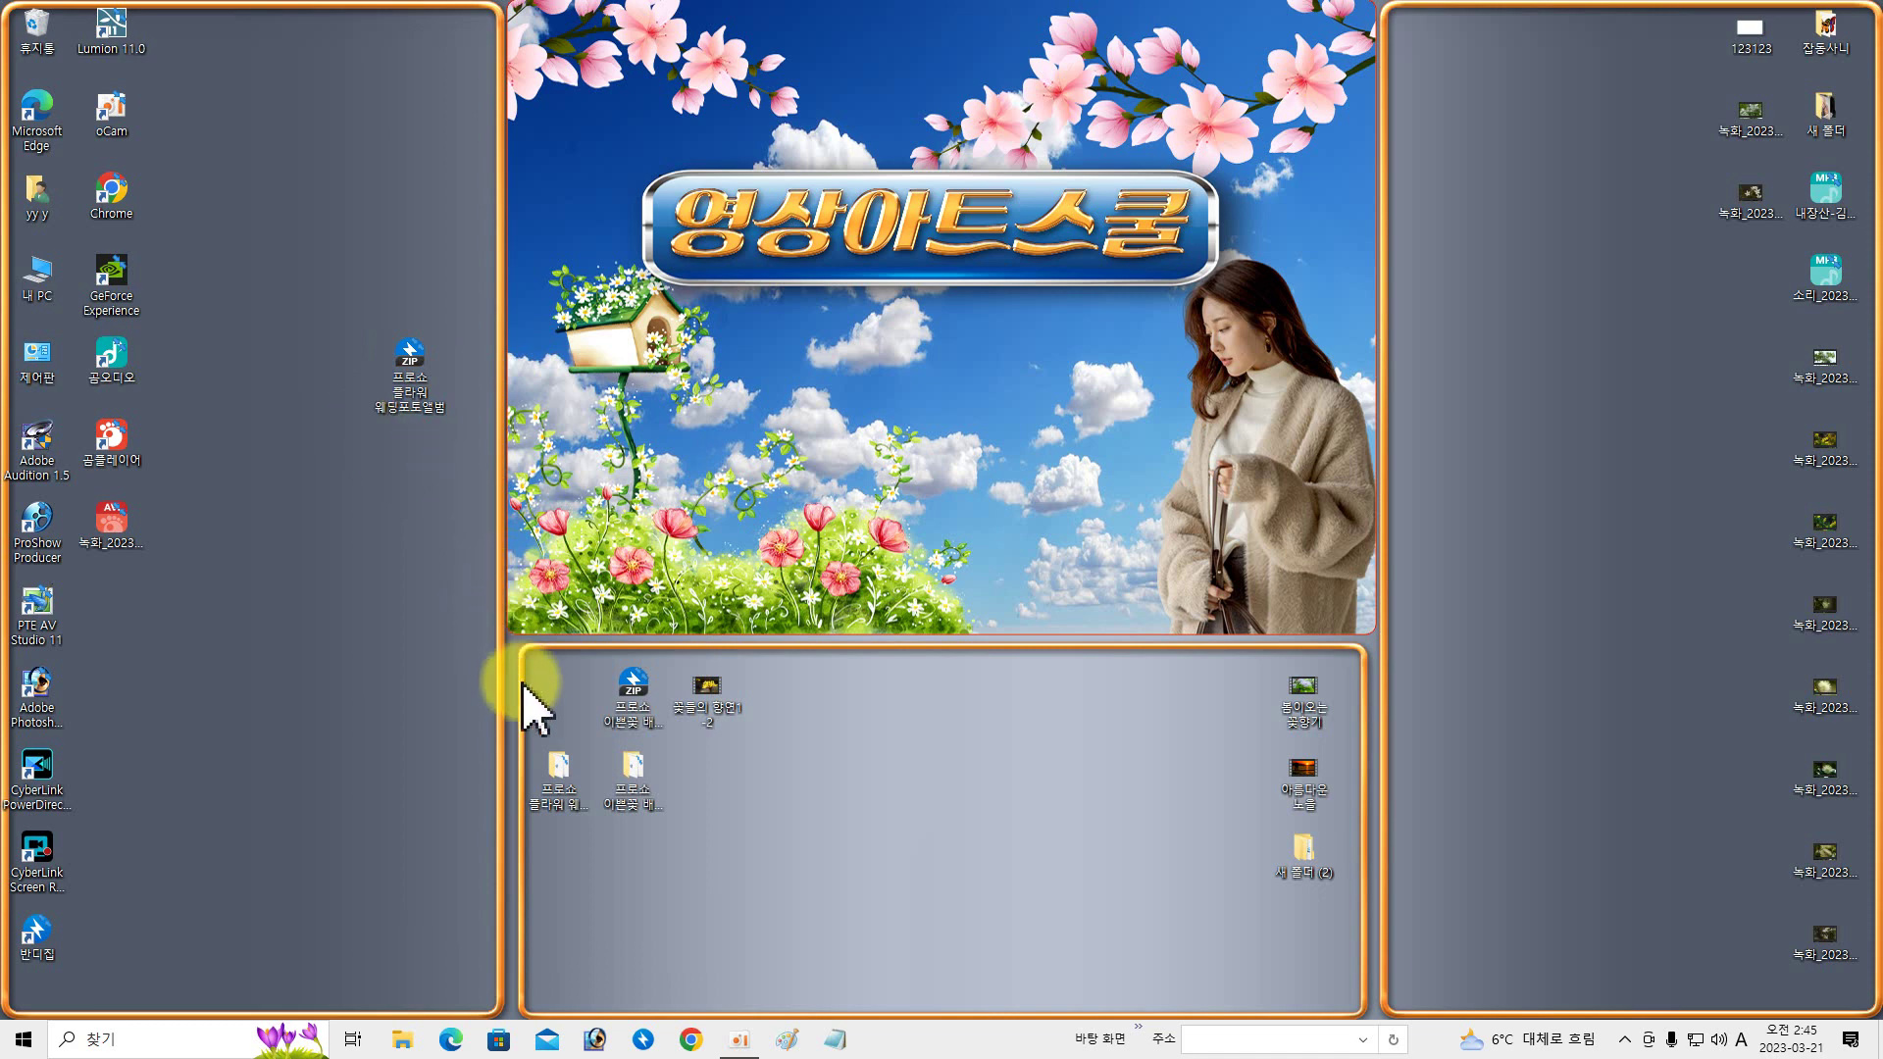
{"action": "left_click_drag", "start_coordinate": [563, 778], "coordinate": [444, 442]}
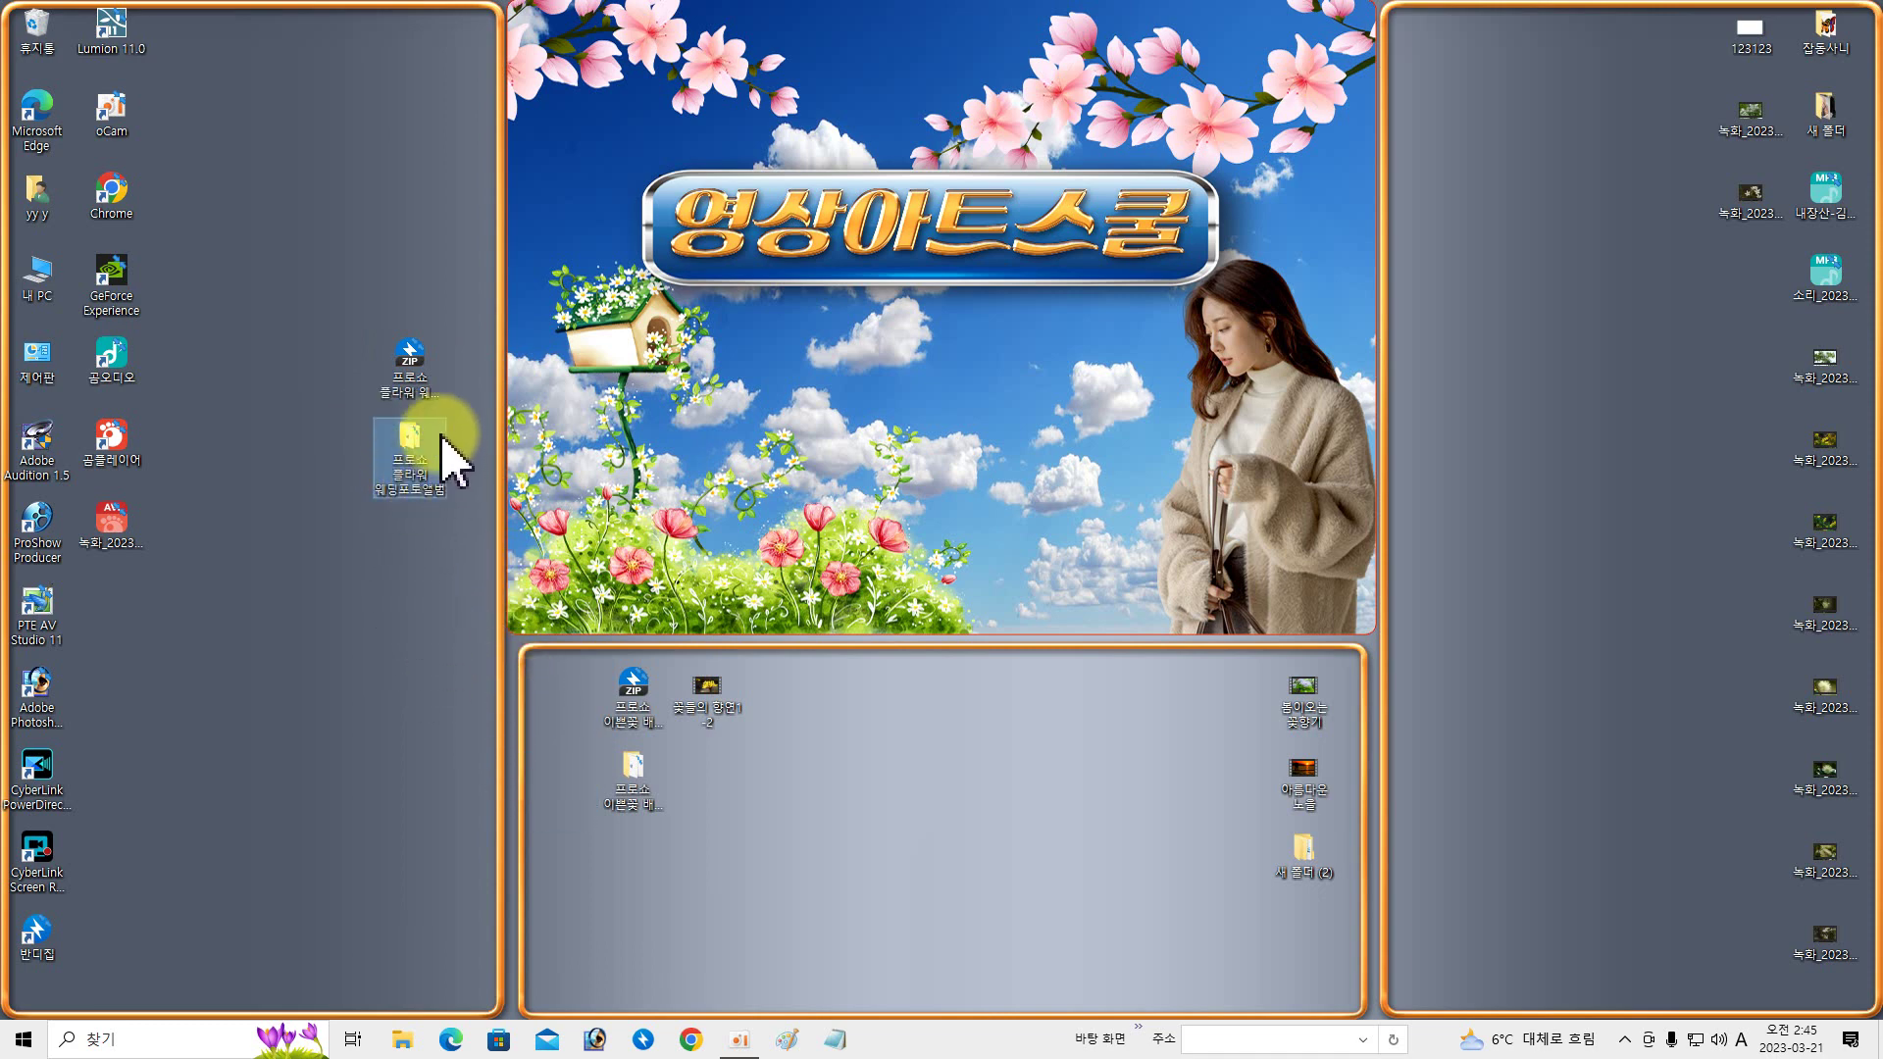
- Open the 프로쇼 메모리즈 웨딩 포토앨범-시음사 slideshow from the extracted folder in ProShow Producer, and clear the folder and oCam recorder windows away
{"action": "left_click", "coordinate": [406, 441]}
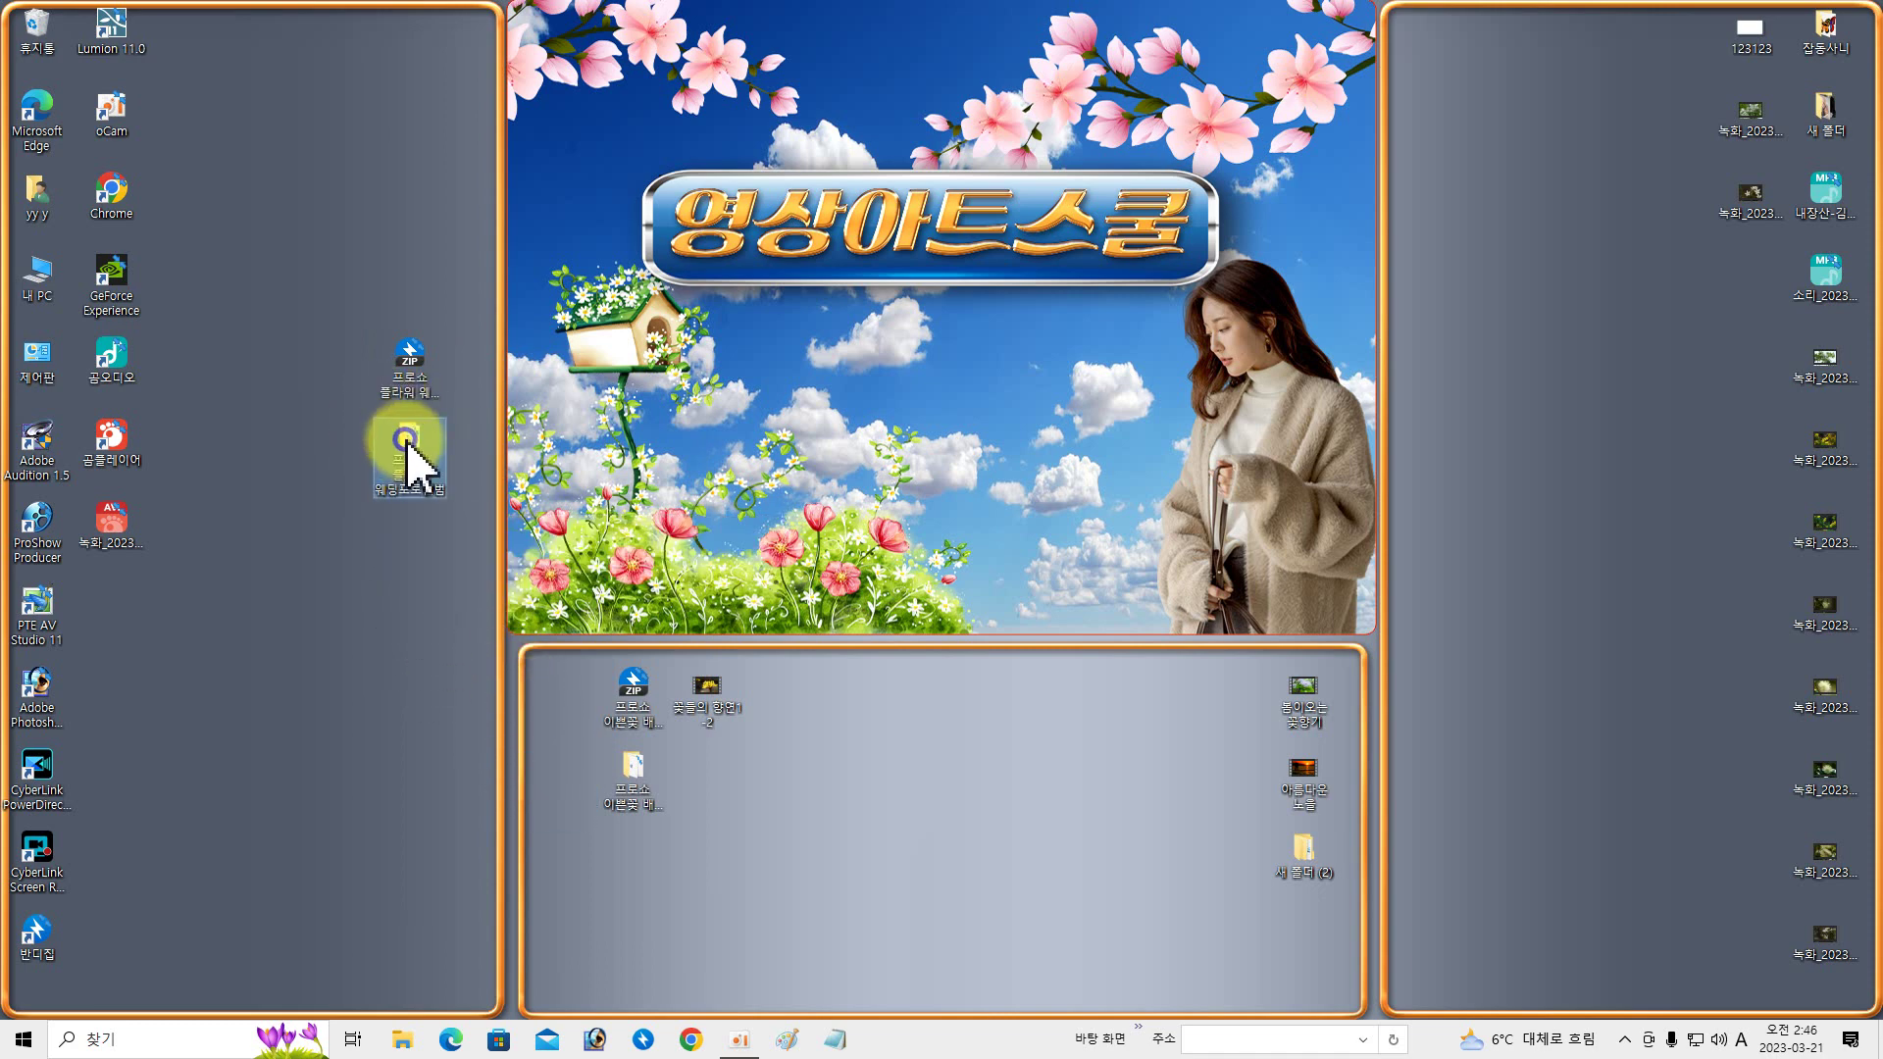
{"action": "double_click", "coordinate": [406, 442]}
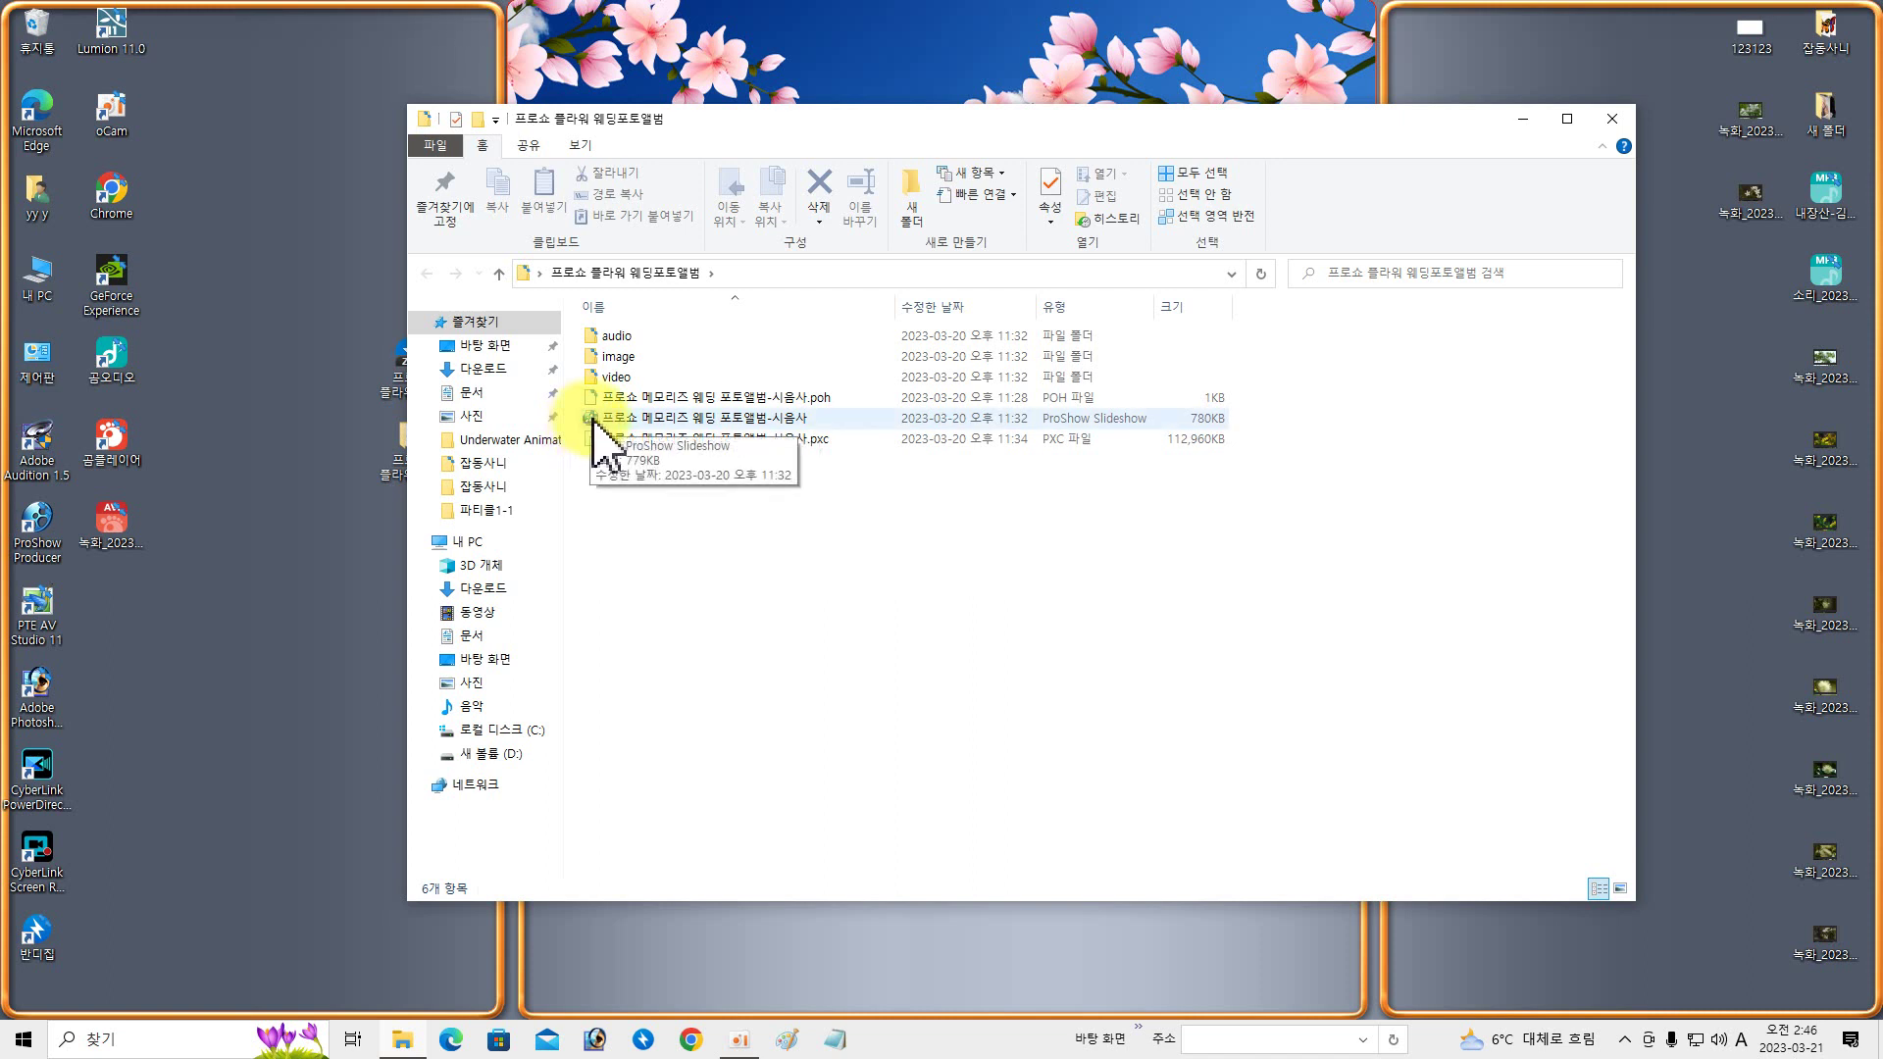
{"action": "left_click_drag", "start_coordinate": [593, 421], "coordinate": [1609, 118]}
{"action": "left_click", "coordinate": [1612, 118]}
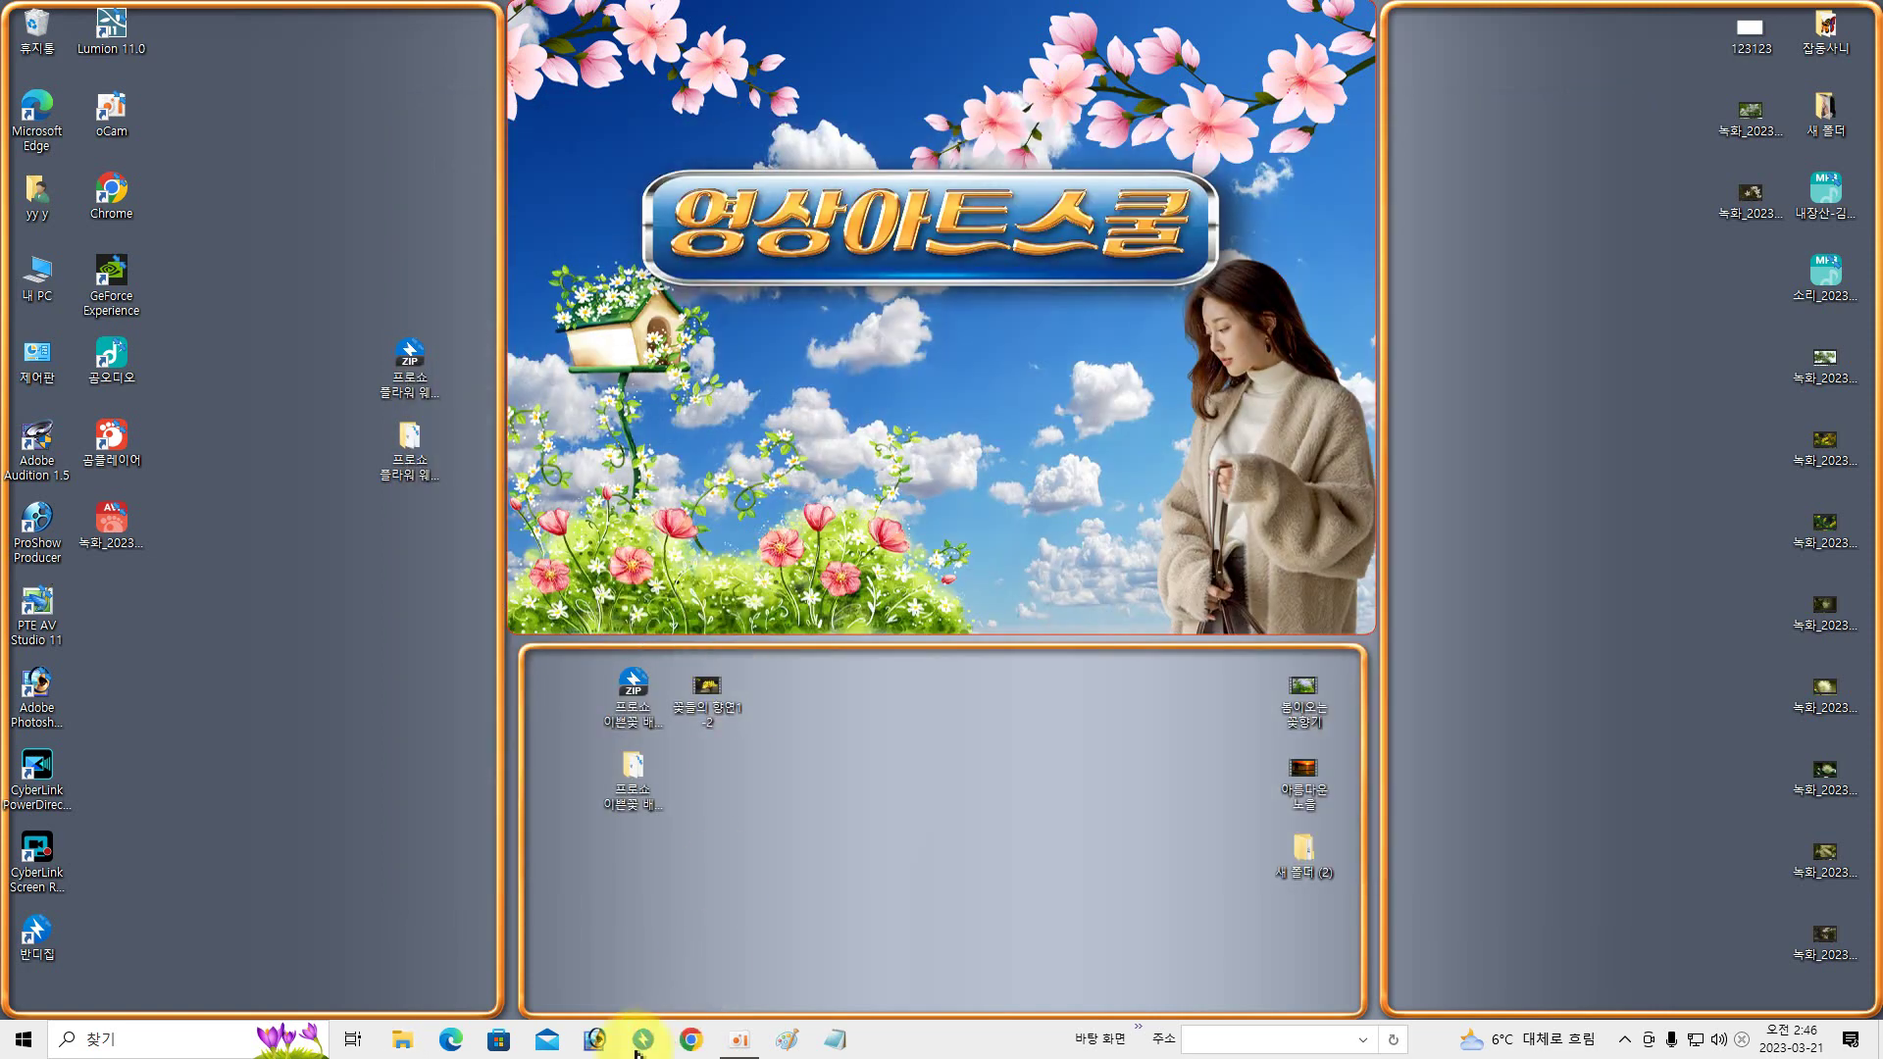
{"action": "left_click", "coordinate": [740, 1039]}
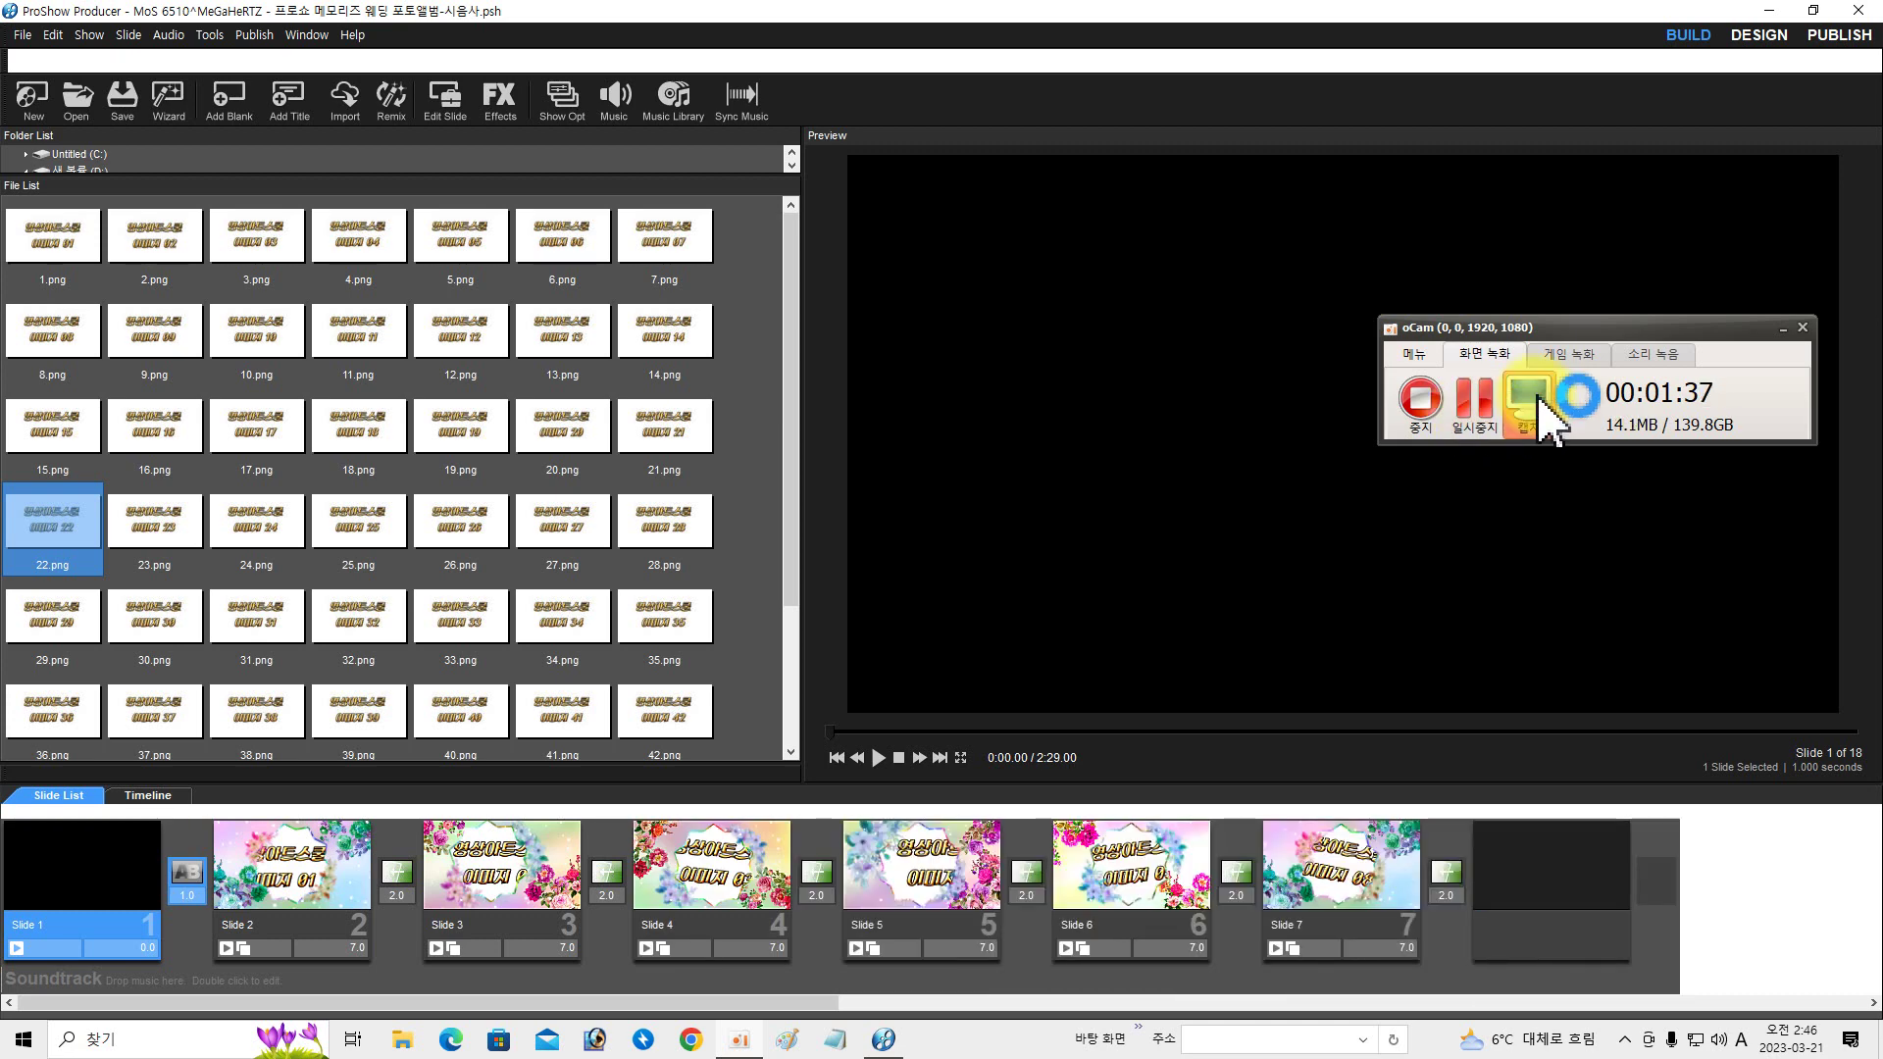
{"action": "left_click", "coordinate": [1783, 332]}
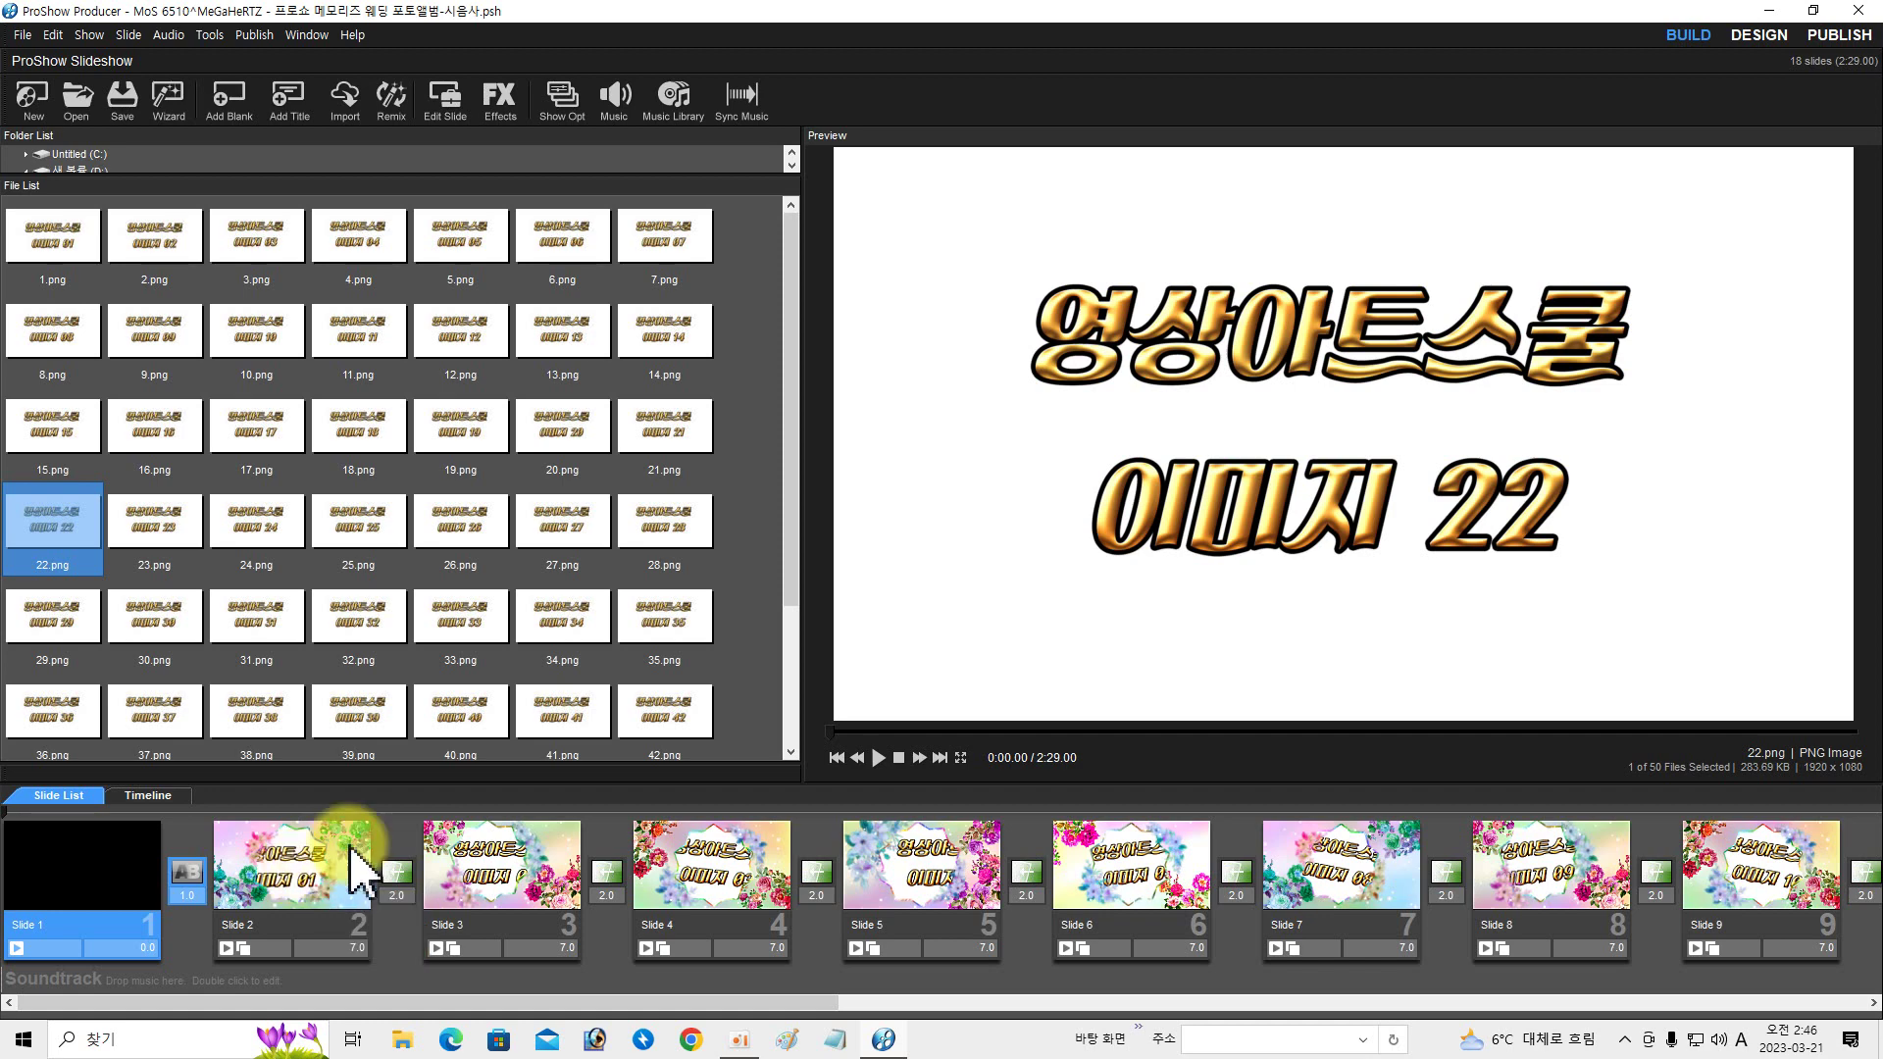
- Open the slide options of slide 2 and move the window aside to uncover the file list
{"action": "double_click", "coordinate": [294, 863]}
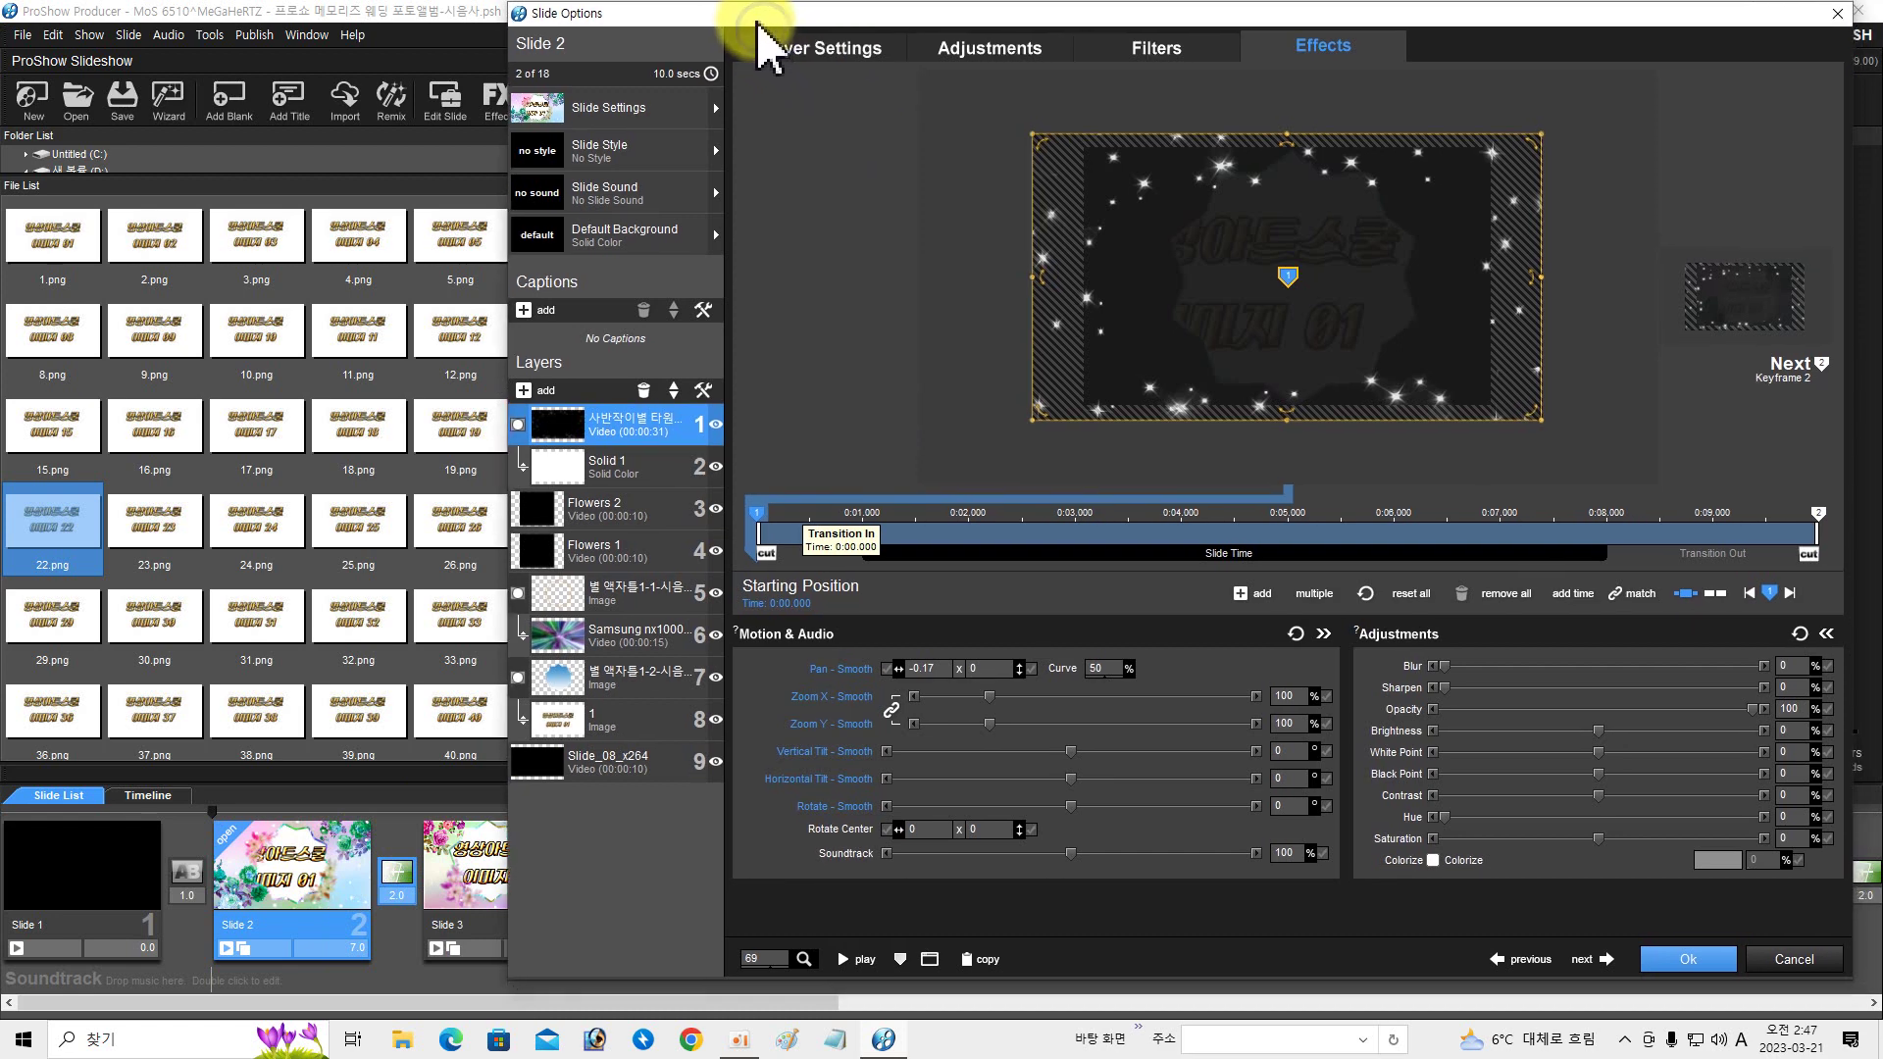
{"action": "left_click_drag", "start_coordinate": [767, 31], "coordinate": [977, 24]}
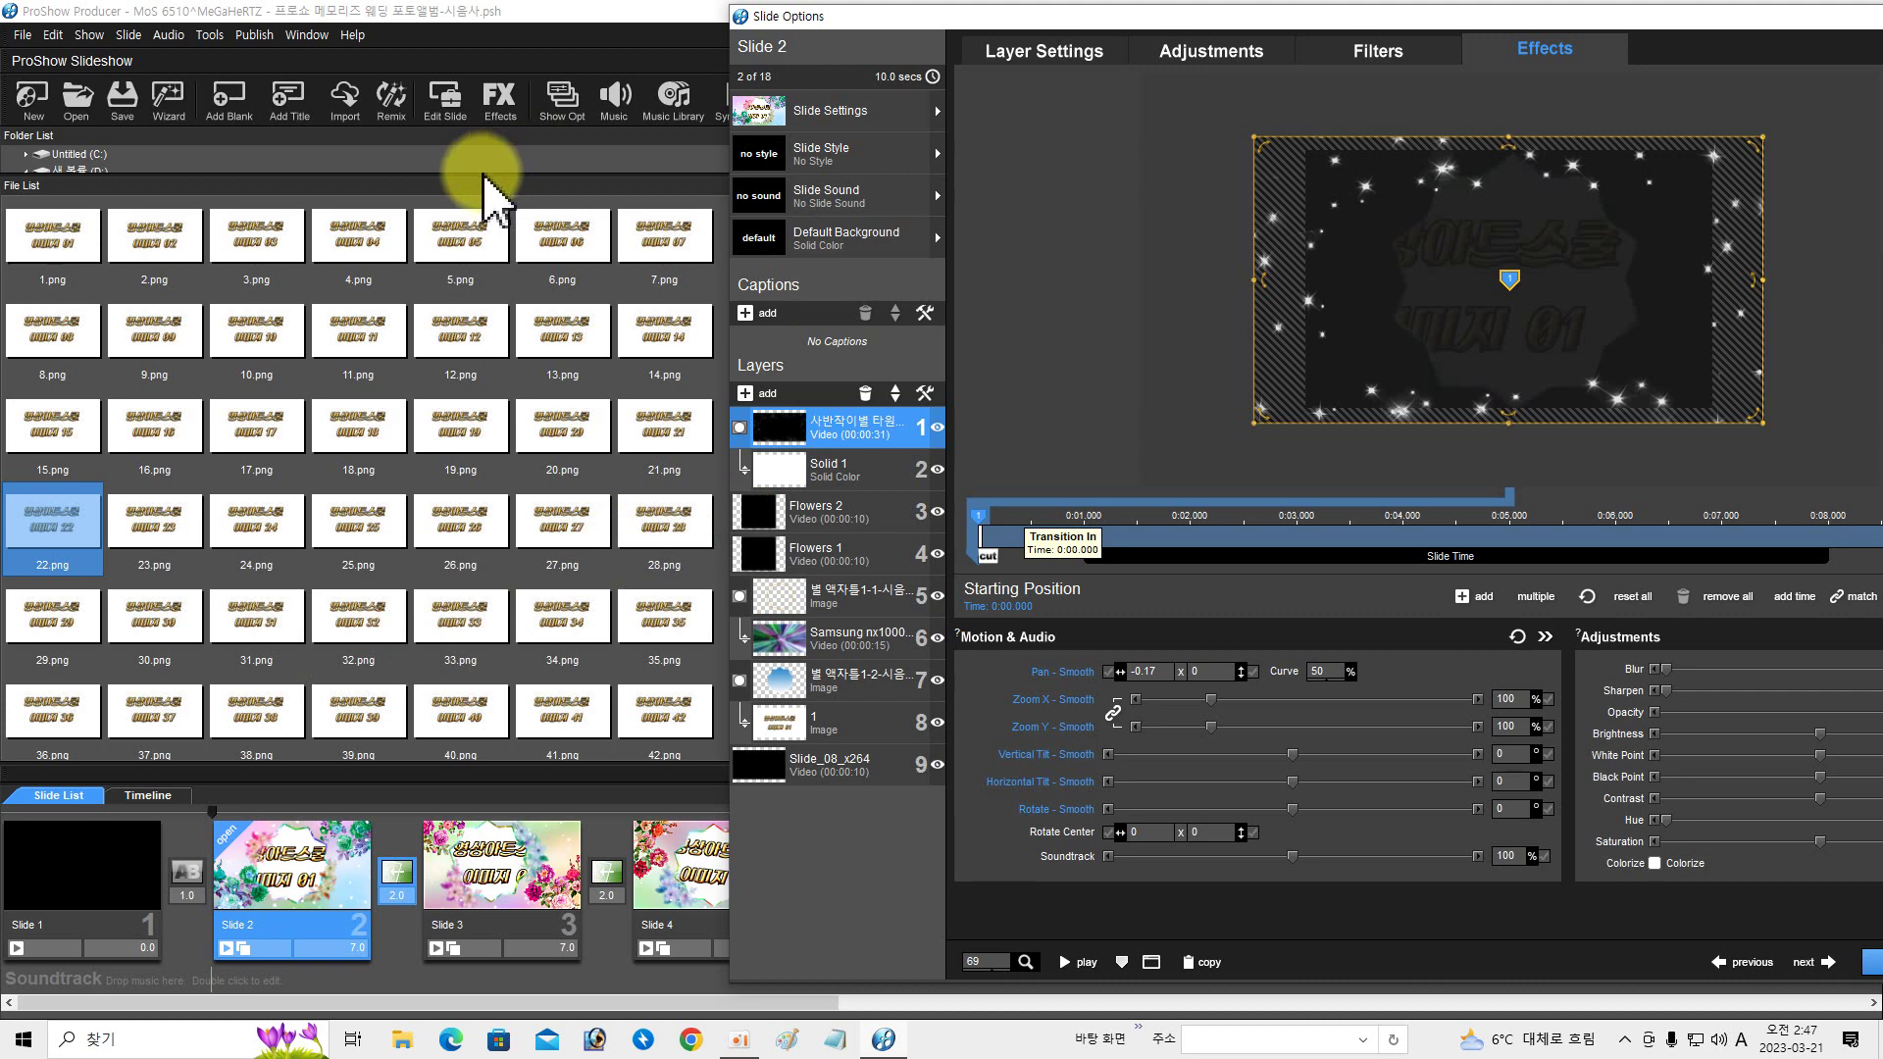
- Enlarge the folder list and show the photos of the 인물이미지1-320 folder on drive D
{"action": "left_click_drag", "start_coordinate": [484, 178], "coordinate": [484, 195]}
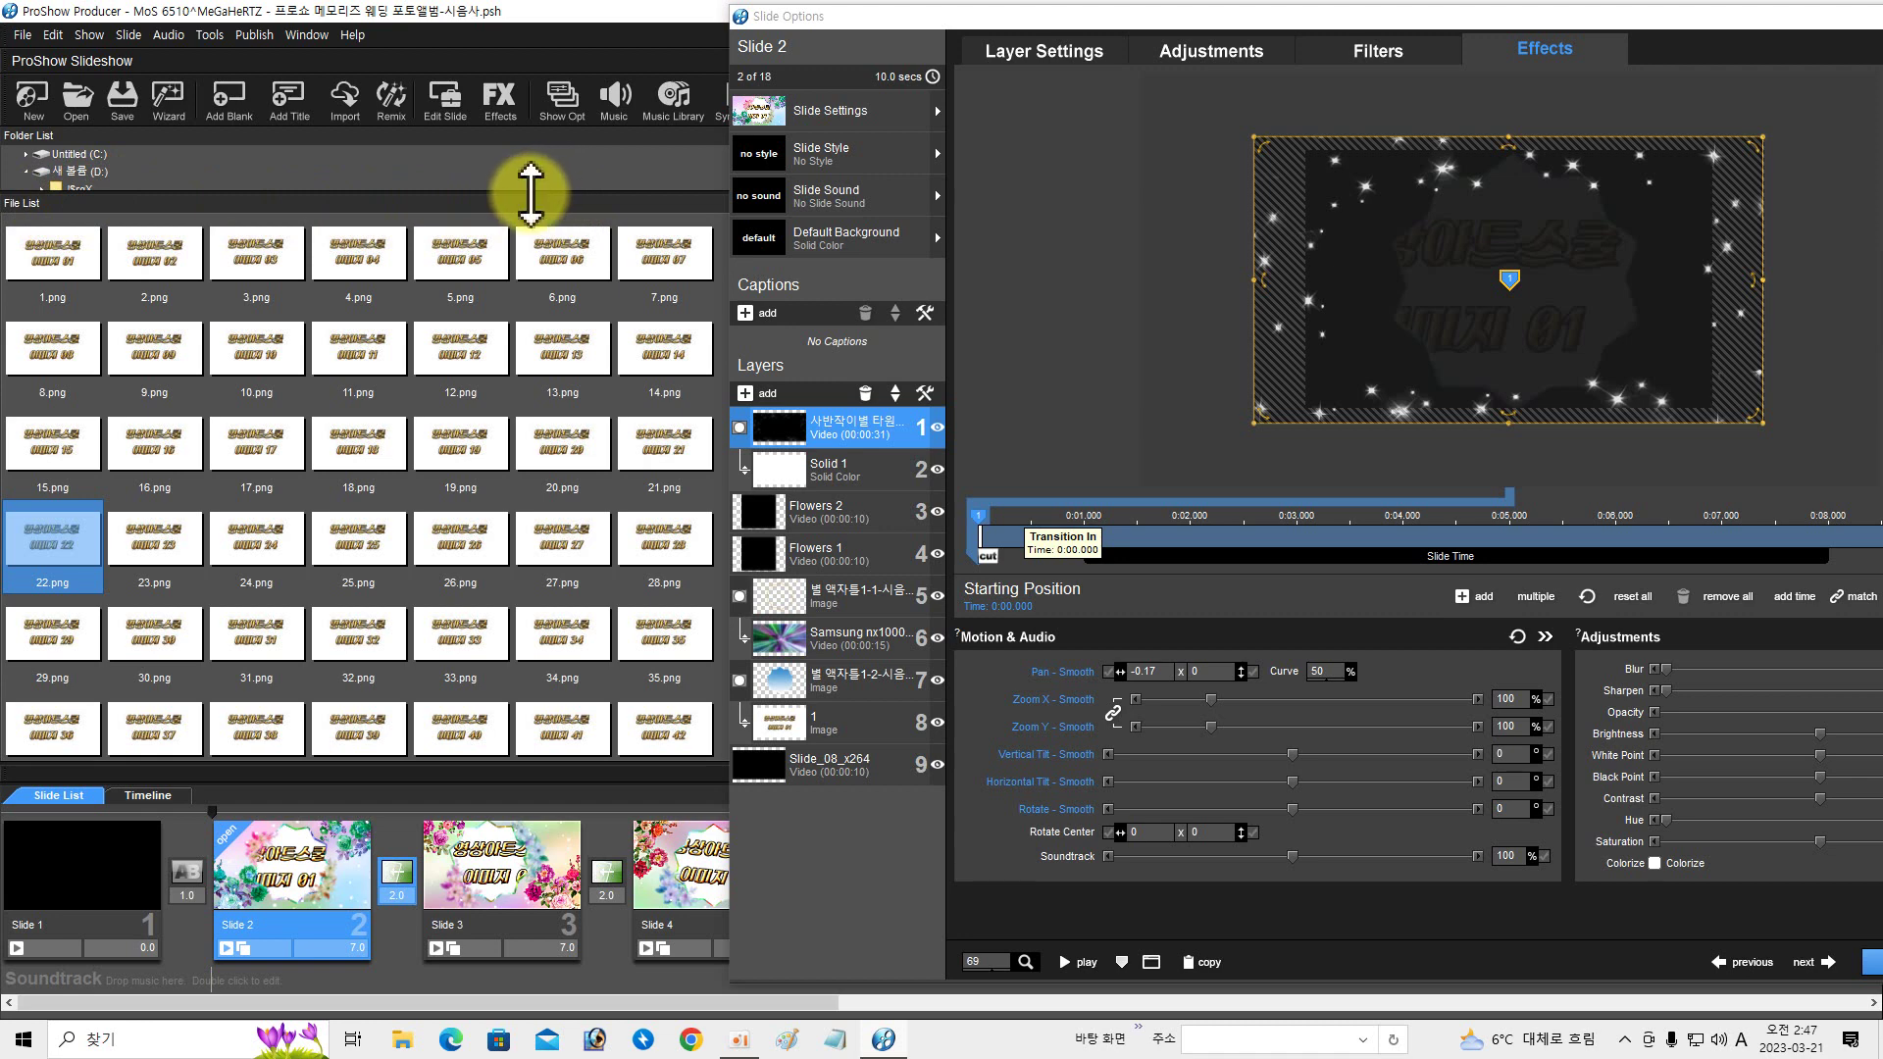
{"action": "left_click_drag", "start_coordinate": [530, 193], "coordinate": [462, 650]}
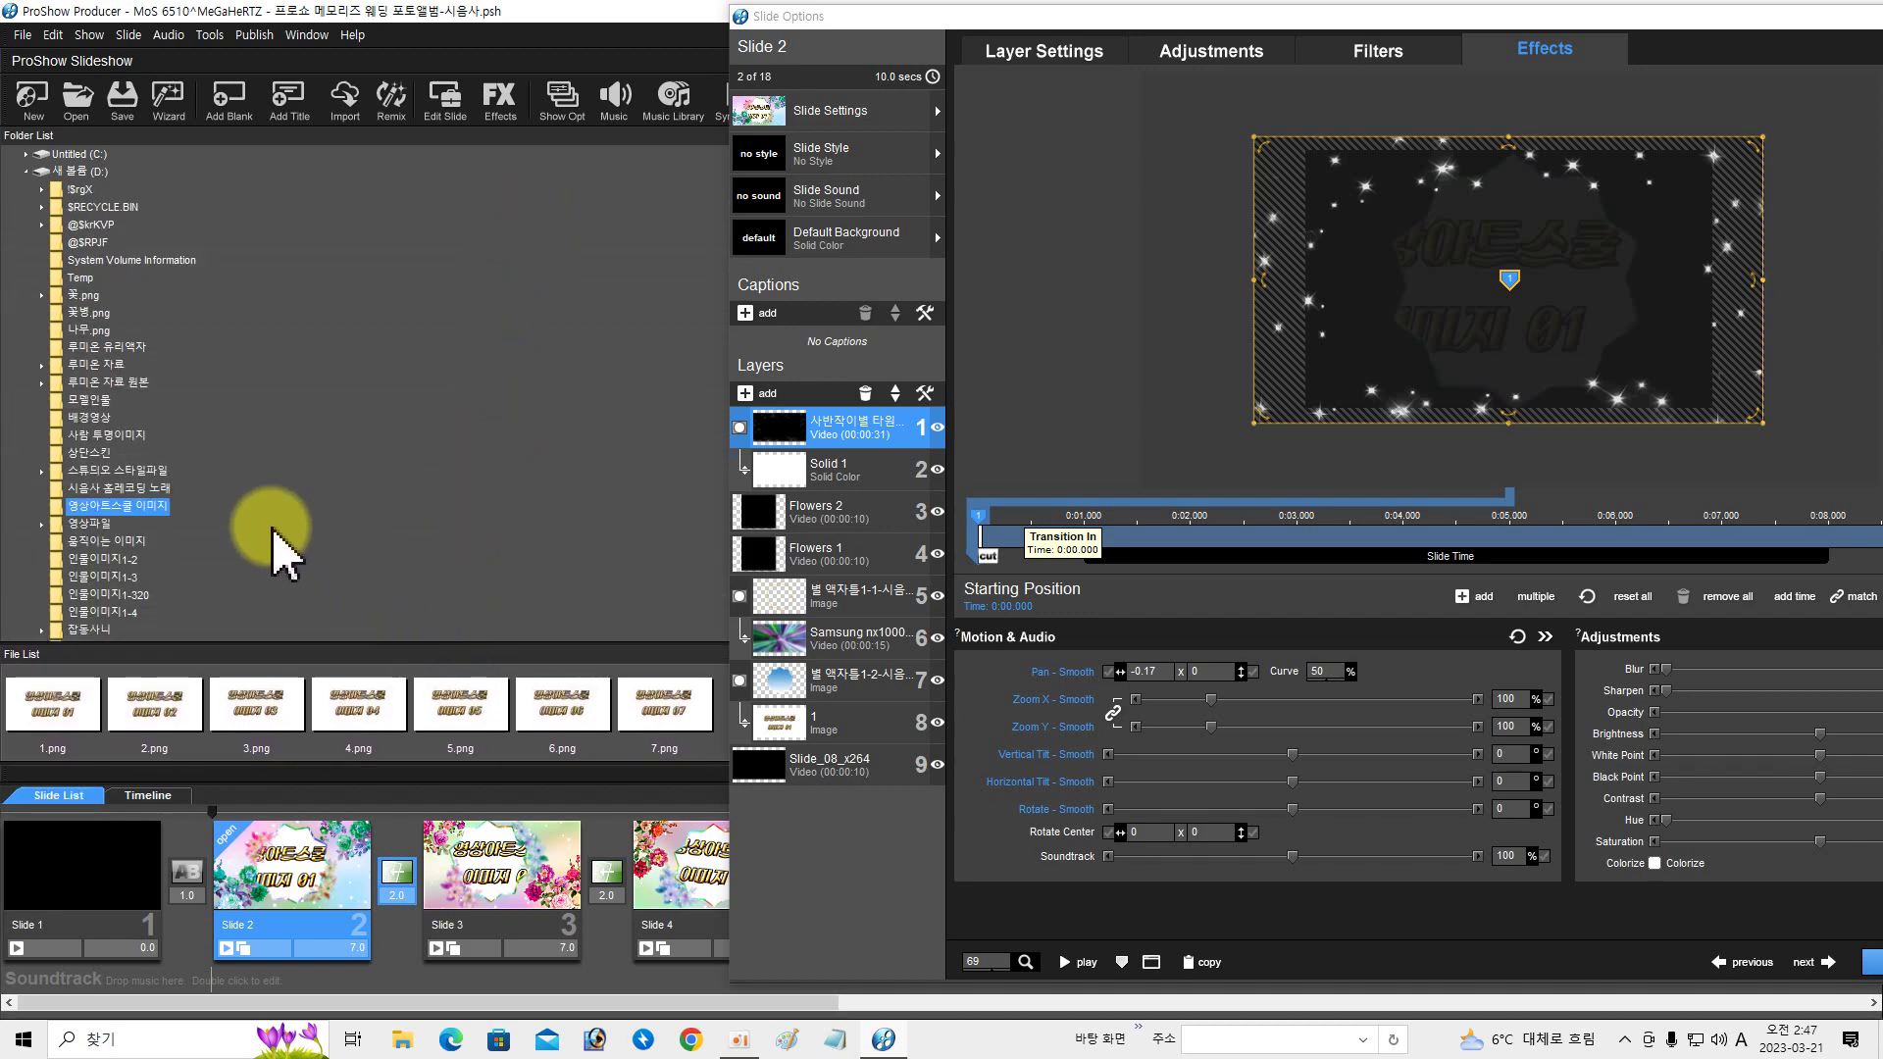
{"action": "scroll", "coordinate": [277, 554], "scroll_direction": "up", "scroll_amount": 1}
{"action": "scroll", "coordinate": [252, 462], "scroll_direction": "up", "scroll_amount": 4}
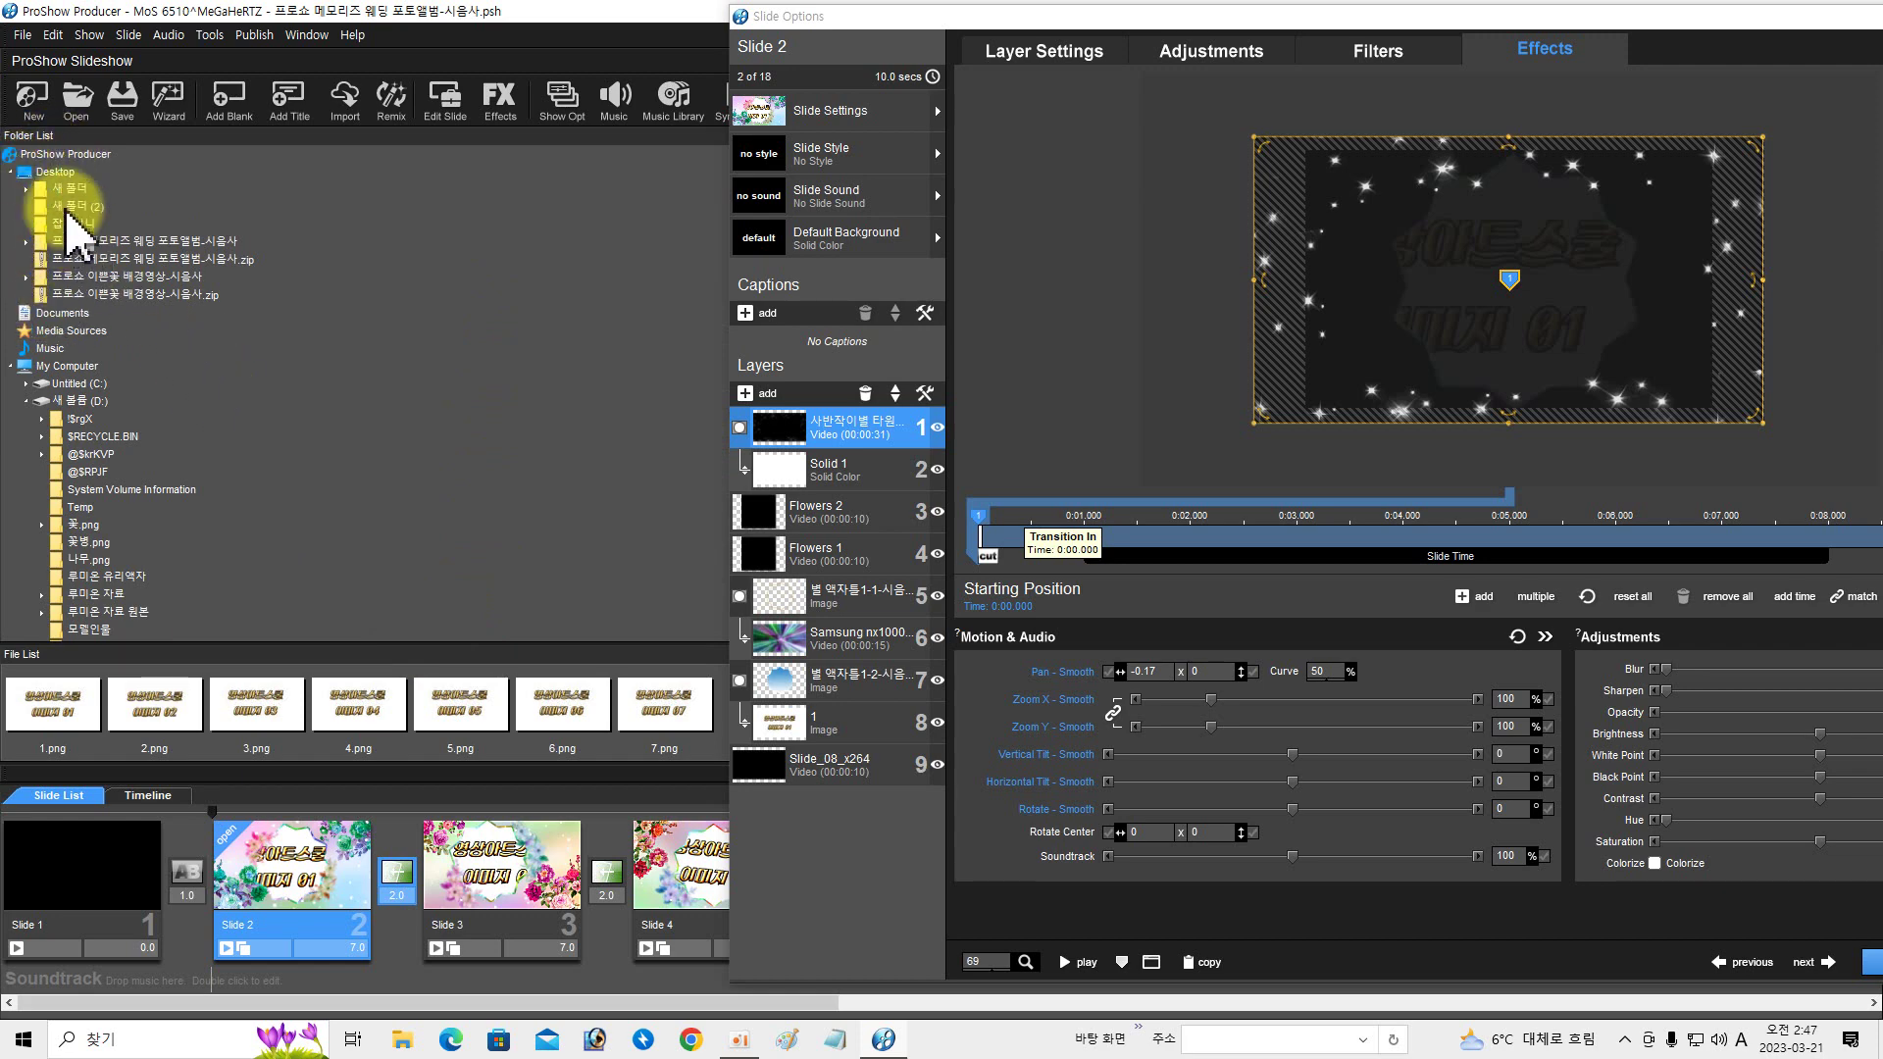
{"action": "scroll", "coordinate": [263, 446], "scroll_direction": "down", "scroll_amount": 2}
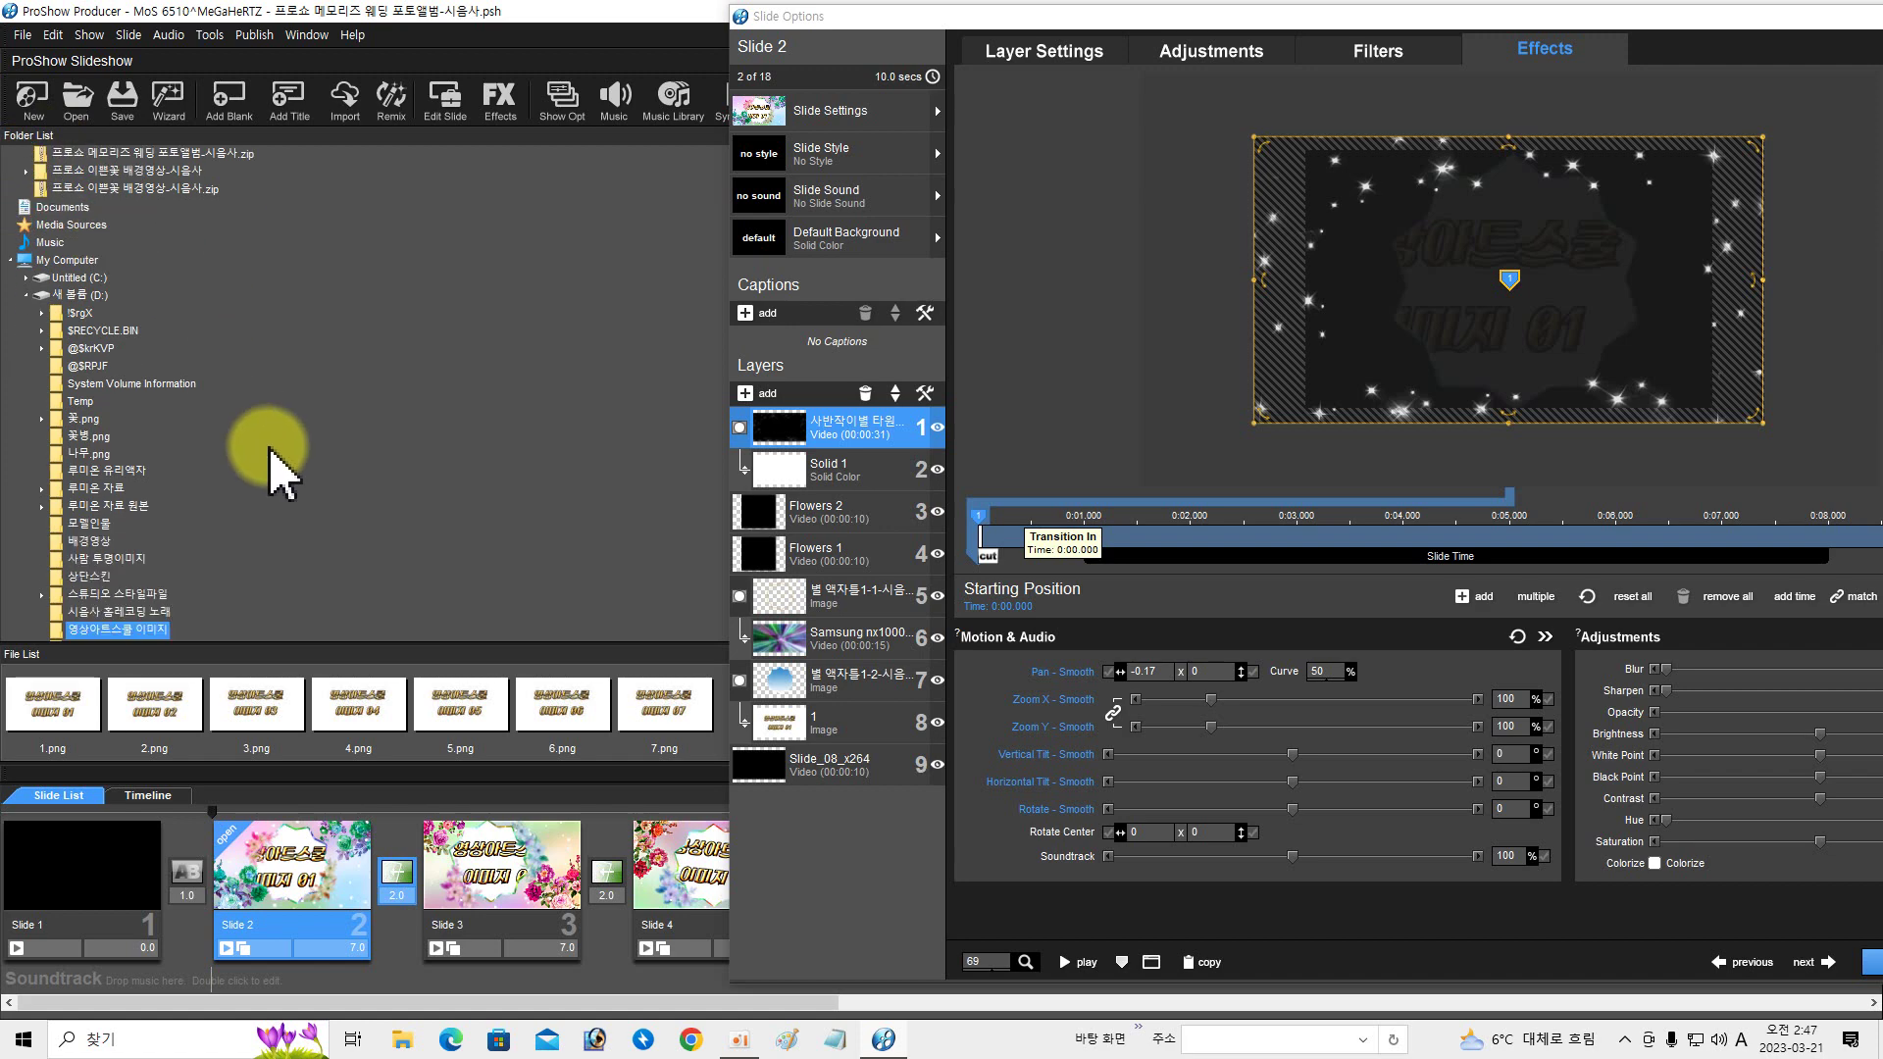
{"action": "left_click", "coordinate": [68, 280]}
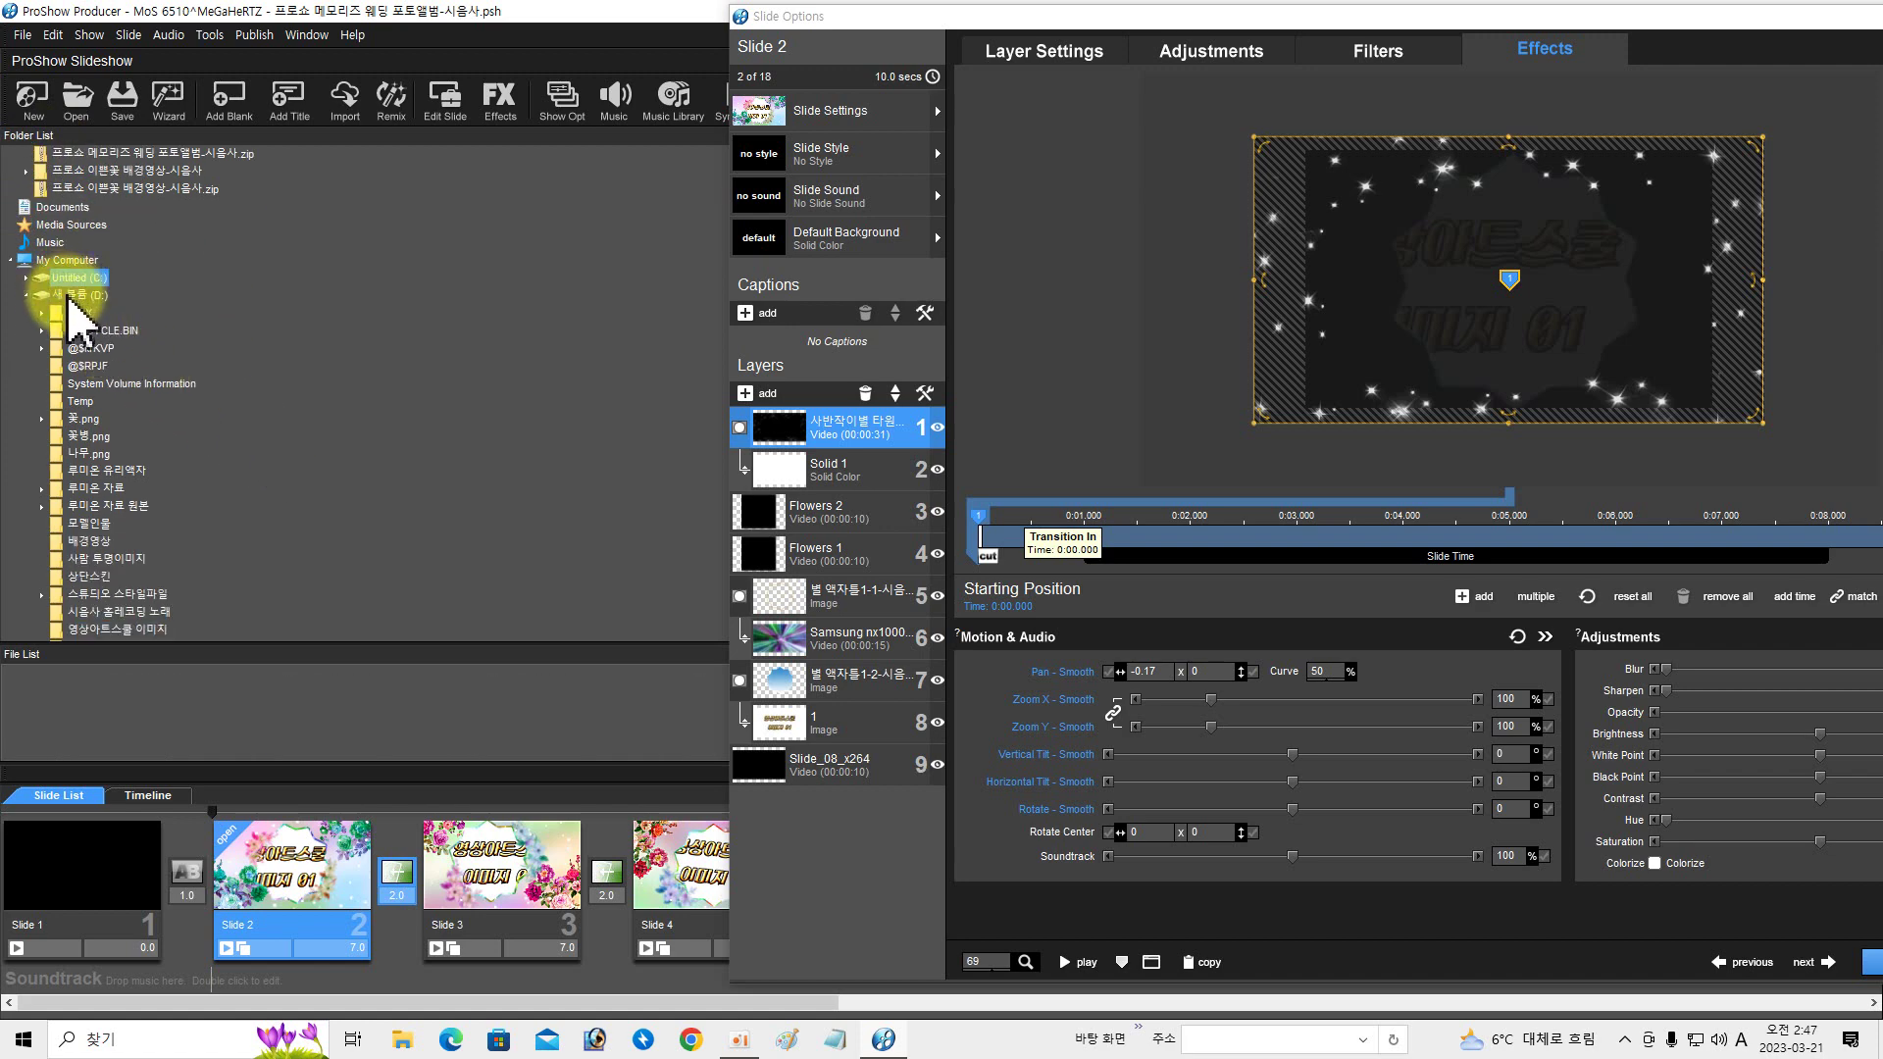
{"action": "left_click", "coordinate": [90, 295]}
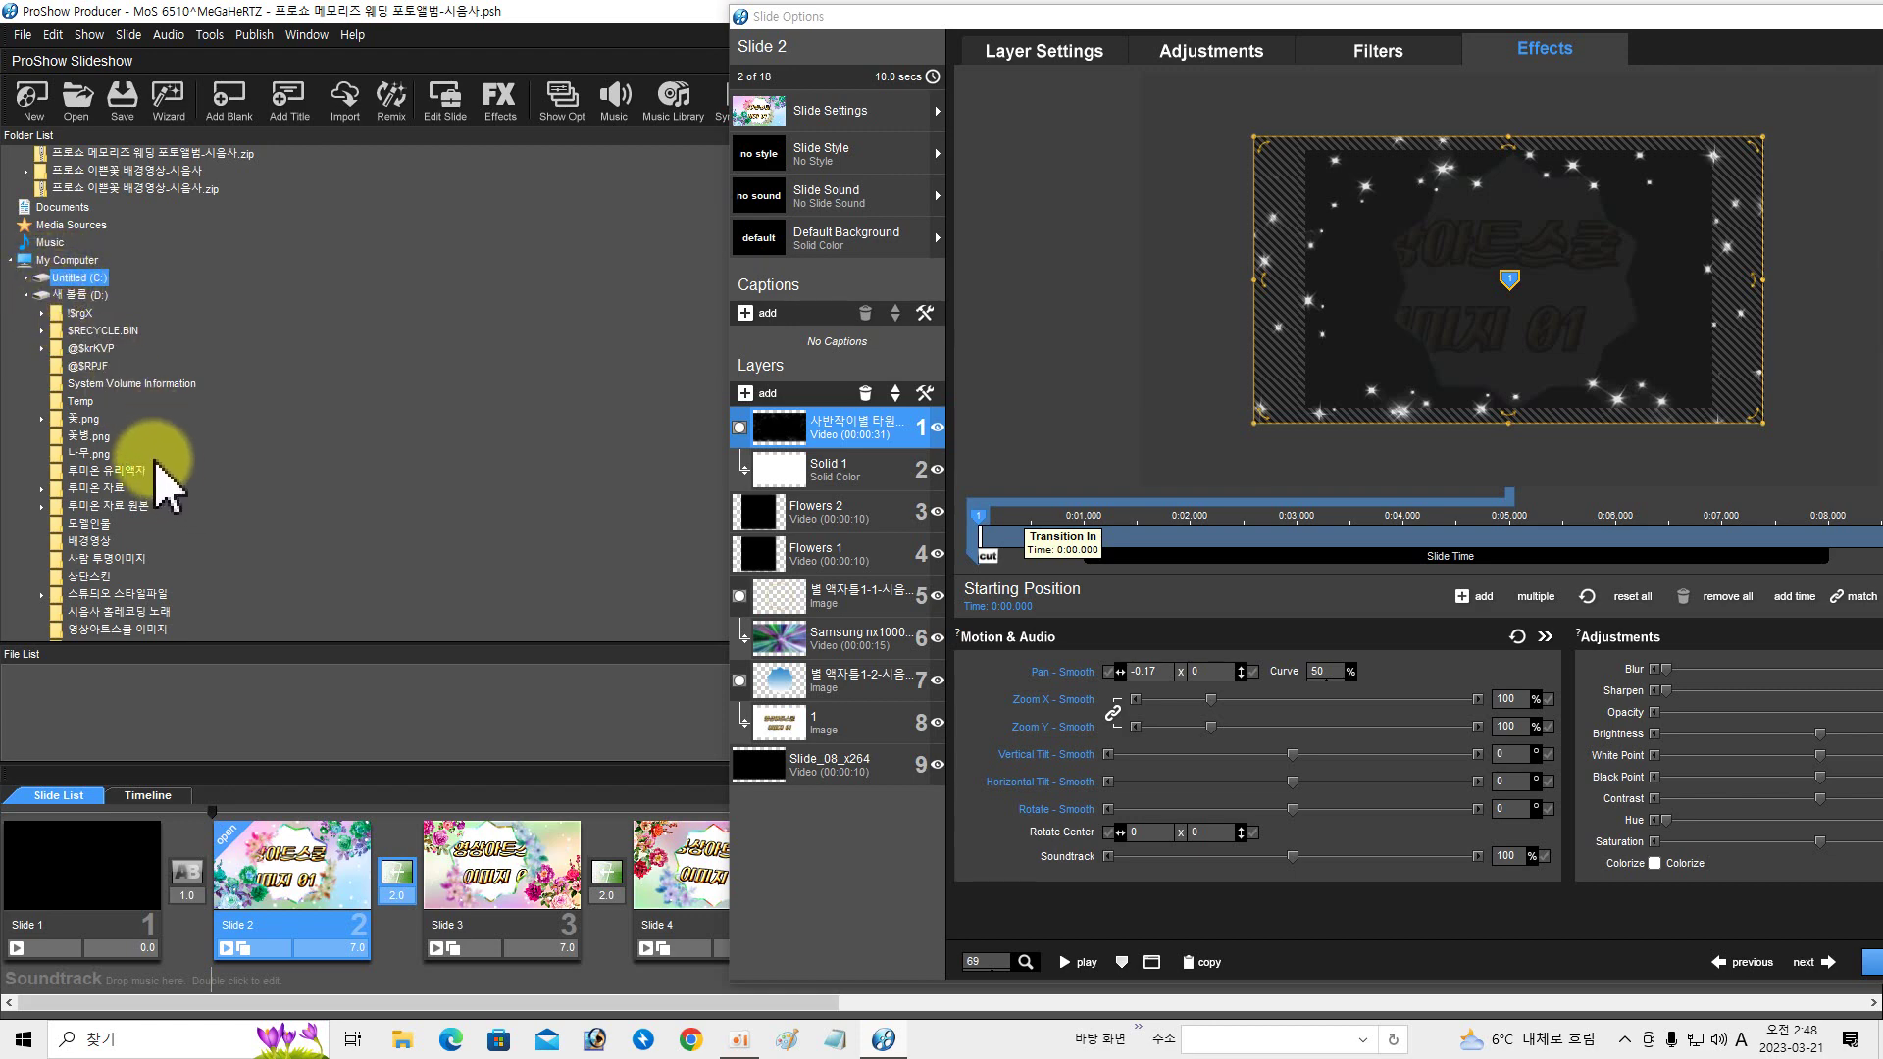
{"action": "left_click", "coordinate": [71, 295]}
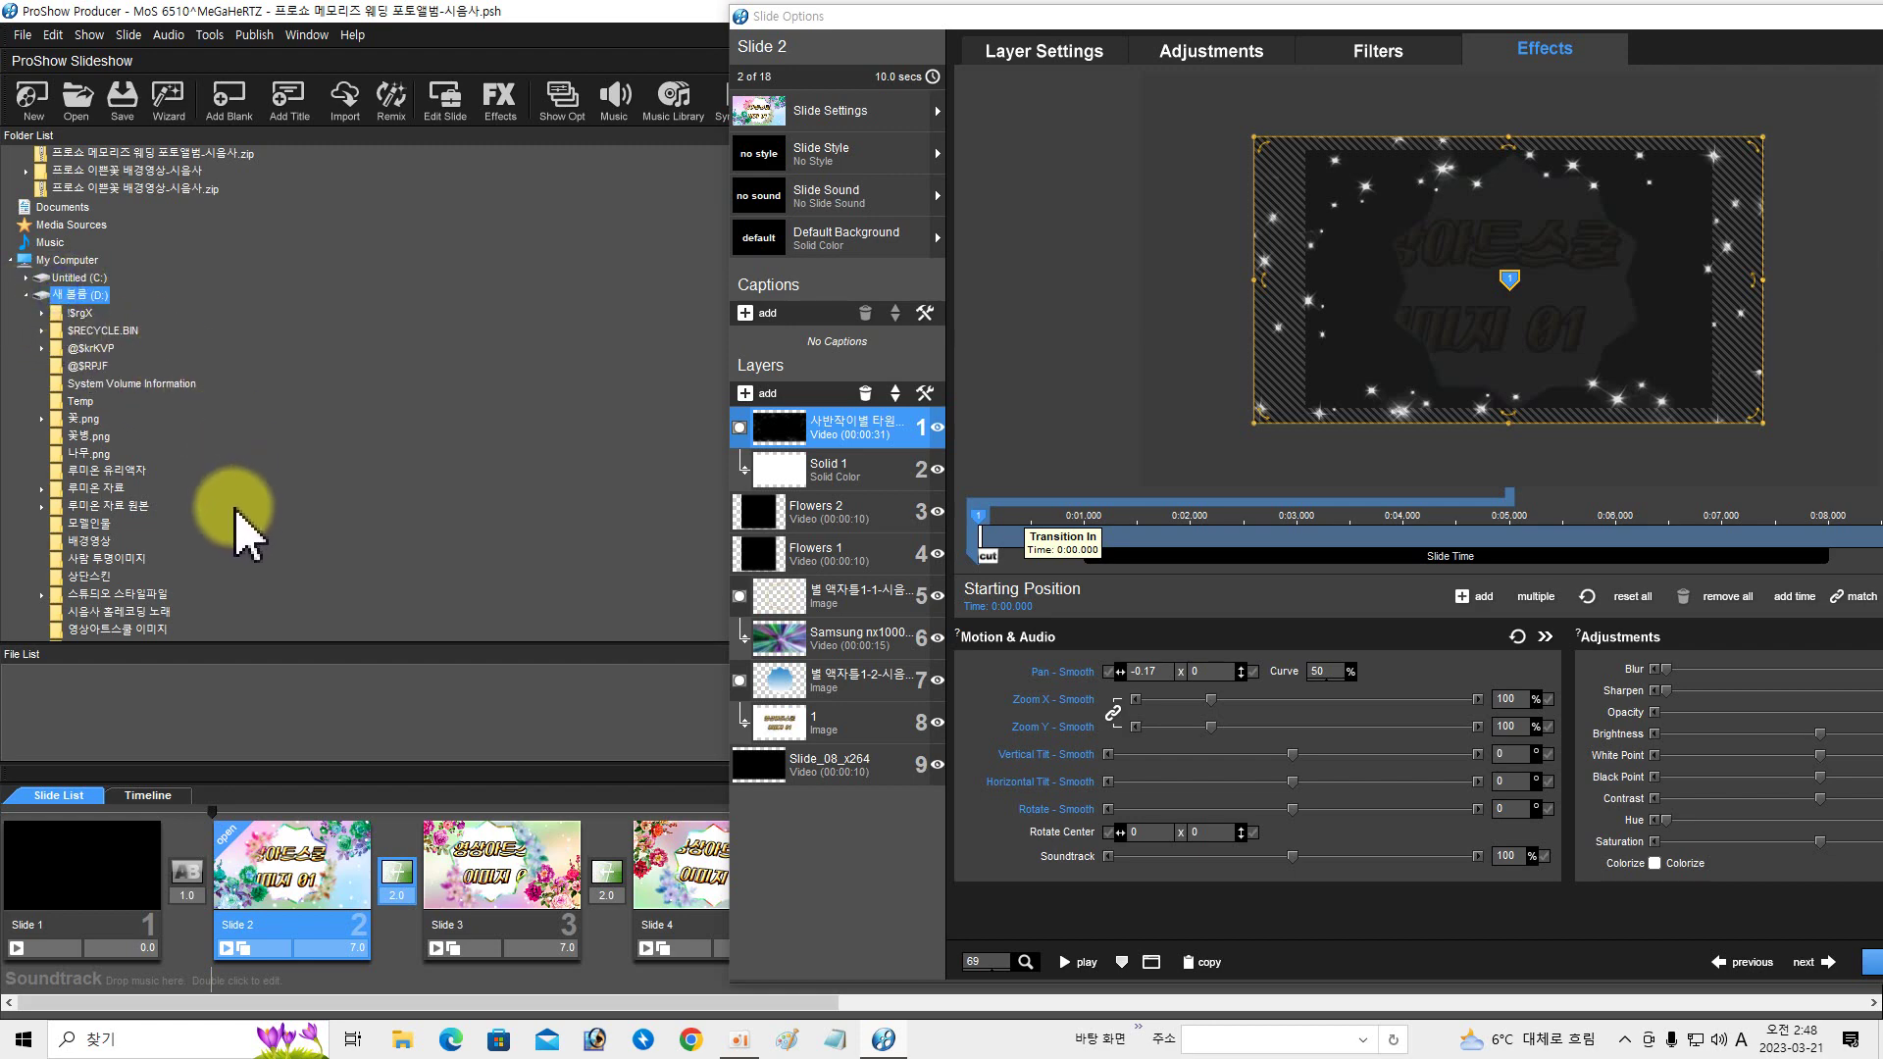
{"action": "scroll", "coordinate": [240, 530], "scroll_direction": "down", "scroll_amount": 3}
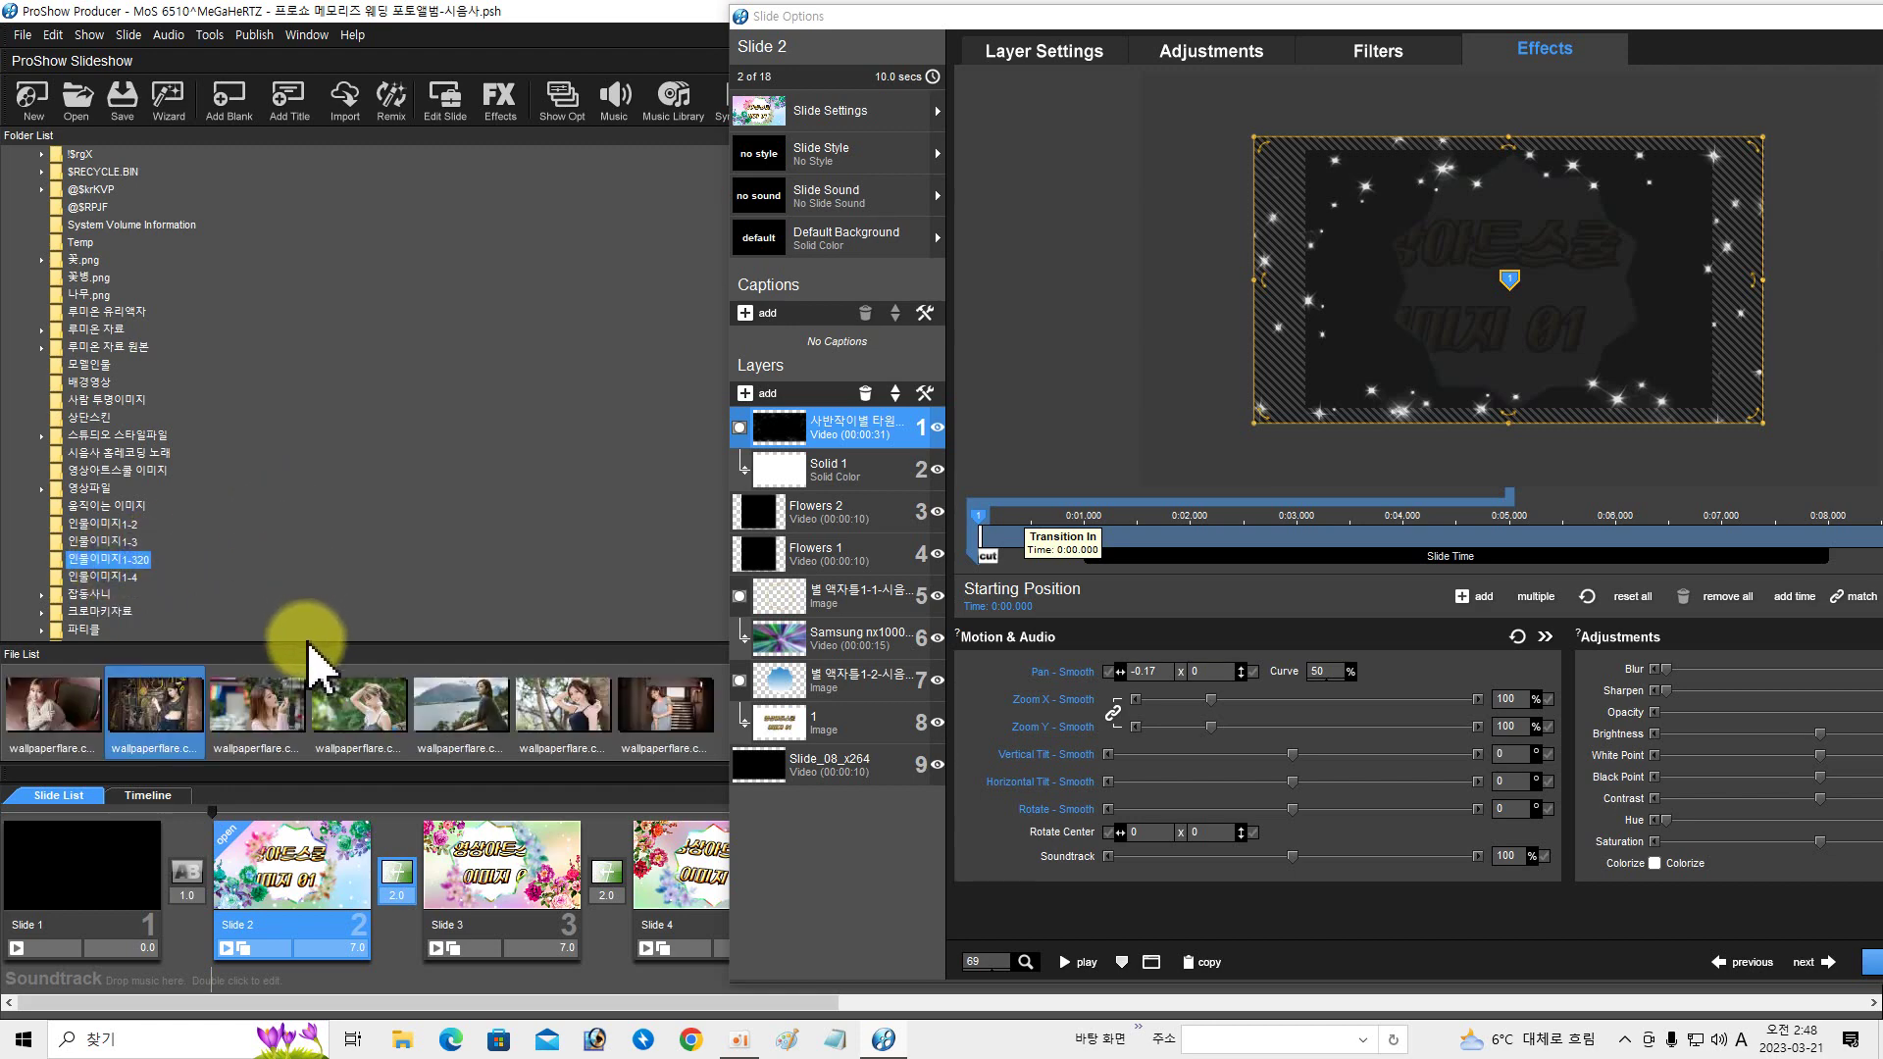
- Enlarge the file list and replace slide 2's layer 8 image with the photo of the woman beside red flowers
{"action": "left_click_drag", "start_coordinate": [307, 644], "coordinate": [283, 167]}
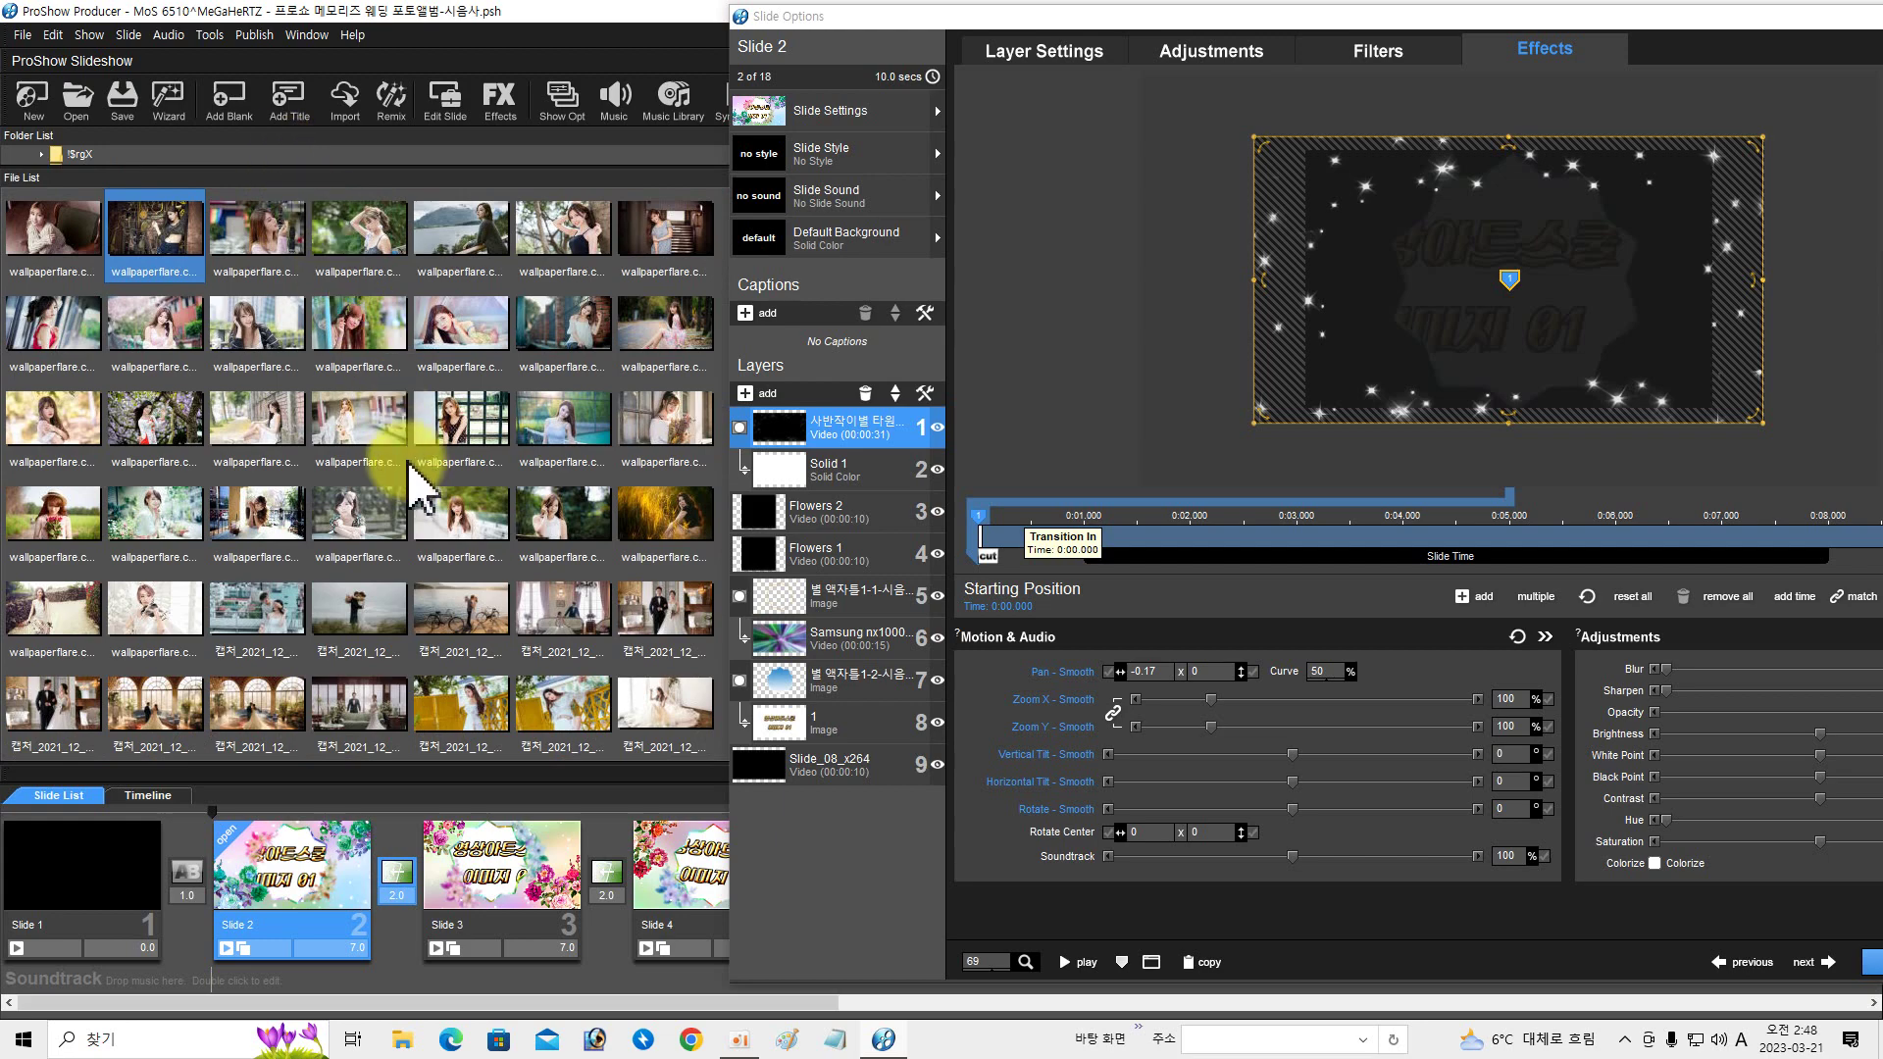
{"action": "scroll", "coordinate": [411, 471], "scroll_direction": "down", "scroll_amount": 3}
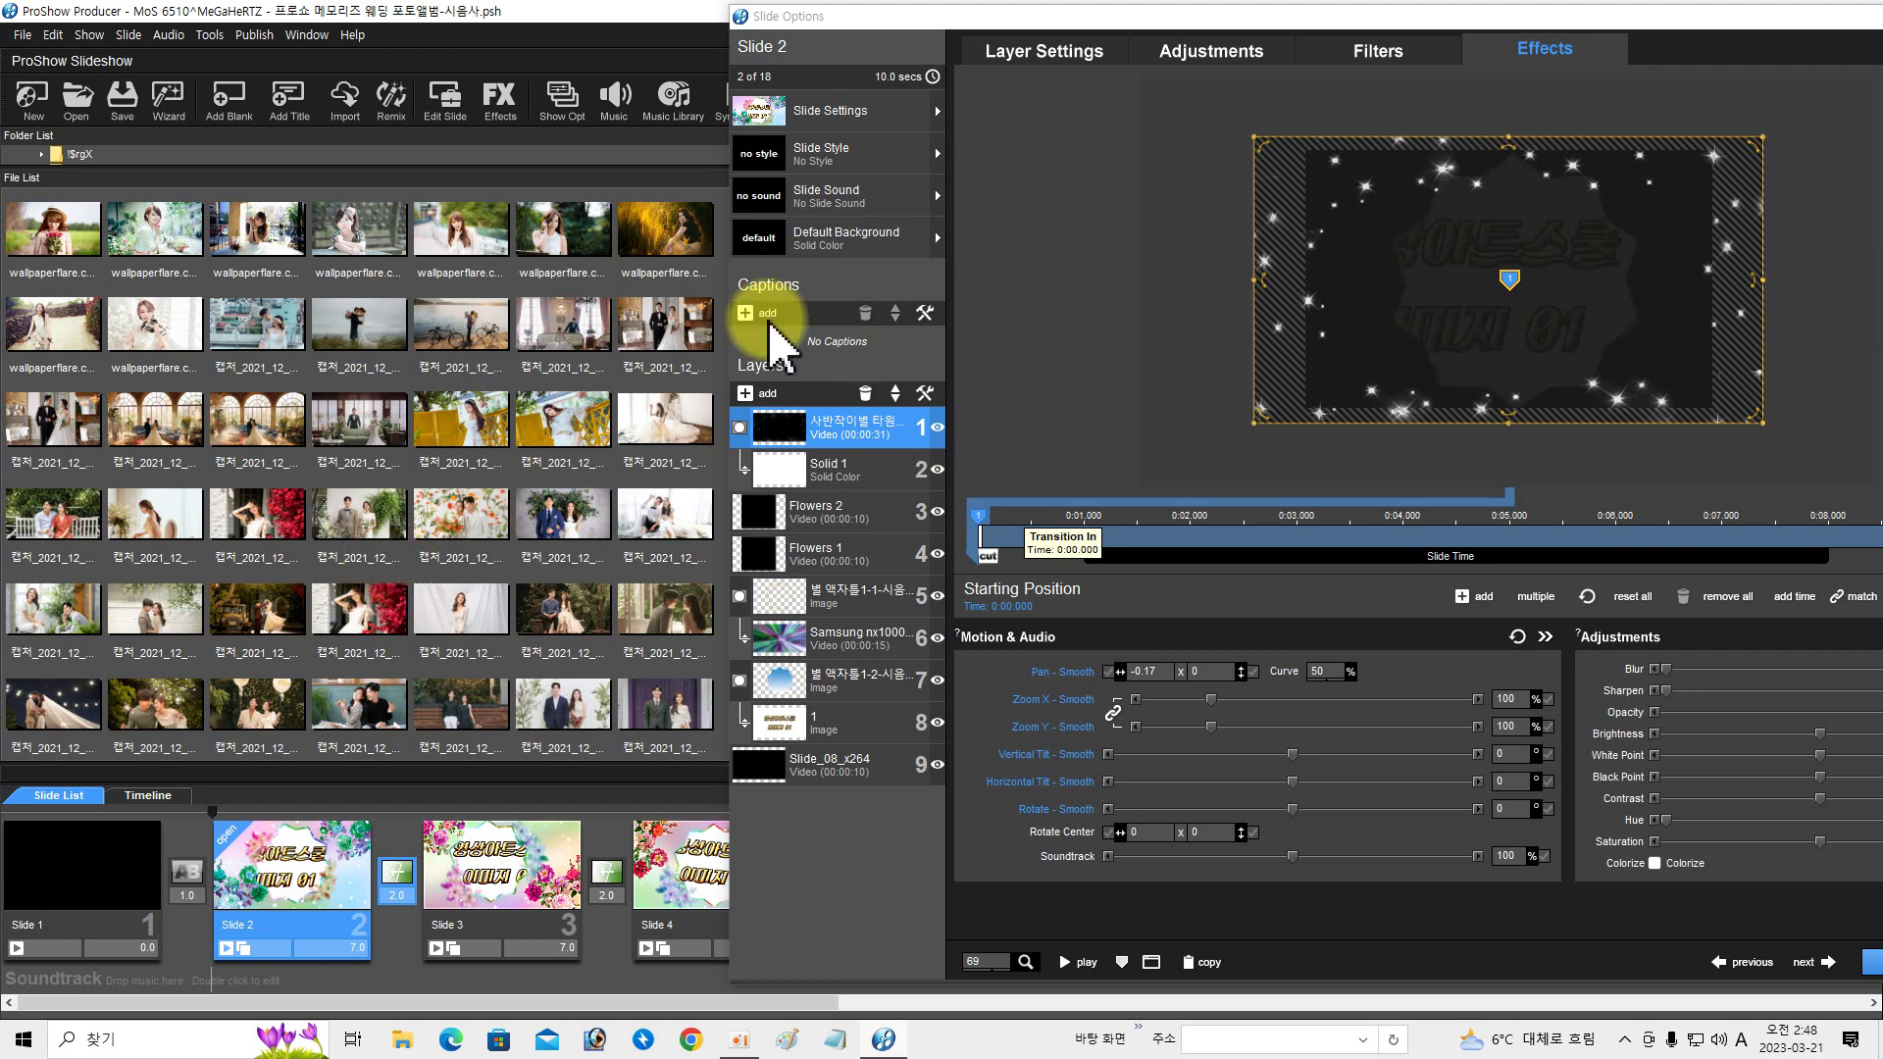
{"action": "left_click", "coordinate": [869, 28]}
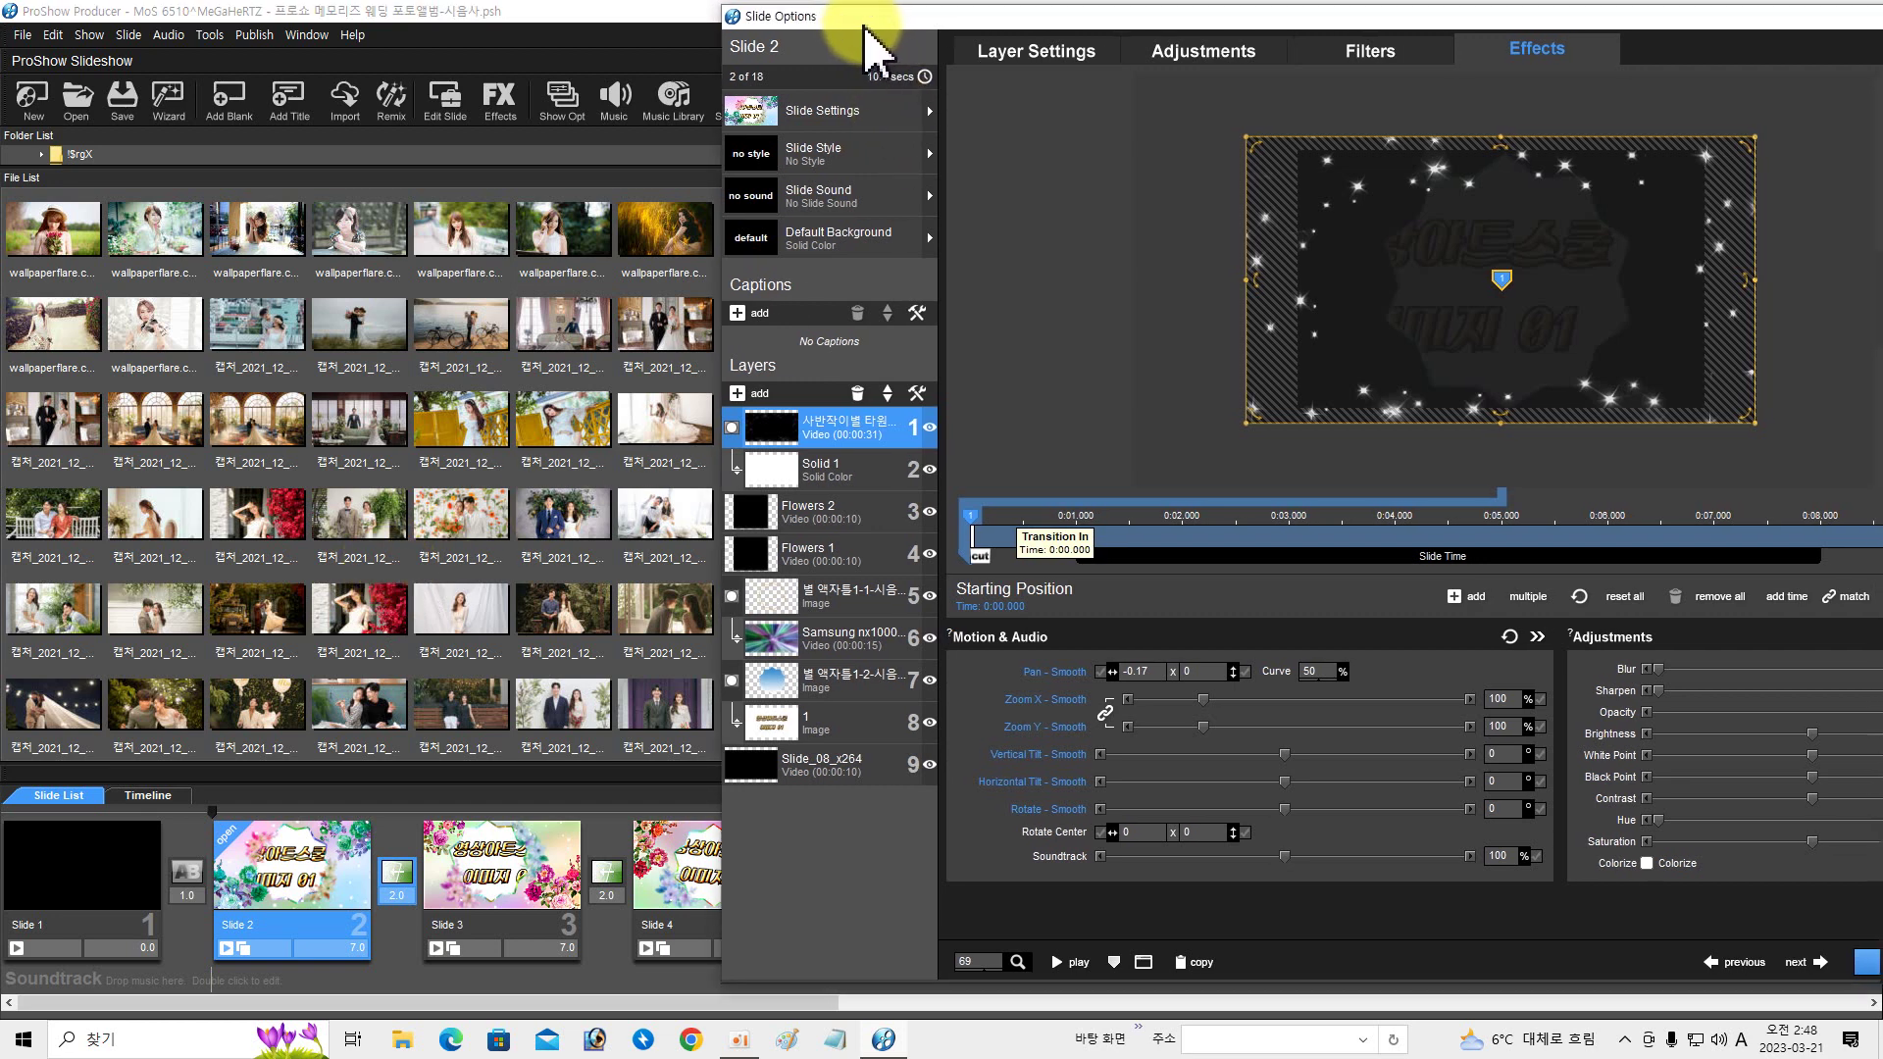
{"action": "left_click_drag", "start_coordinate": [870, 29], "coordinate": [858, 27]}
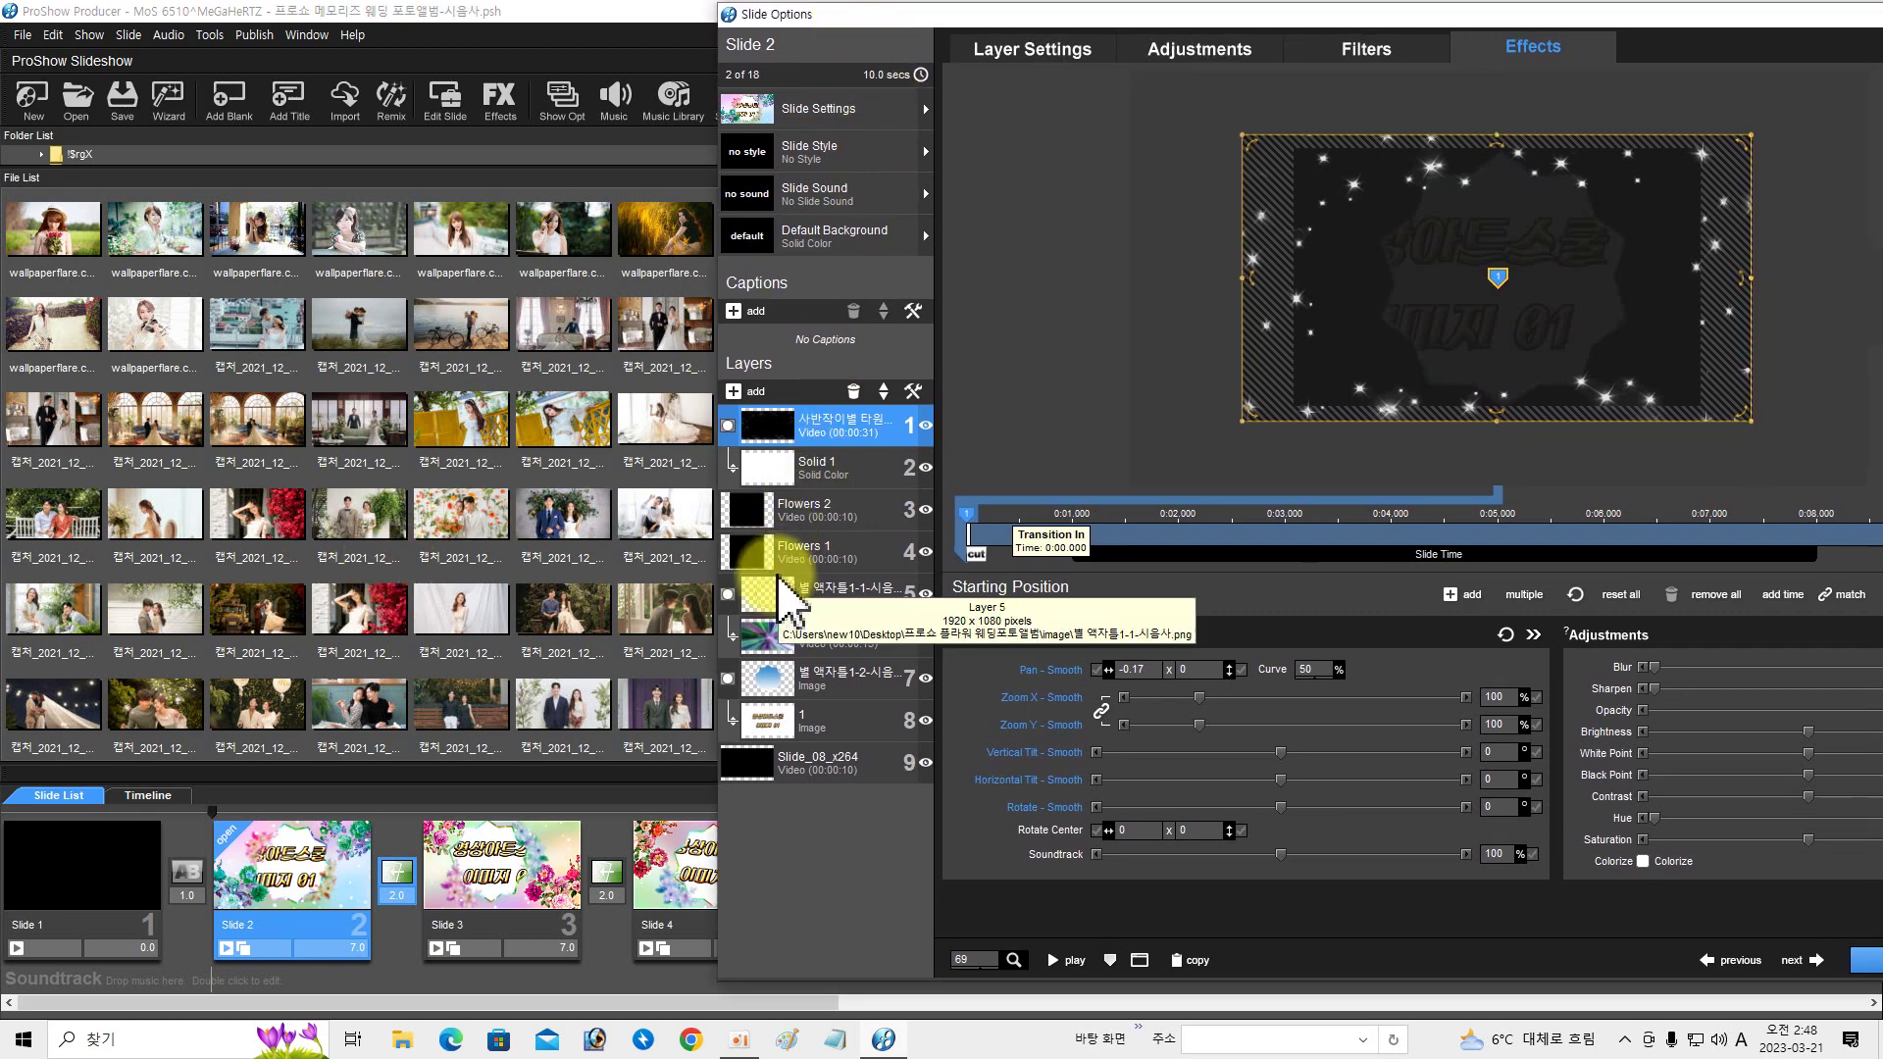
{"action": "left_click_drag", "start_coordinate": [370, 622], "coordinate": [765, 721]}
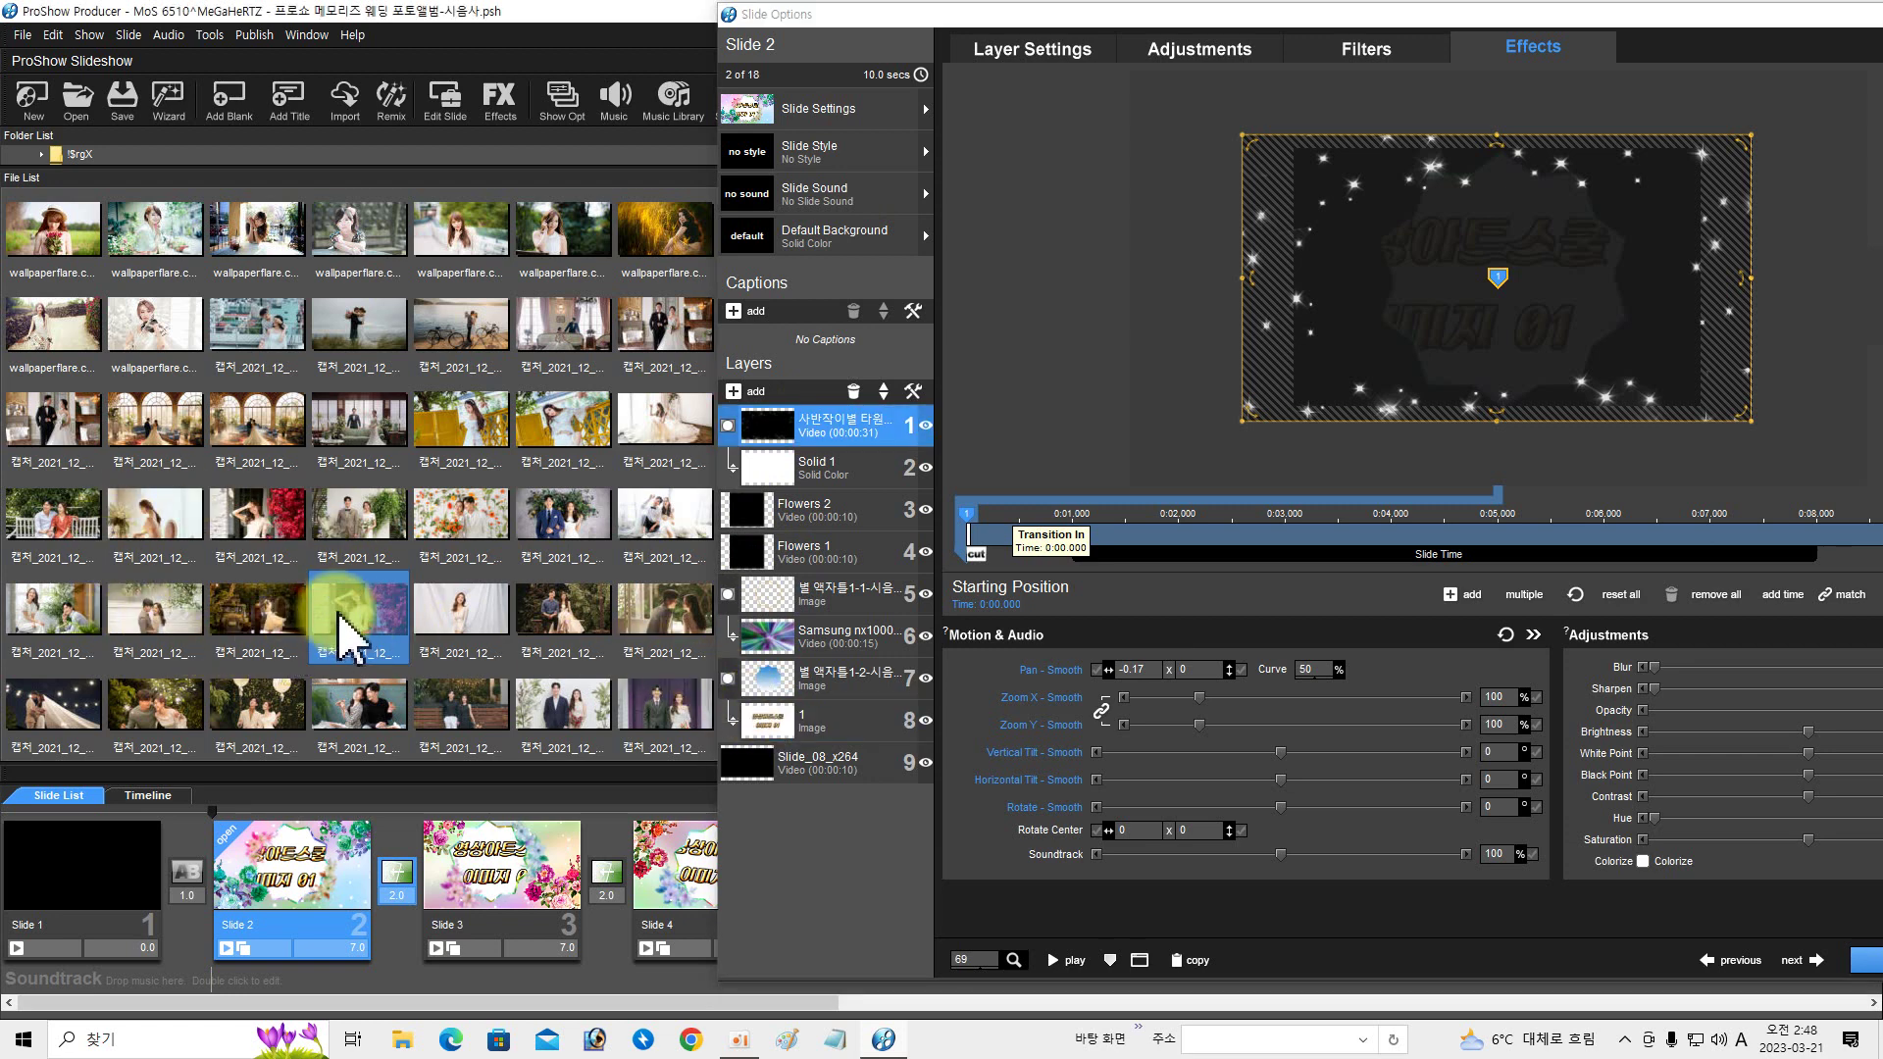
{"action": "left_click_drag", "start_coordinate": [393, 618], "coordinate": [790, 745]}
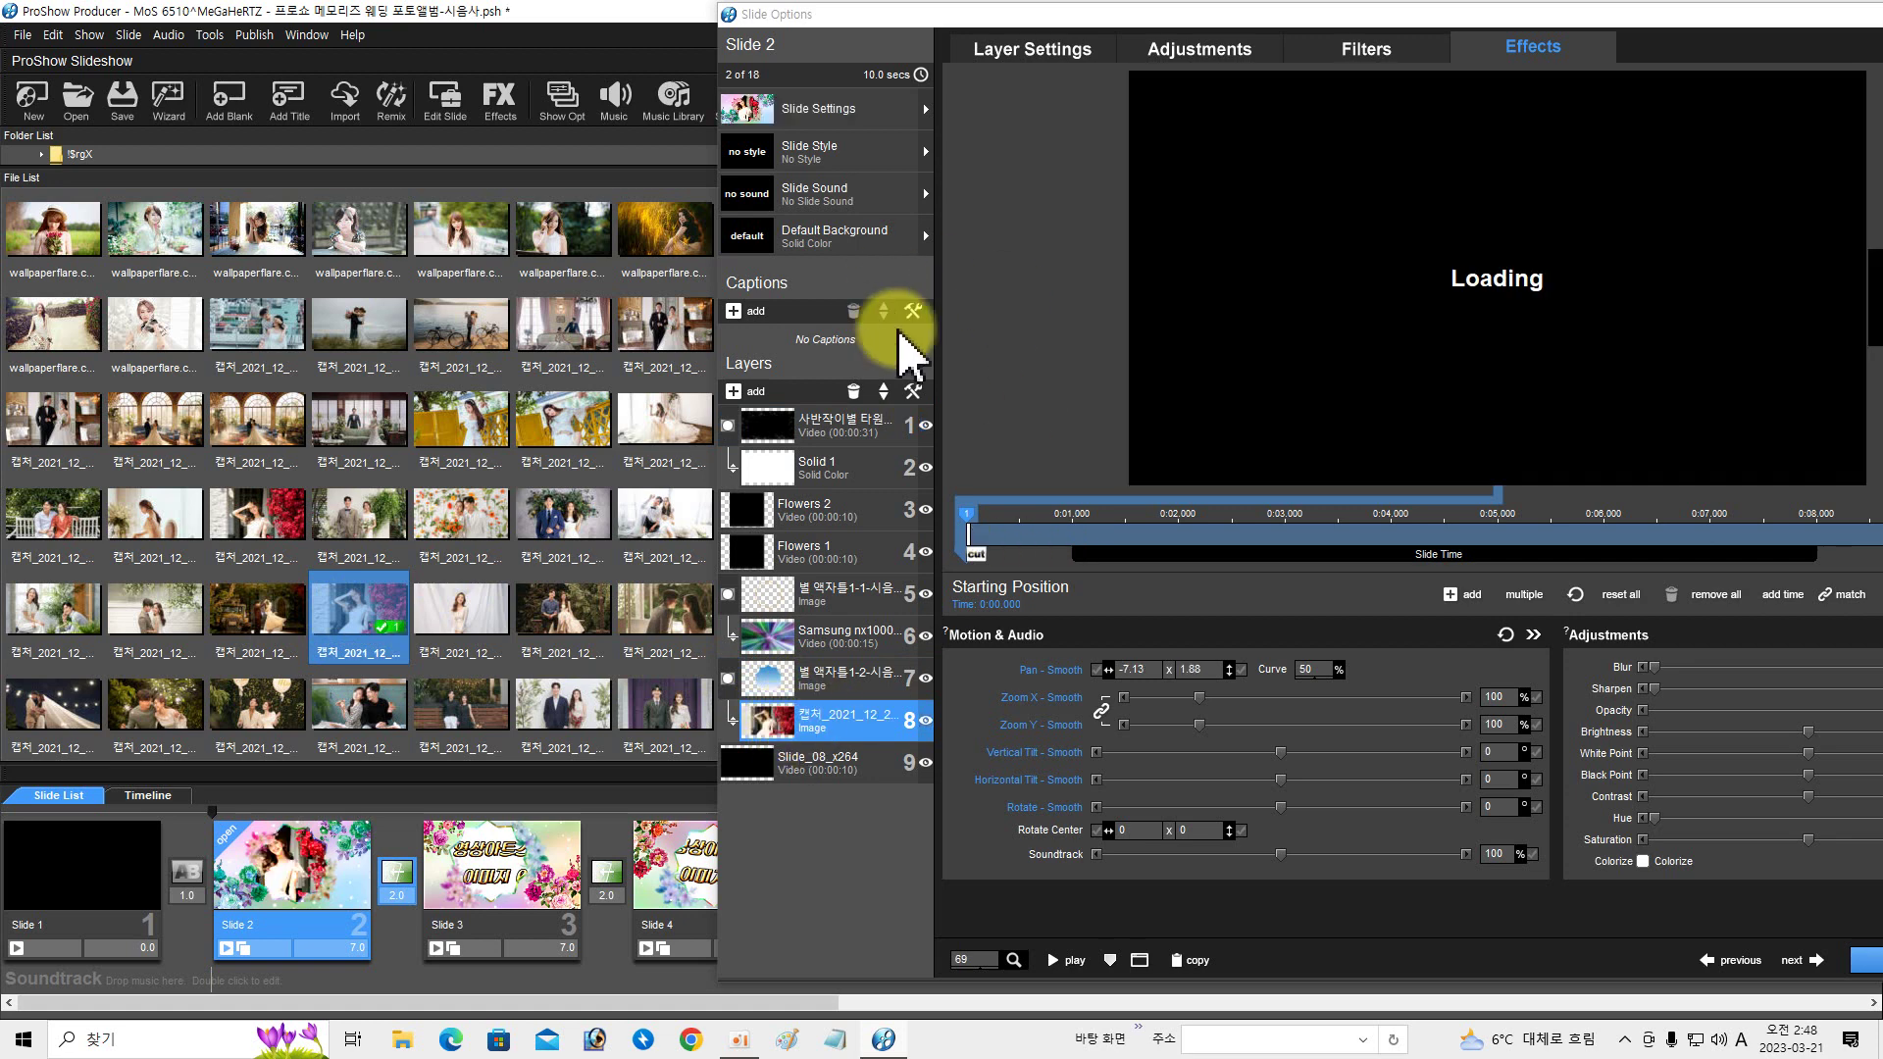
- Bring the slide options window fully into view and play slide 2 to preview the replaced photo, then stop playback
{"action": "left_click_drag", "start_coordinate": [976, 16], "coordinate": [895, 16]}
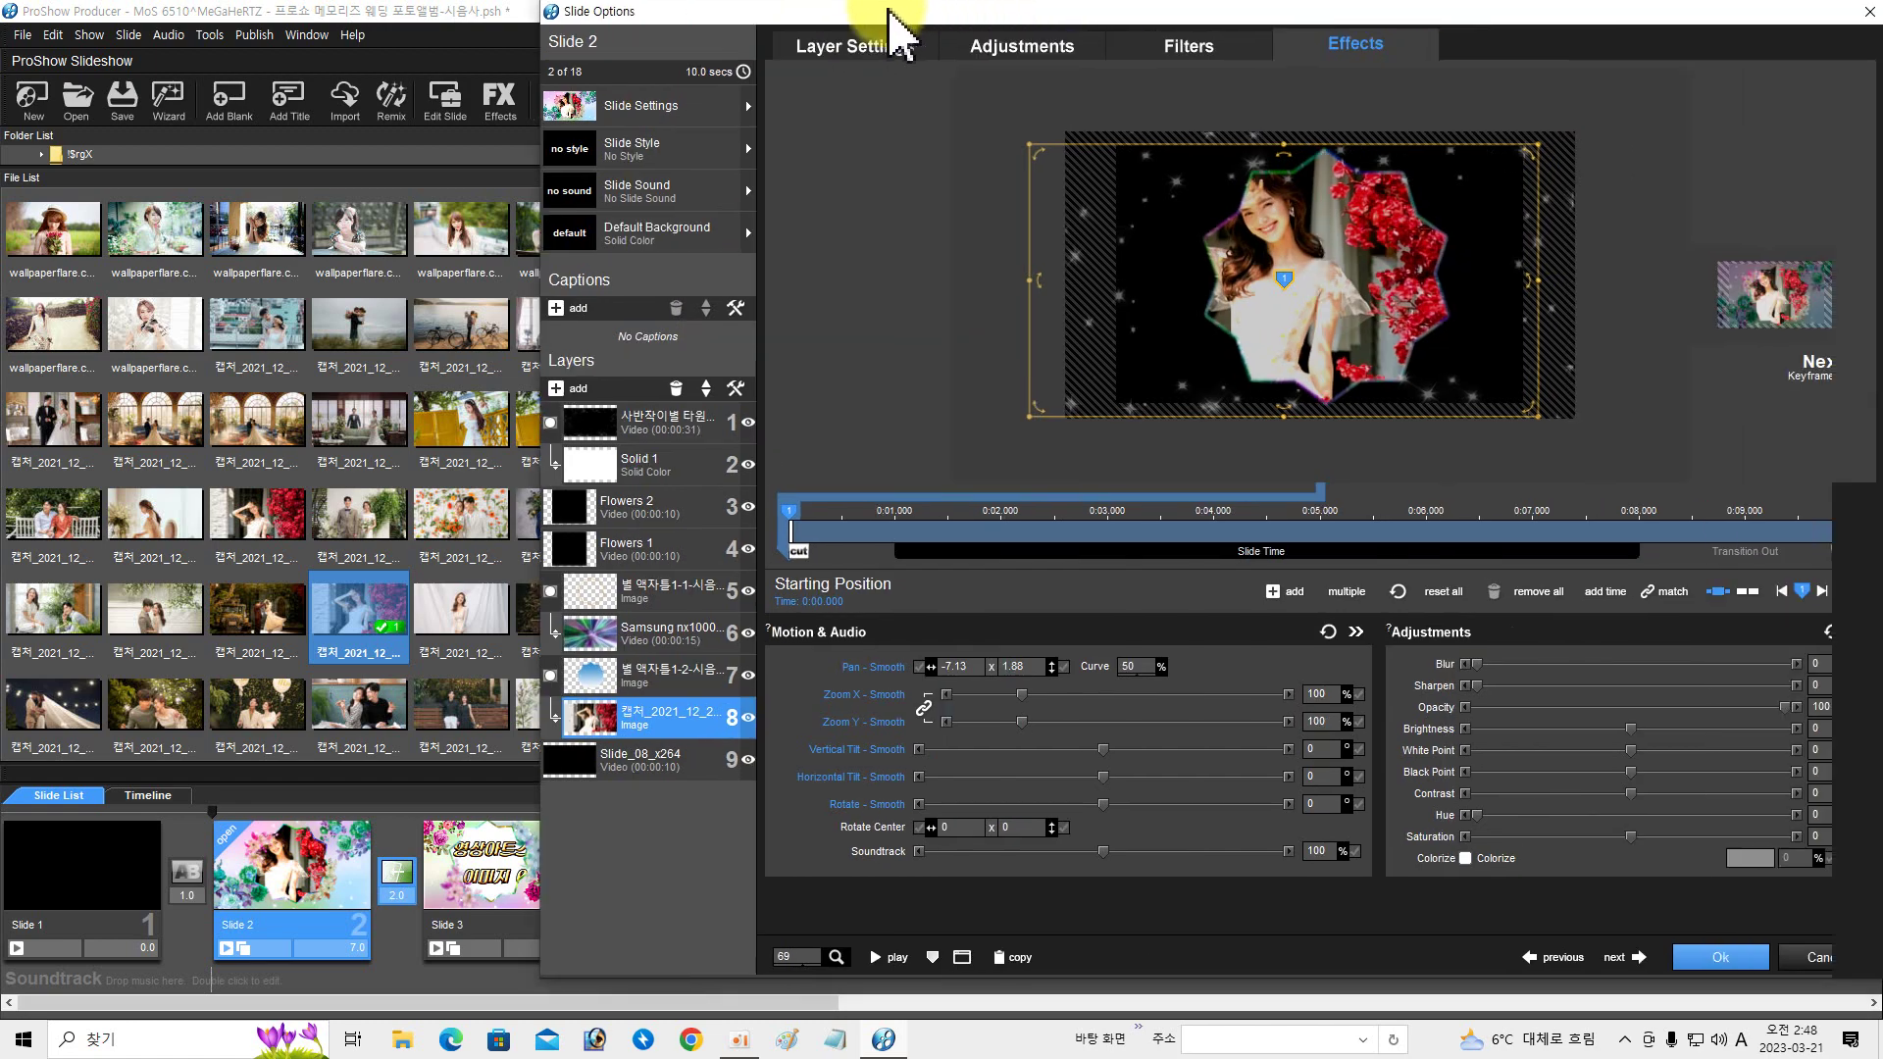
{"action": "left_click", "coordinate": [883, 947]}
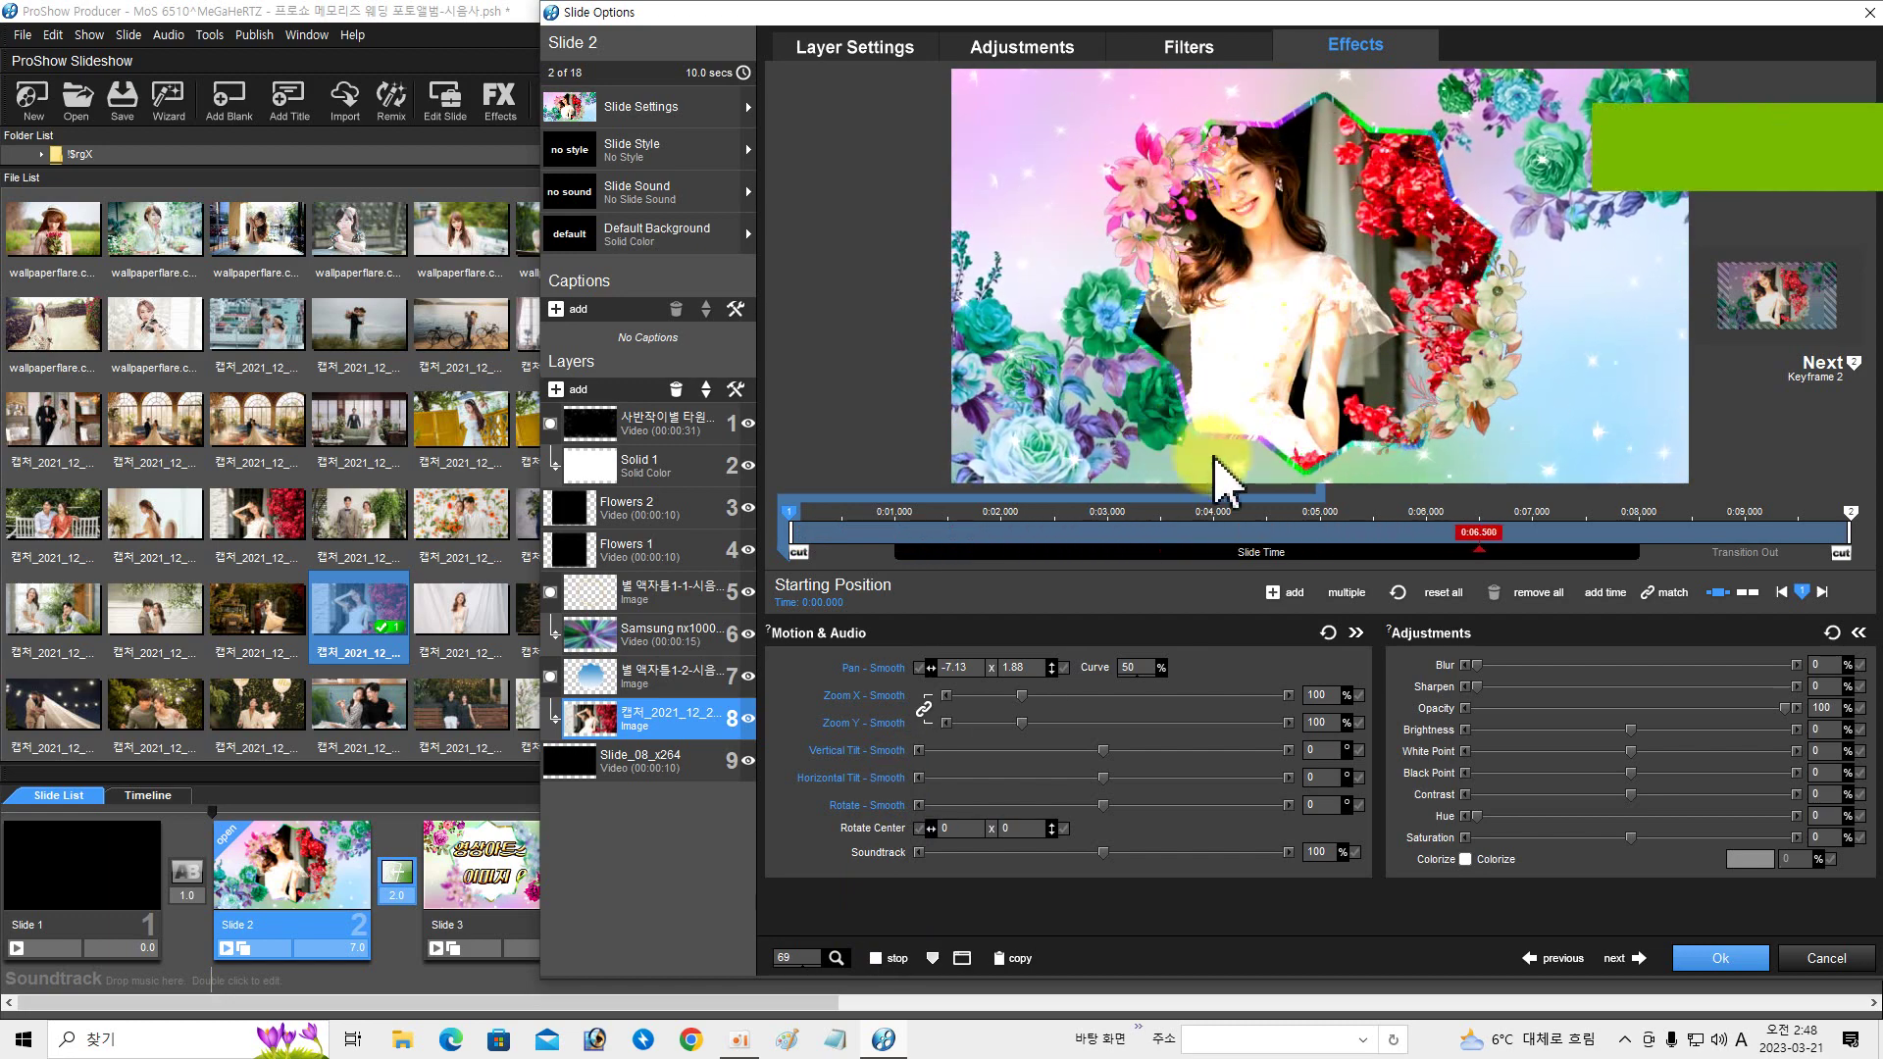
{"action": "left_click", "coordinate": [893, 958]}
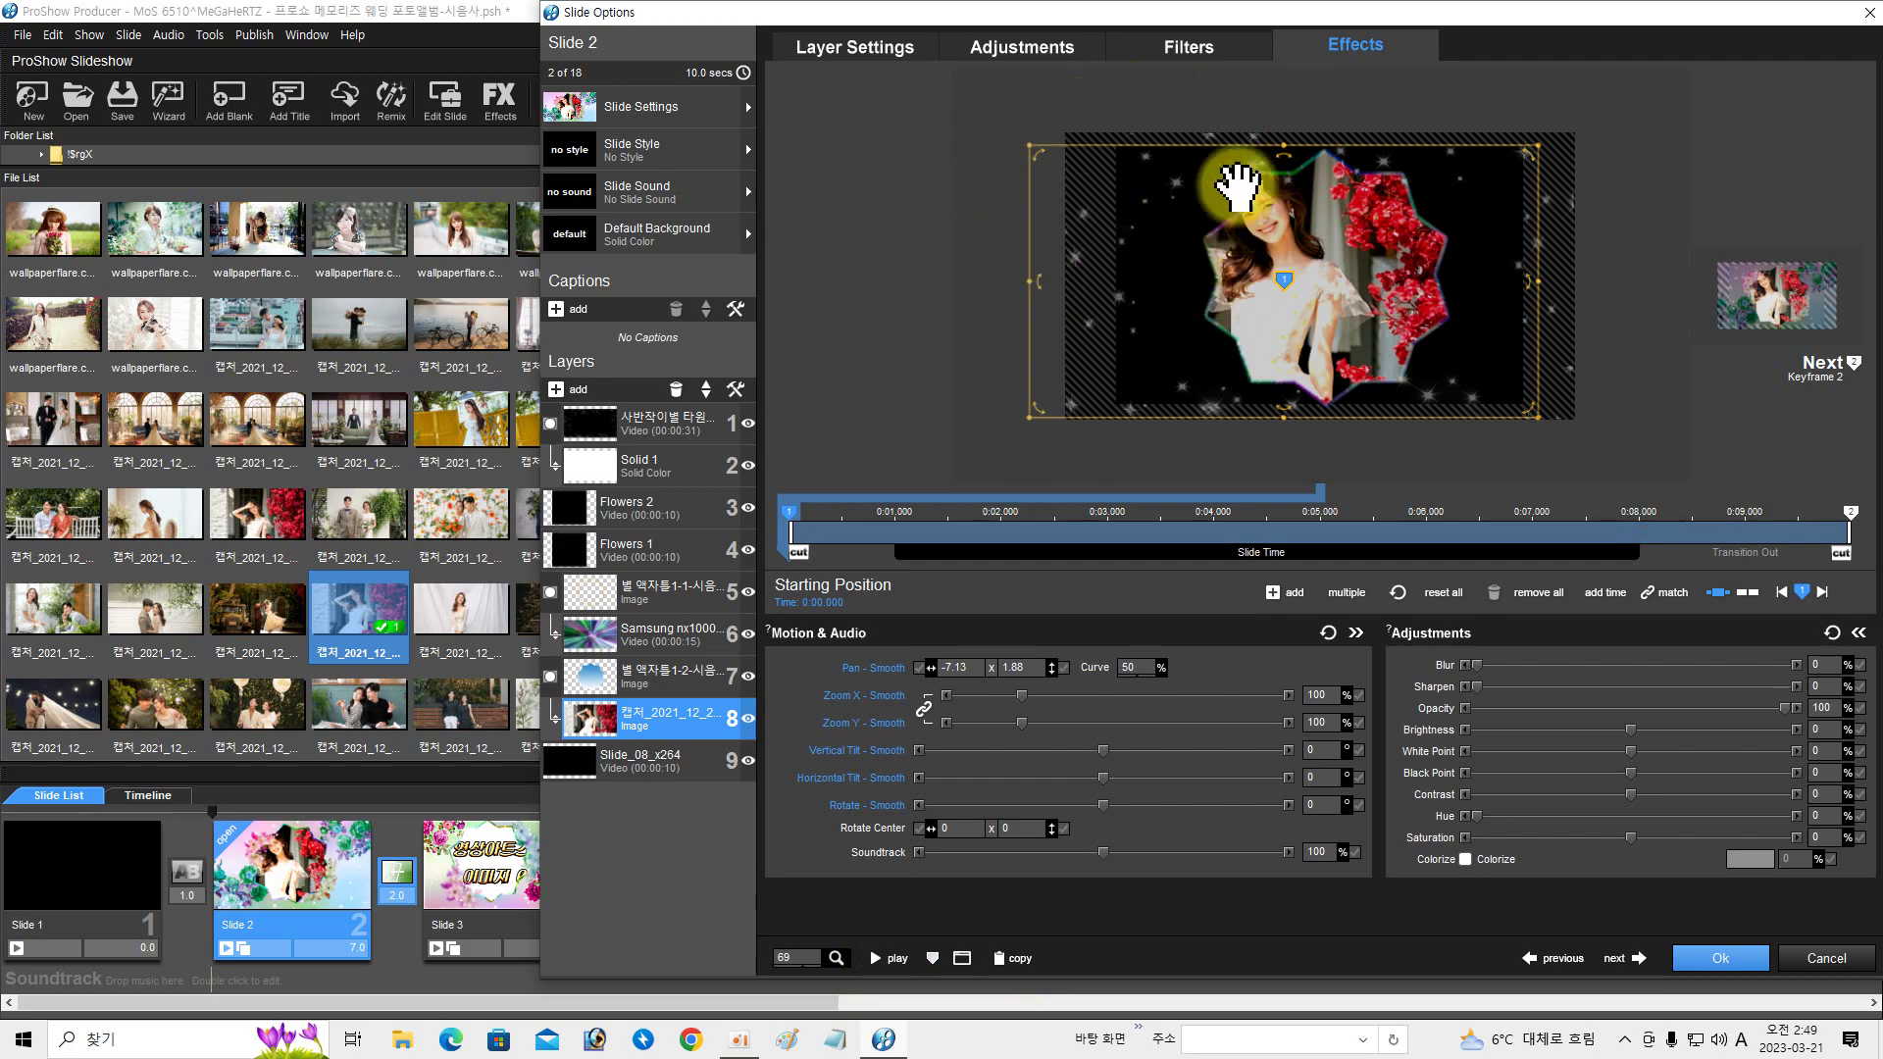
- Reposition the layer 8 photo to about 2.62 x 0.95 so the woman is centred in the star-shaped frame
{"action": "left_click", "coordinate": [861, 49]}
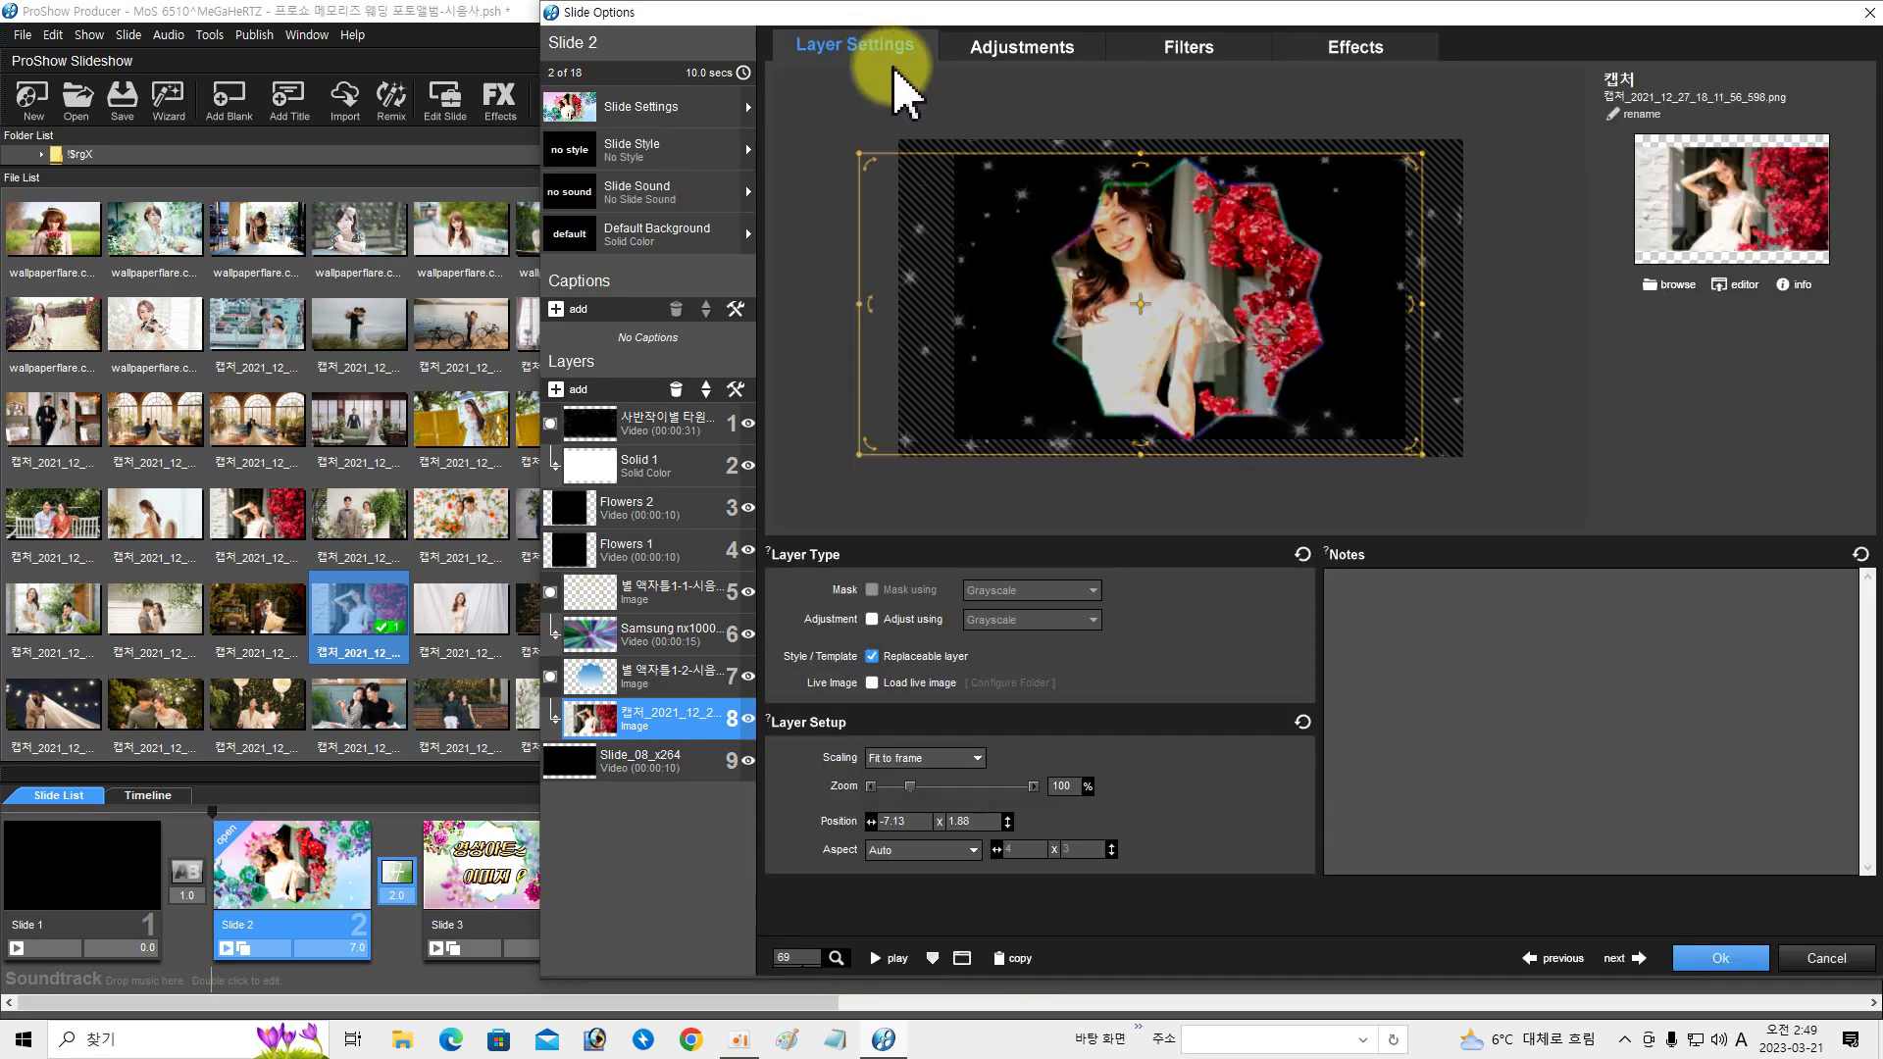
{"action": "left_click", "coordinate": [1023, 53]}
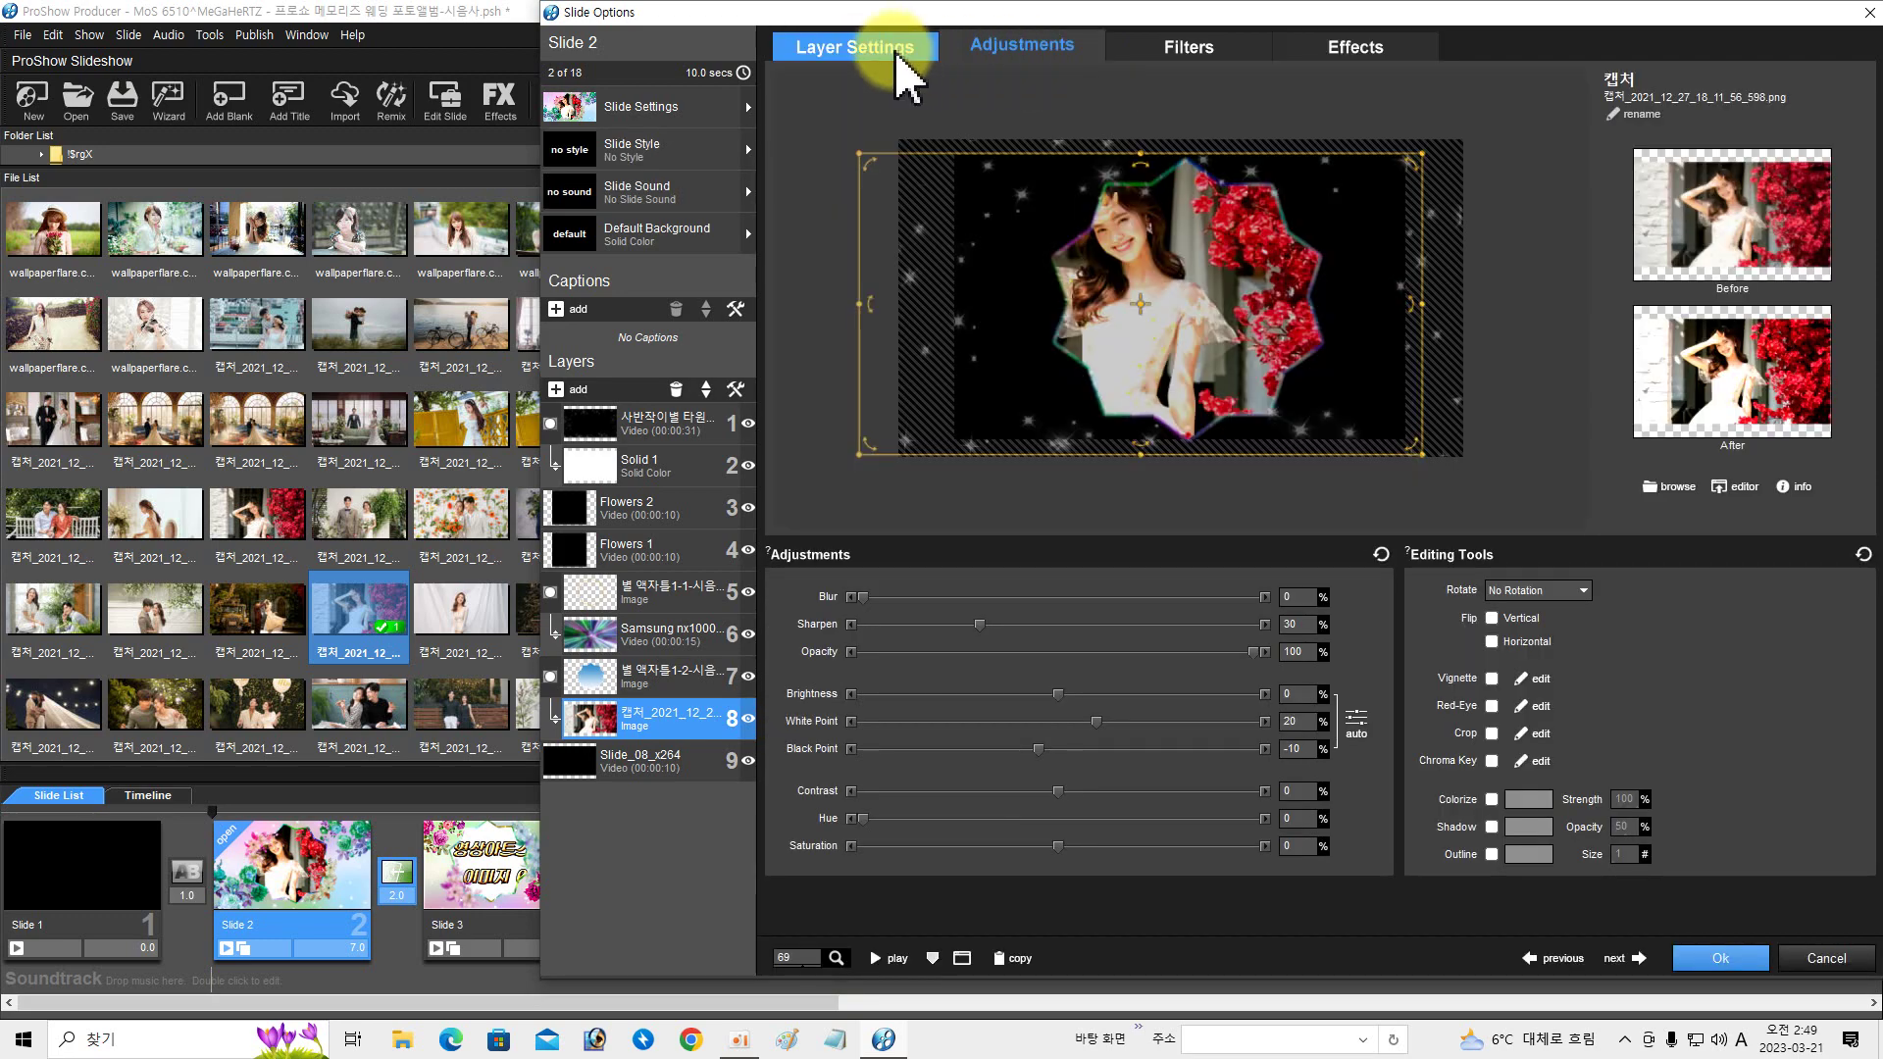
{"action": "left_click", "coordinate": [889, 49]}
{"action": "left_click", "coordinate": [996, 54]}
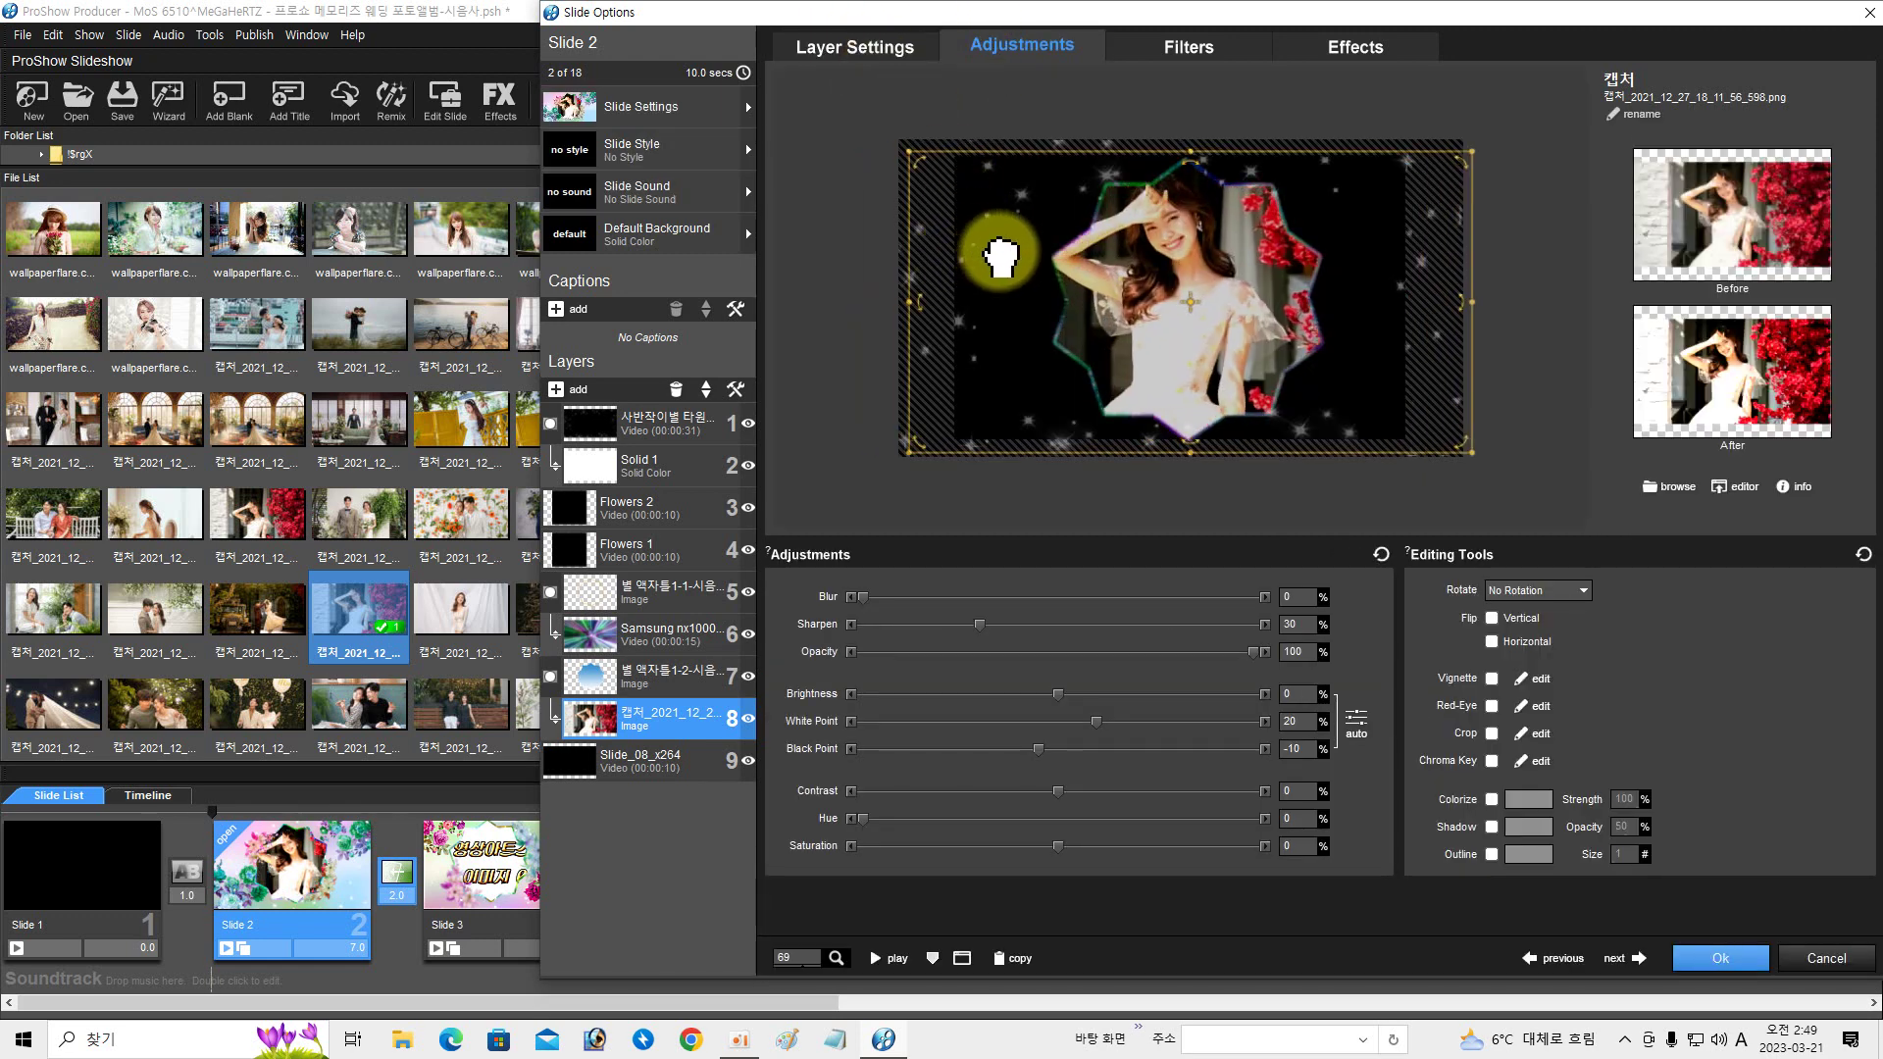
- Preview slide 2 with the repositioned photo, stop playback, and return to the layer's motion effects settings
{"action": "left_click", "coordinate": [874, 960]}
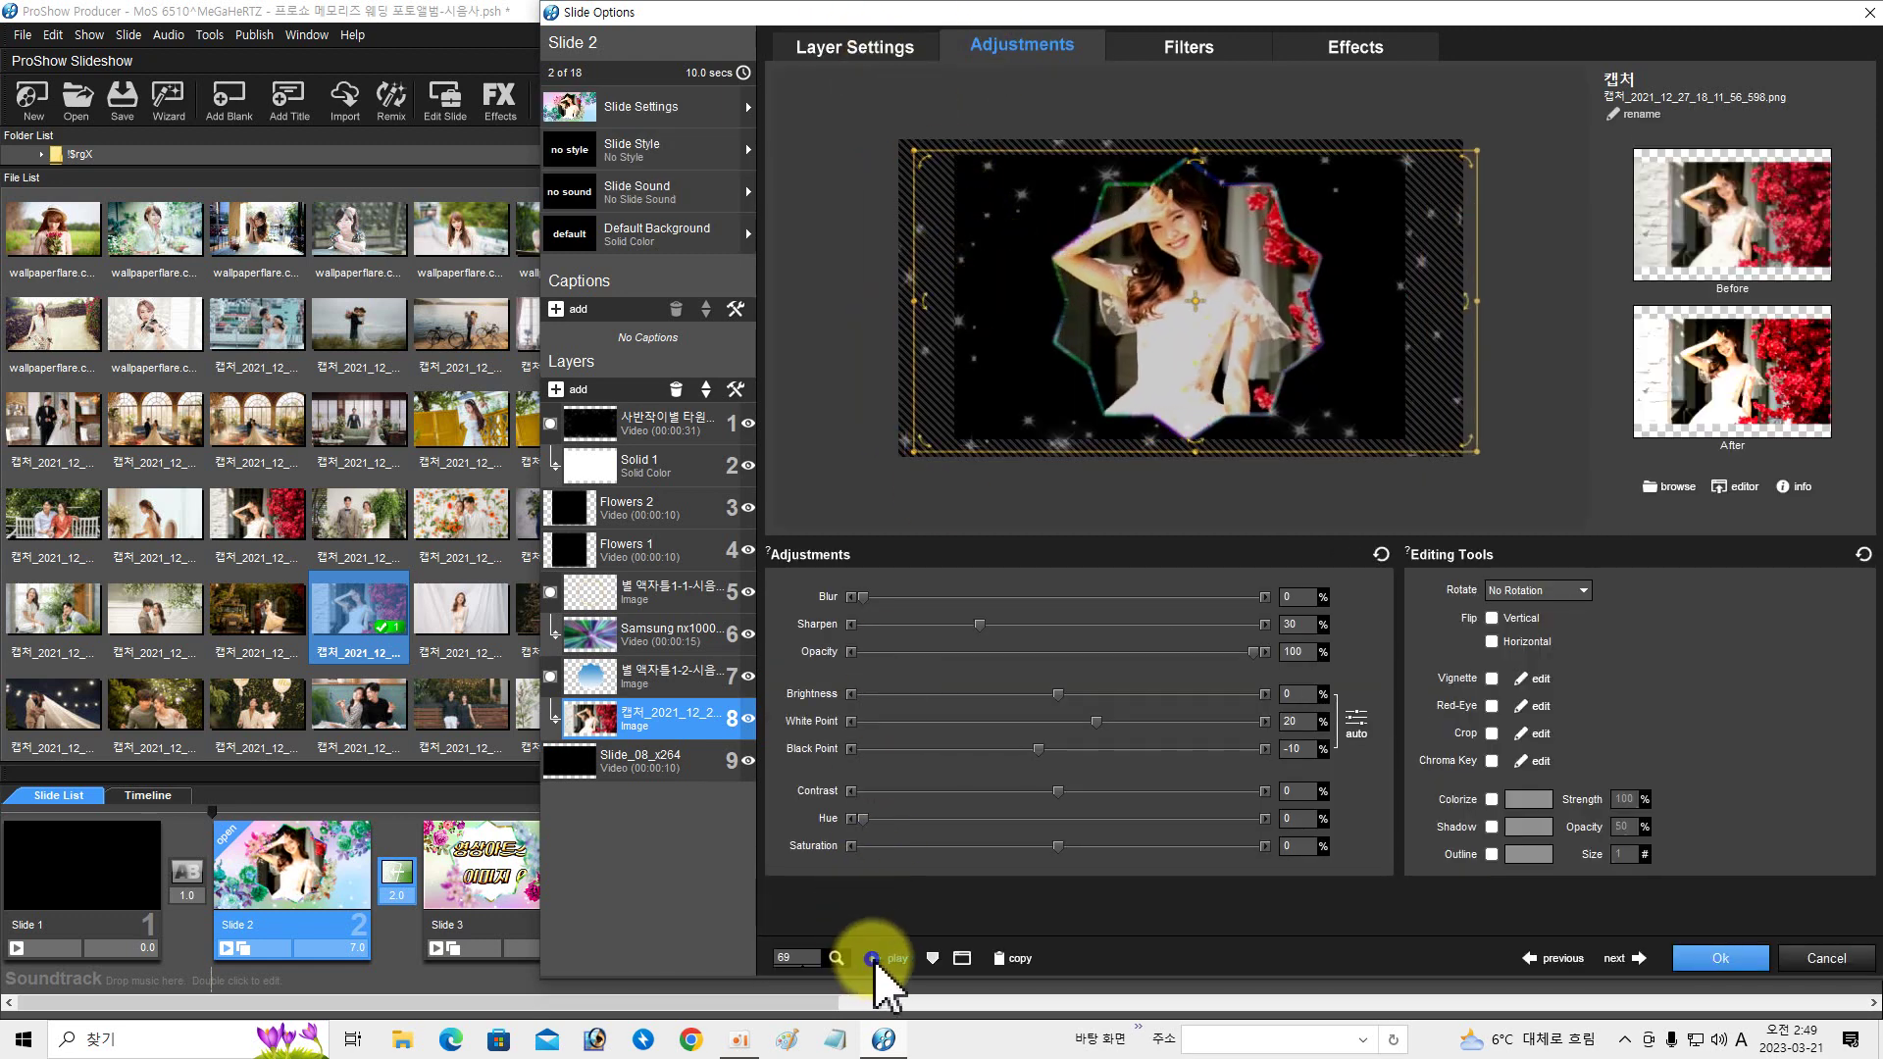
{"action": "left_click", "coordinate": [876, 959]}
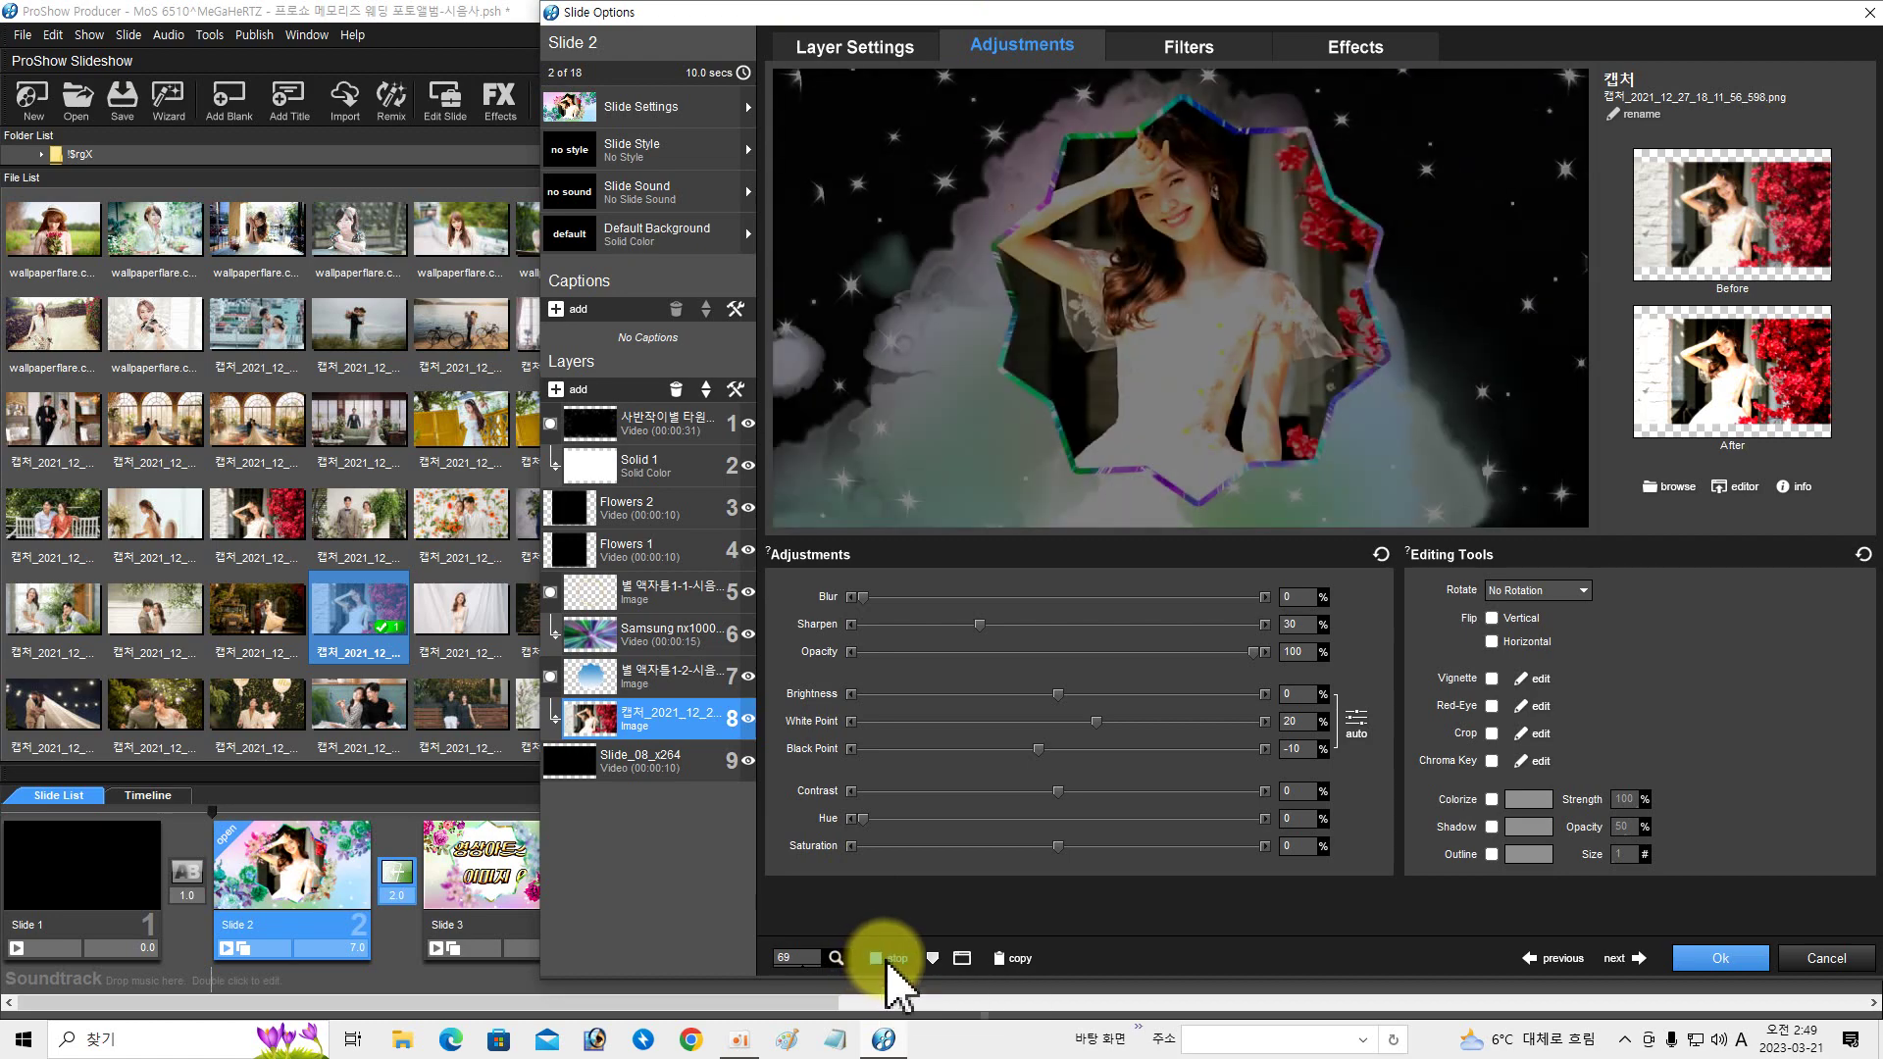
{"action": "left_click", "coordinate": [890, 959]}
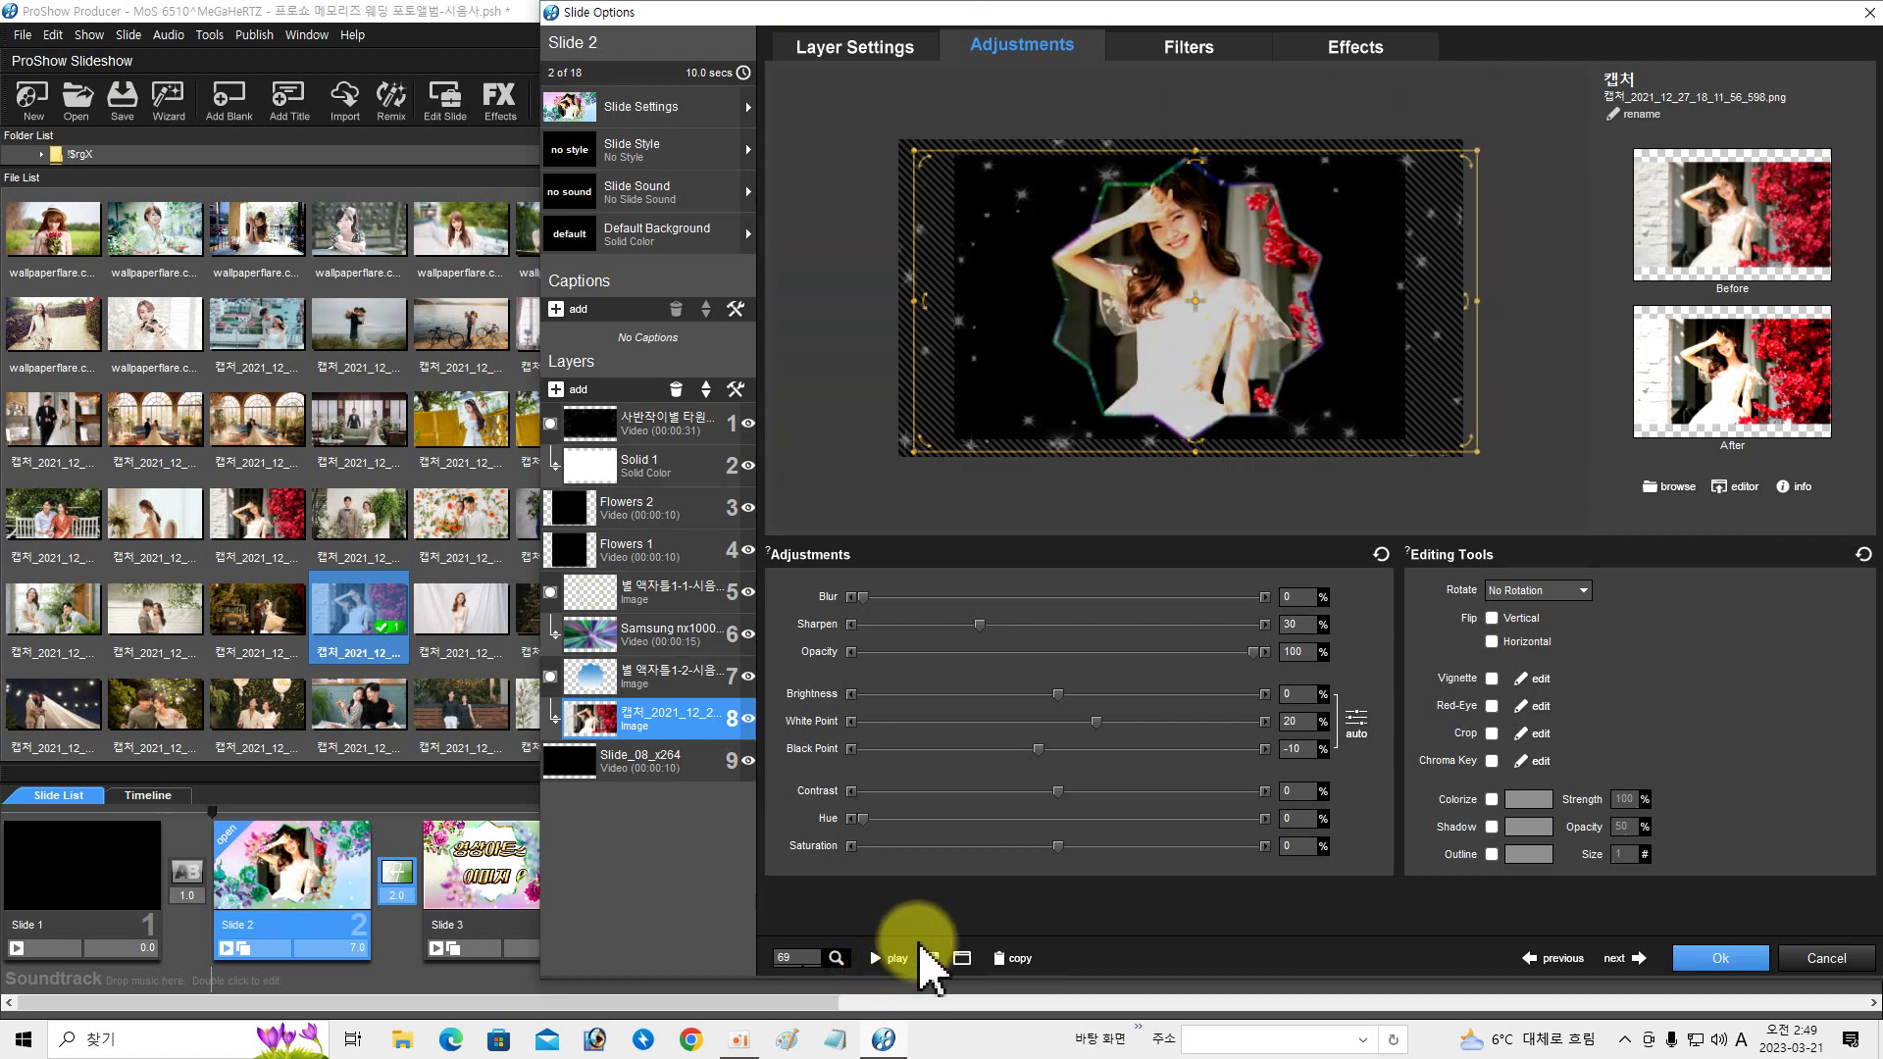
{"action": "left_click", "coordinate": [1343, 46]}
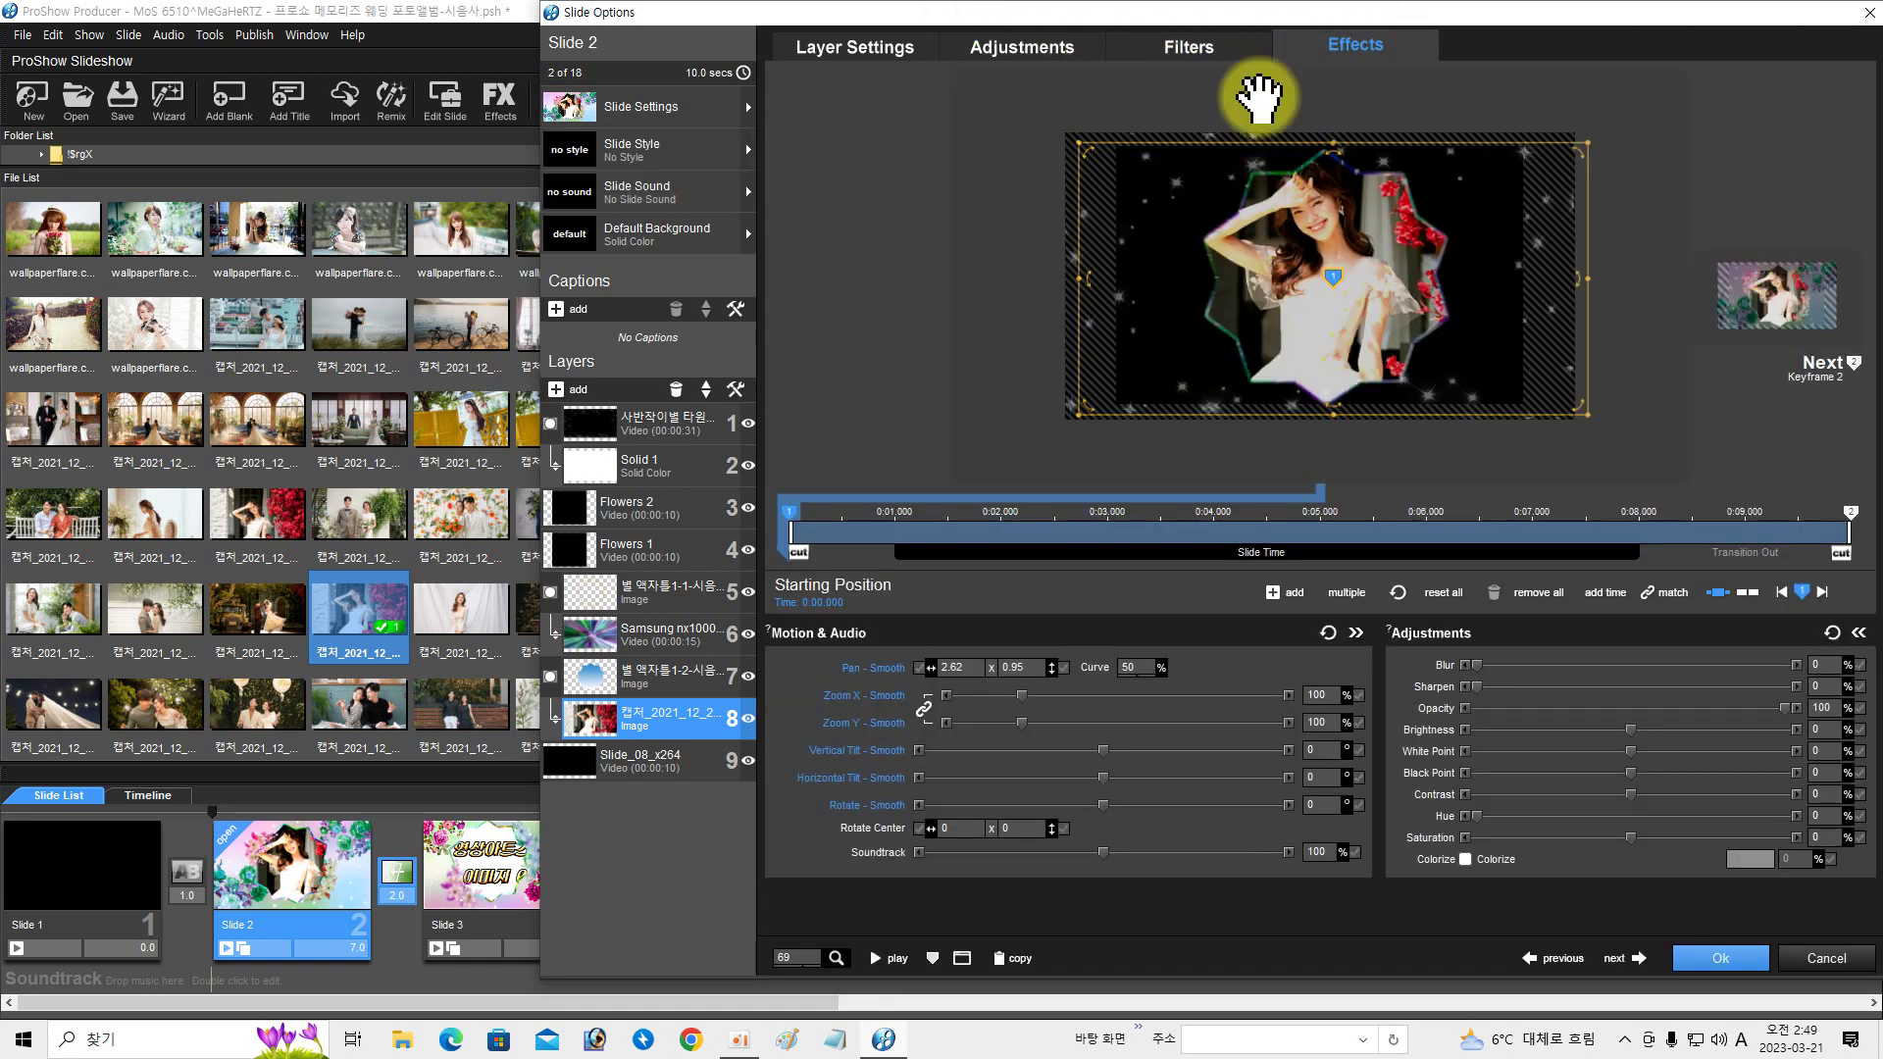
- Reposition the layer 8 photo to about 5.32 x 0.6 at the starting keyframe and copy its settings to the next keyframe
{"action": "left_click_drag", "start_coordinate": [1231, 288], "coordinate": [1213, 286]}
{"action": "left_click", "coordinate": [897, 959]}
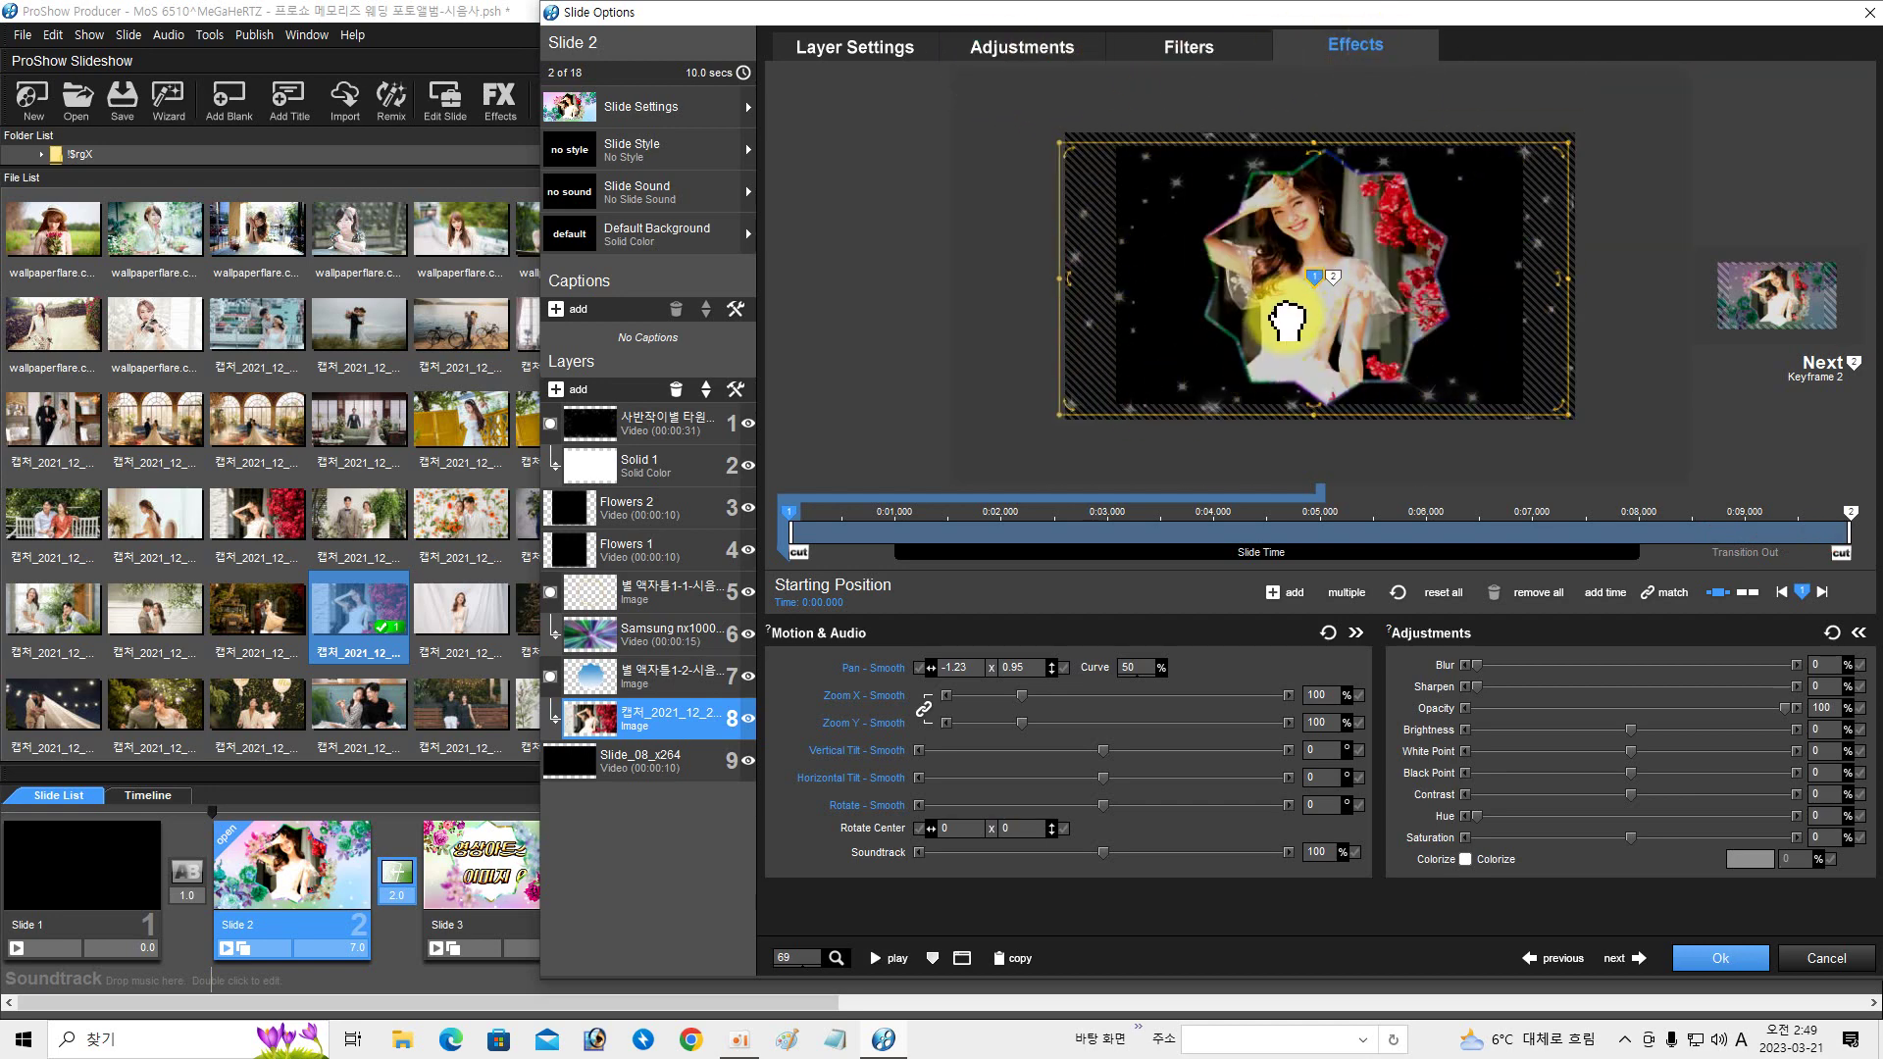
{"action": "left_click_drag", "start_coordinate": [1288, 321], "coordinate": [1320, 321]}
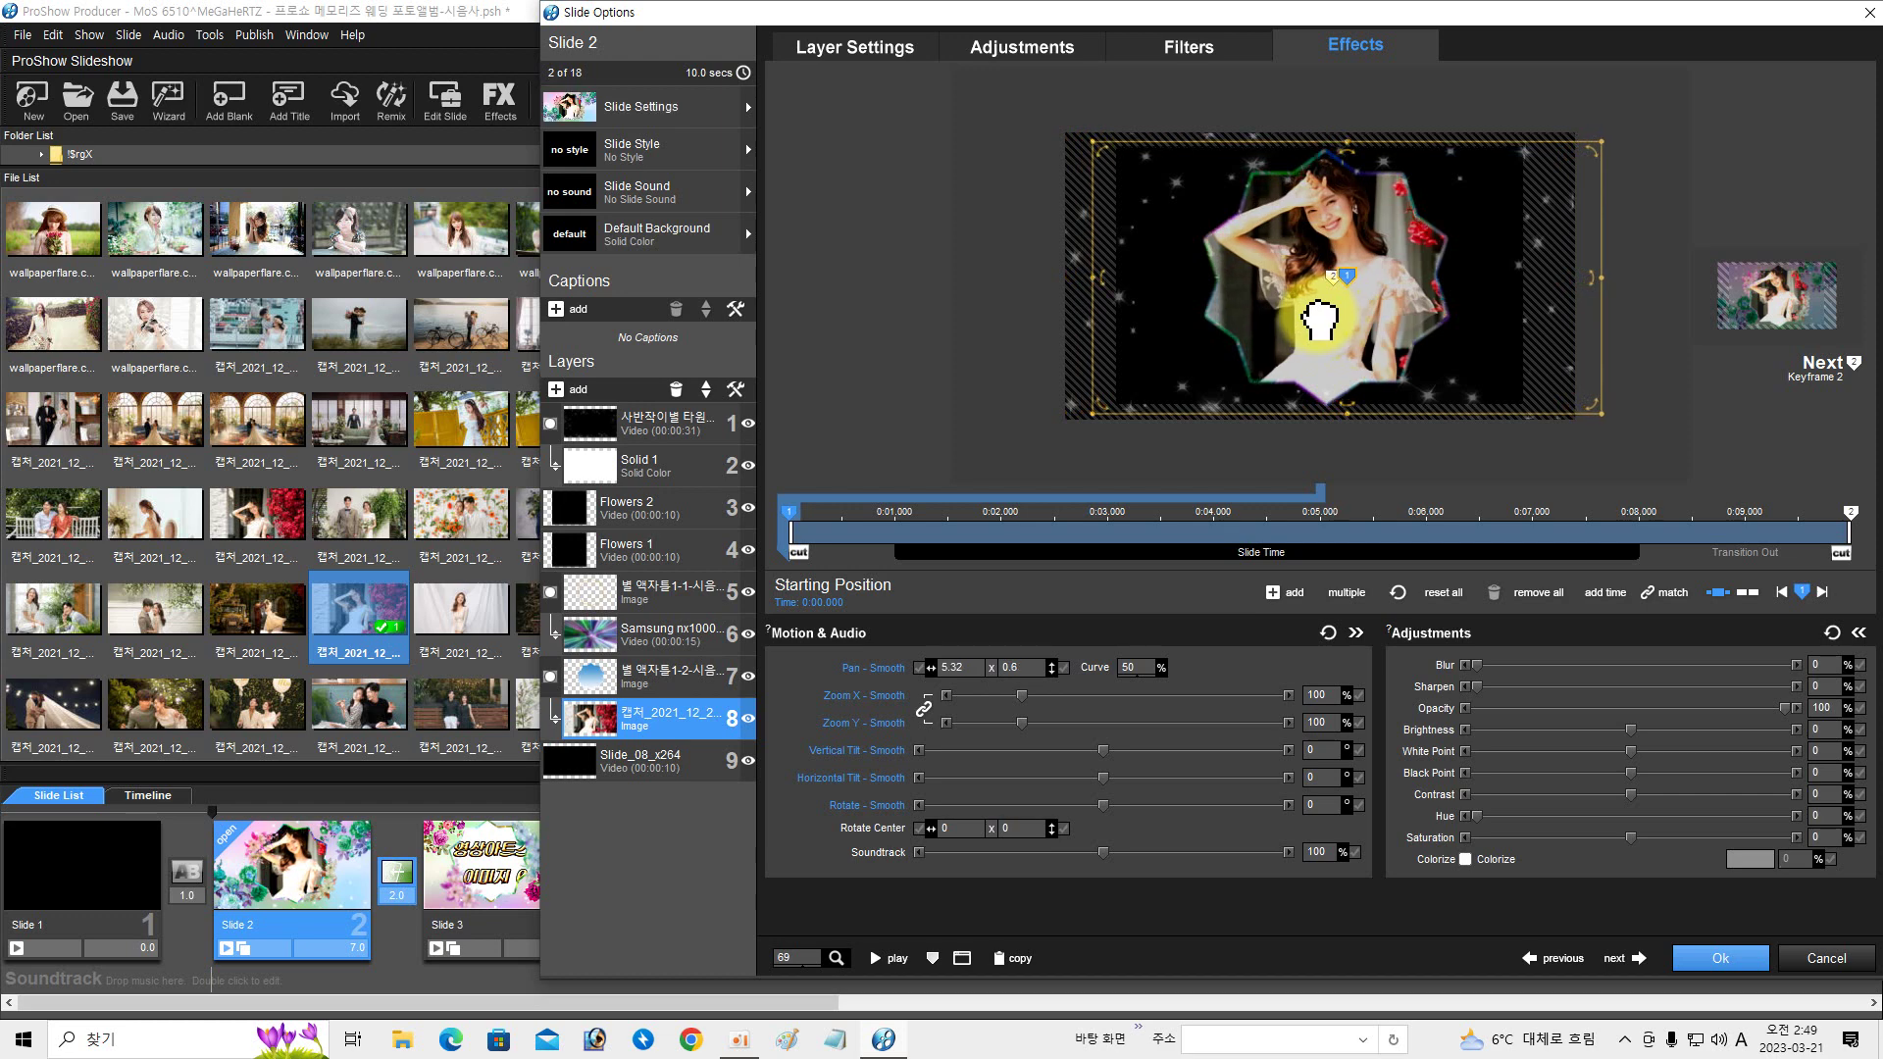
{"action": "left_click", "coordinate": [795, 525]}
{"action": "right_click", "coordinate": [797, 529]}
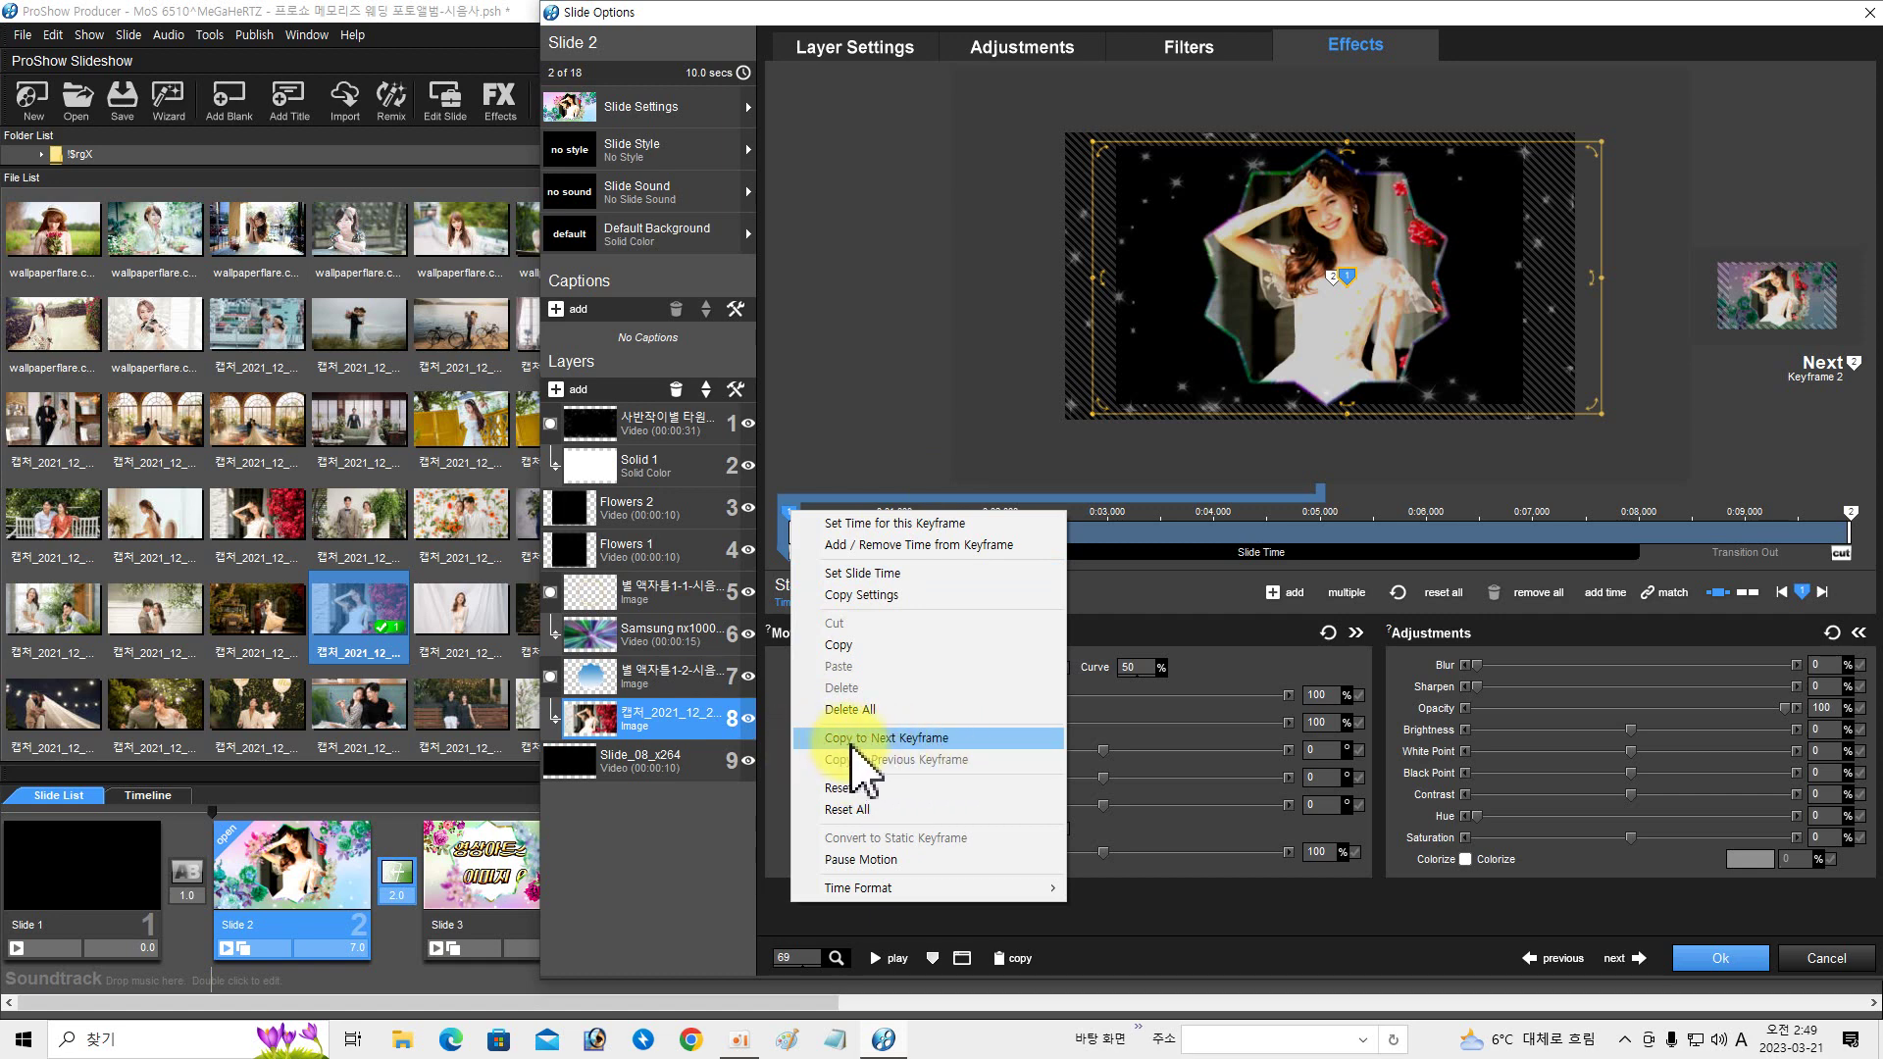
{"action": "left_click", "coordinate": [913, 741]}
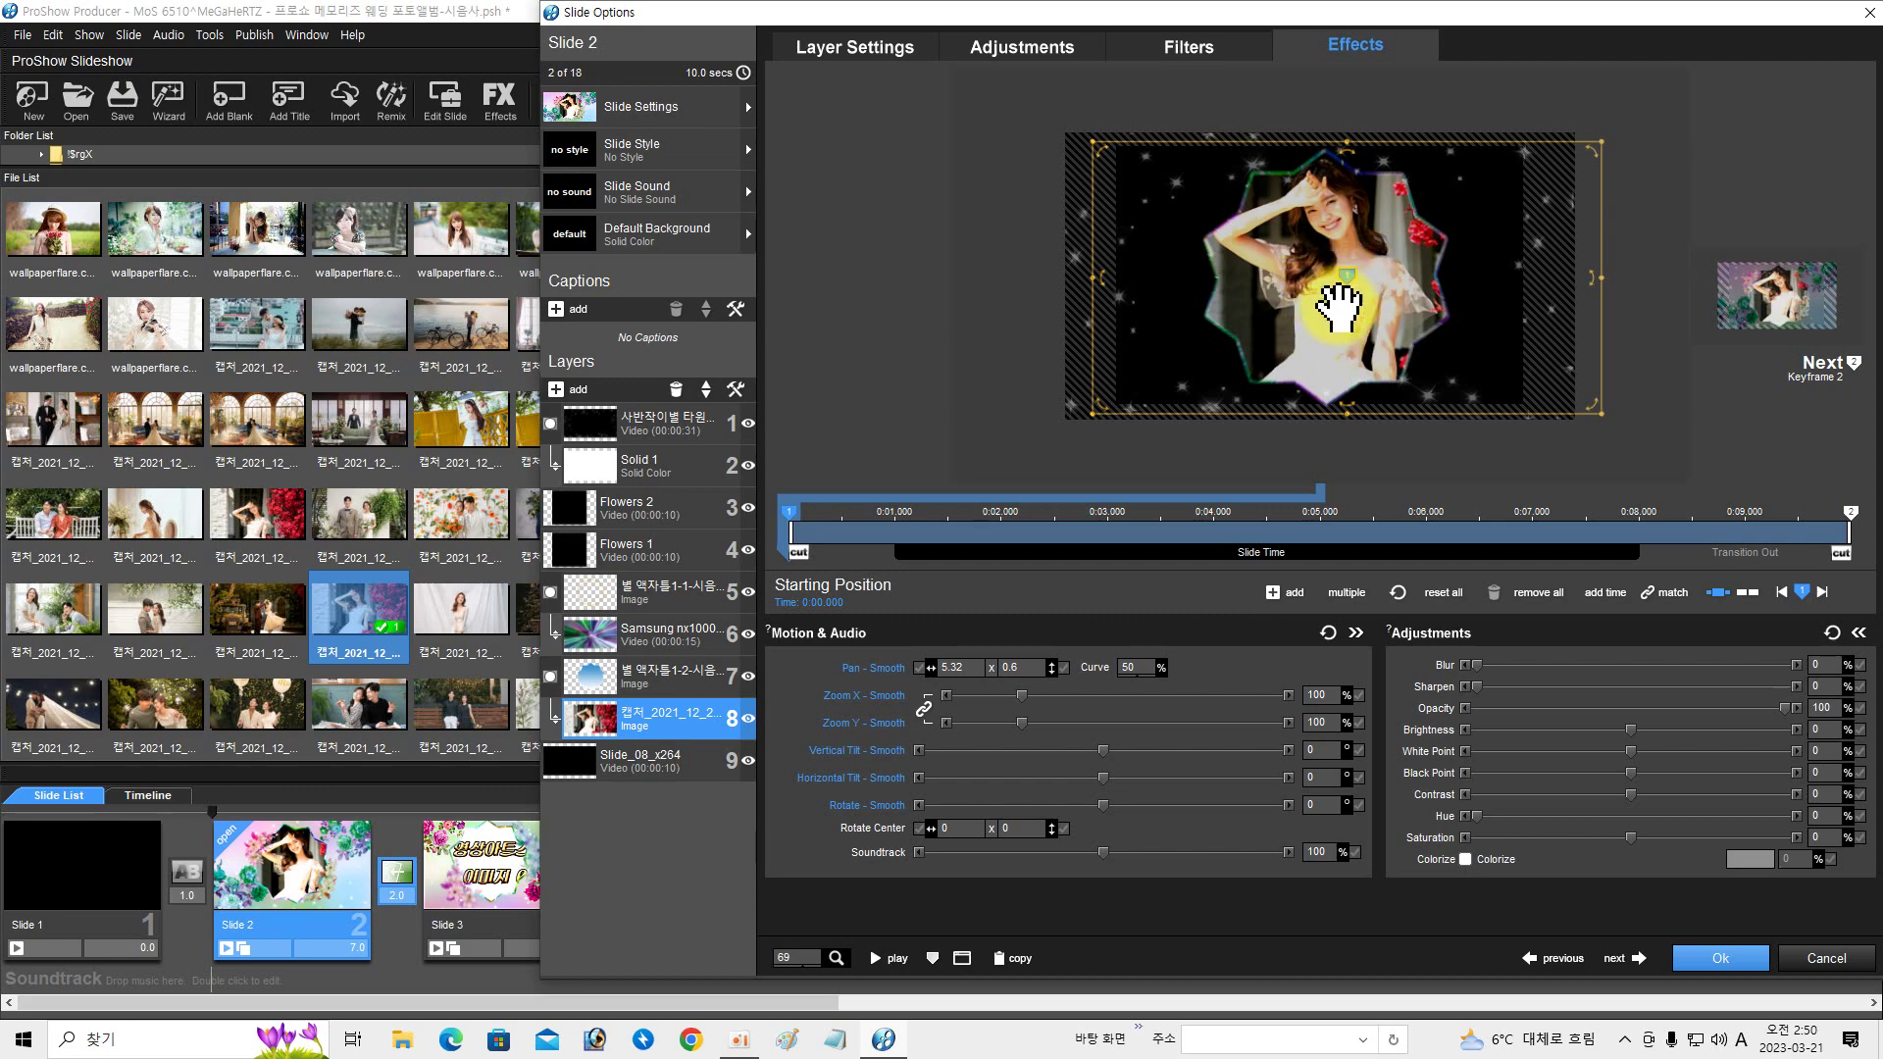
- Try moving the layer 8 photo to about -4.5 x 0.94 at the starting keyframe, and undo the move
{"action": "mouse_move", "coordinate": [933, 562]}
{"action": "left_mouse_down"}
{"action": "mouse_move", "coordinate": [1623, 559]}
{"action": "mouse_move", "coordinate": [1729, 576]}
{"action": "mouse_move", "coordinate": [1707, 569]}
{"action": "left_mouse_up"}
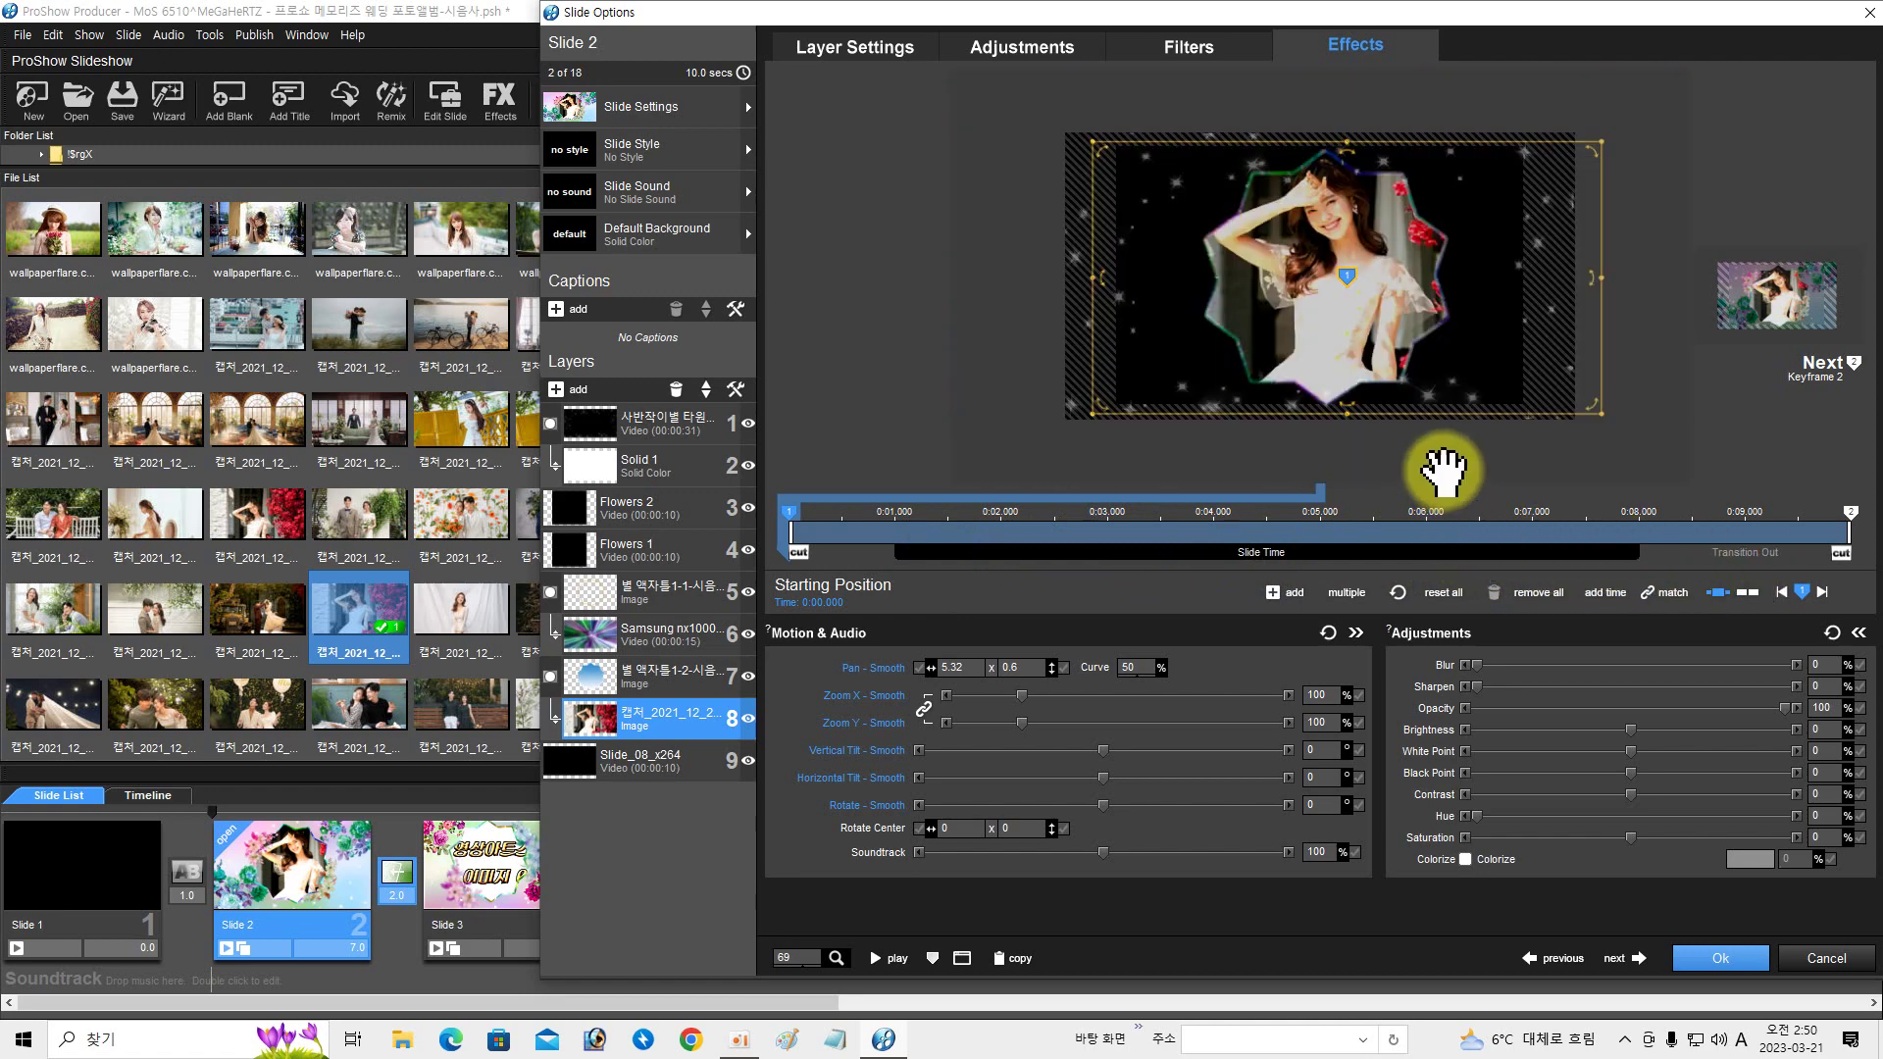
{"action": "left_click_drag", "start_coordinate": [1405, 402], "coordinate": [1385, 402]}
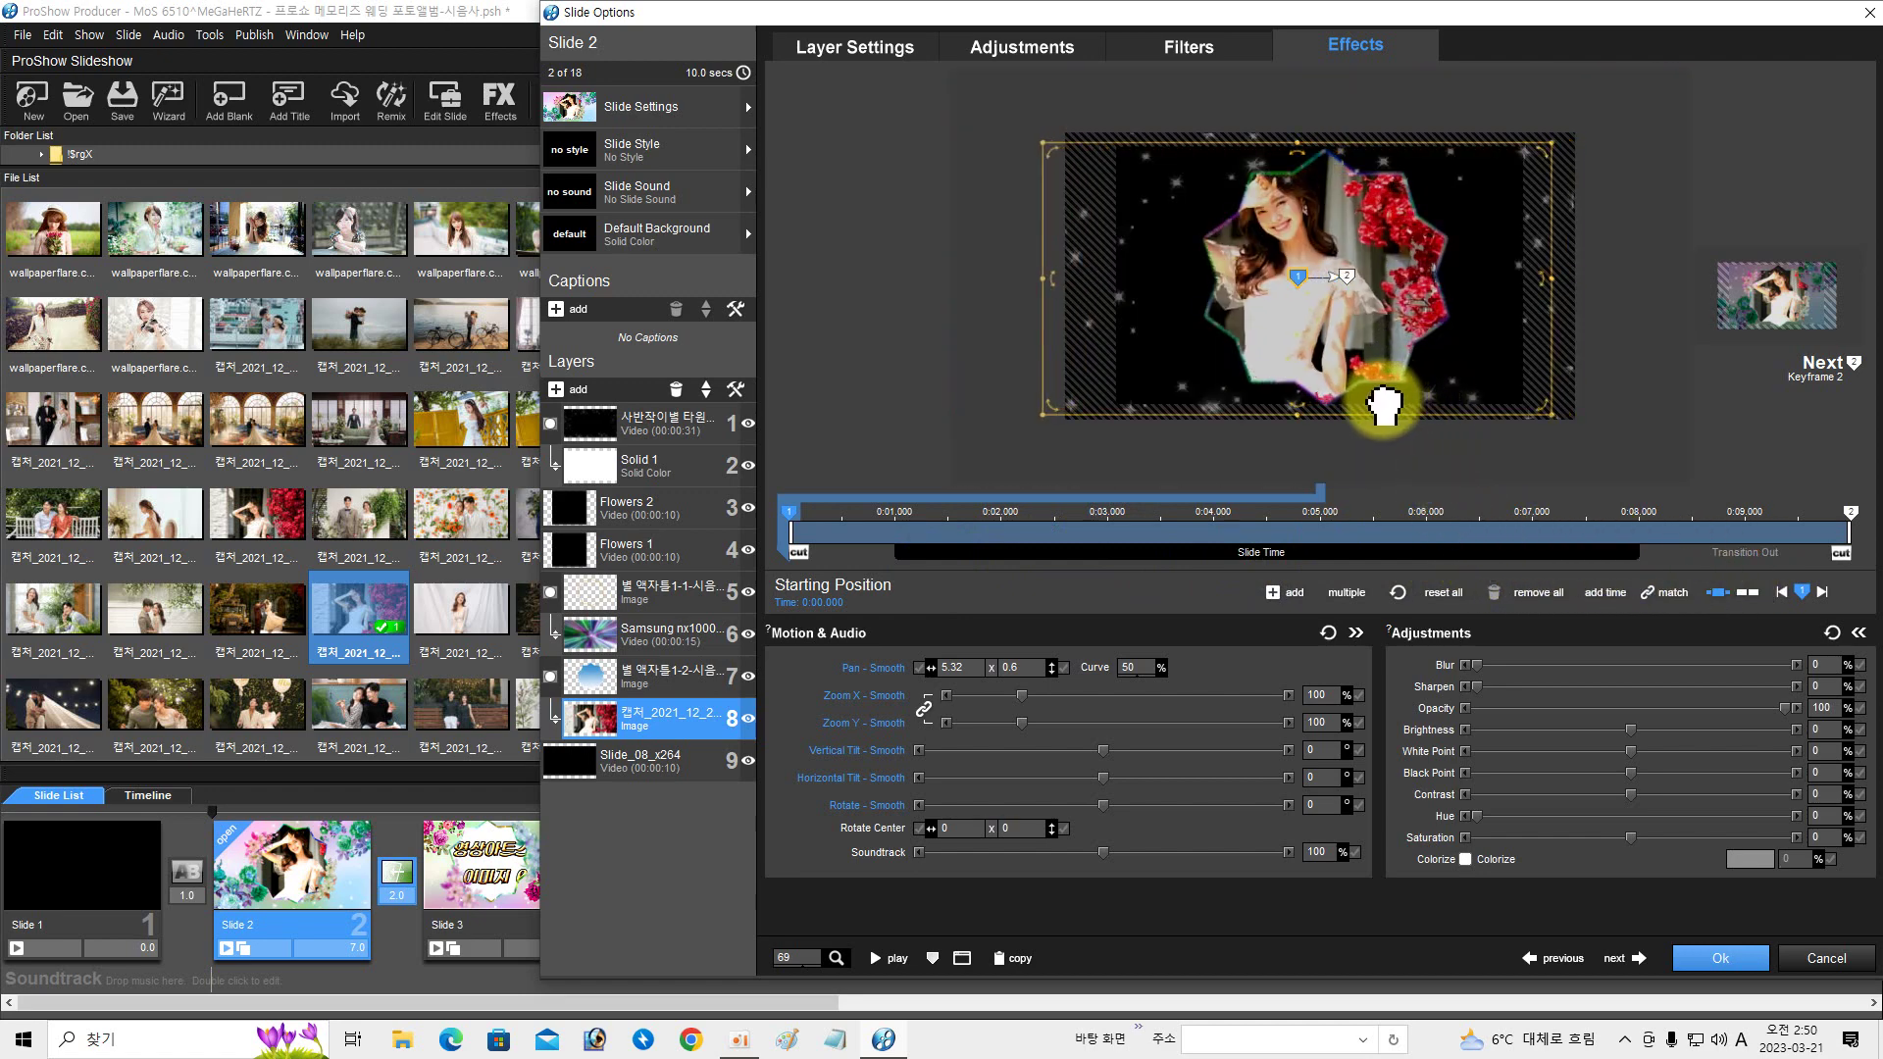
{"action": "left_click", "coordinate": [781, 535]}
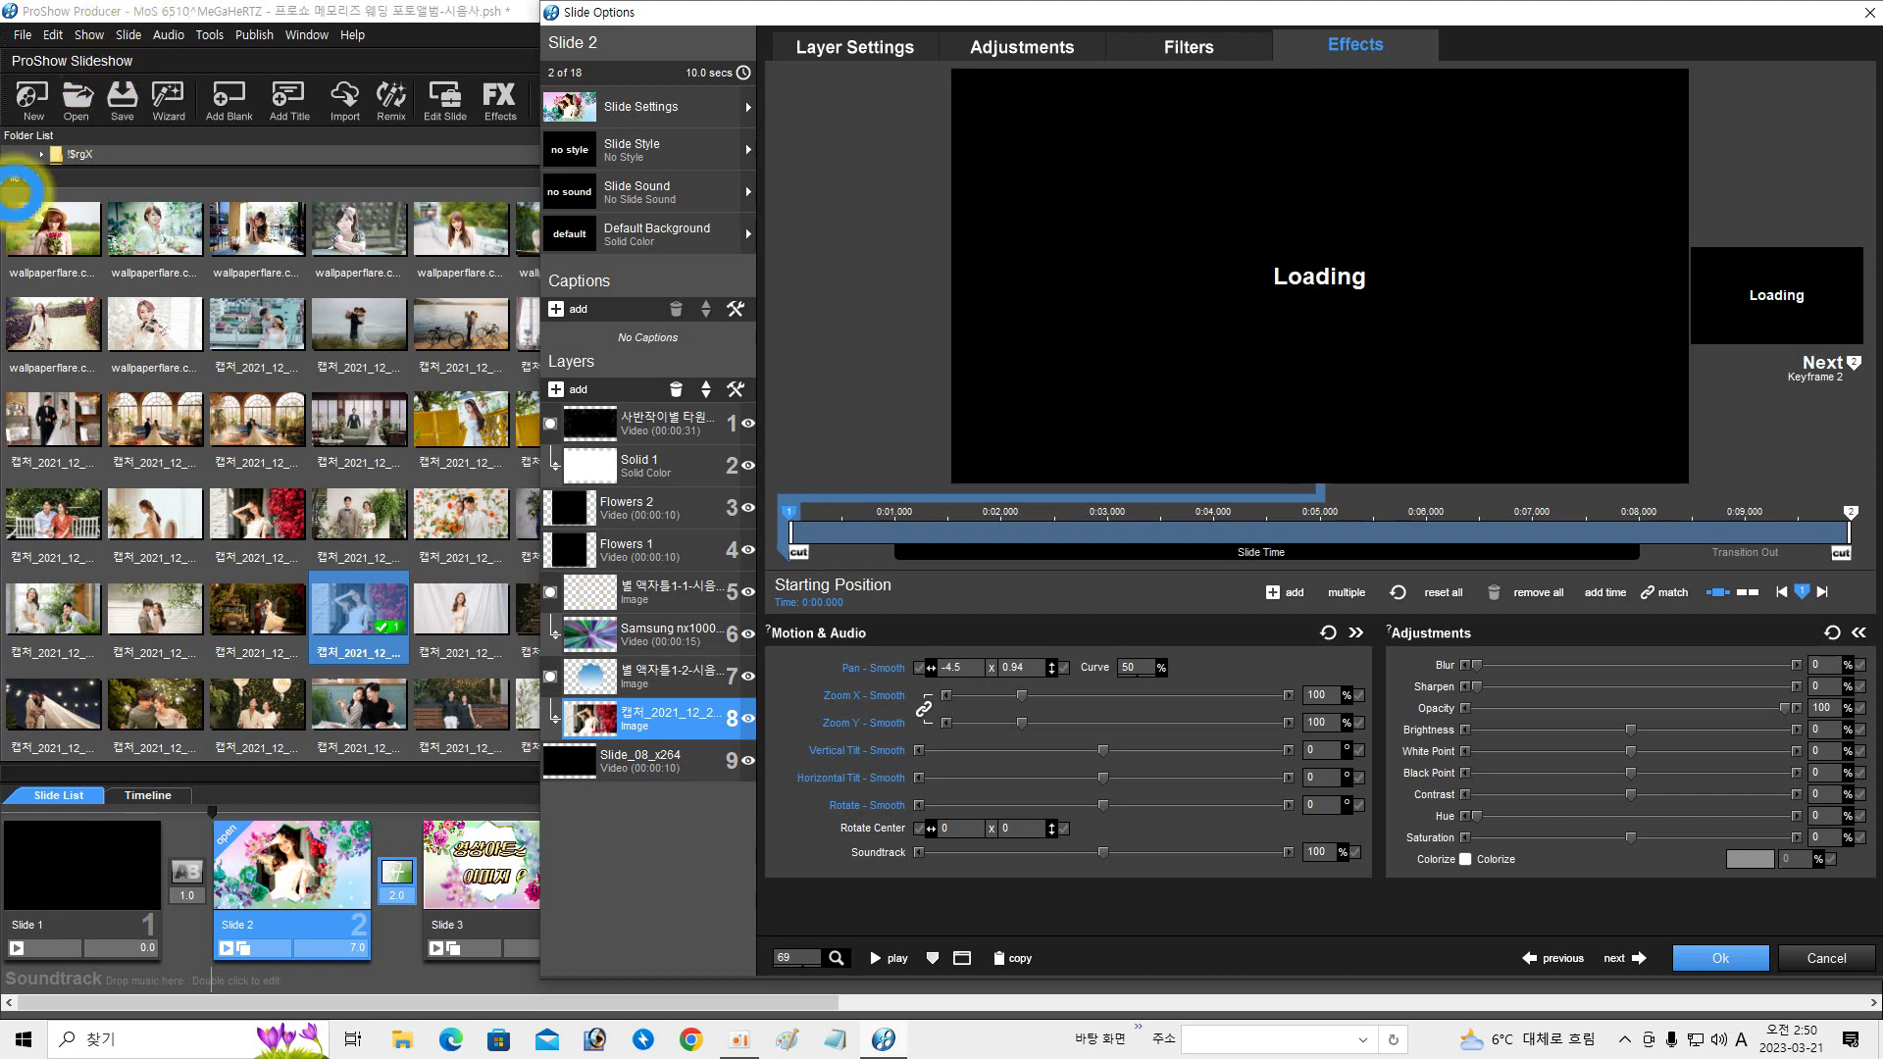
{"action": "left_click", "coordinate": [816, 529]}
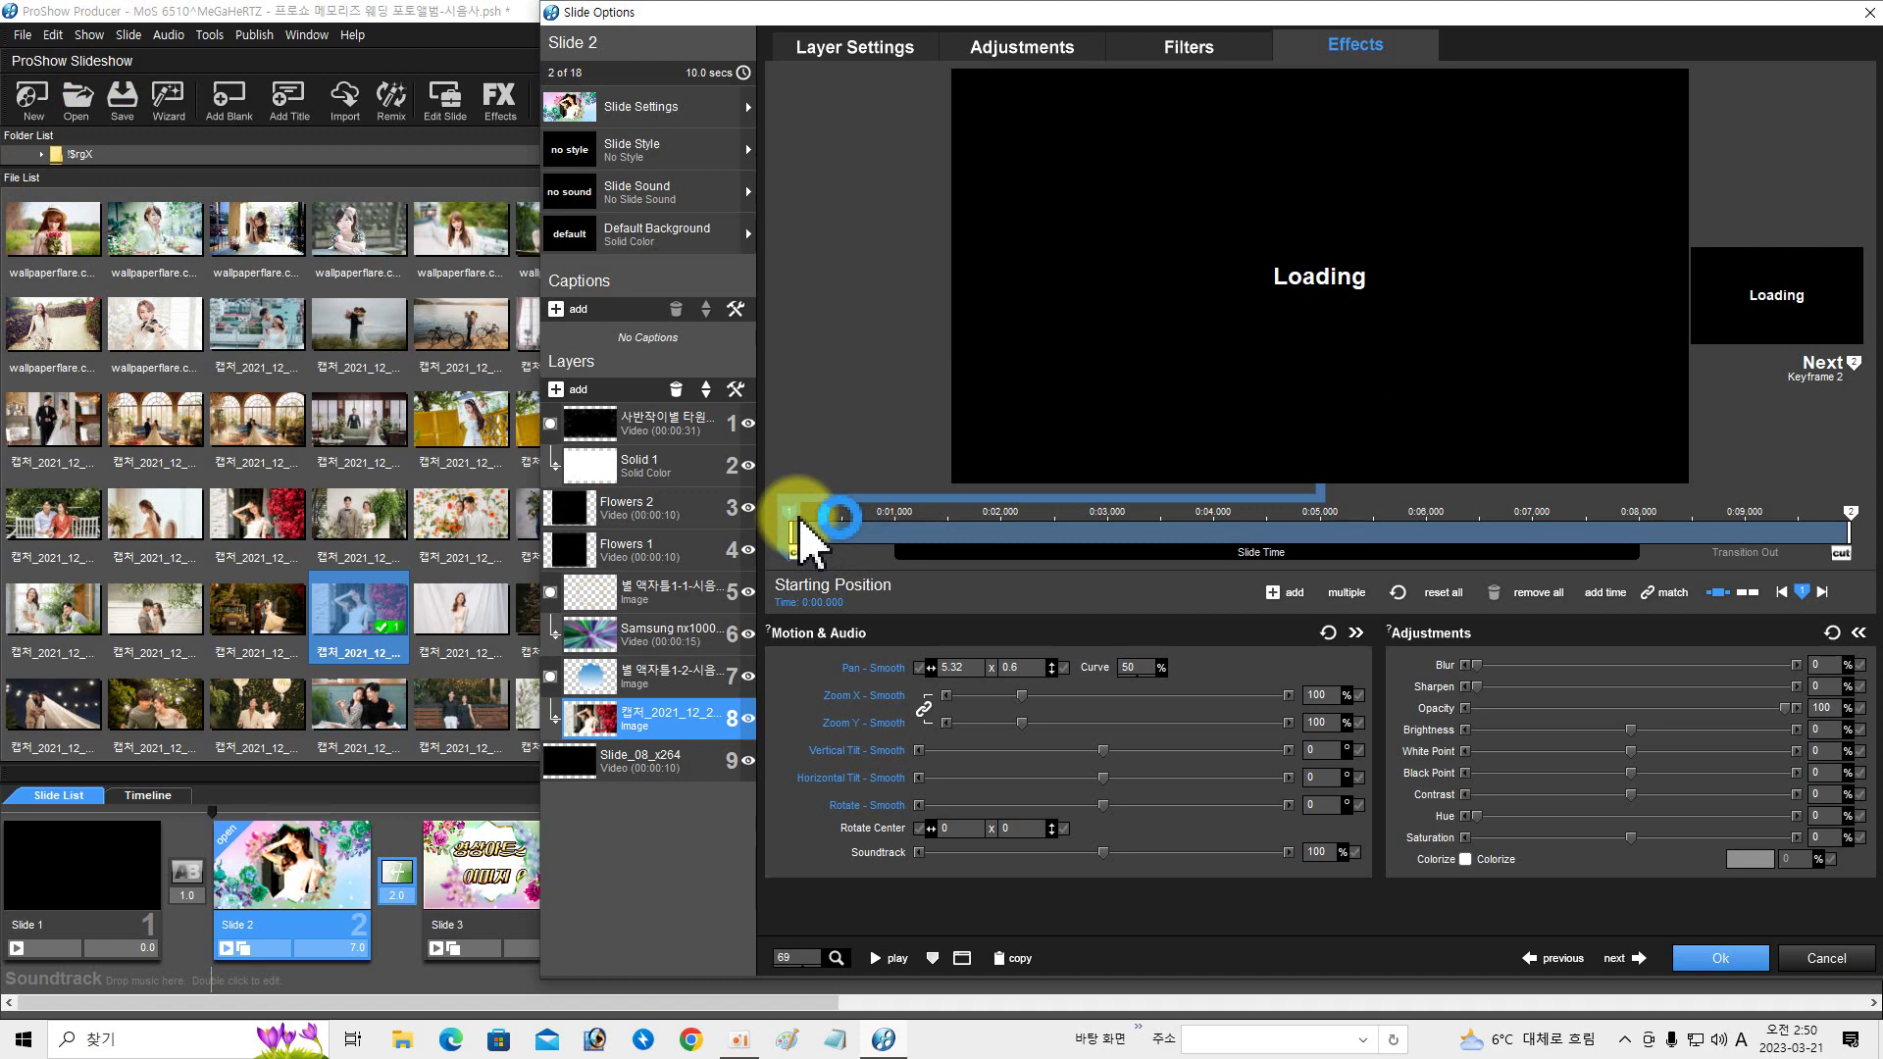
- Move the photo to about -2.96 x -0.08 at the ending keyframe, and copy the starting keyframe's settings over it
{"action": "left_click", "coordinate": [1851, 512]}
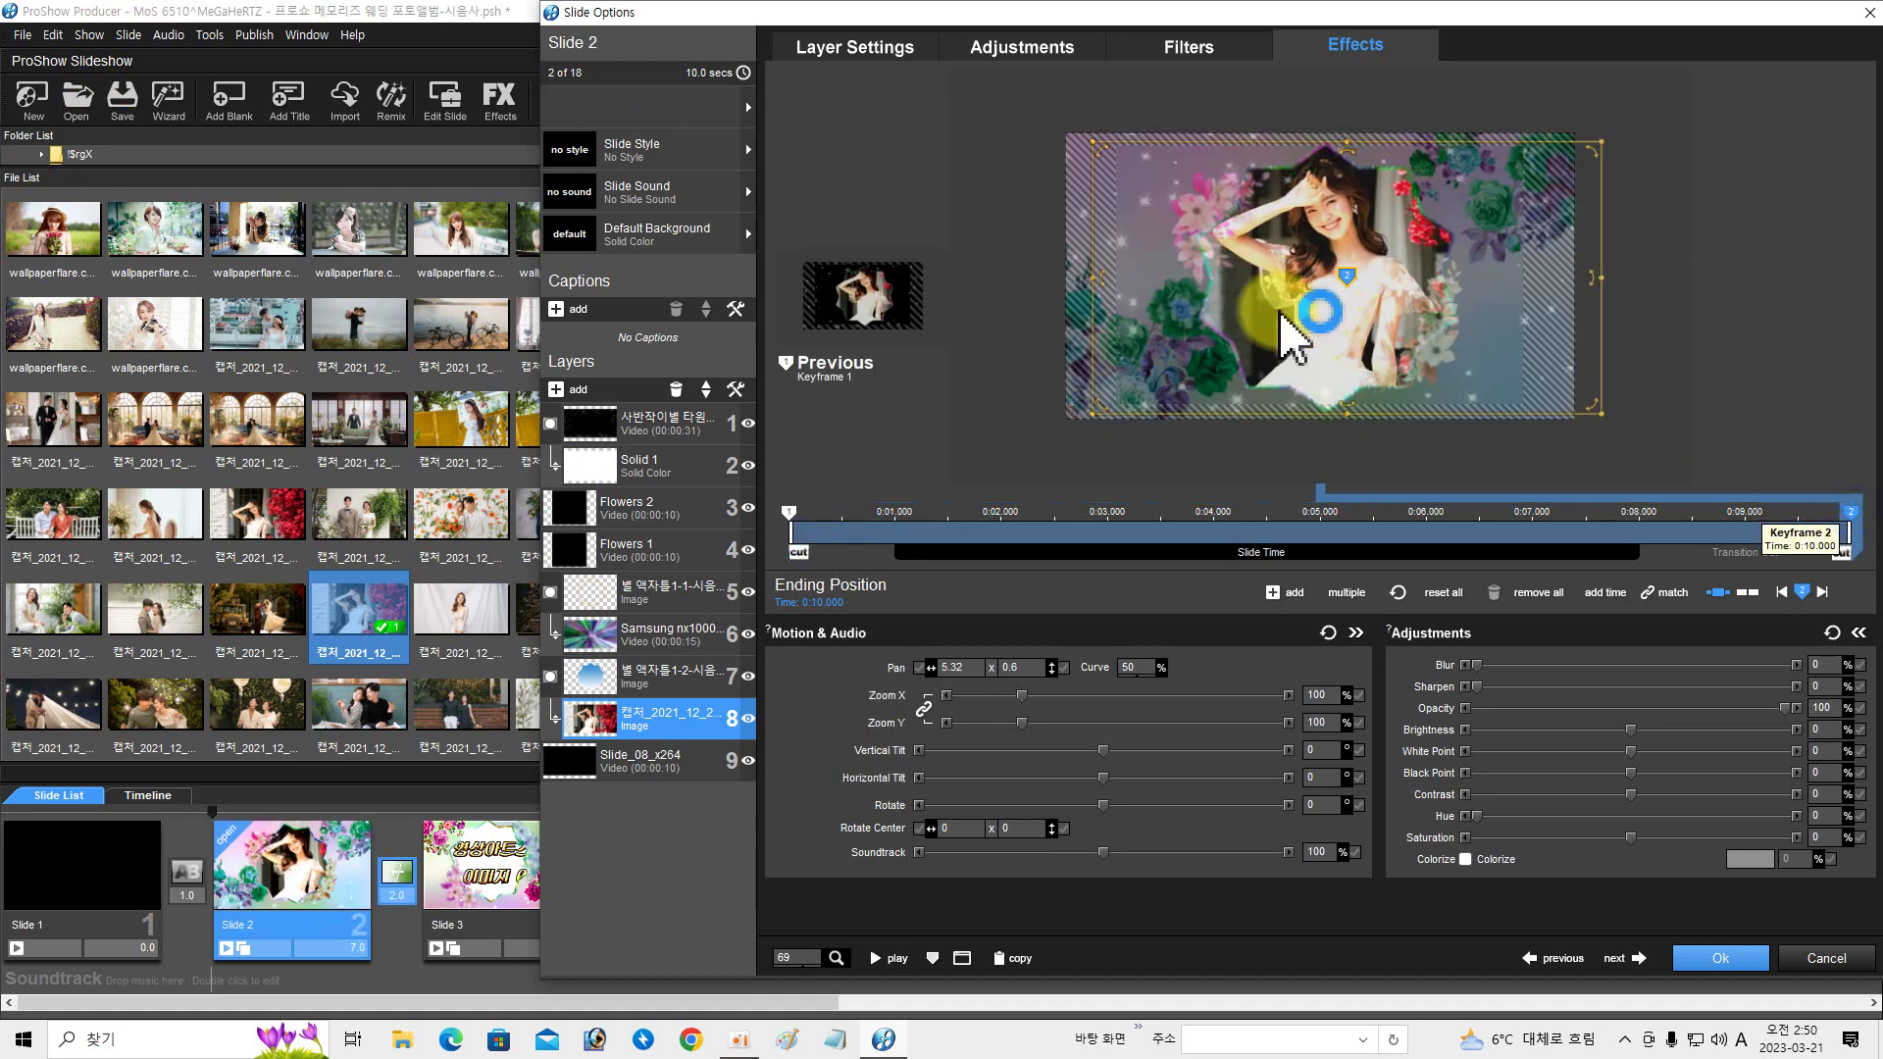
{"action": "left_click_drag", "start_coordinate": [1269, 302], "coordinate": [1233, 313]}
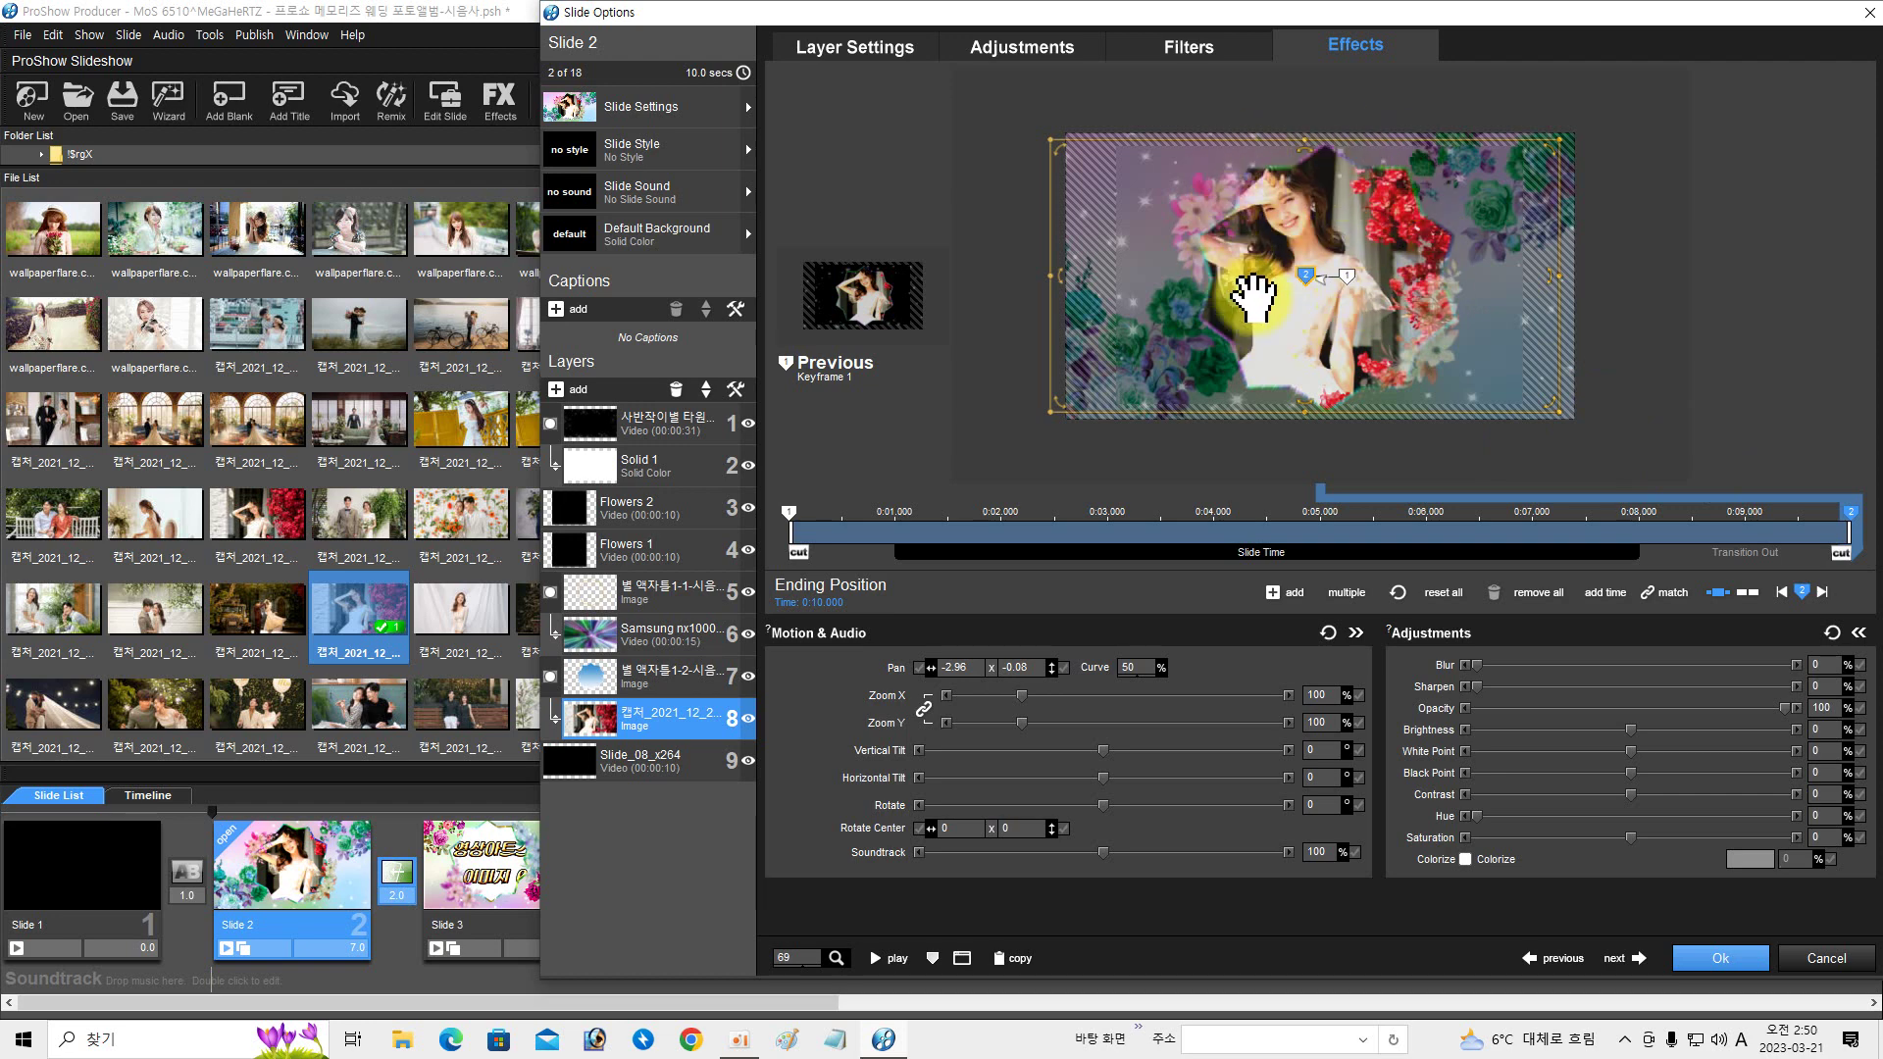
{"action": "right_click", "coordinate": [789, 514]}
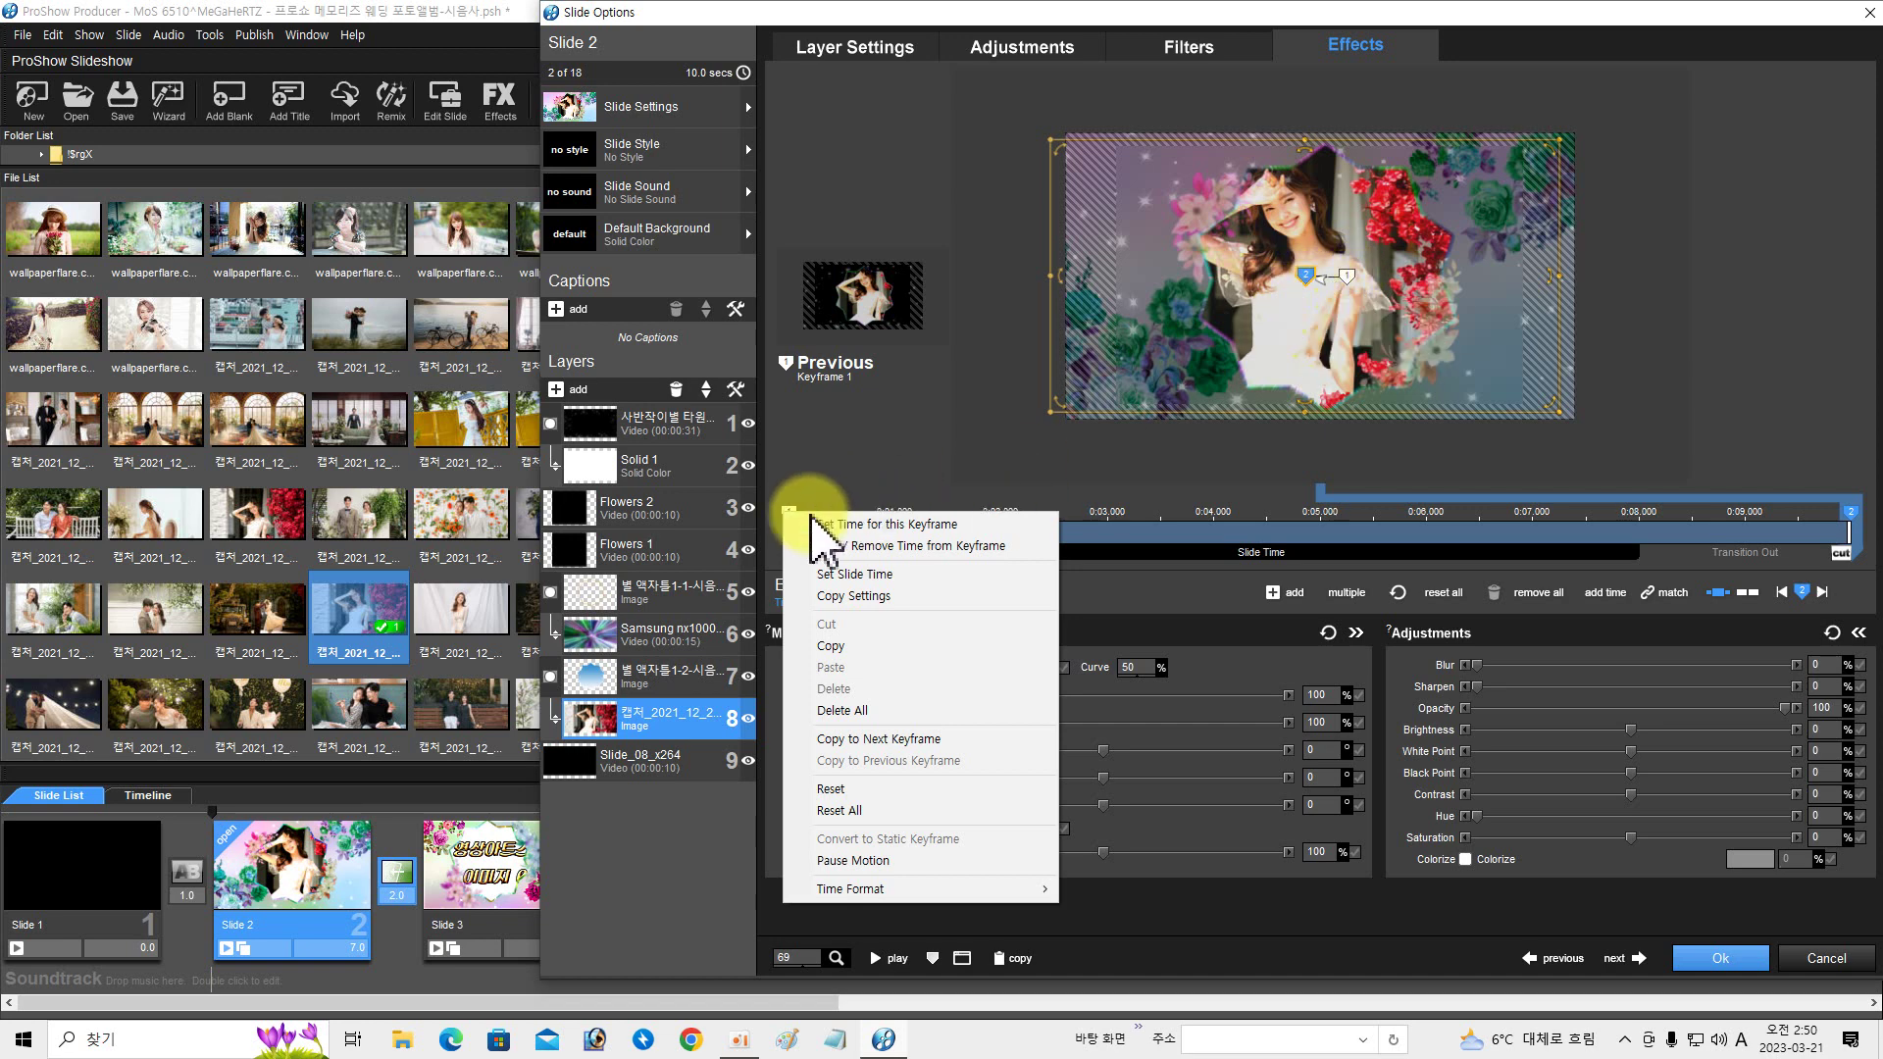
{"action": "left_click", "coordinate": [829, 740]}
- Reposition the photo to about -1.81 x 0.25 at the ending keyframe and copy its settings to the previous keyframe
{"action": "left_click_drag", "start_coordinate": [1266, 358], "coordinate": [1361, 309]}
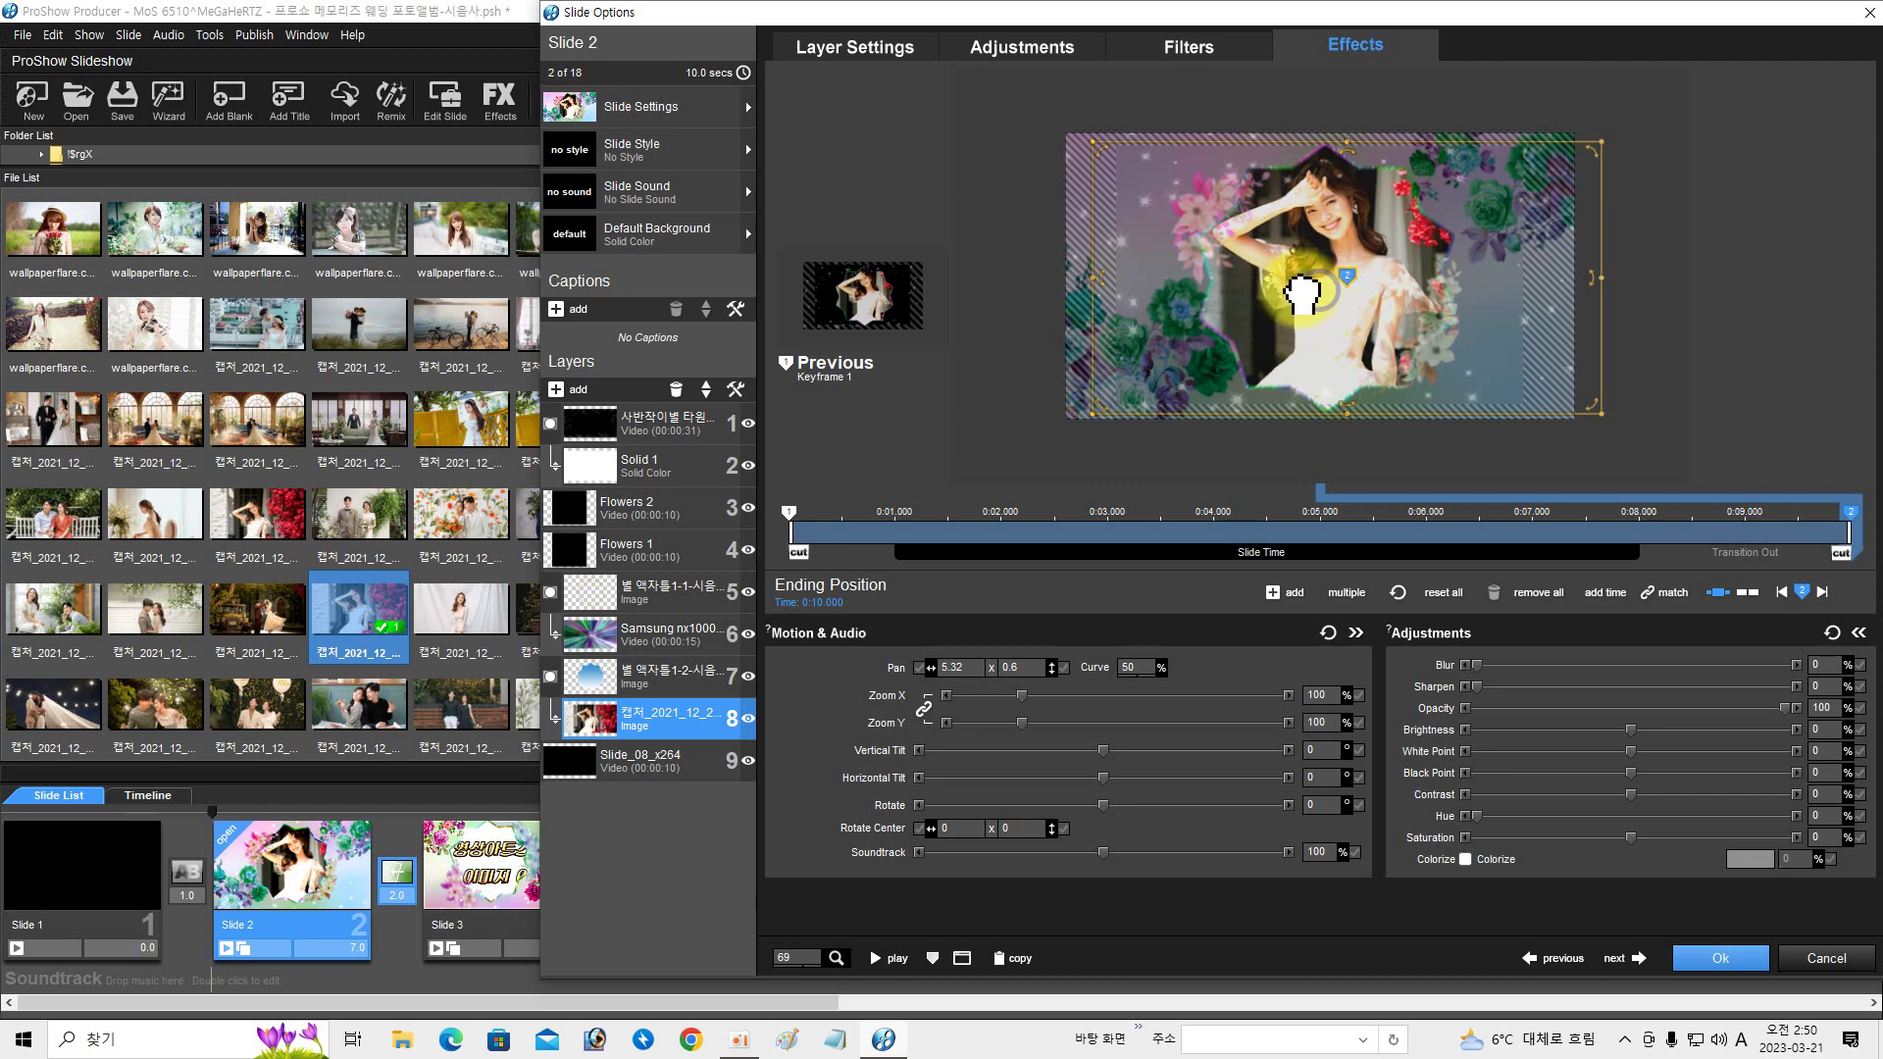
{"action": "left_click_drag", "start_coordinate": [1282, 299], "coordinate": [1259, 312]}
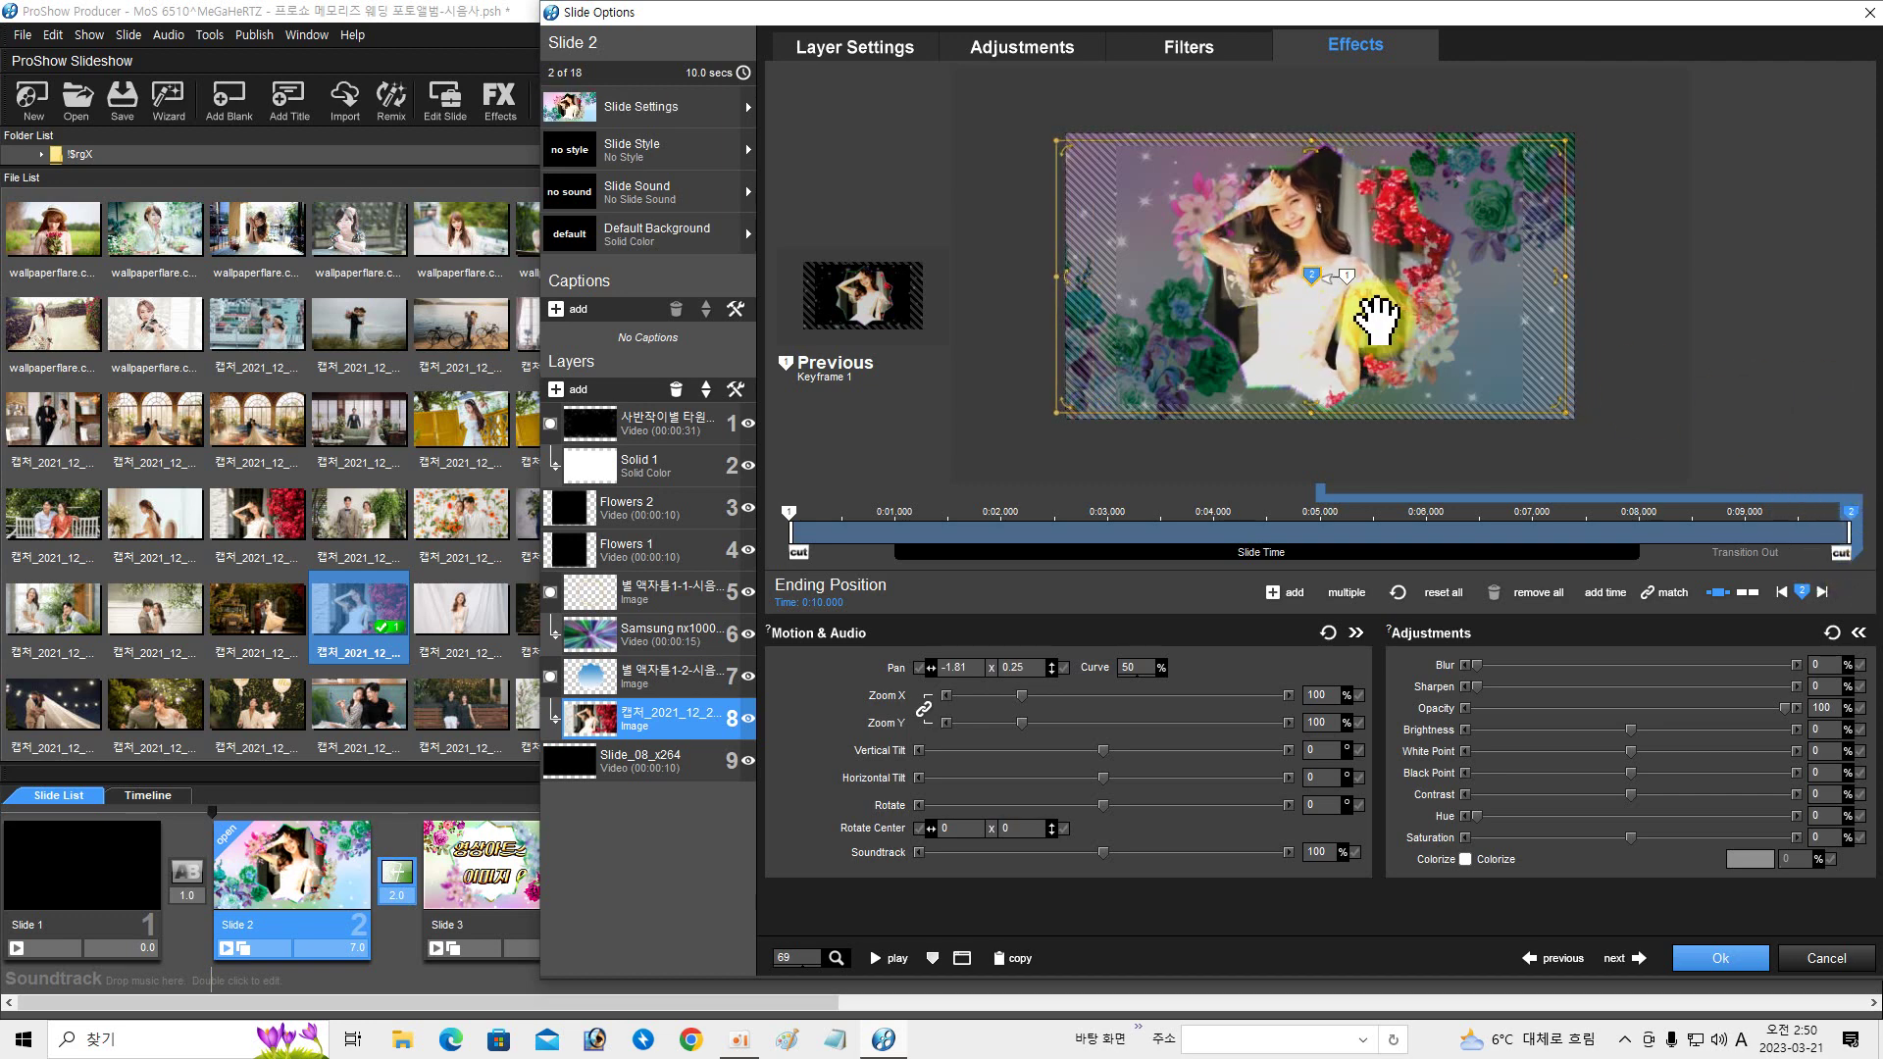
{"action": "left_click", "coordinate": [1326, 309]}
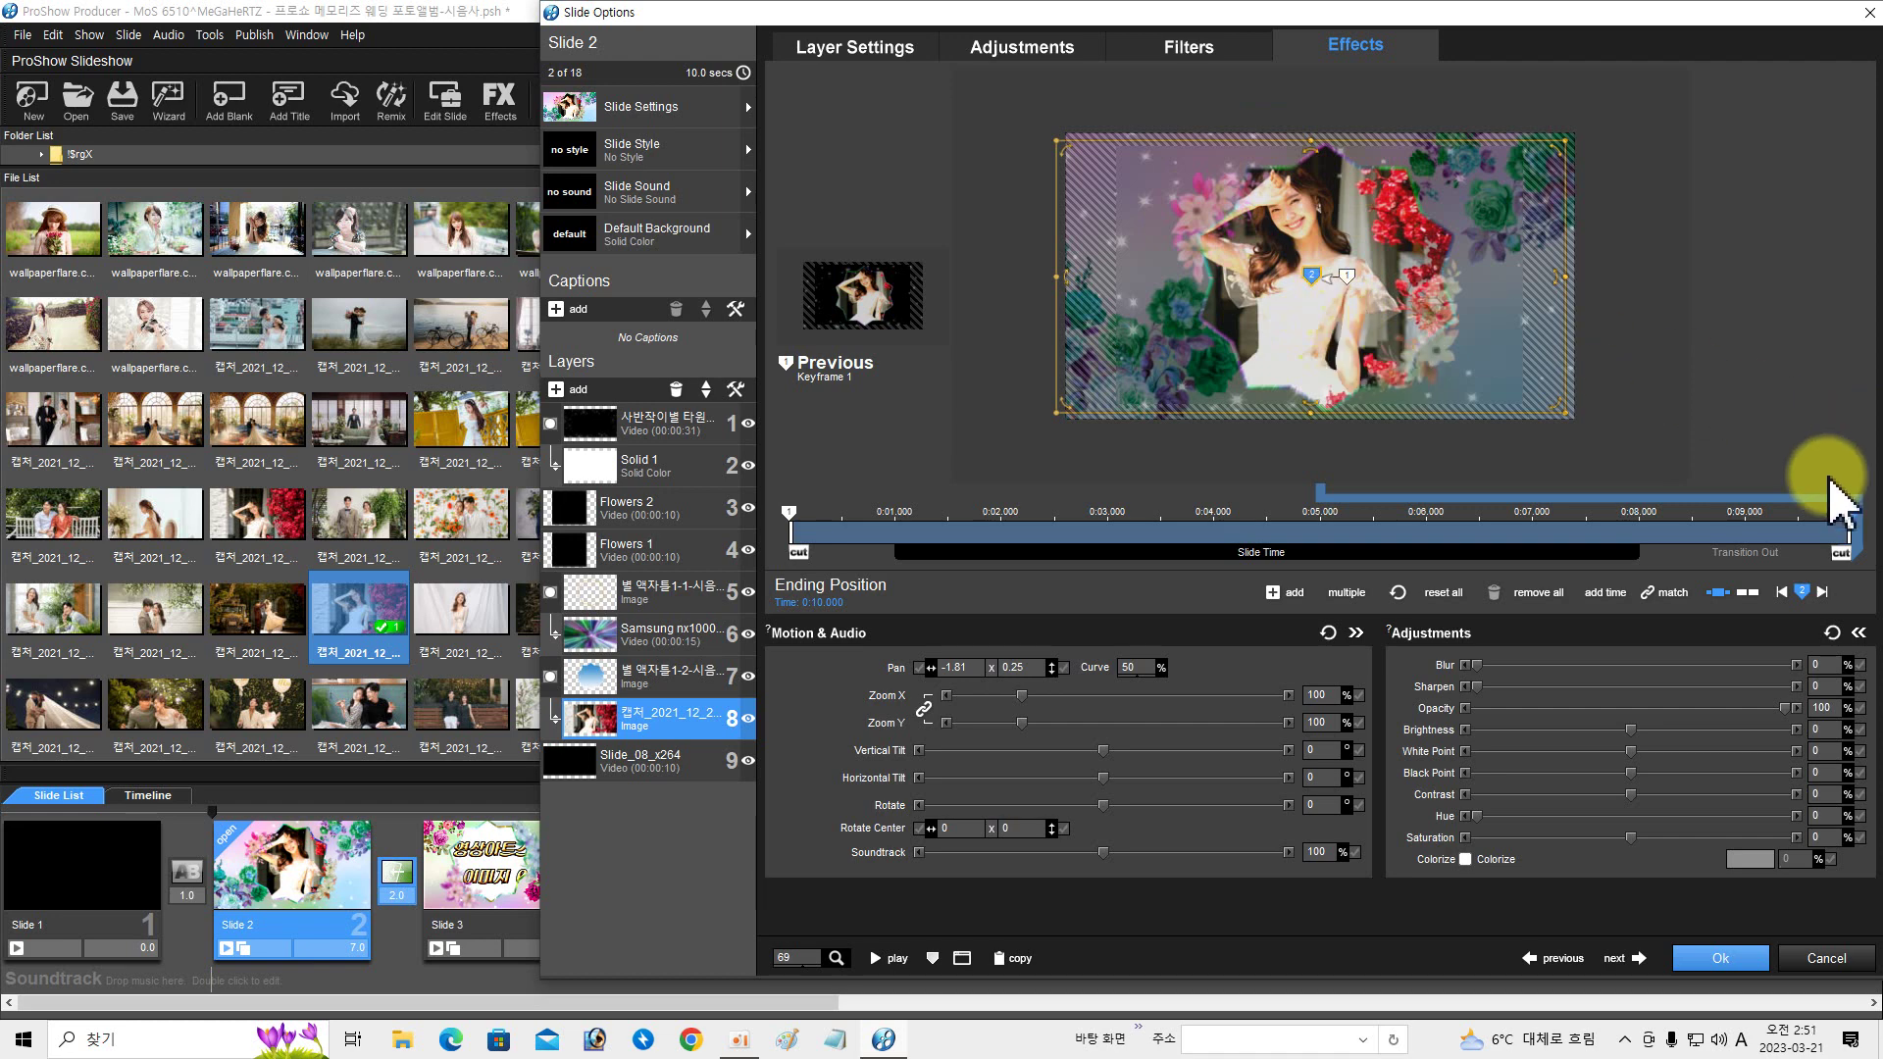
{"action": "right_click", "coordinate": [1854, 521]}
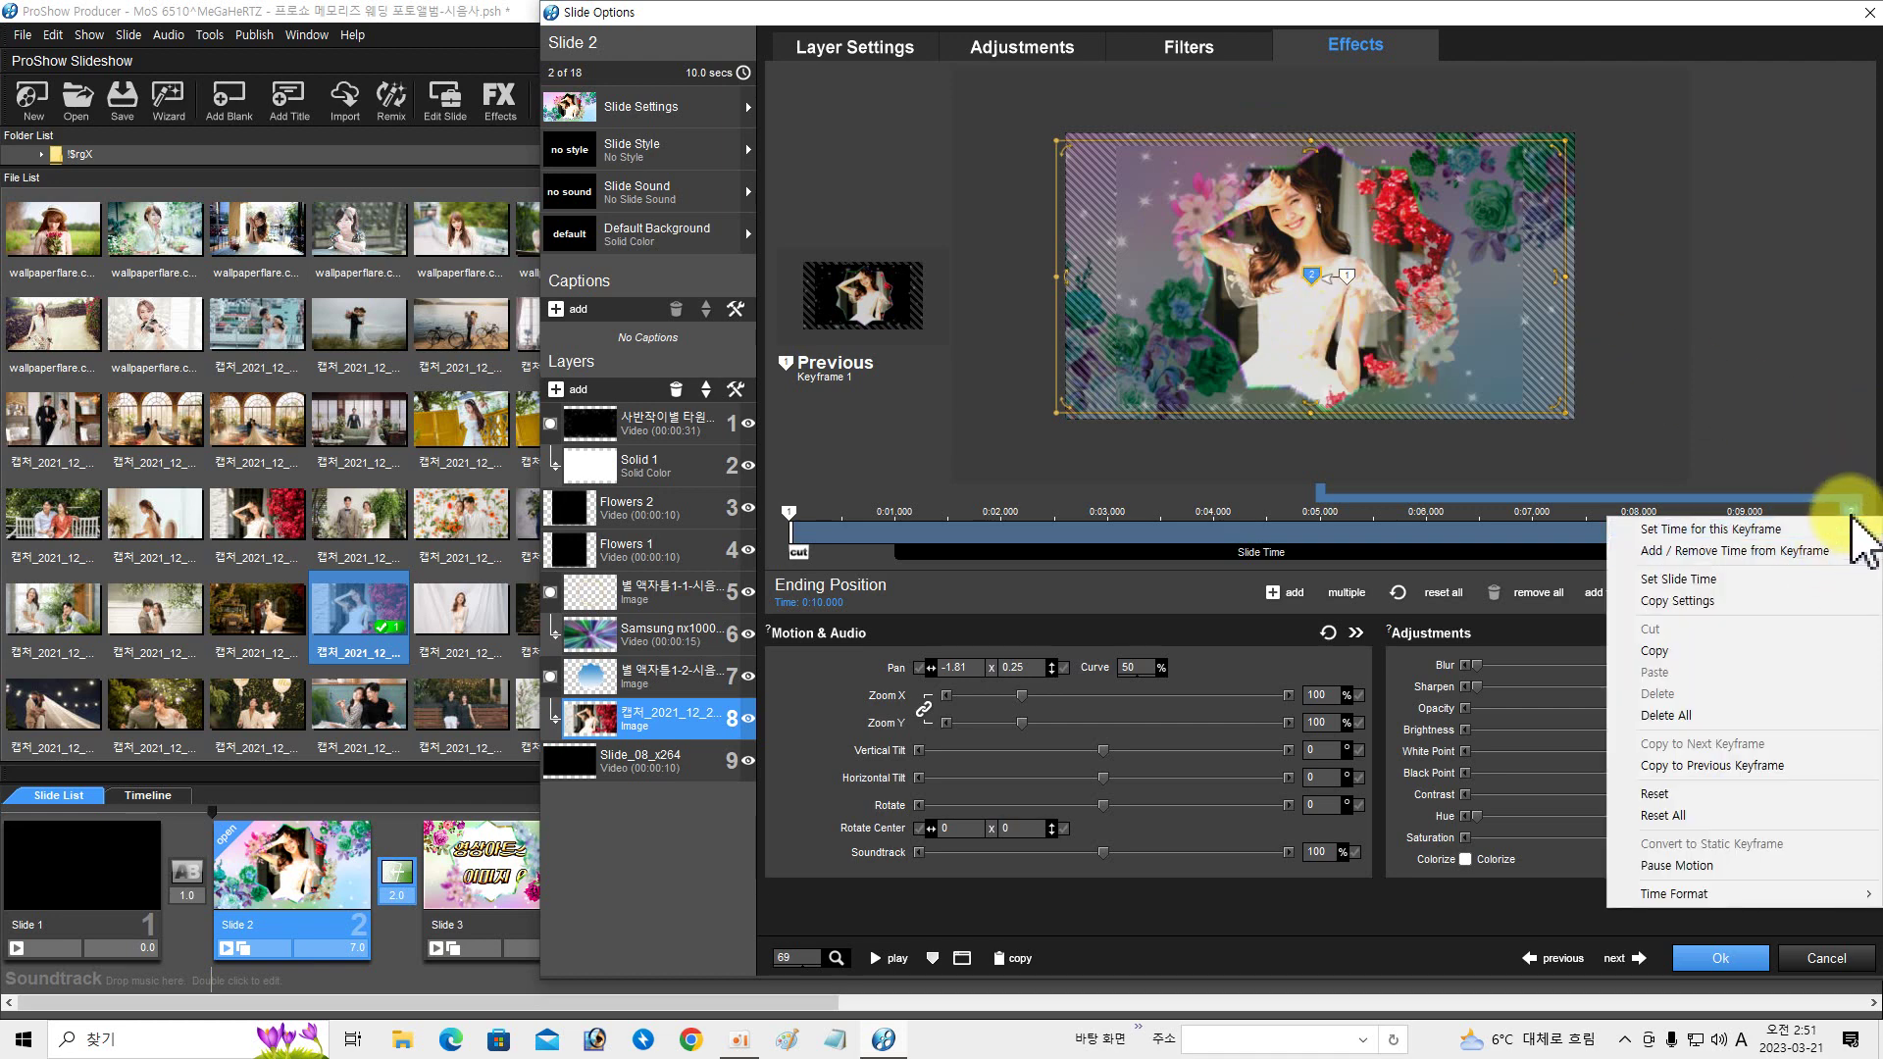
{"action": "right_click", "coordinate": [1853, 514]}
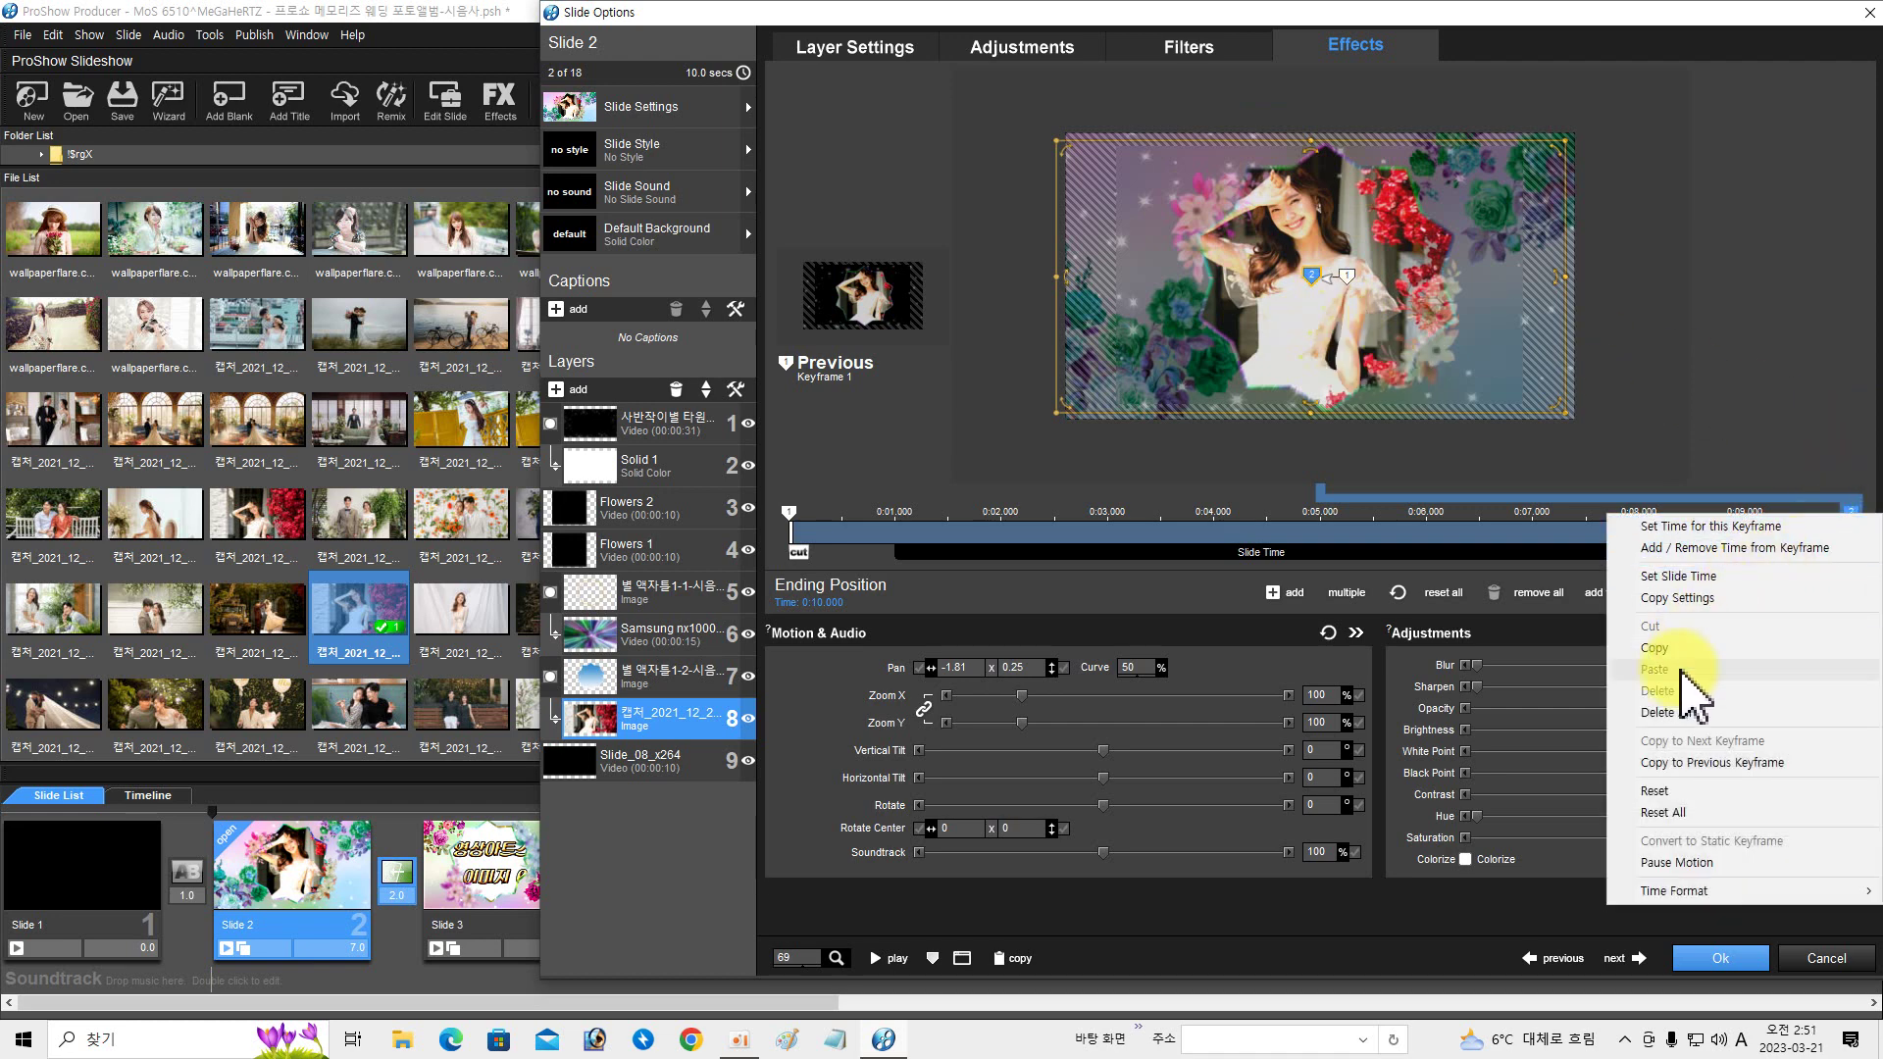
{"action": "left_click", "coordinate": [1723, 764]}
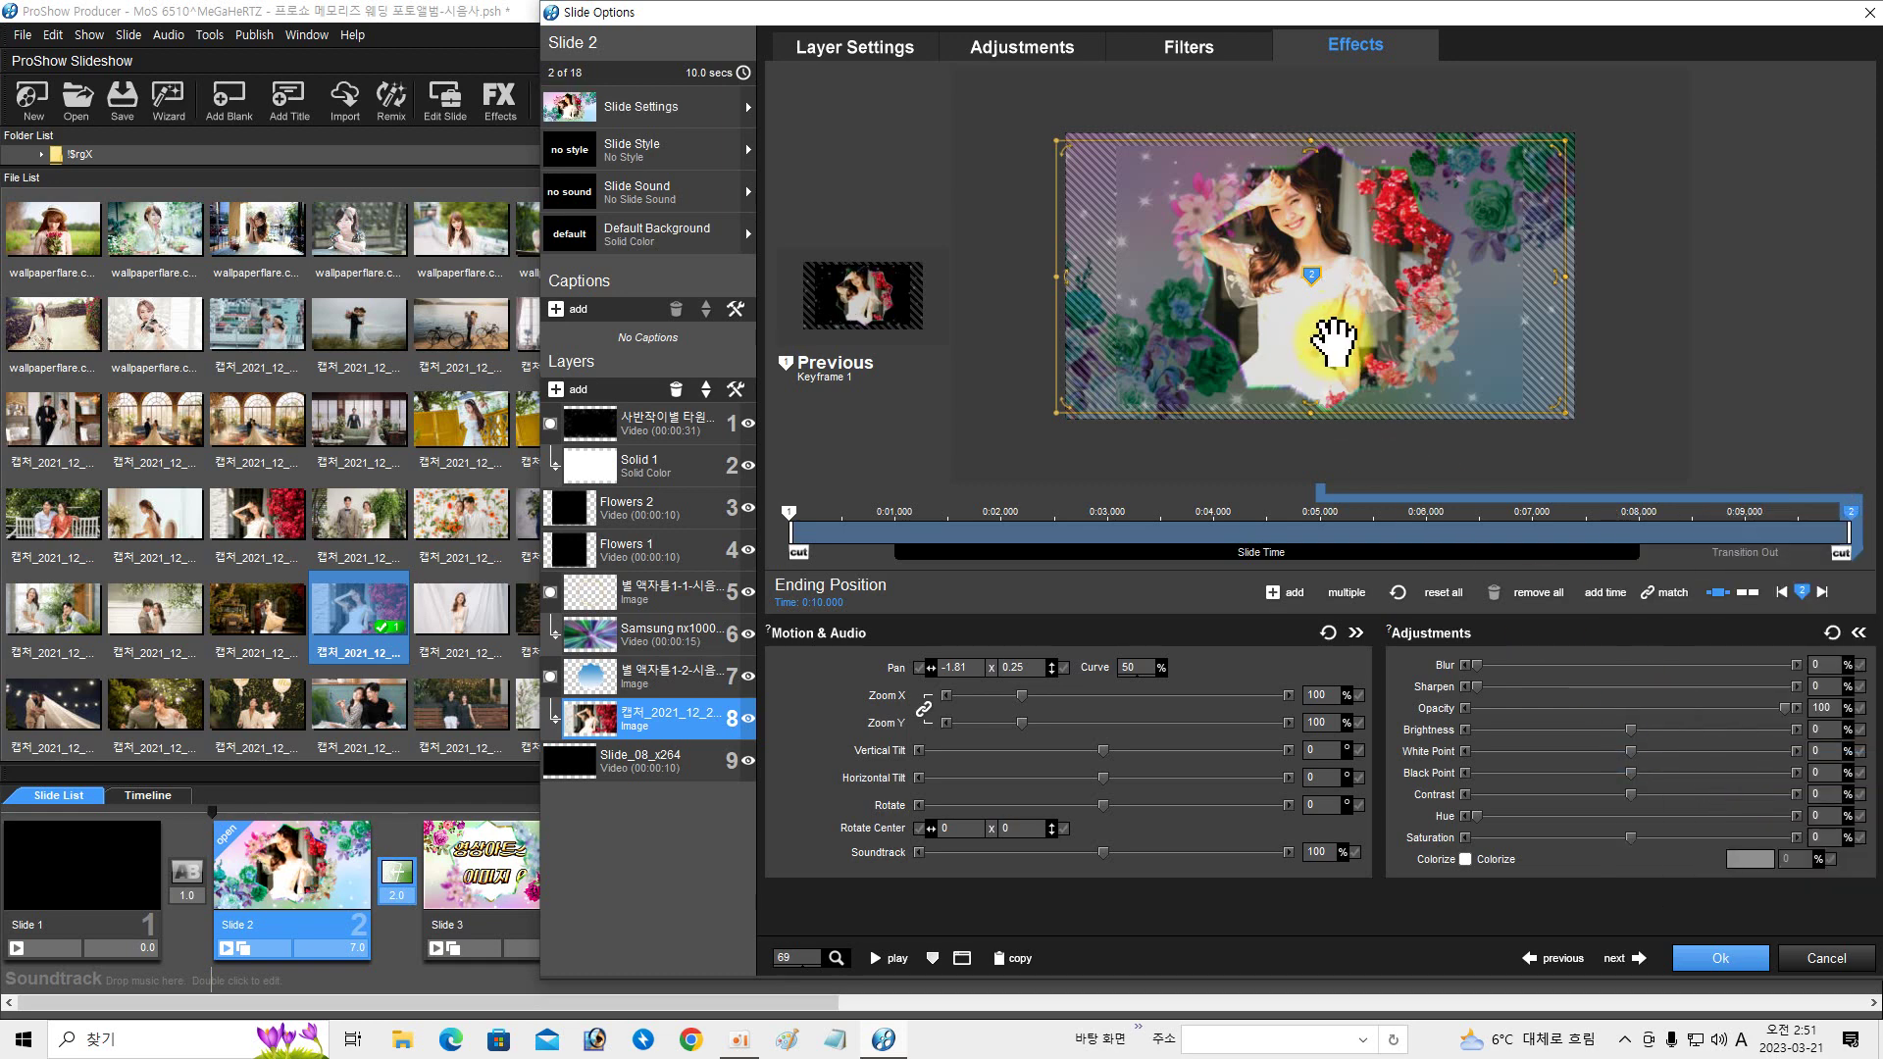
- Compare the layer 8 photo's position at the starting and ending keyframes
{"action": "left_click_drag", "start_coordinate": [1337, 297], "coordinate": [1279, 216]}
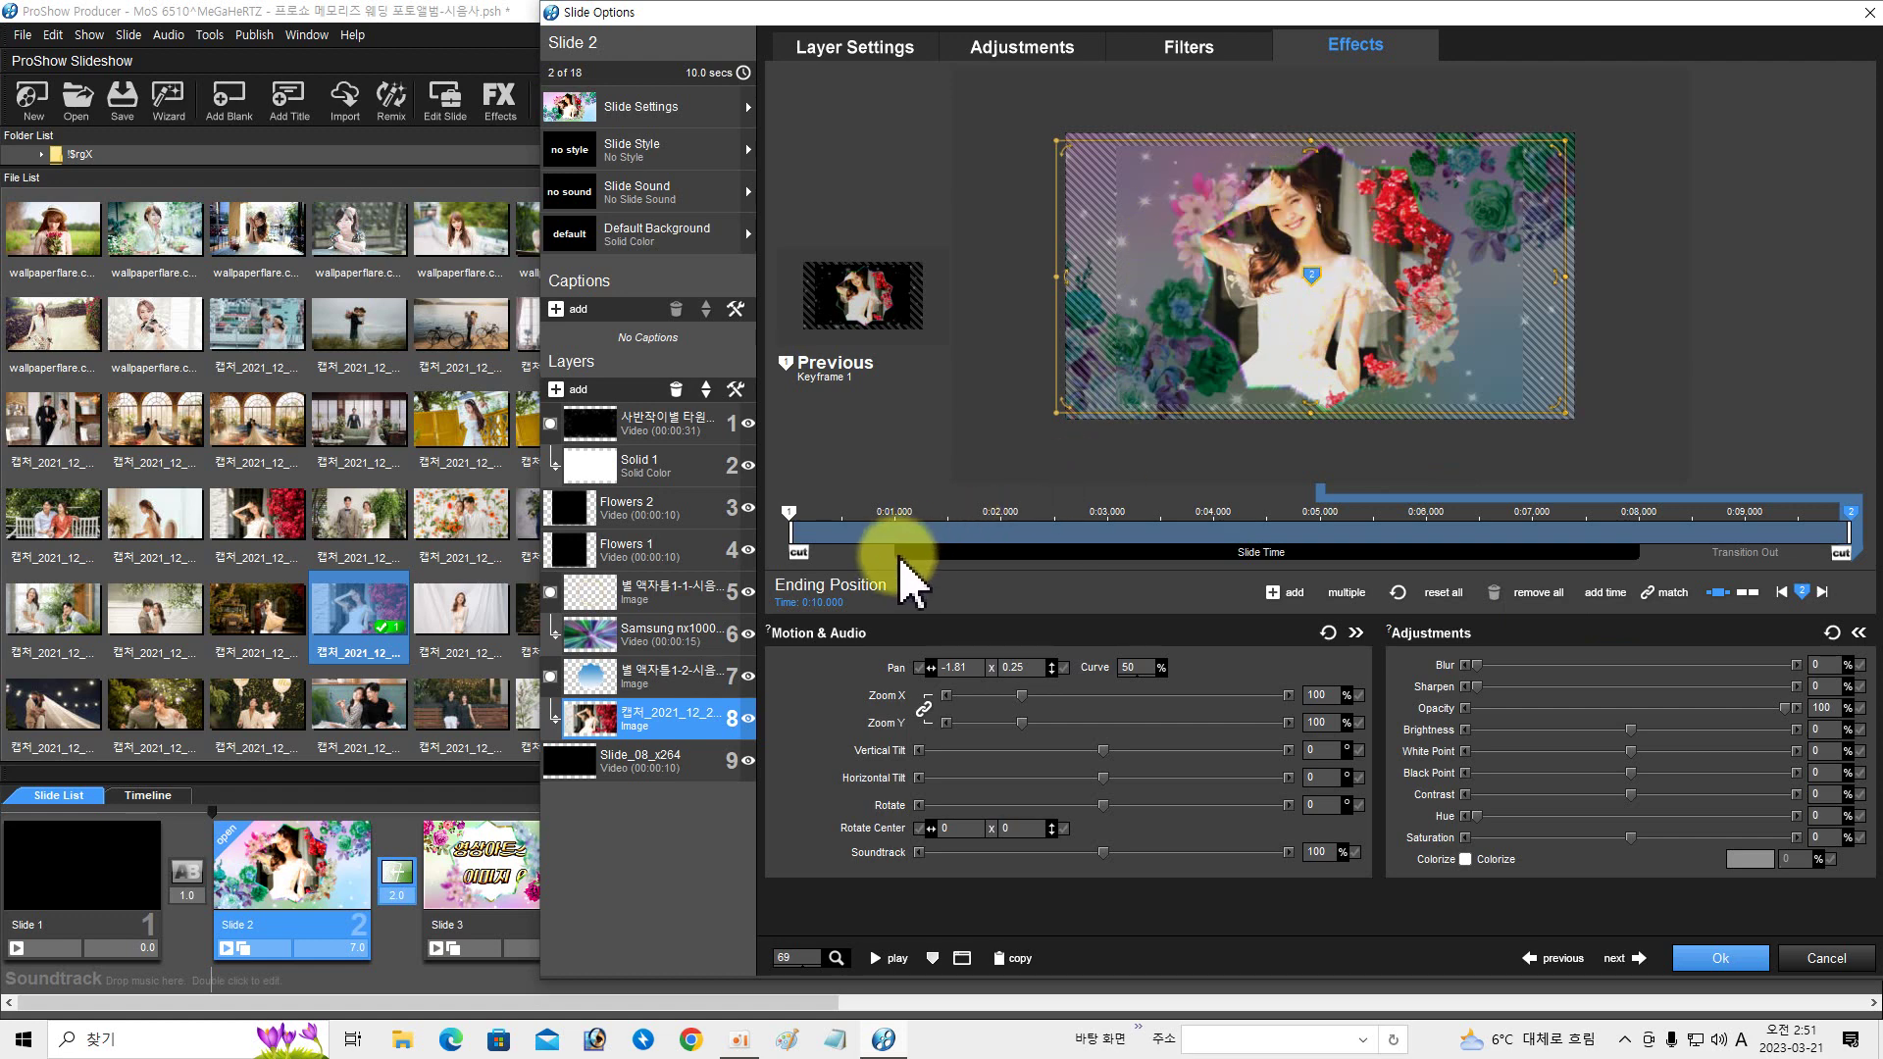
{"action": "left_click", "coordinate": [790, 511]}
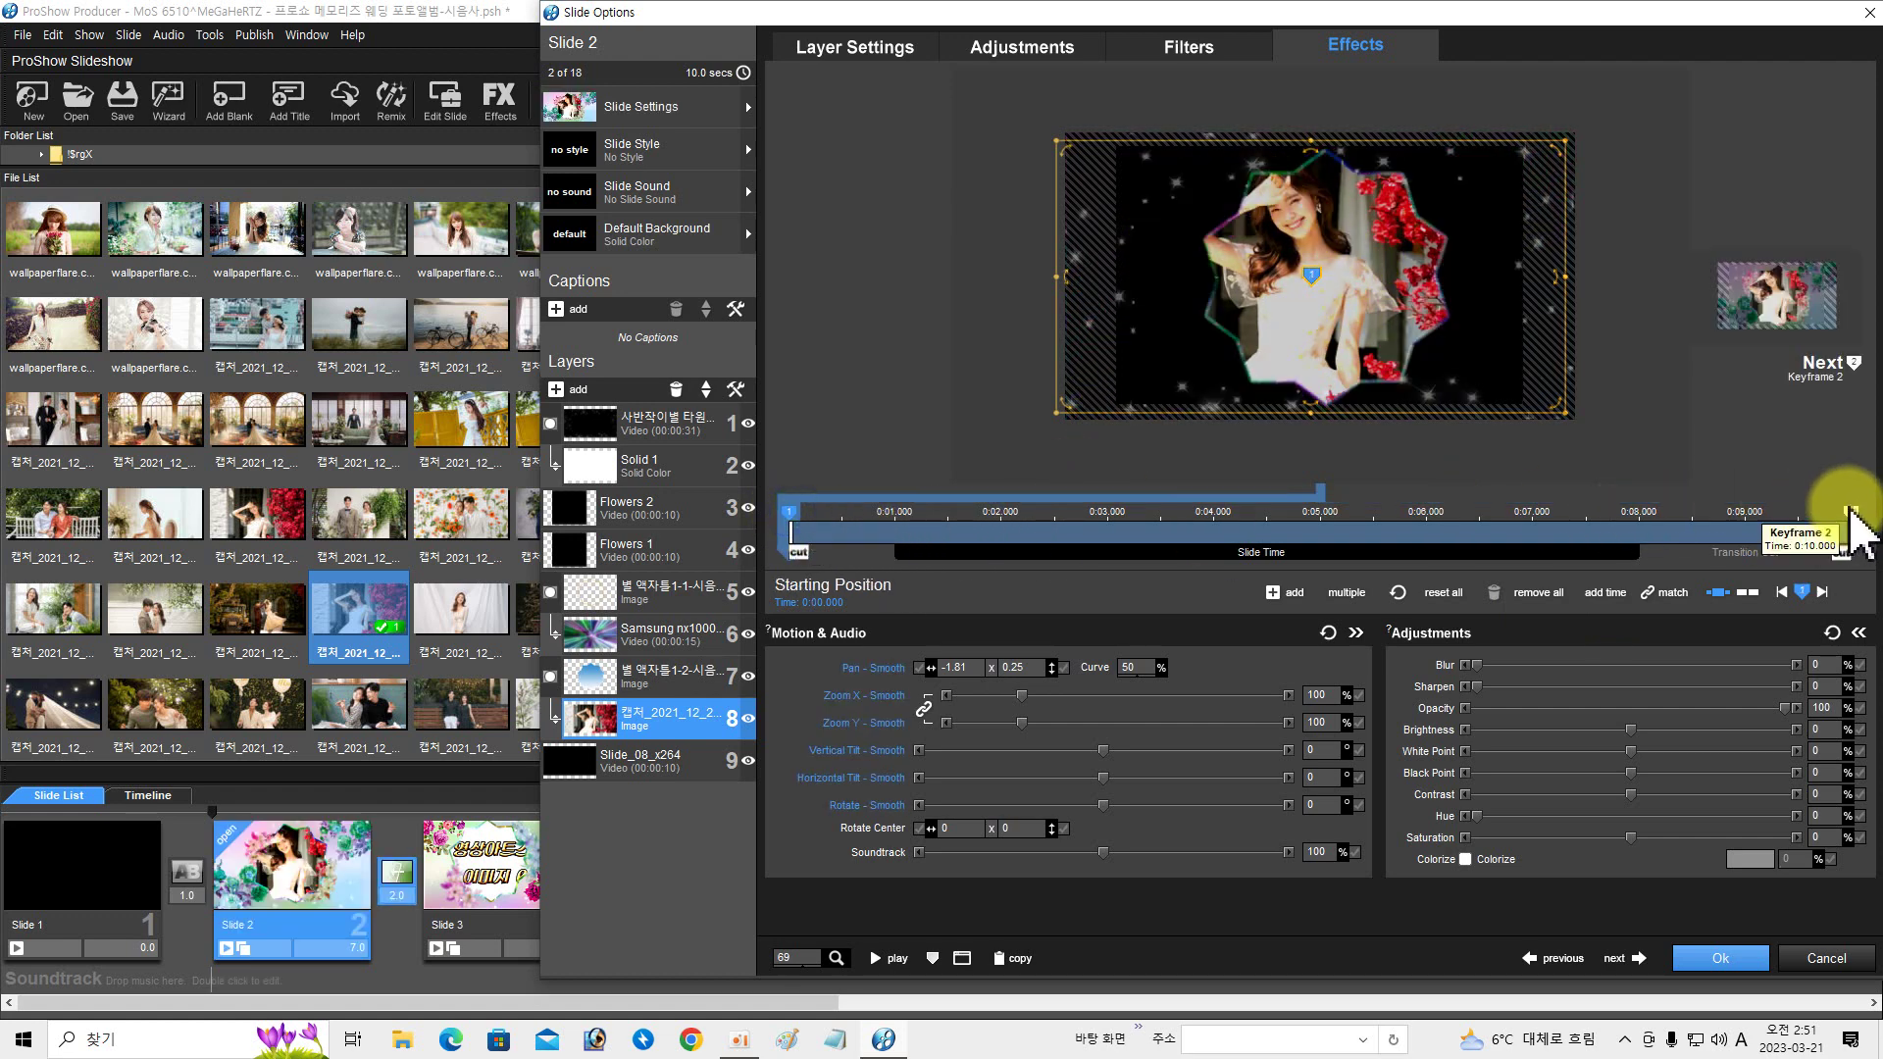
{"action": "left_click", "coordinate": [1851, 511]}
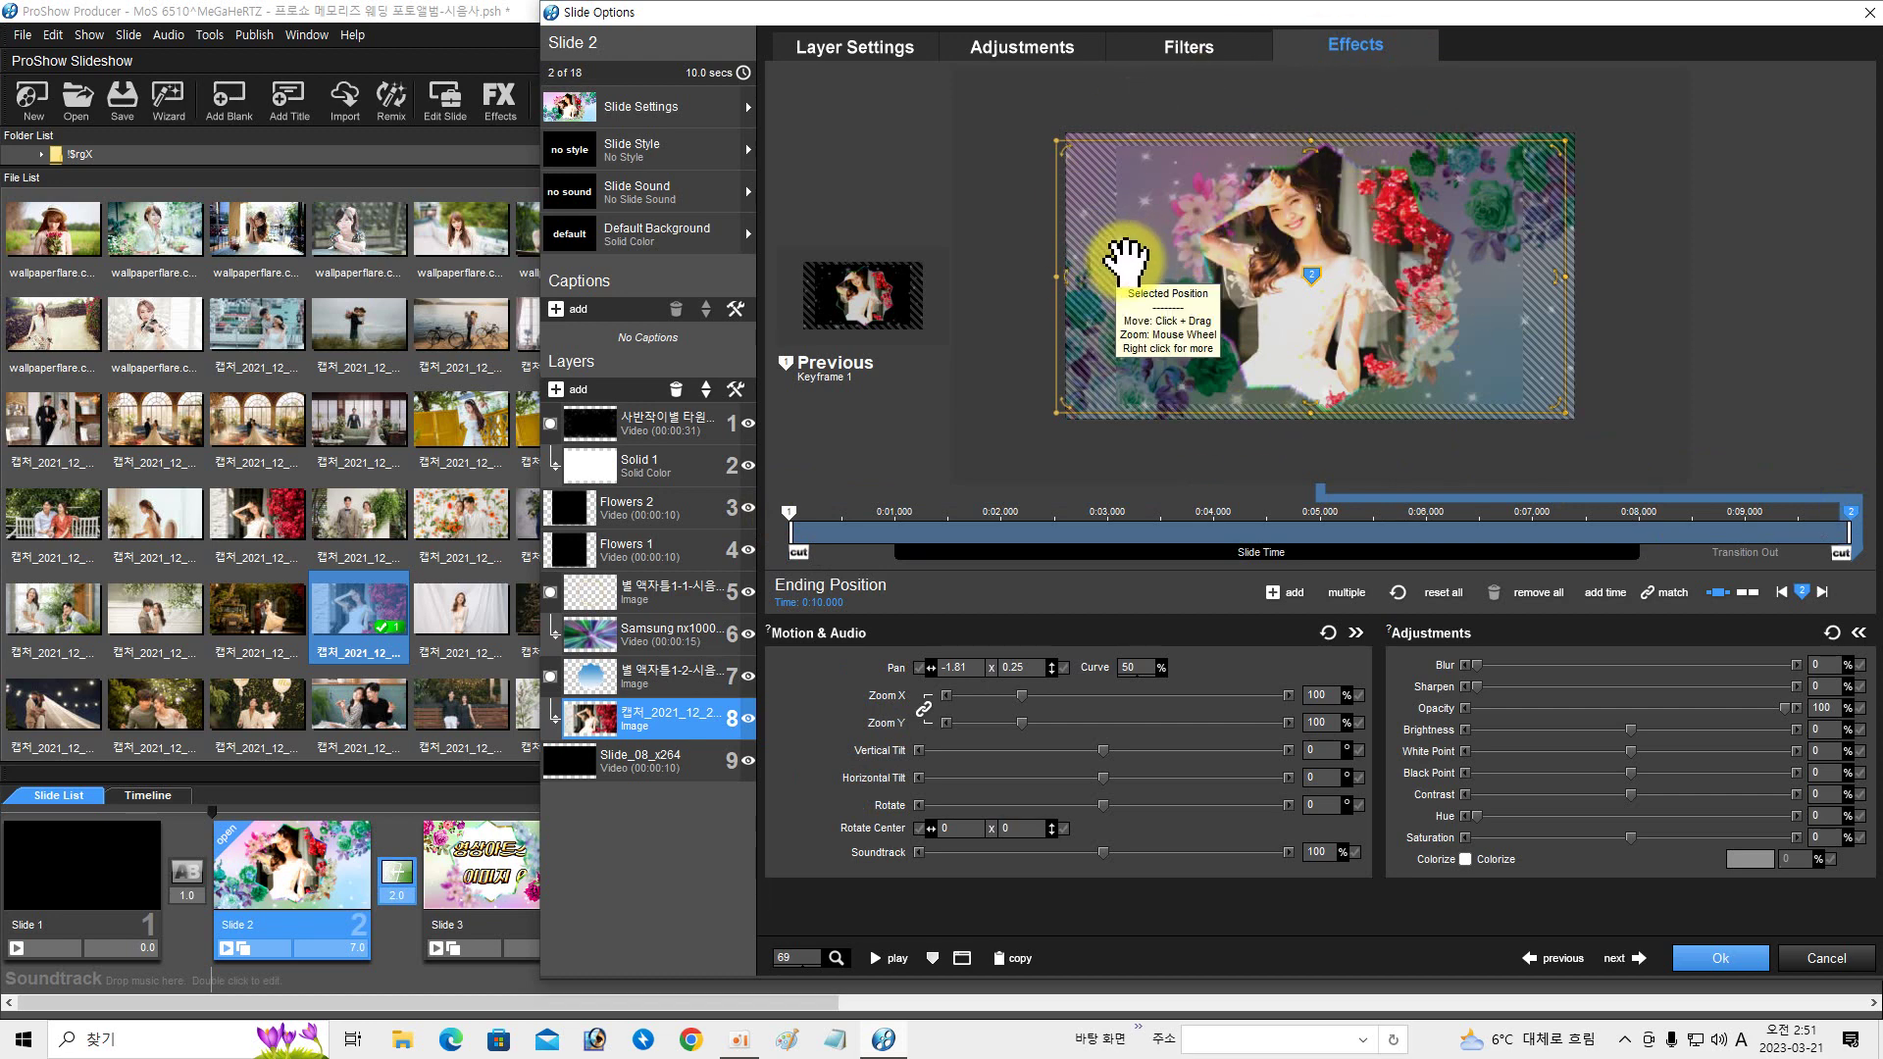
- Reposition the photo to about 5.51 x -0.77 at the ending keyframe and copy that position to the previous keyframe
{"action": "left_click_drag", "start_coordinate": [1430, 370], "coordinate": [1468, 362]}
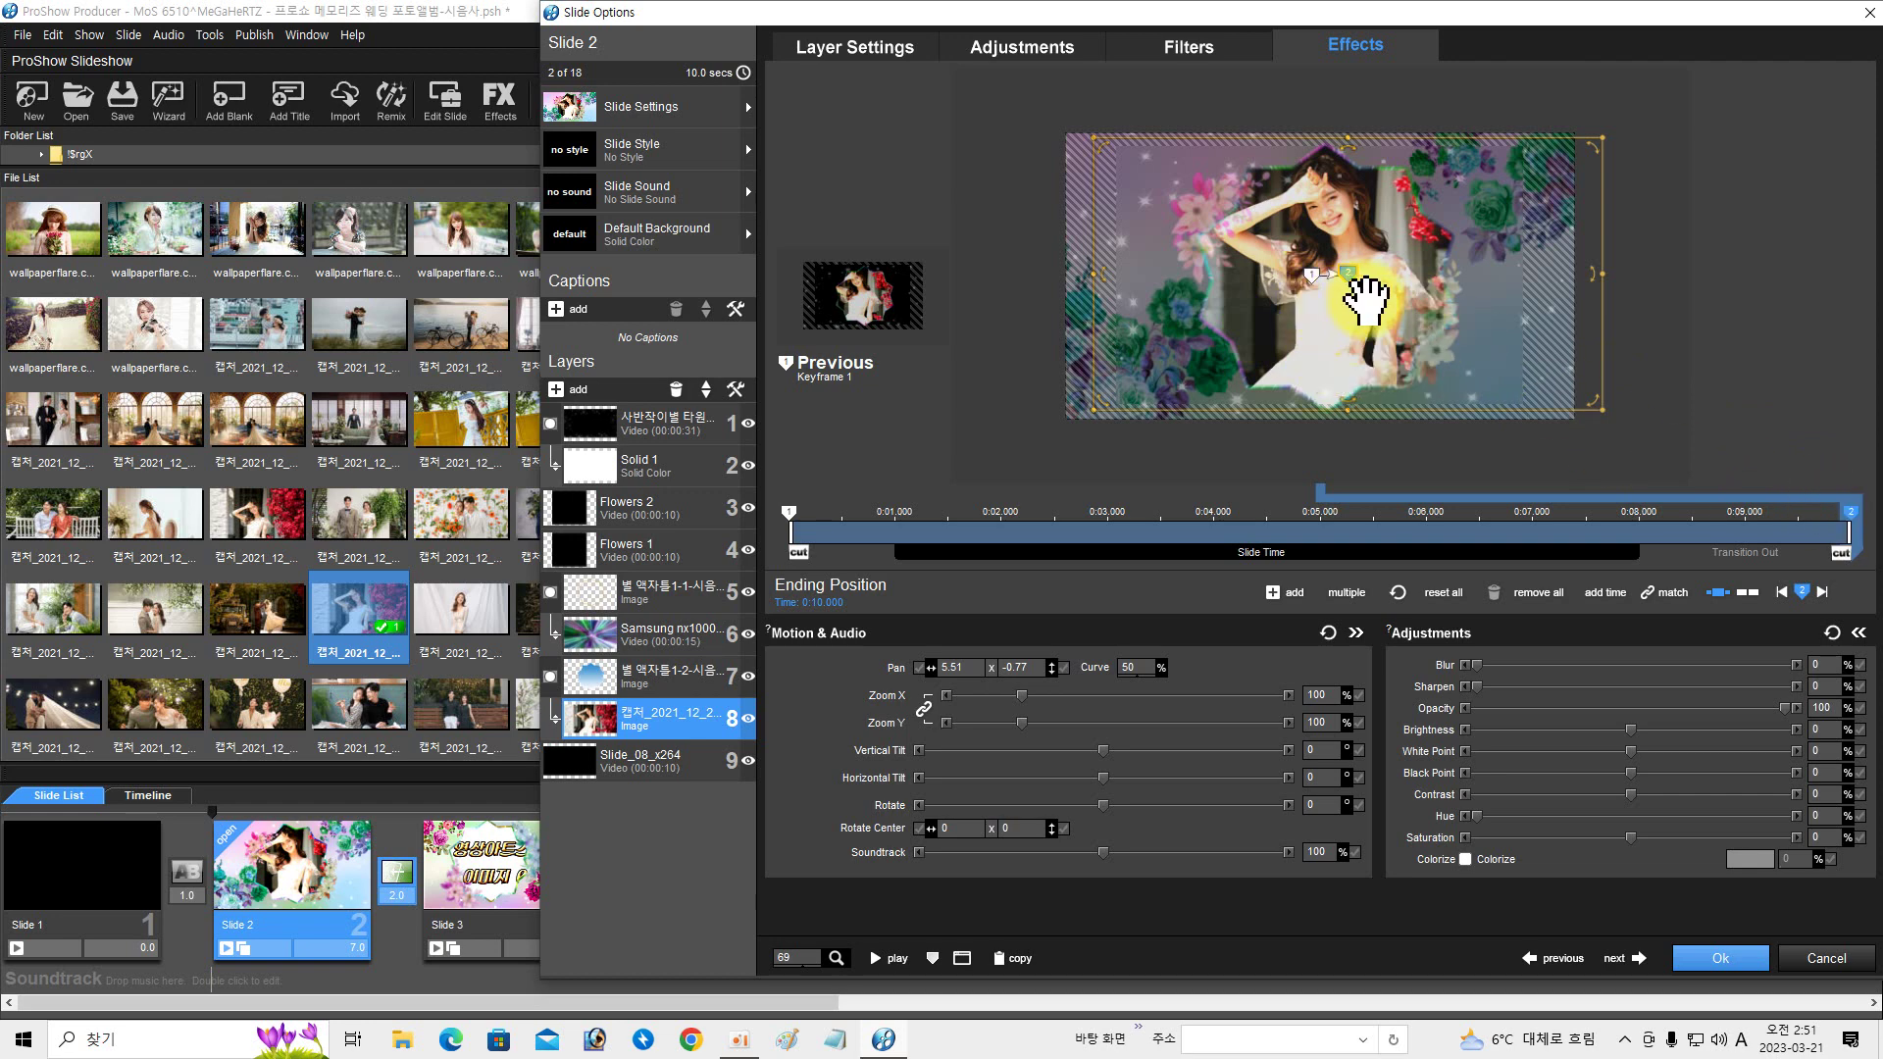
{"action": "right_click", "coordinate": [1852, 512]}
{"action": "left_click", "coordinate": [1673, 762]}
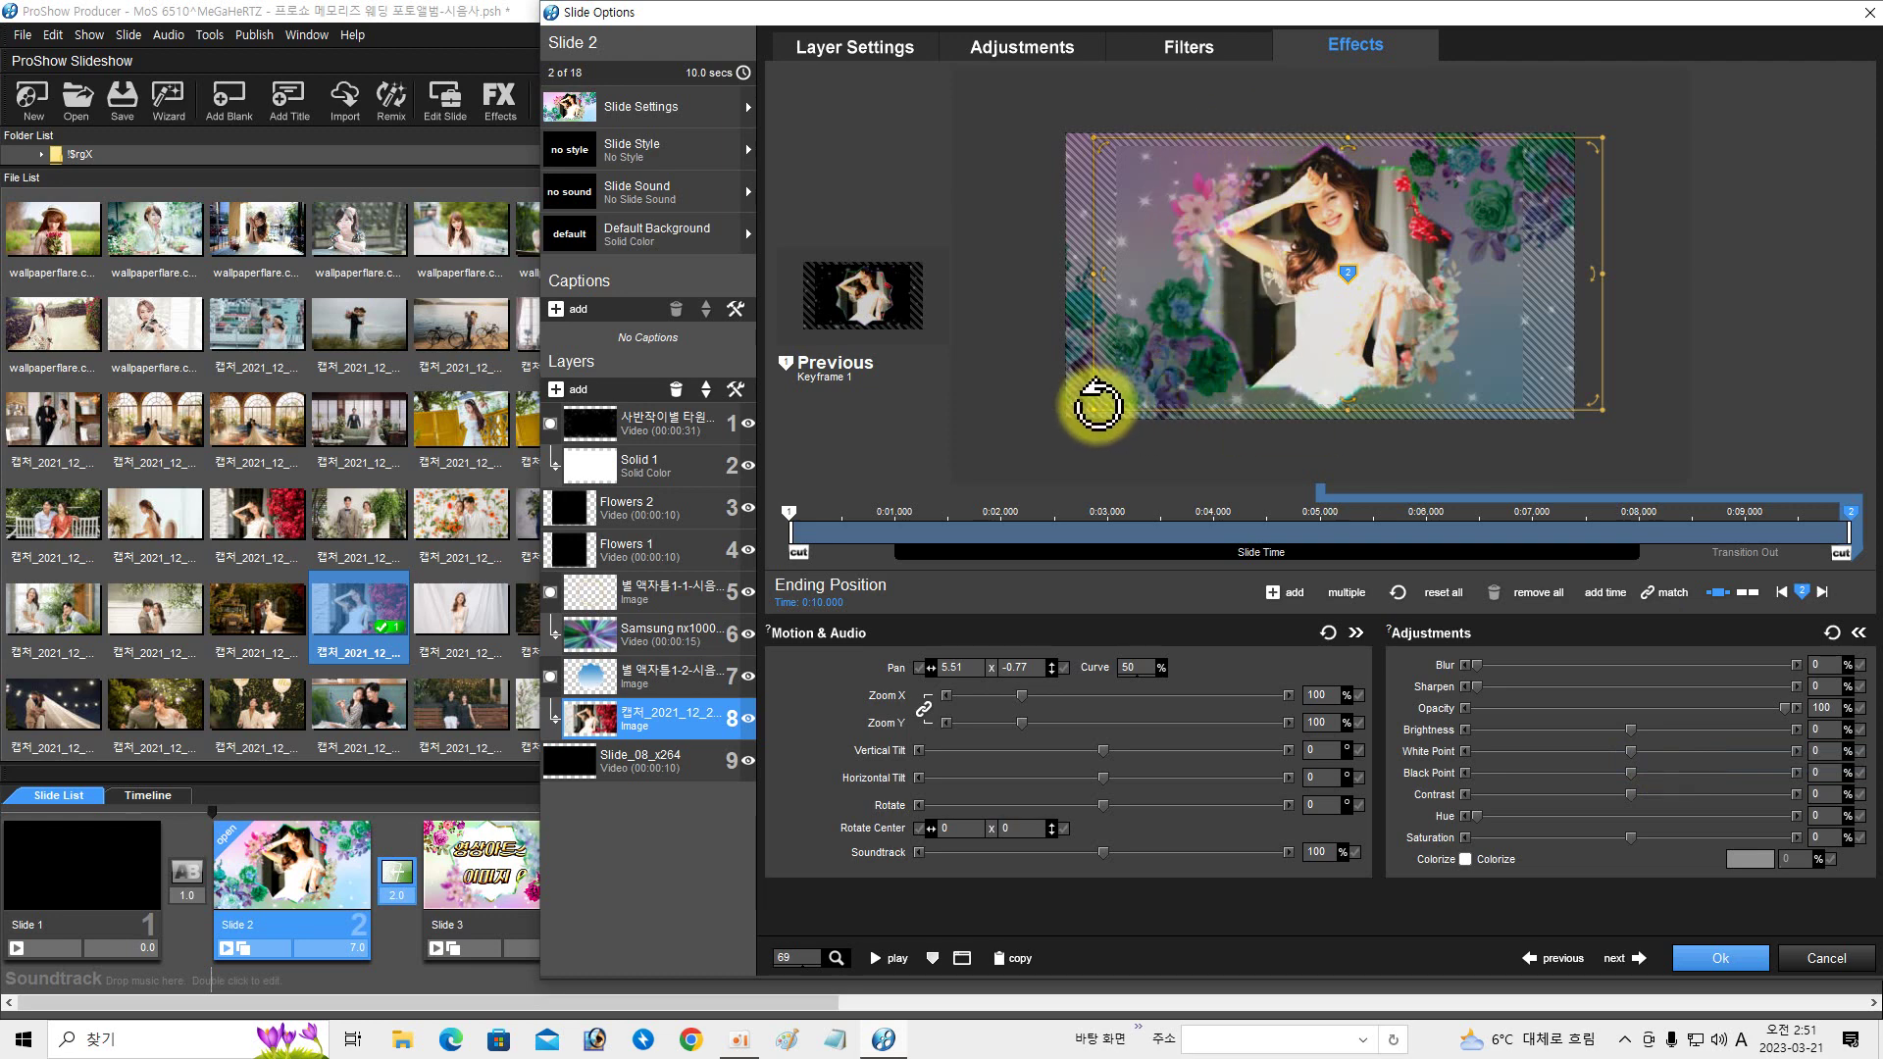
- Rotate the photo to about 17° and zoom it to 111% at the ending keyframe, and preview slide 2's motion
{"action": "left_click_drag", "start_coordinate": [1098, 405], "coordinate": [1021, 324]}
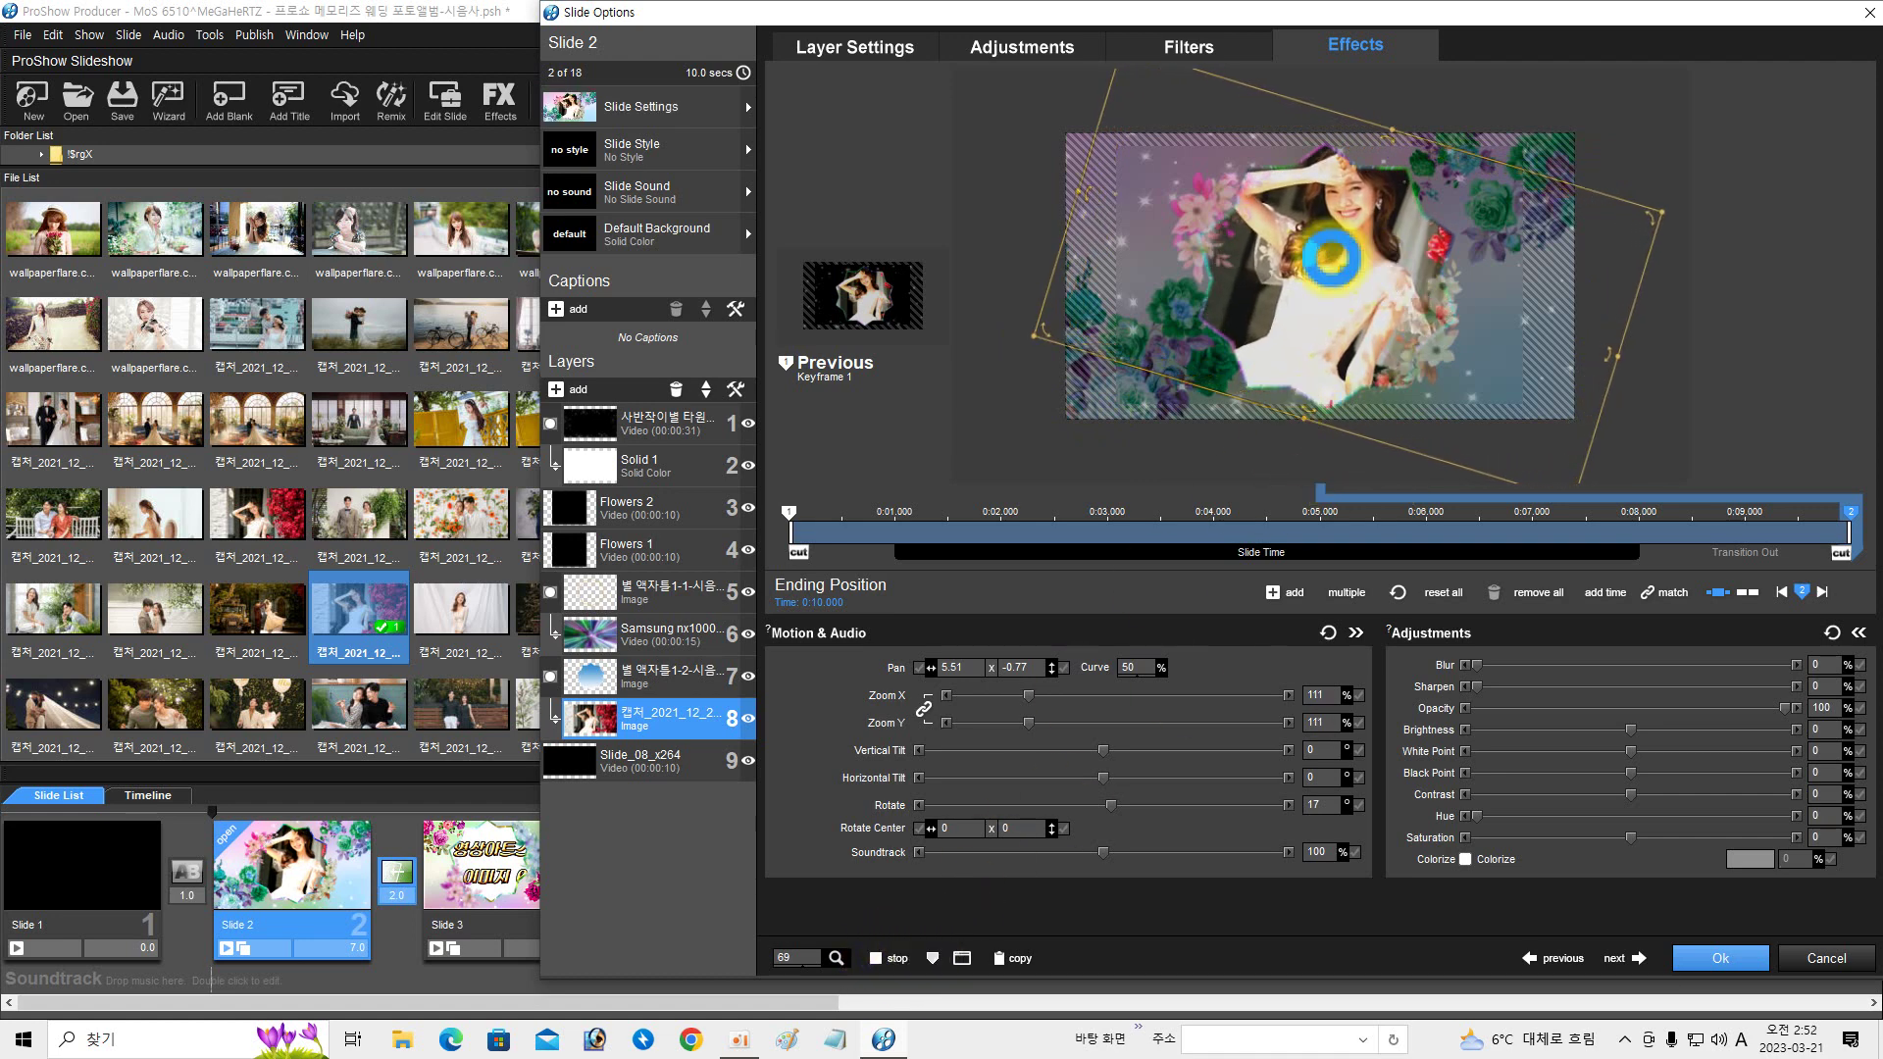
{"action": "left_click", "coordinate": [1329, 257]}
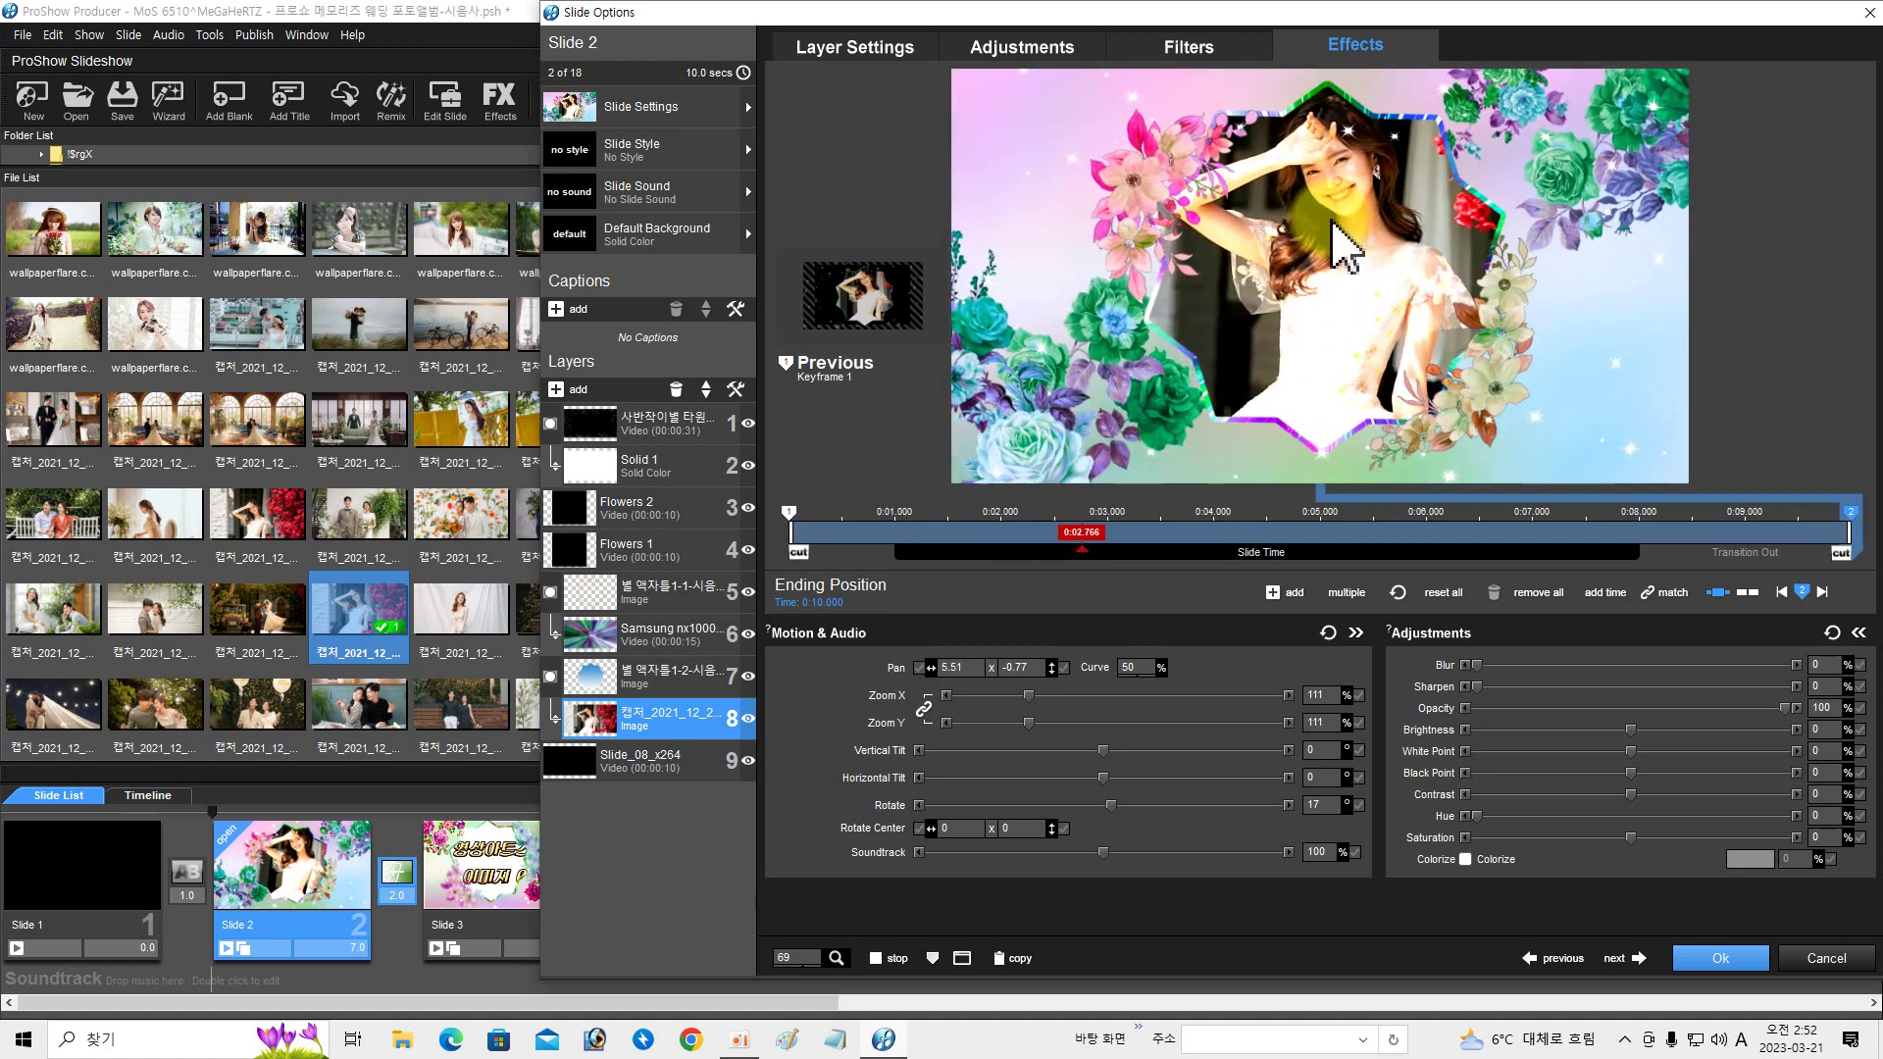
{"action": "left_click", "coordinate": [1321, 148]}
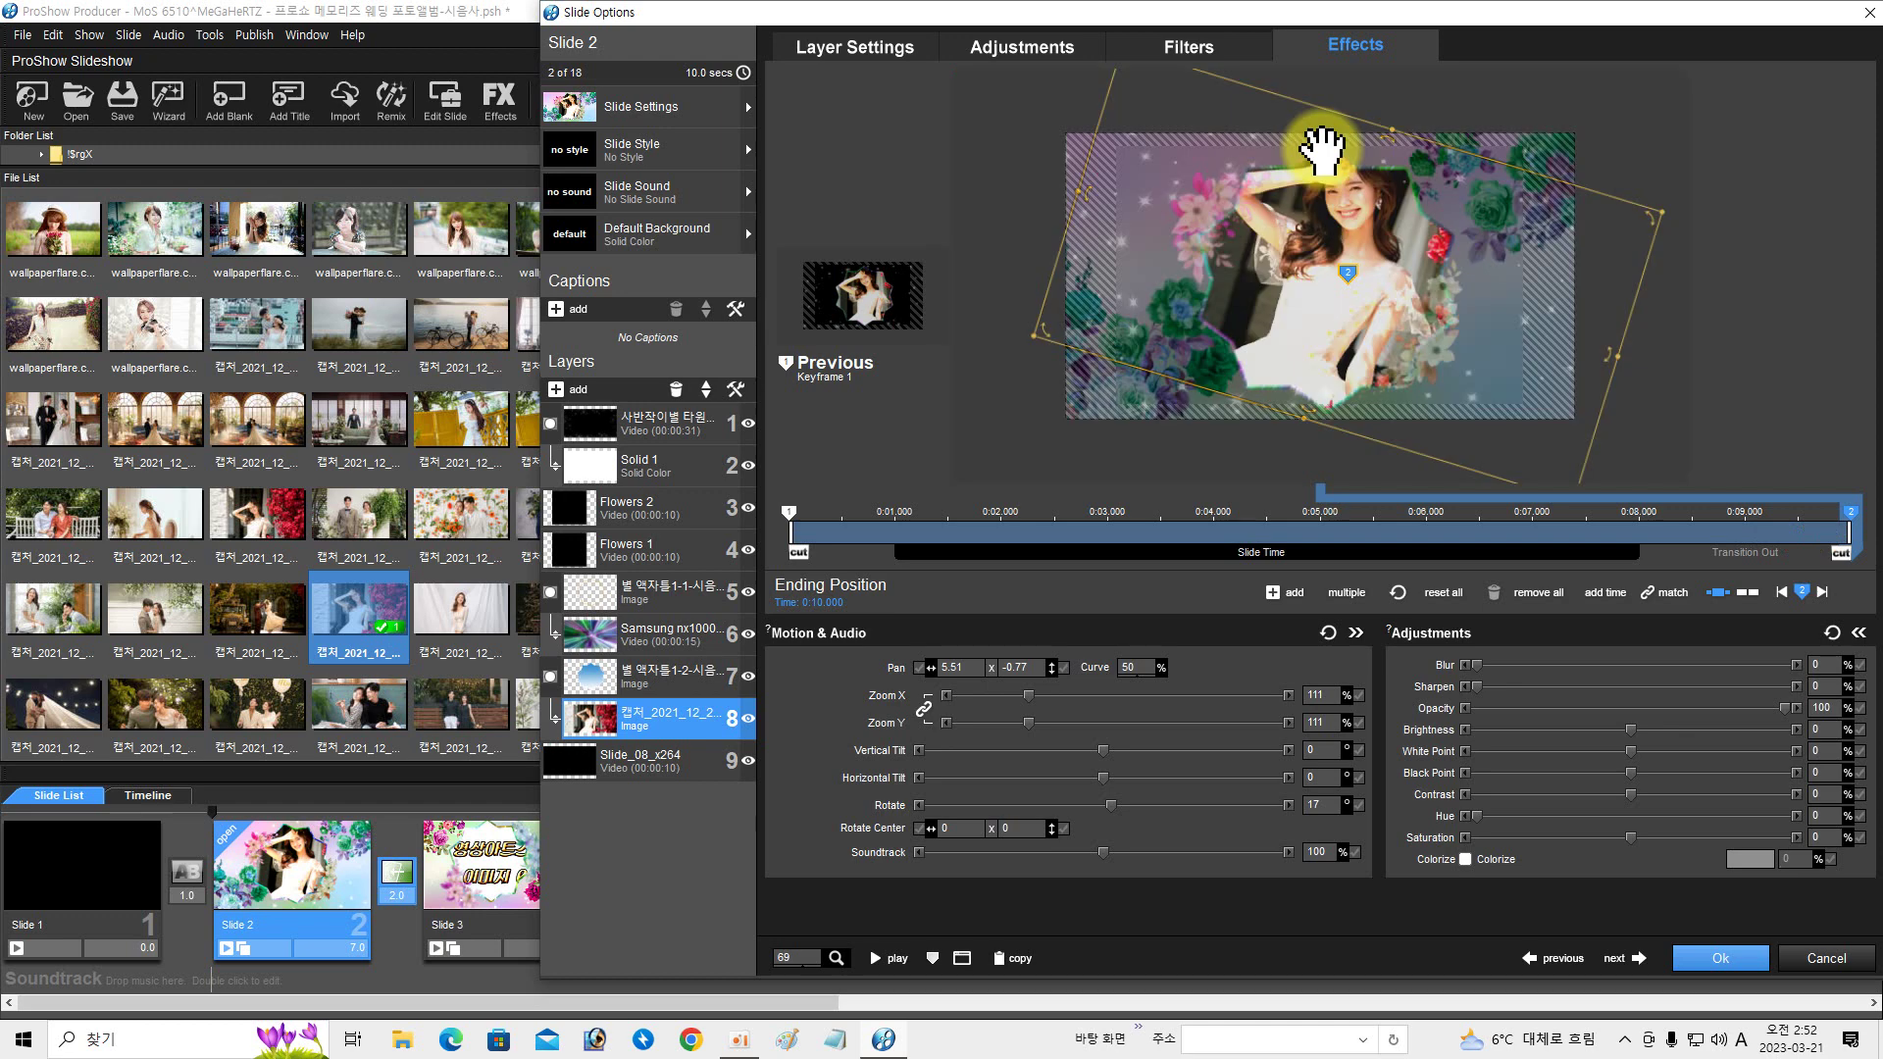
- Go to slide 3 and replace its layer 8 placeholder with the photo of the couple against the flower wall
{"action": "left_click", "coordinate": [1076, 368]}
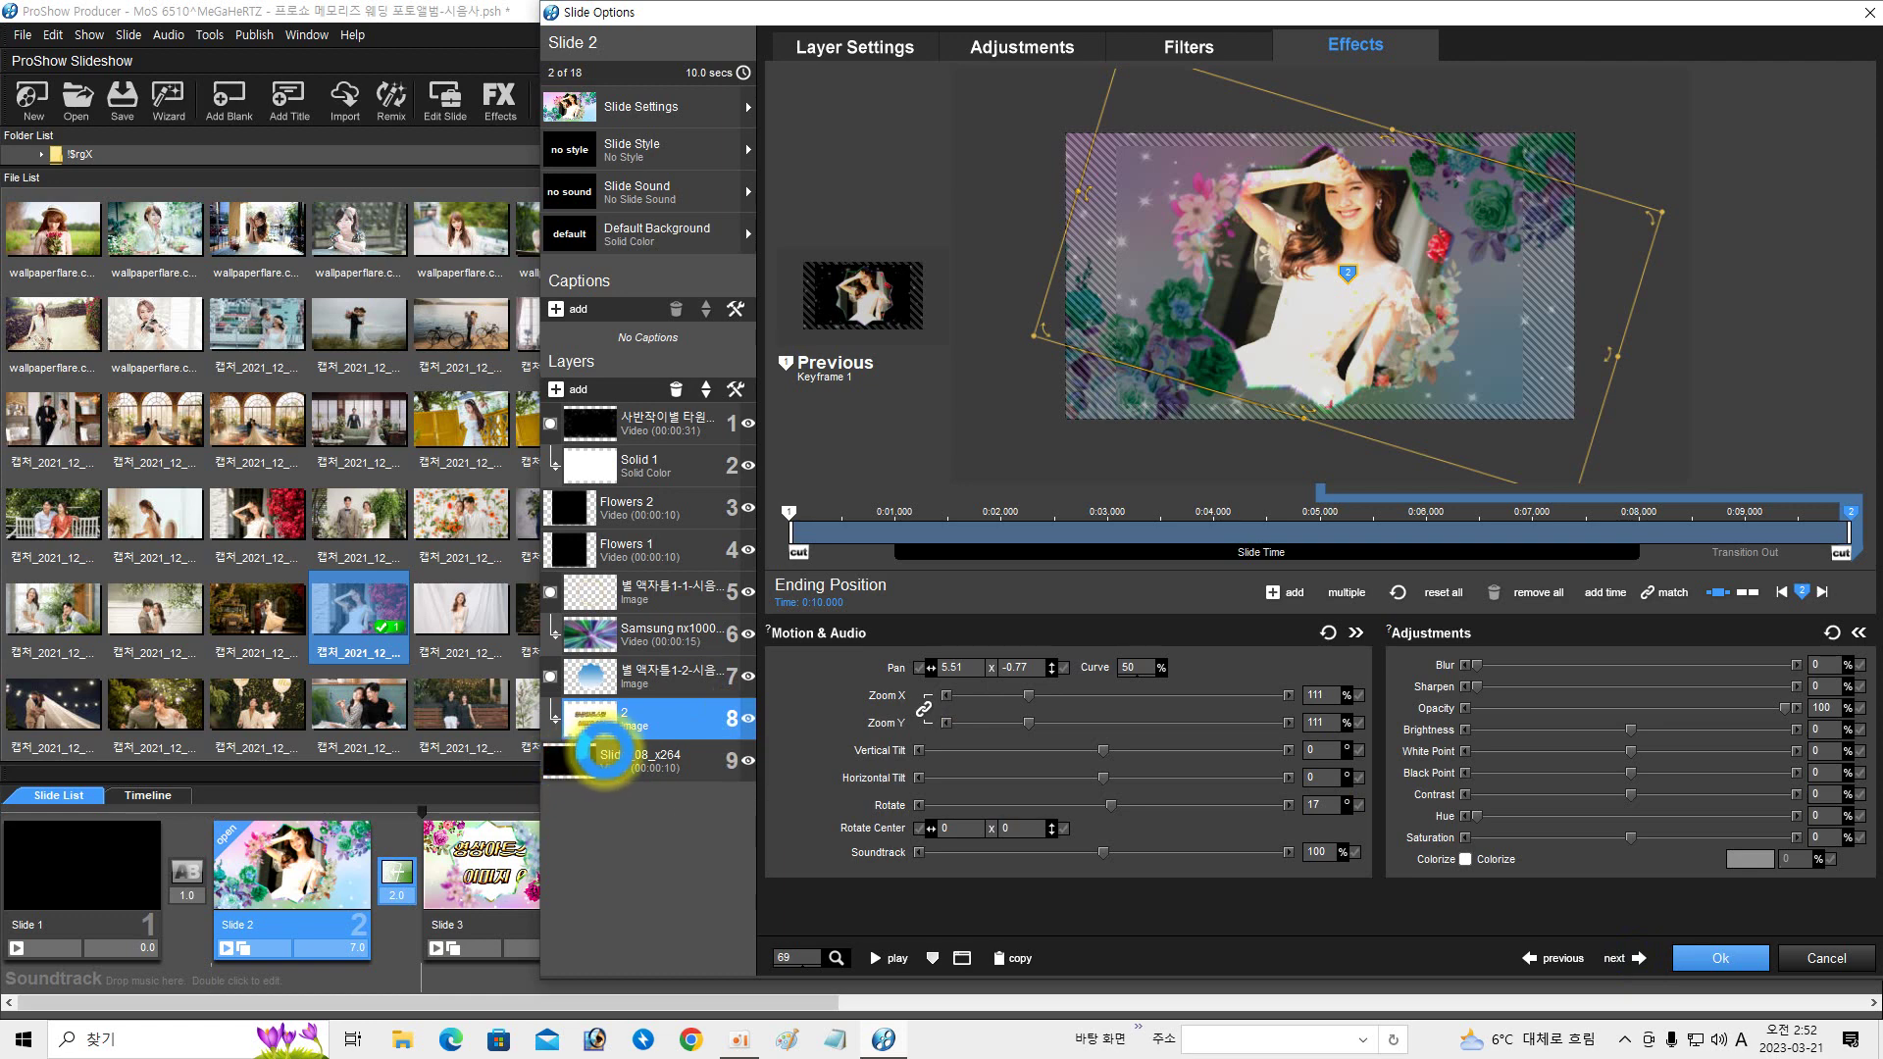
{"action": "key", "text": "Page_Down"}
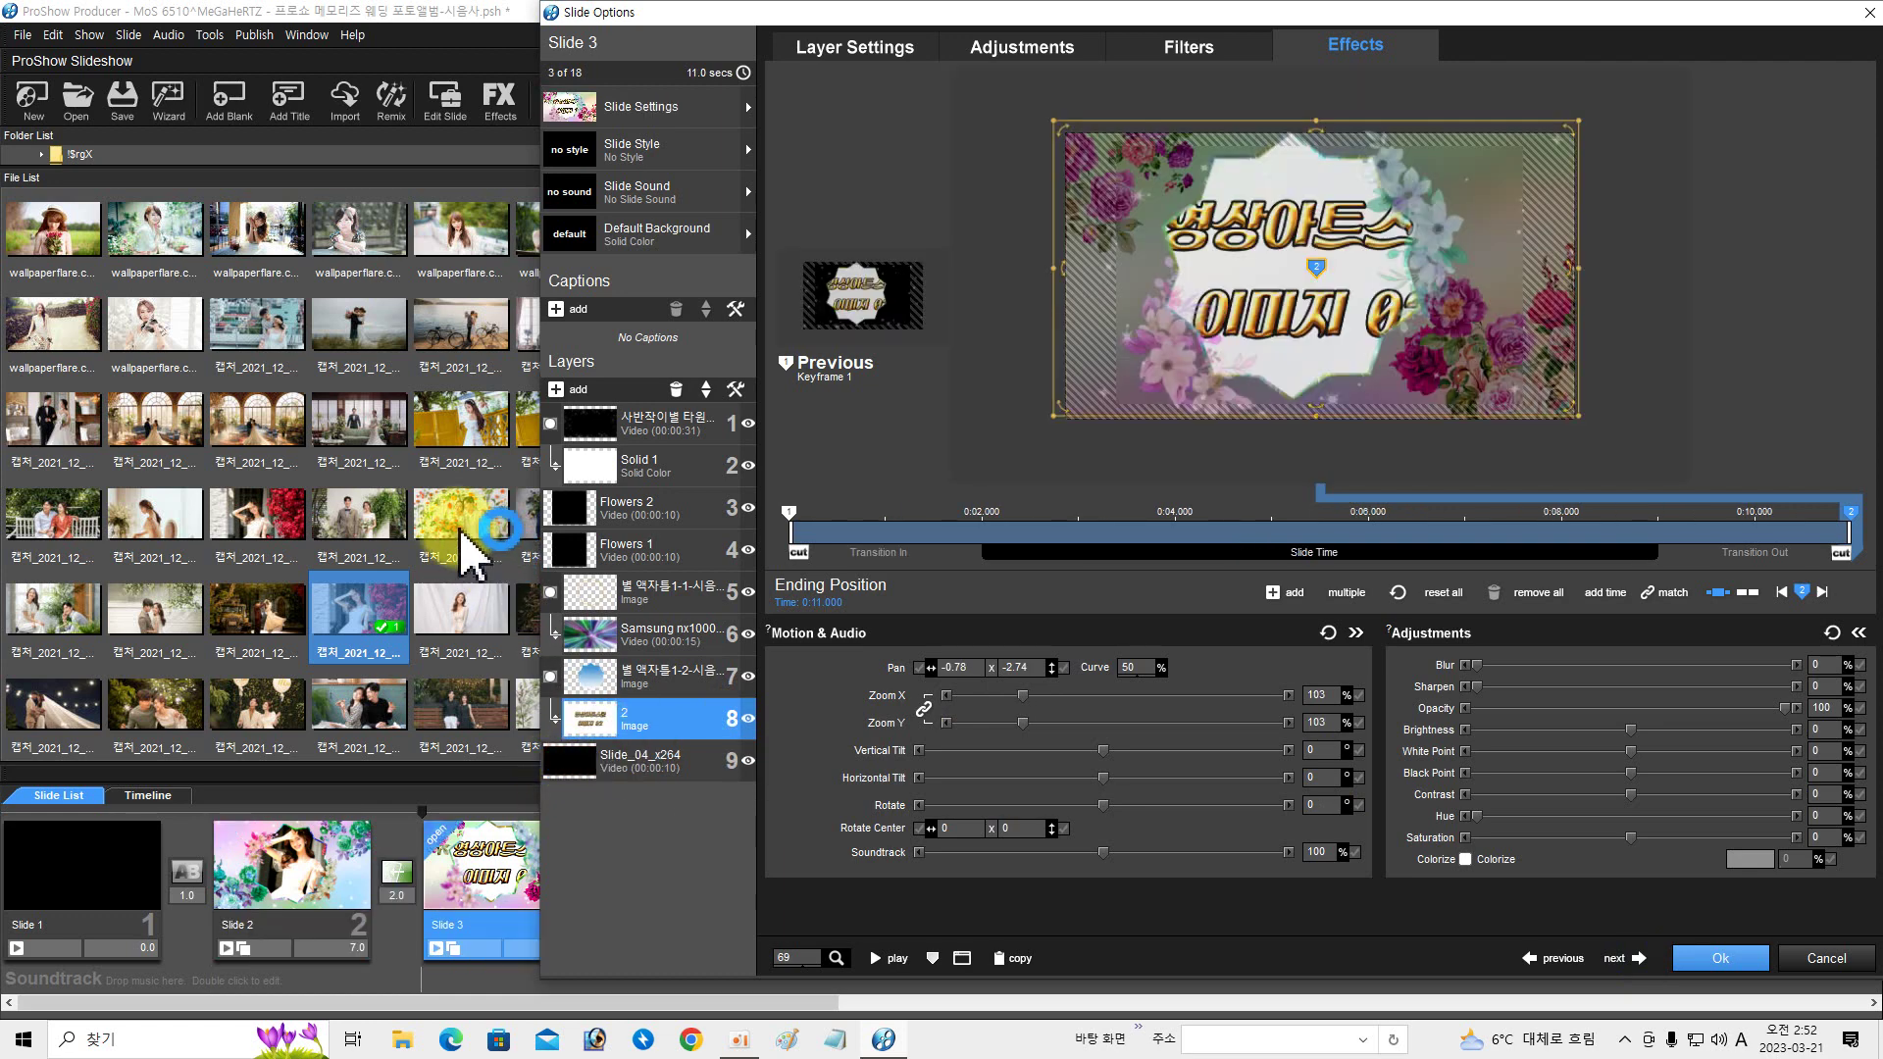
{"action": "left_click_drag", "start_coordinate": [469, 535], "coordinate": [603, 725]}
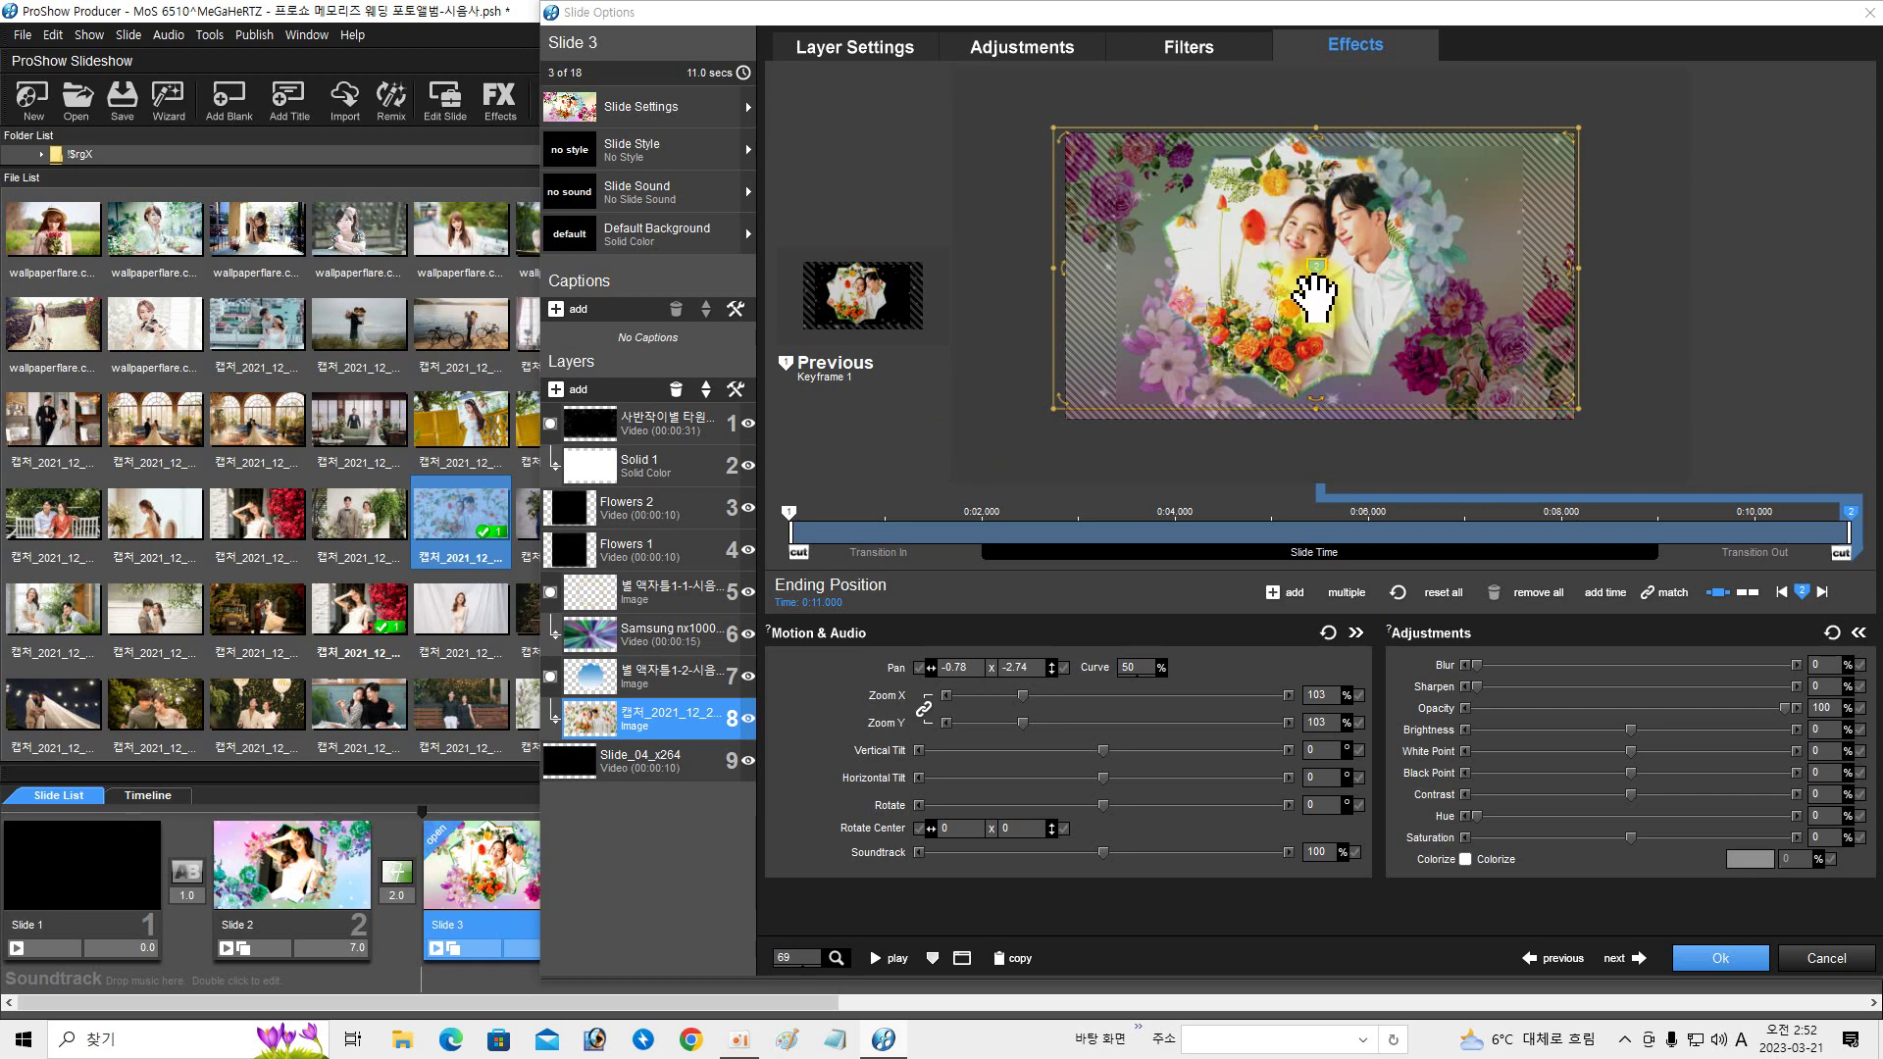
- Crop slide 3's couple photo to about 870 x 649 px, from 263 to 1133 horizontally and 5 to 654 vertically
{"action": "left_click", "coordinate": [1000, 51]}
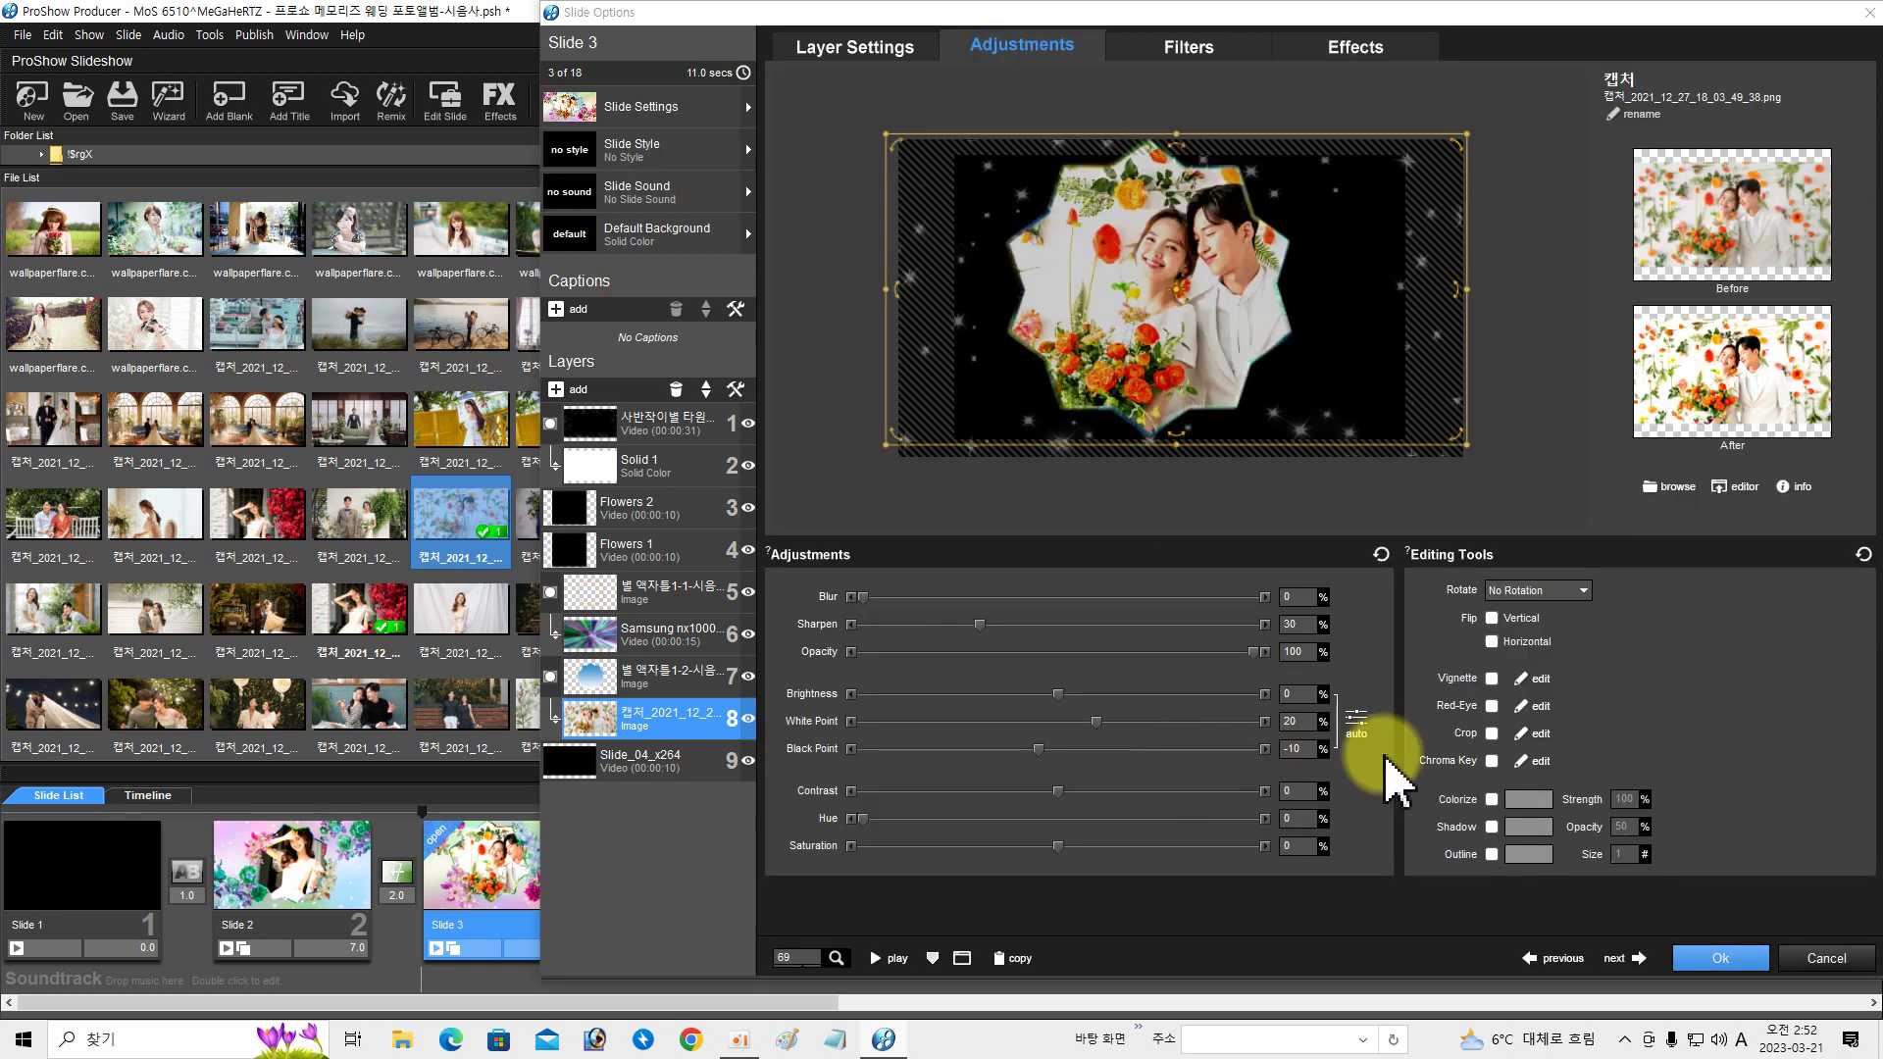
{"action": "left_click", "coordinate": [1535, 734]}
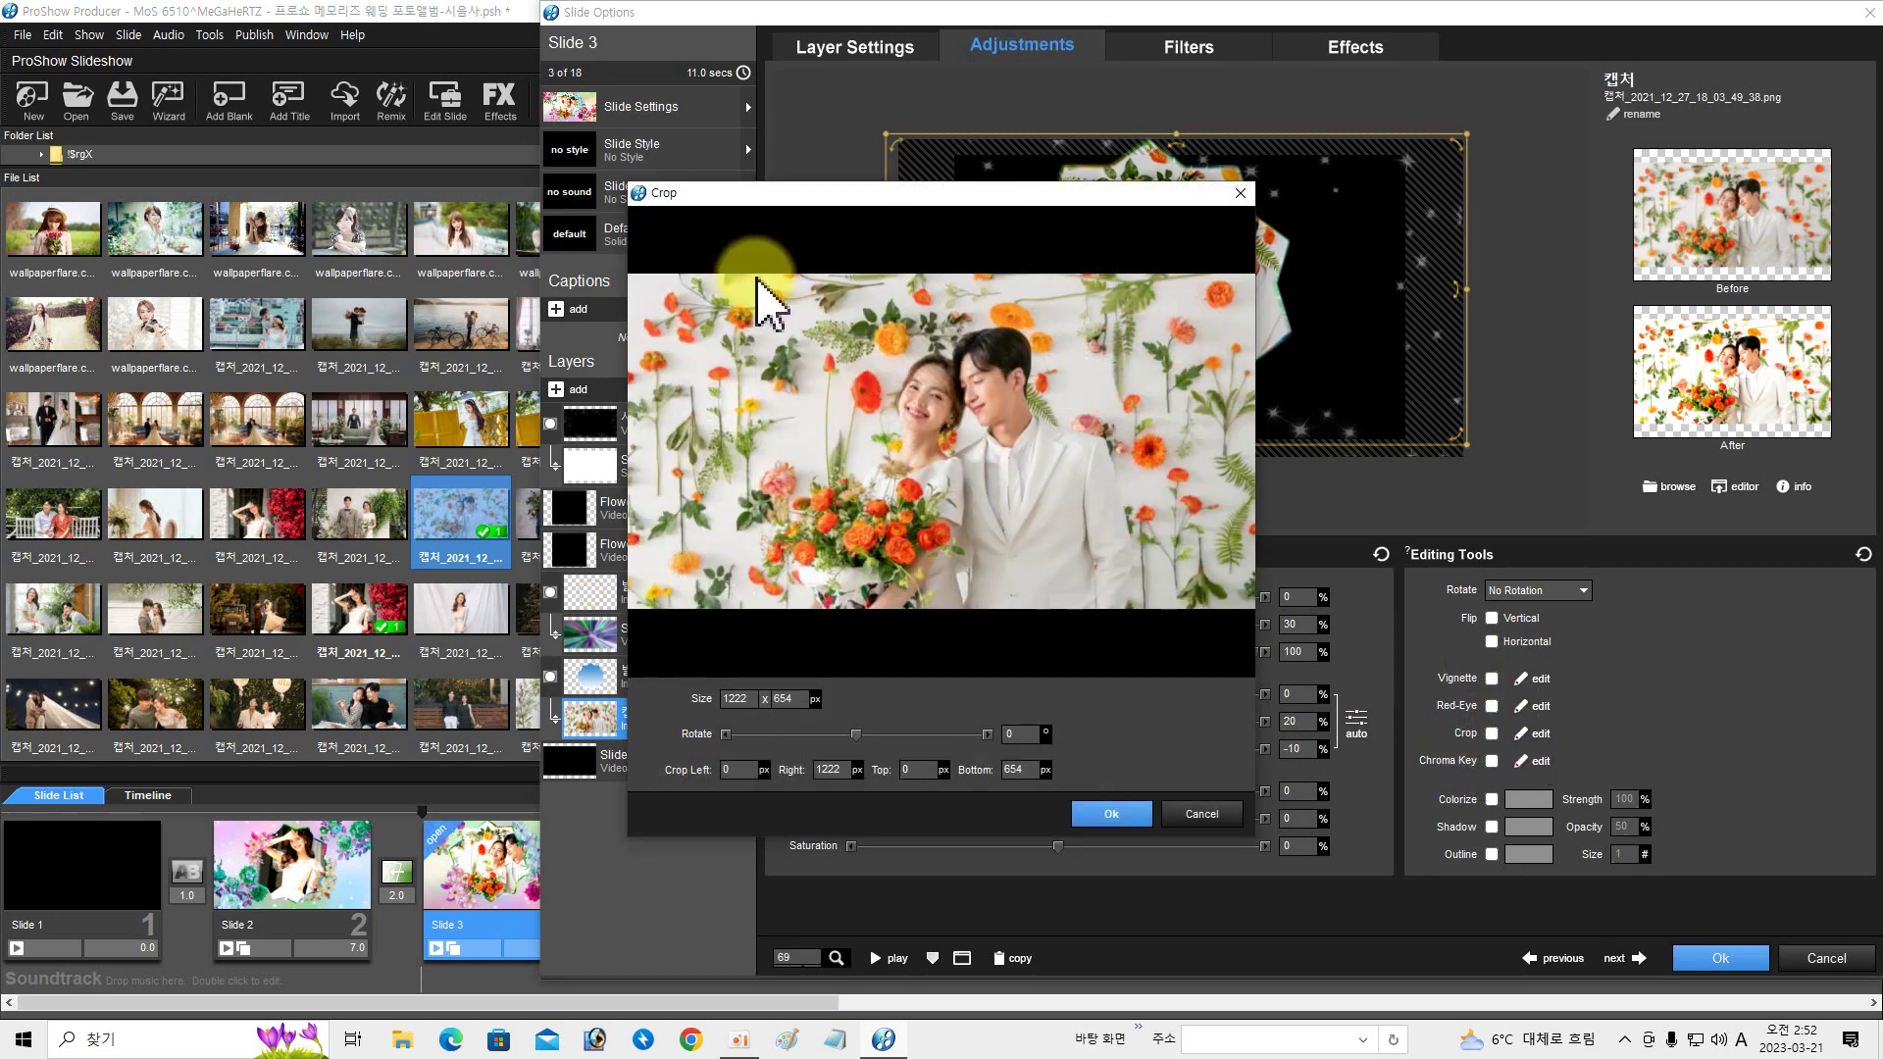
{"action": "left_click_drag", "start_coordinate": [760, 294], "coordinate": [1210, 630]}
{"action": "left_click", "coordinate": [1022, 564]}
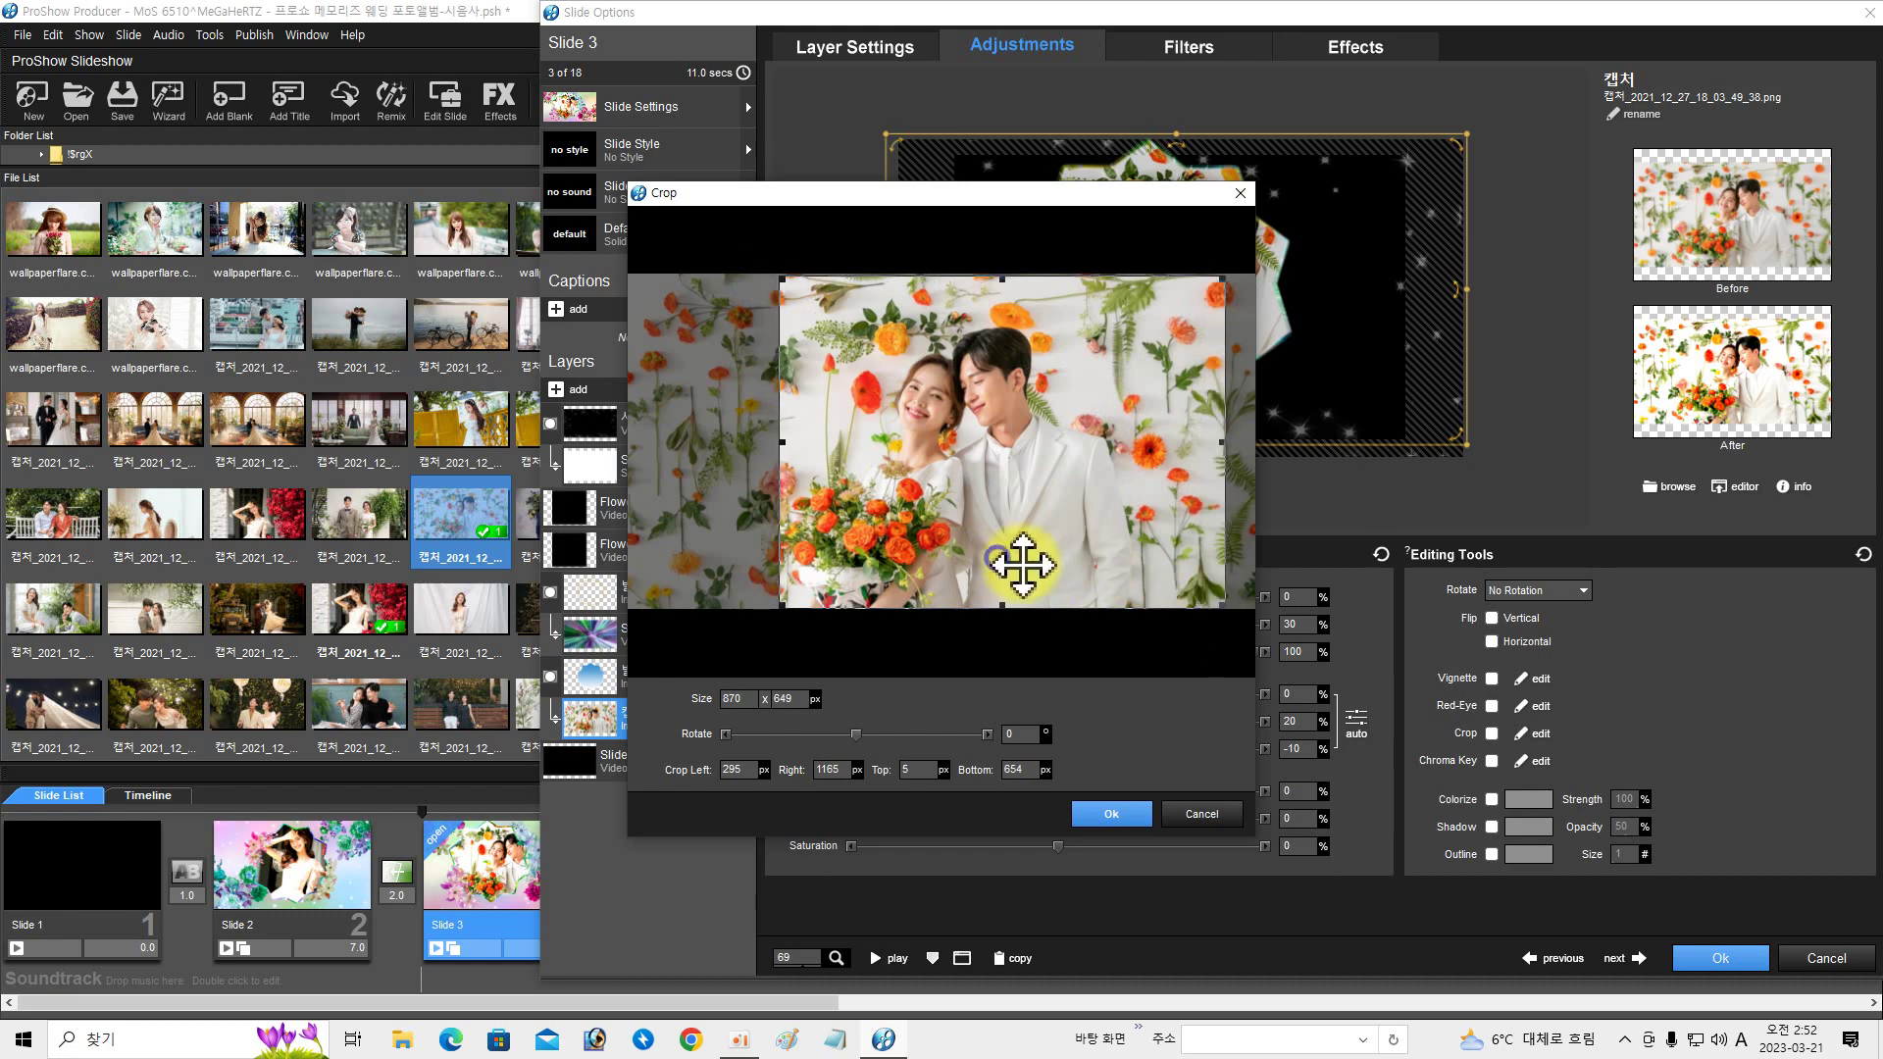
{"action": "left_click_drag", "start_coordinate": [1022, 564], "coordinate": [1007, 569]}
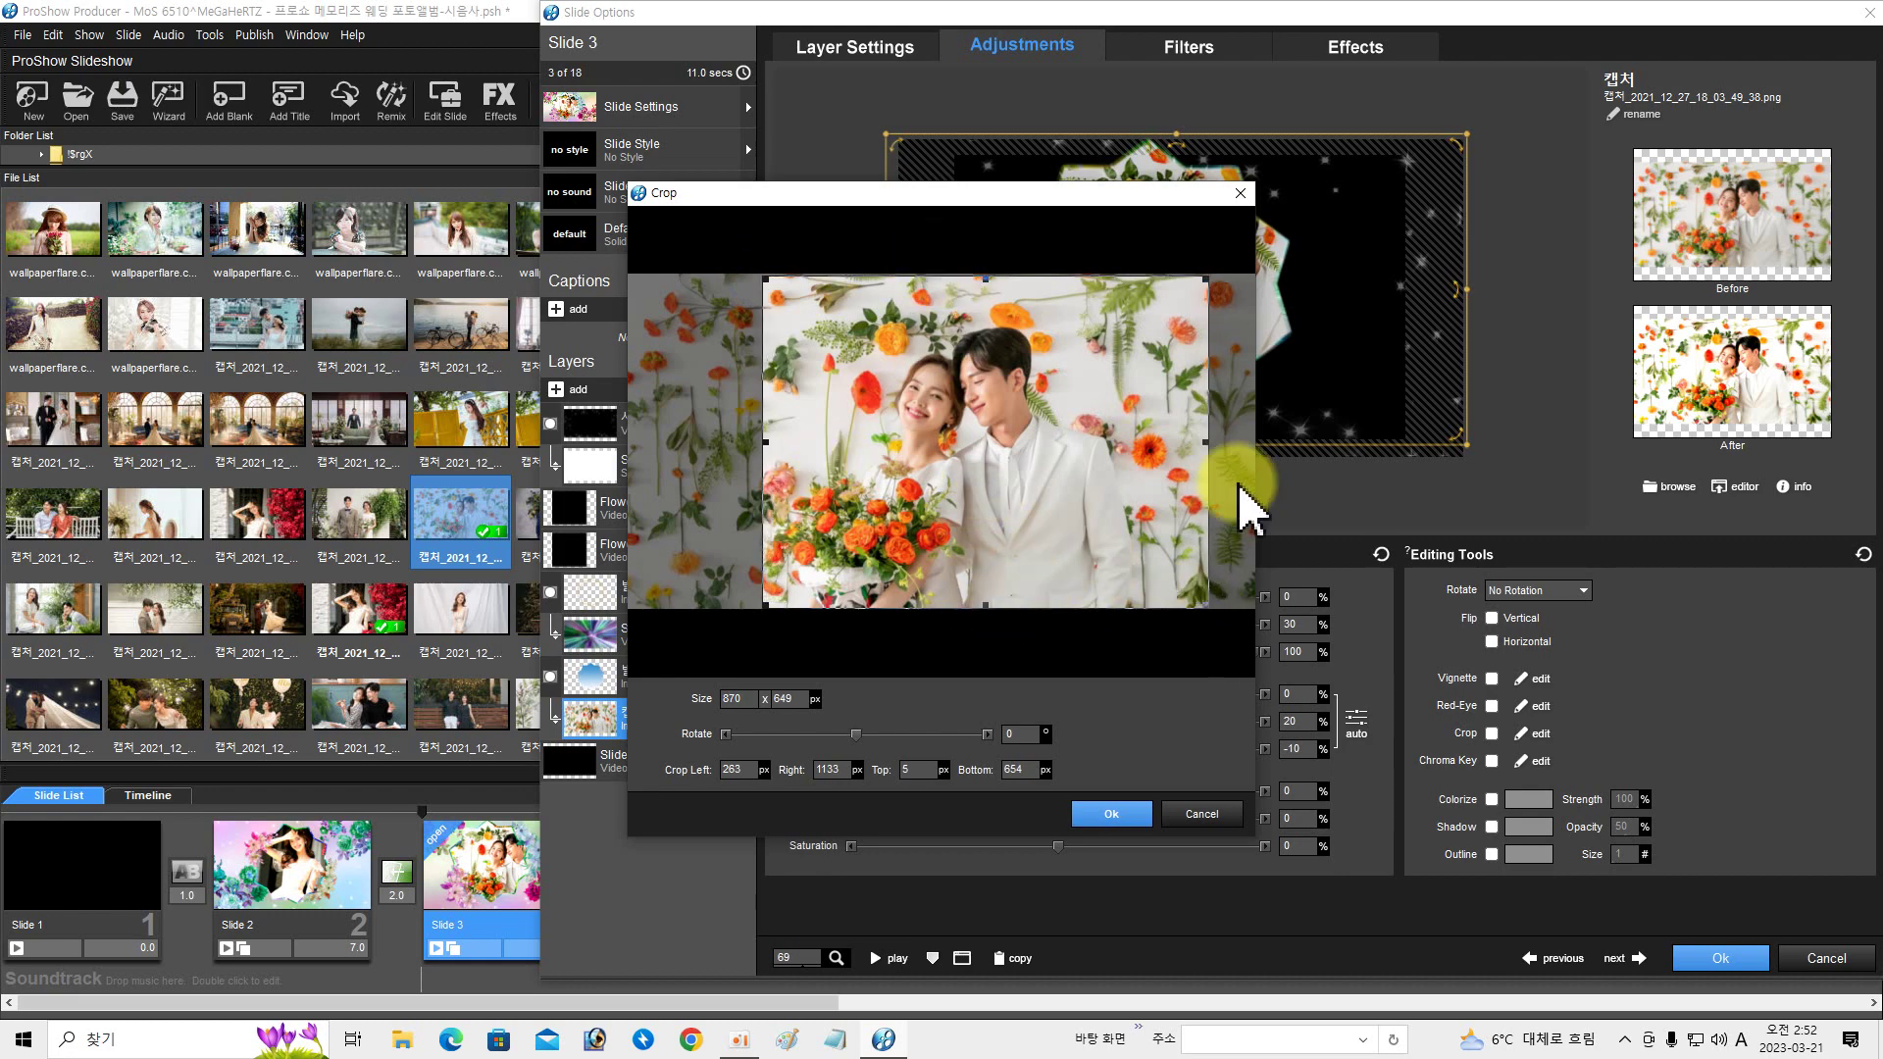
{"action": "left_click", "coordinate": [1128, 820]}
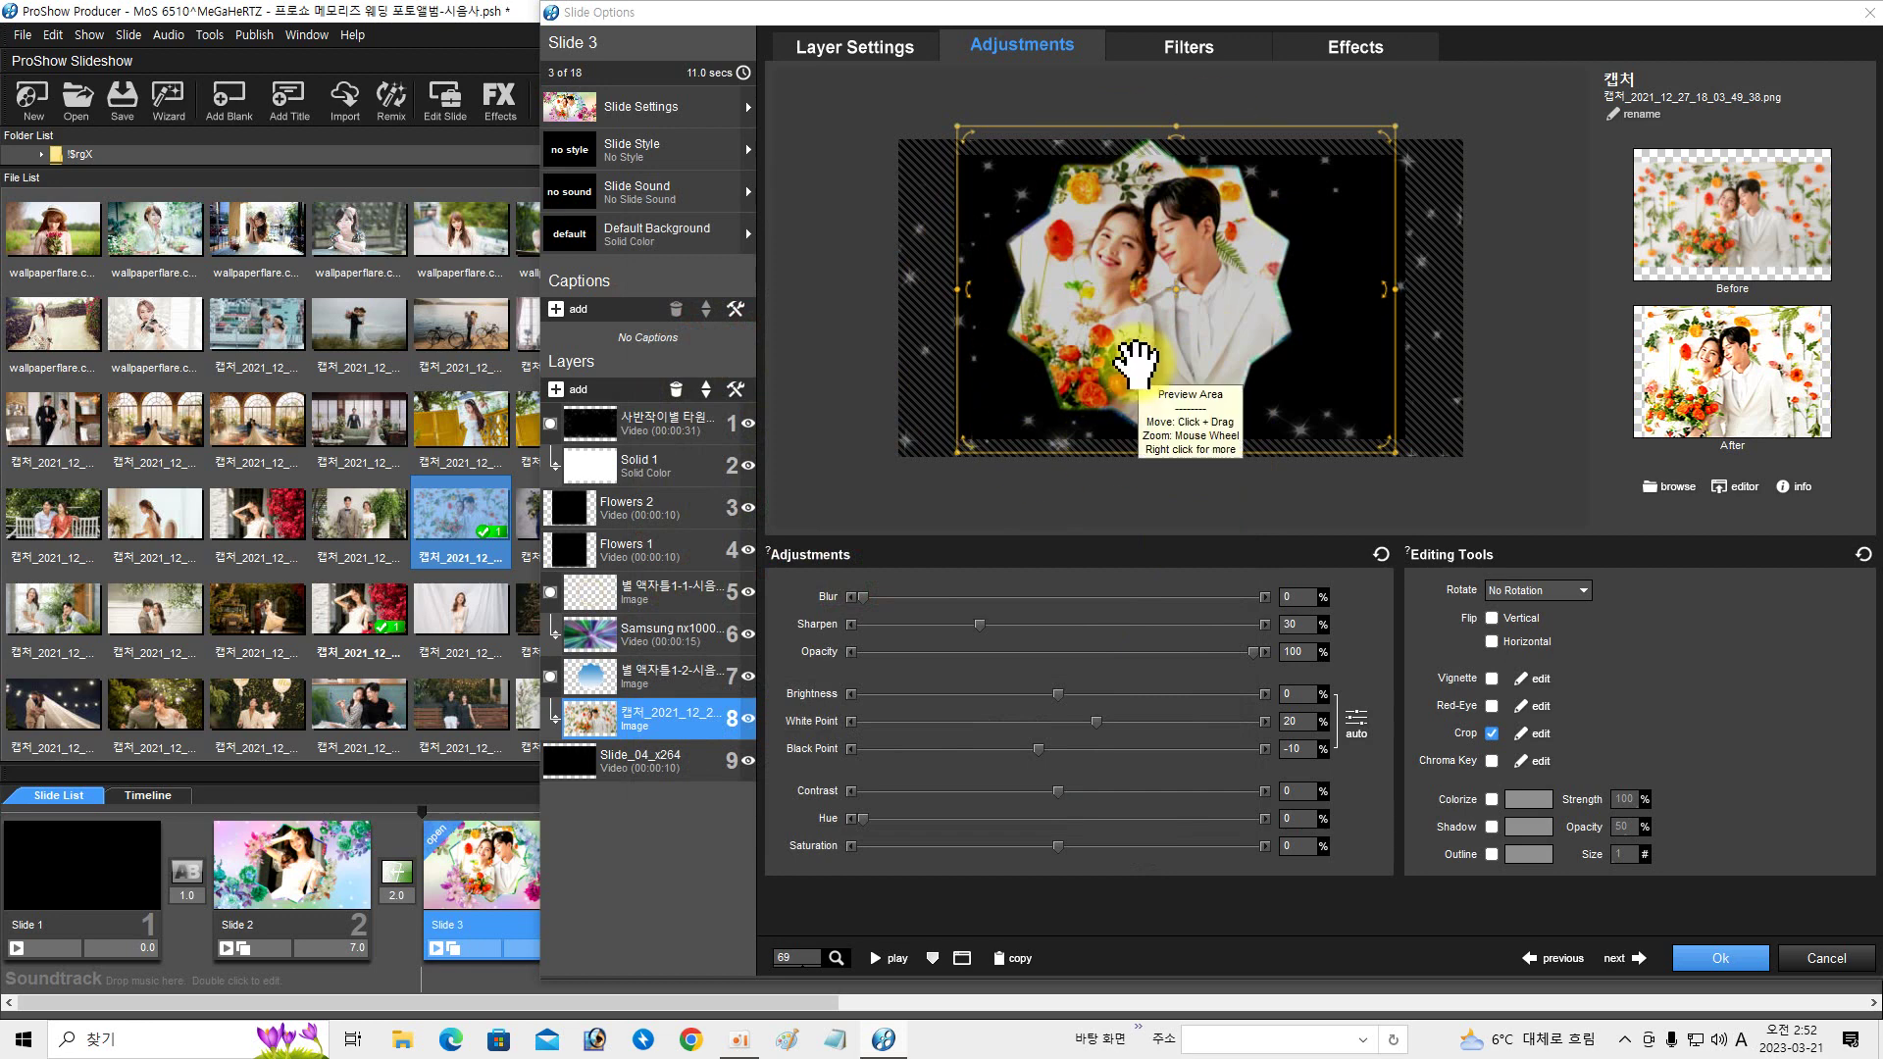
- Rotate slide 3's couple photo to about 17° at the ending keyframe and preview part of the motion
{"action": "left_click", "coordinate": [1343, 46]}
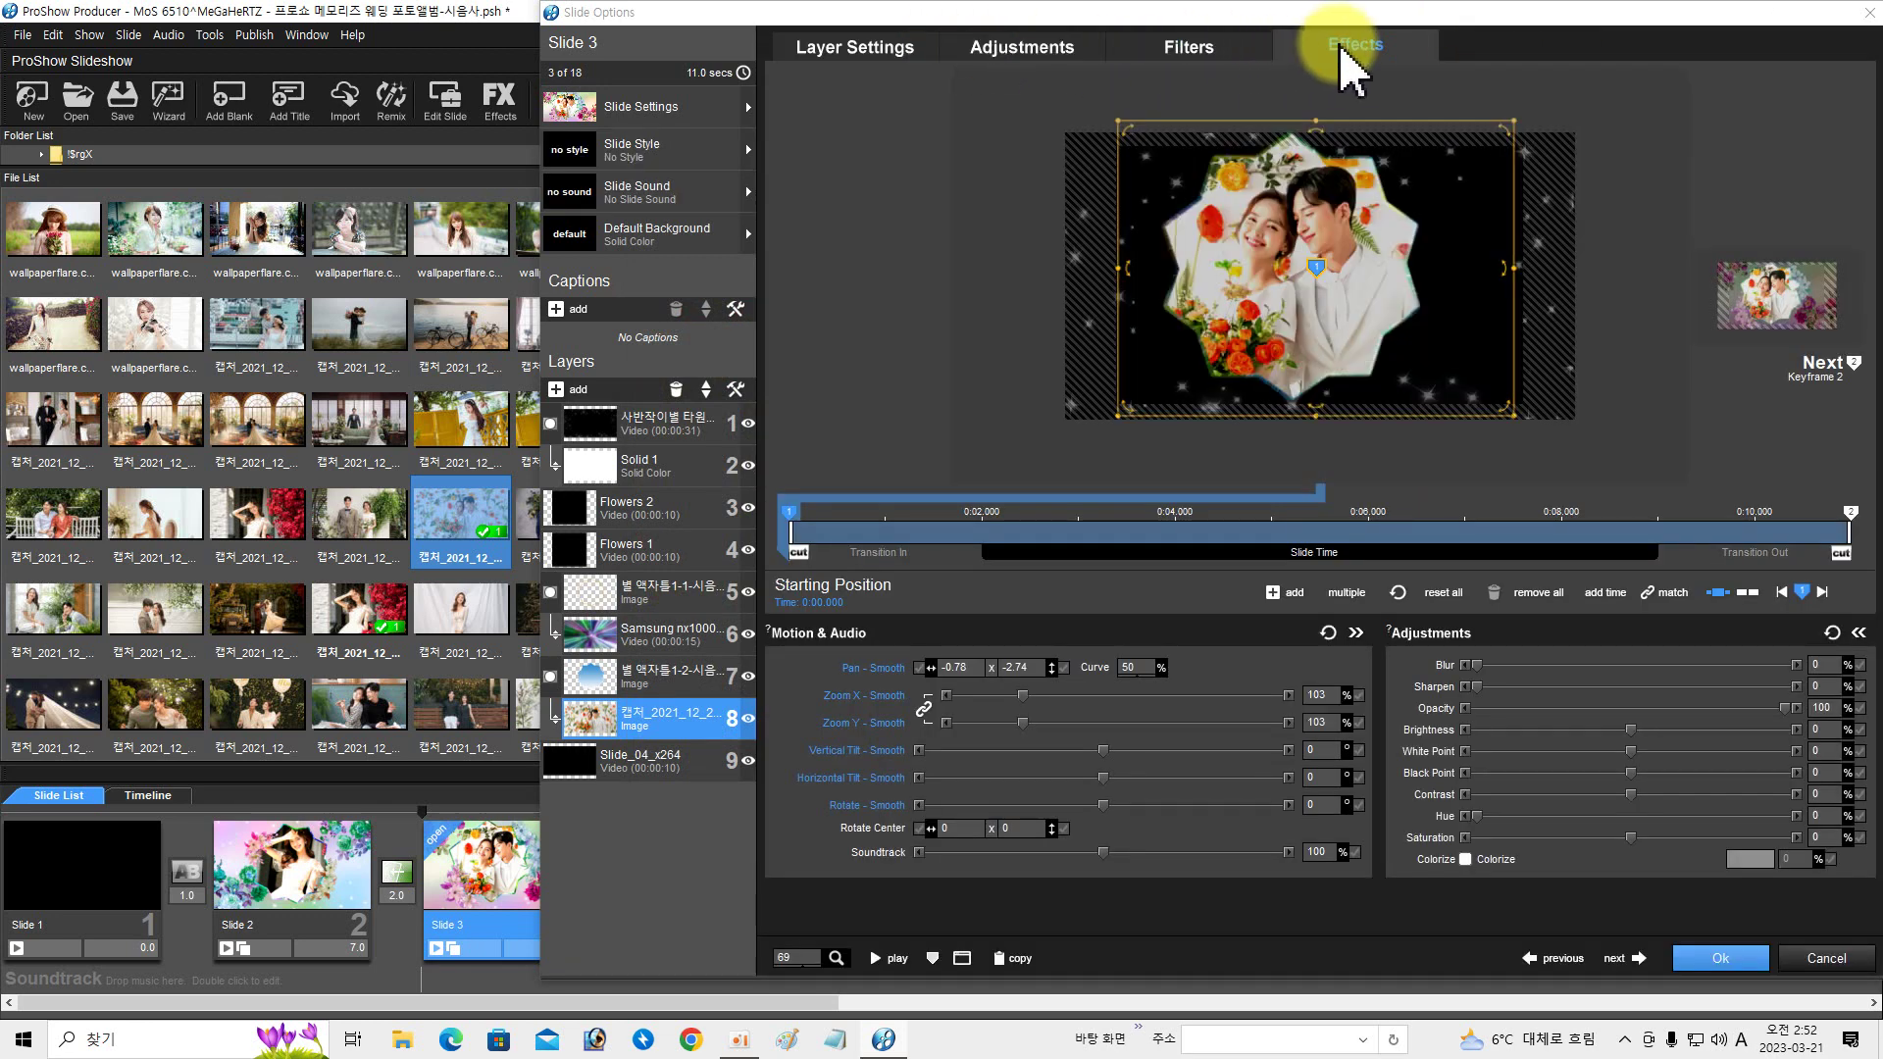
{"action": "left_click", "coordinate": [1851, 512]}
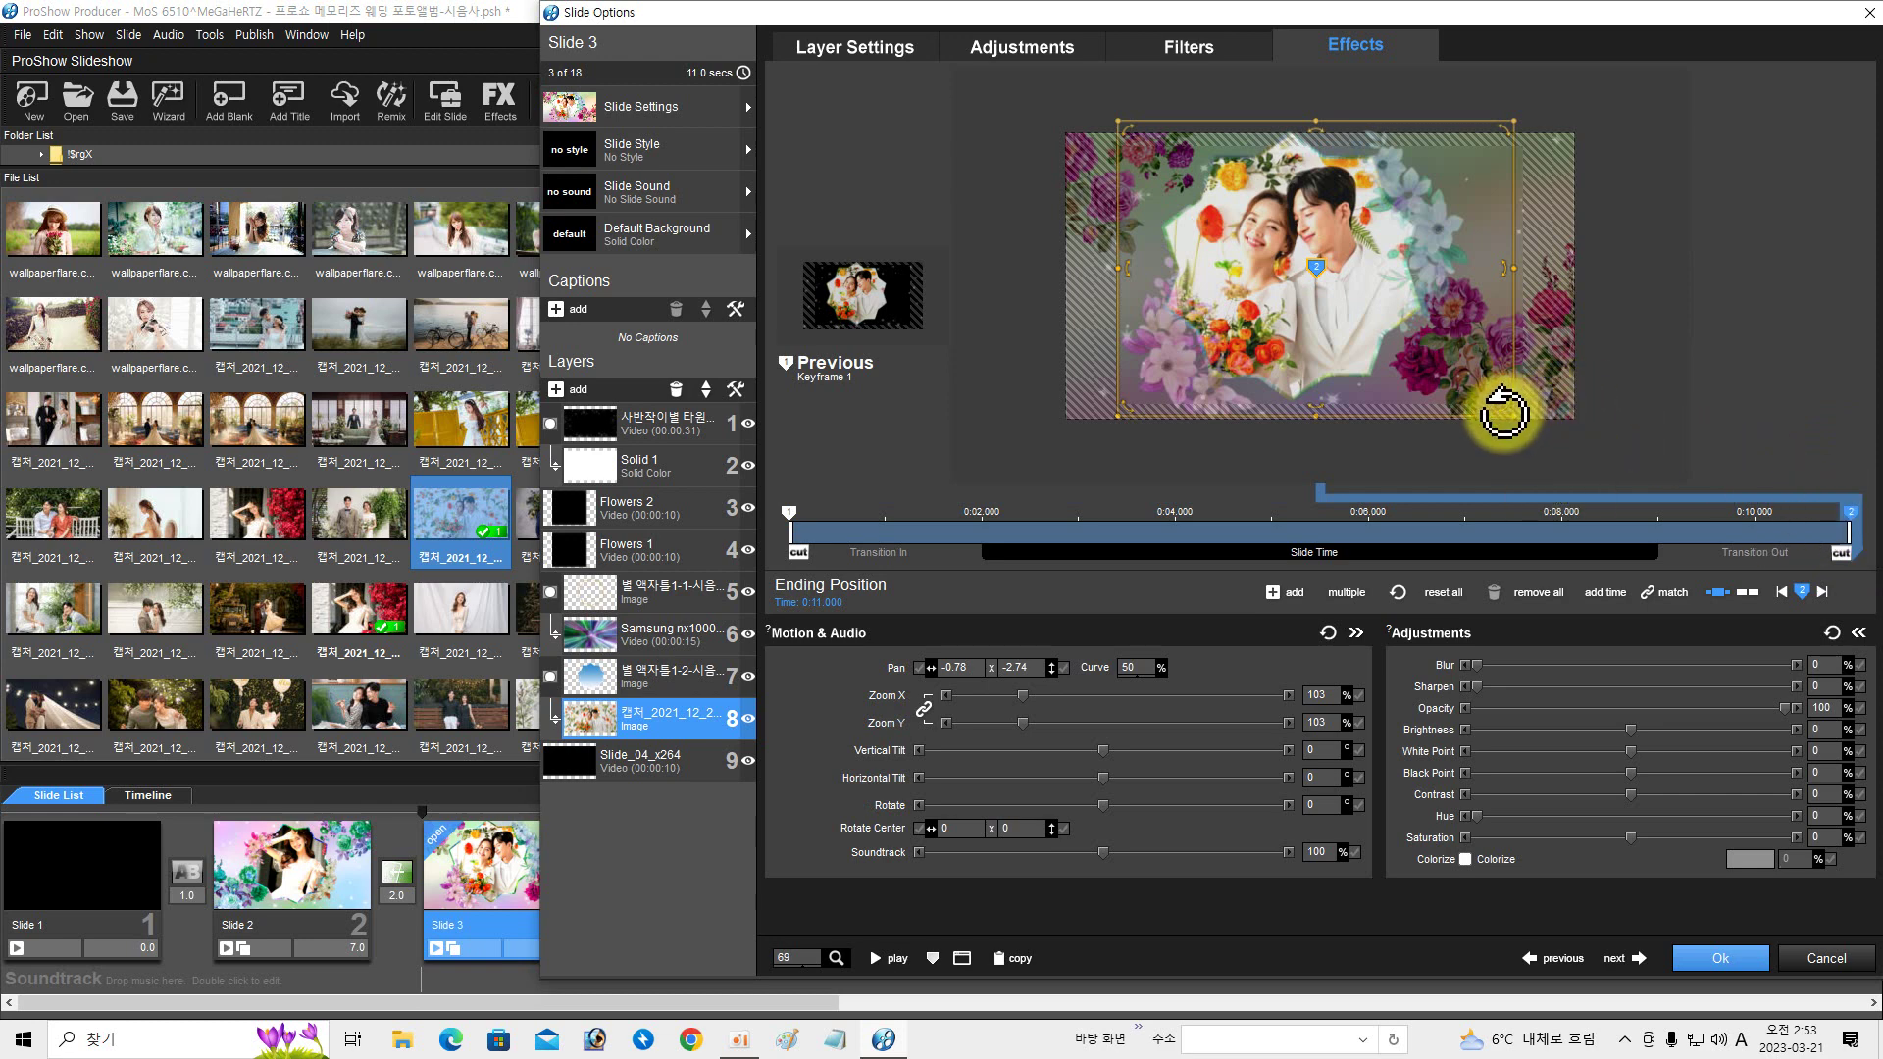
{"action": "left_click_drag", "start_coordinate": [1503, 412], "coordinate": [1433, 429]}
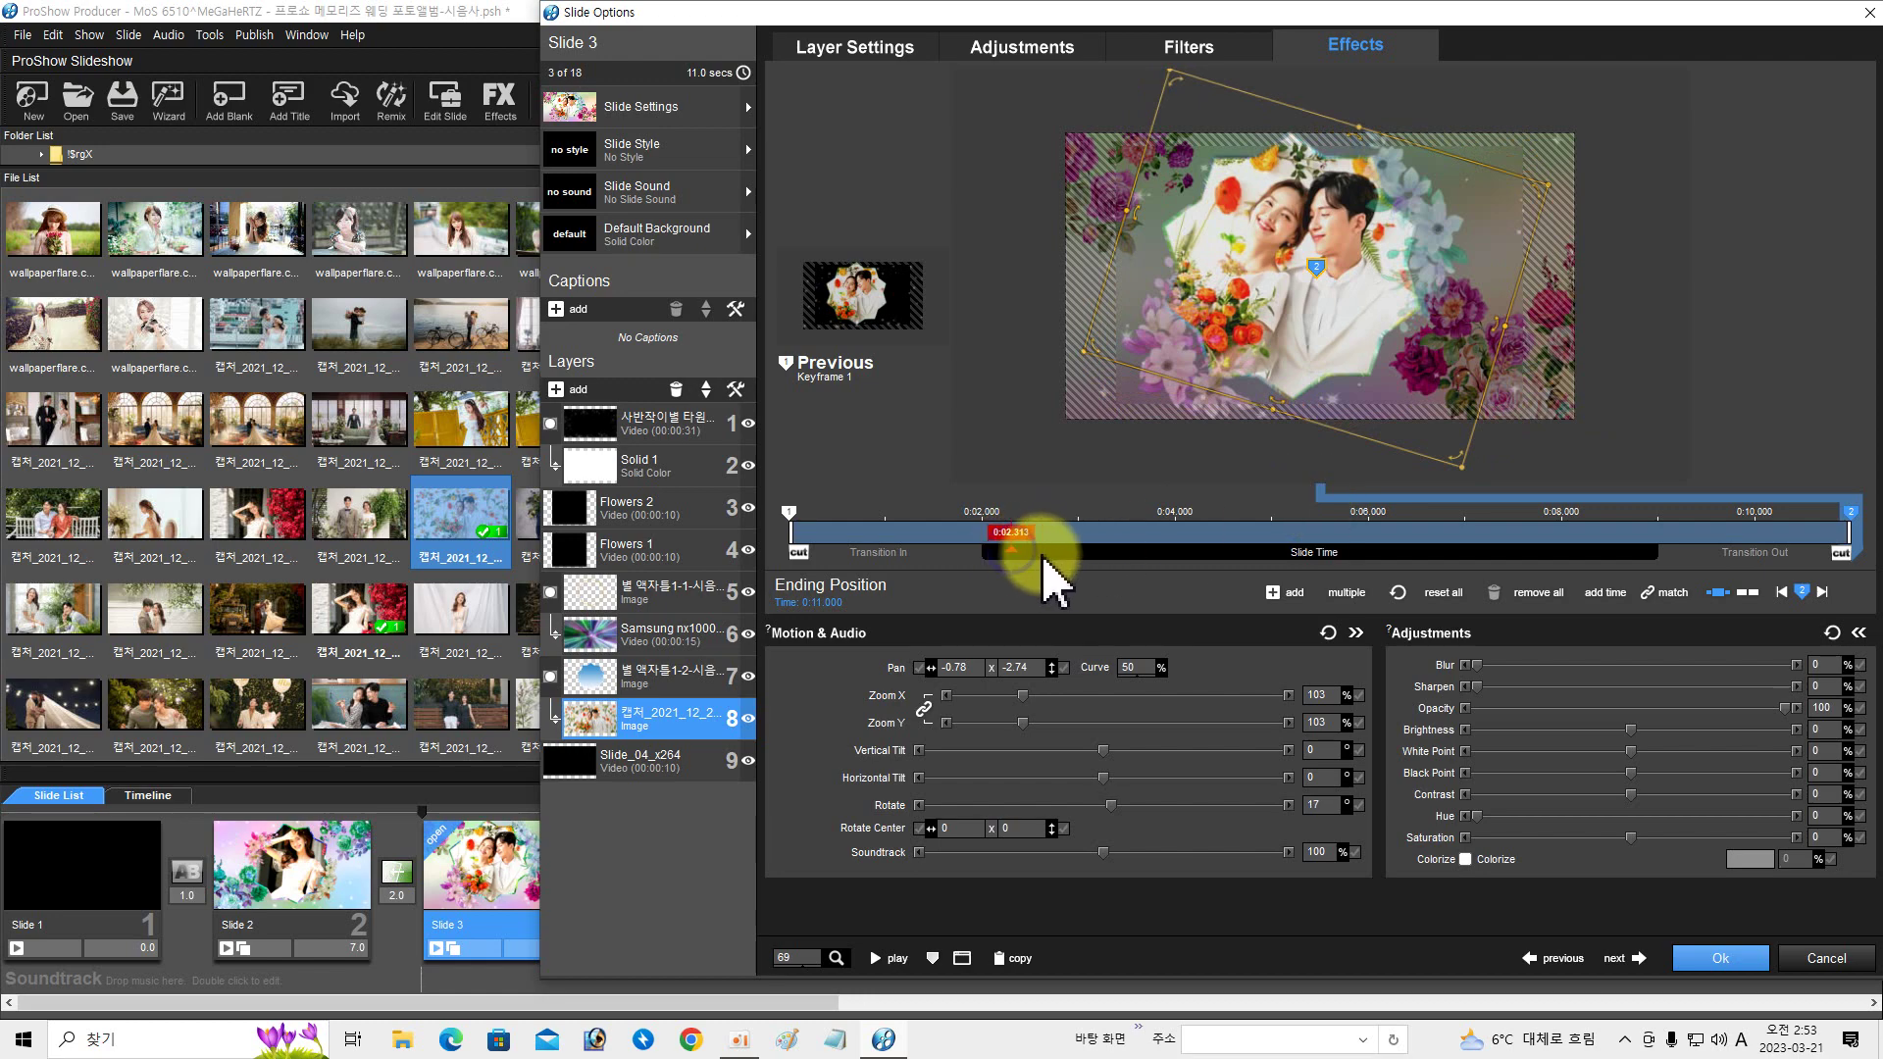
{"action": "left_click_drag", "start_coordinate": [1043, 559], "coordinate": [1108, 564]}
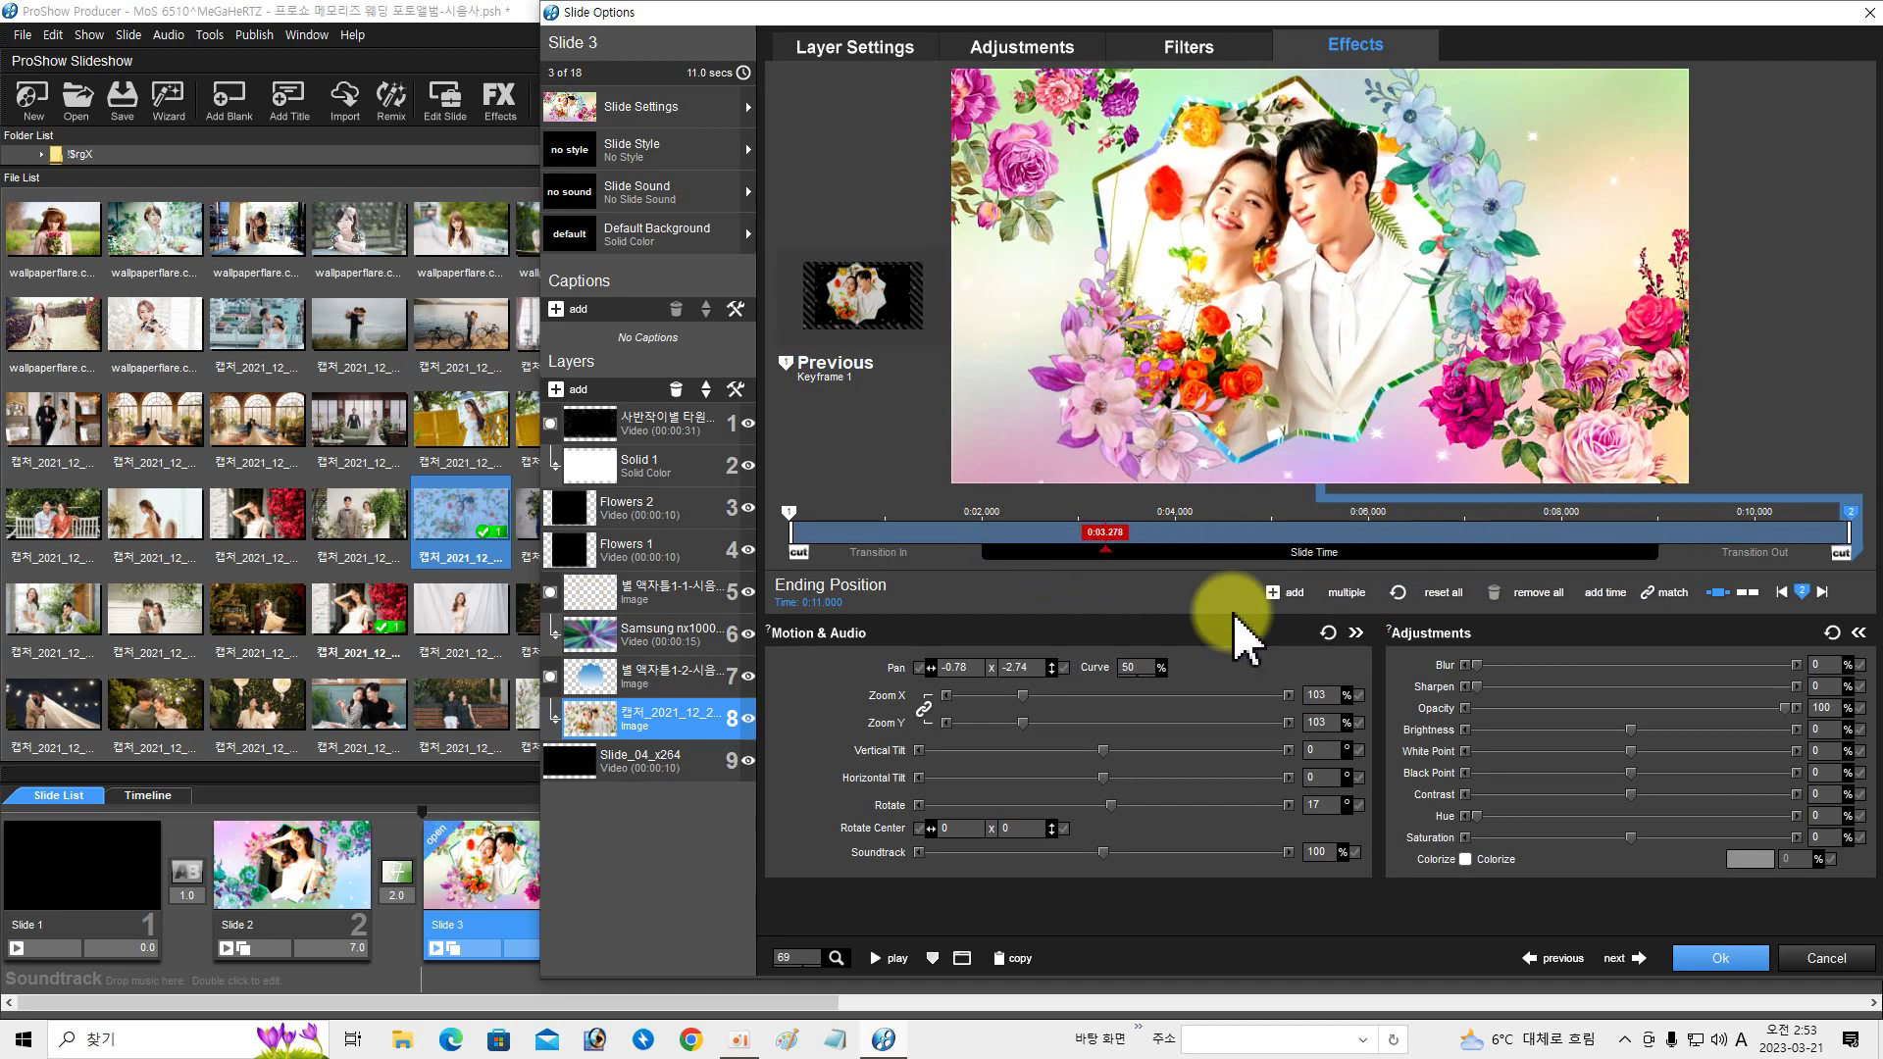
- Go to slide 4 and replace its layer 8 placeholder with the photo of the couple eating pizza
{"action": "left_click", "coordinate": [1694, 961]}
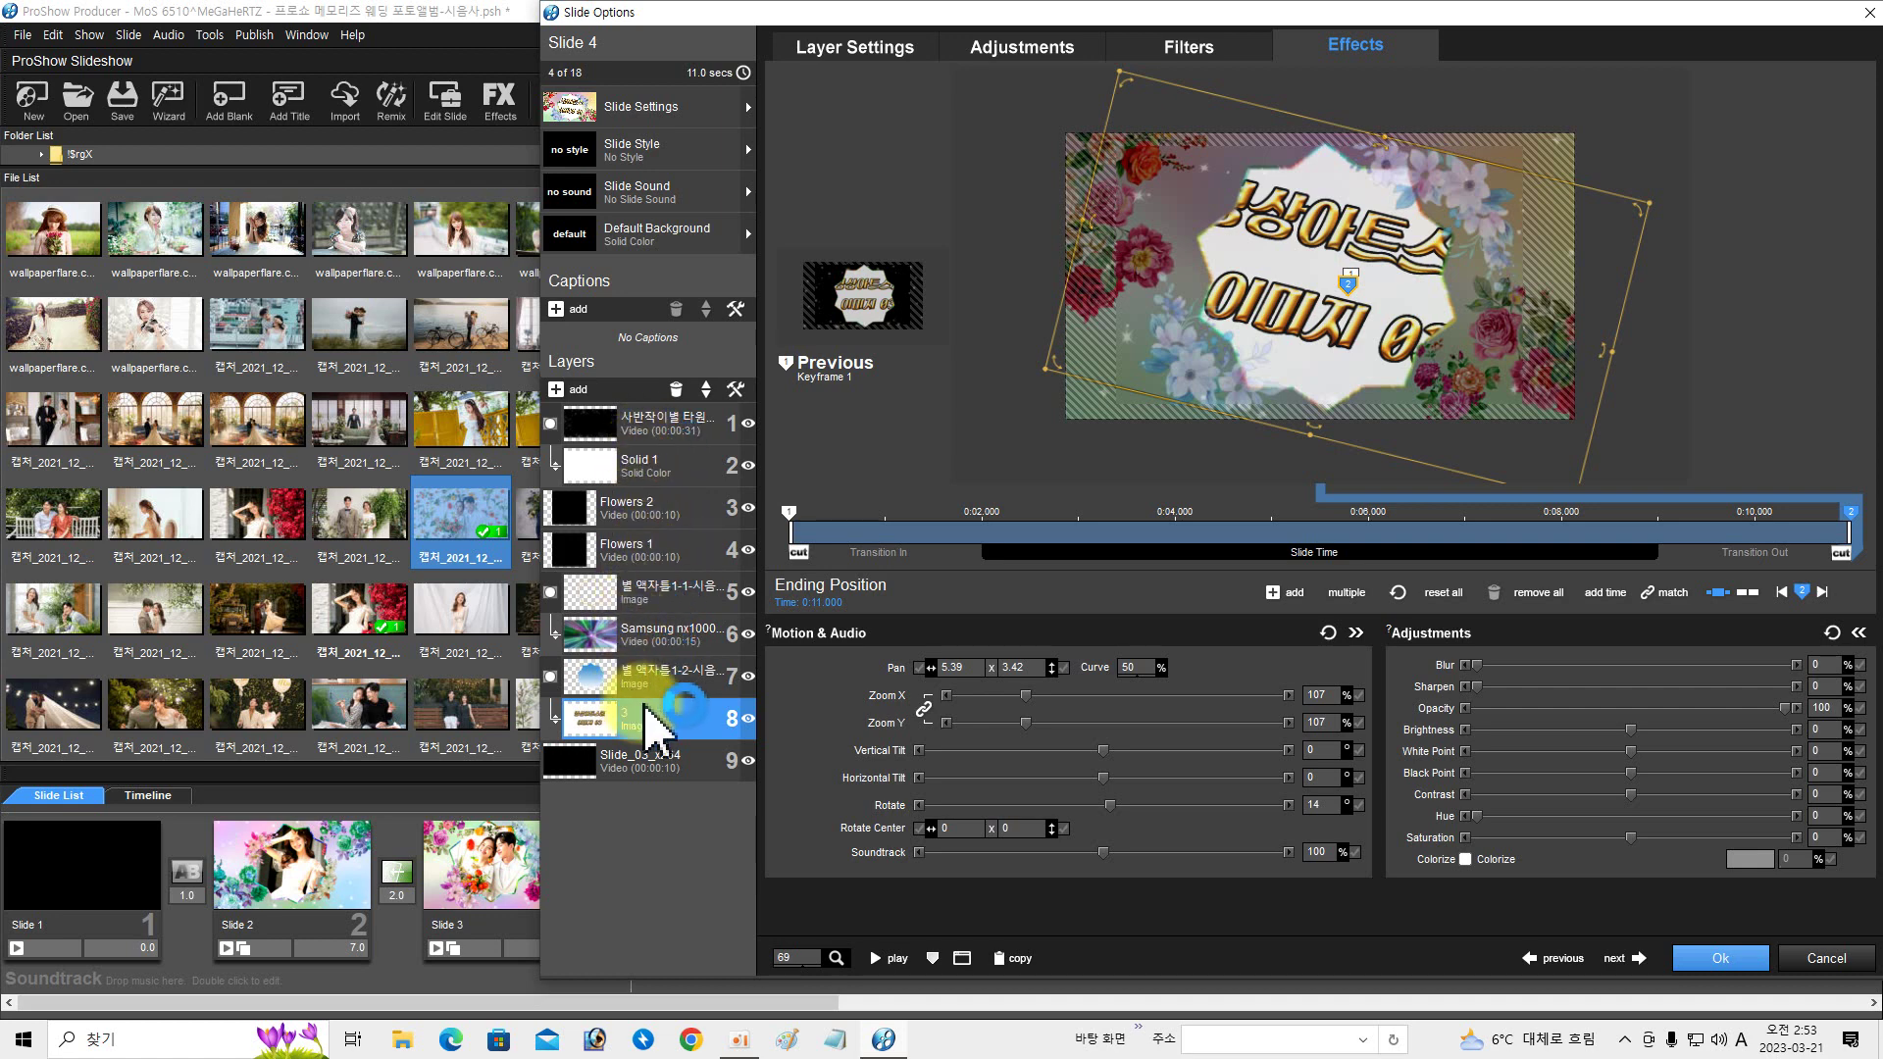
{"action": "left_click_drag", "start_coordinate": [291, 535], "coordinate": [608, 721]}
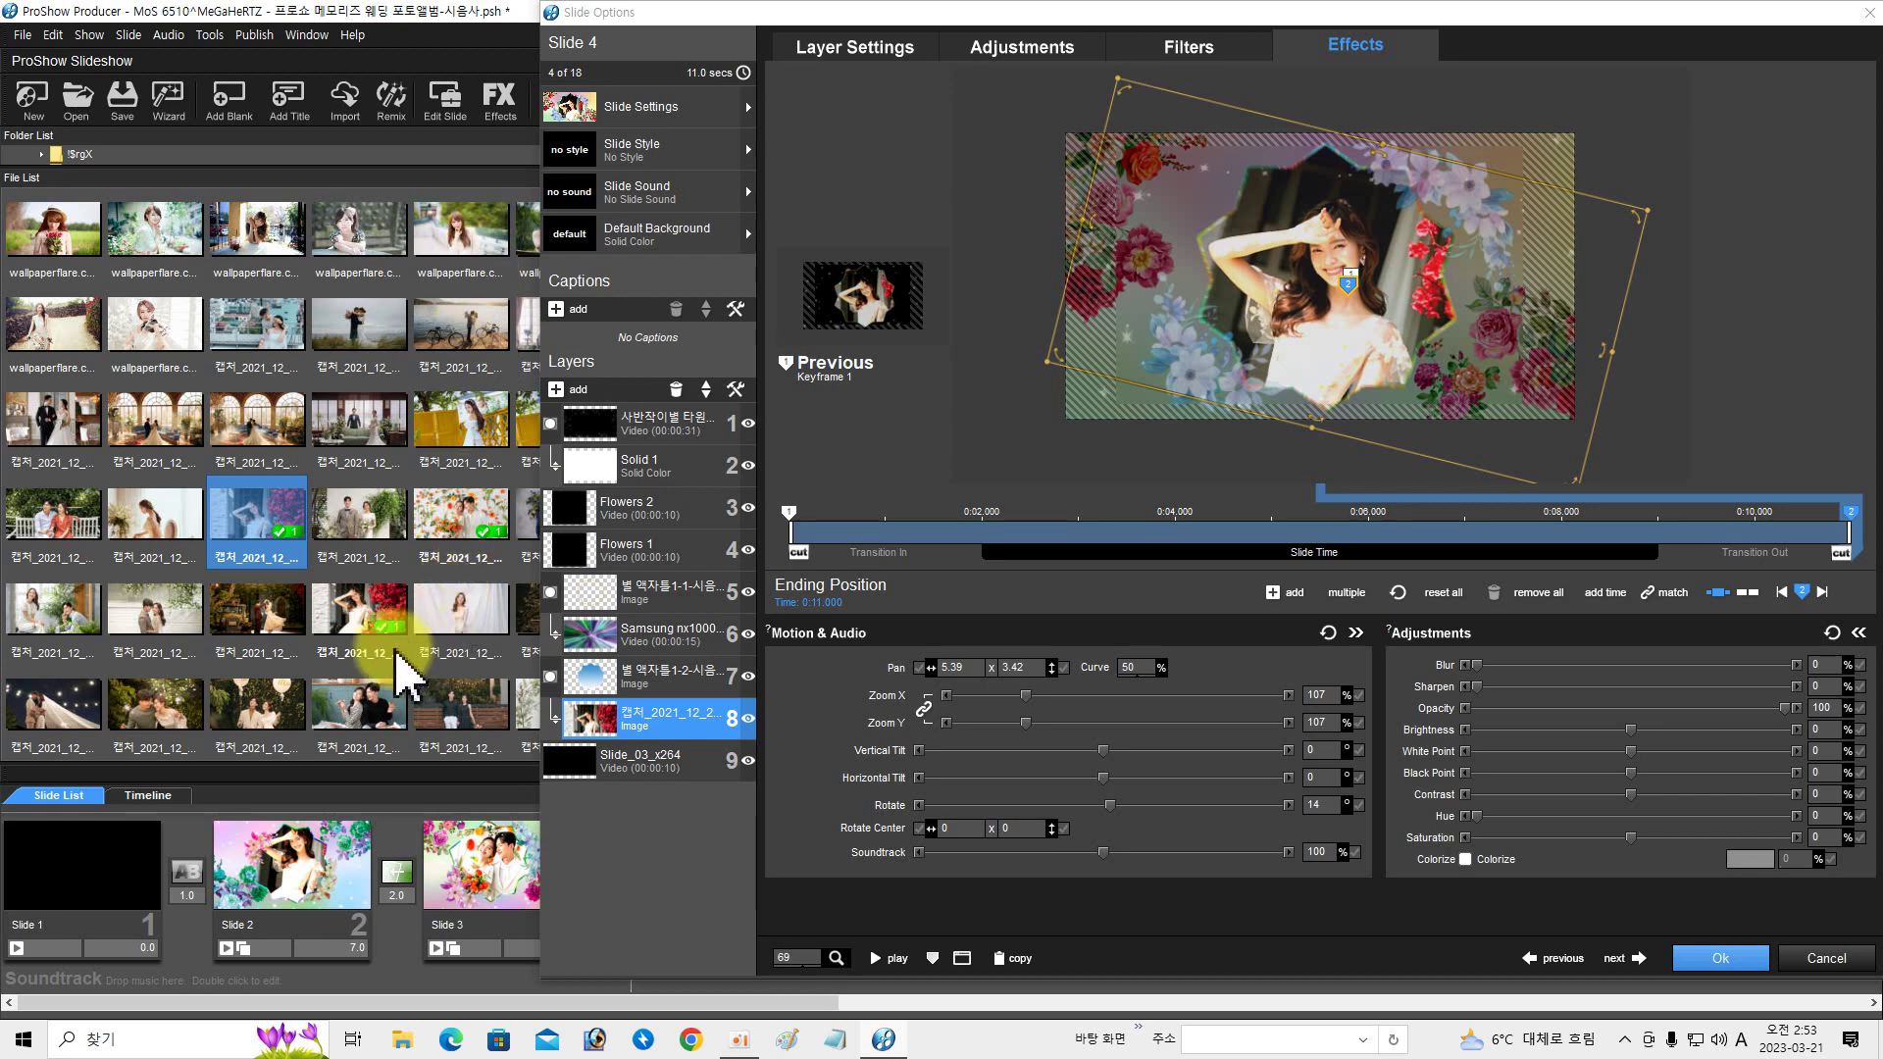
{"action": "left_click_drag", "start_coordinate": [358, 721], "coordinate": [618, 721]}
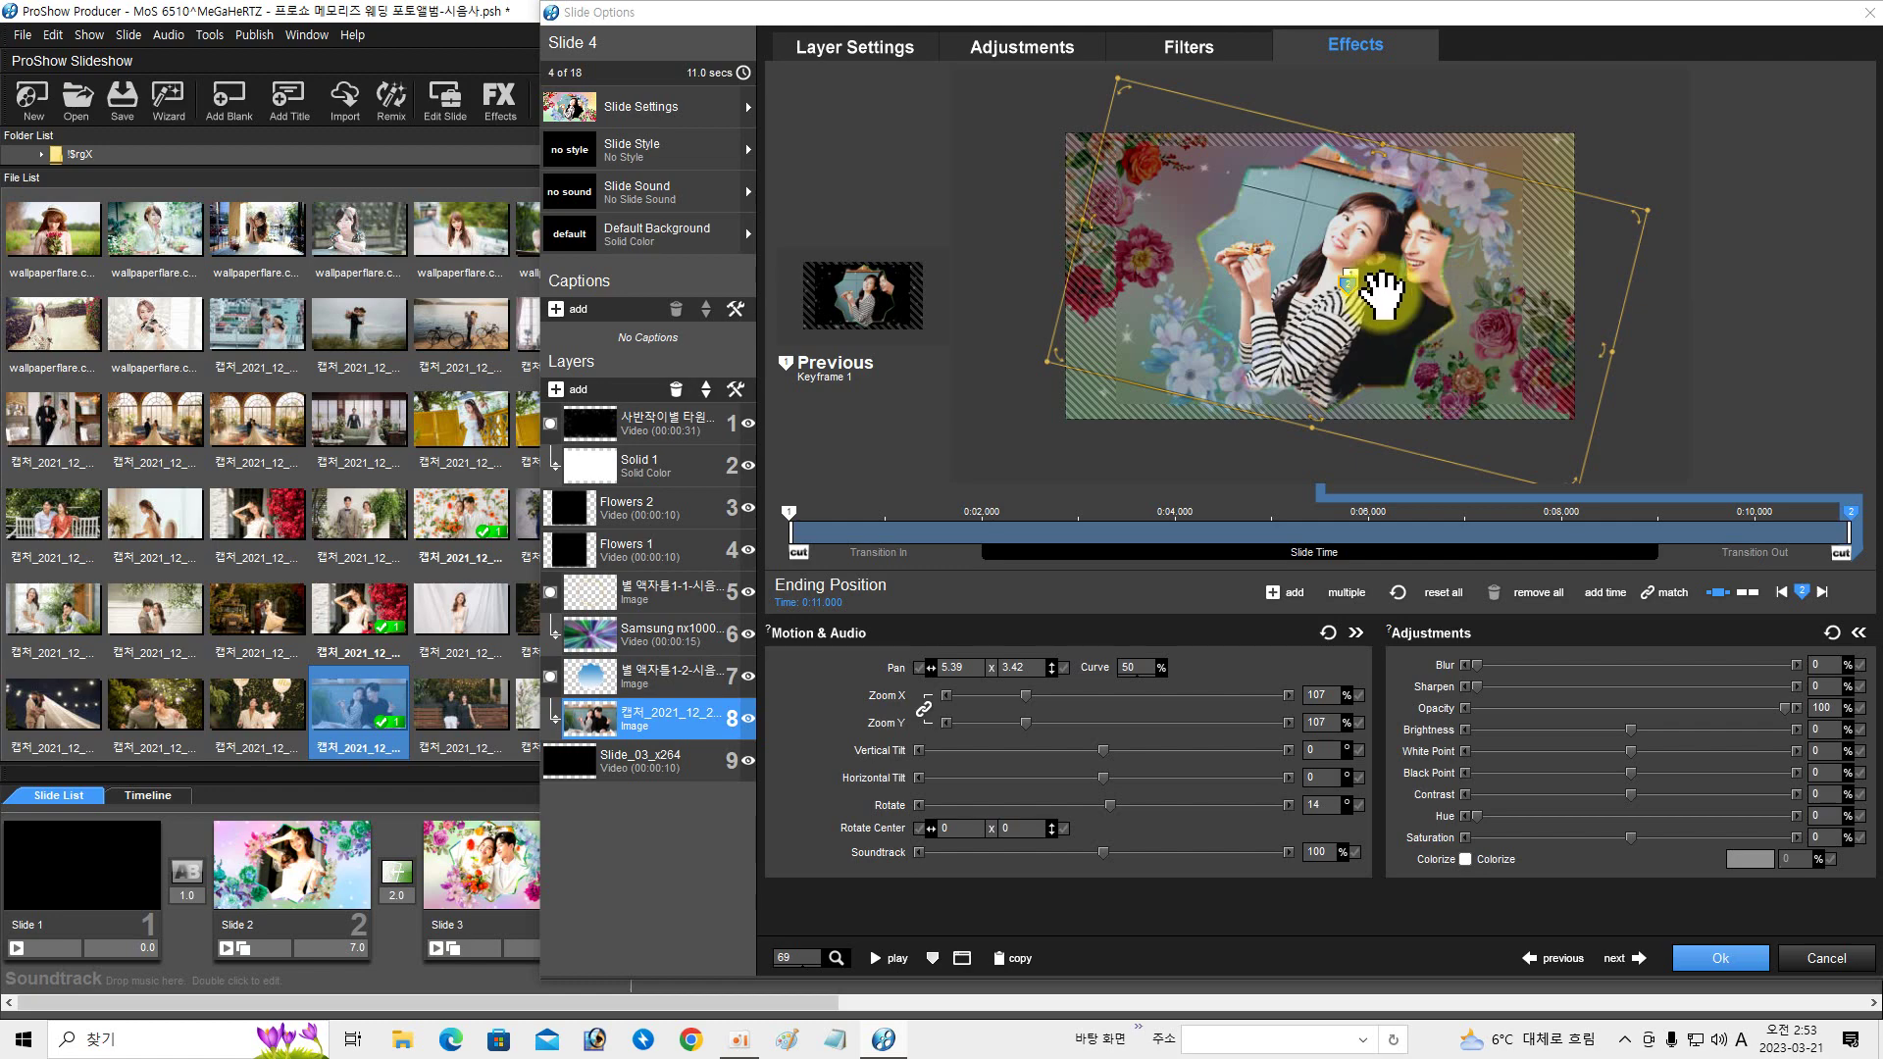
- Crop slide 4's couple photo to about 838 x 651 px, from 309 to 1147 horizontally and 3 to 654 vertically
{"action": "left_click", "coordinate": [1040, 49]}
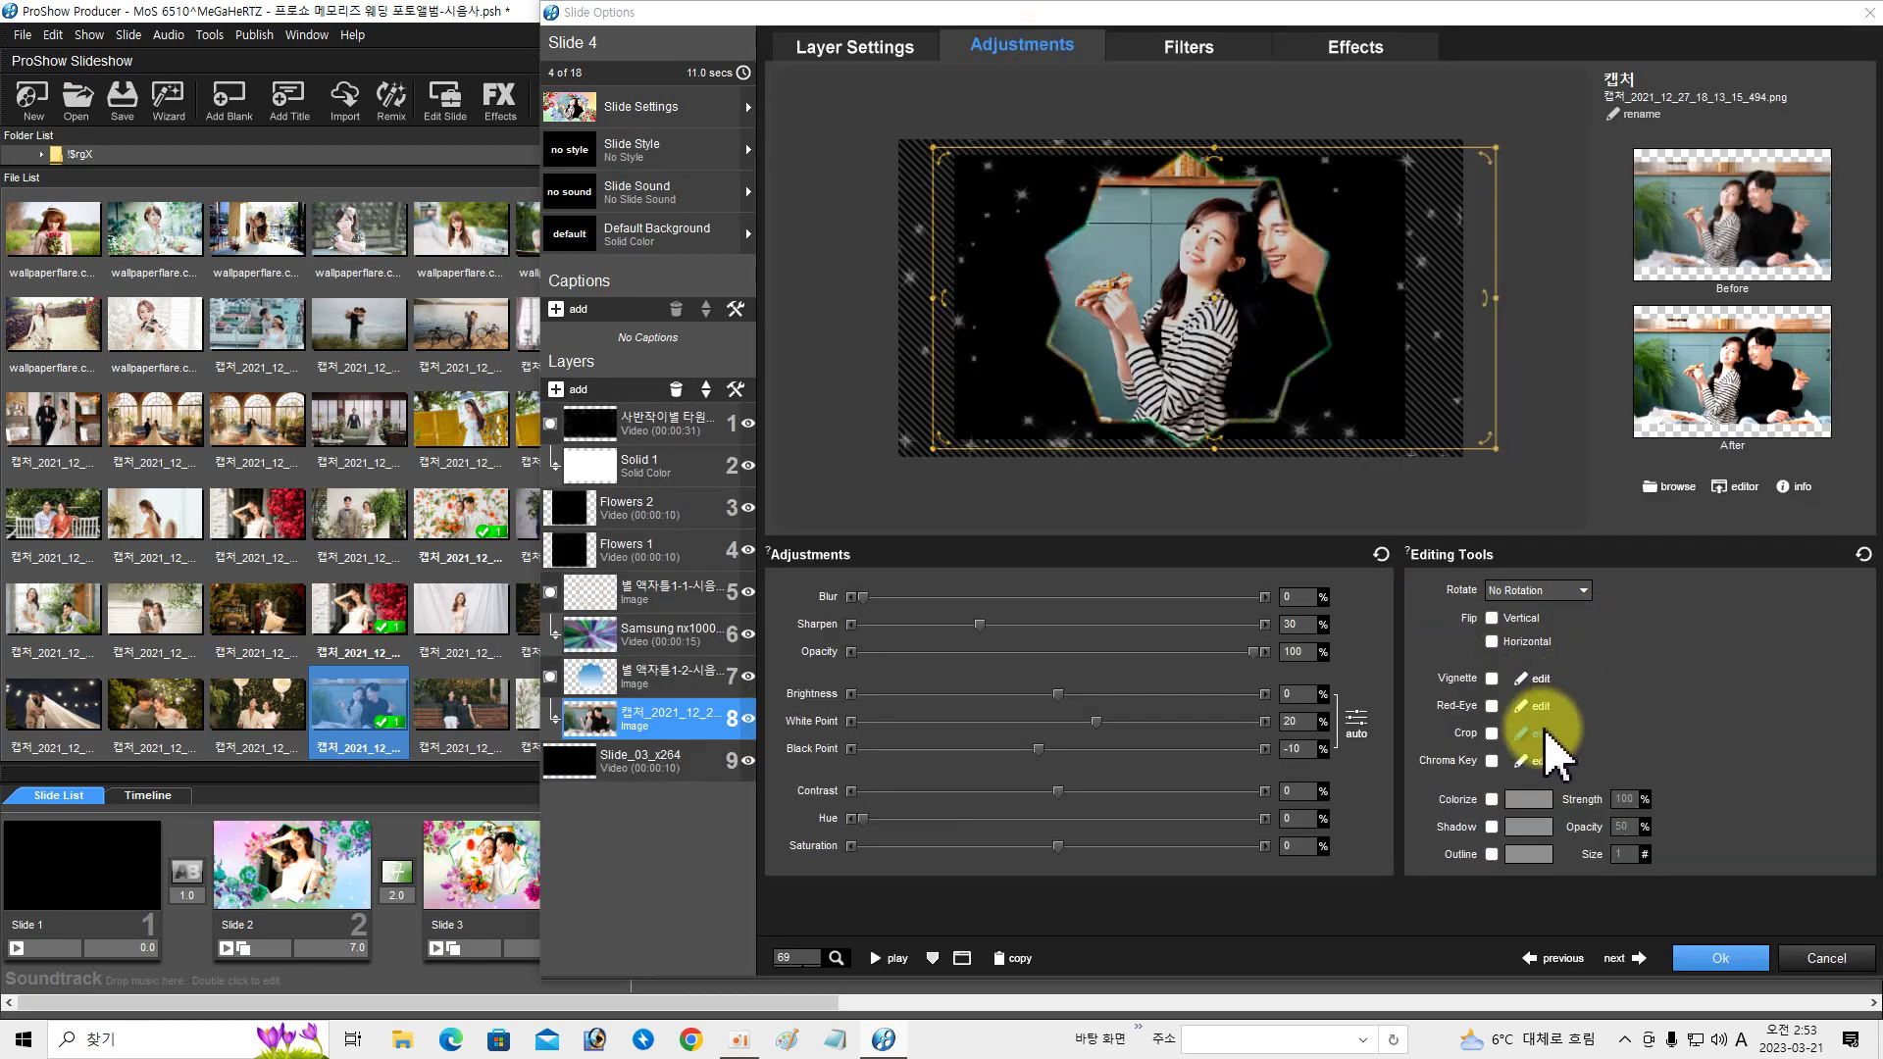
{"action": "left_click", "coordinate": [1547, 735]}
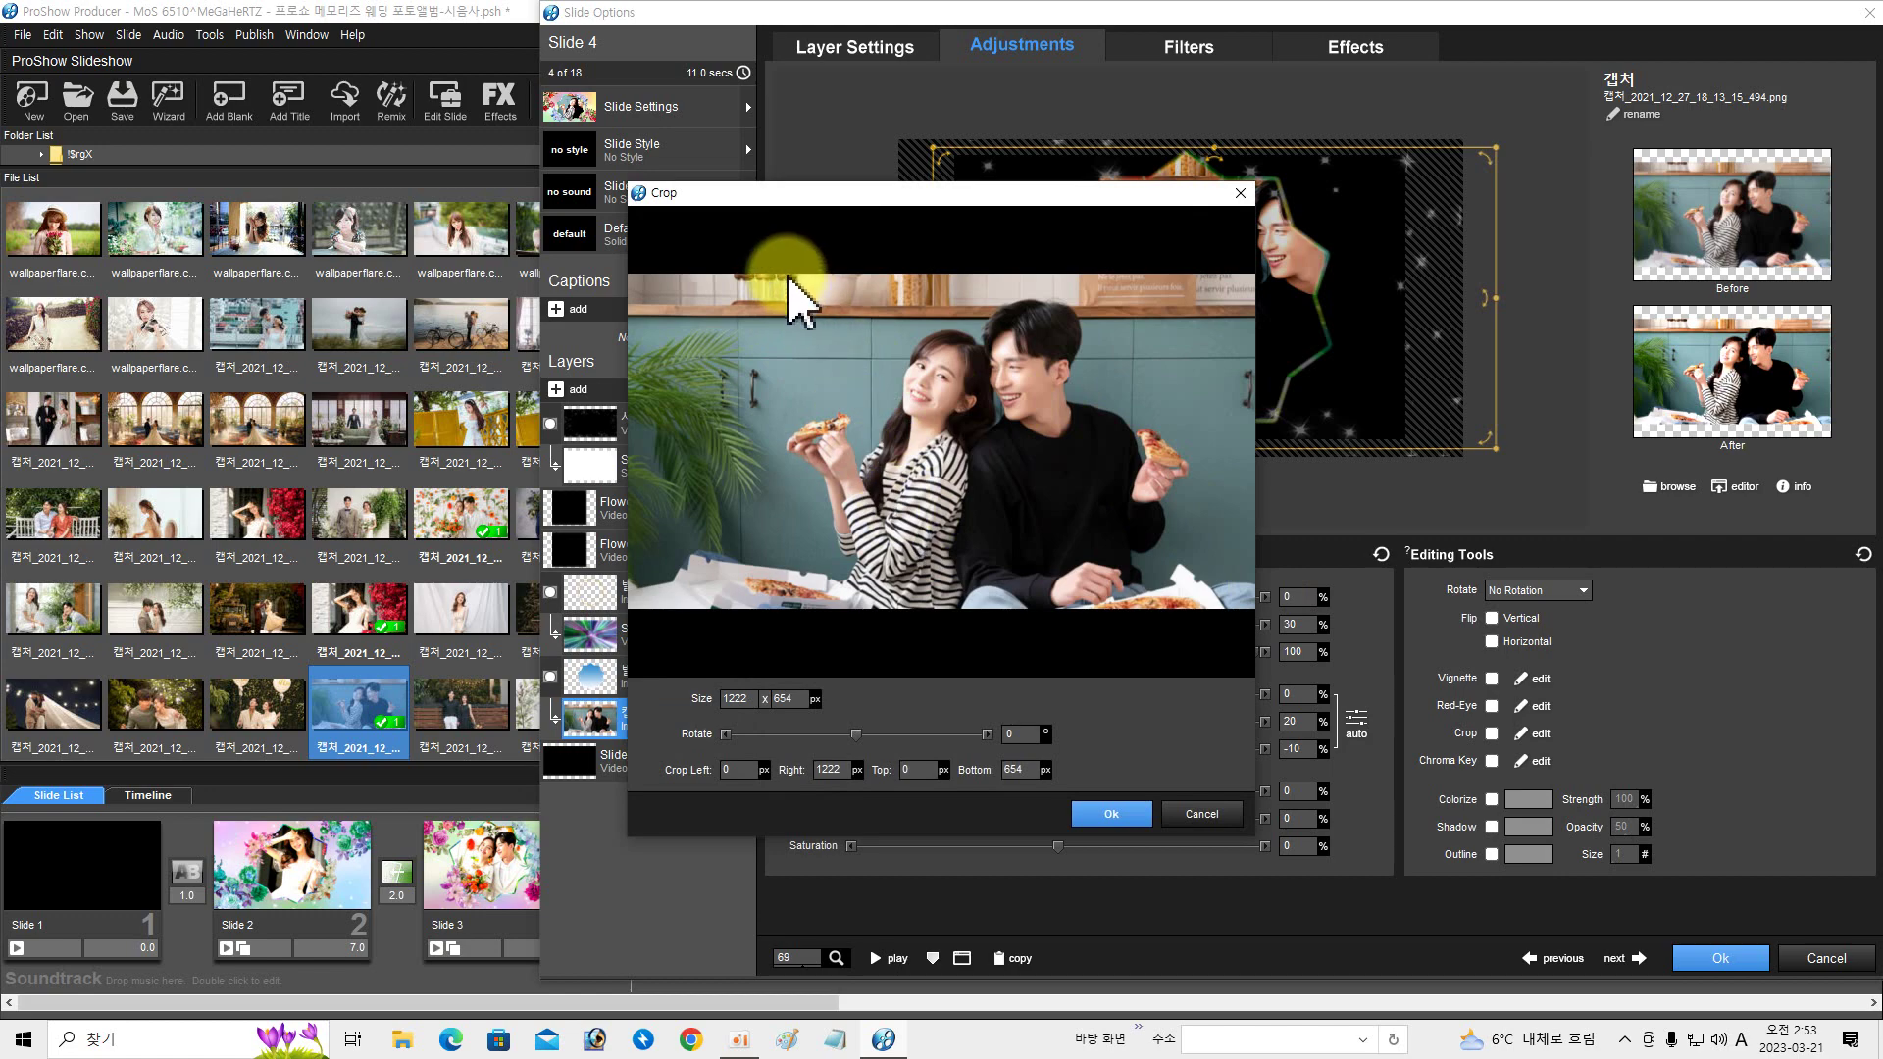
{"action": "left_click_drag", "start_coordinate": [791, 279], "coordinate": [1216, 640]}
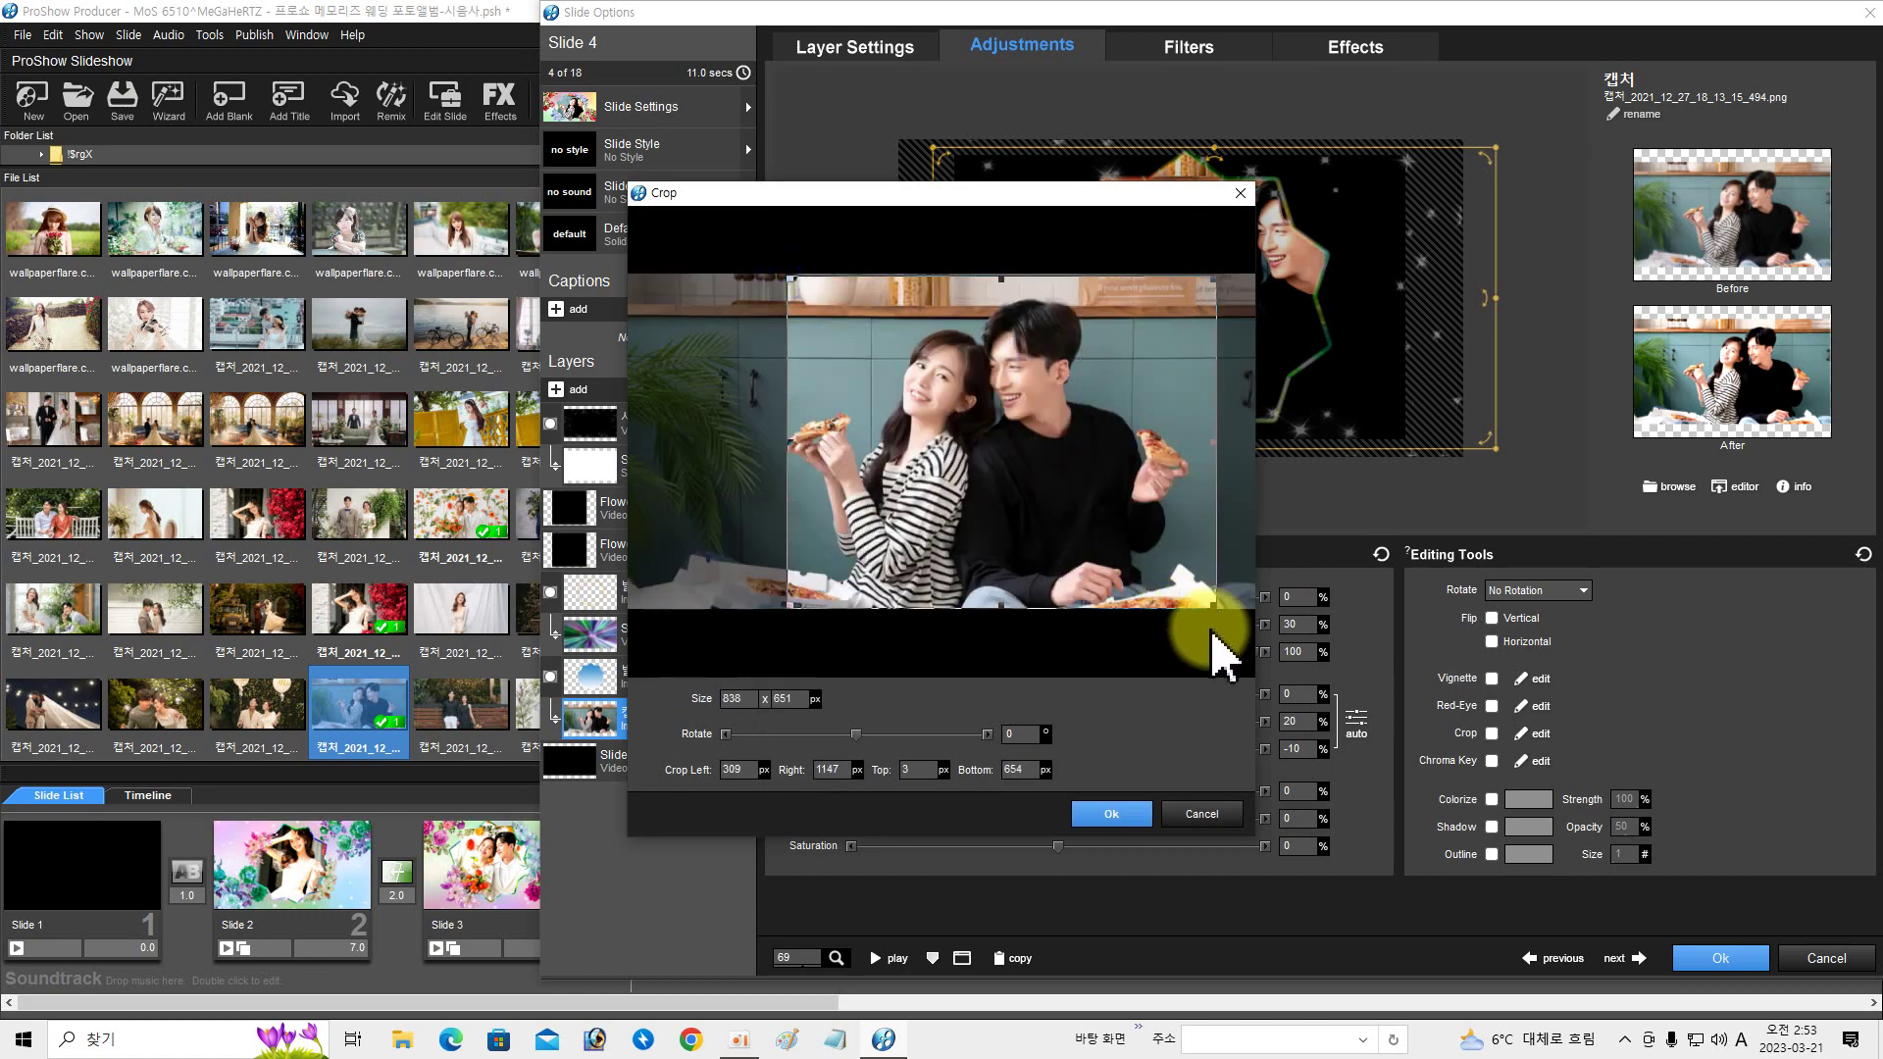
{"action": "left_click", "coordinate": [1111, 814]}
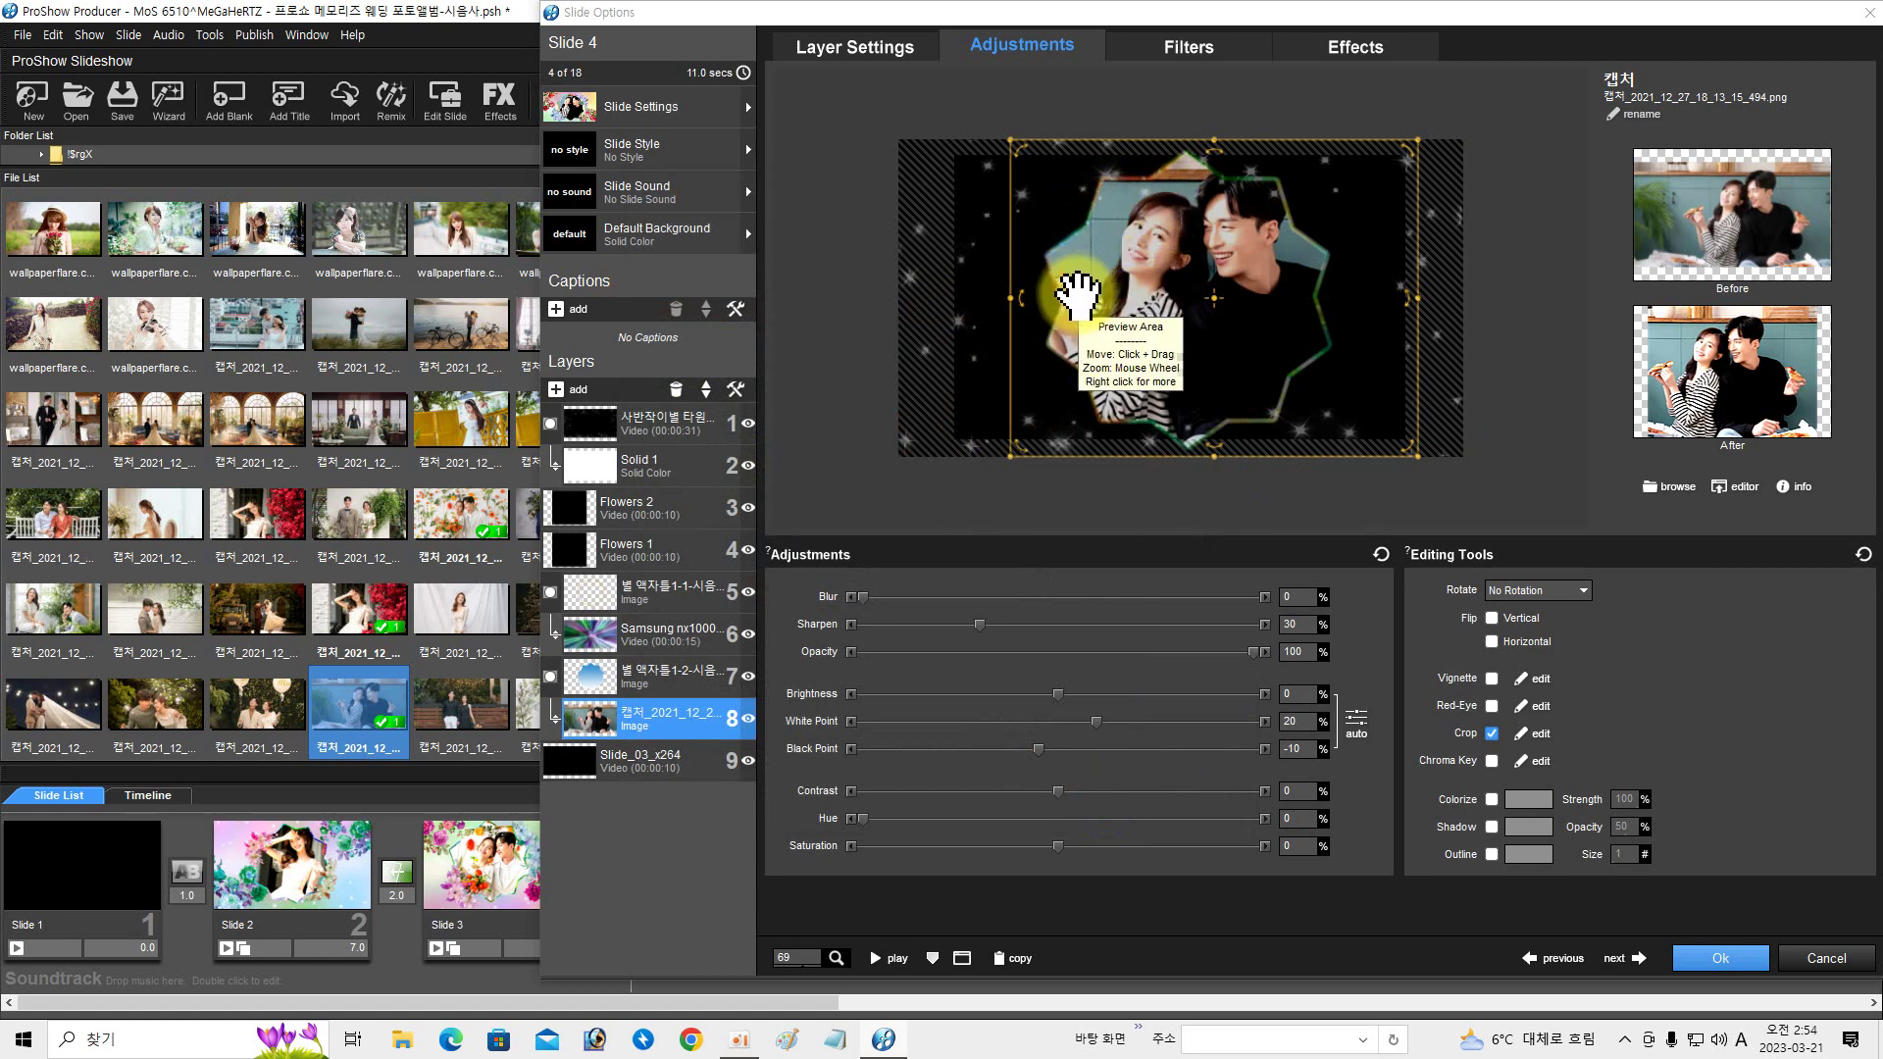
- Rotate slide 4's couple photo to about -20° at the ending keyframe and preview part of the motion
{"action": "left_click", "coordinate": [1343, 51]}
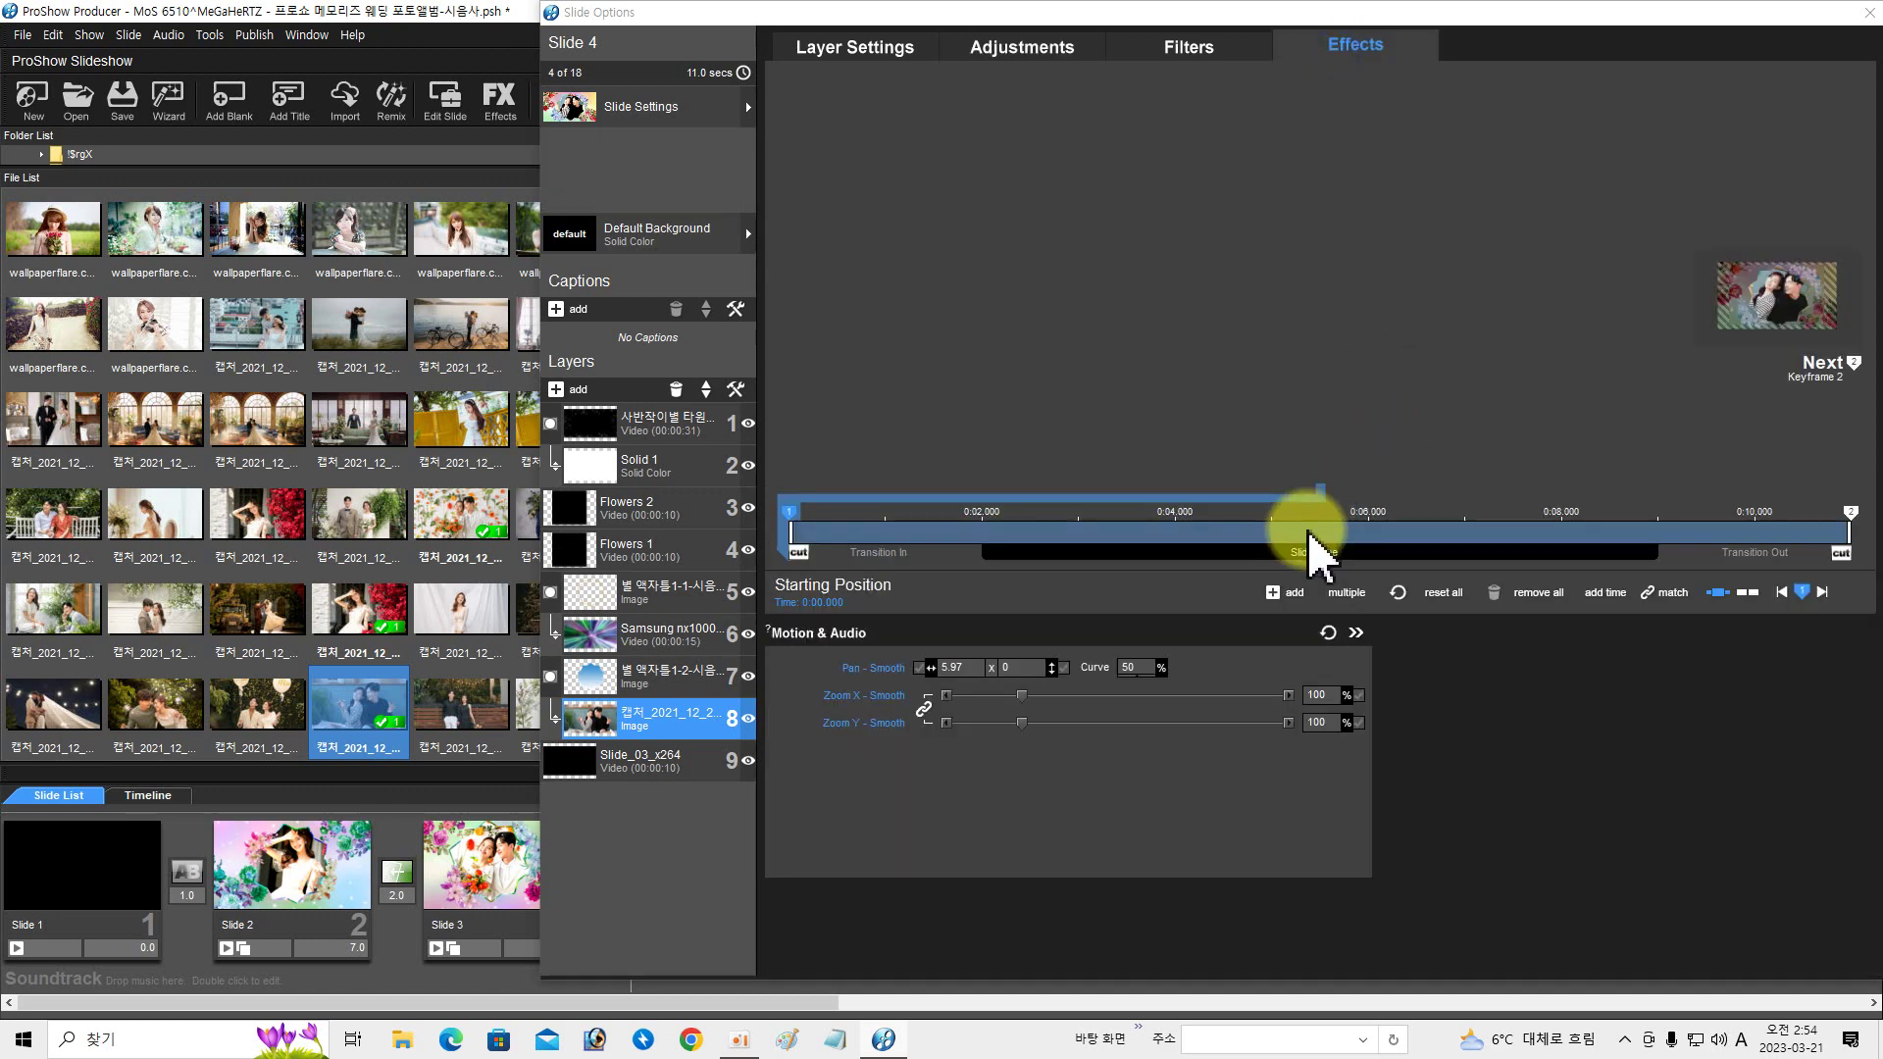
{"action": "left_click", "coordinate": [1851, 513]}
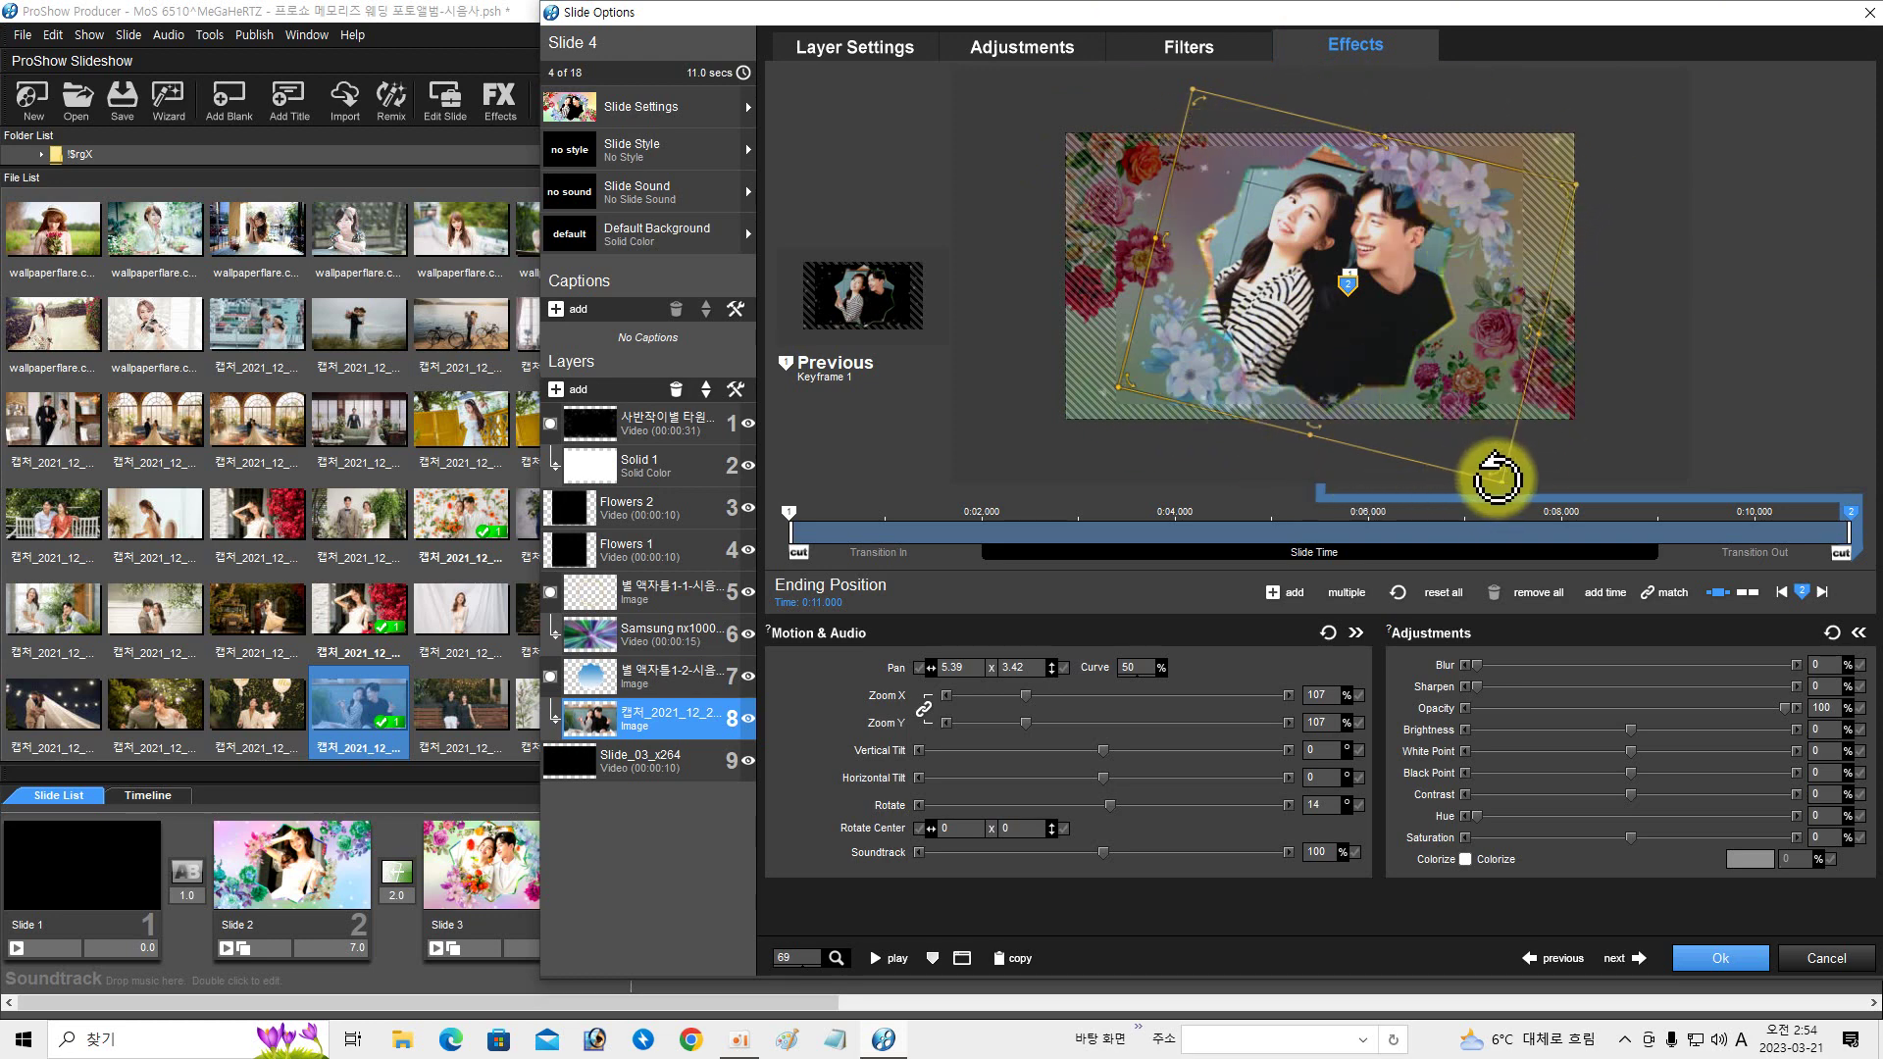
{"action": "left_click_drag", "start_coordinate": [1497, 478], "coordinate": [1497, 337]}
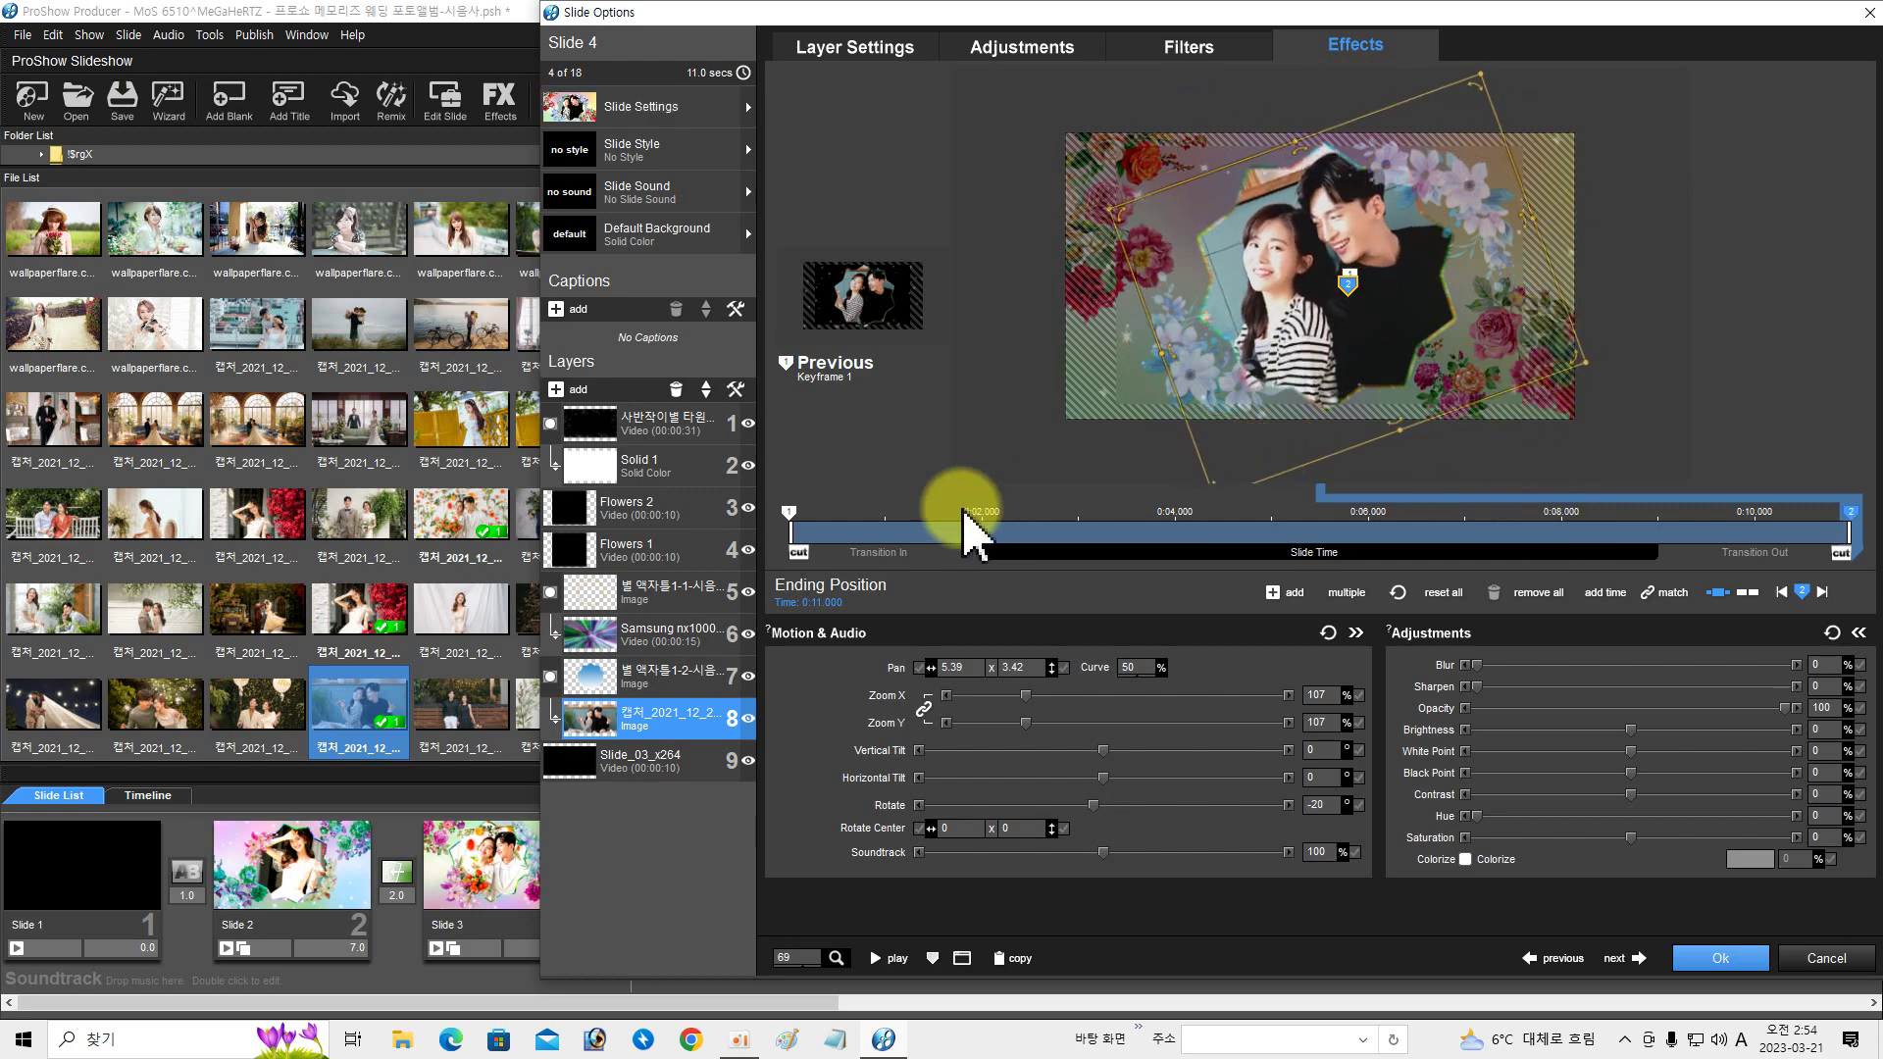
{"action": "left_click_drag", "start_coordinate": [1047, 551], "coordinate": [1516, 540]}
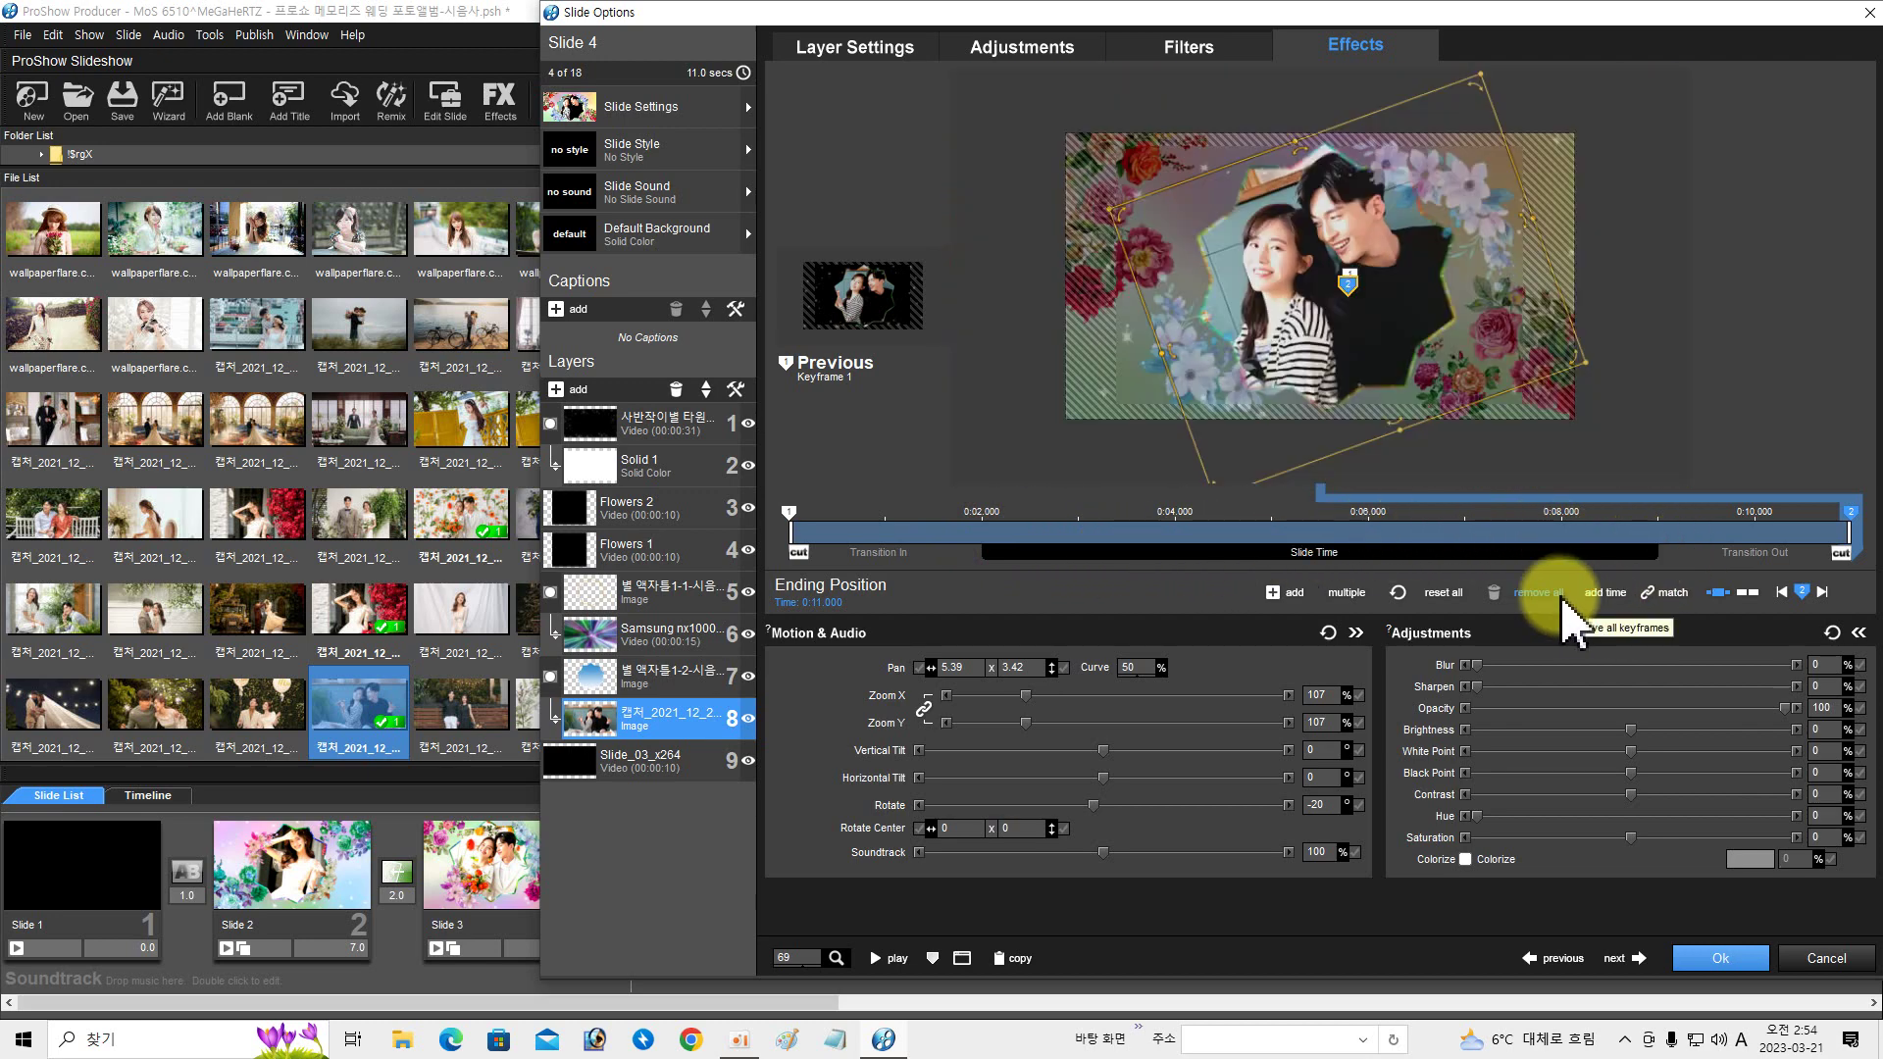
- Set the hue of slide 4's layer 6 light-burst video to 40% to recolor the star frame's border
{"action": "left_click", "coordinate": [662, 633]}
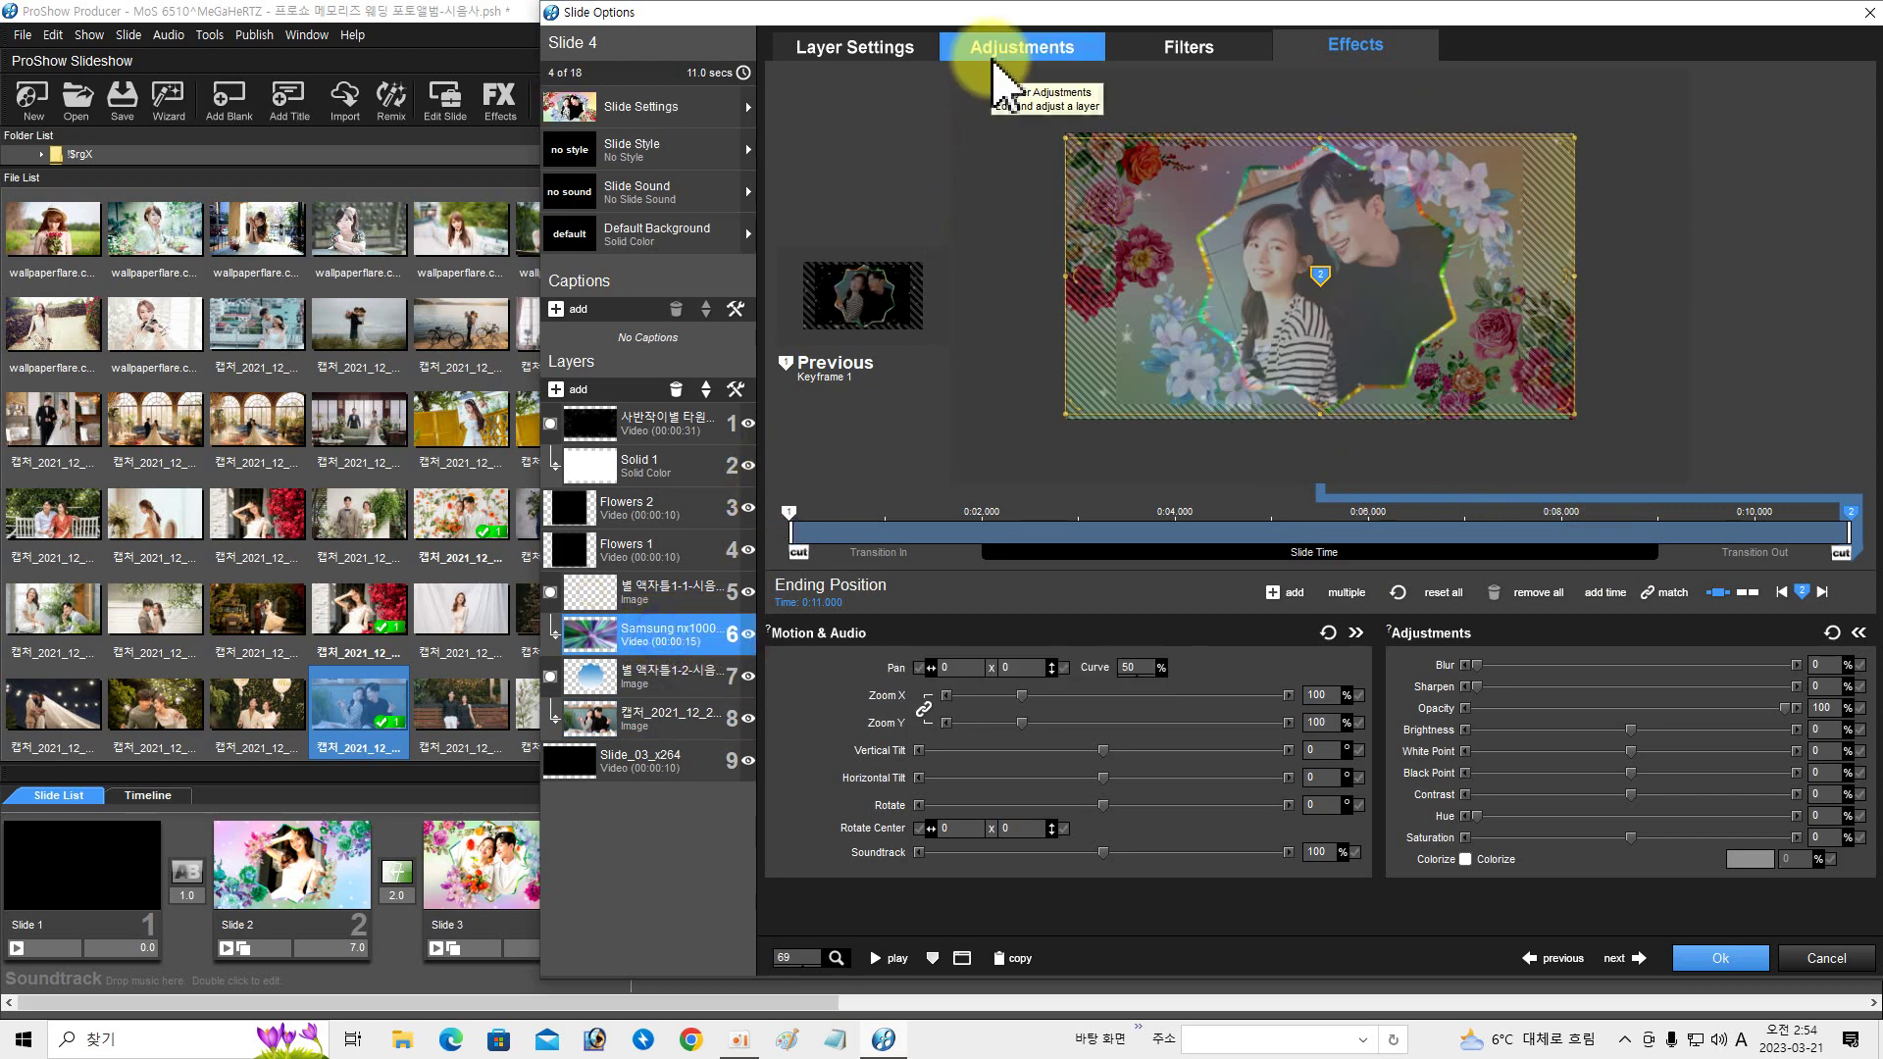
{"action": "left_click", "coordinate": [1020, 47]}
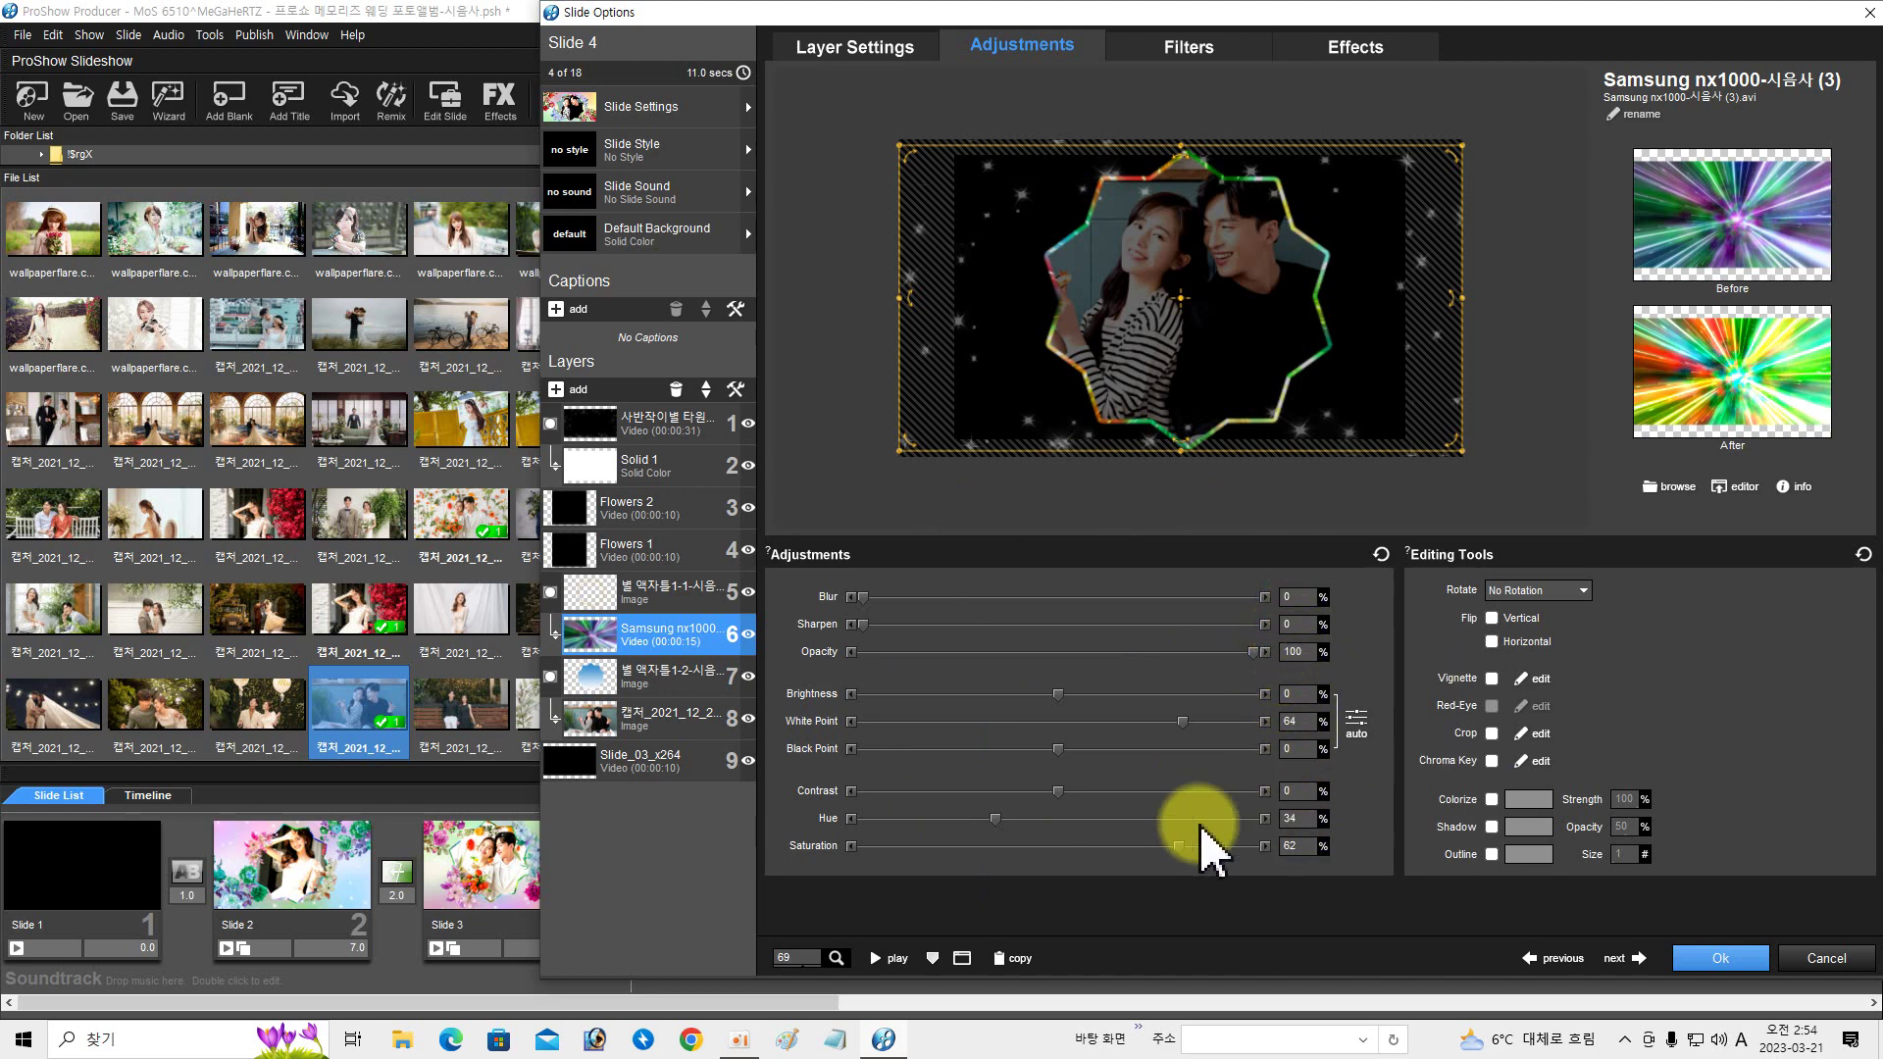
{"action": "left_click_drag", "start_coordinate": [997, 820], "coordinate": [989, 820]}
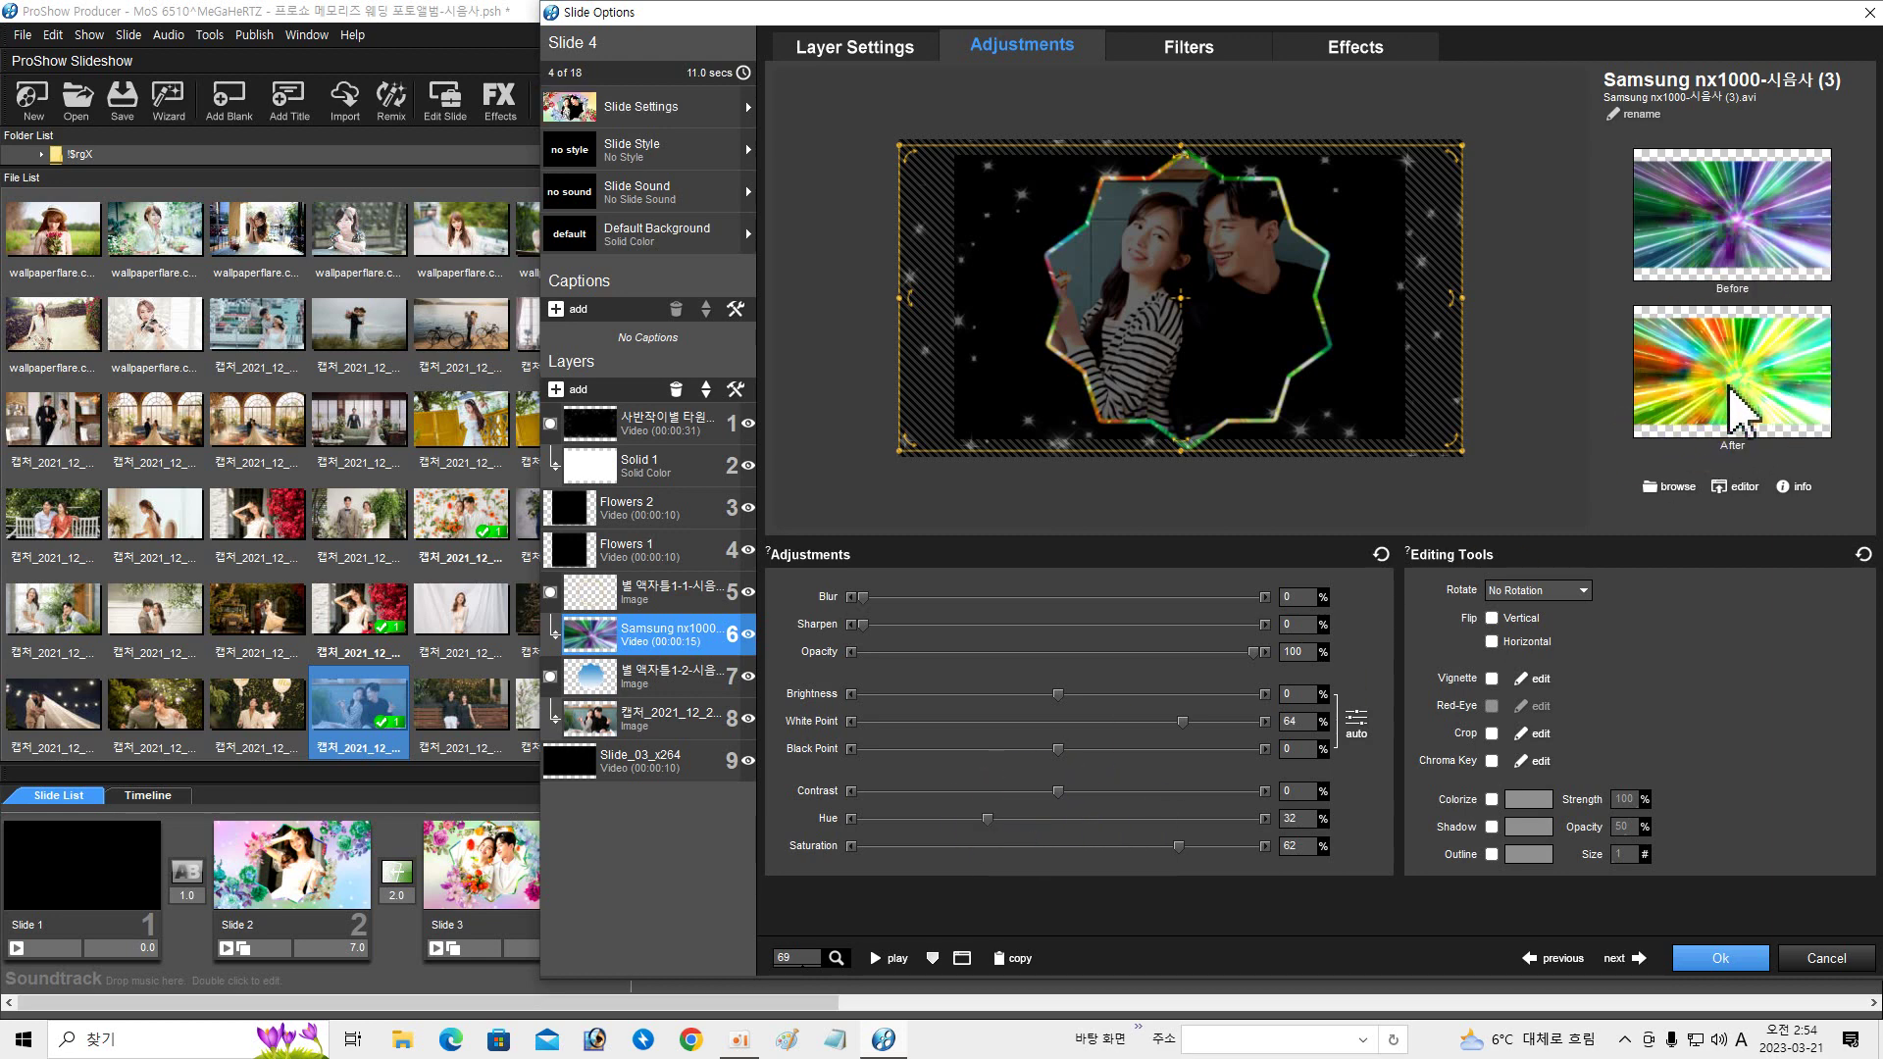
{"action": "left_click_drag", "start_coordinate": [1003, 819], "coordinate": [1255, 820]}
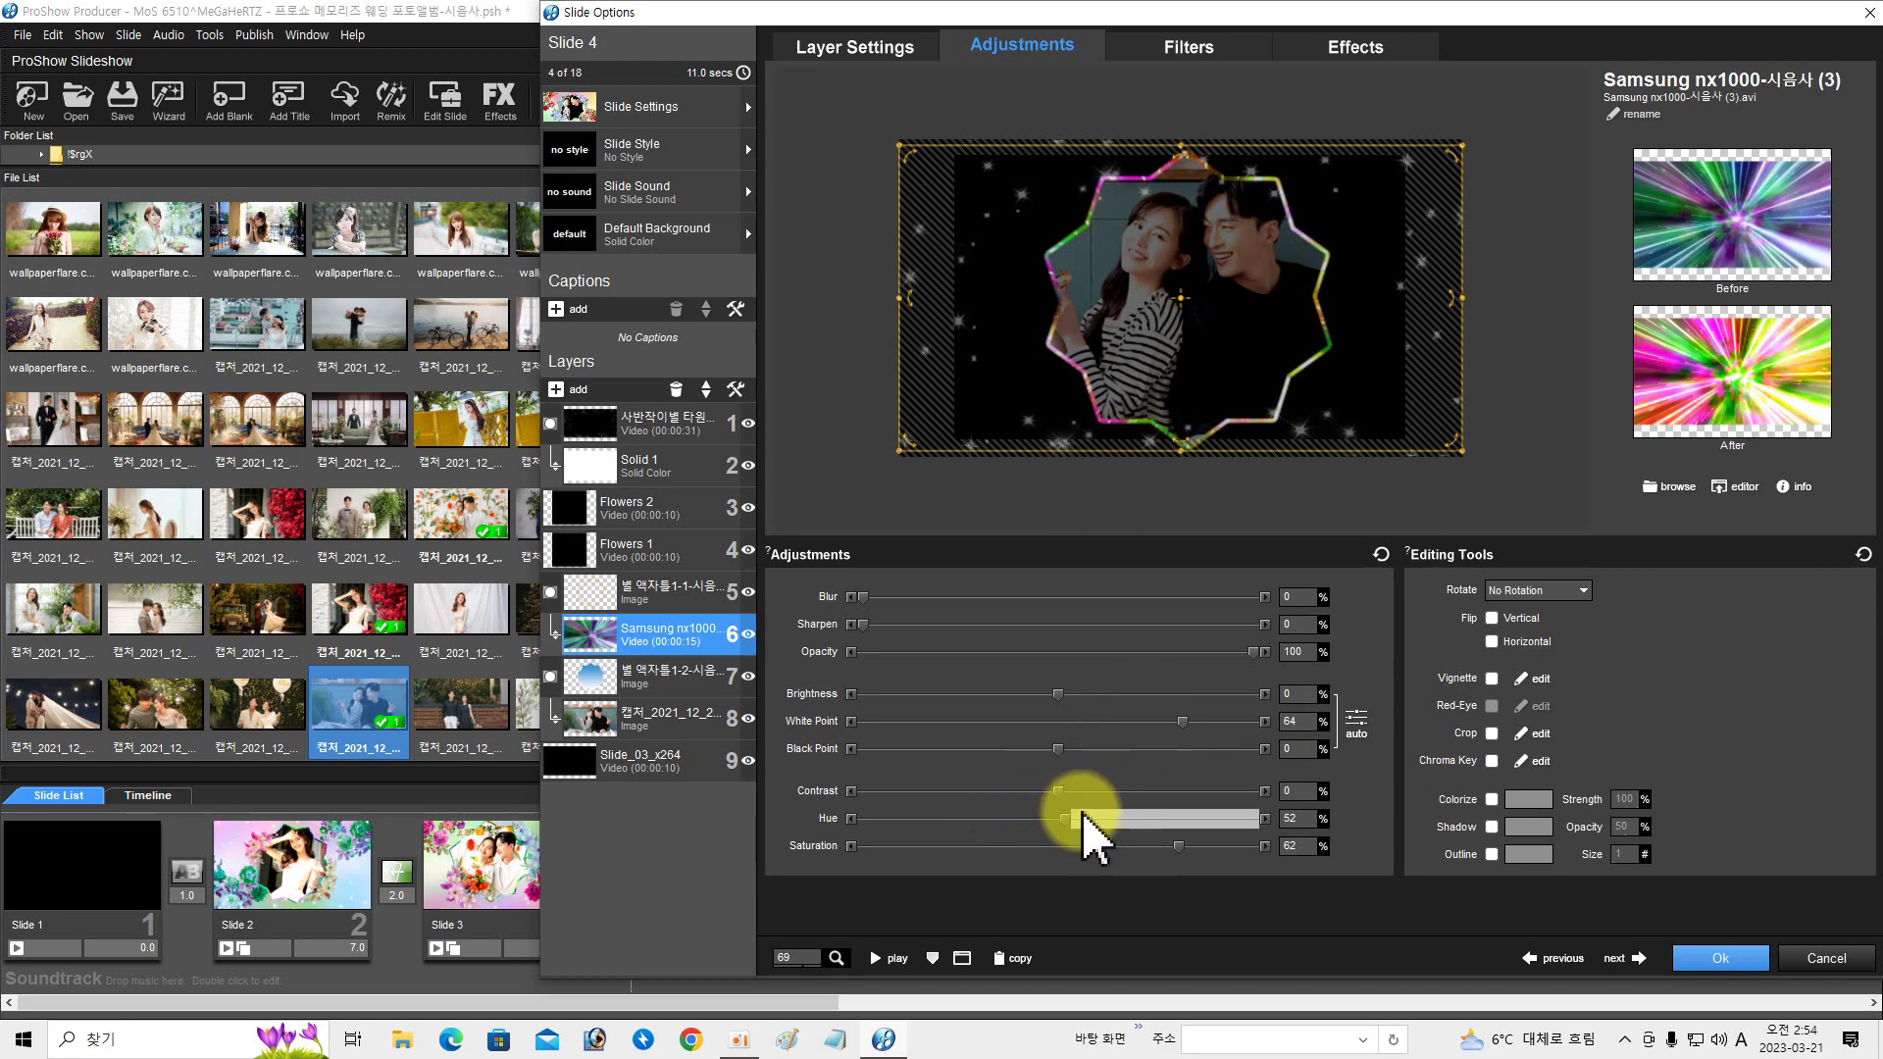
{"action": "left_click", "coordinate": [1020, 819]}
{"action": "left_click_drag", "start_coordinate": [1139, 820], "coordinate": [1027, 834]}
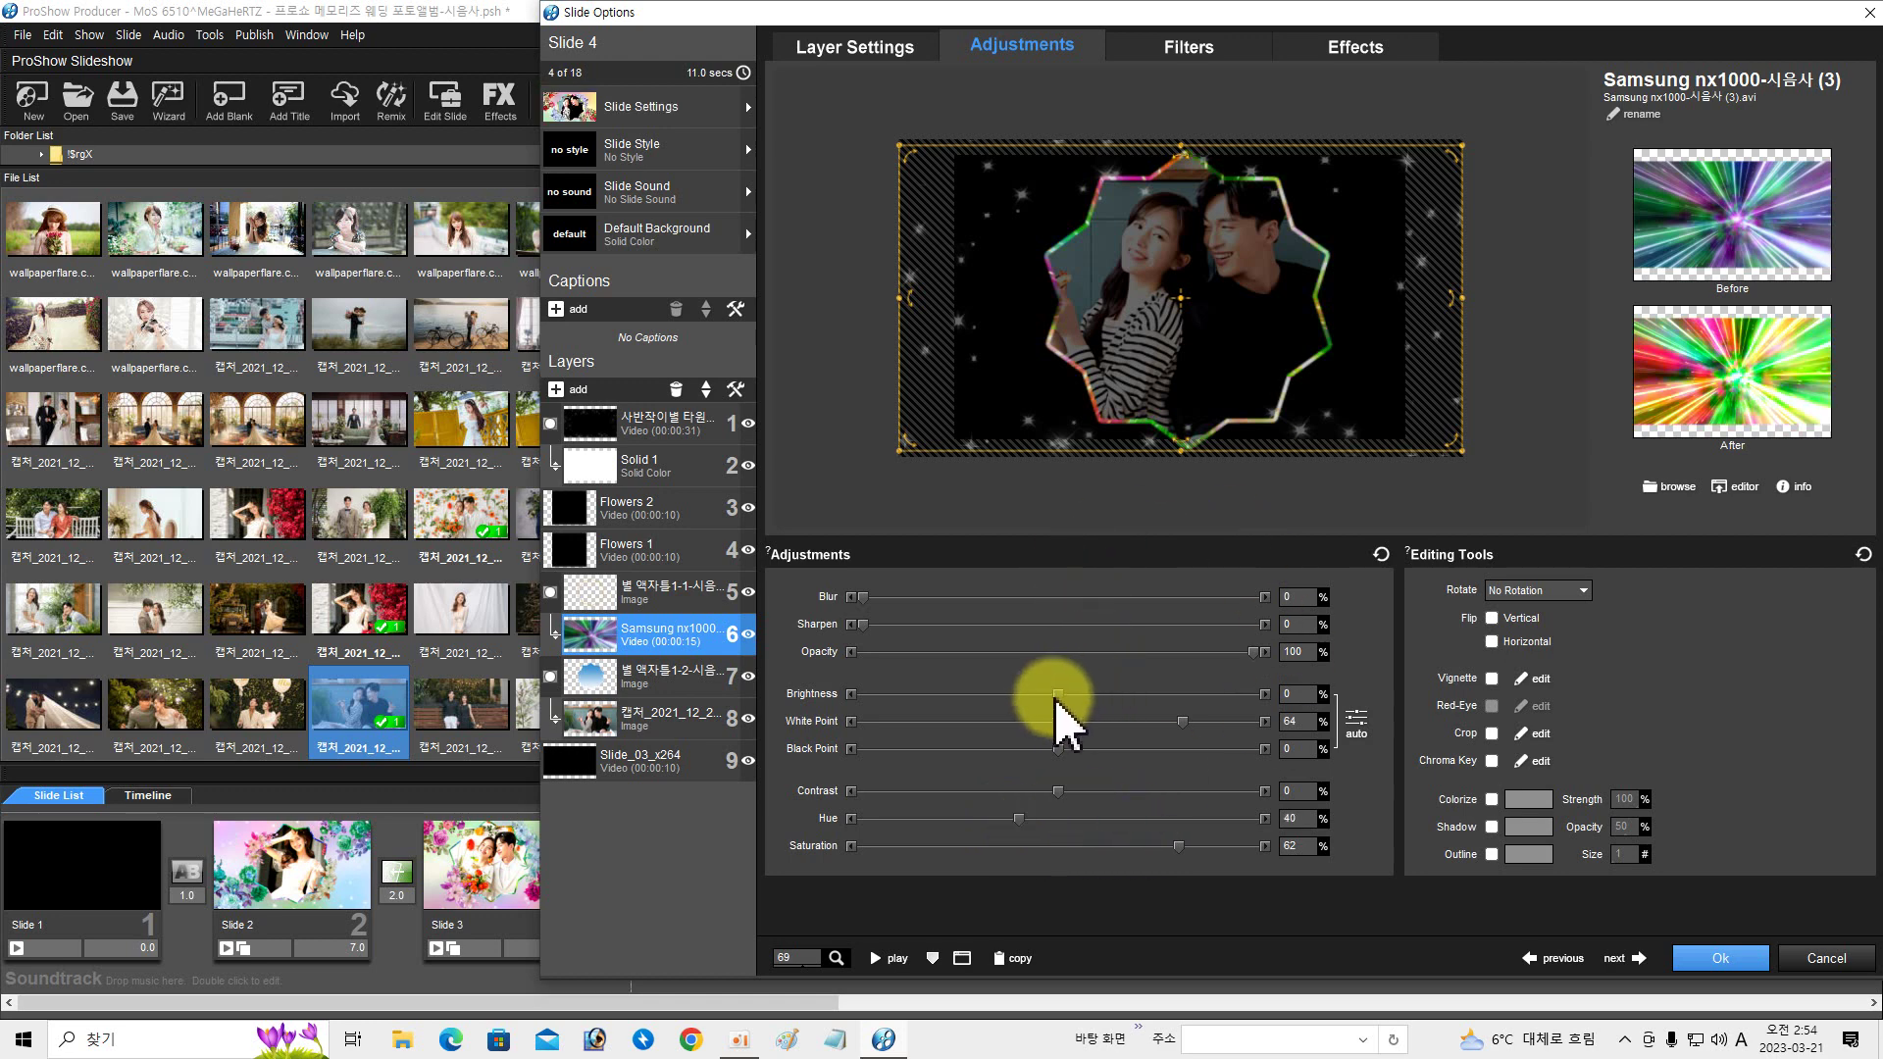
- Set the layer 6 video's brightness to -34% and saturation to 53%, and preview slide 4
{"action": "left_click_drag", "start_coordinate": [1056, 698], "coordinate": [991, 698]}
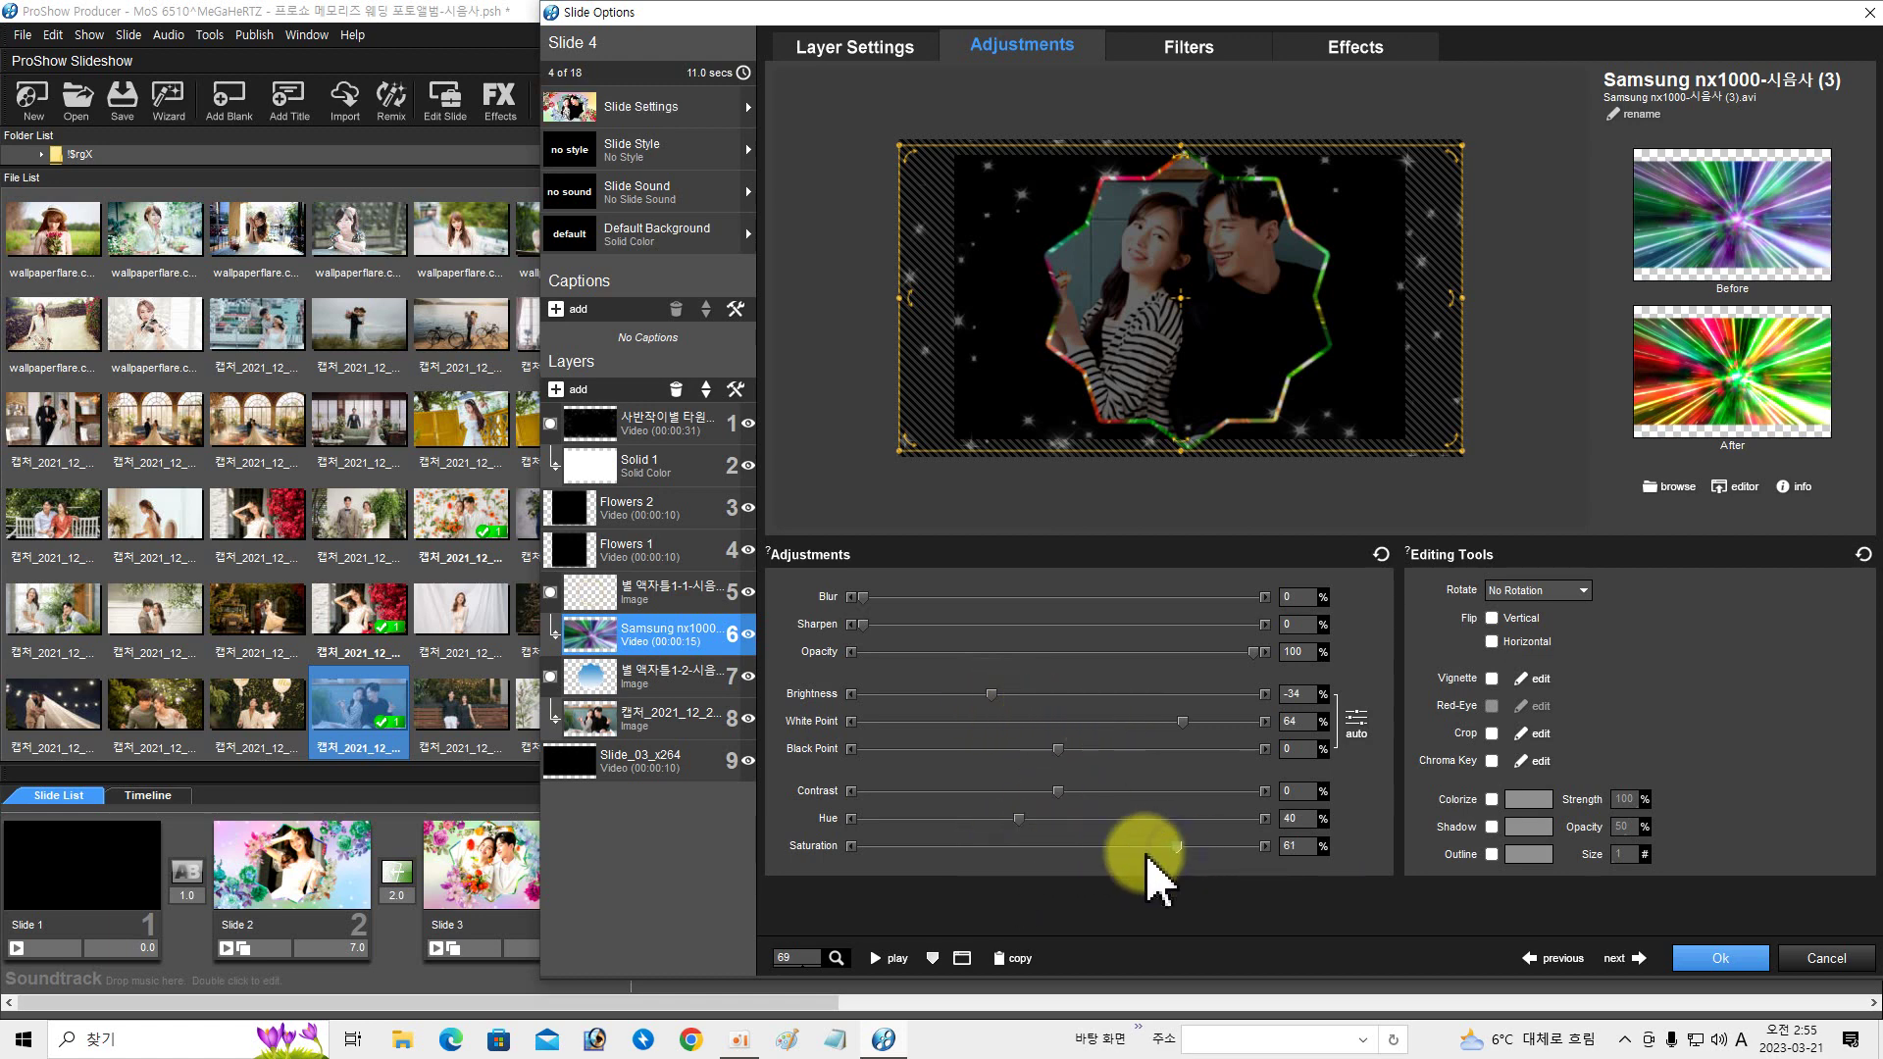
{"action": "left_click_drag", "start_coordinate": [1146, 858], "coordinate": [1046, 875]}
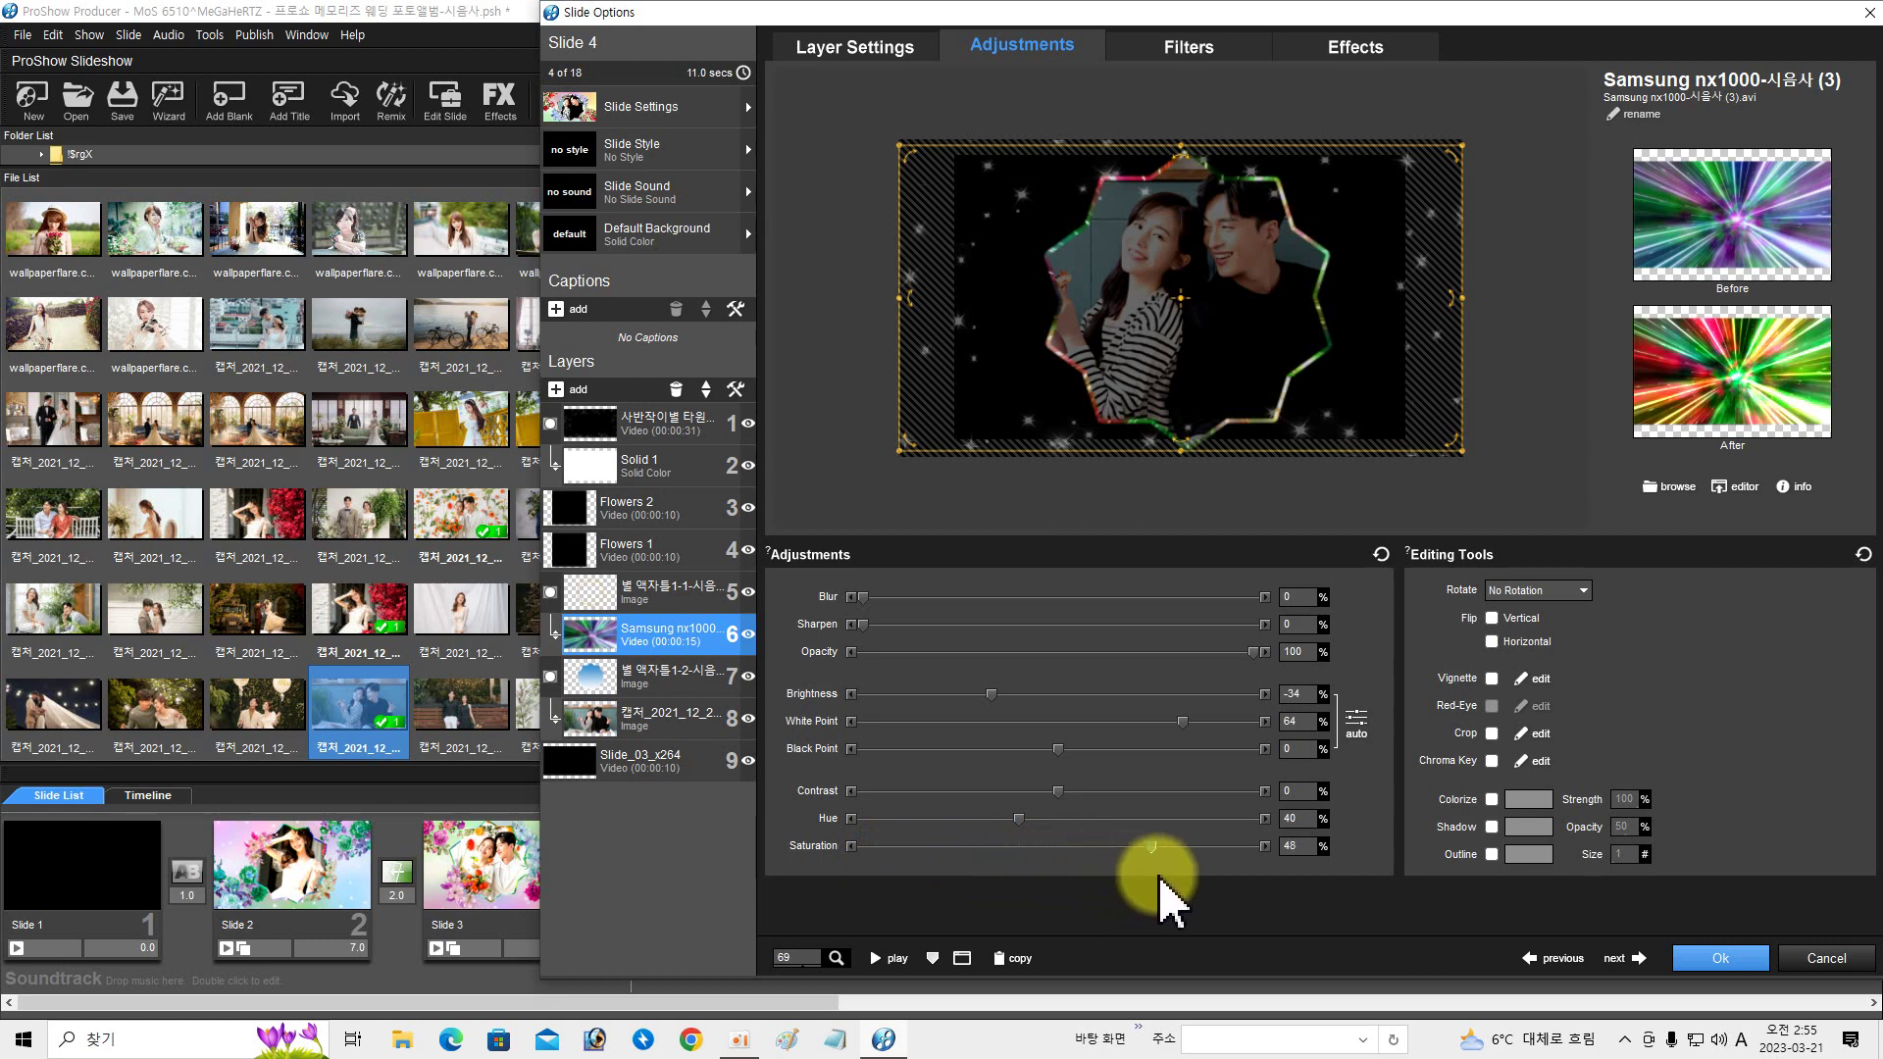
{"action": "left_click_drag", "start_coordinate": [1161, 875], "coordinate": [1170, 873]}
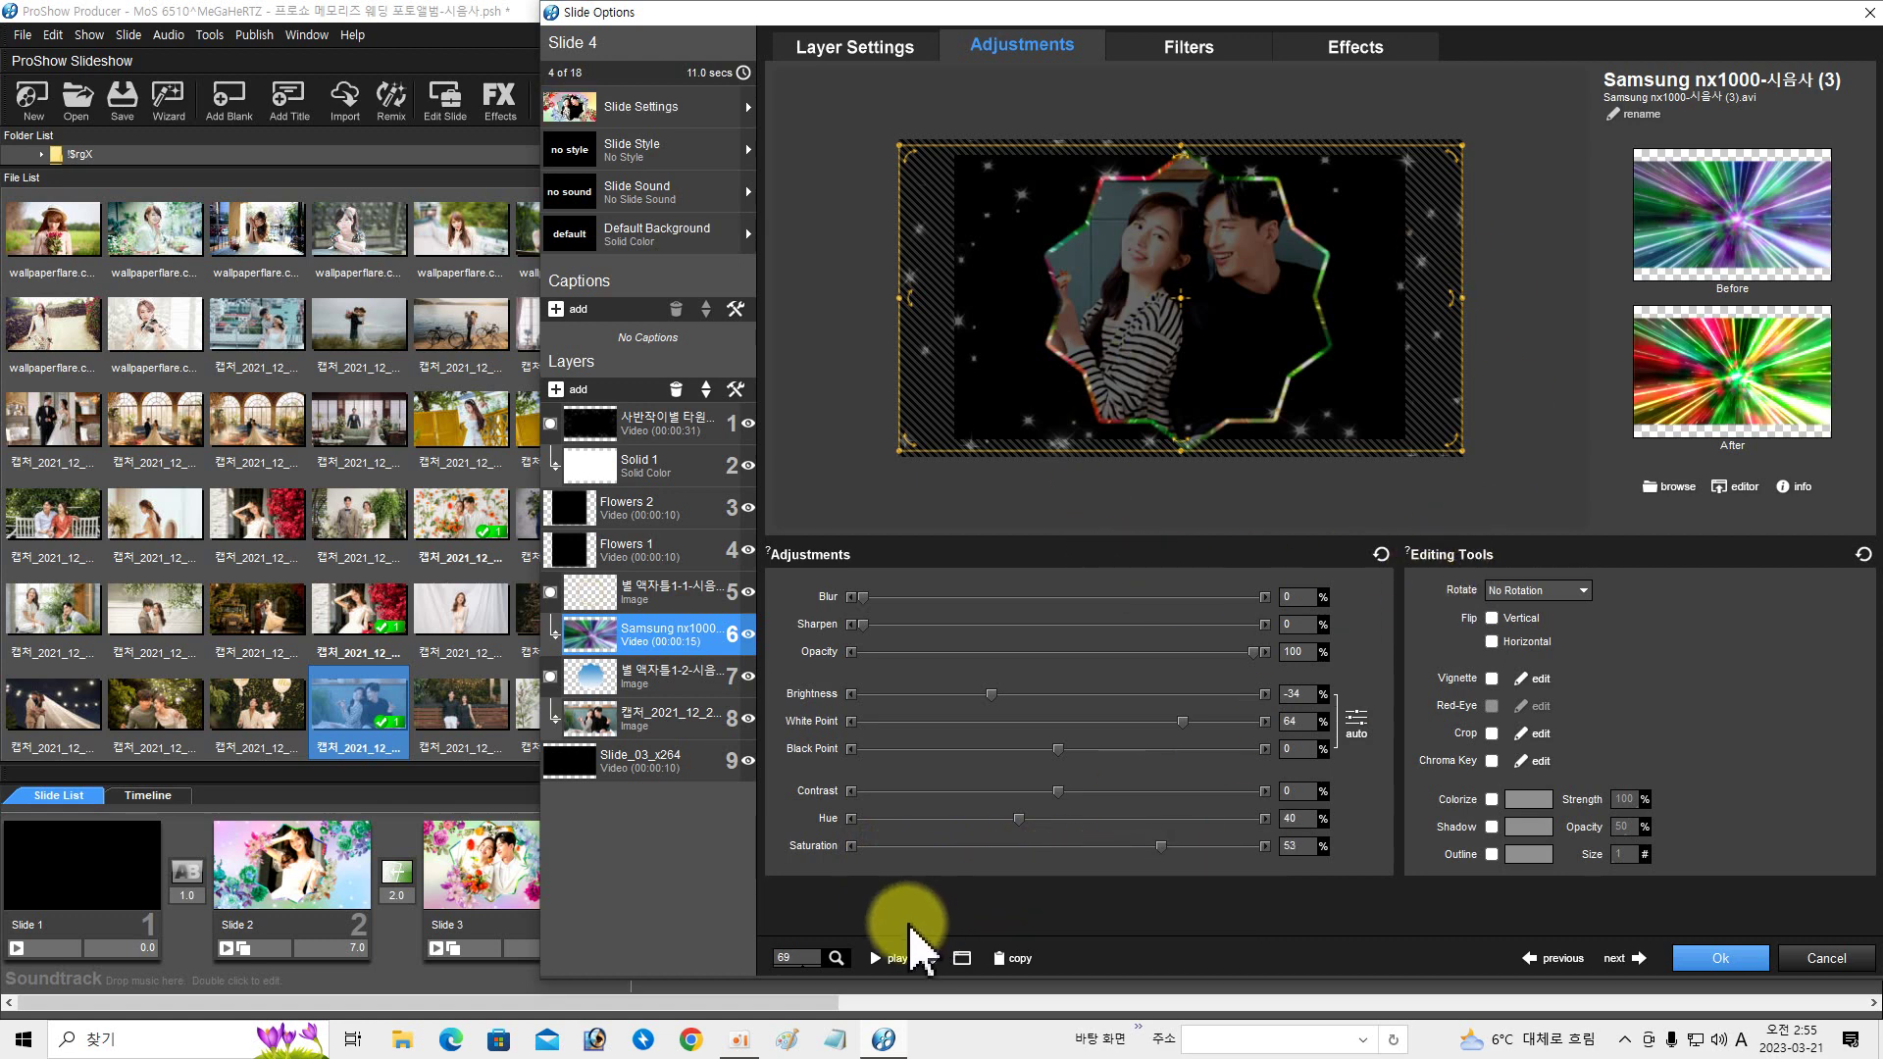
{"action": "left_click", "coordinate": [903, 959]}
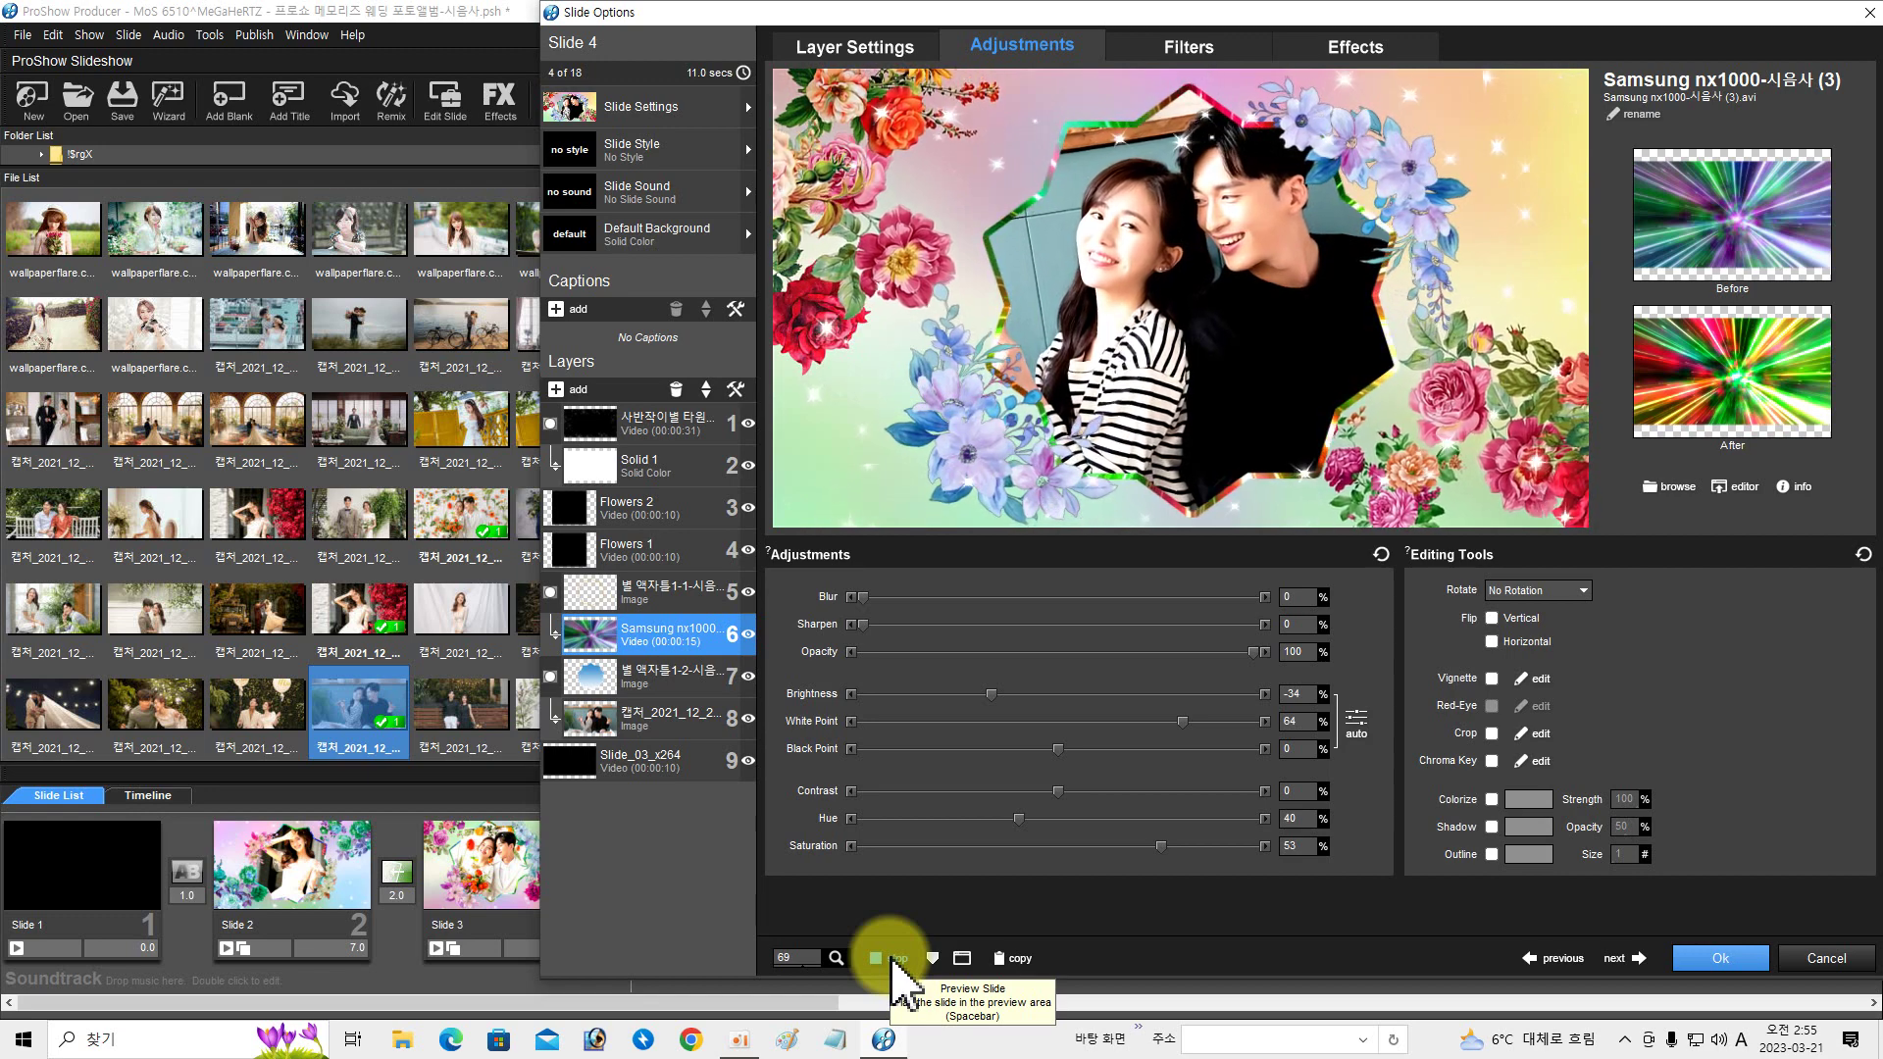
{"action": "left_click", "coordinate": [895, 958]}
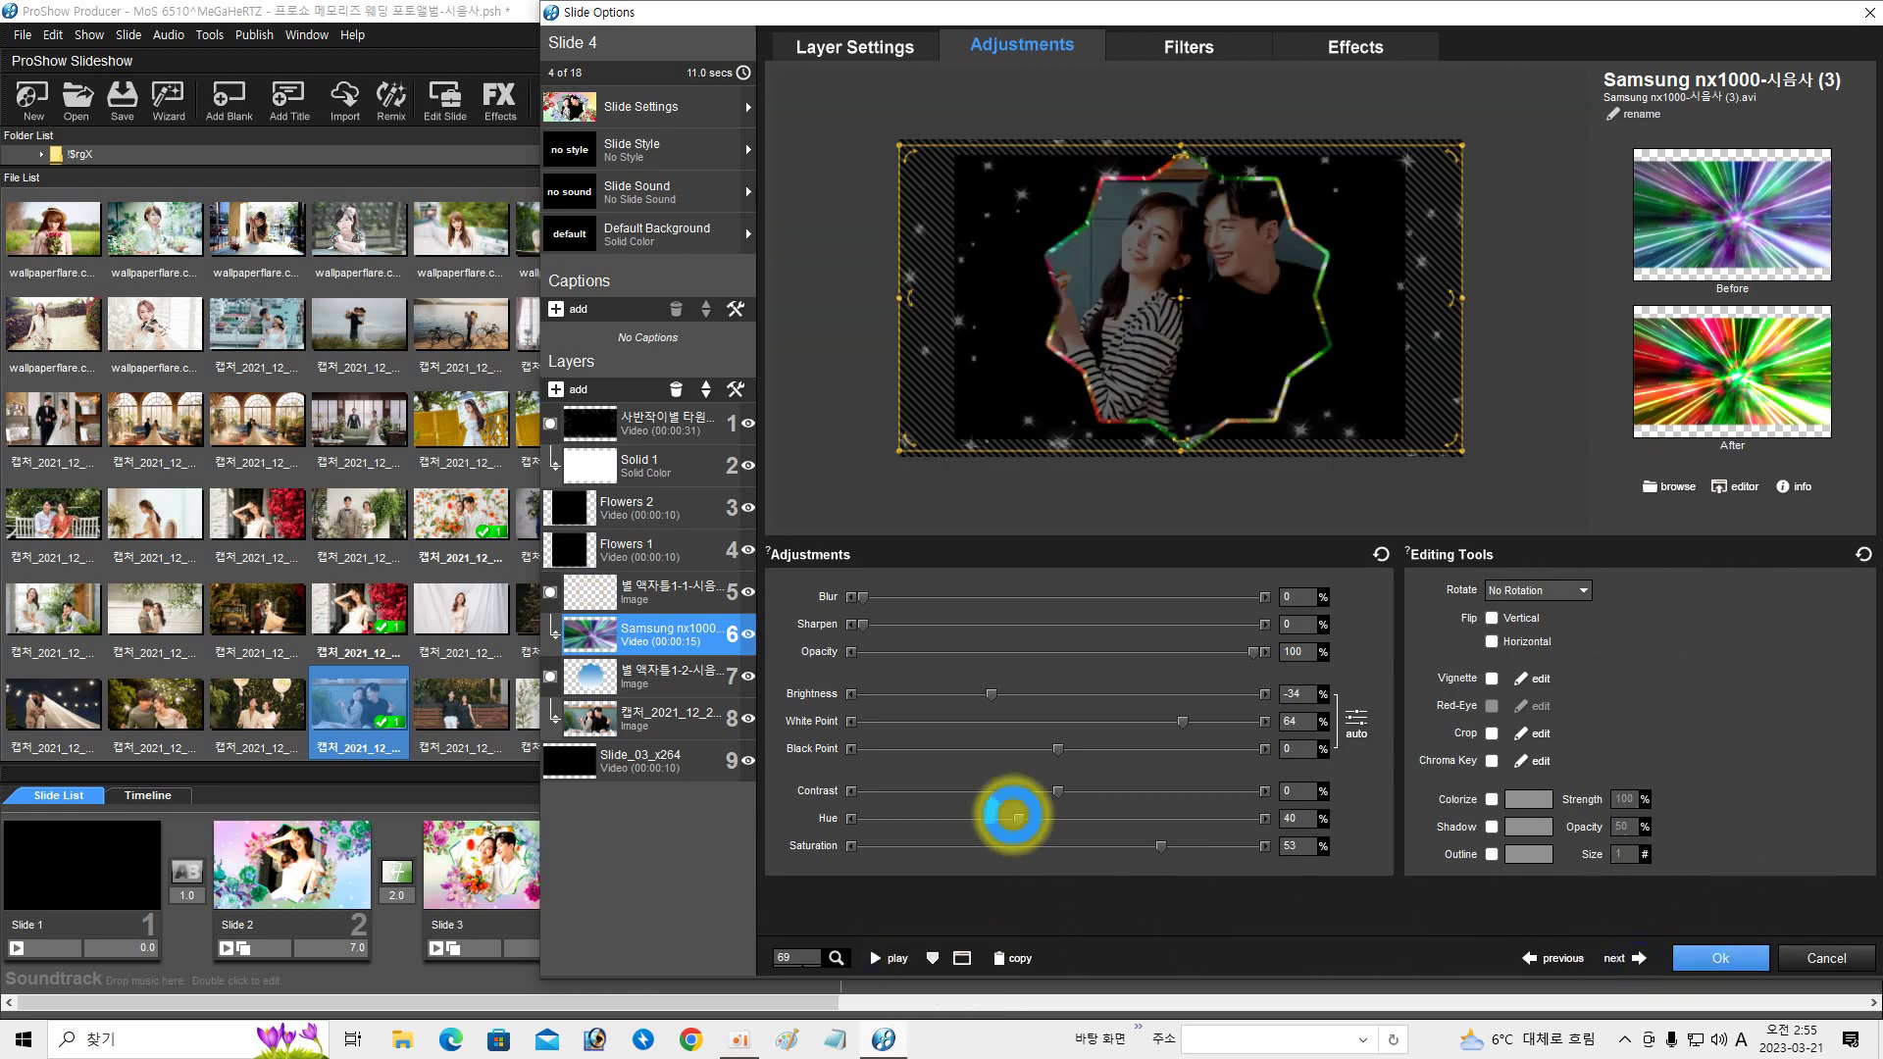
- Go to slide 5 and replace its layer 8 placeholder with the photo of the couple facing each other by the window
{"action": "key", "text": "Page_Down"}
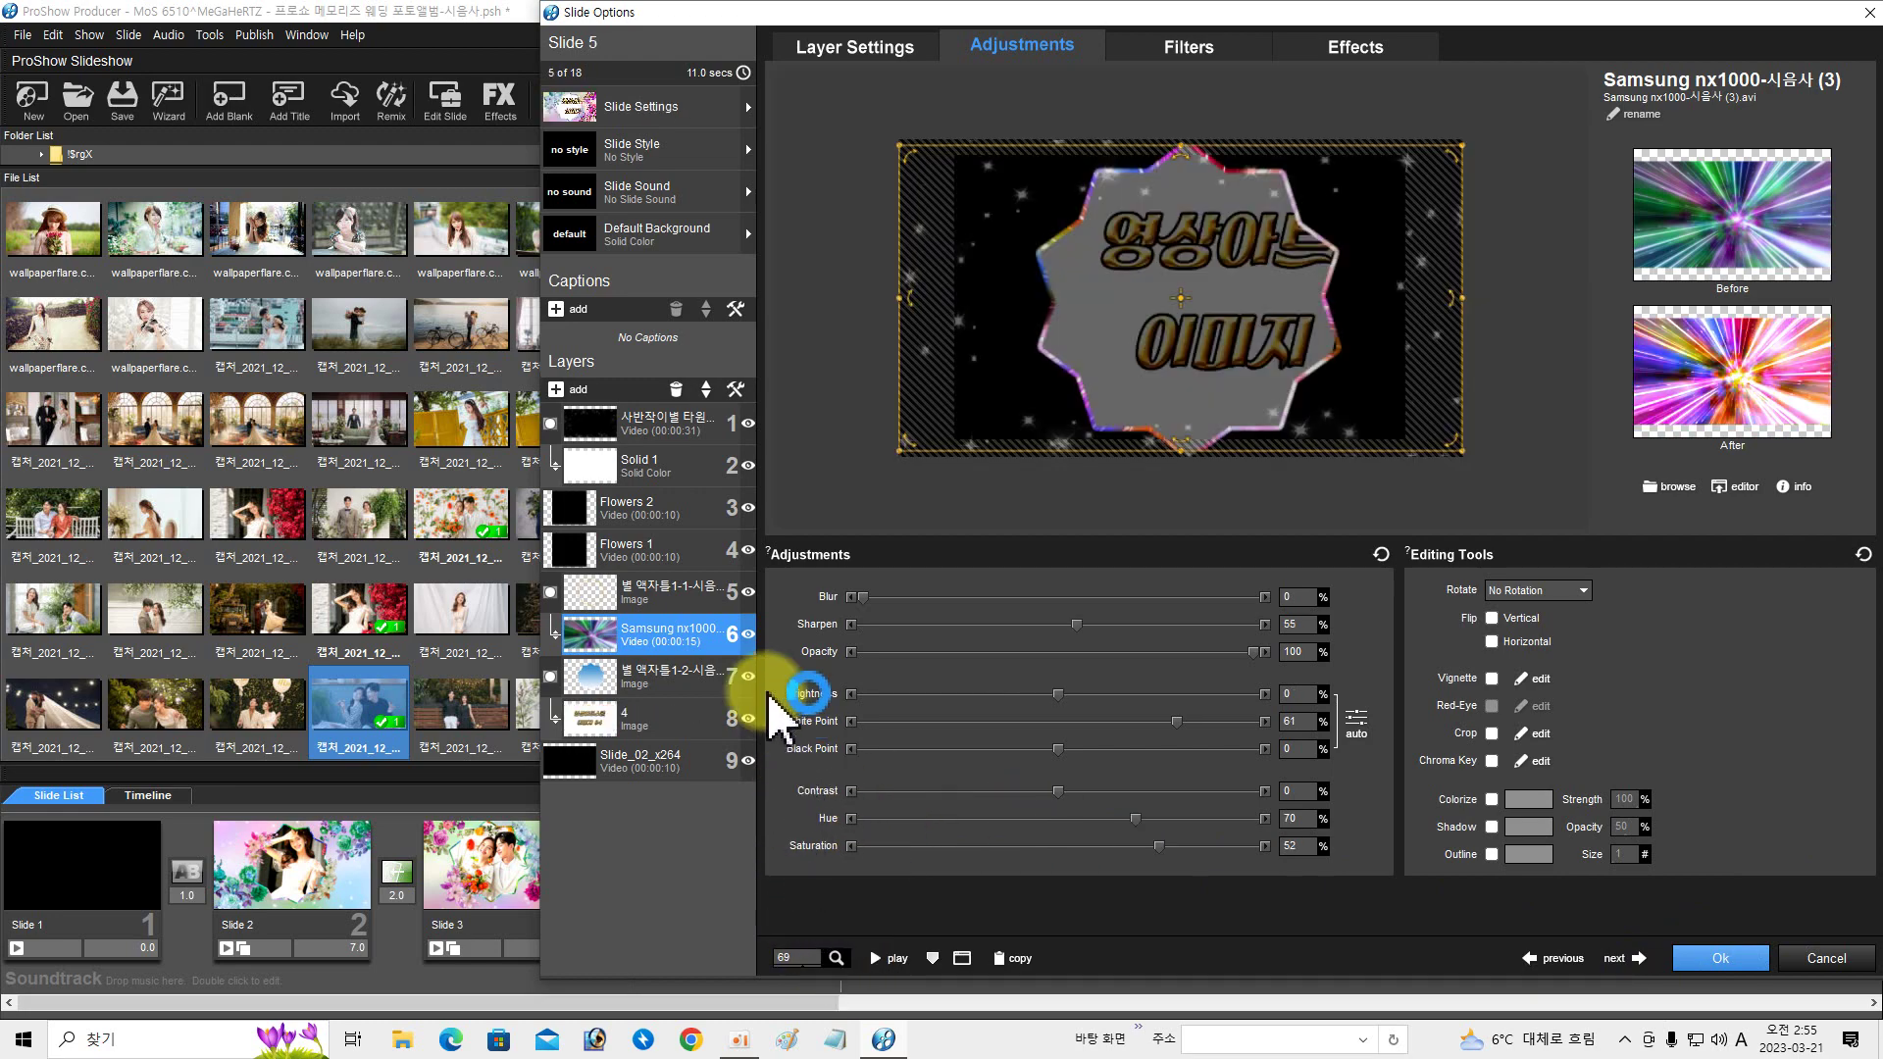
{"action": "scroll", "coordinate": [417, 579], "scroll_direction": "down", "scroll_amount": 2}
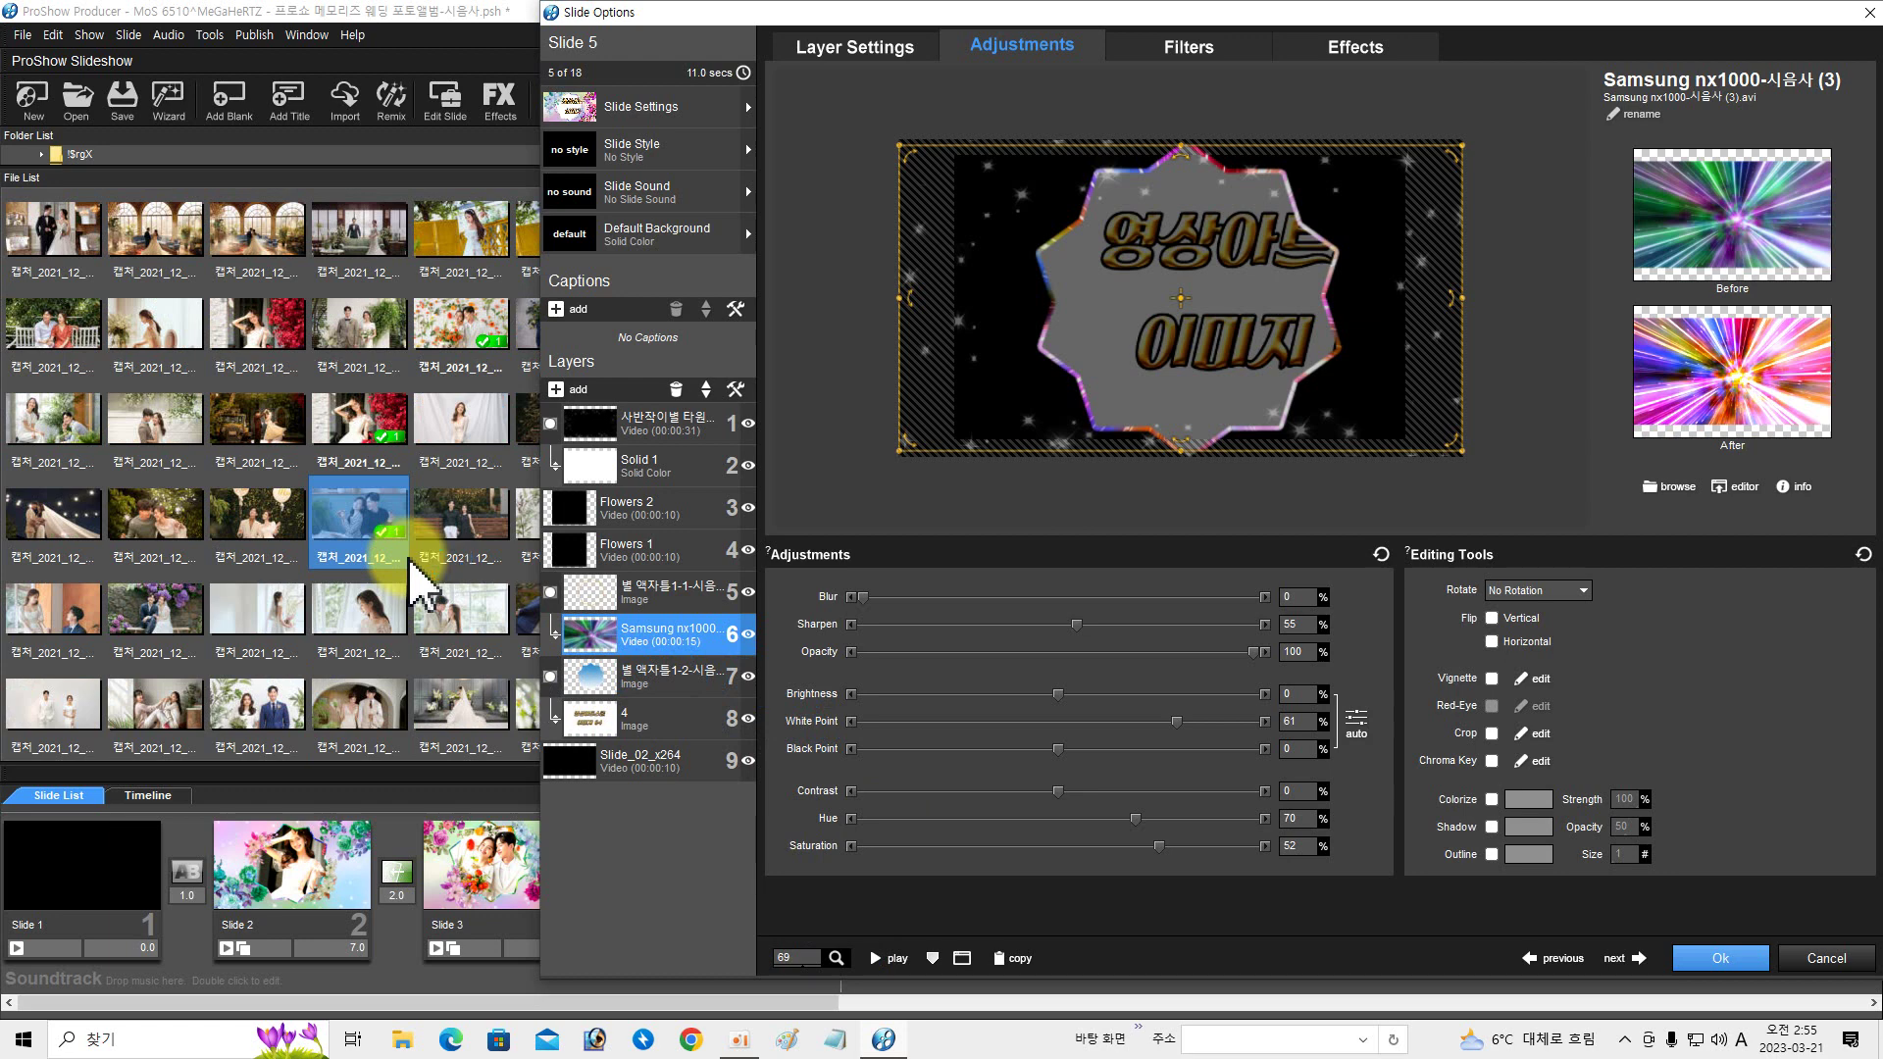
{"action": "left_click_drag", "start_coordinate": [429, 662], "coordinate": [618, 714]}
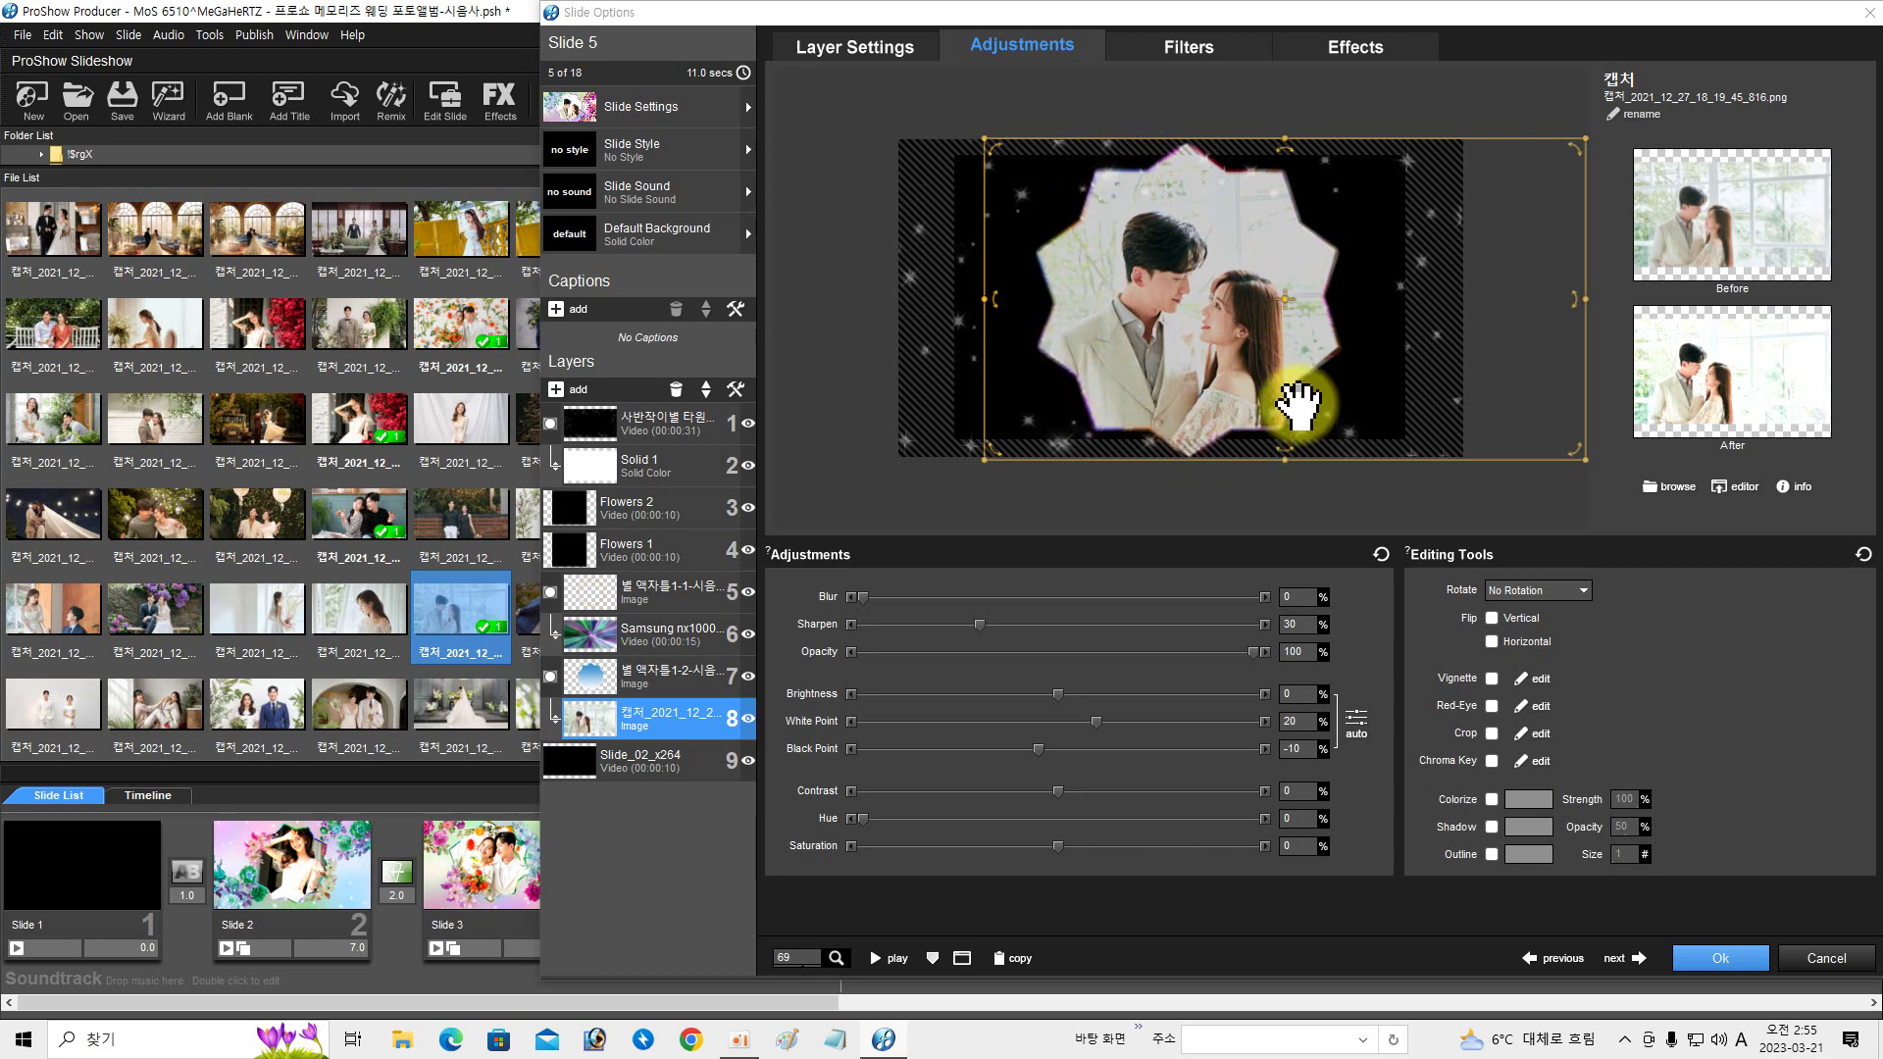
- Move slide 5's couple photo to about 15.65 x 0.36 at the starting keyframe and copy that position to the next keyframe
{"action": "left_click", "coordinate": [628, 681]}
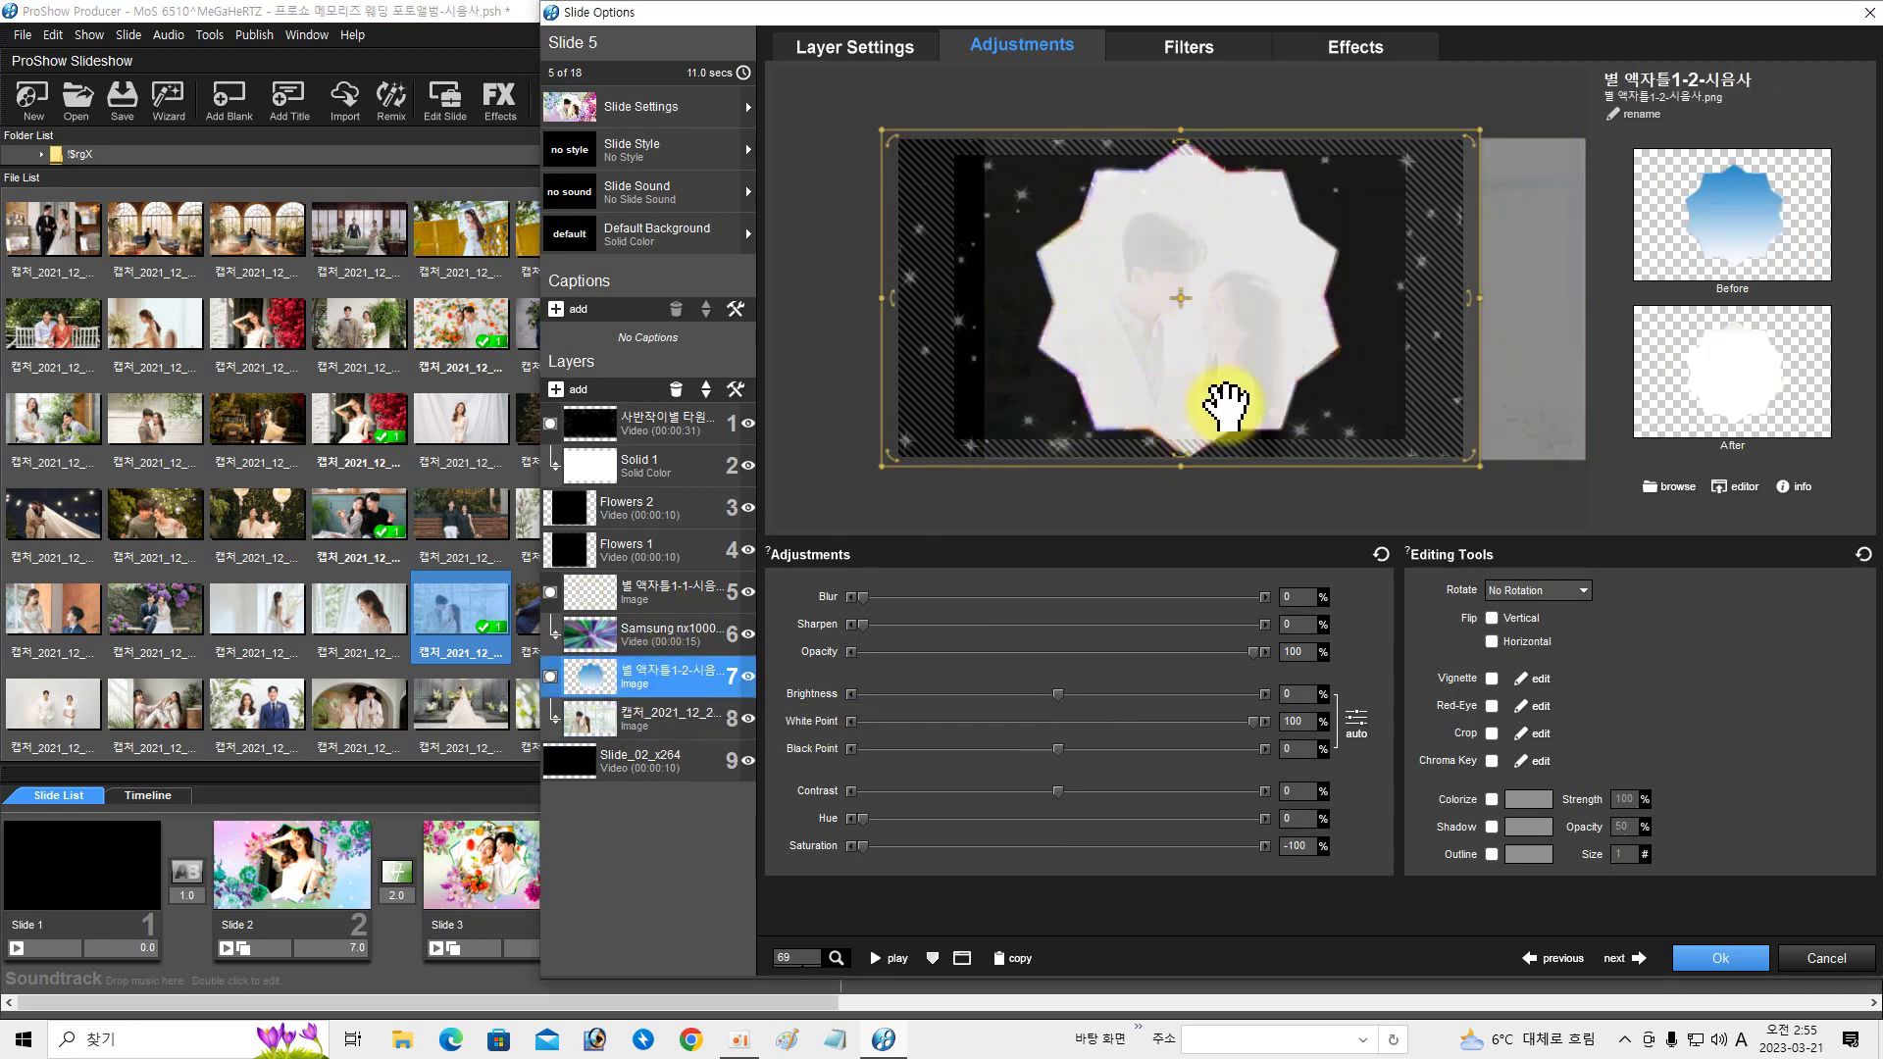
{"action": "left_click", "coordinate": [660, 721]}
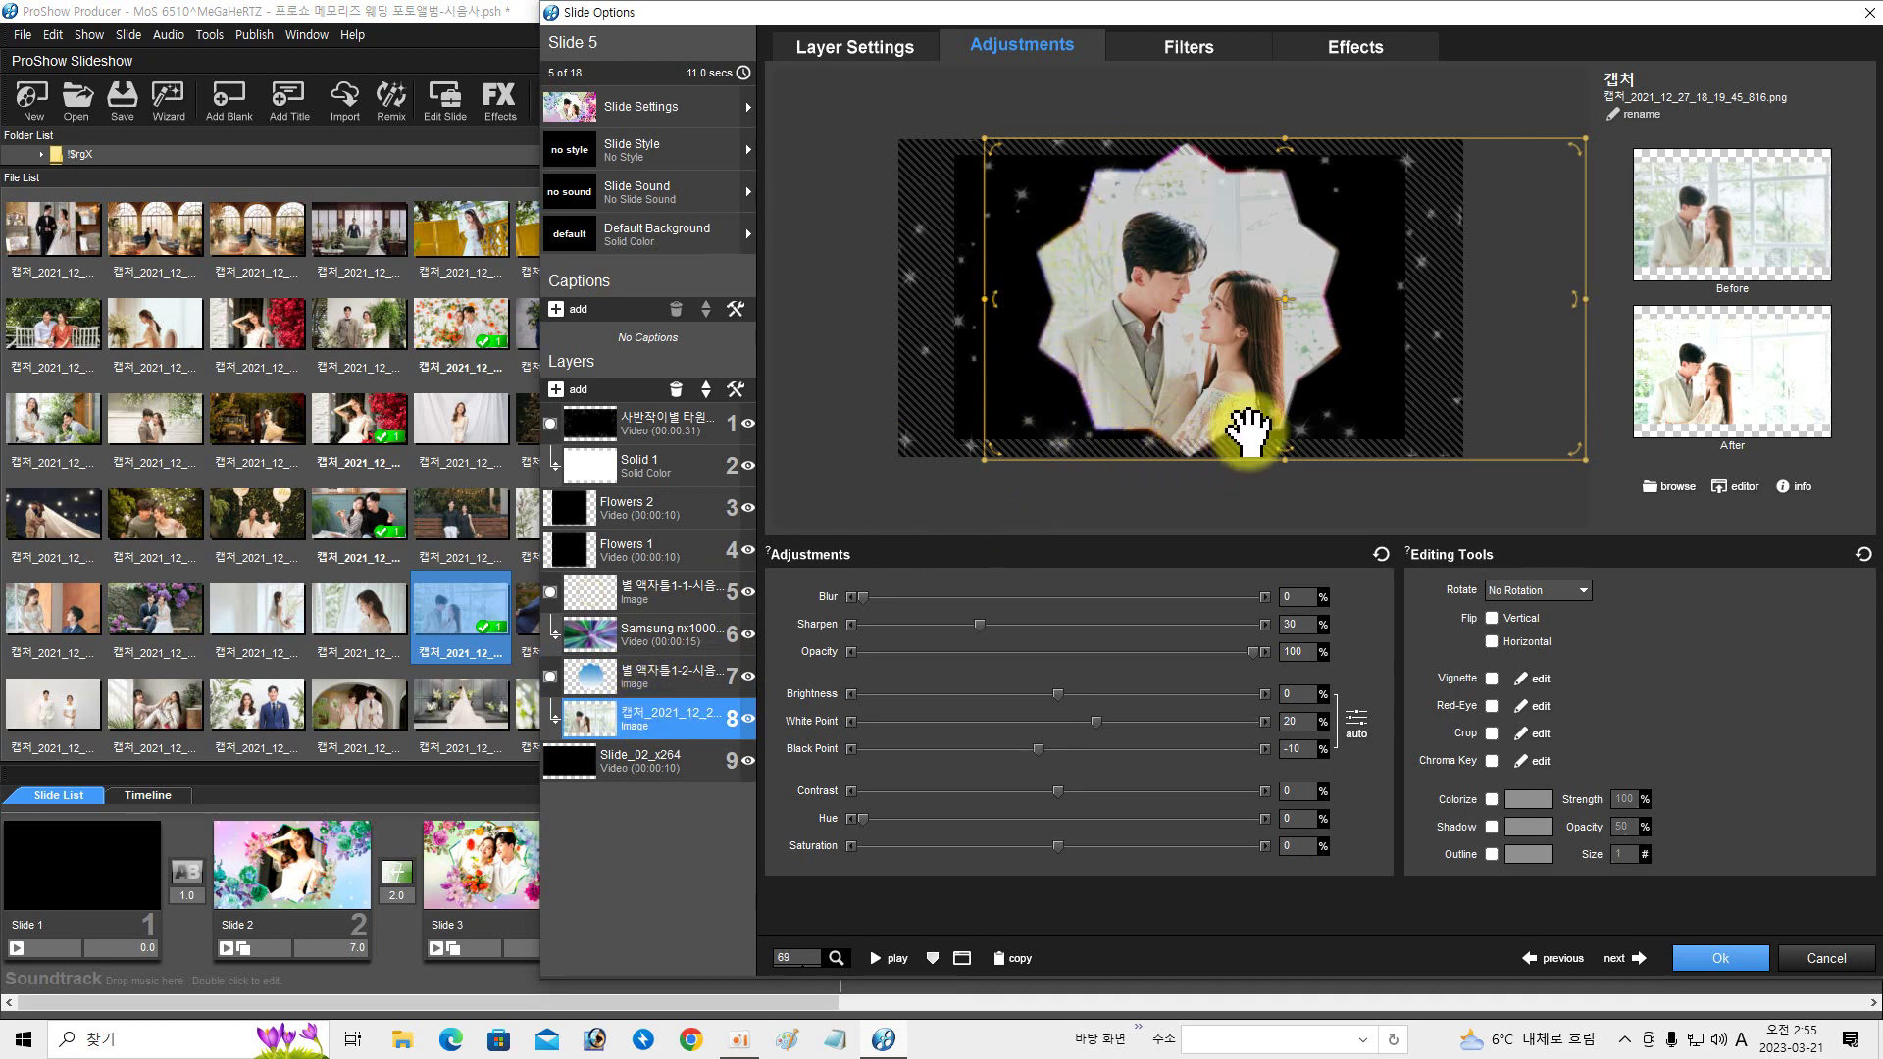
{"action": "mouse_move", "coordinate": [1243, 417]}
{"action": "left_mouse_down"}
{"action": "mouse_move", "coordinate": [1223, 408]}
{"action": "mouse_move", "coordinate": [1246, 407]}
{"action": "left_mouse_up"}
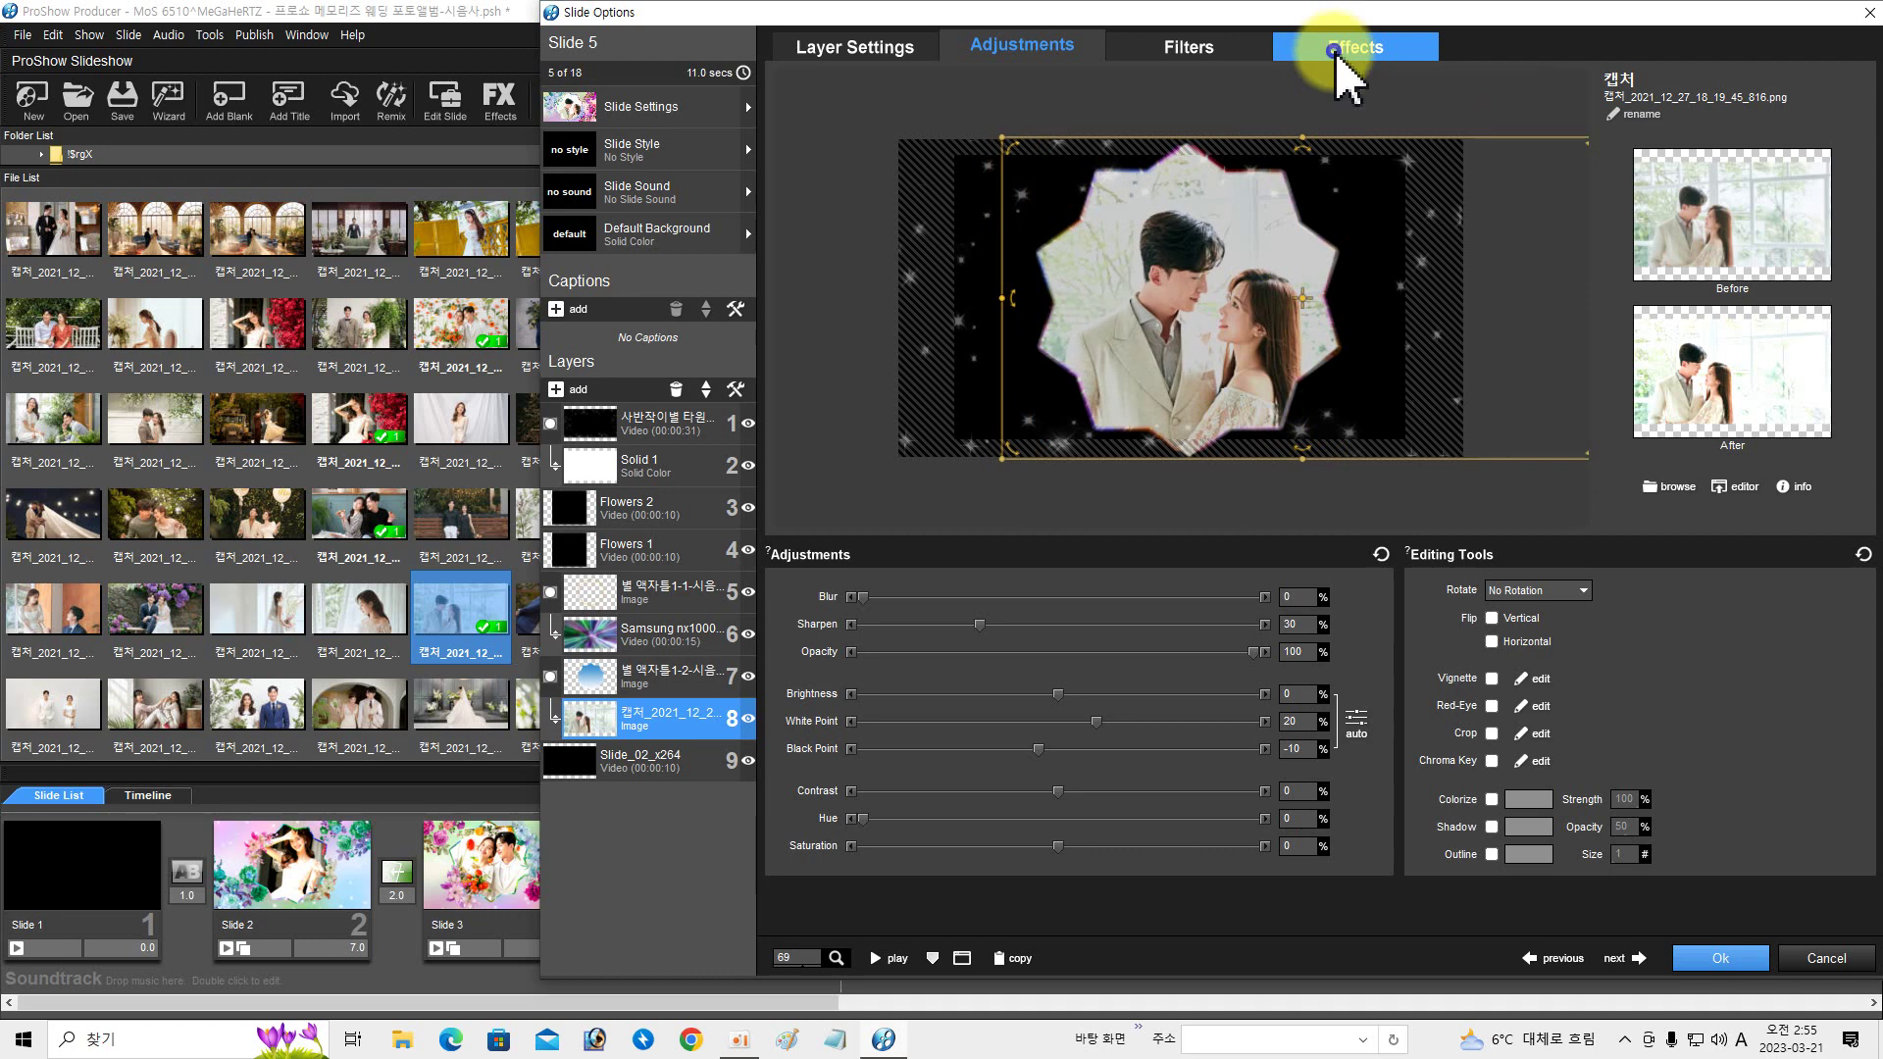
{"action": "left_click", "coordinate": [1342, 51]}
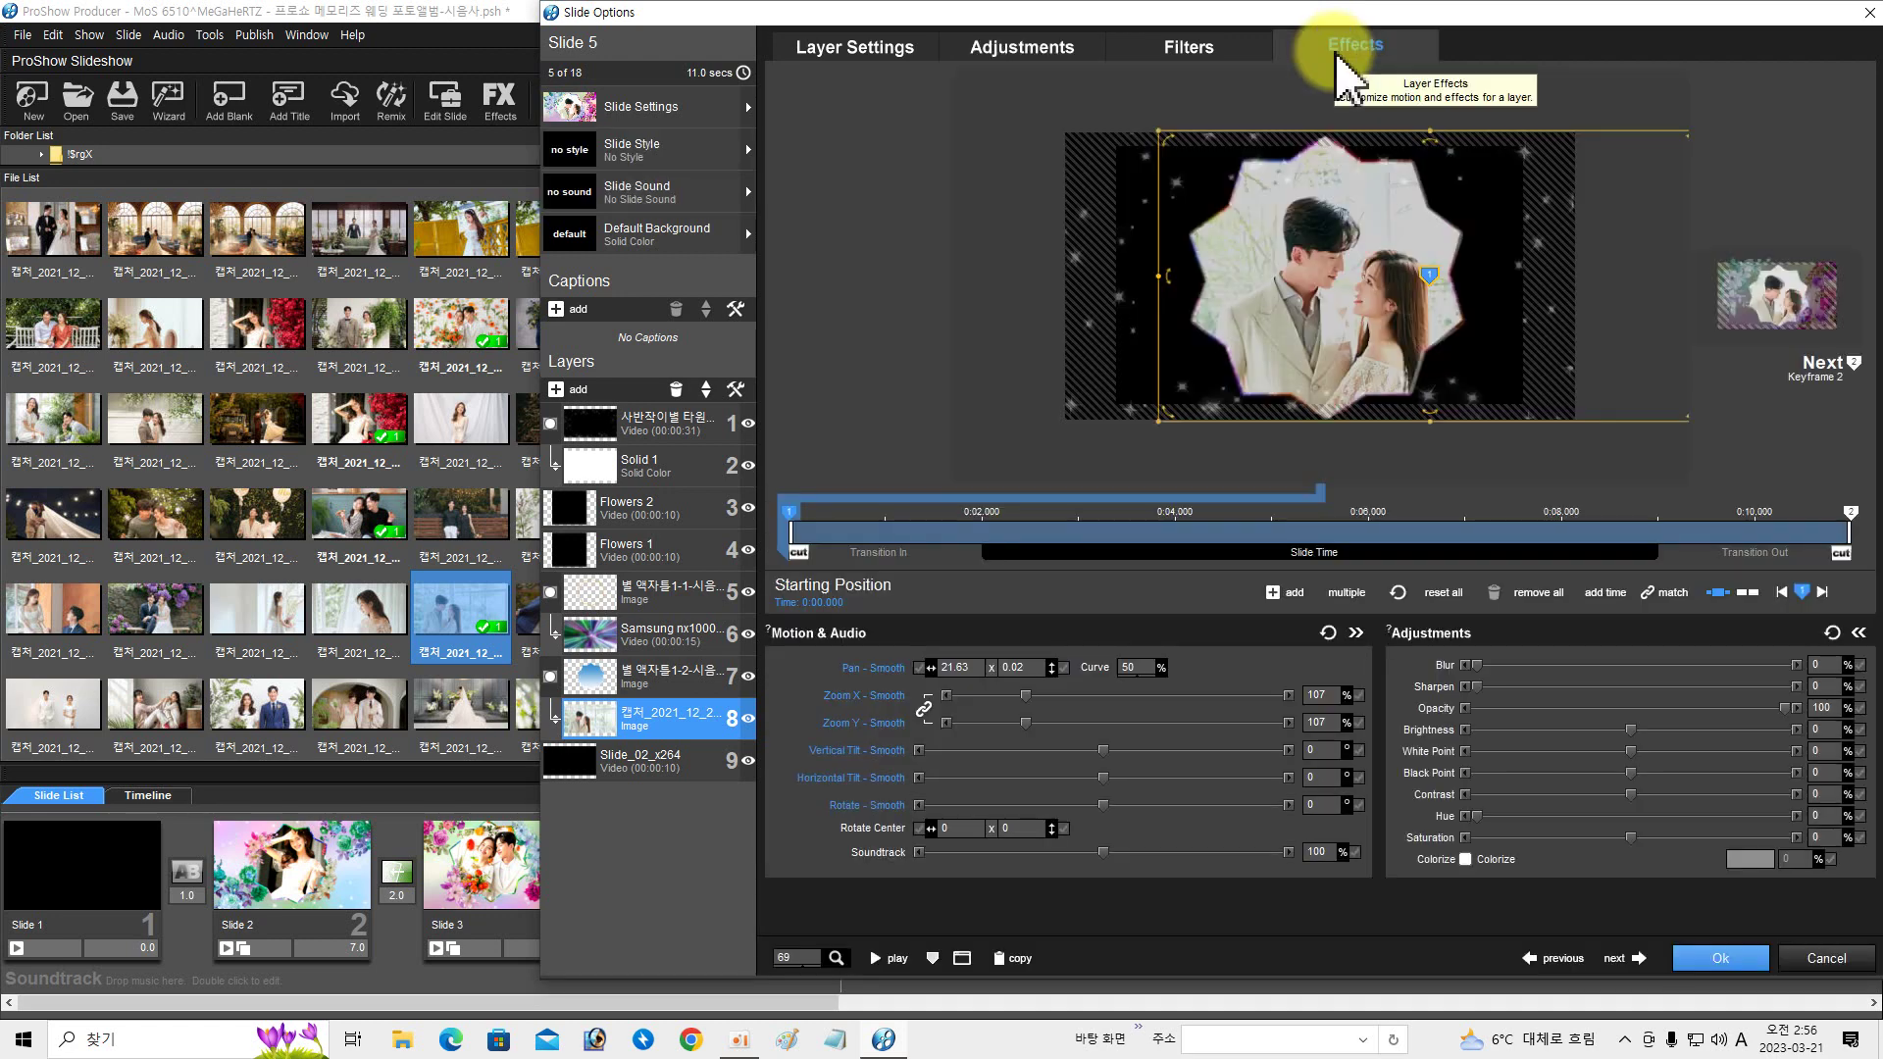
{"action": "left_click_drag", "start_coordinate": [1346, 157], "coordinate": [1316, 160]}
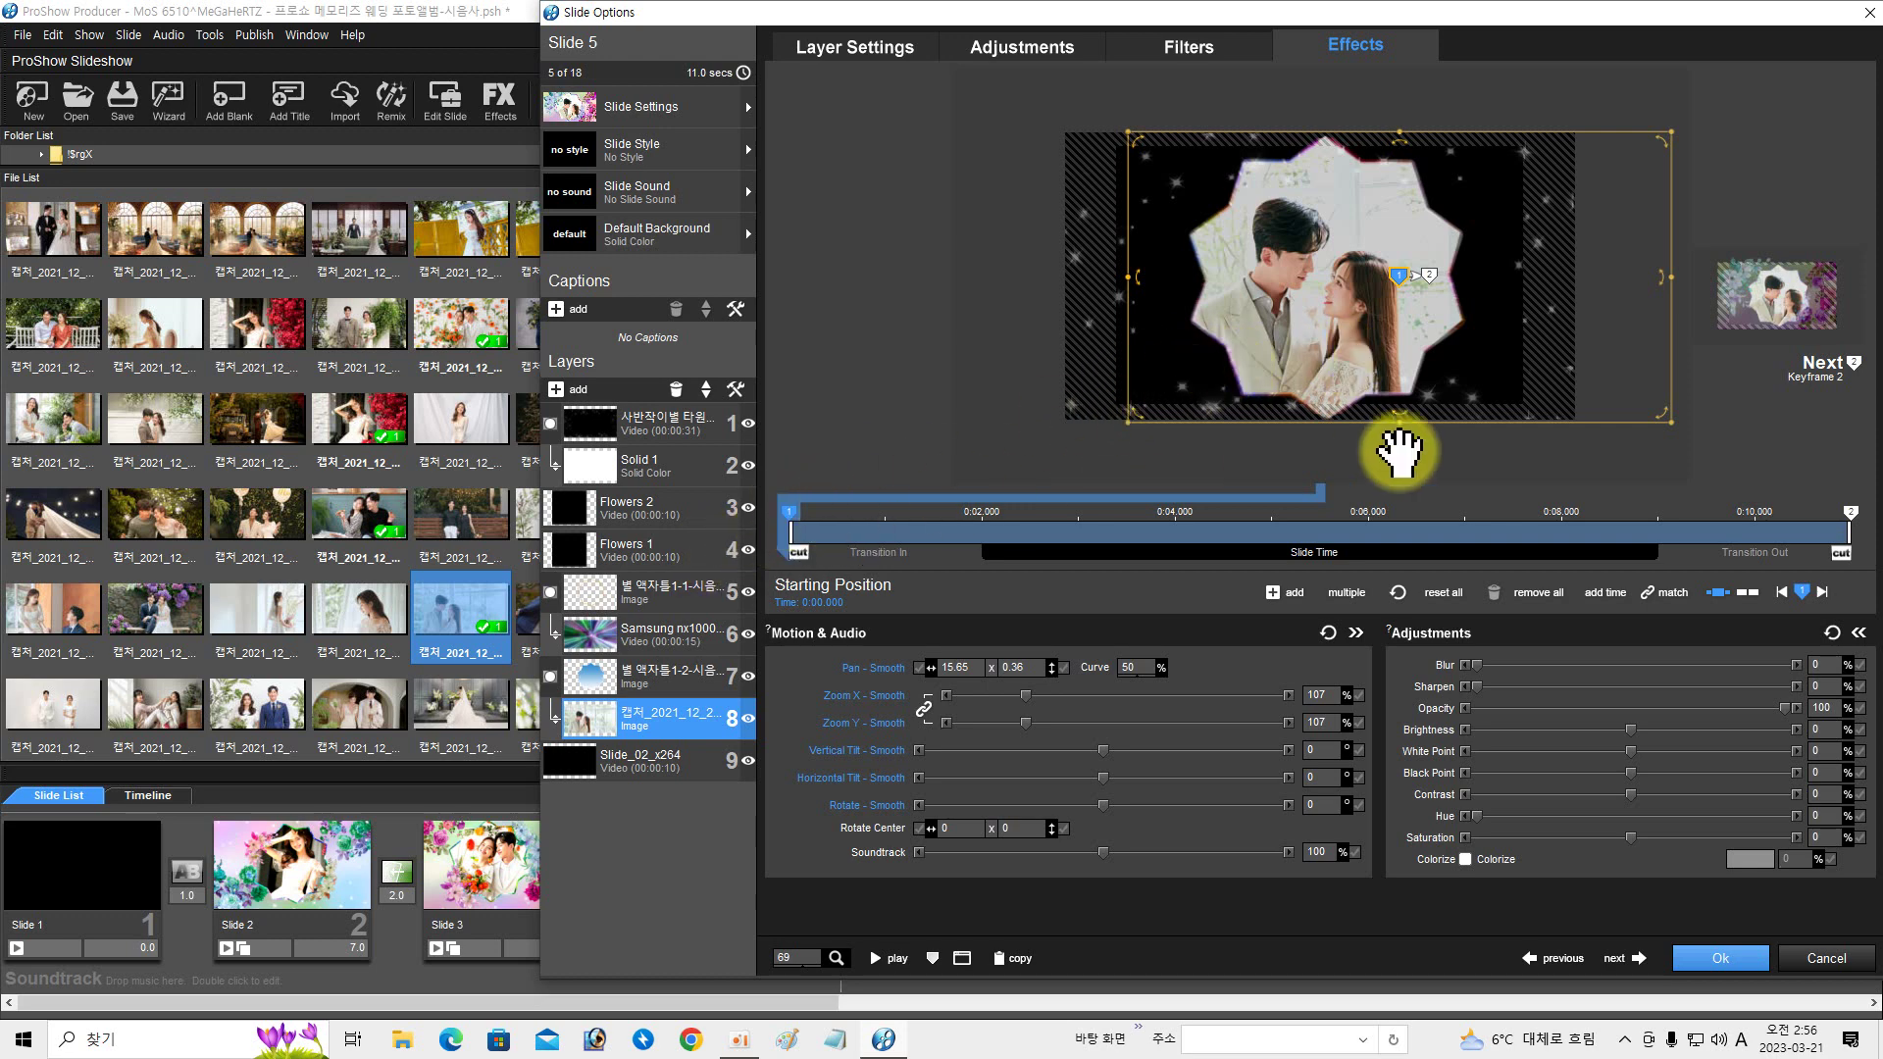
{"action": "right_click", "coordinate": [791, 511]}
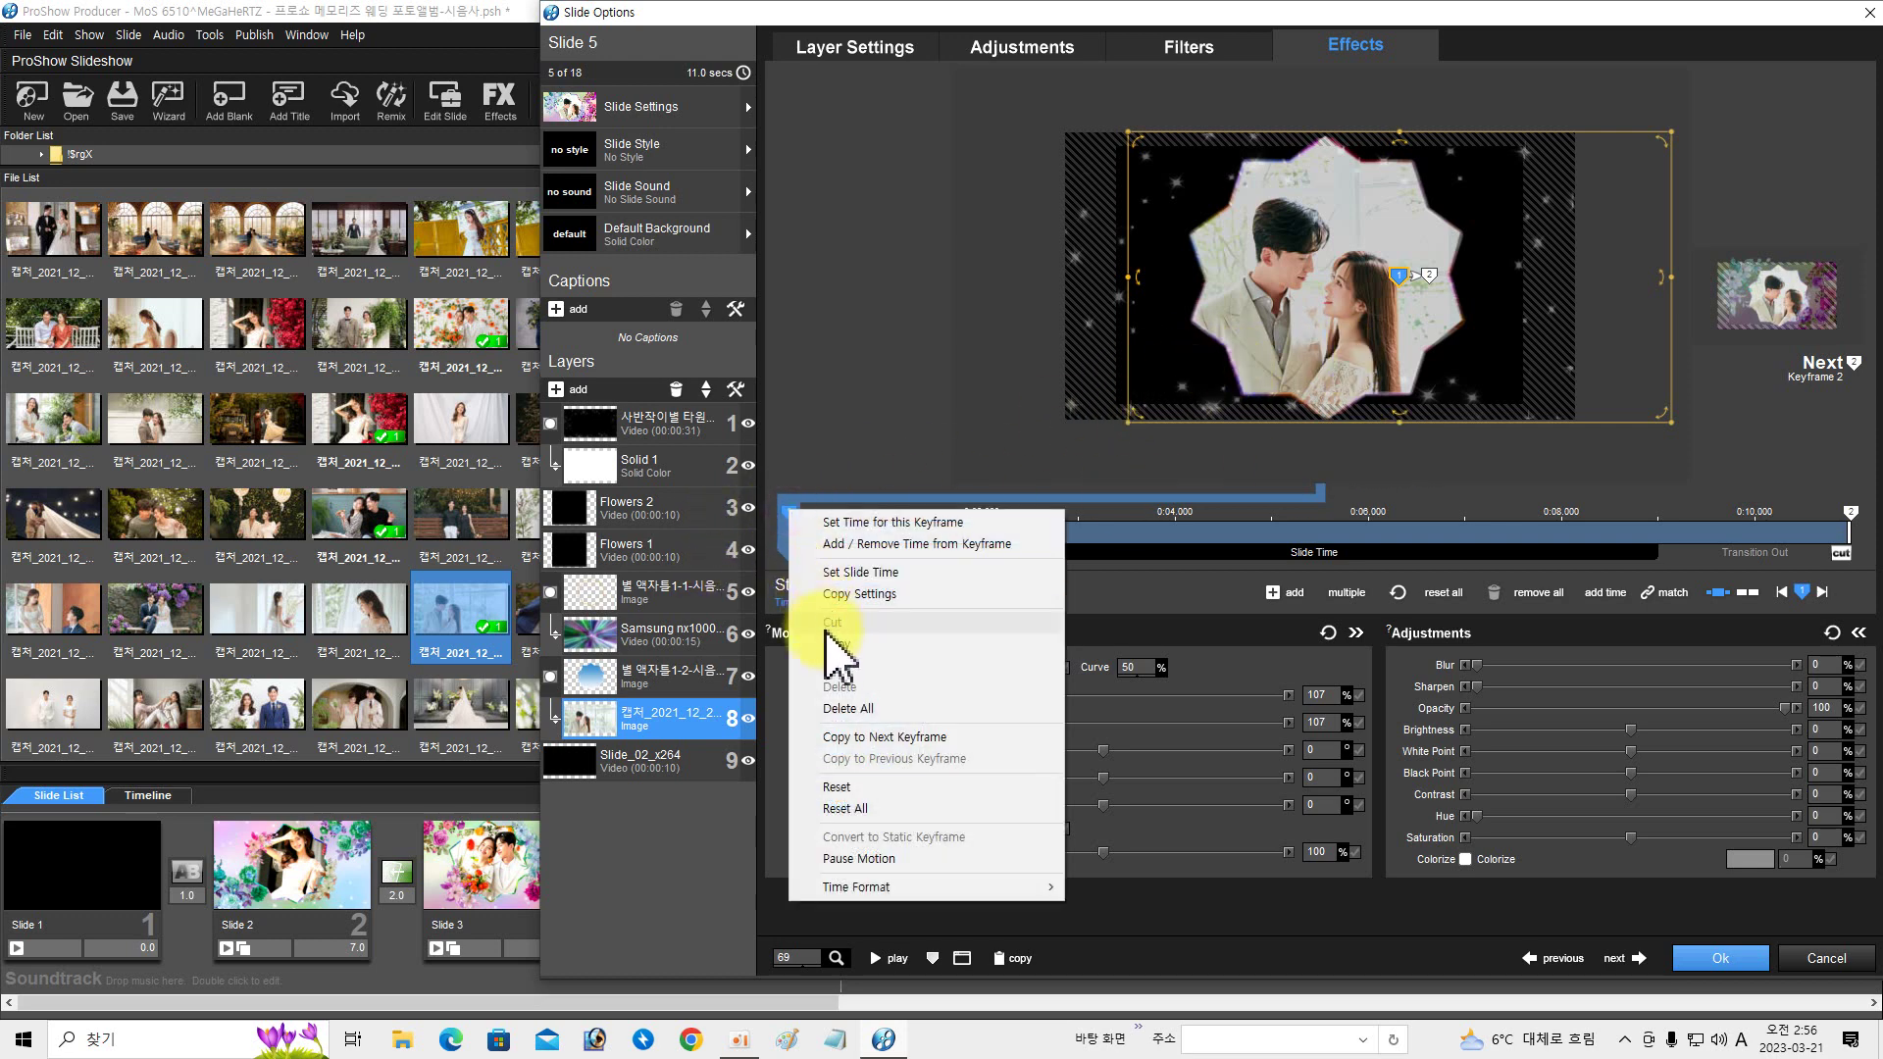
{"action": "left_click", "coordinate": [841, 737]}
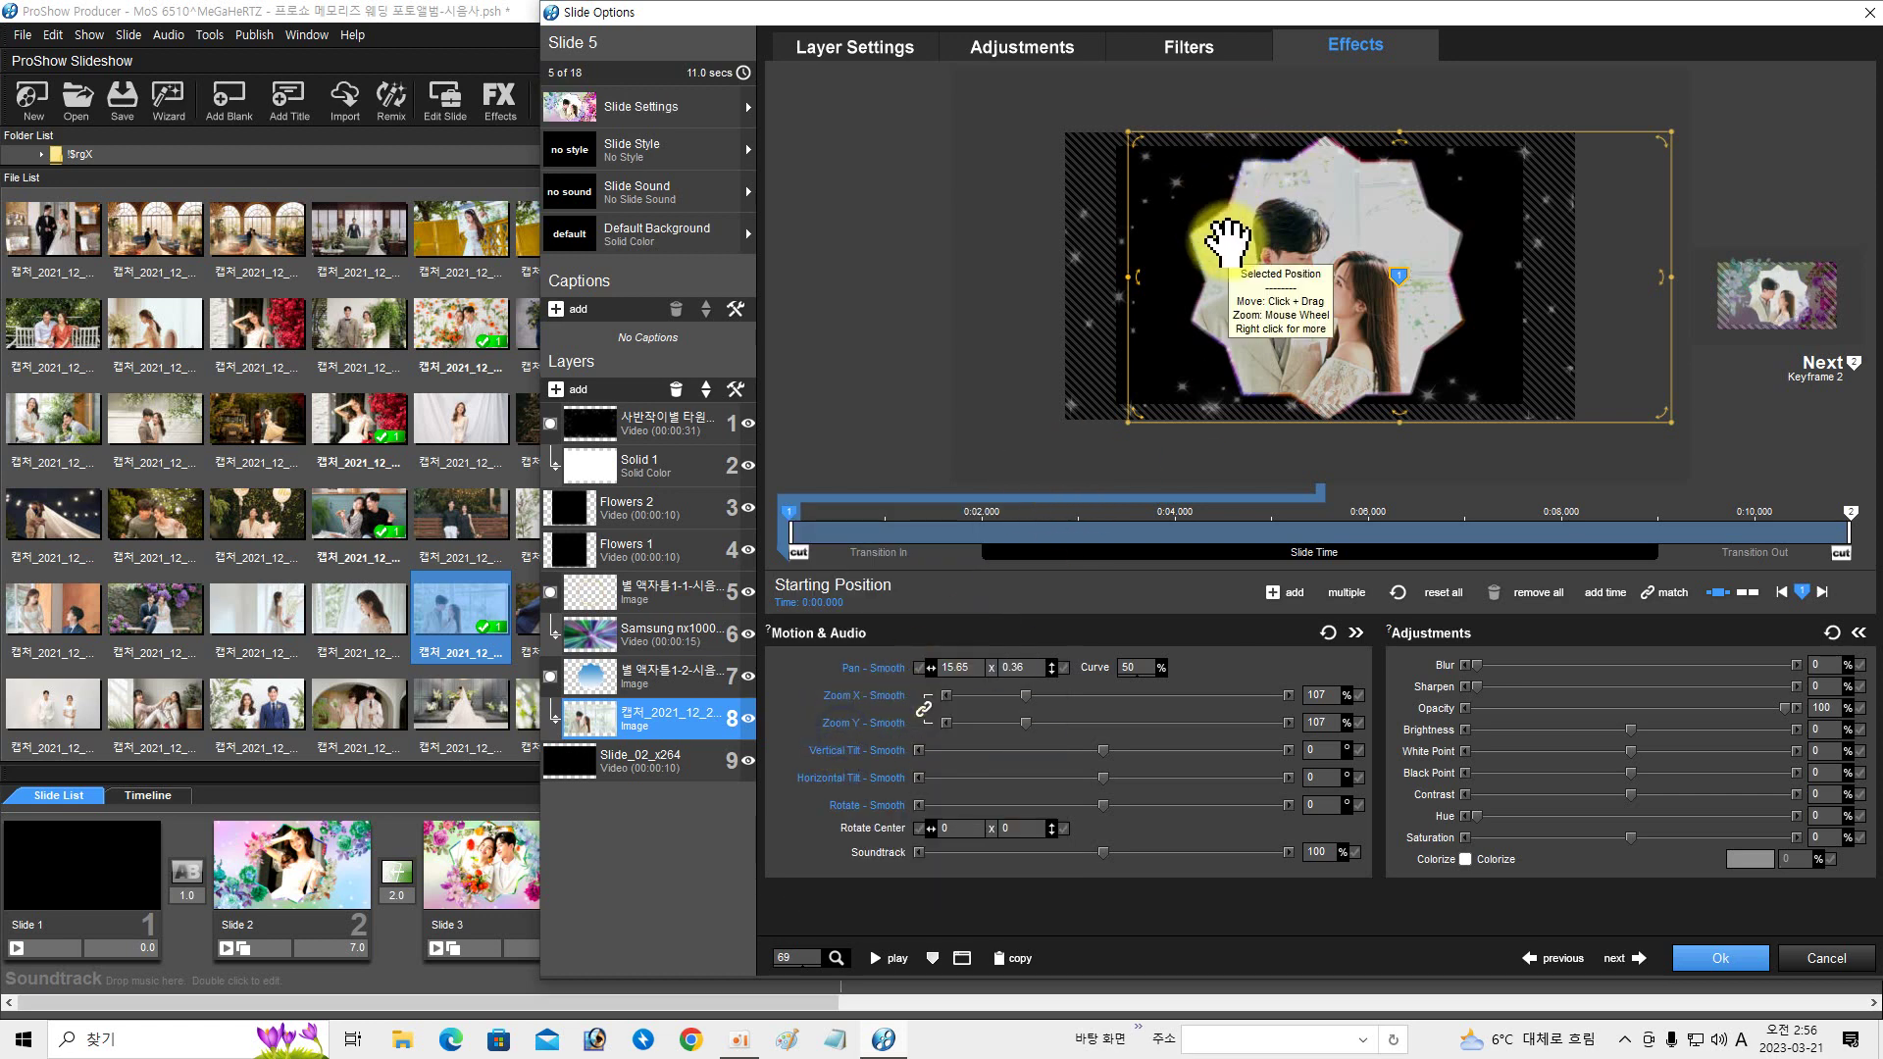
- Crop slide 5's couple photo to 882 x 651 px and reposition it to about 3.28 x -1.18 in the star frame
{"action": "left_click", "coordinate": [981, 49]}
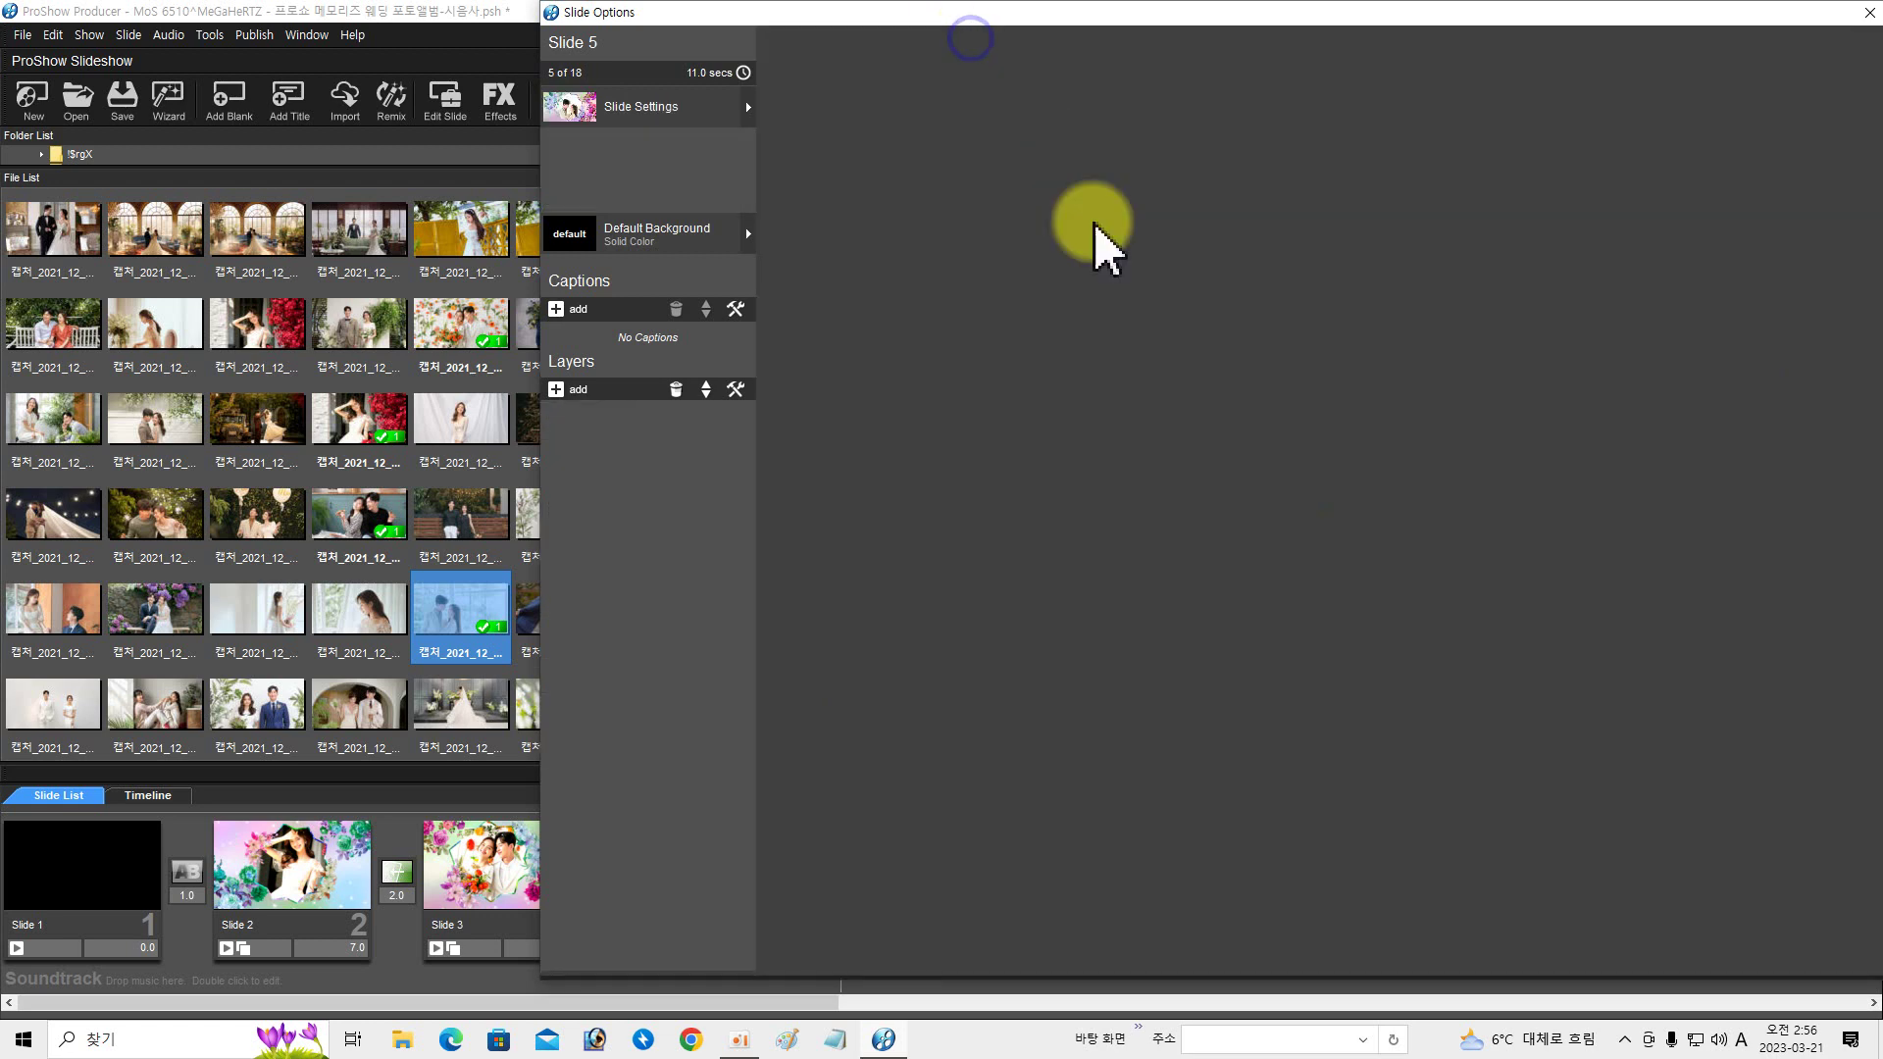
{"action": "left_click", "coordinate": [1523, 733]}
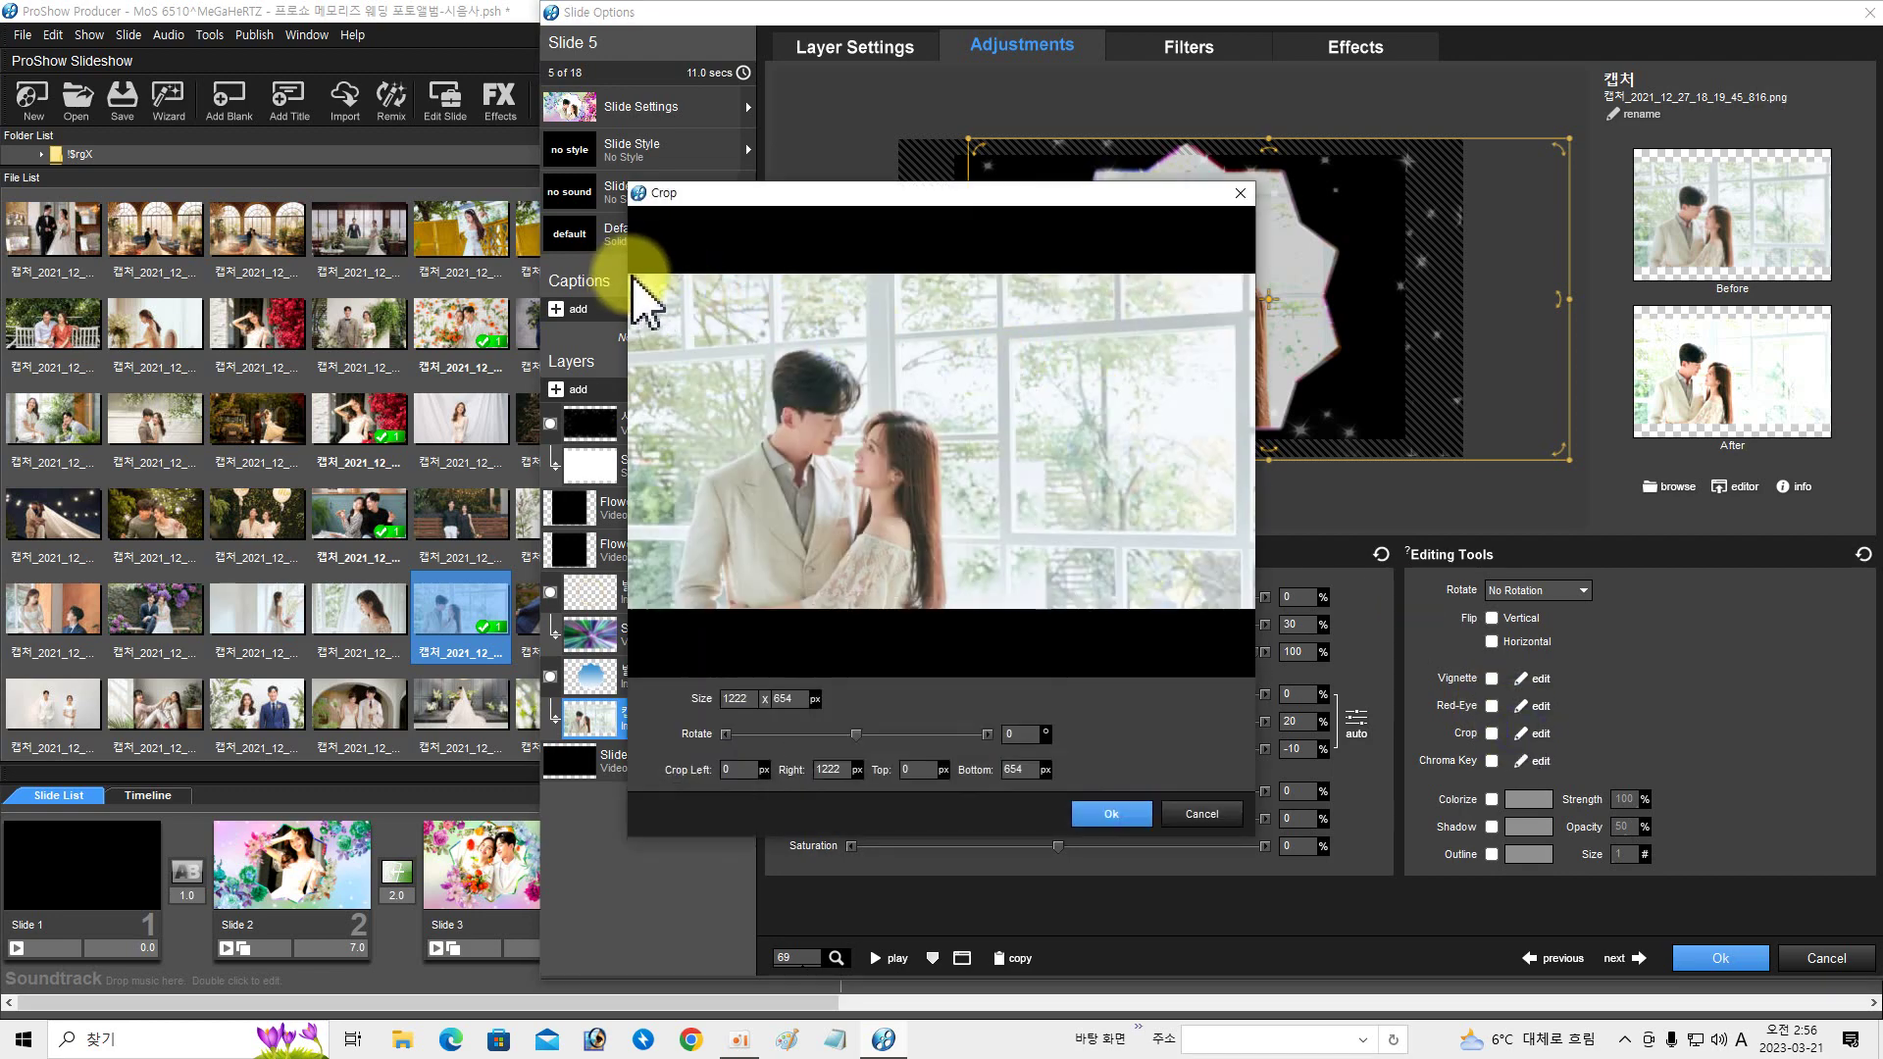
{"action": "left_click_drag", "start_coordinate": [633, 277], "coordinate": [1085, 613]}
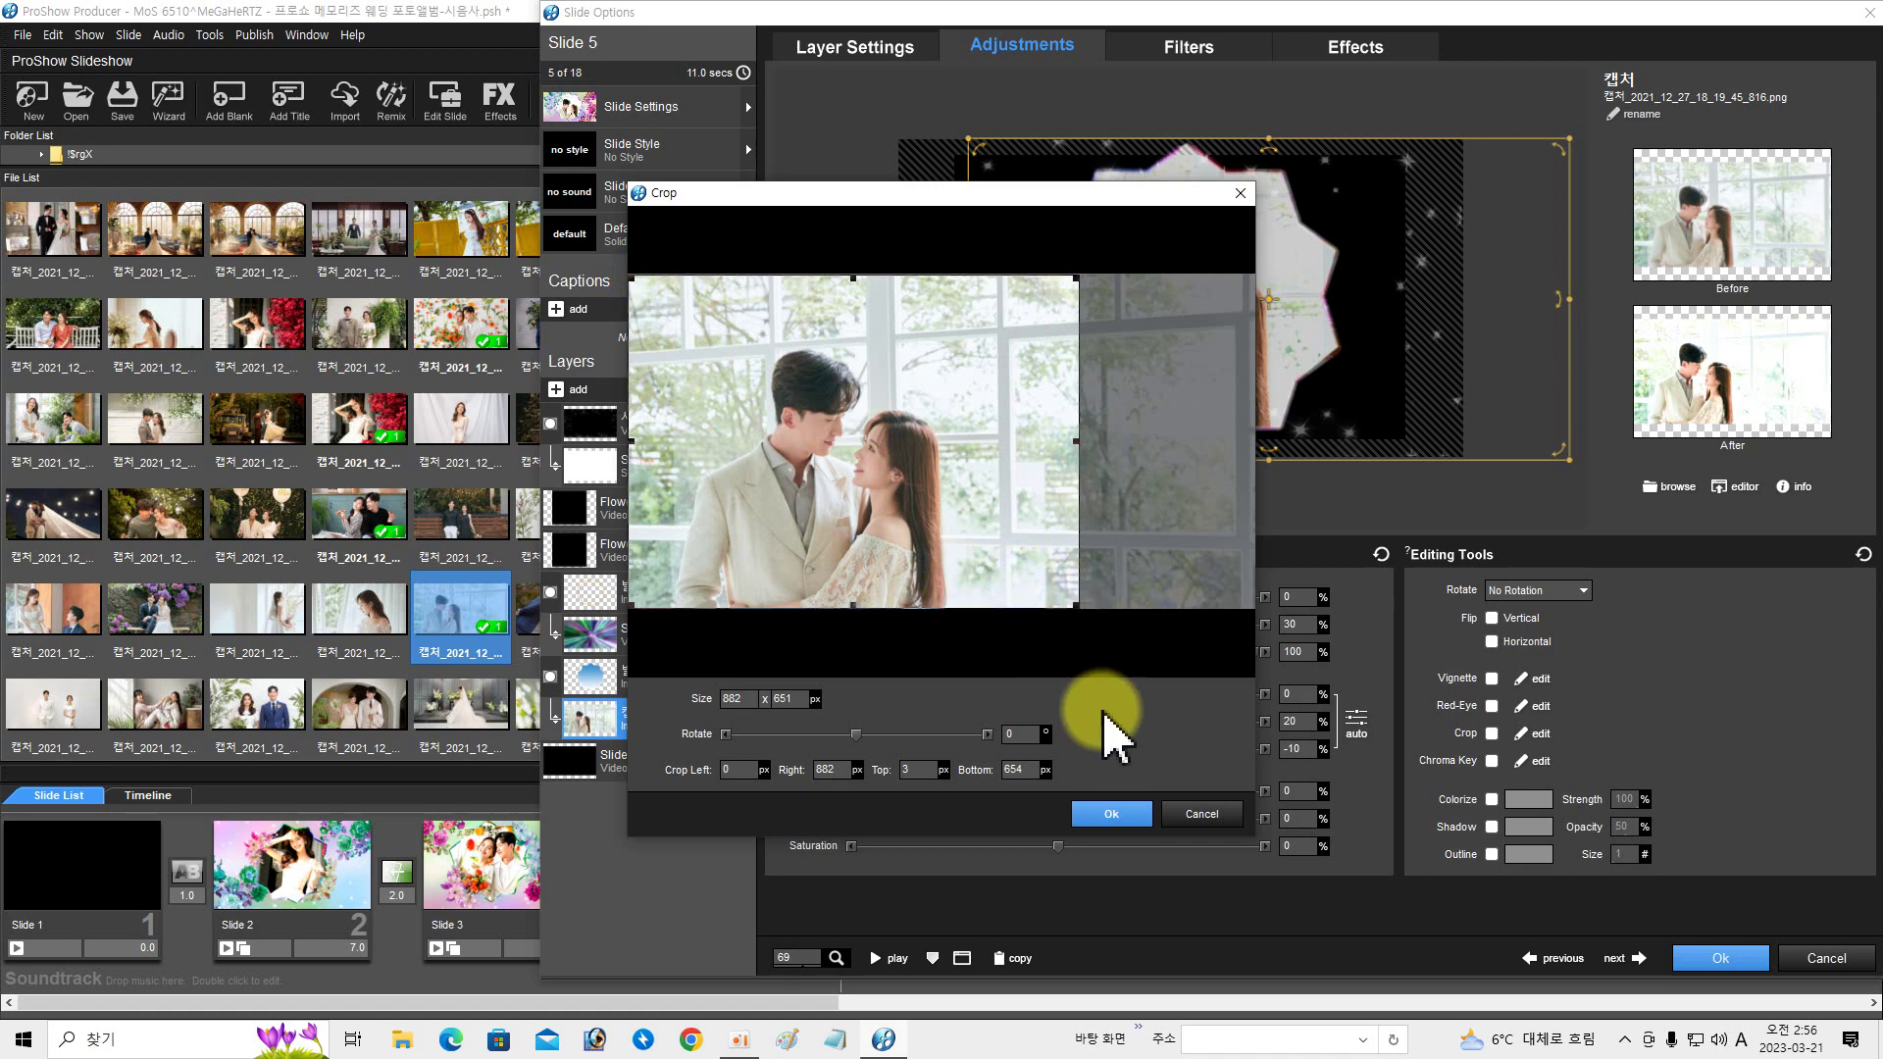
{"action": "left_click", "coordinate": [1112, 816]}
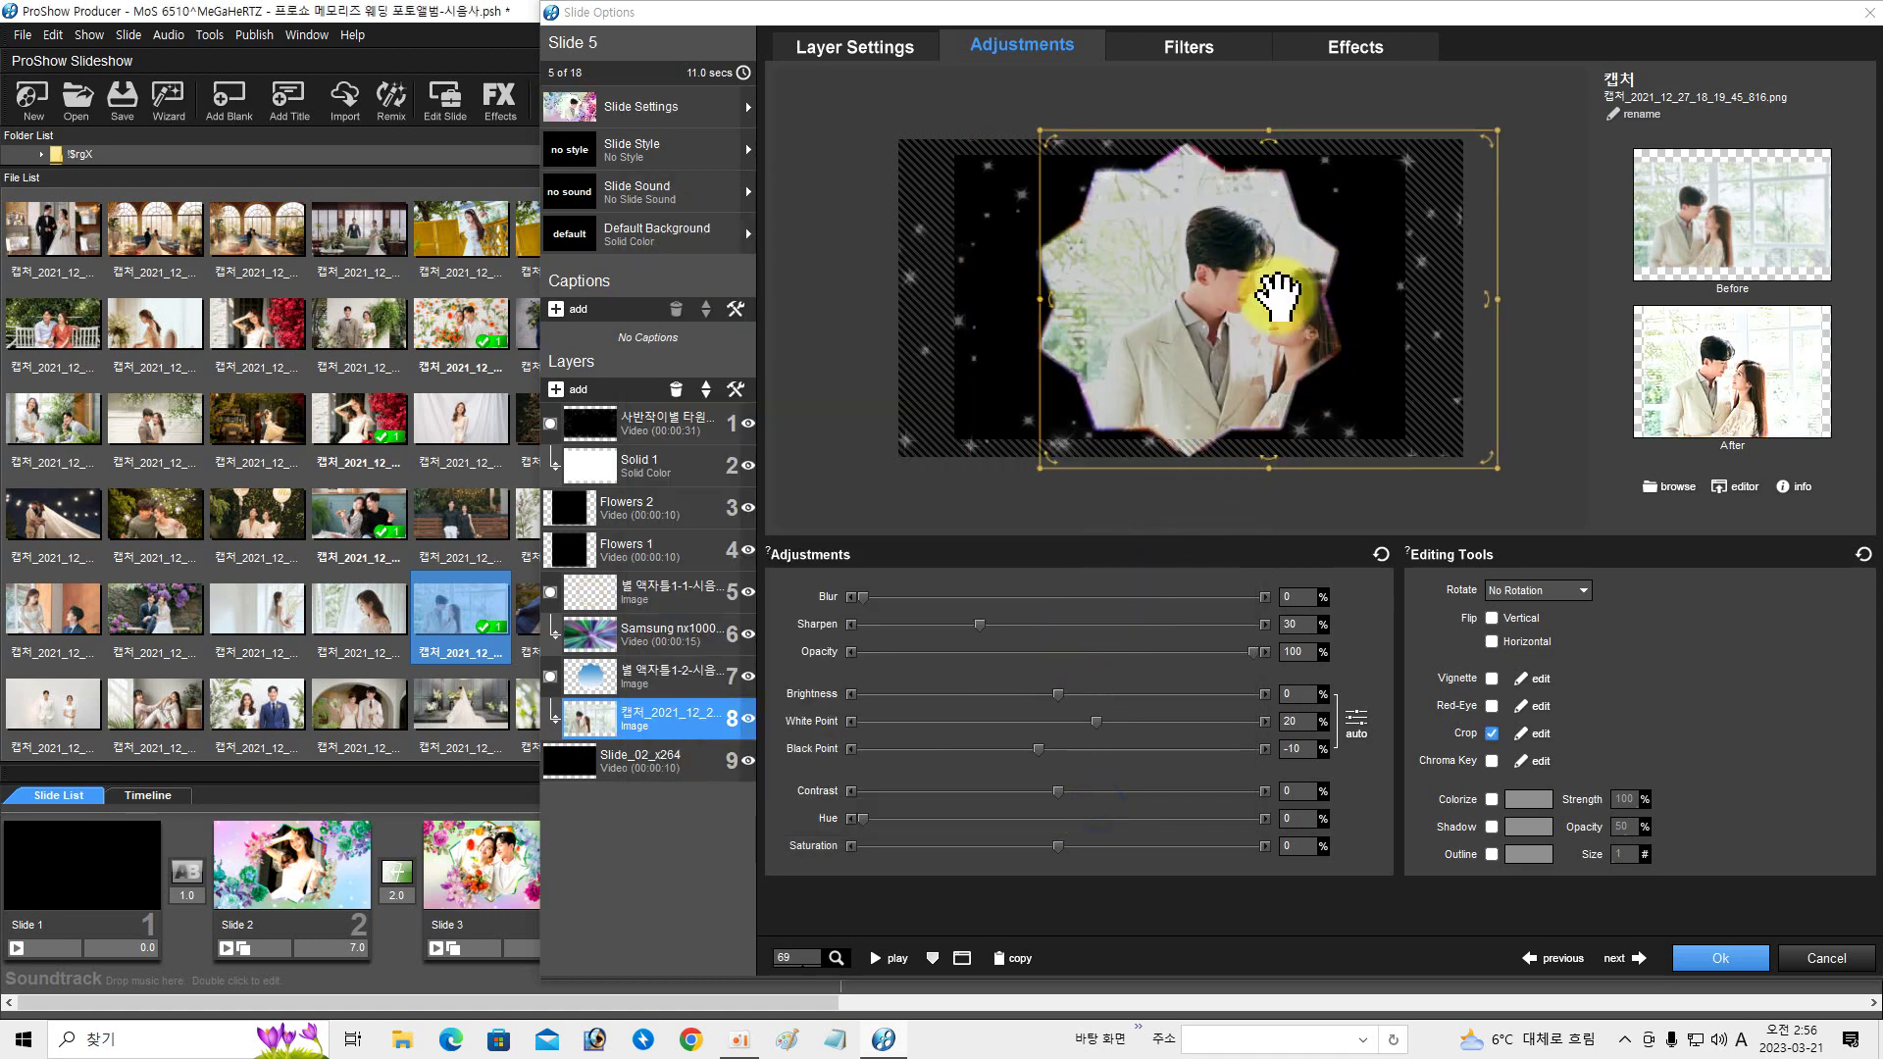
{"action": "left_click_drag", "start_coordinate": [1319, 378], "coordinate": [1264, 374]}
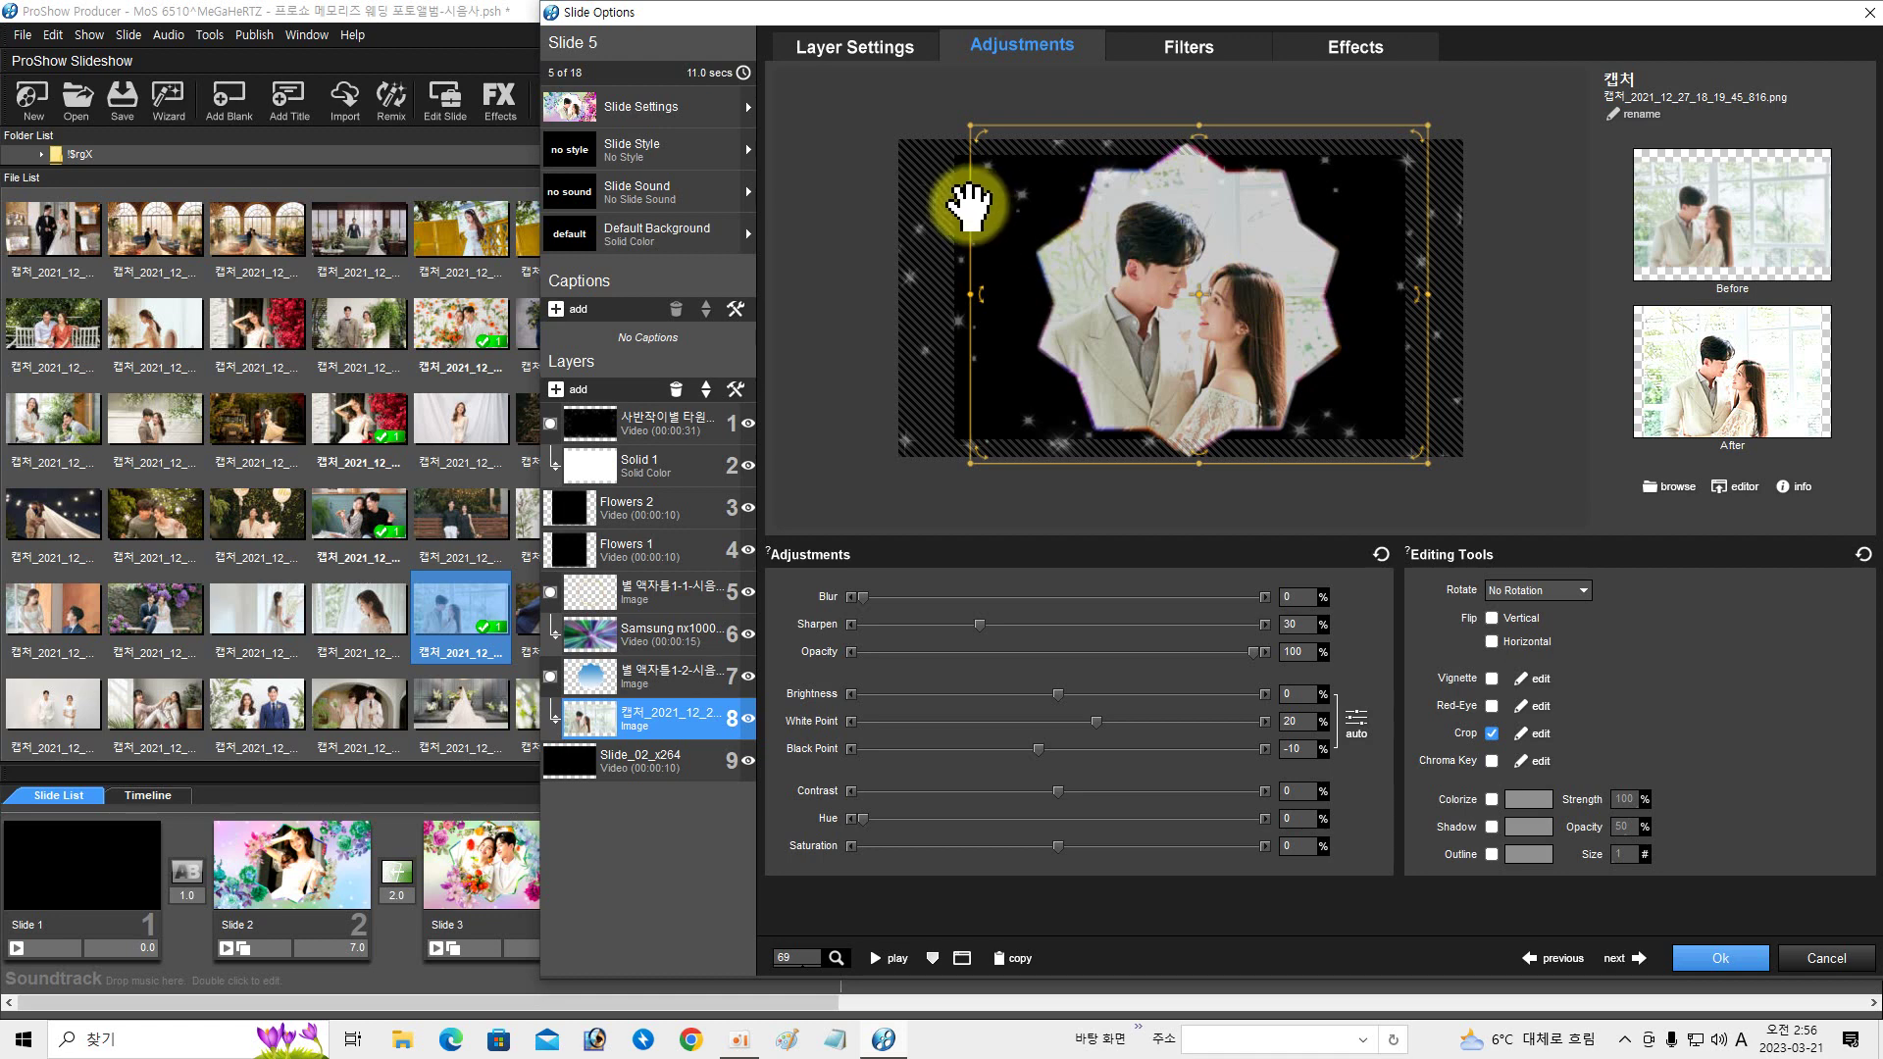
- Rotate slide 5's couple photo to about 31° at the starting keyframe and check its ending keyframe
{"action": "left_click", "coordinate": [1324, 44]}
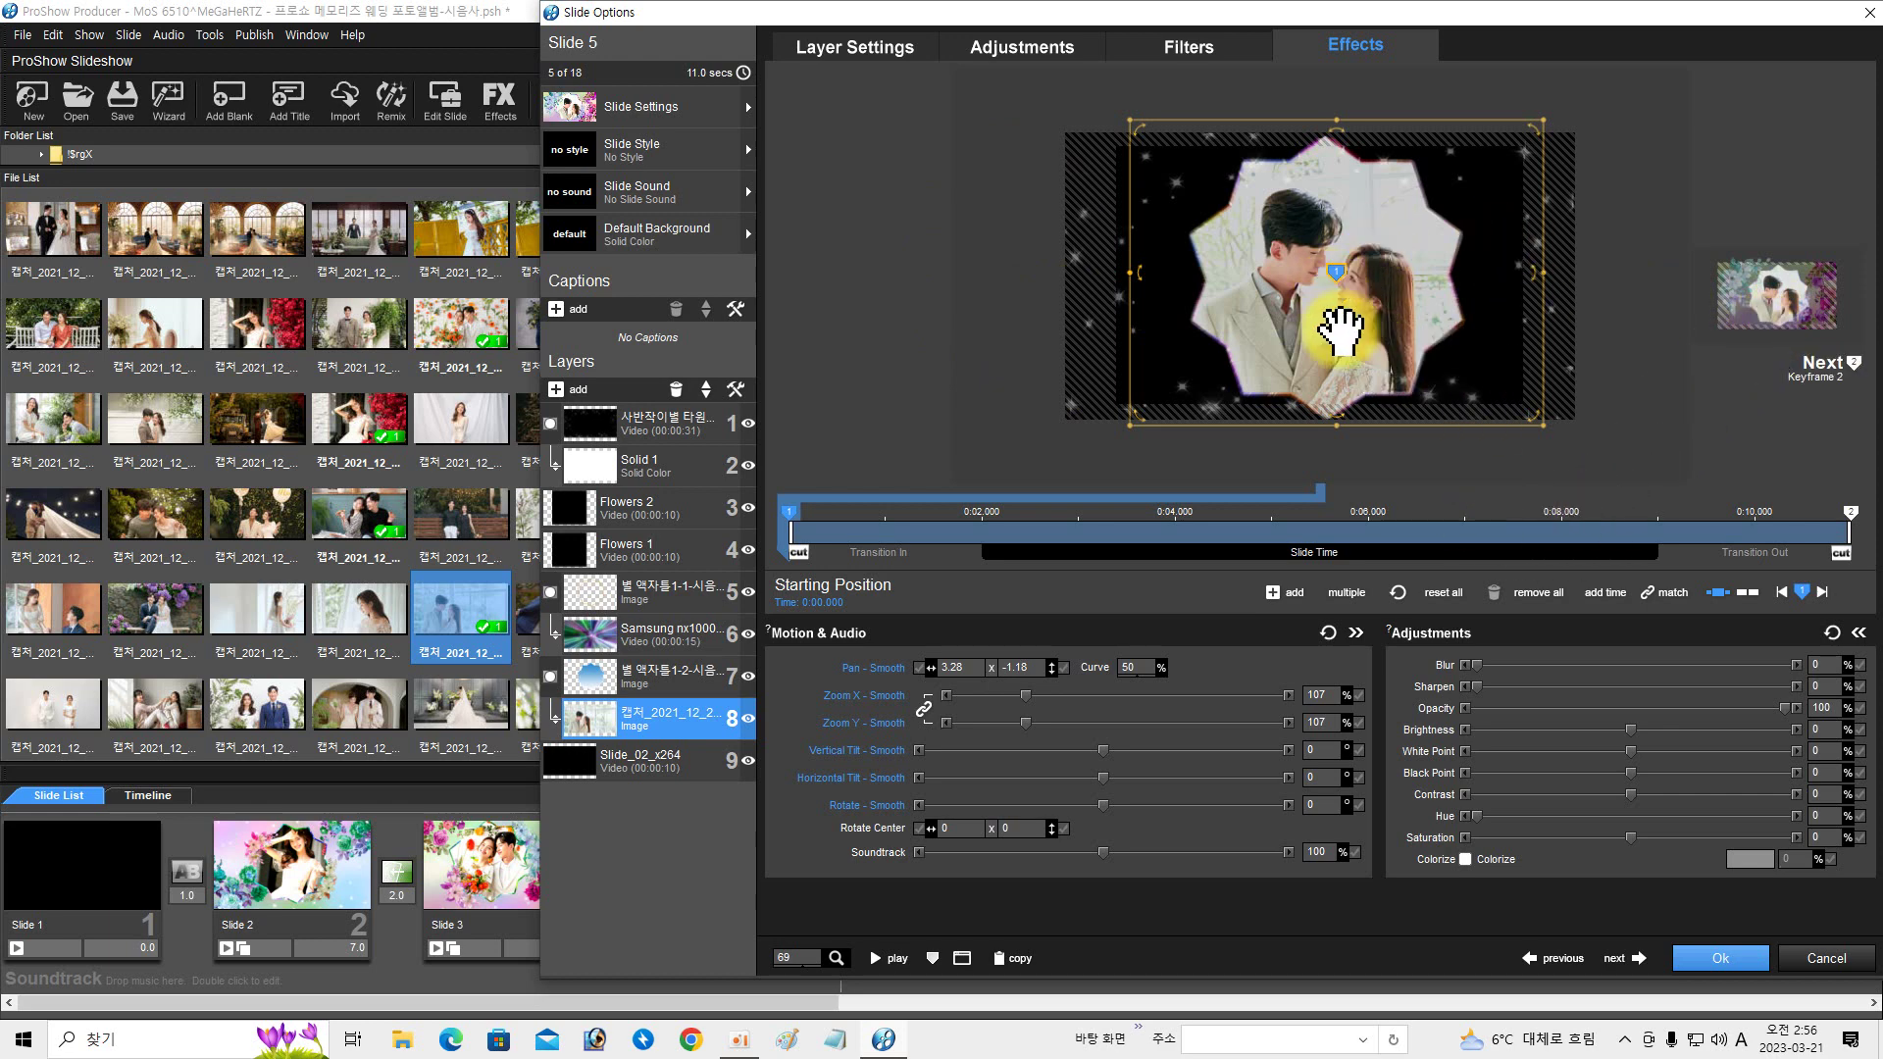
{"action": "left_click_drag", "start_coordinate": [1537, 422], "coordinate": [1337, 589]}
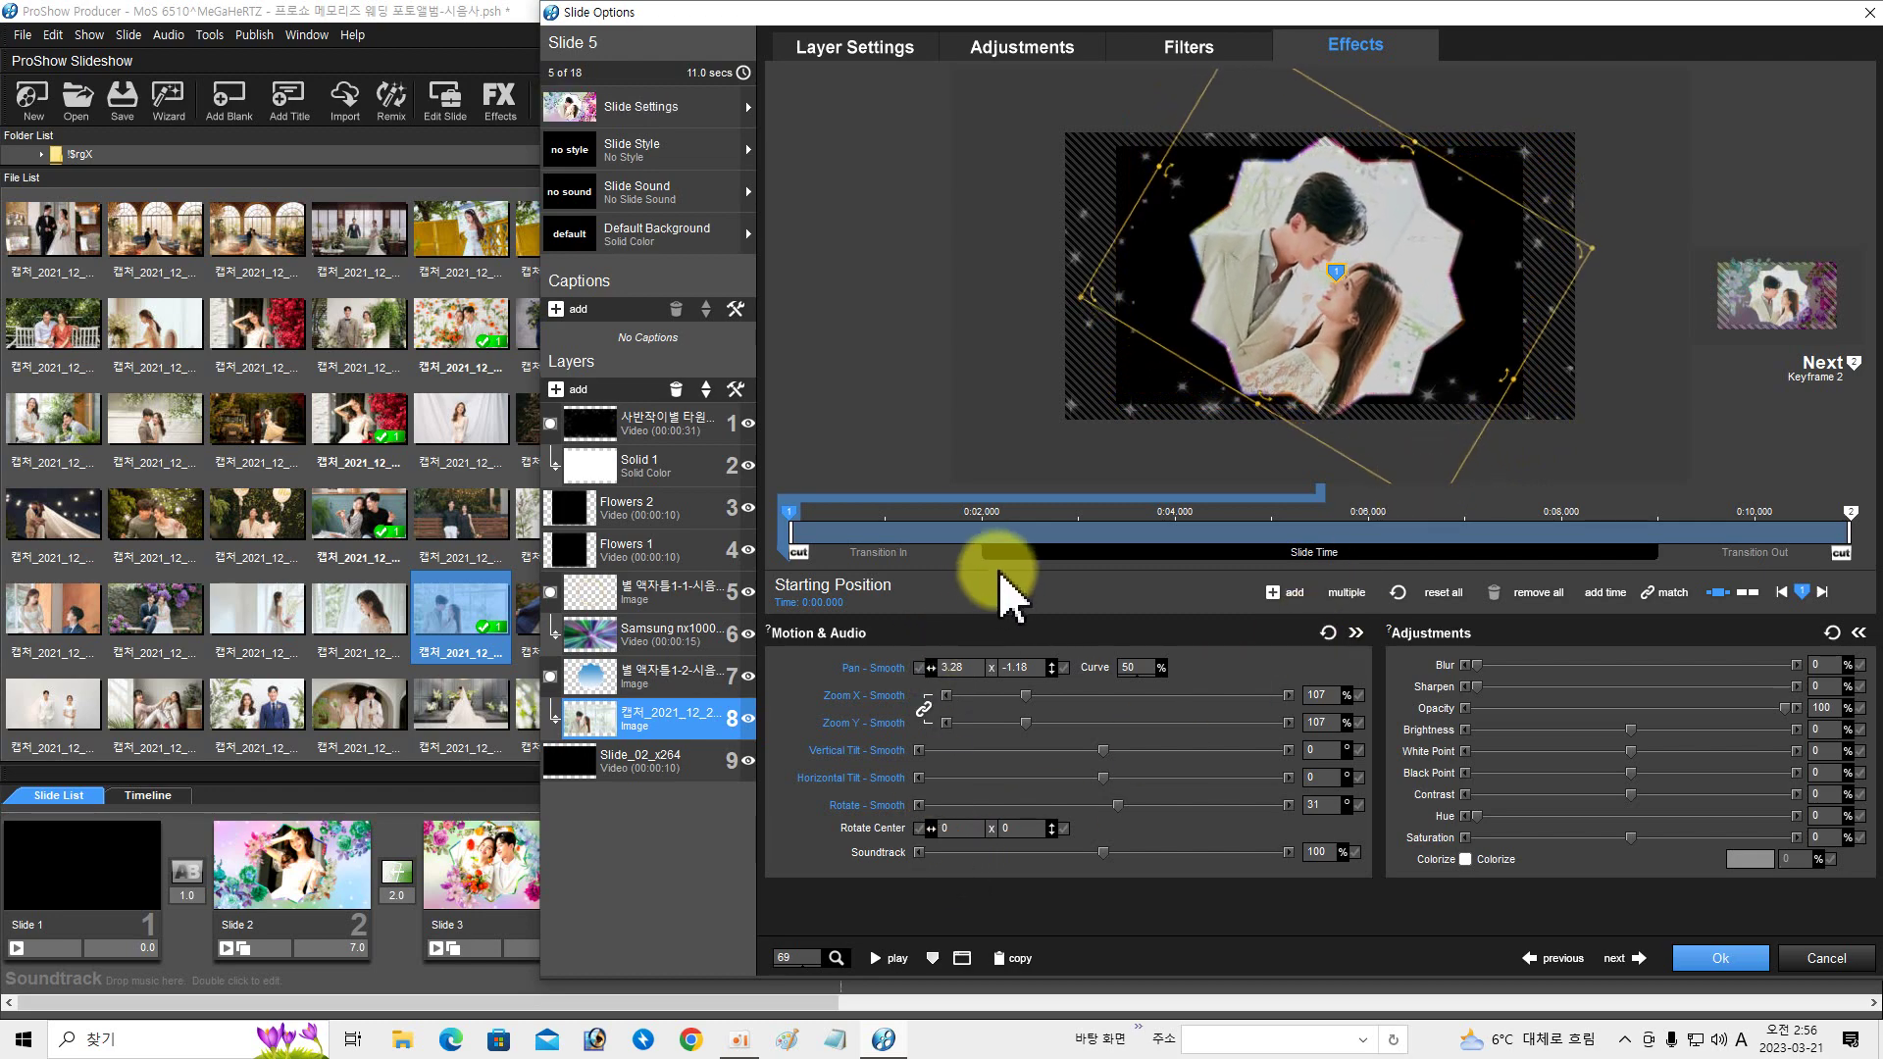
{"action": "mouse_move", "coordinate": [1020, 585]}
{"action": "left_mouse_down"}
{"action": "mouse_move", "coordinate": [1673, 589]}
{"action": "mouse_move", "coordinate": [1079, 594]}
{"action": "mouse_move", "coordinate": [853, 533]}
{"action": "left_mouse_up"}
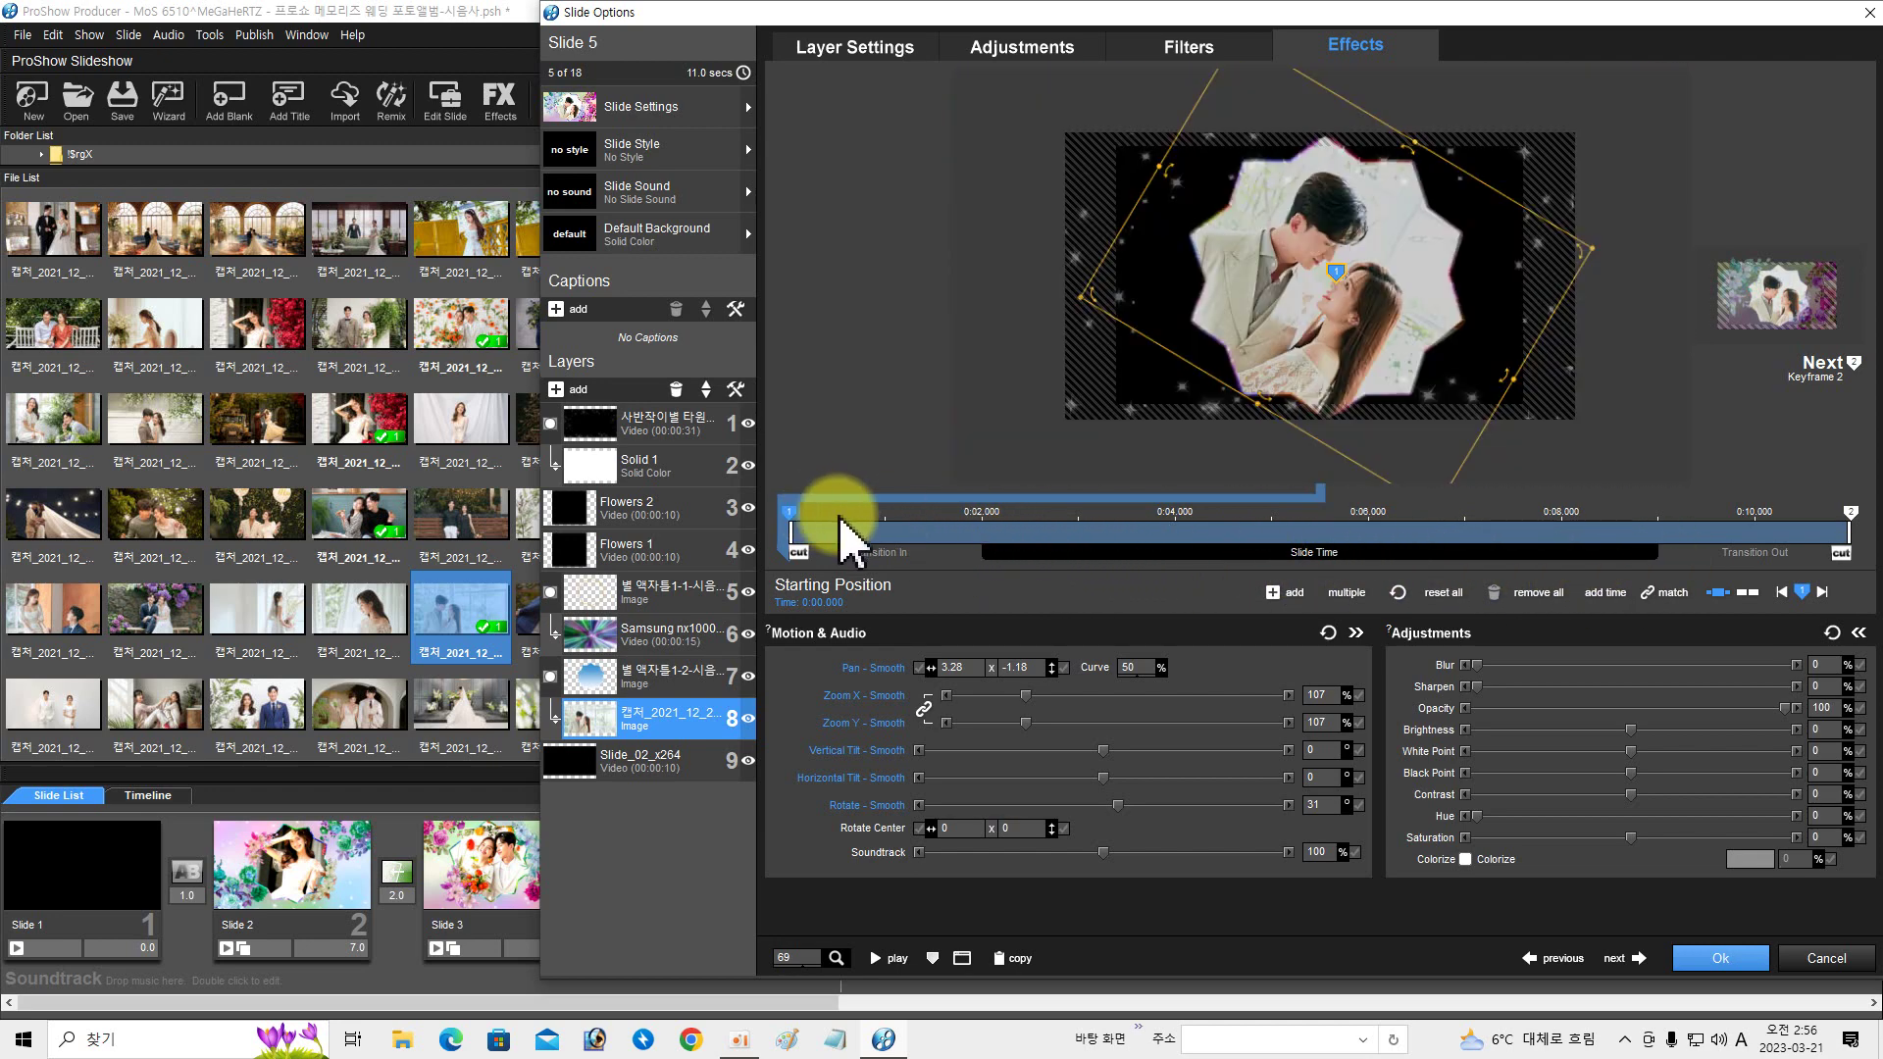
{"action": "left_click", "coordinate": [1851, 512]}
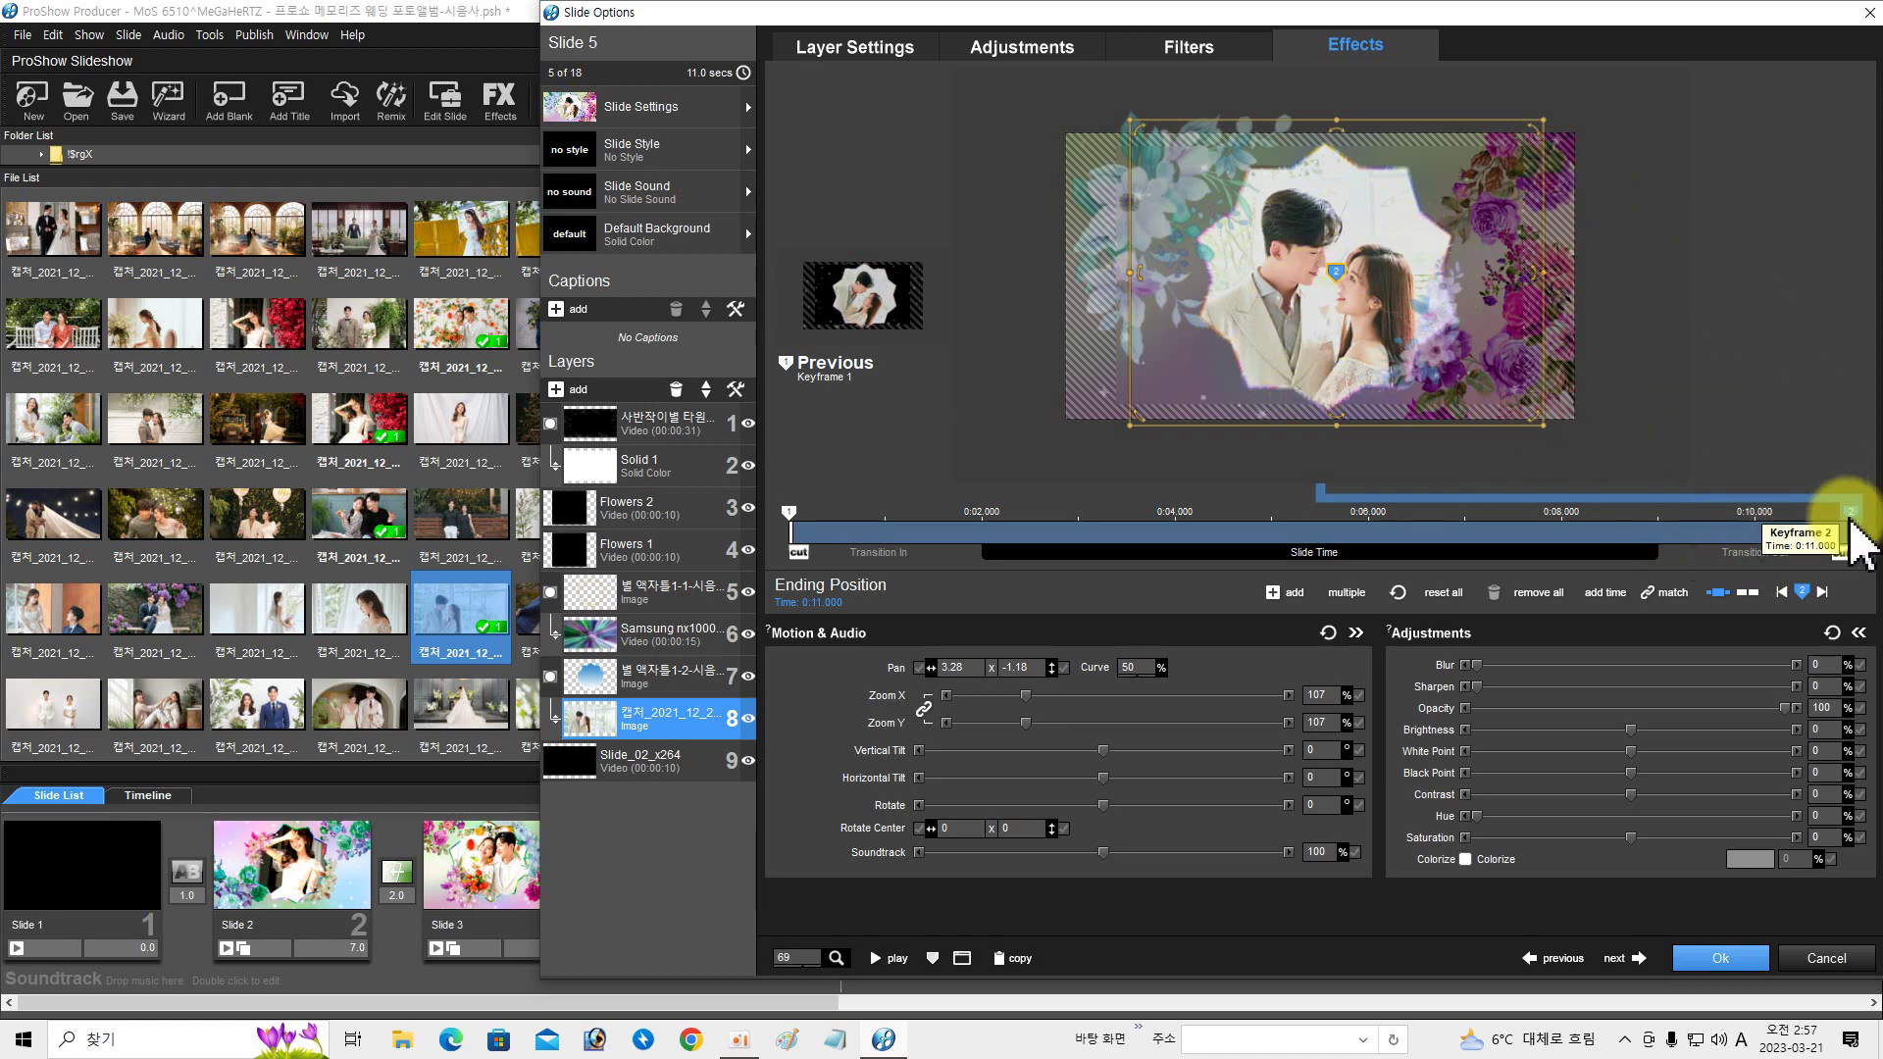
{"action": "right_click", "coordinate": [1852, 520]}
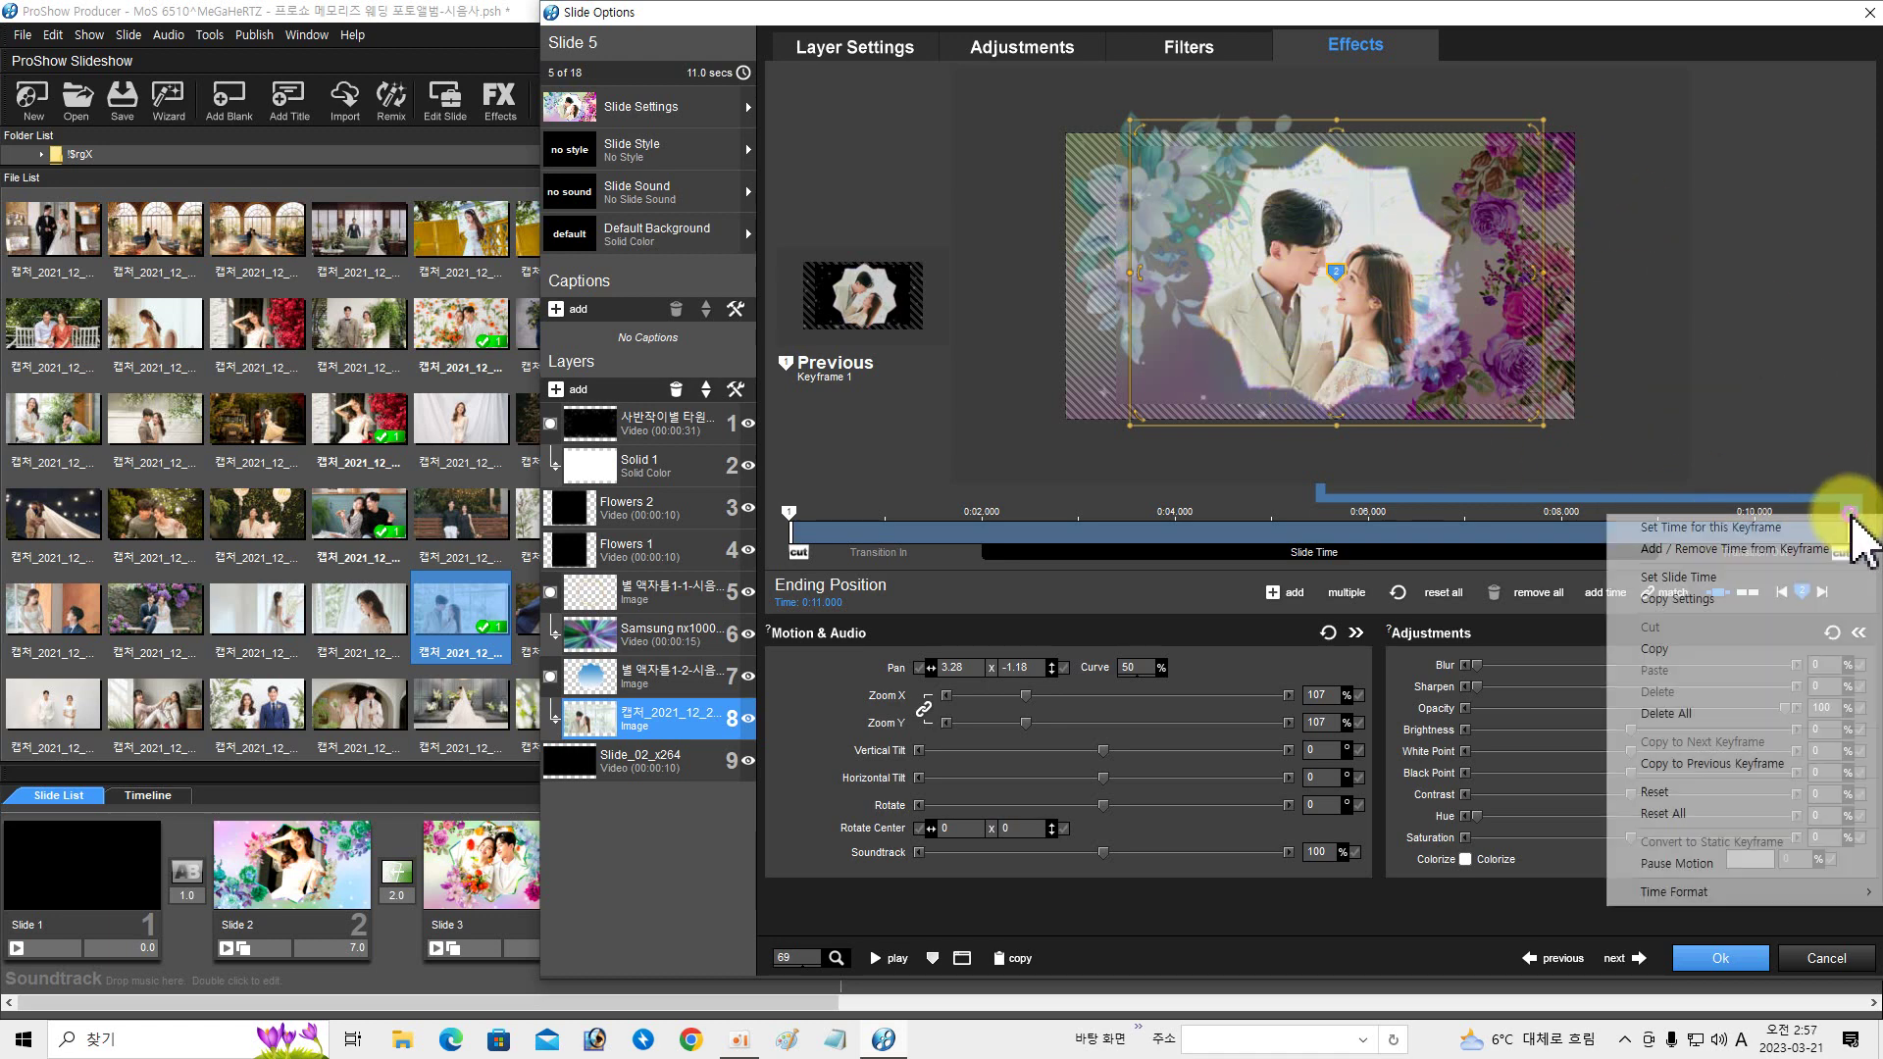
{"action": "left_click", "coordinate": [1690, 768]}
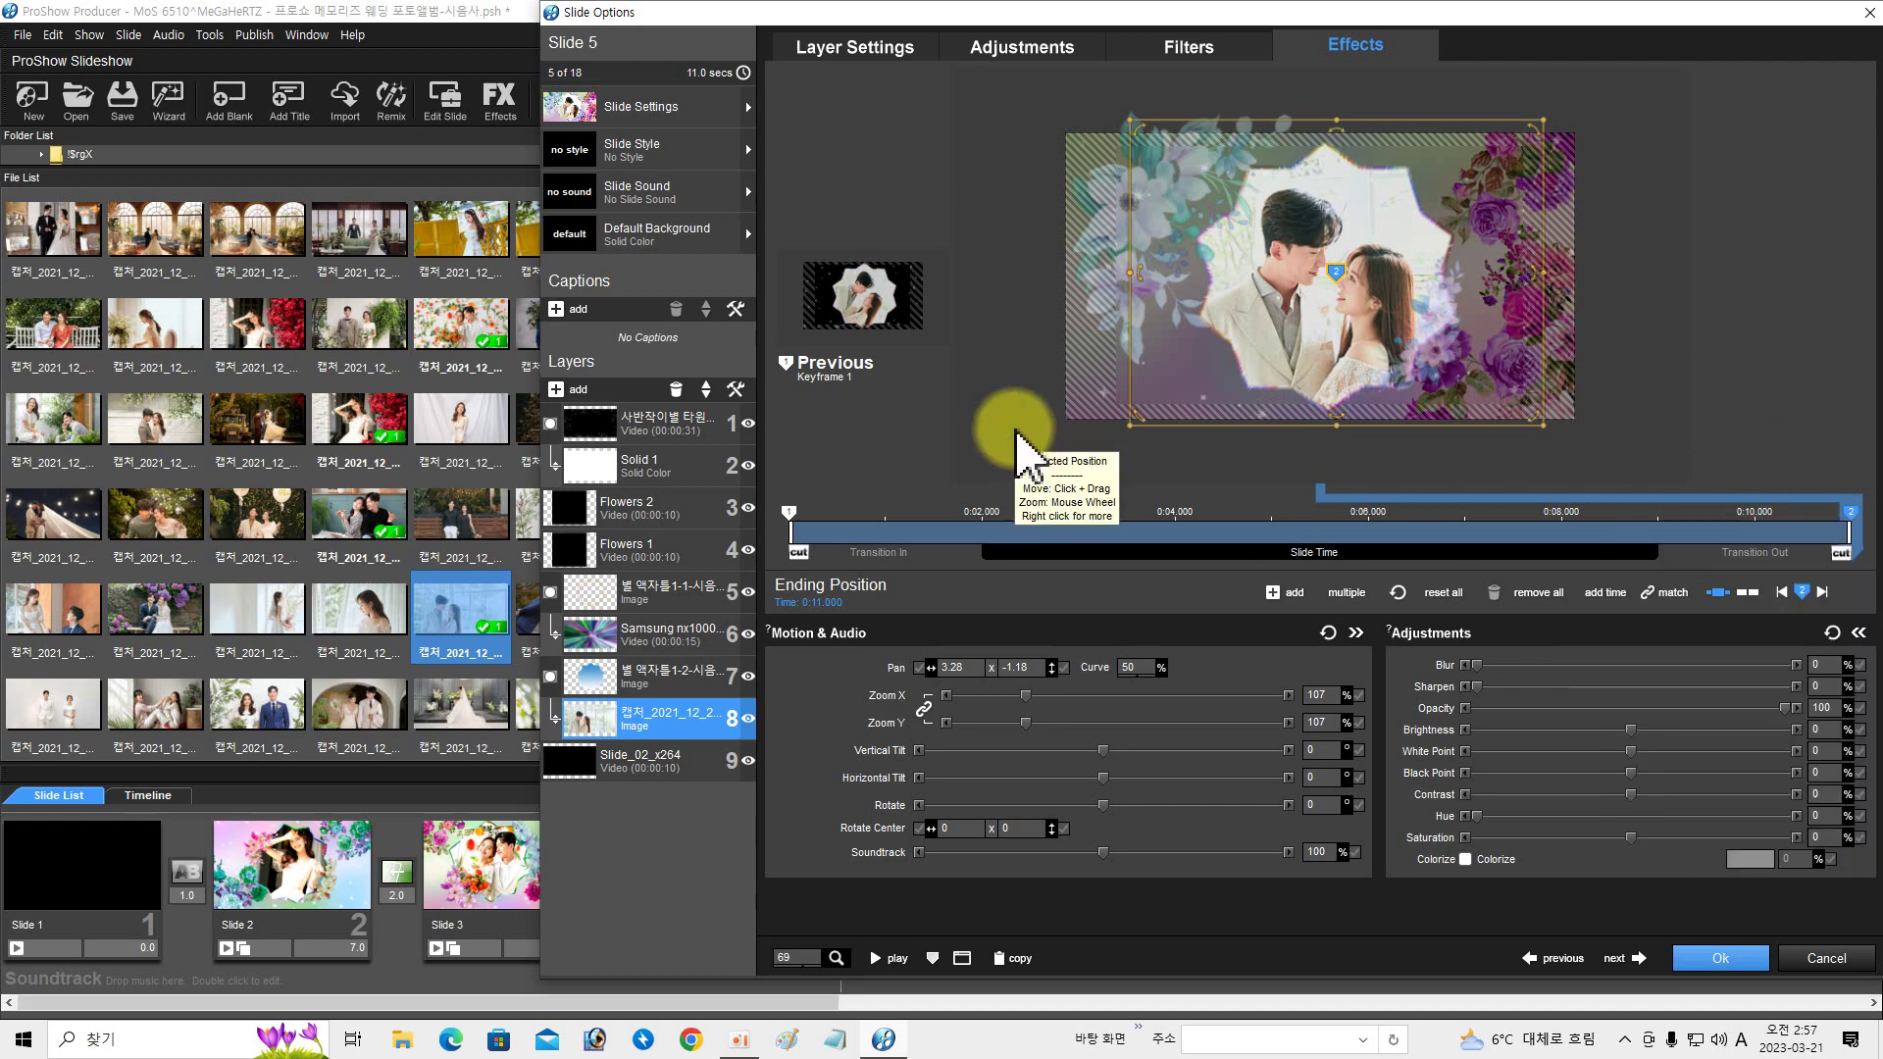
- Go to slide 6, replace its layer 8 placeholder with the photo of the couple under the balloons, and preview the slide
{"action": "left_click", "coordinate": [1641, 958]}
{"action": "left_click", "coordinate": [956, 675]}
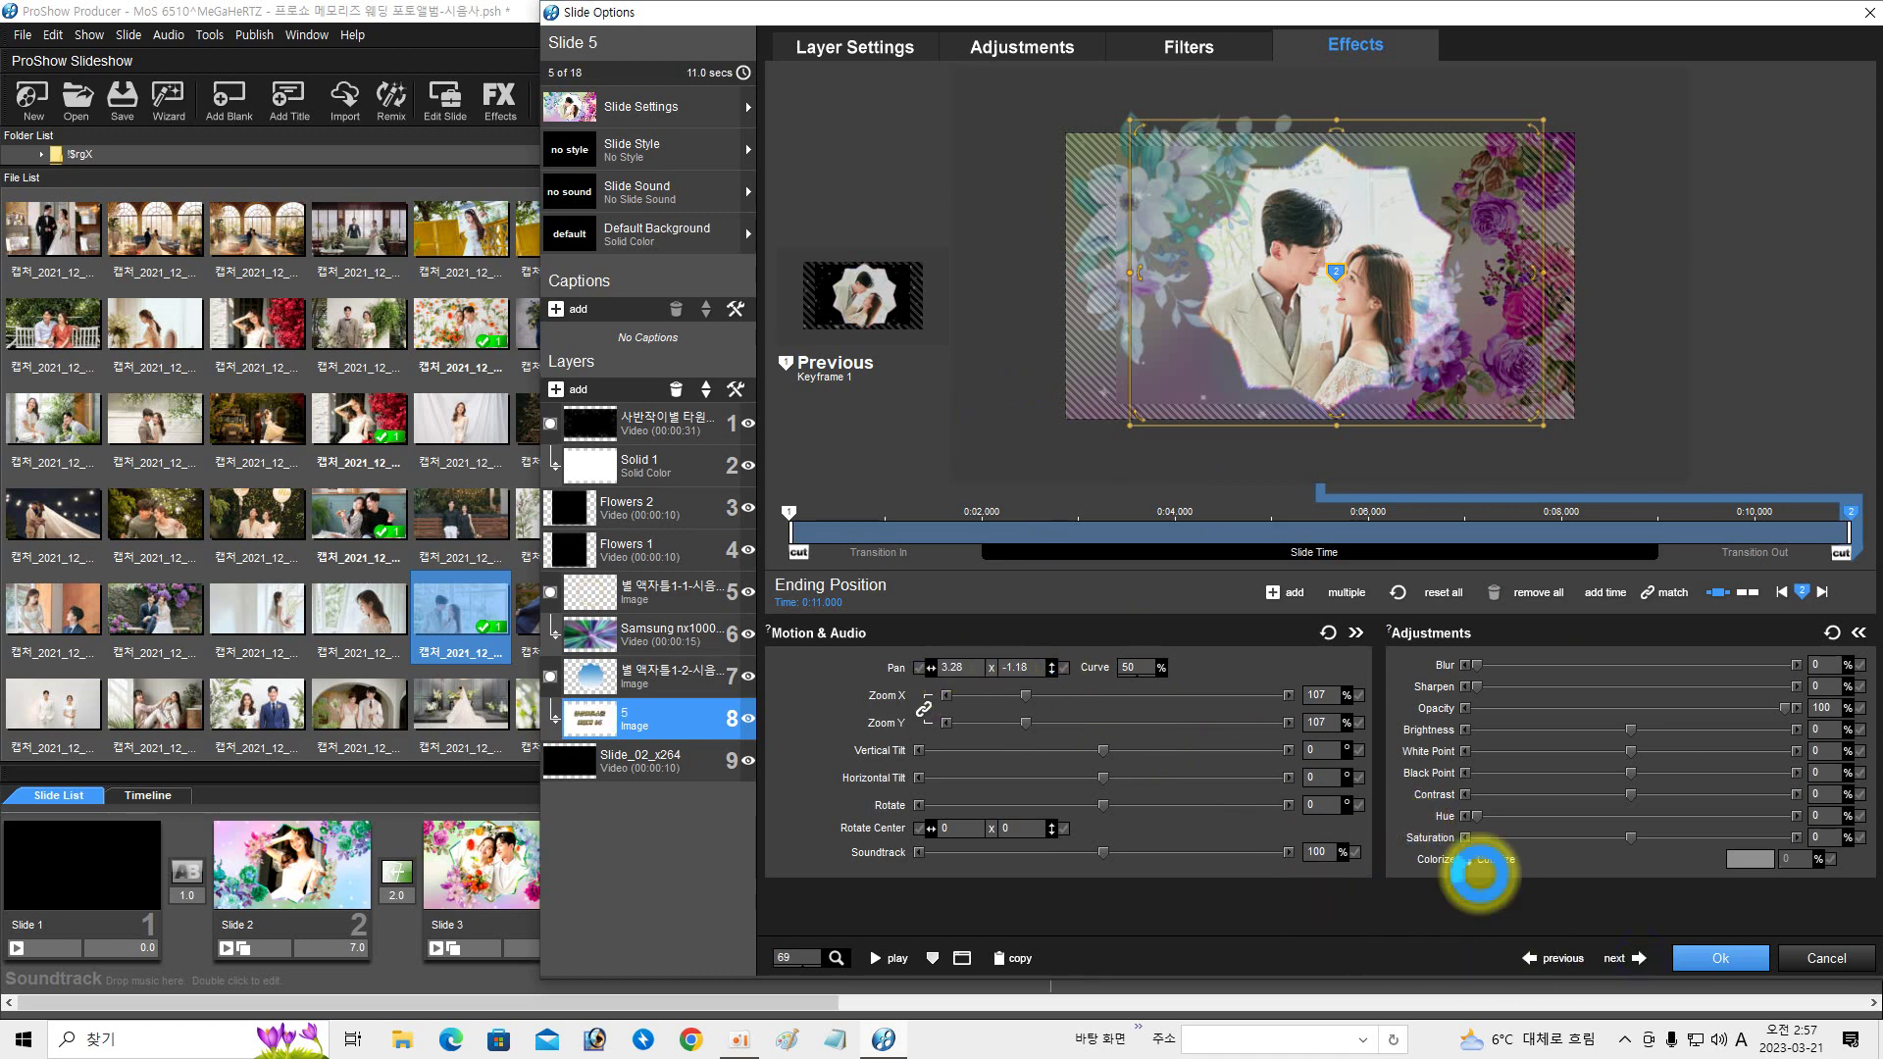
{"action": "left_click", "coordinate": [1627, 958]}
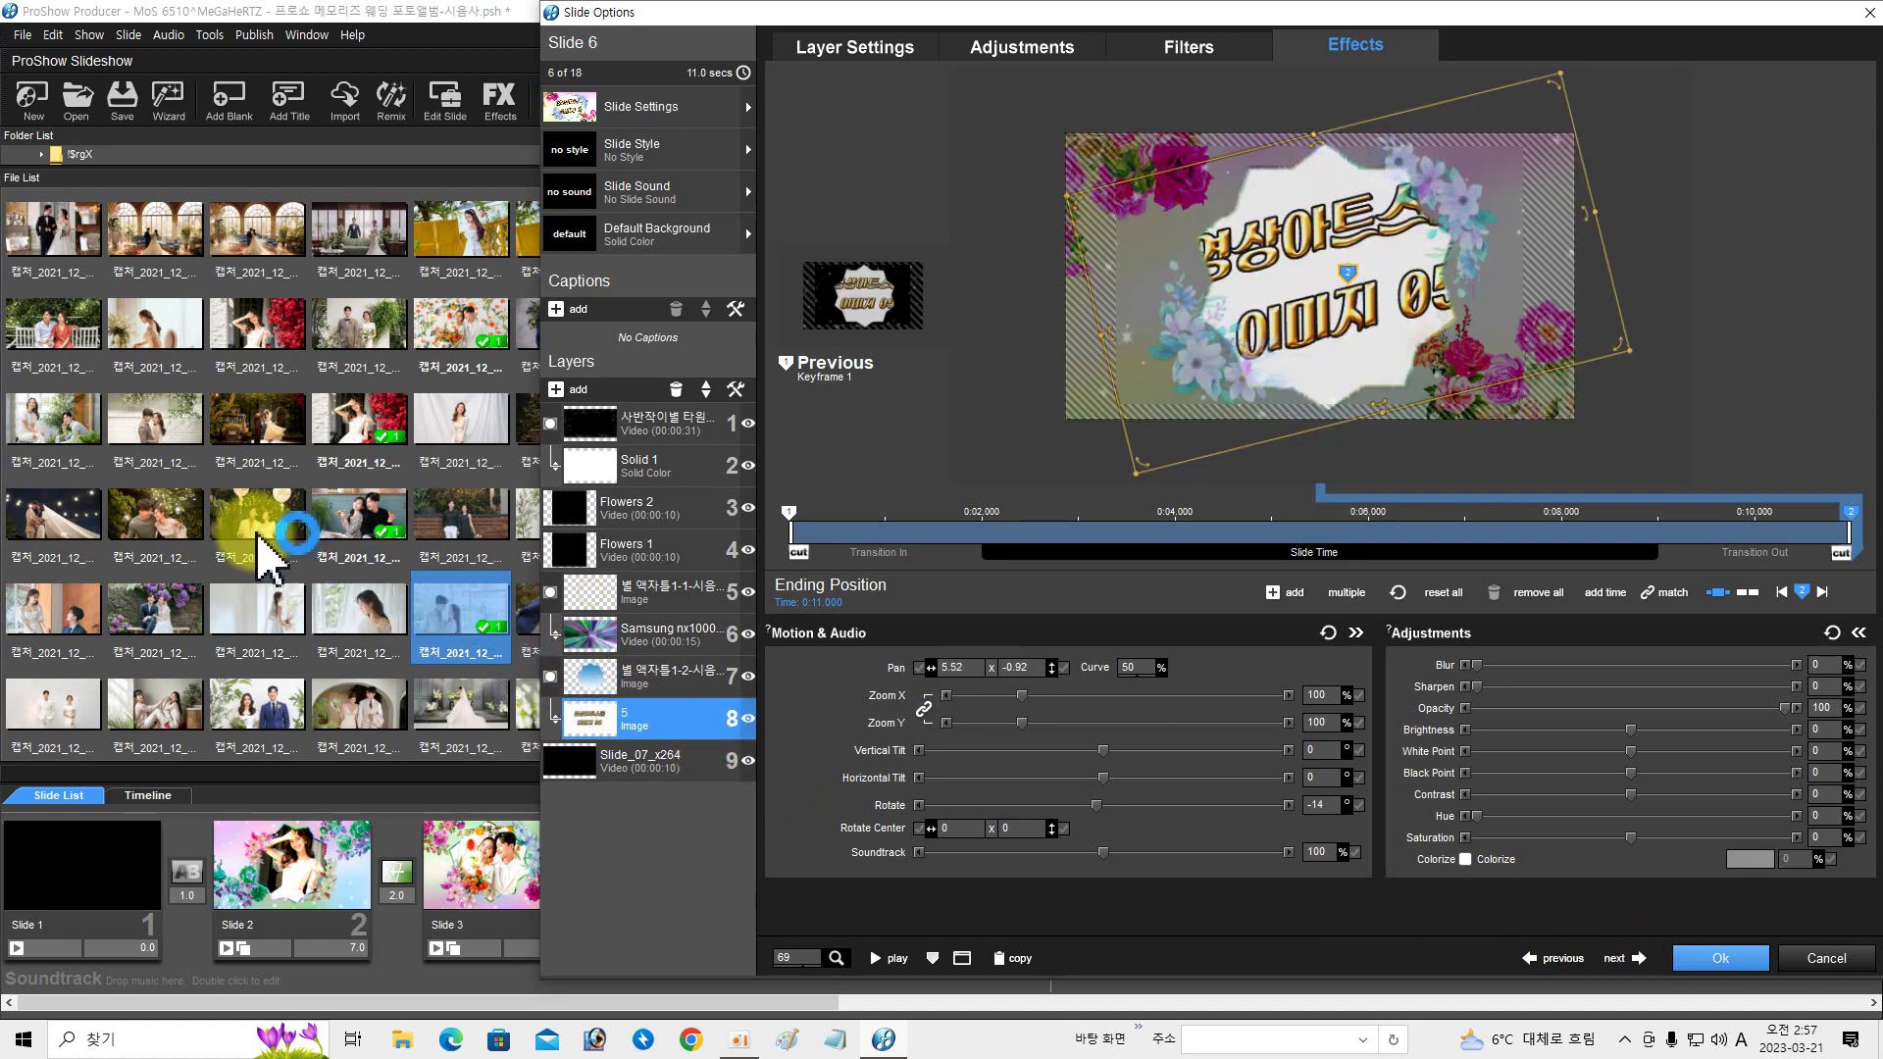
{"action": "left_click_drag", "start_coordinate": [265, 559], "coordinate": [625, 736]}
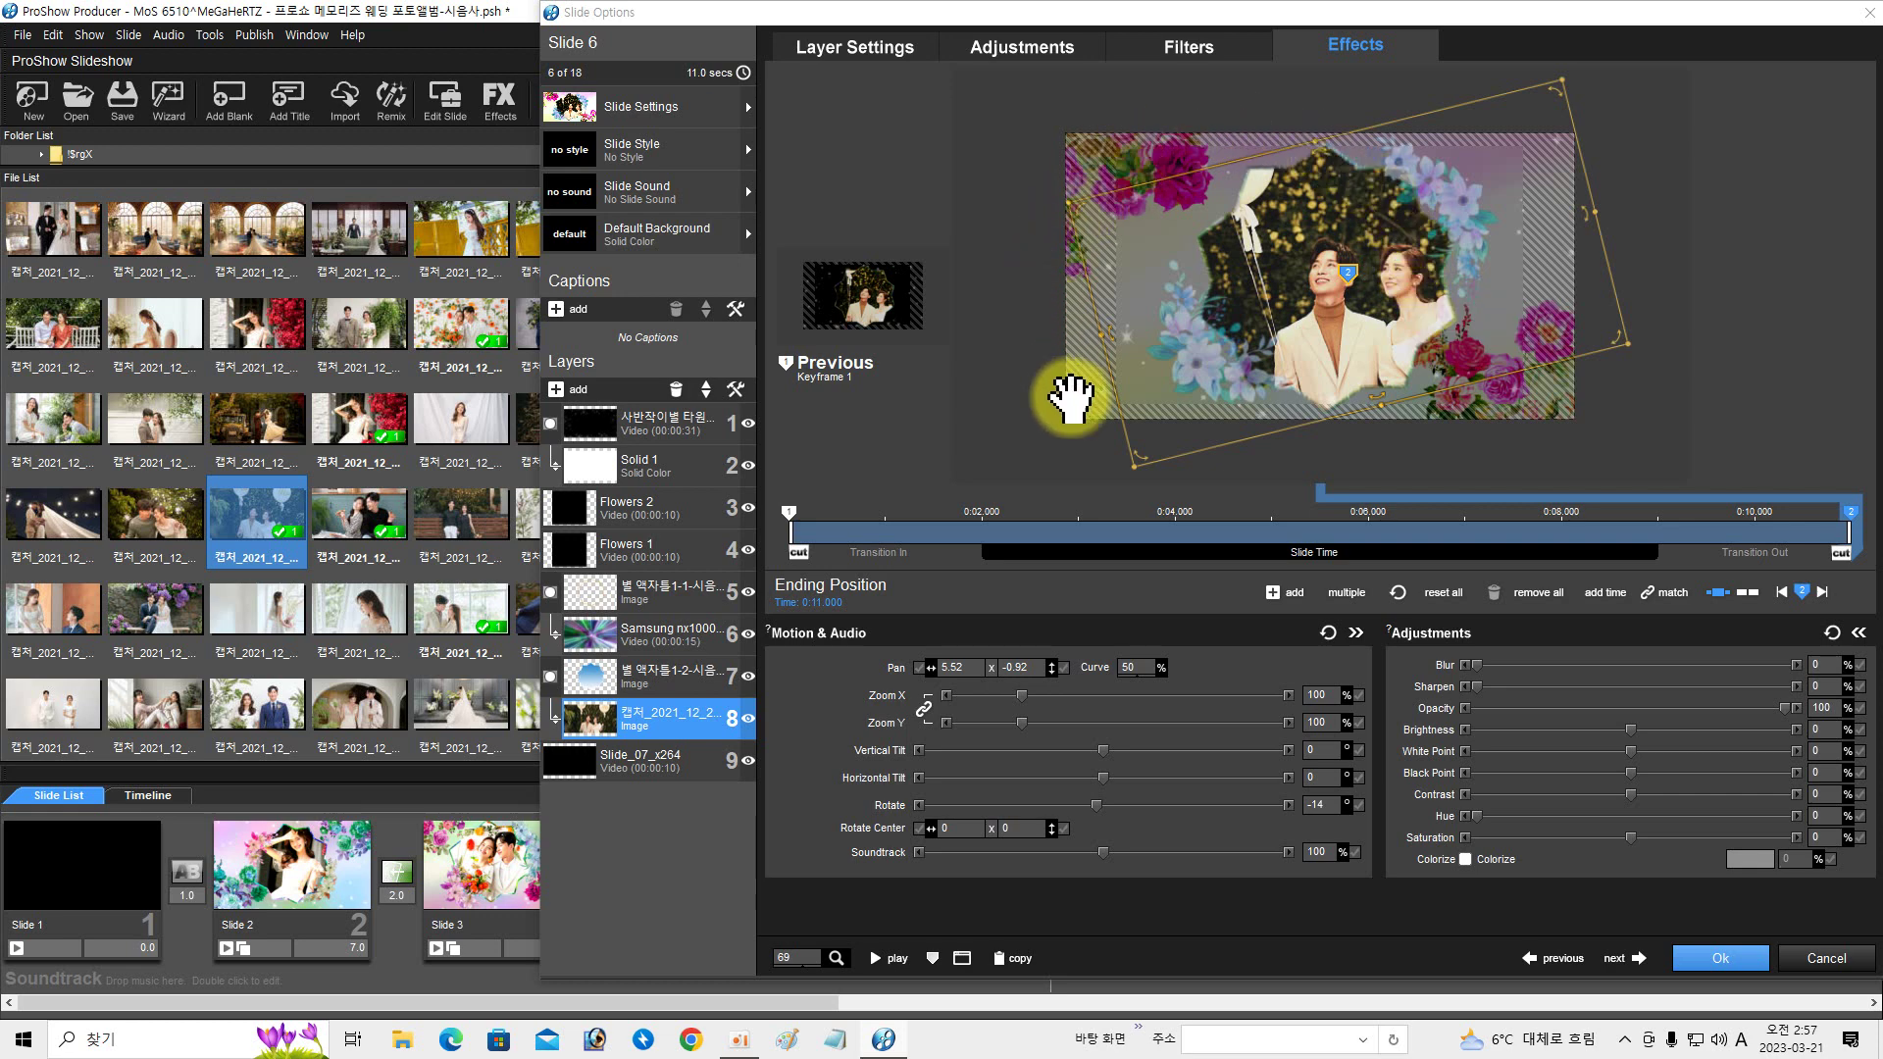
{"action": "left_click", "coordinate": [1022, 47]}
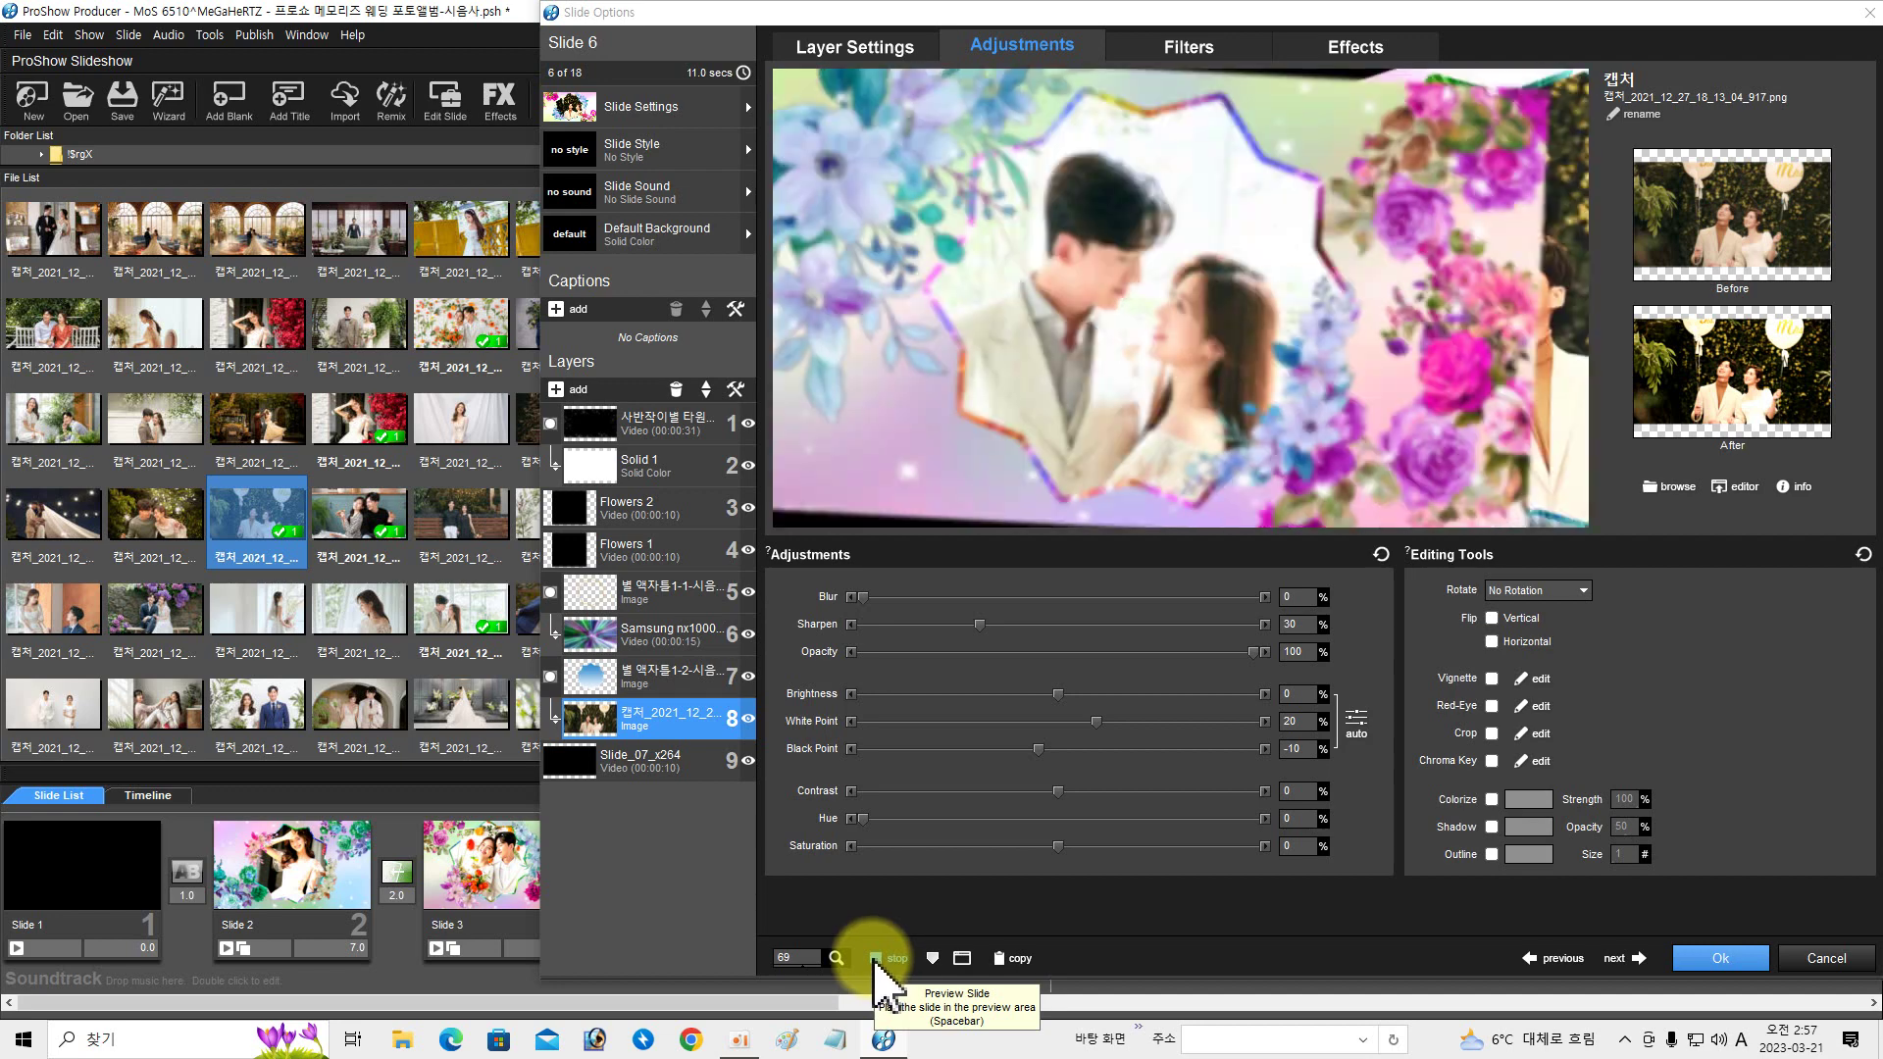
{"action": "left_click", "coordinate": [876, 960]}
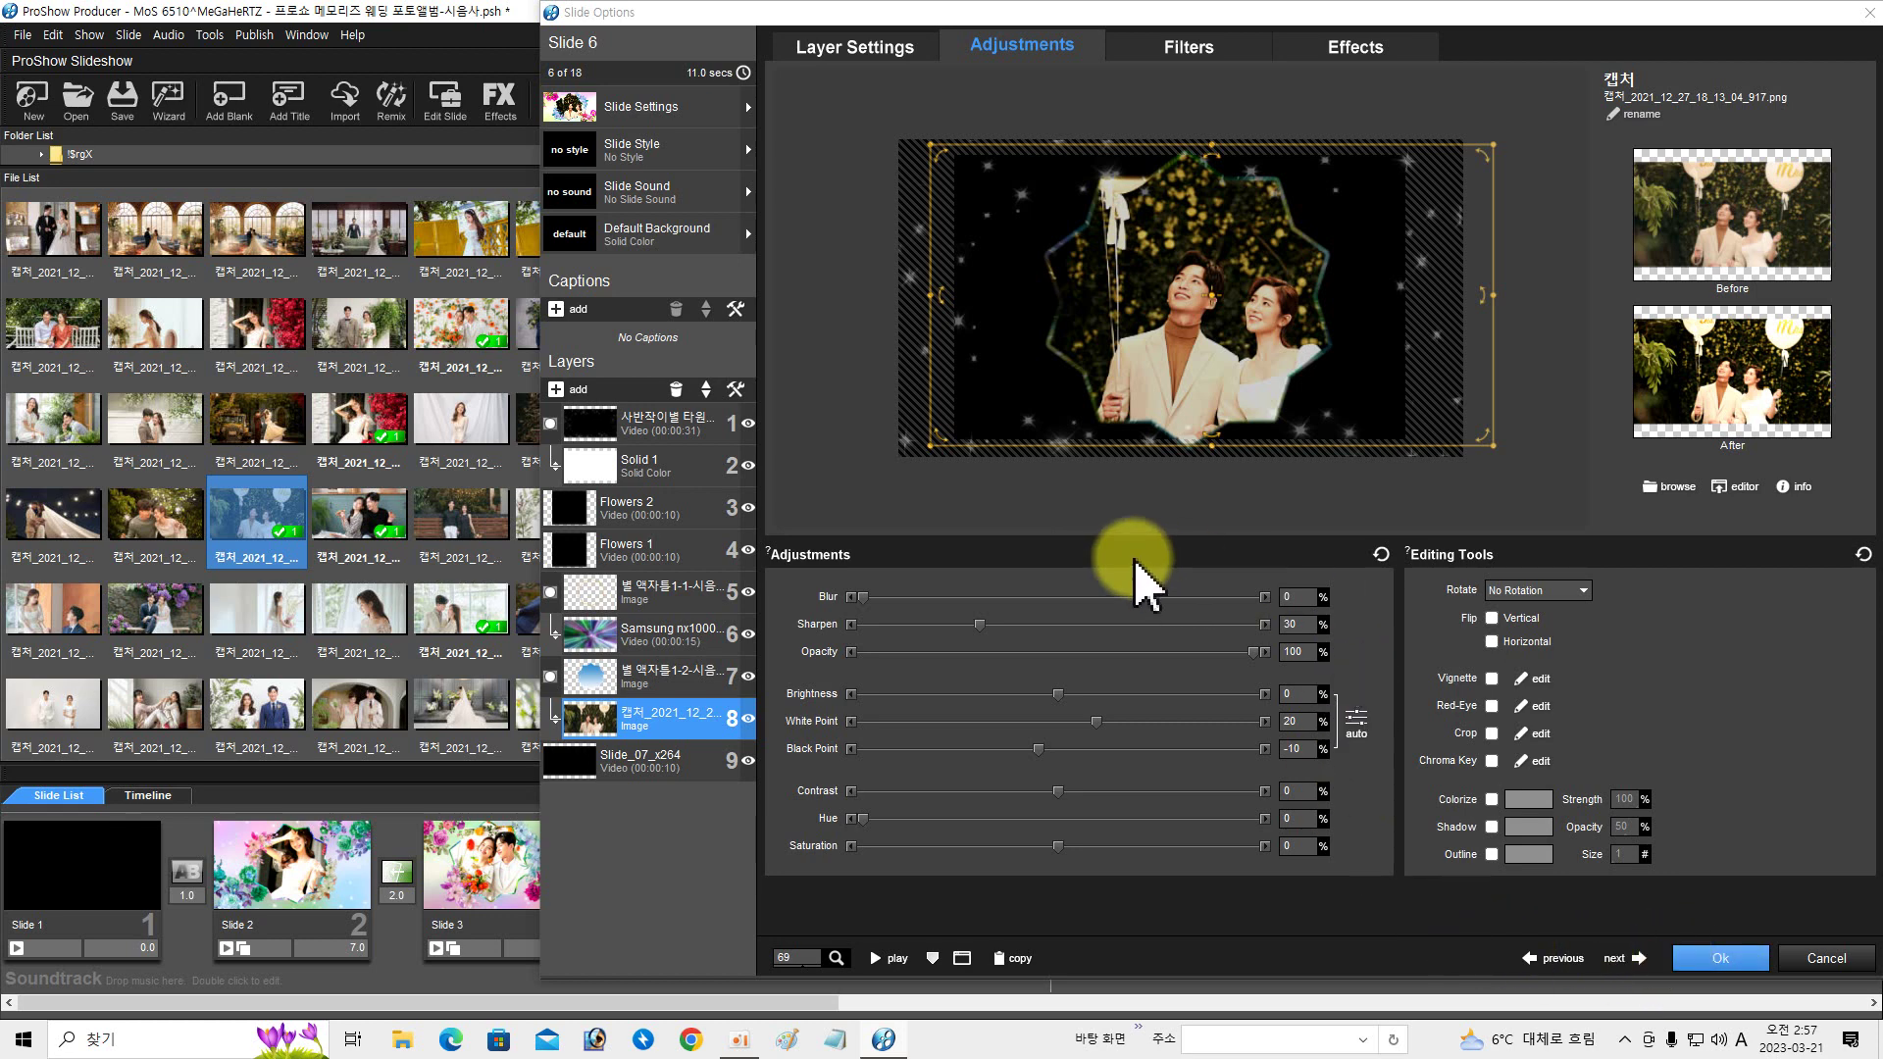
- Set the hue of slide 6's Flowers 2 video to 15% and preview the slide
{"action": "left_click", "coordinate": [648, 510]}
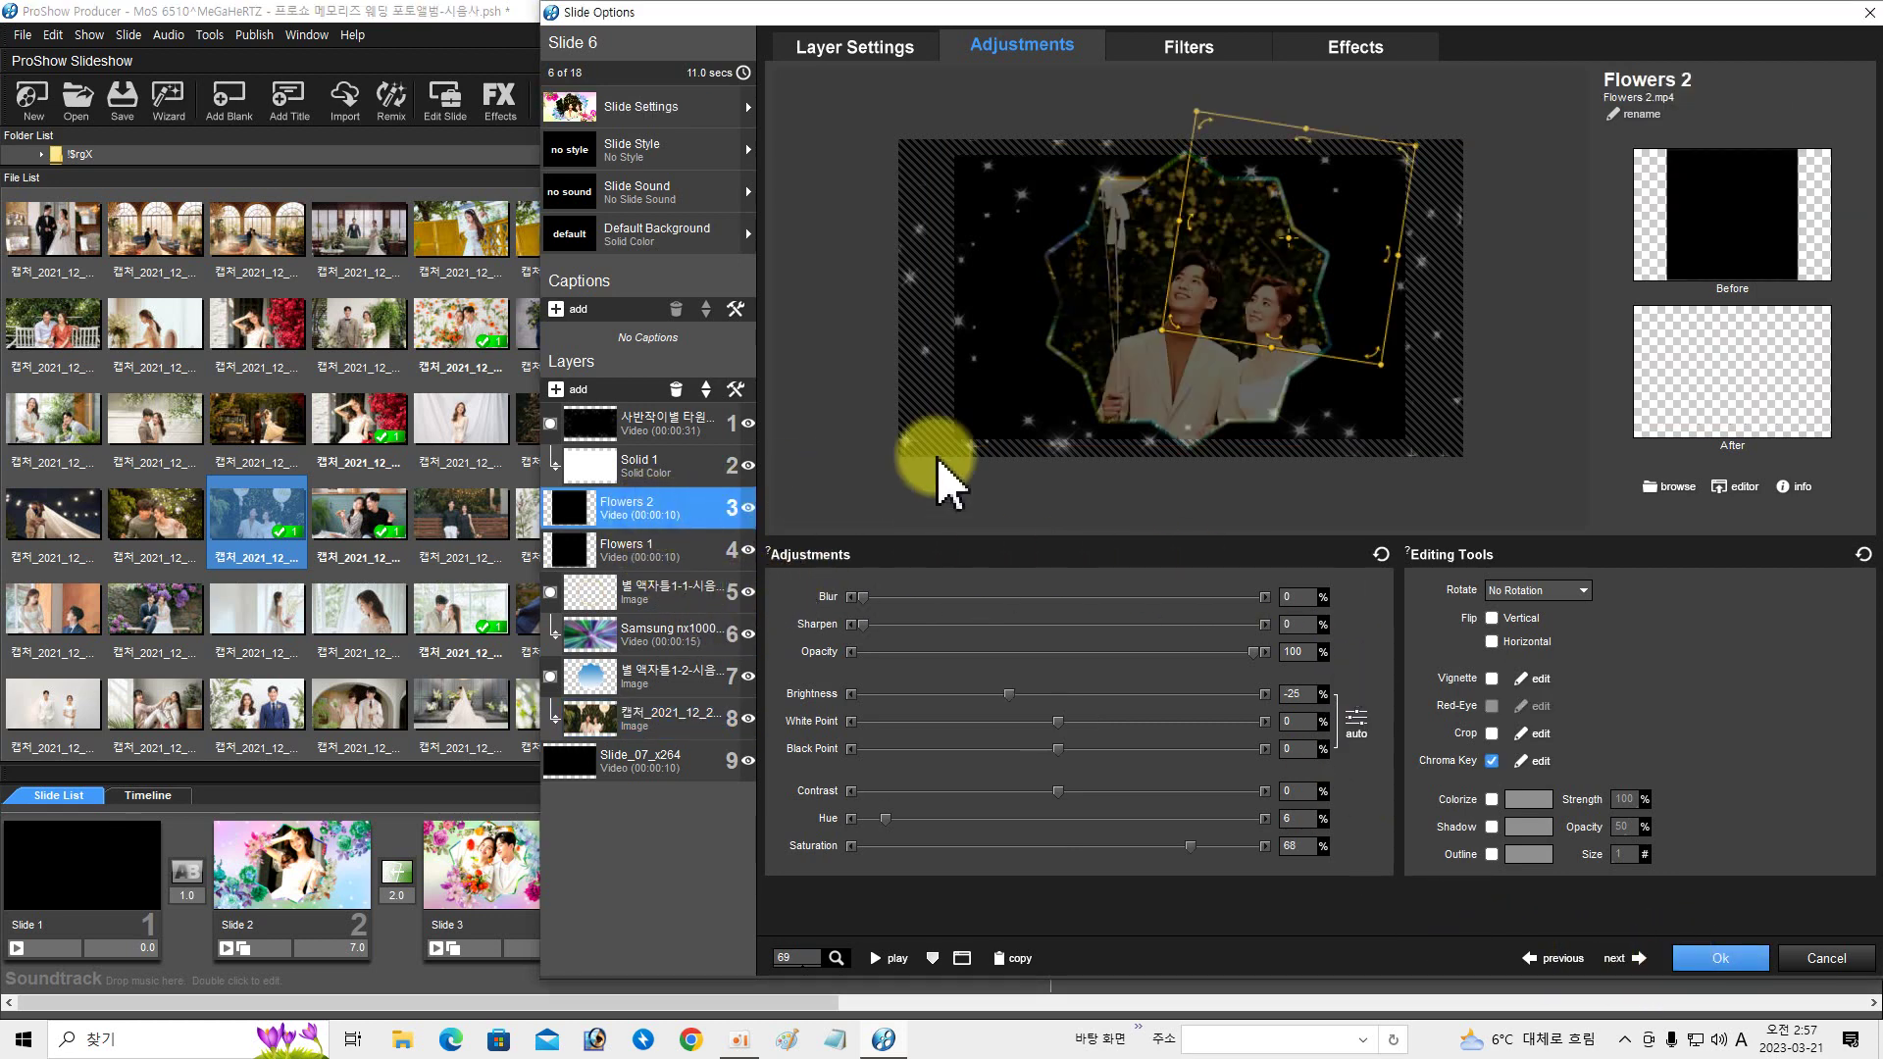
{"action": "left_click", "coordinate": [1315, 49]}
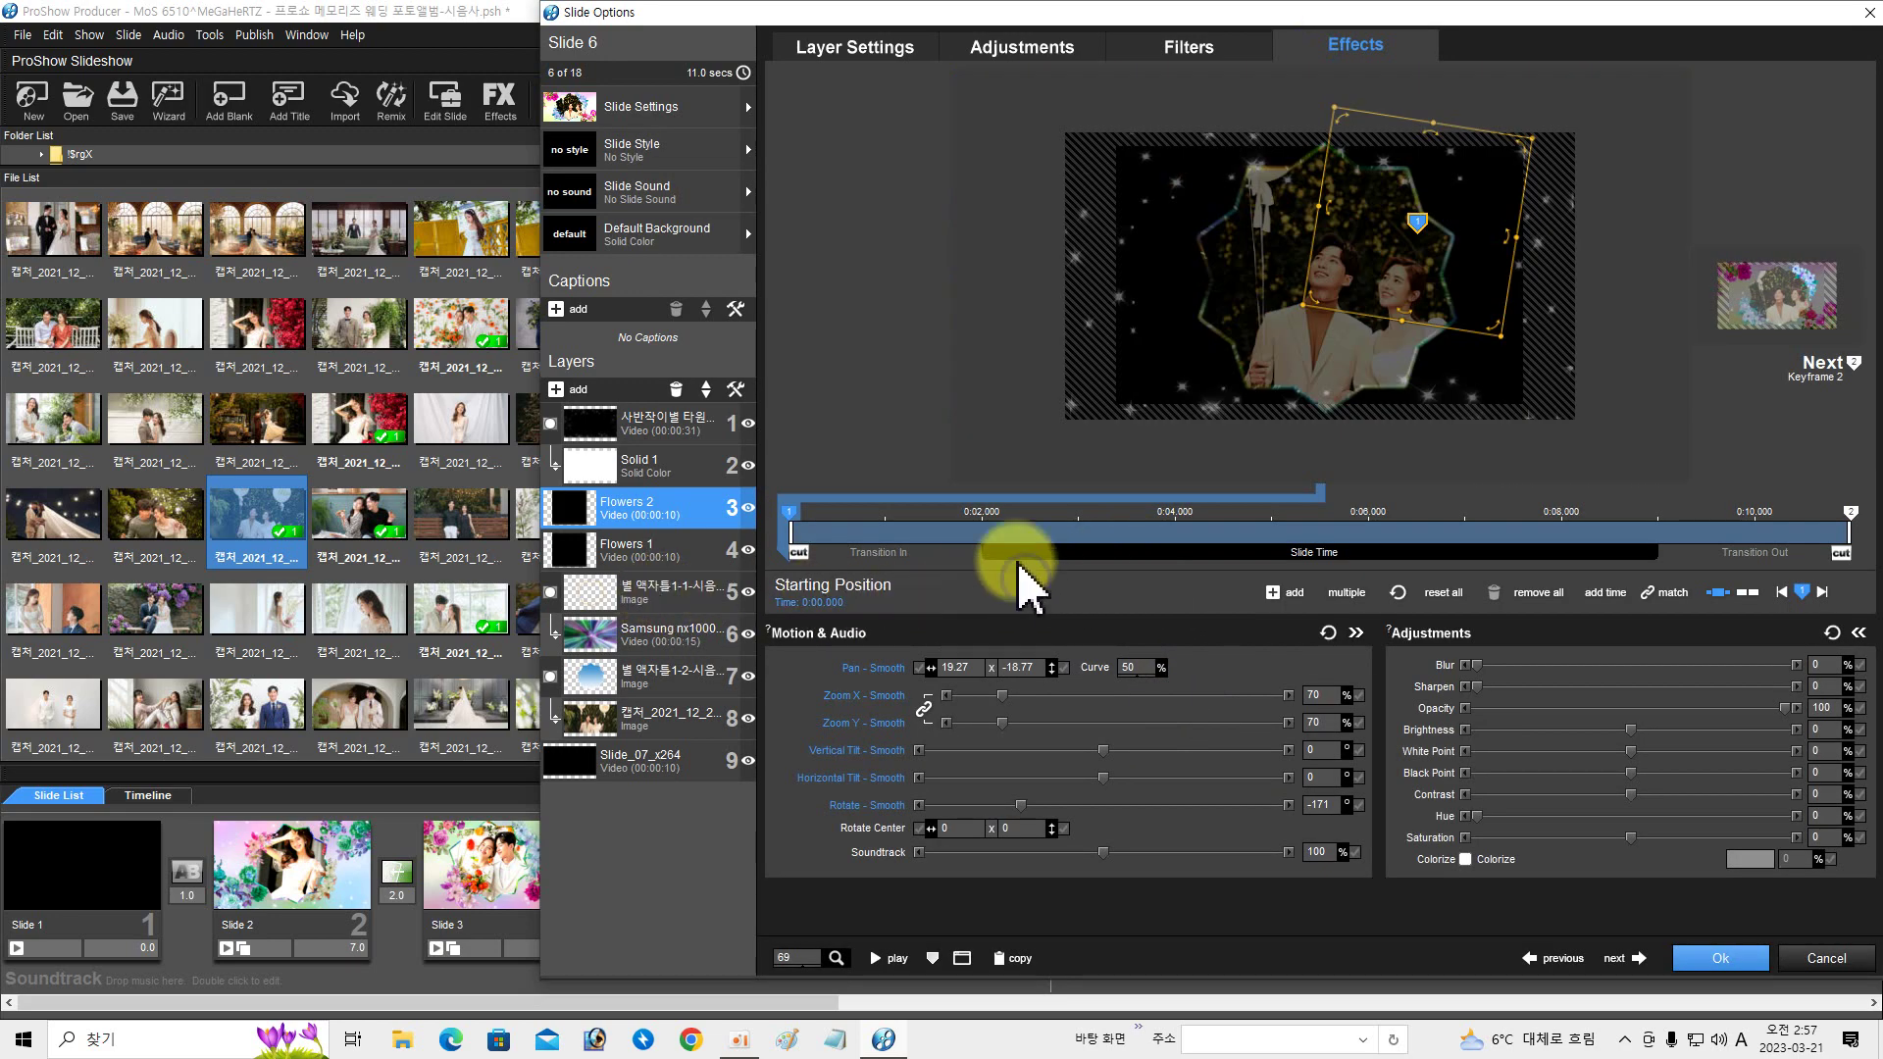
{"action": "left_click_drag", "start_coordinate": [1020, 566], "coordinate": [1265, 564]}
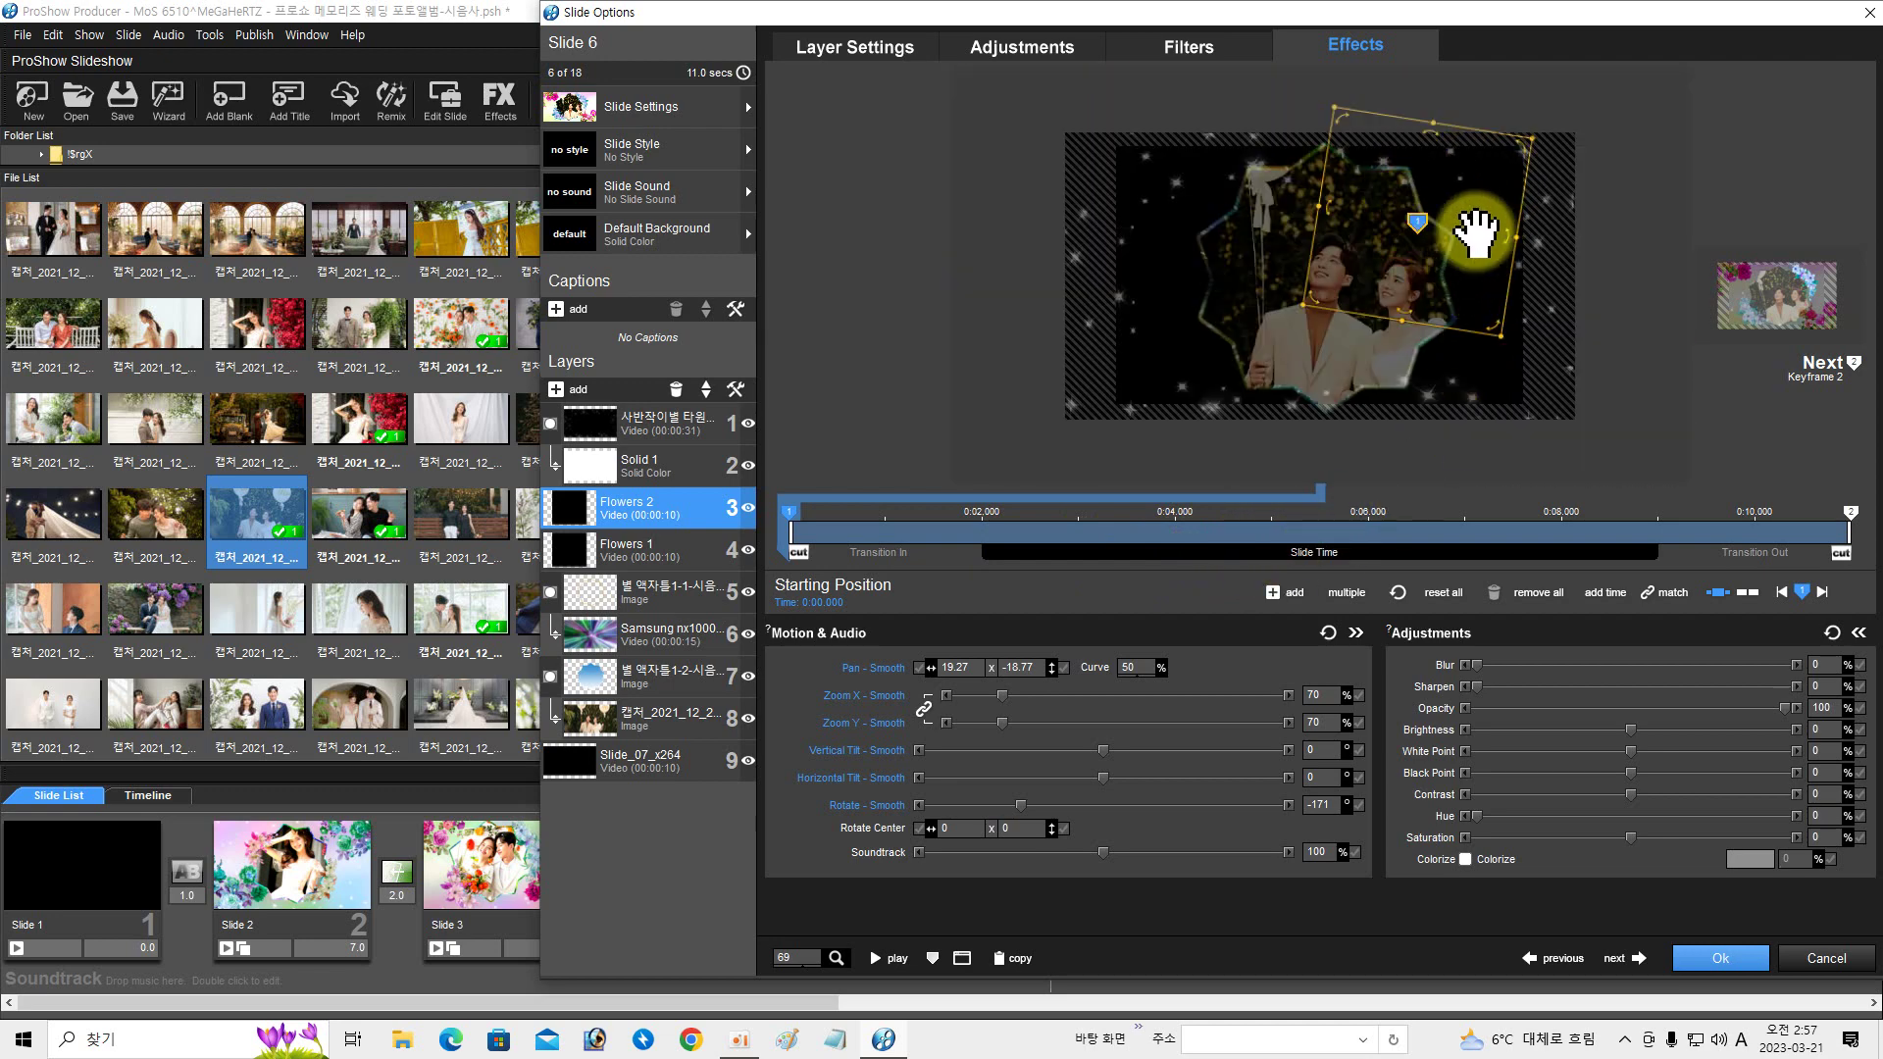
{"action": "left_click", "coordinate": [1010, 47]}
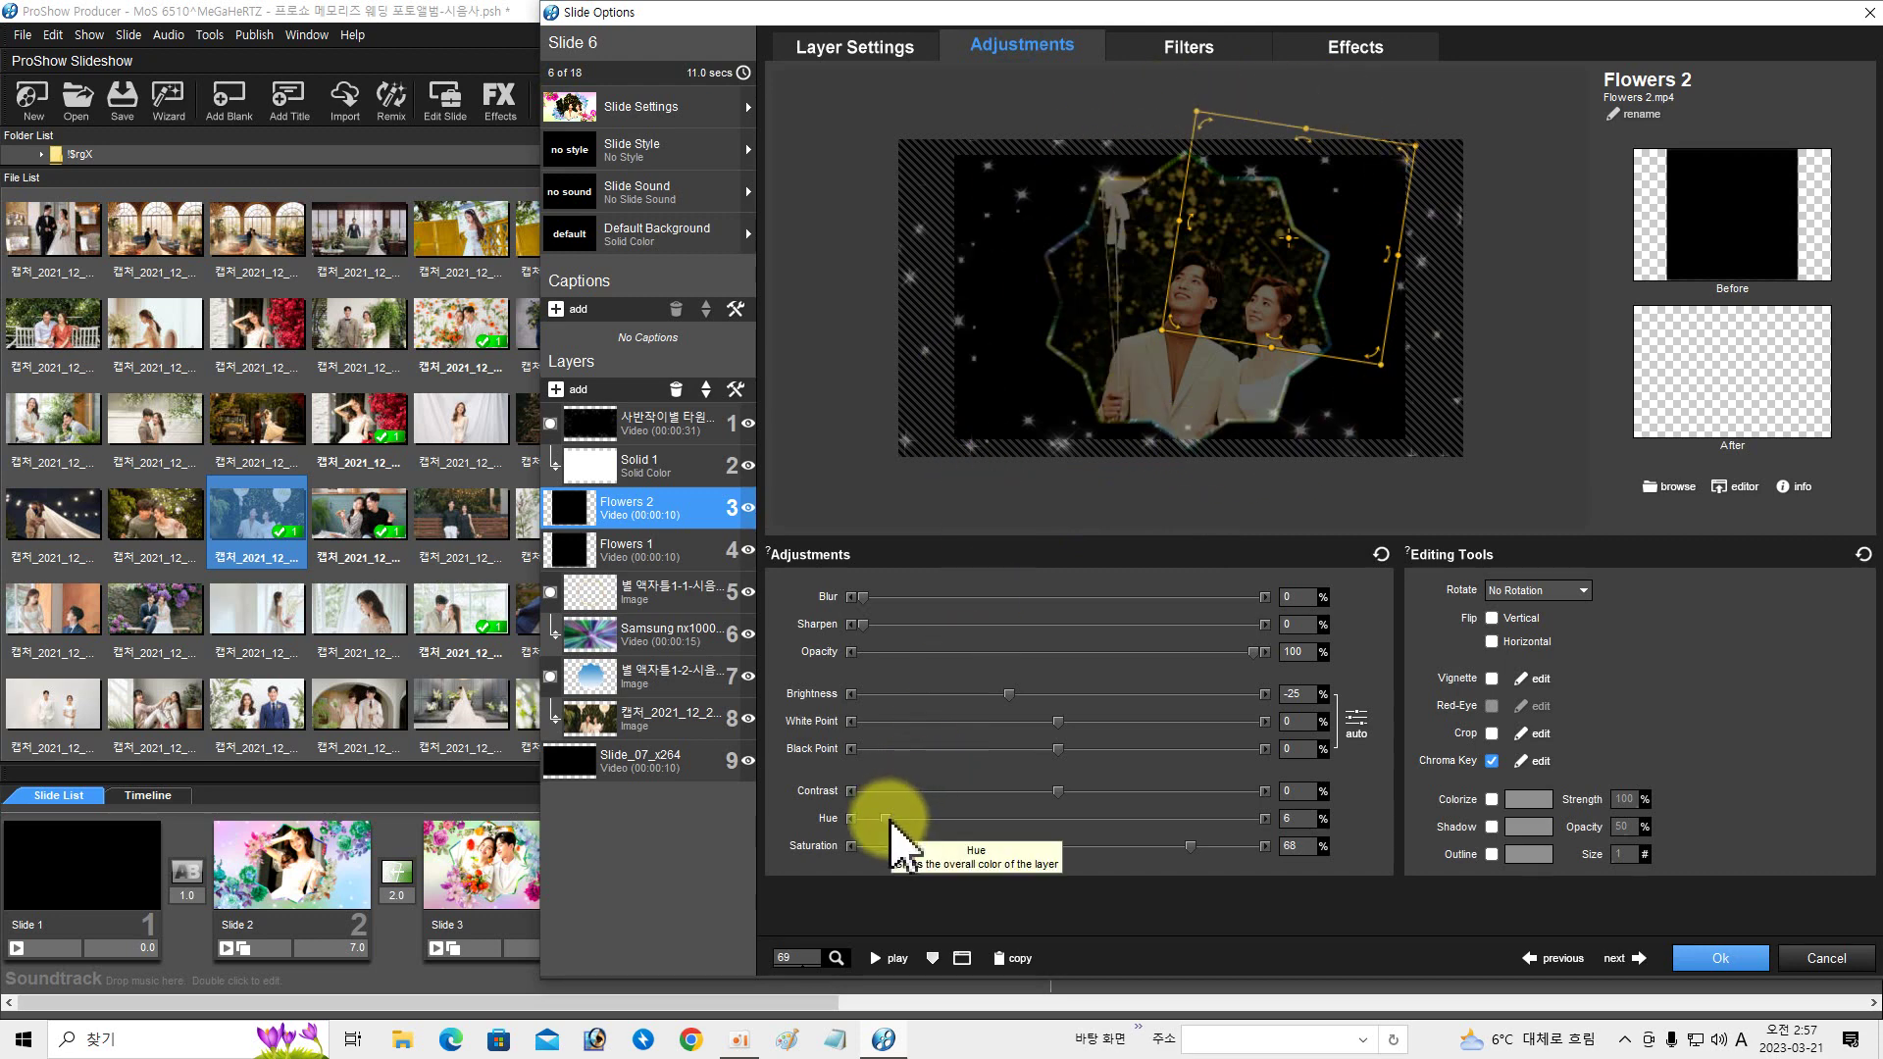
{"action": "mouse_move", "coordinate": [895, 820]}
{"action": "left_mouse_down"}
{"action": "mouse_move", "coordinate": [963, 829]}
{"action": "mouse_move", "coordinate": [920, 824]}
{"action": "left_mouse_up"}
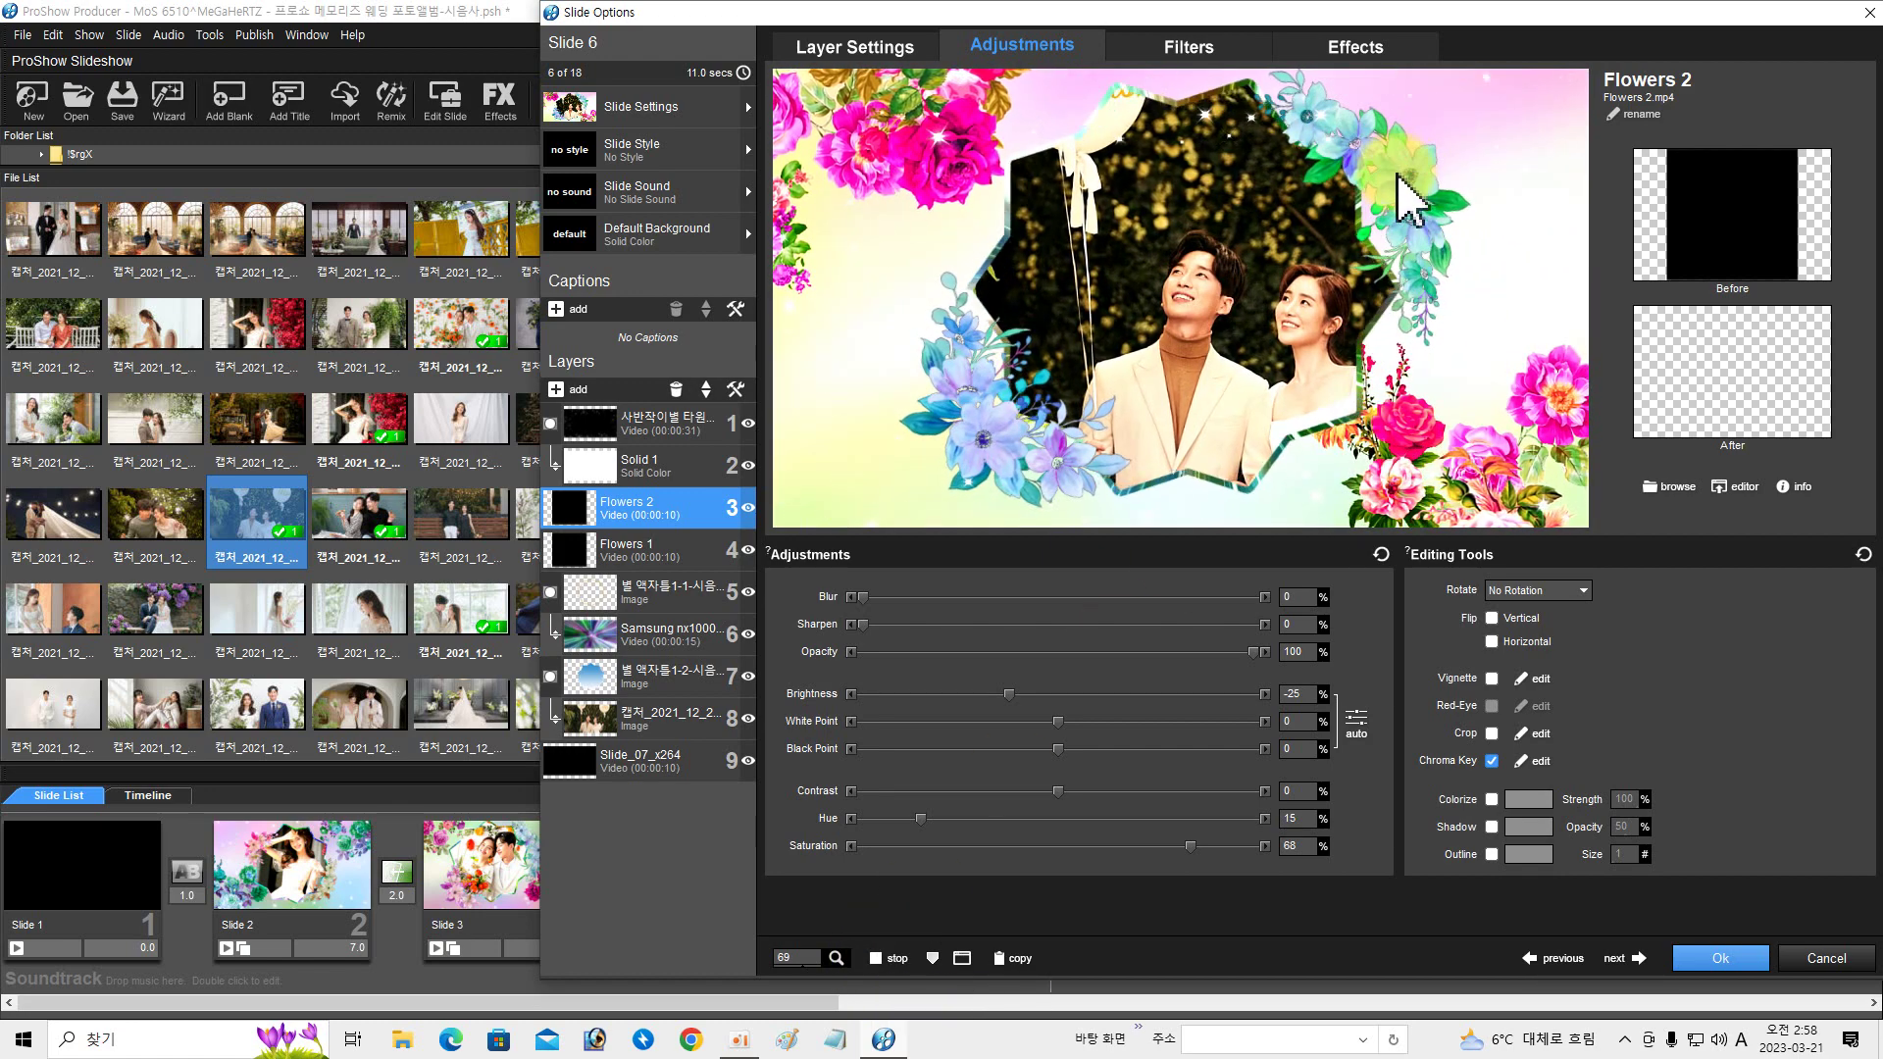
{"action": "left_click", "coordinate": [876, 959]}
- Set slide 6's Flowers 1 video to 54% hue, 46% saturation and 10% blur, and preview the slide
{"action": "left_click", "coordinate": [655, 549]}
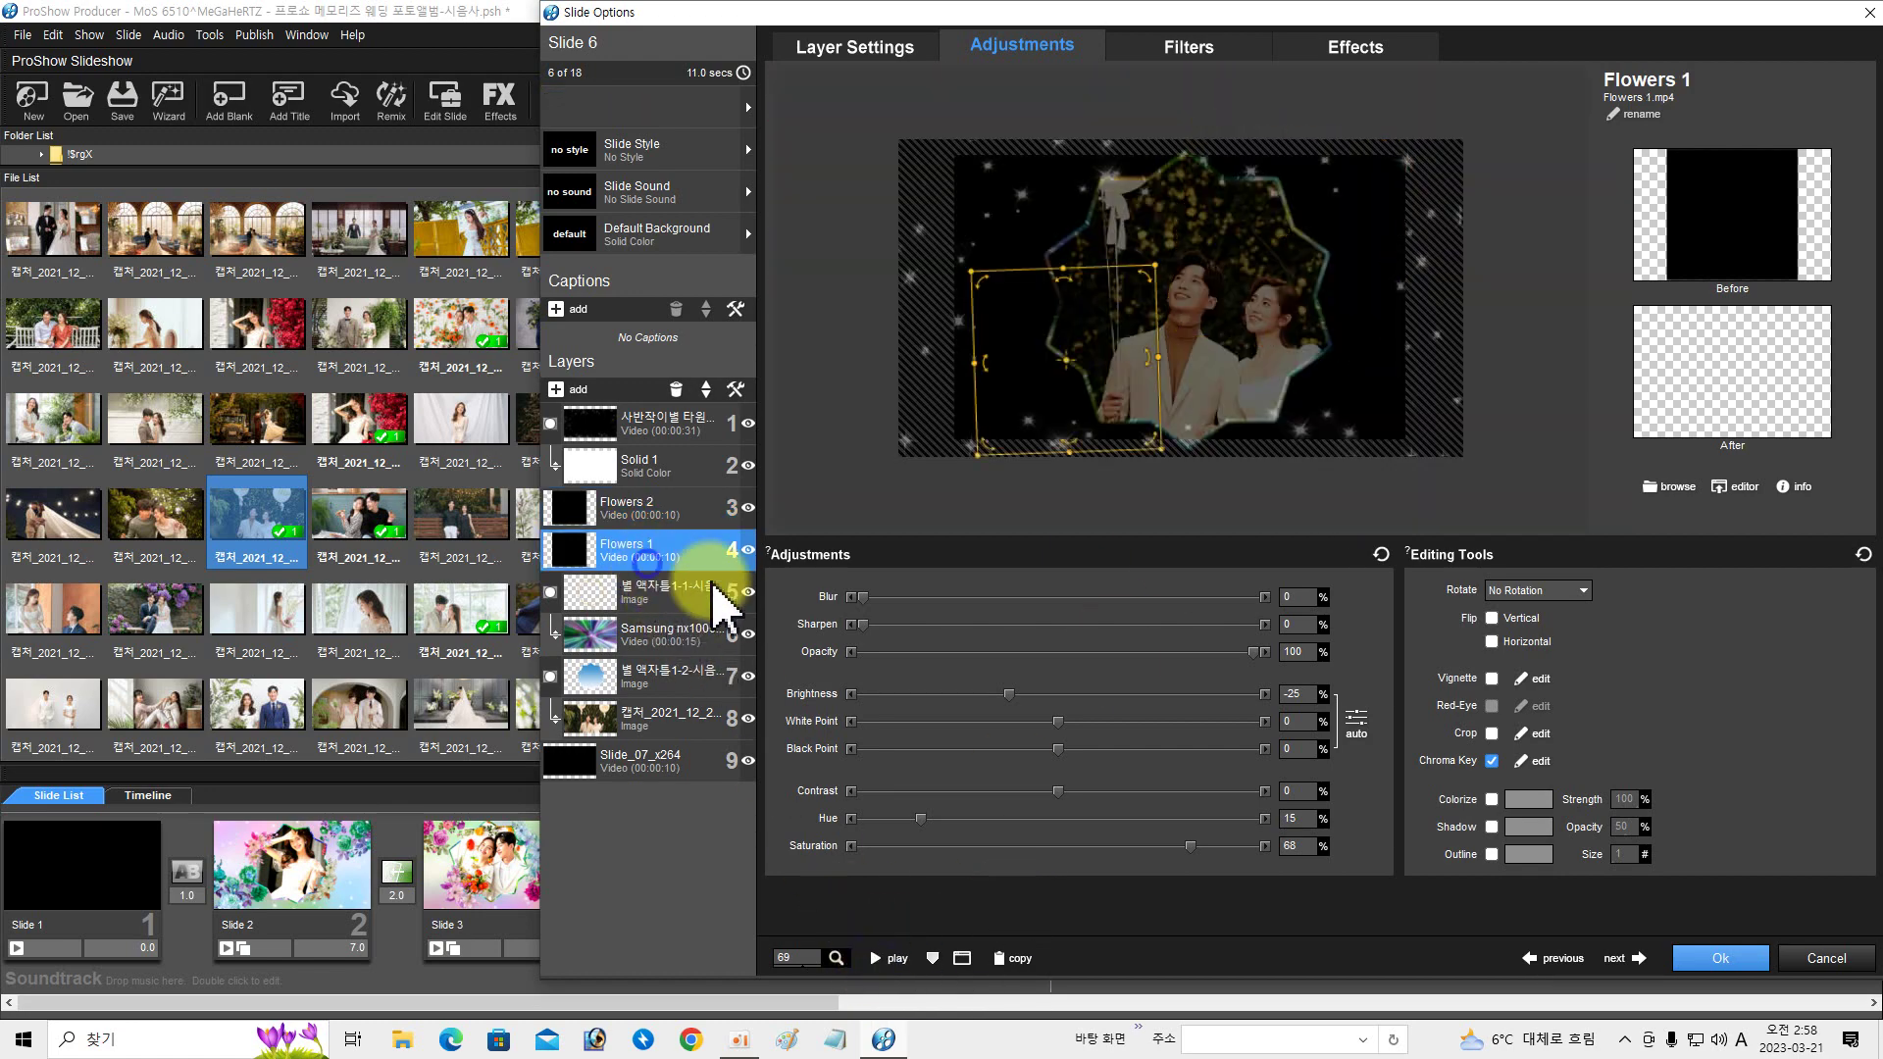
{"action": "left_click_drag", "start_coordinate": [880, 819], "coordinate": [1072, 819]}
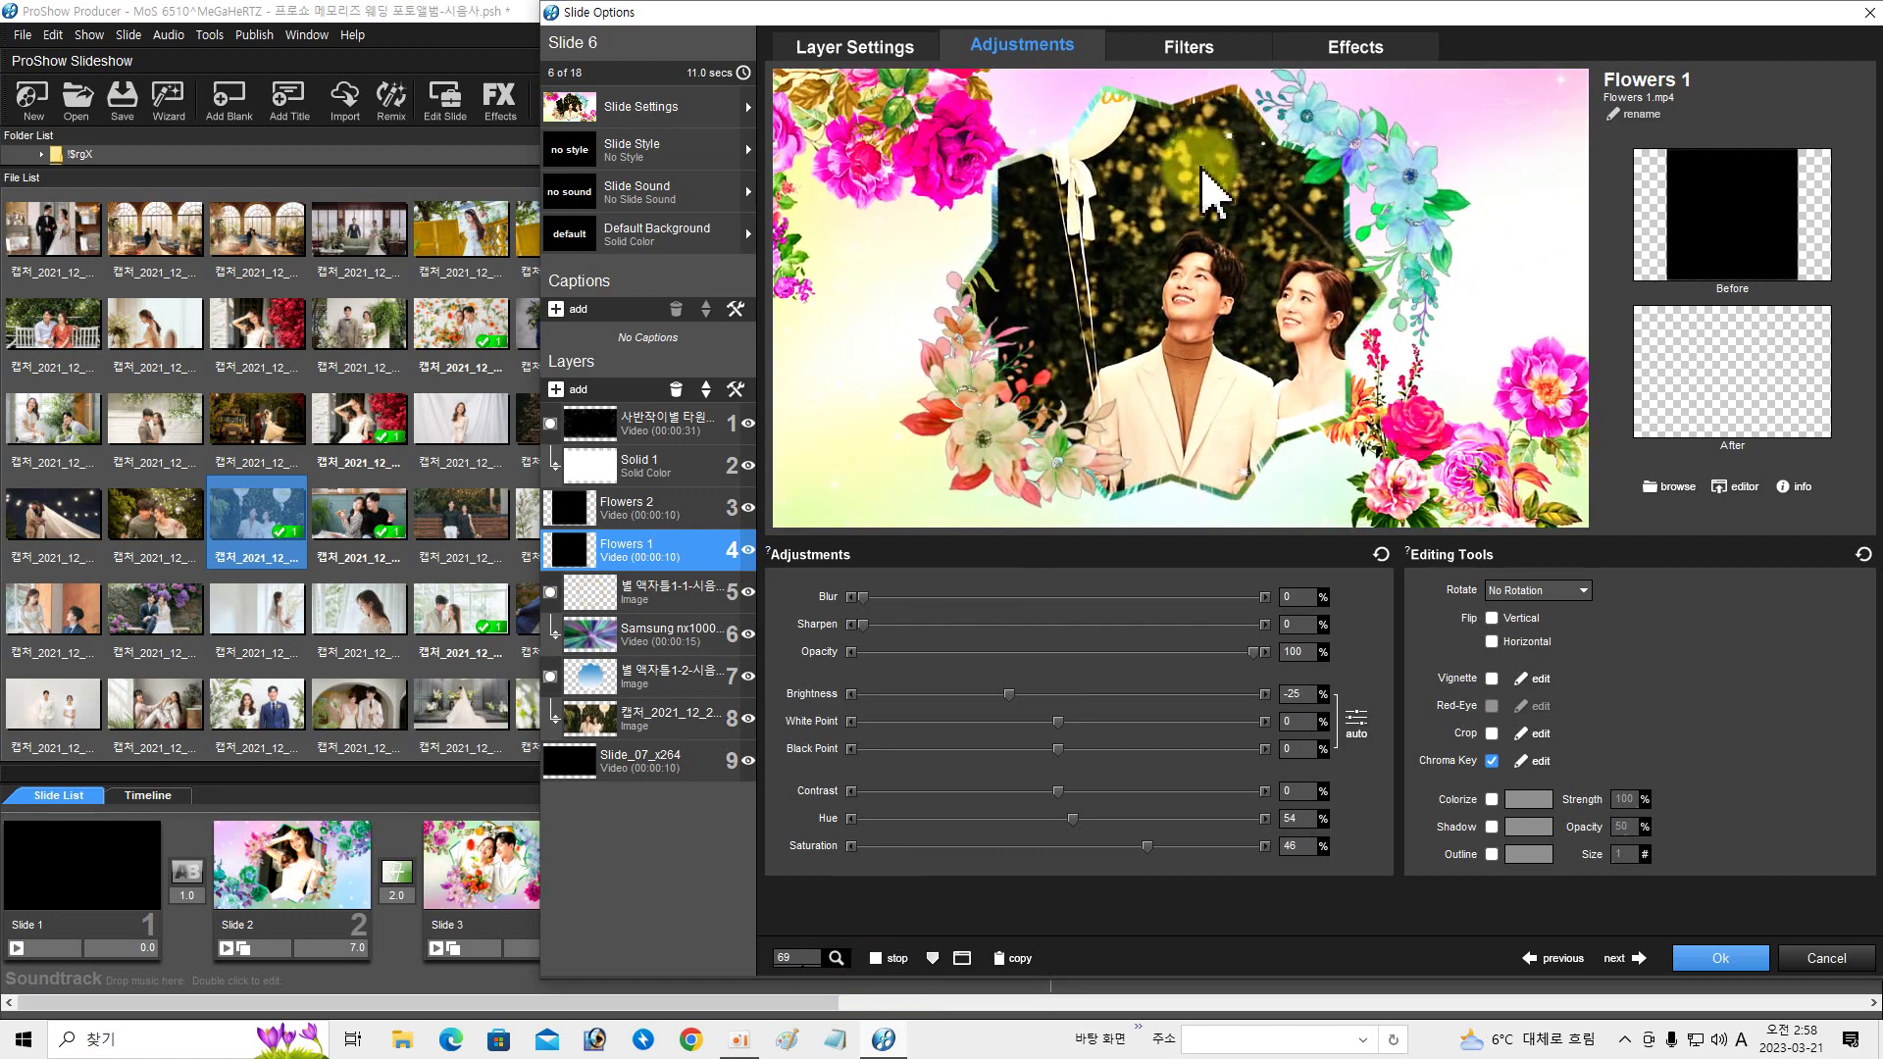
{"action": "left_click", "coordinate": [1172, 596]}
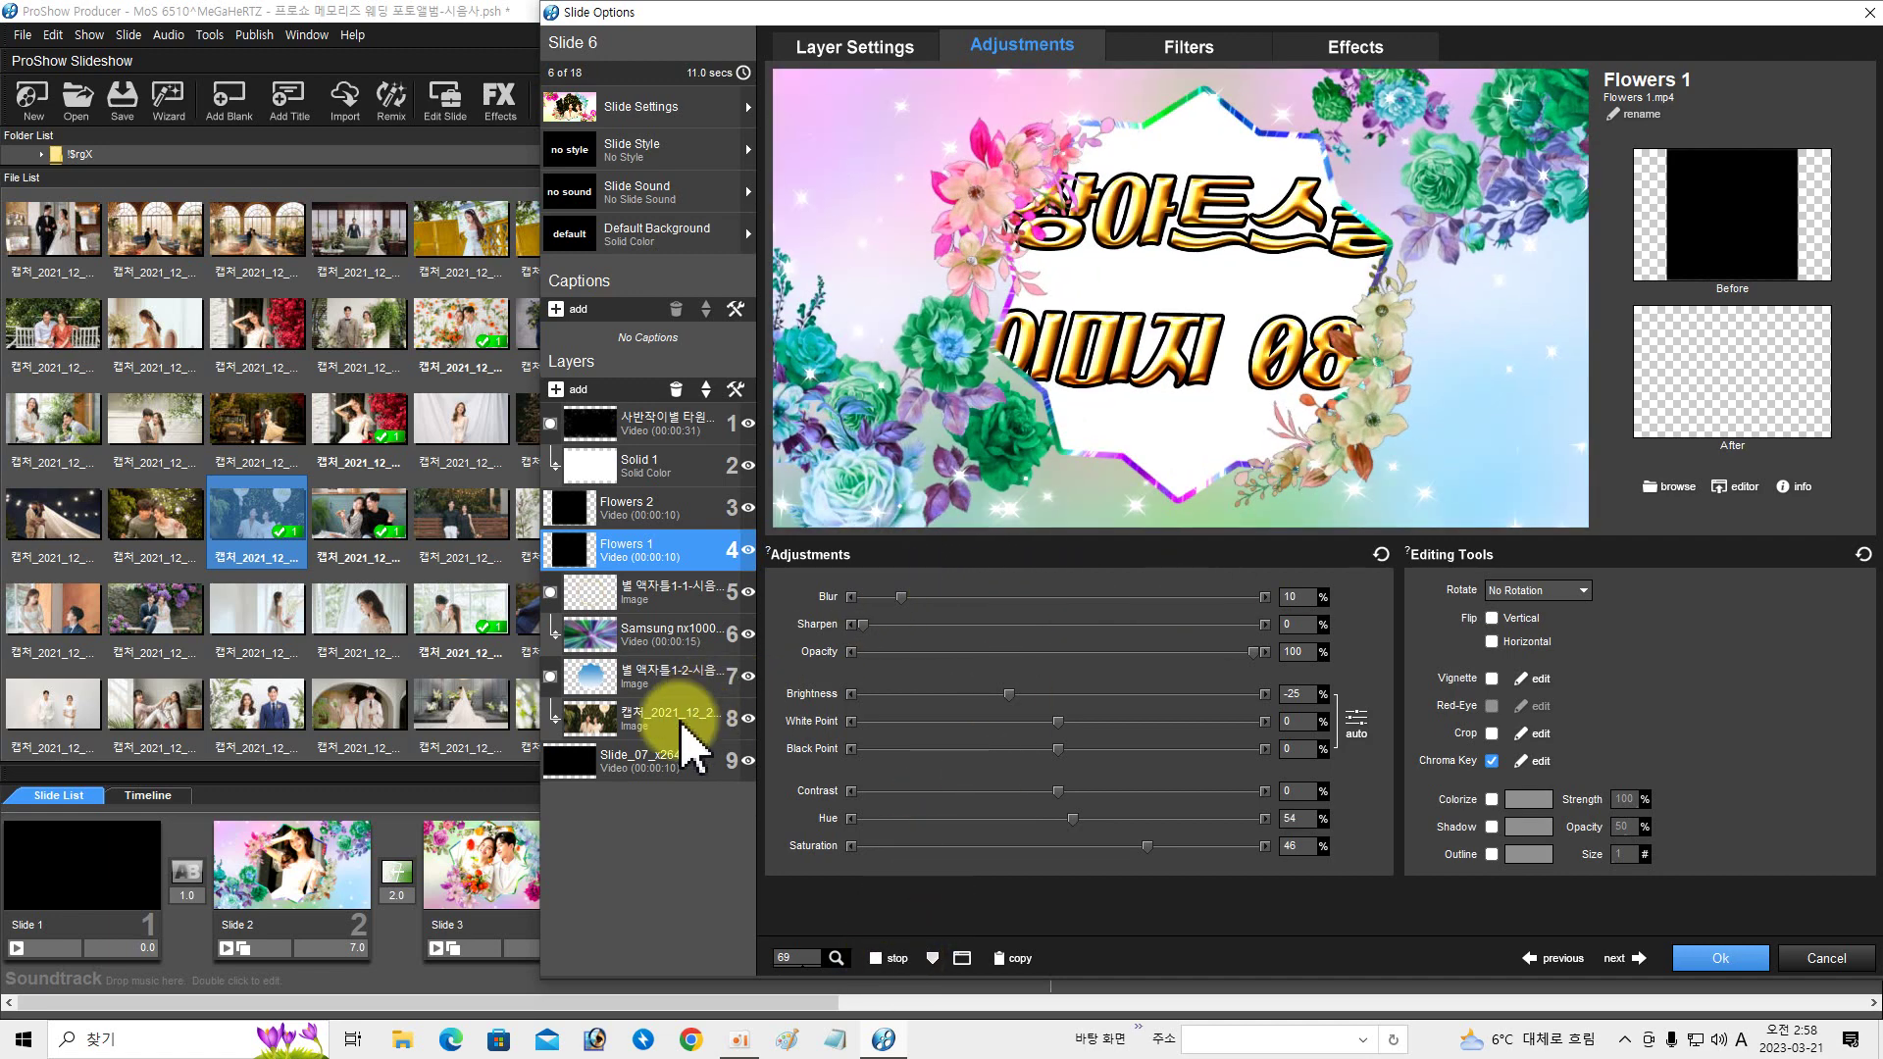
- Move slide 6's couple photo to about 1.28 x 0.1 at the starting keyframe and copy that position to the next keyframe
{"action": "left_click", "coordinate": [652, 719]}
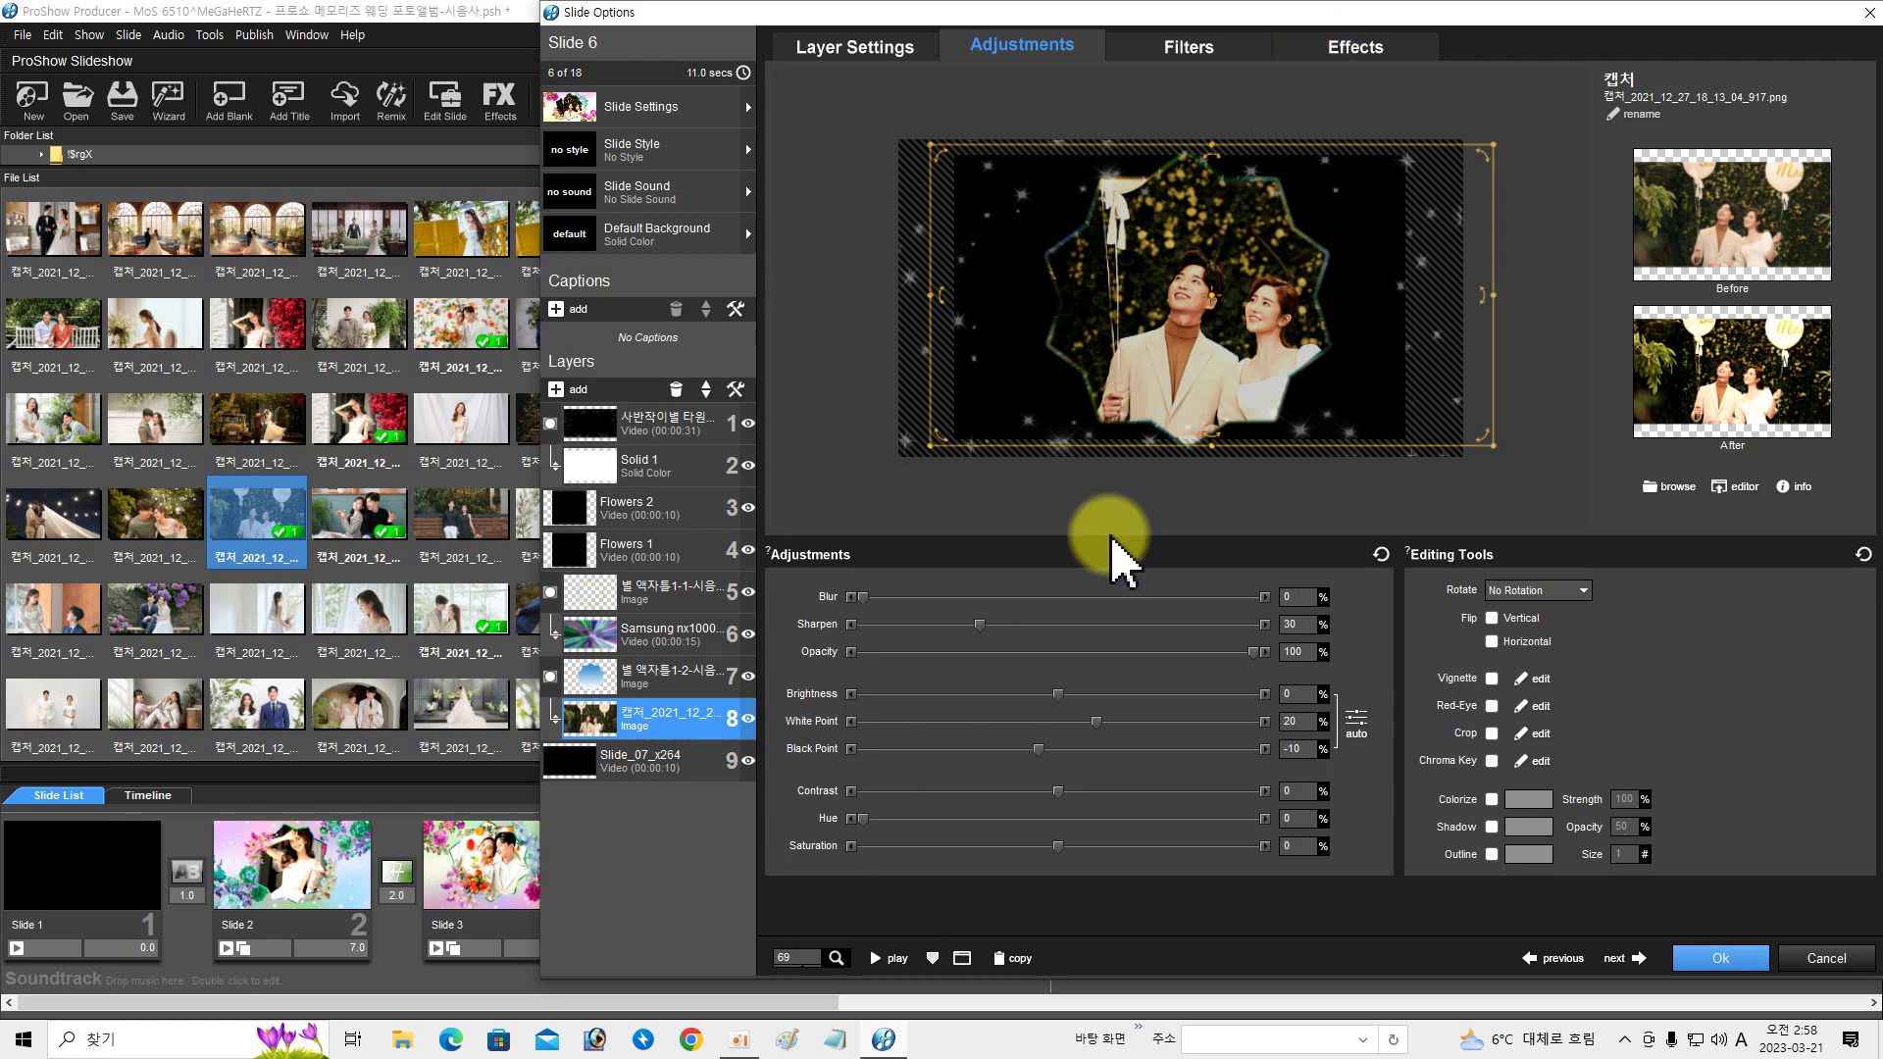
{"action": "left_click", "coordinate": [1372, 54]}
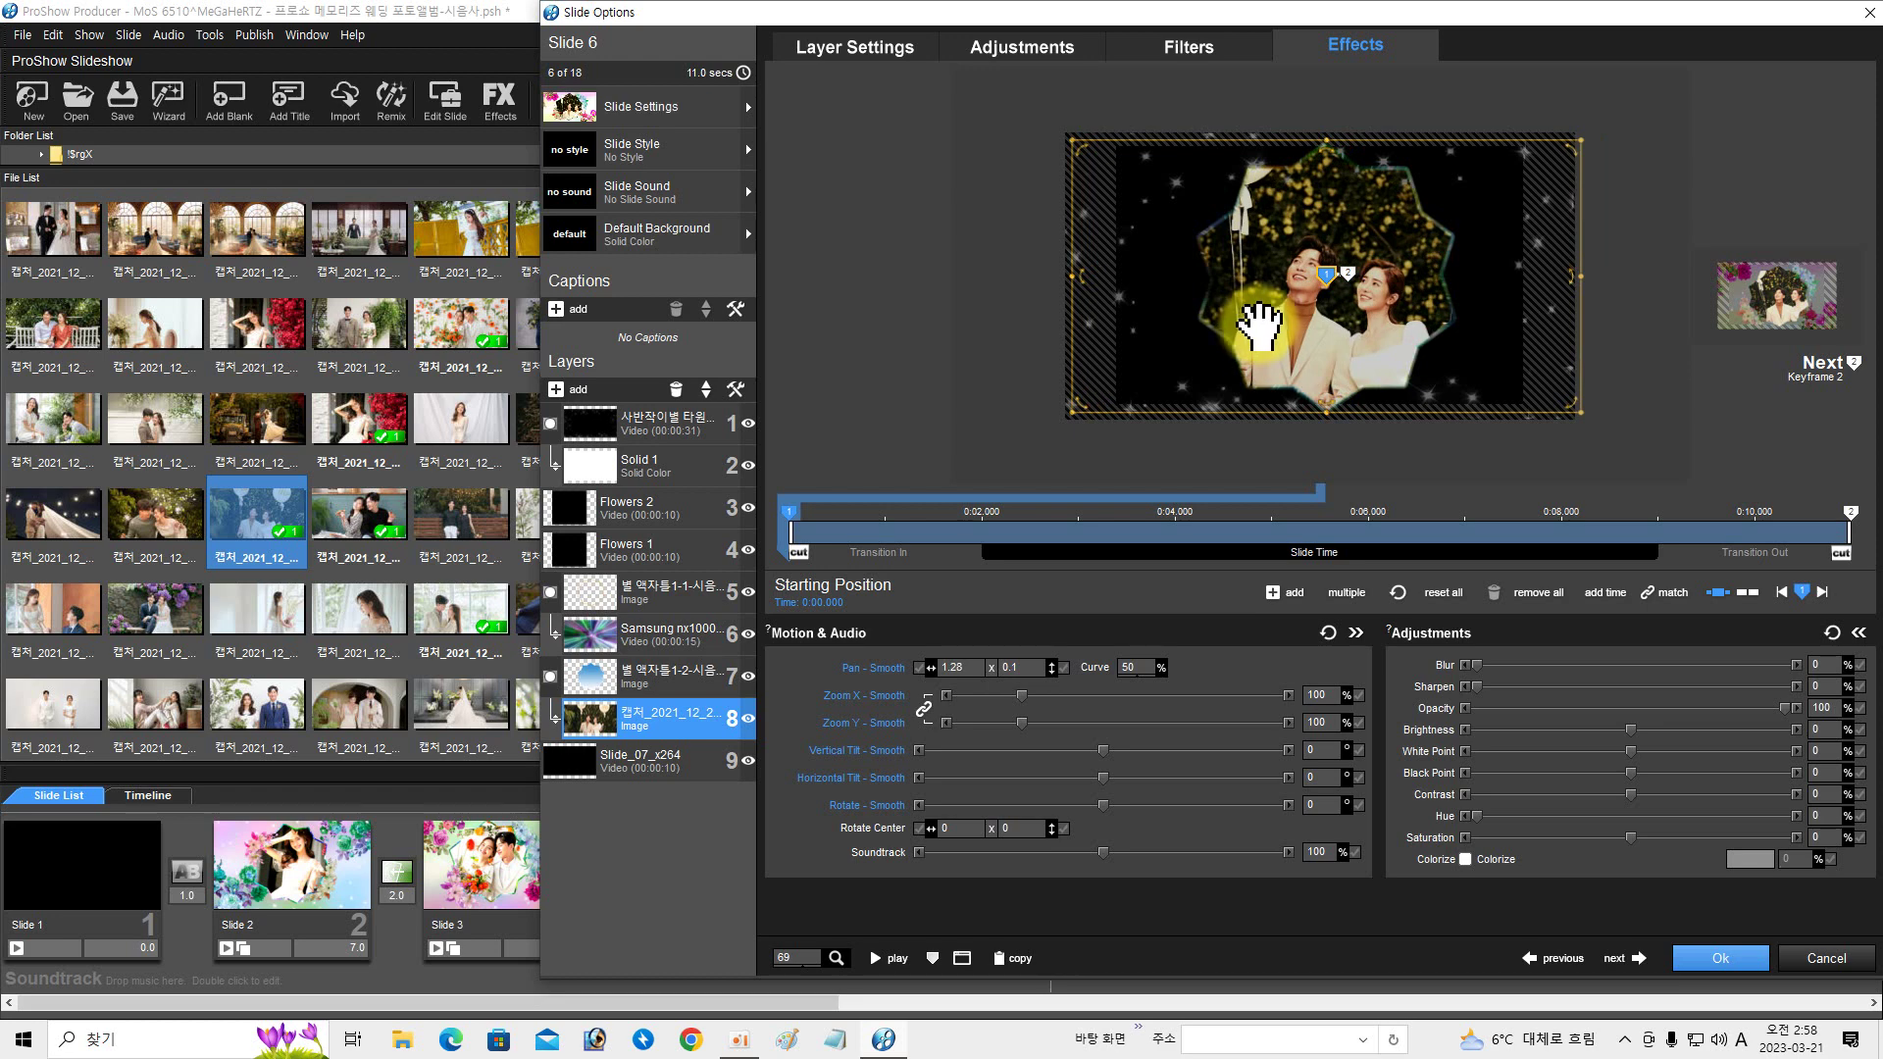
{"action": "right_click", "coordinate": [794, 530]}
{"action": "left_click", "coordinate": [858, 745]}
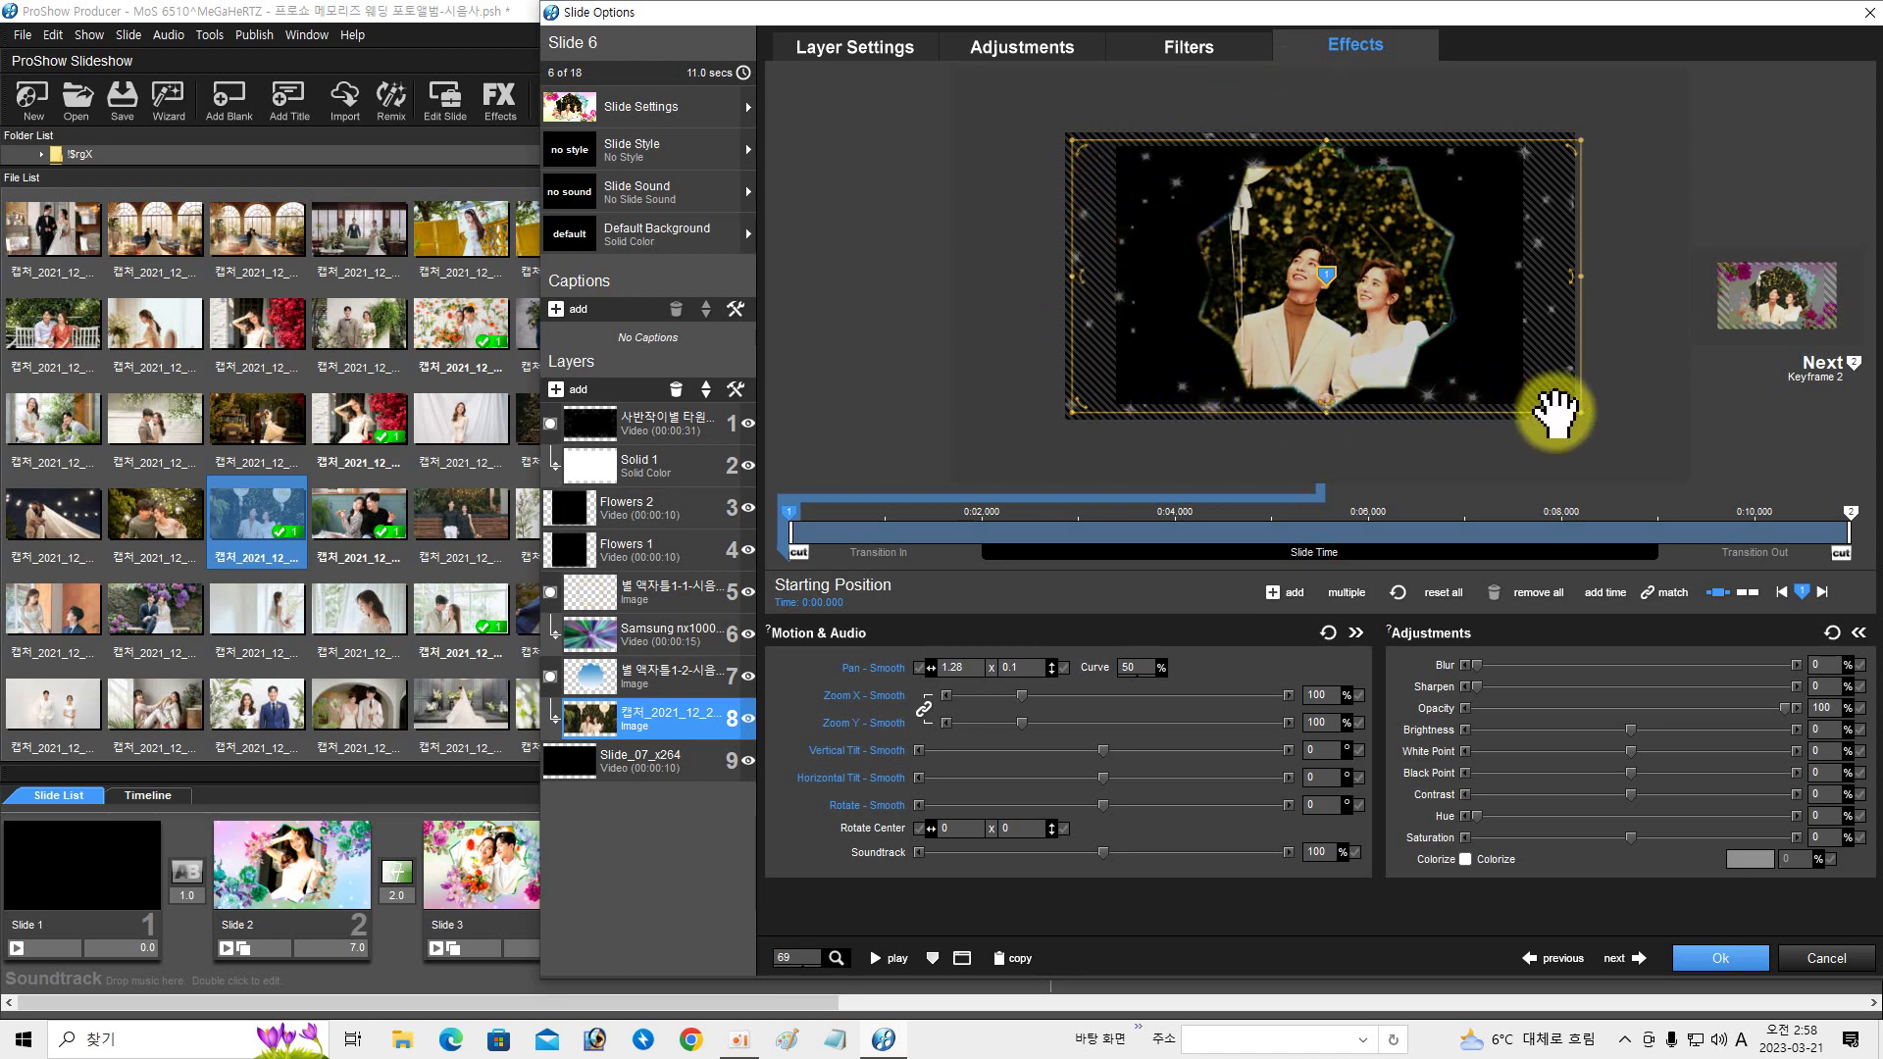
- Rotate slide 6's couple photo to about 23° and zoom it to 117% at the starting keyframe, then check the ending keyframe
{"action": "left_click_drag", "start_coordinate": [1575, 409], "coordinate": [1493, 475]}
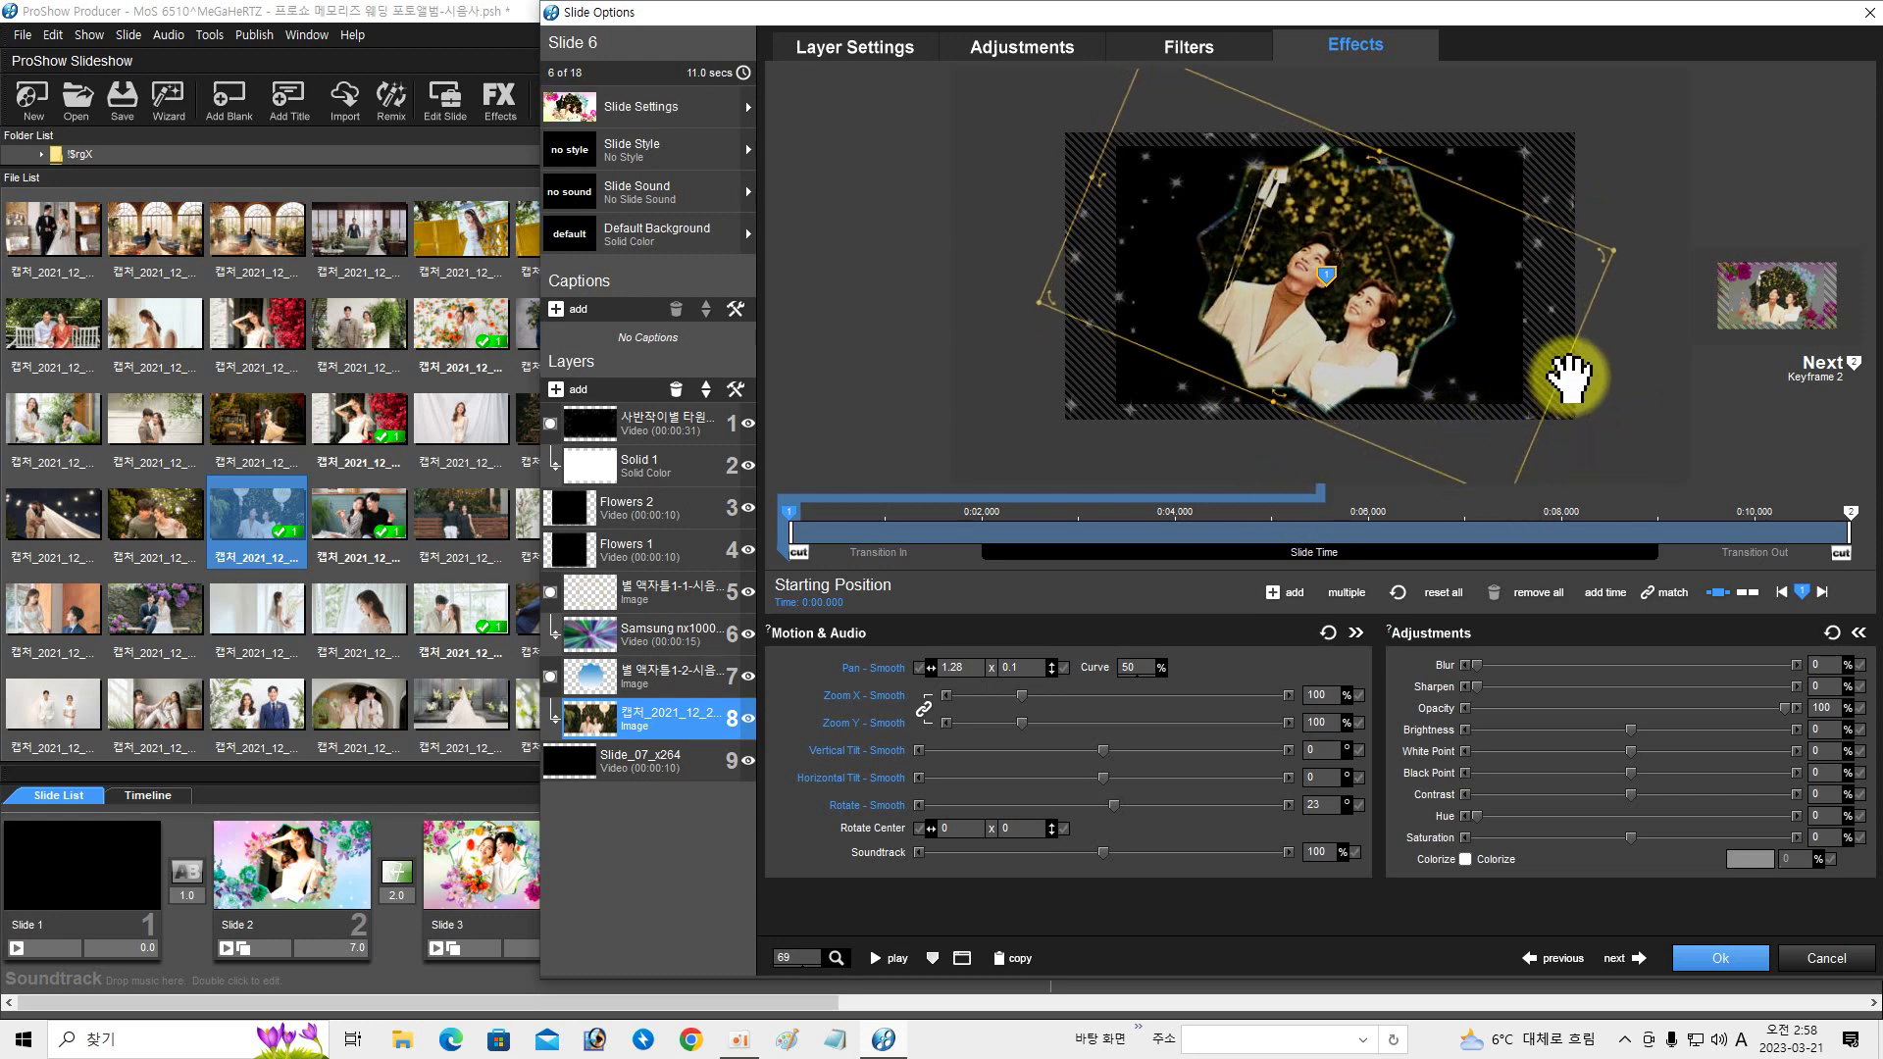
{"action": "left_click_drag", "start_coordinate": [1560, 378], "coordinate": [1614, 375]}
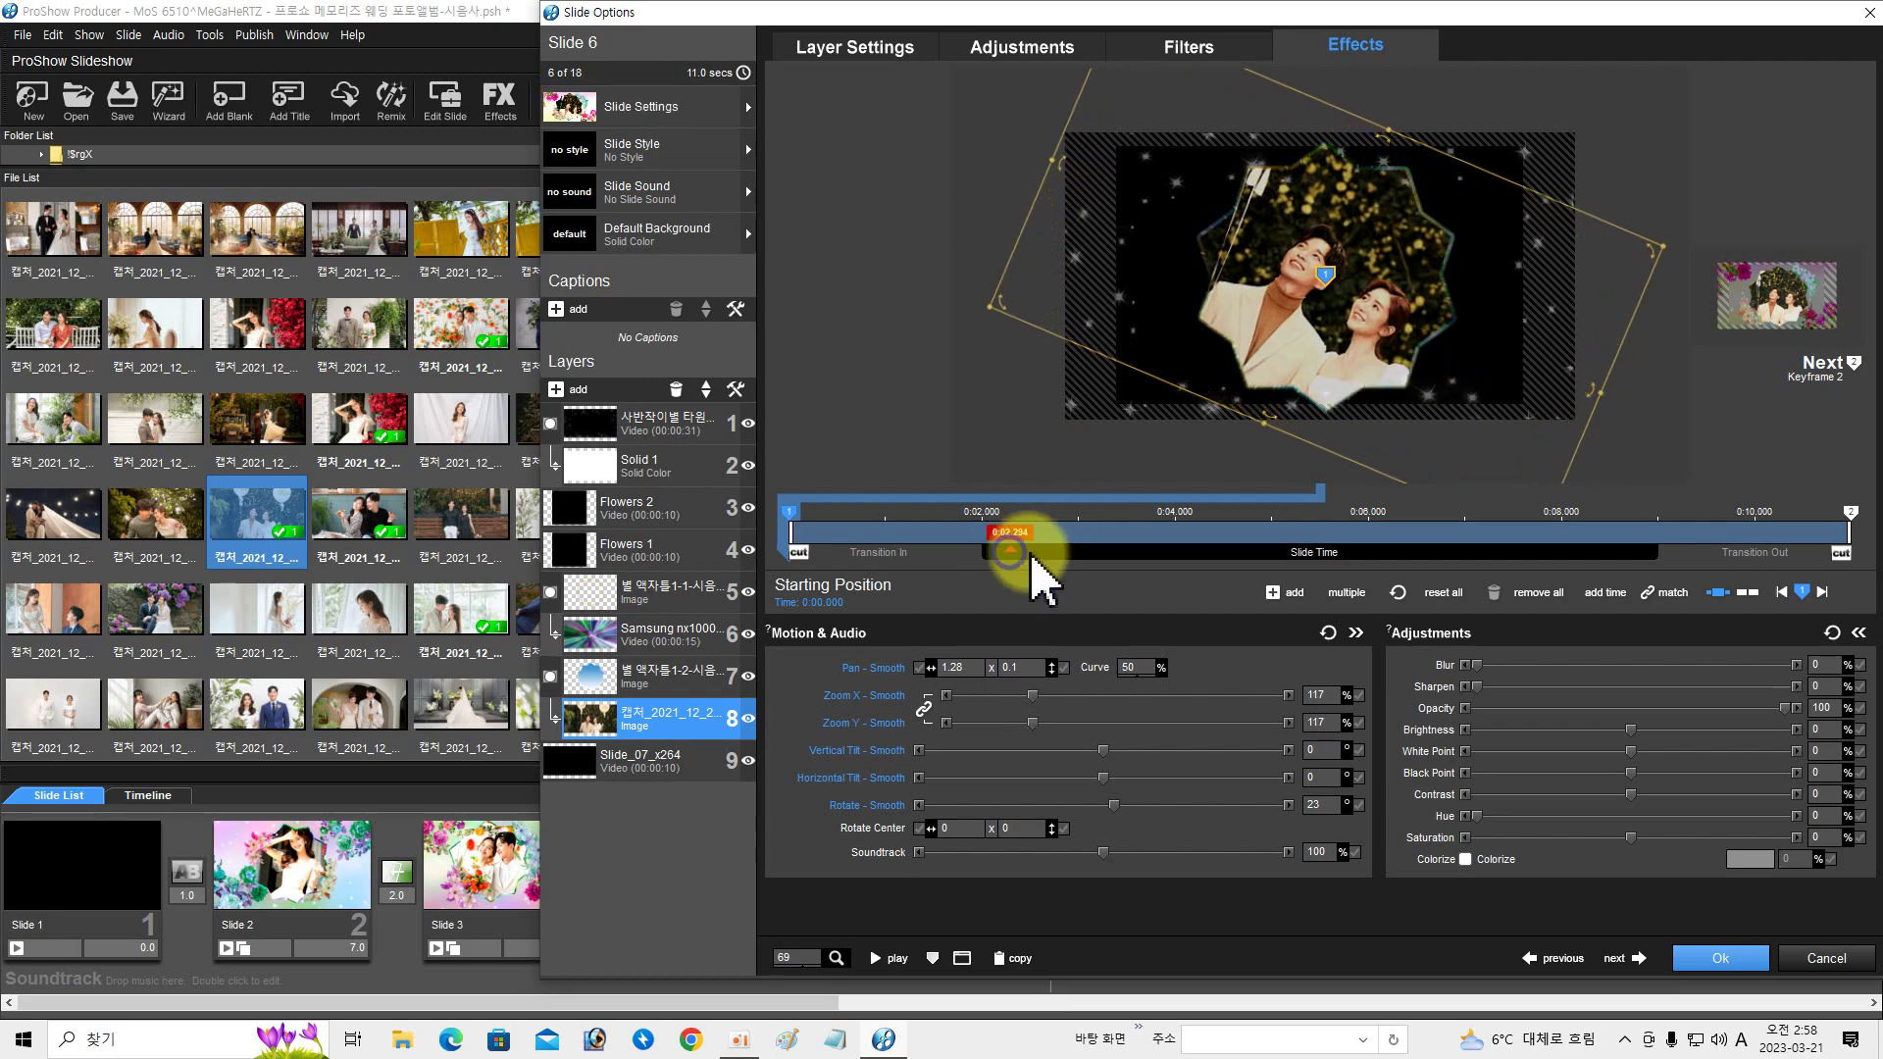
{"action": "mouse_move", "coordinate": [1032, 557]}
{"action": "left_mouse_down"}
{"action": "mouse_move", "coordinate": [1484, 522]}
{"action": "mouse_move", "coordinate": [1623, 544]}
{"action": "mouse_move", "coordinate": [1640, 565]}
{"action": "left_mouse_up"}
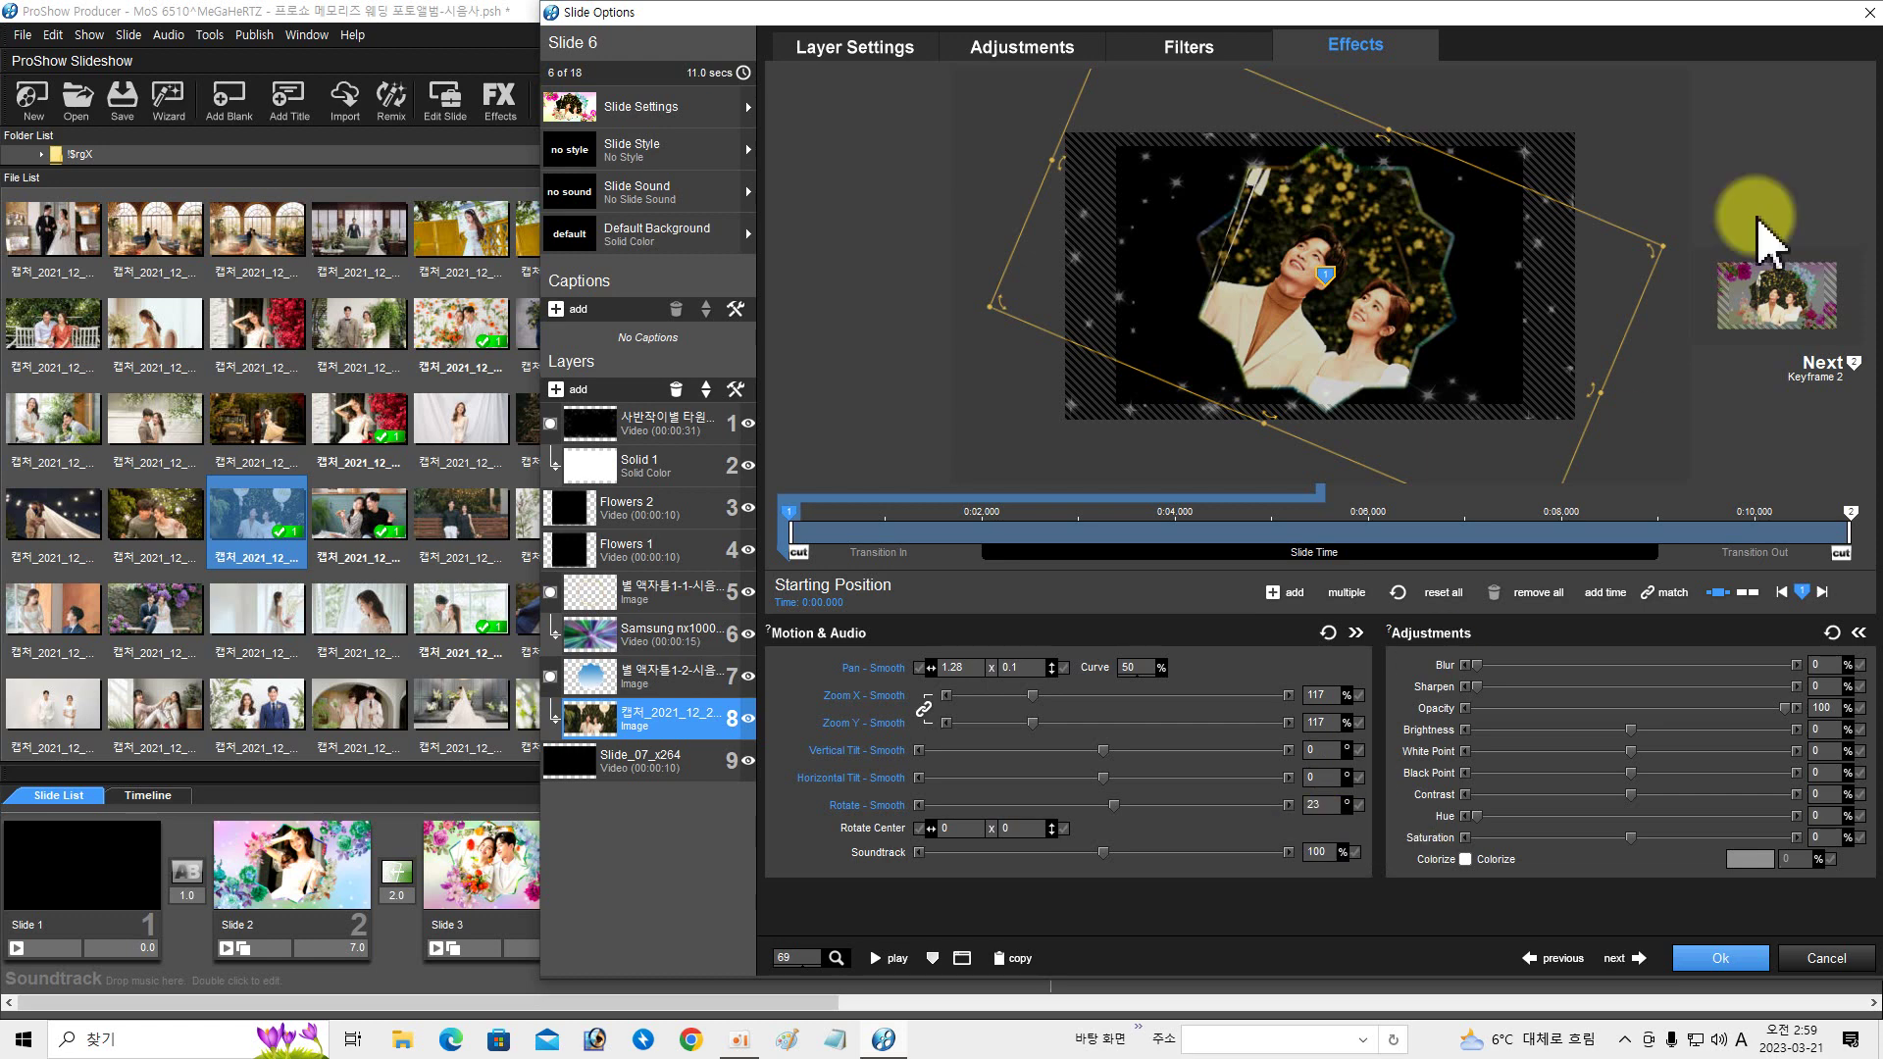
{"action": "left_click", "coordinate": [1851, 511]}
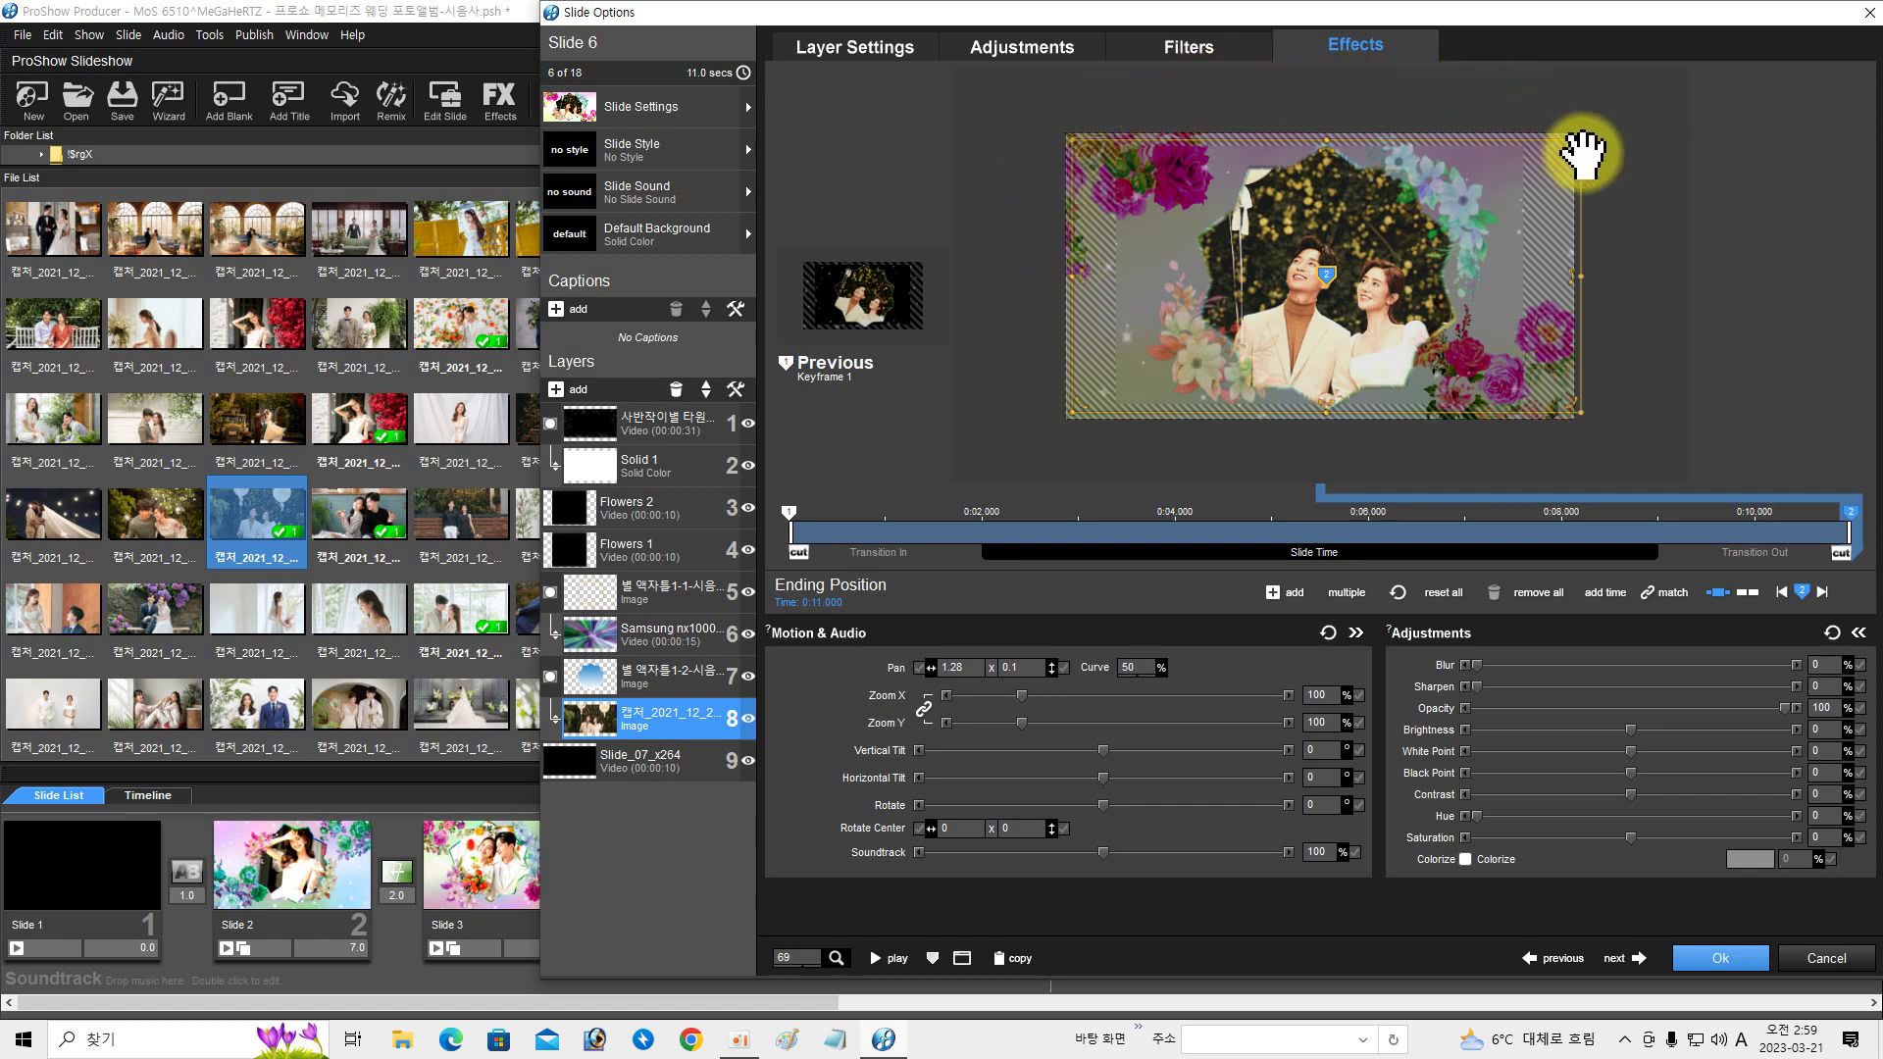
- Go to slide 7 and replace its layer 8 placeholder with the photo of the bride by the white curtains
{"action": "left_click", "coordinate": [1636, 958]}
{"action": "left_click", "coordinate": [750, 761]}
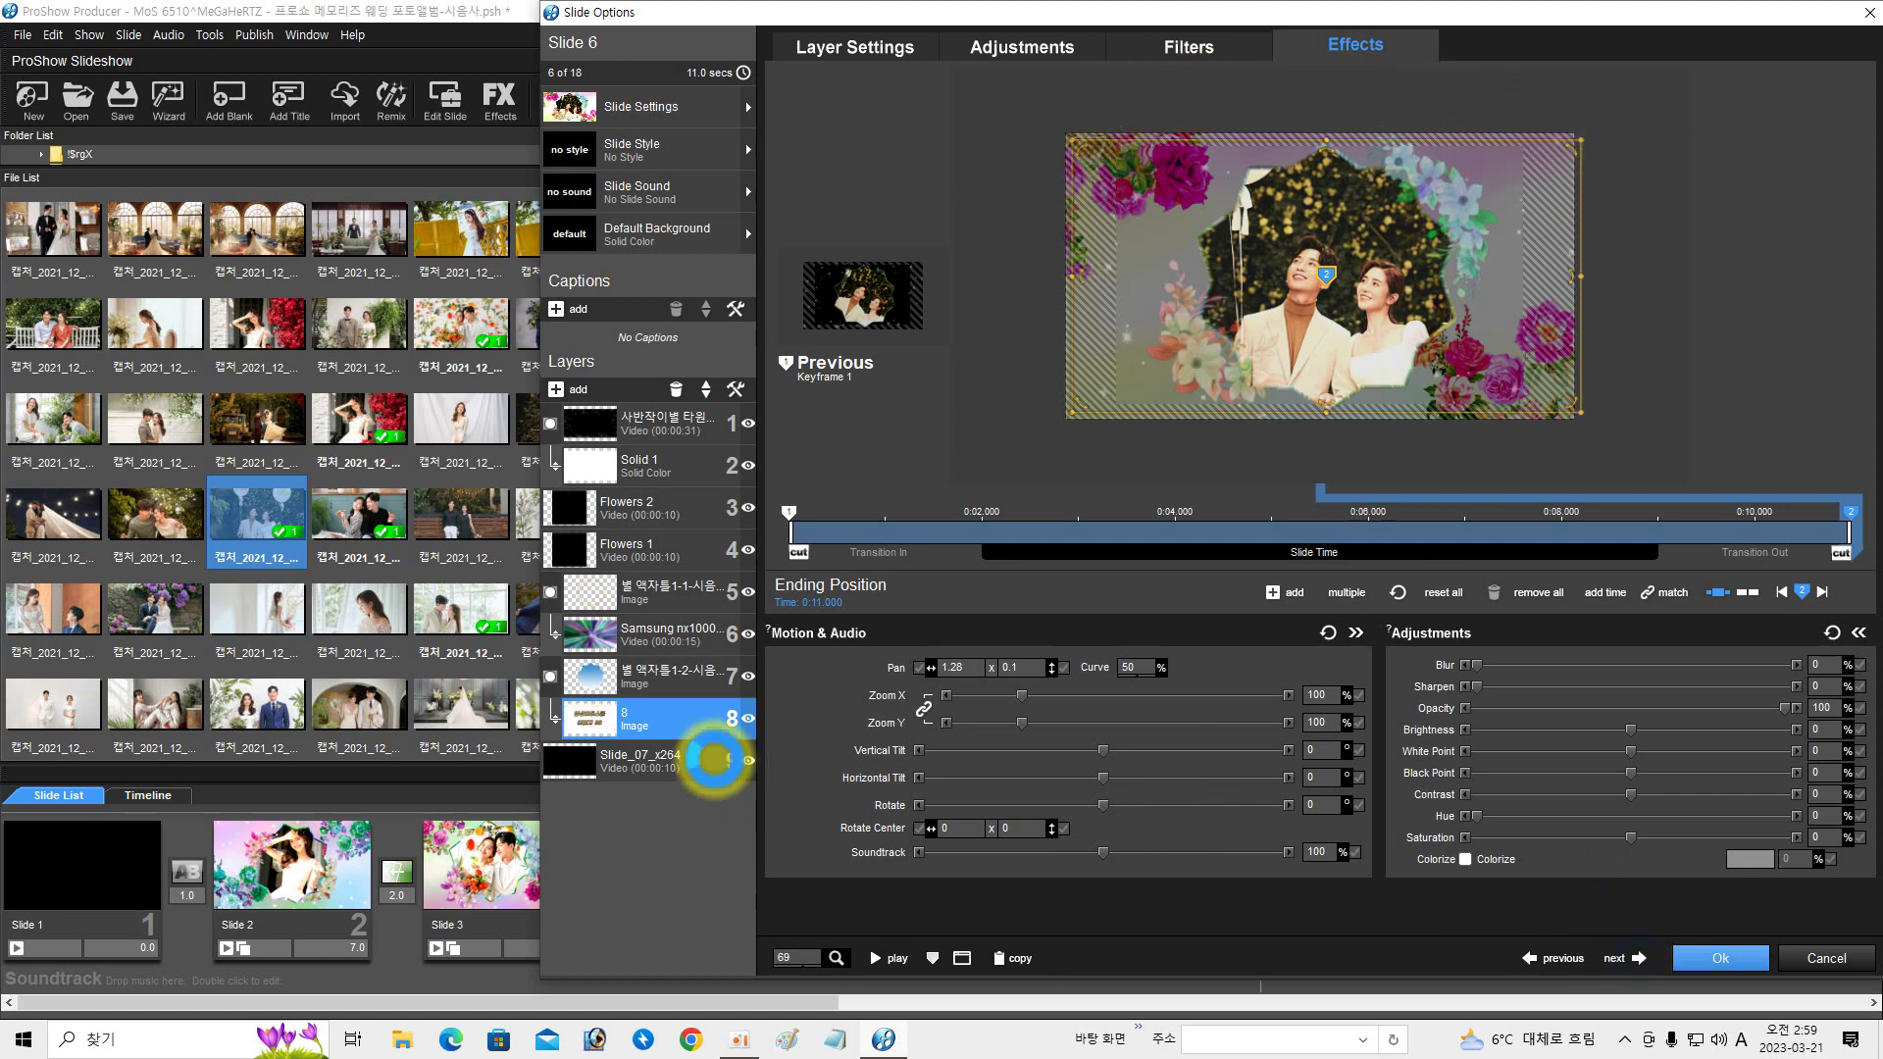
{"action": "left_click", "coordinate": [756, 761]}
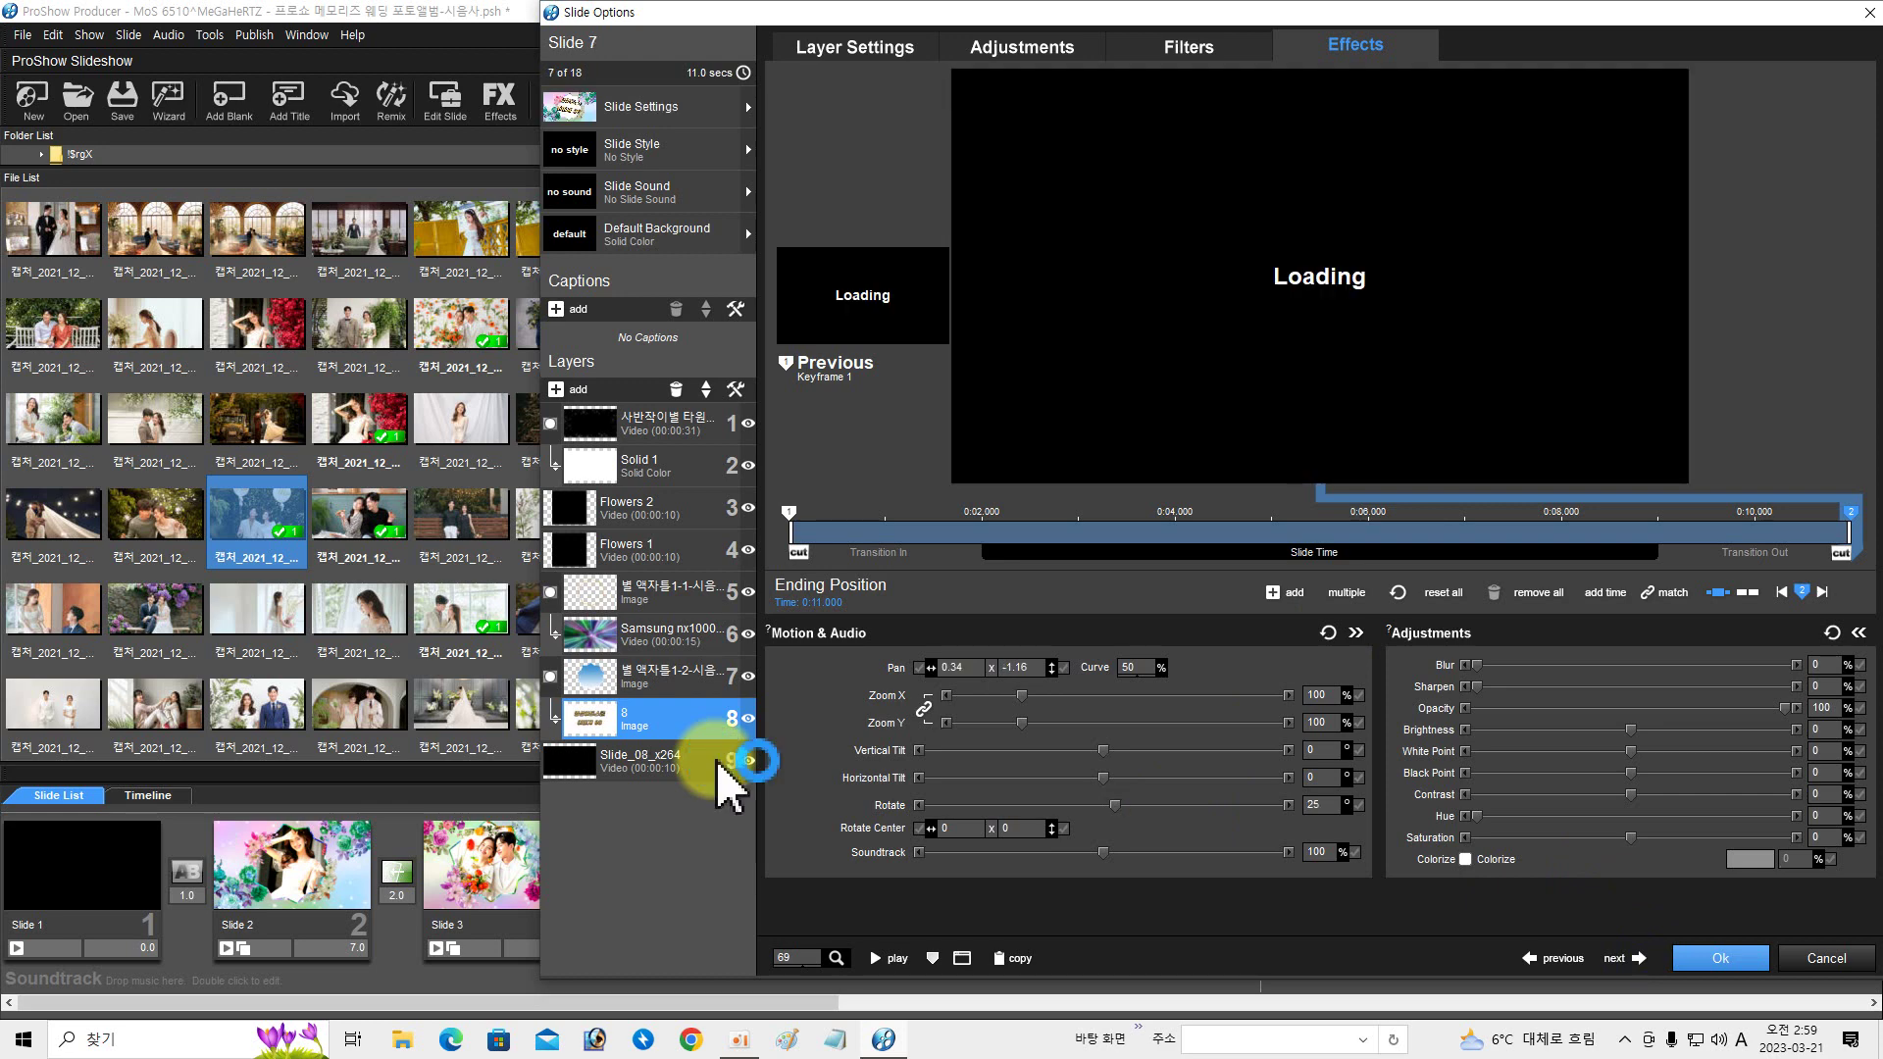
{"action": "left_click", "coordinate": [591, 656]}
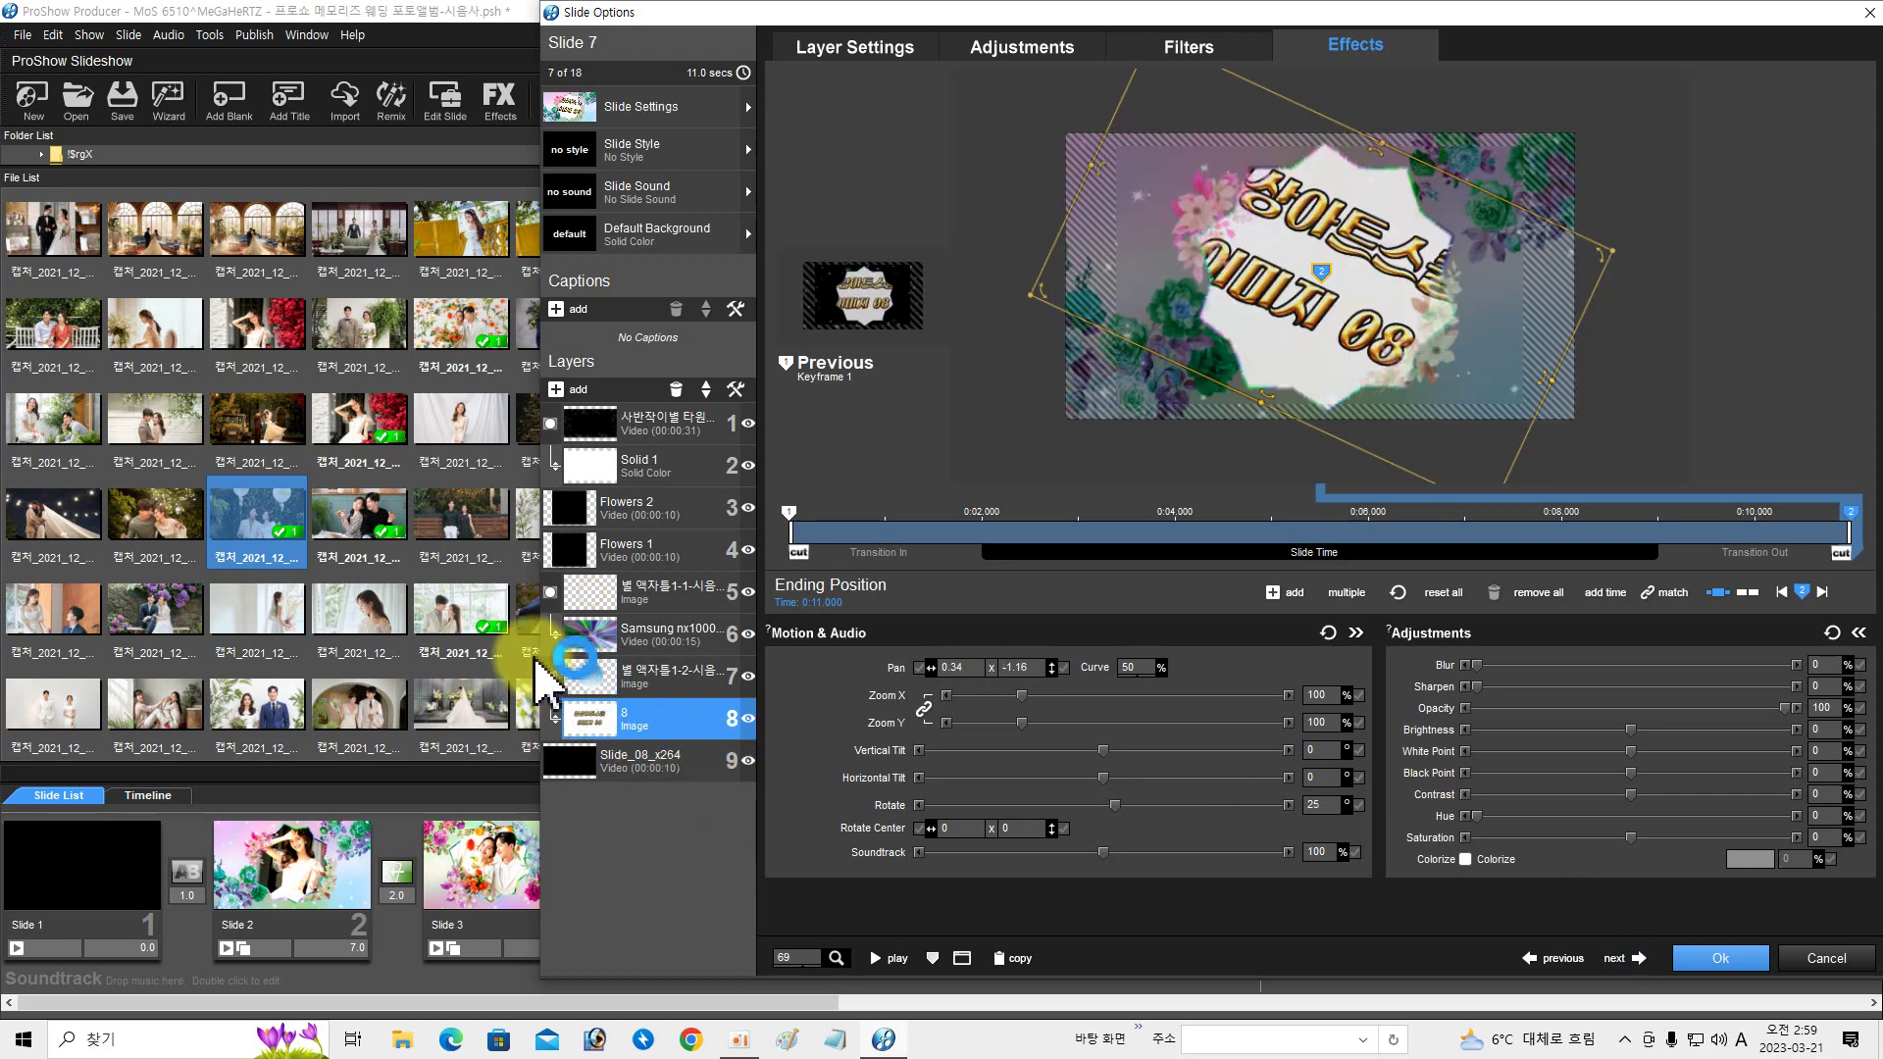
{"action": "left_click_drag", "start_coordinate": [289, 620], "coordinate": [610, 716]}
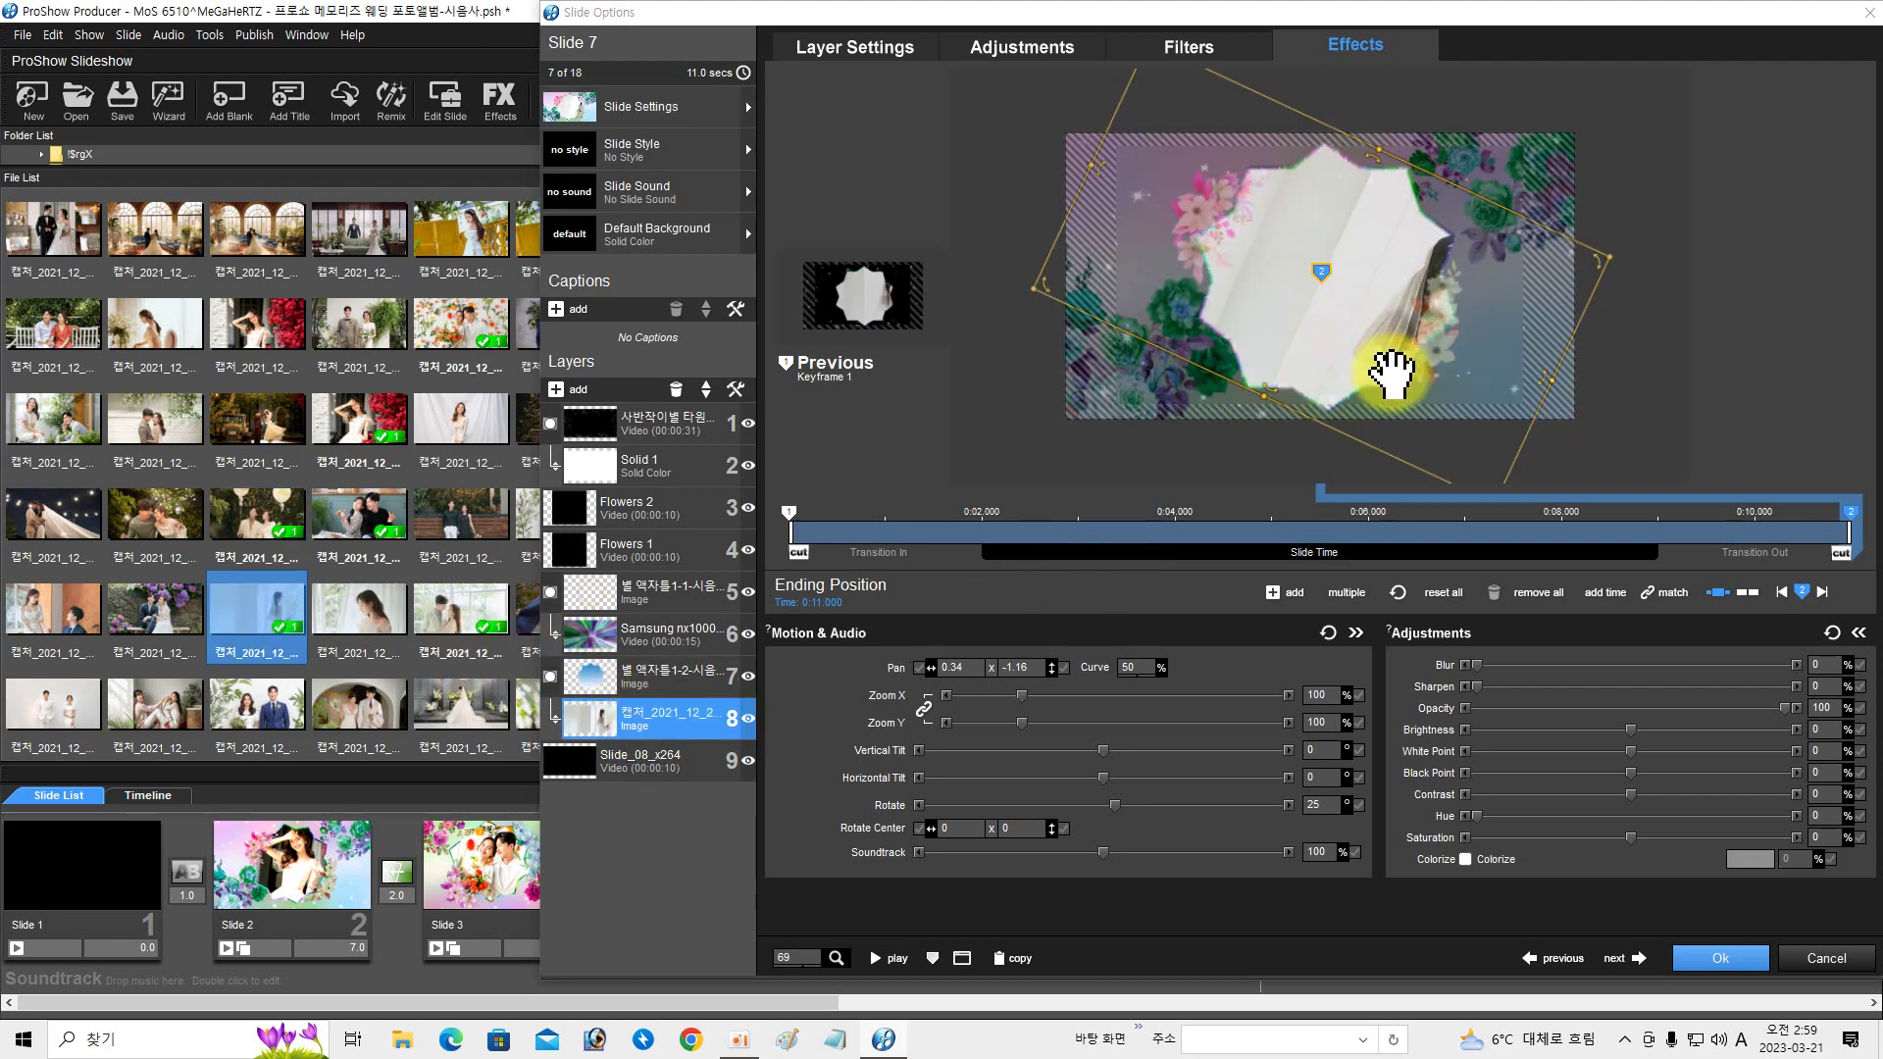
- Move slide 7's bride photo to about -17.77 x -15.2 at the ending keyframe and copy that position to the previous keyframe
{"action": "left_click_drag", "start_coordinate": [1432, 387], "coordinate": [1356, 360]}
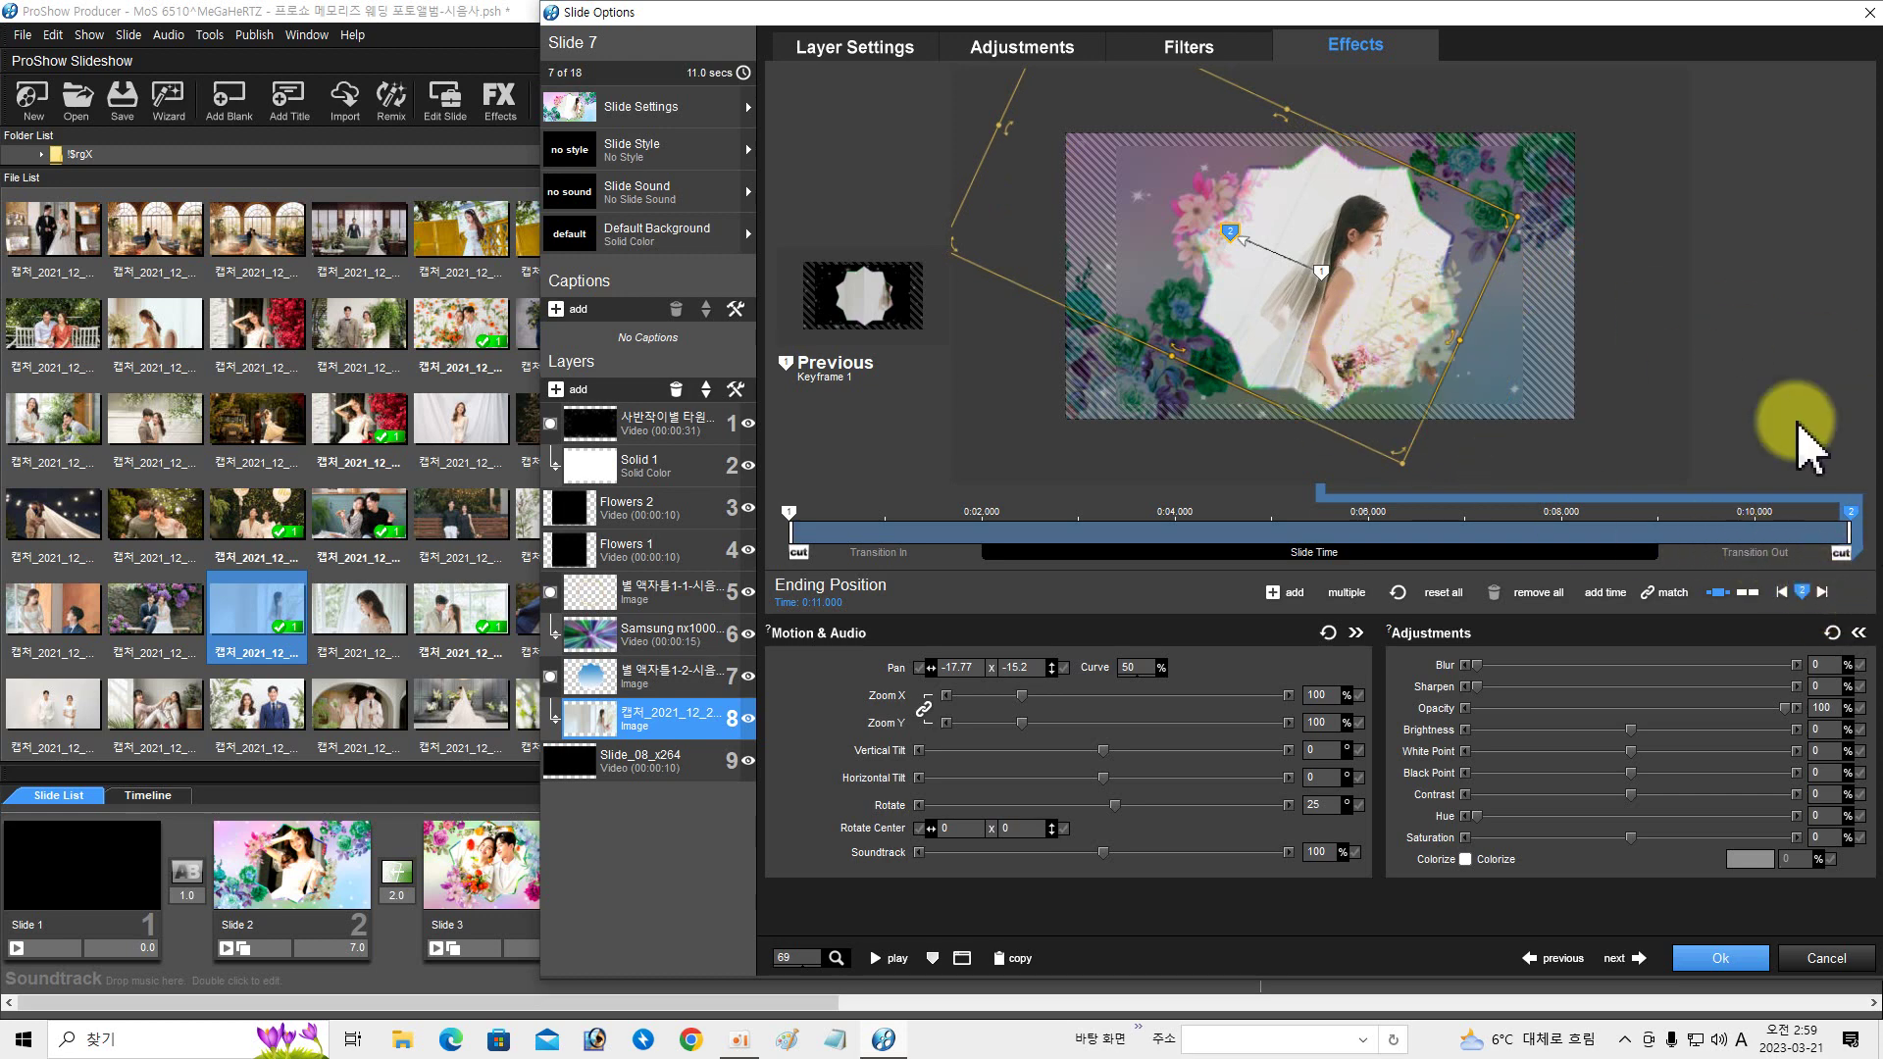
{"action": "right_click", "coordinate": [1850, 512]}
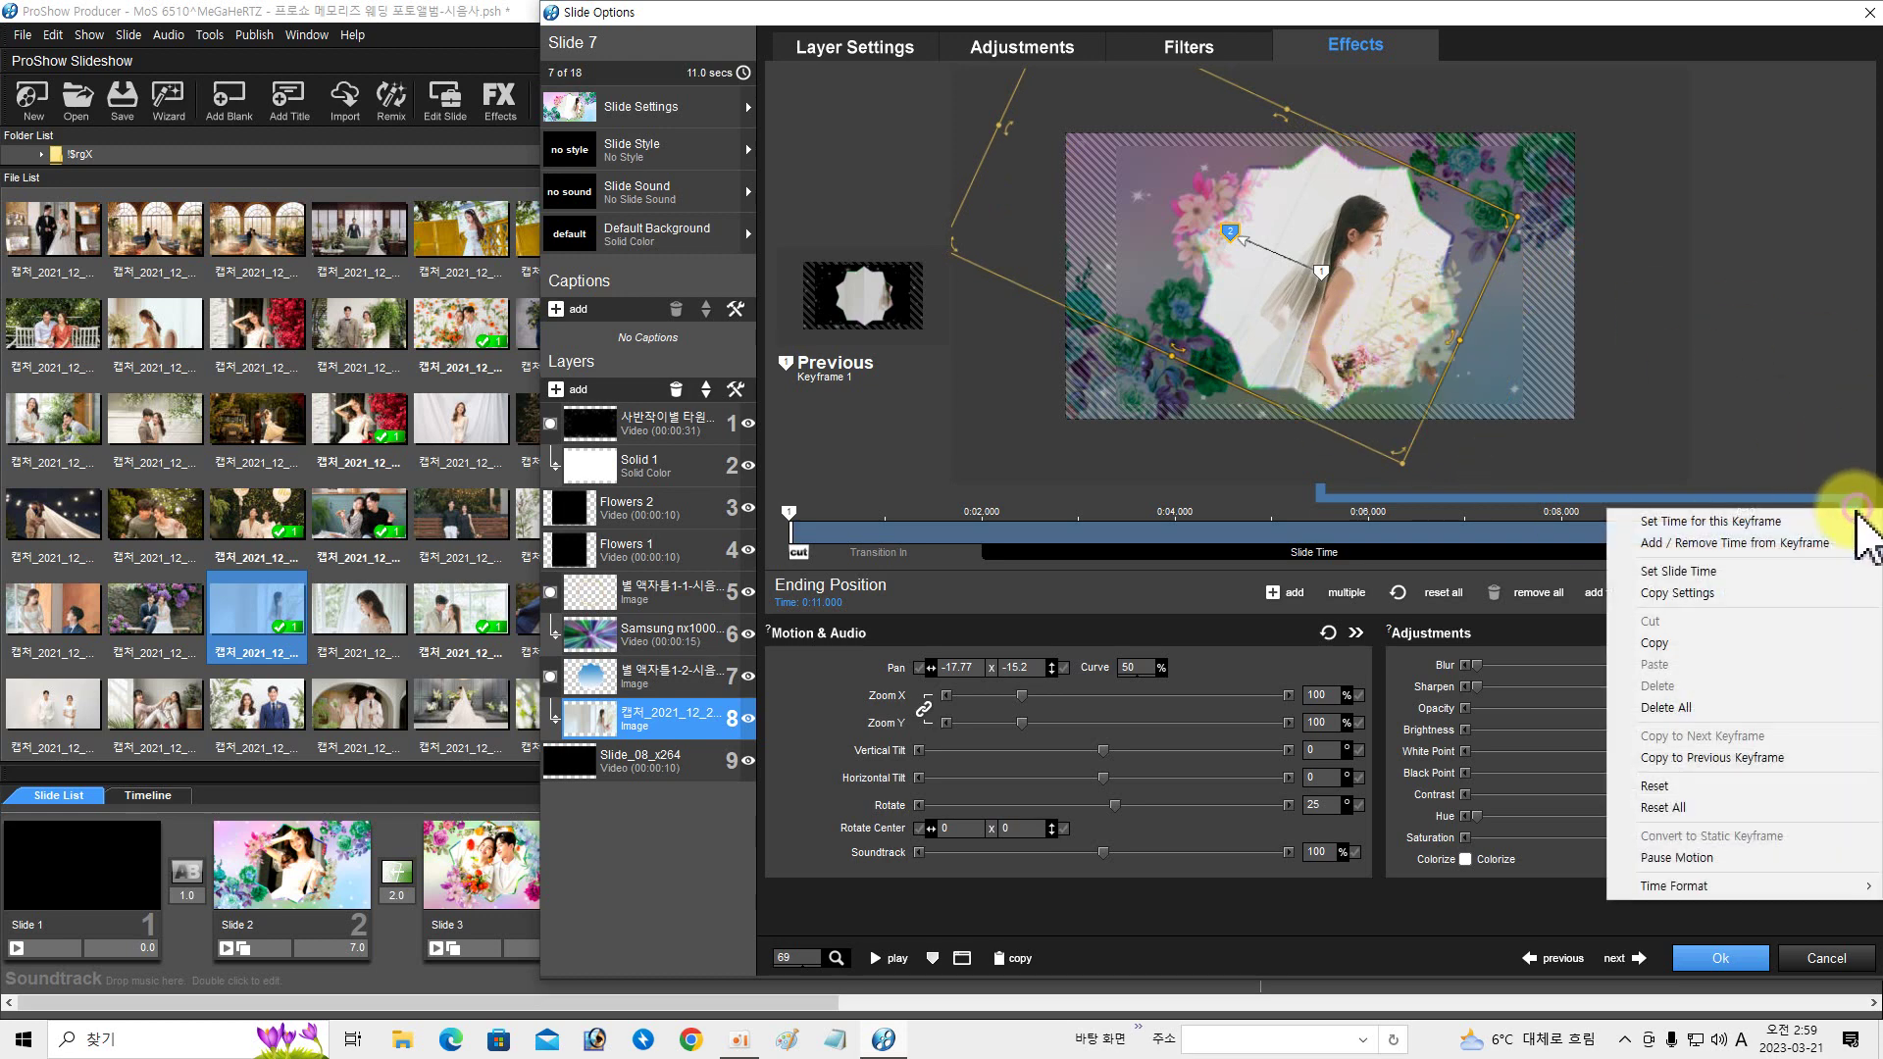
{"action": "left_click", "coordinate": [1688, 759]}
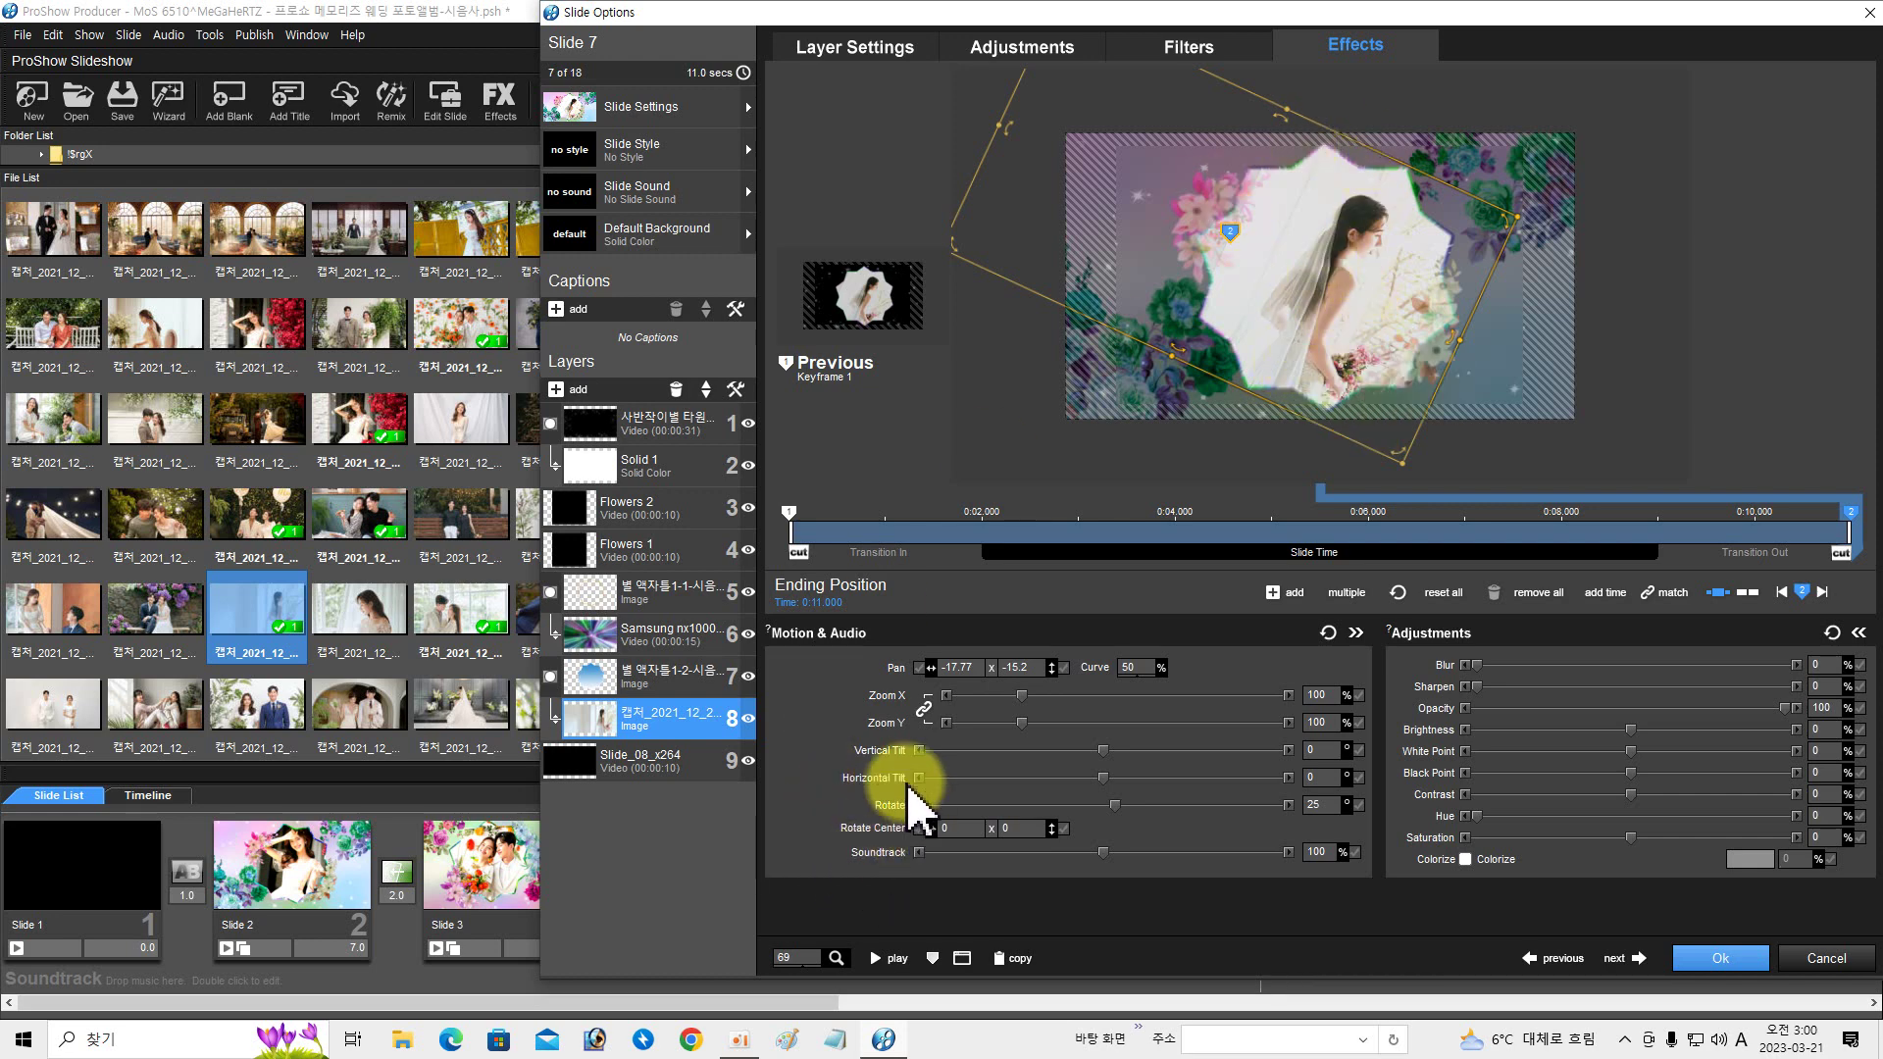
{"action": "left_click_drag", "start_coordinate": [1025, 579], "coordinate": [1651, 569]}
{"action": "left_click_drag", "start_coordinate": [1467, 564], "coordinate": [960, 575]}
{"action": "left_click", "coordinate": [789, 514]}
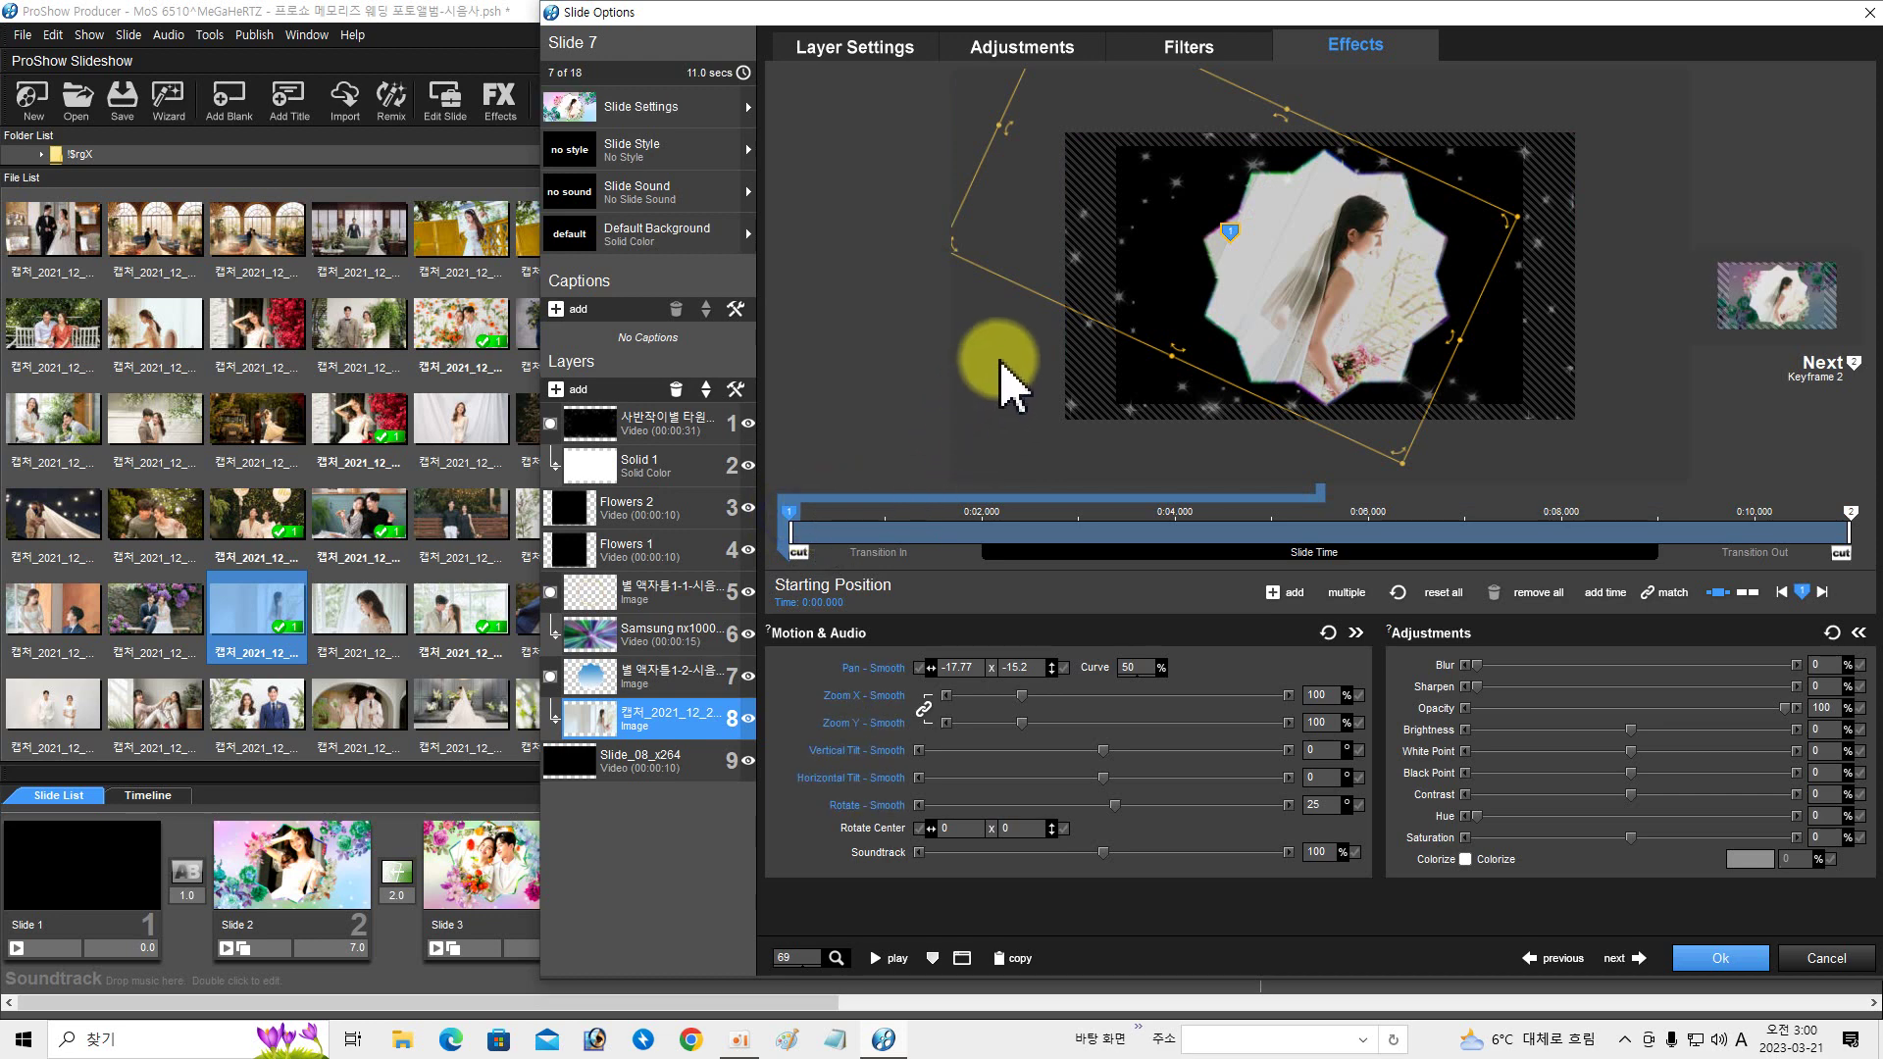
- Rotate slide 7's bride photo to about -9° at the ending keyframe and move it to about -15.84 x 4.67
{"action": "left_click", "coordinate": [1851, 512]}
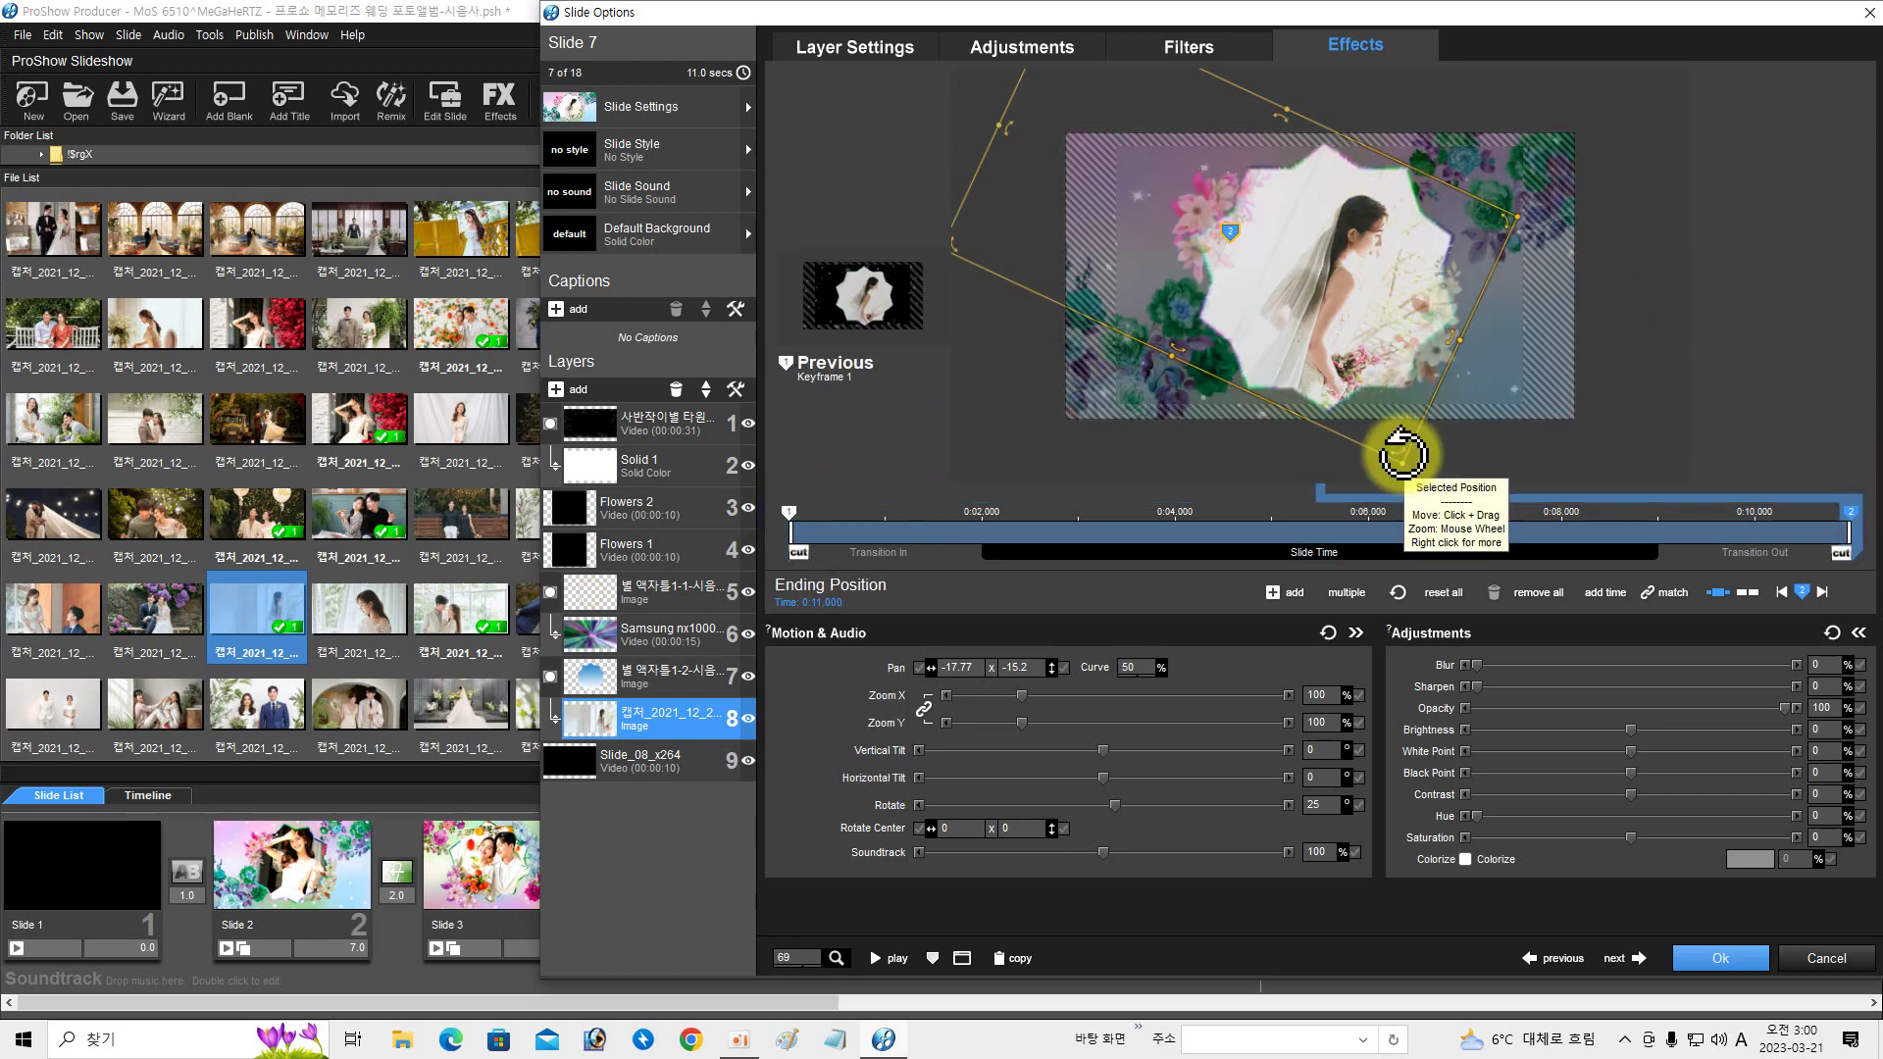
{"action": "left_click_drag", "start_coordinate": [1408, 454], "coordinate": [1493, 317]}
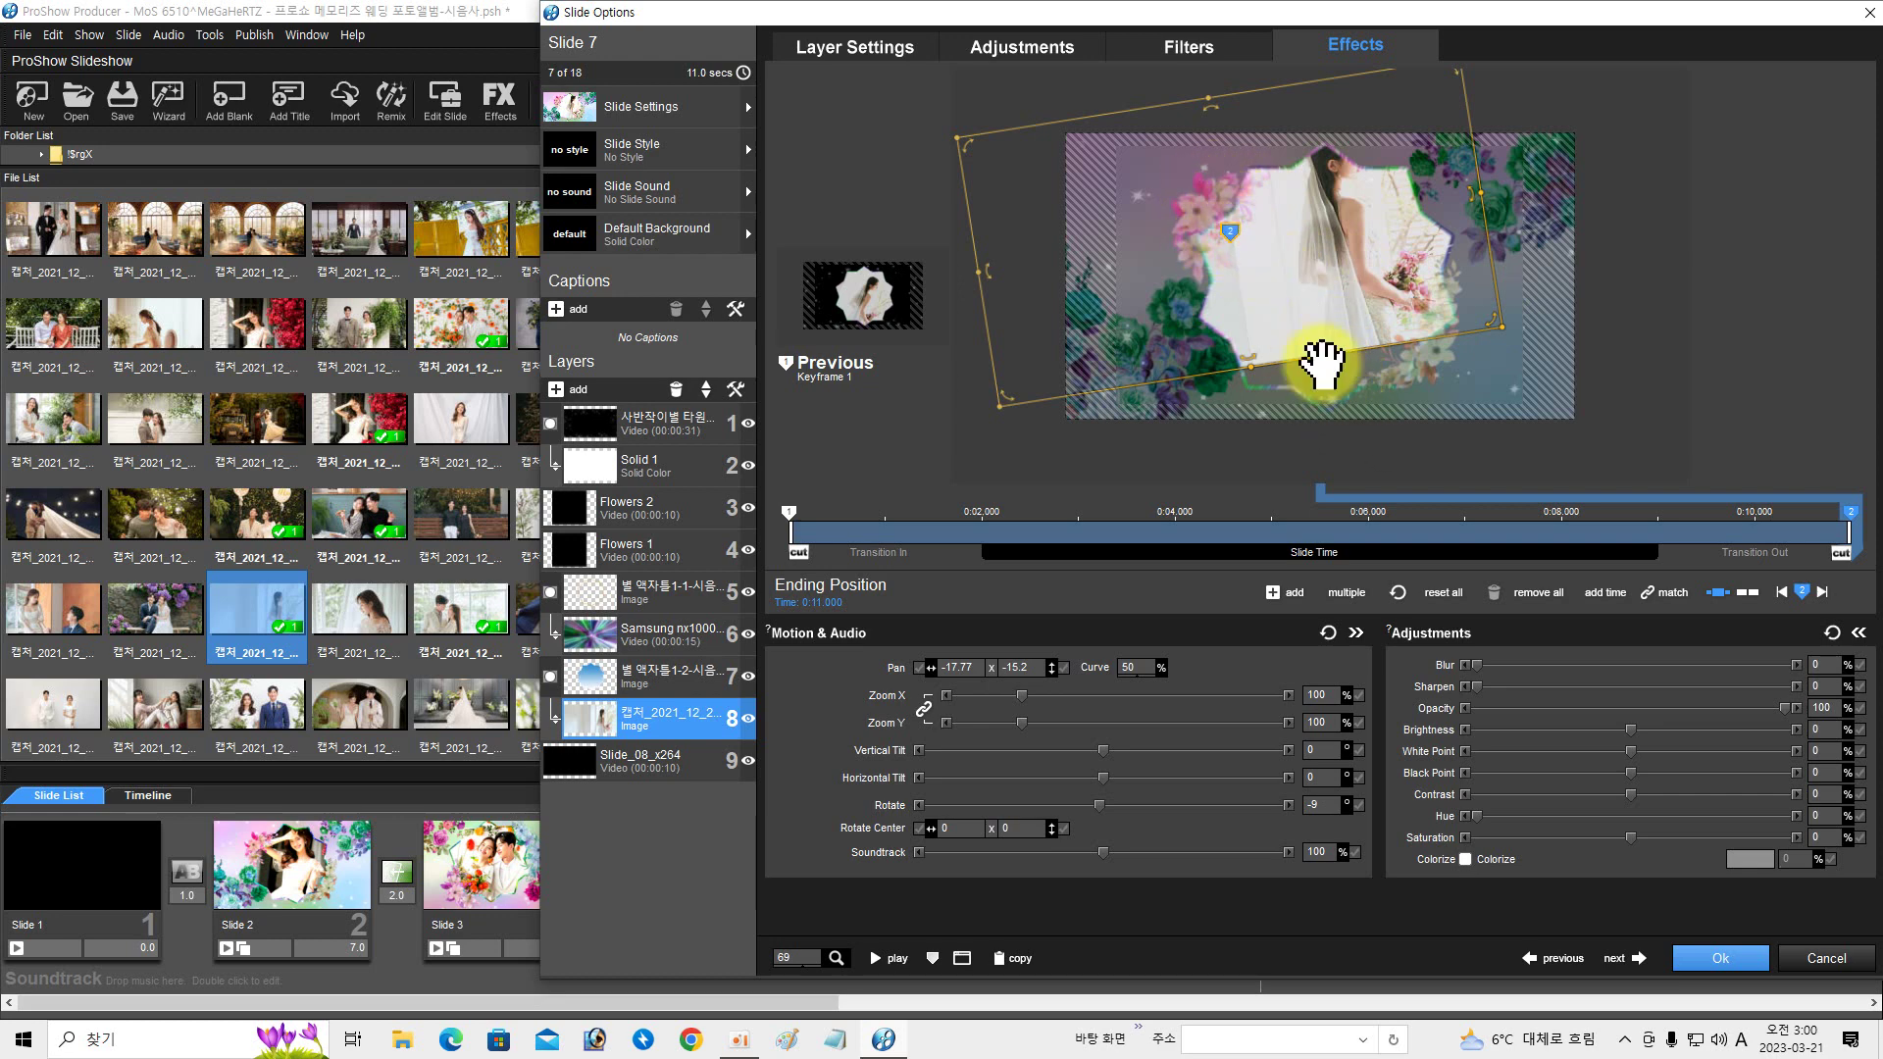
{"action": "left_click_drag", "start_coordinate": [1299, 322], "coordinate": [1309, 374]}
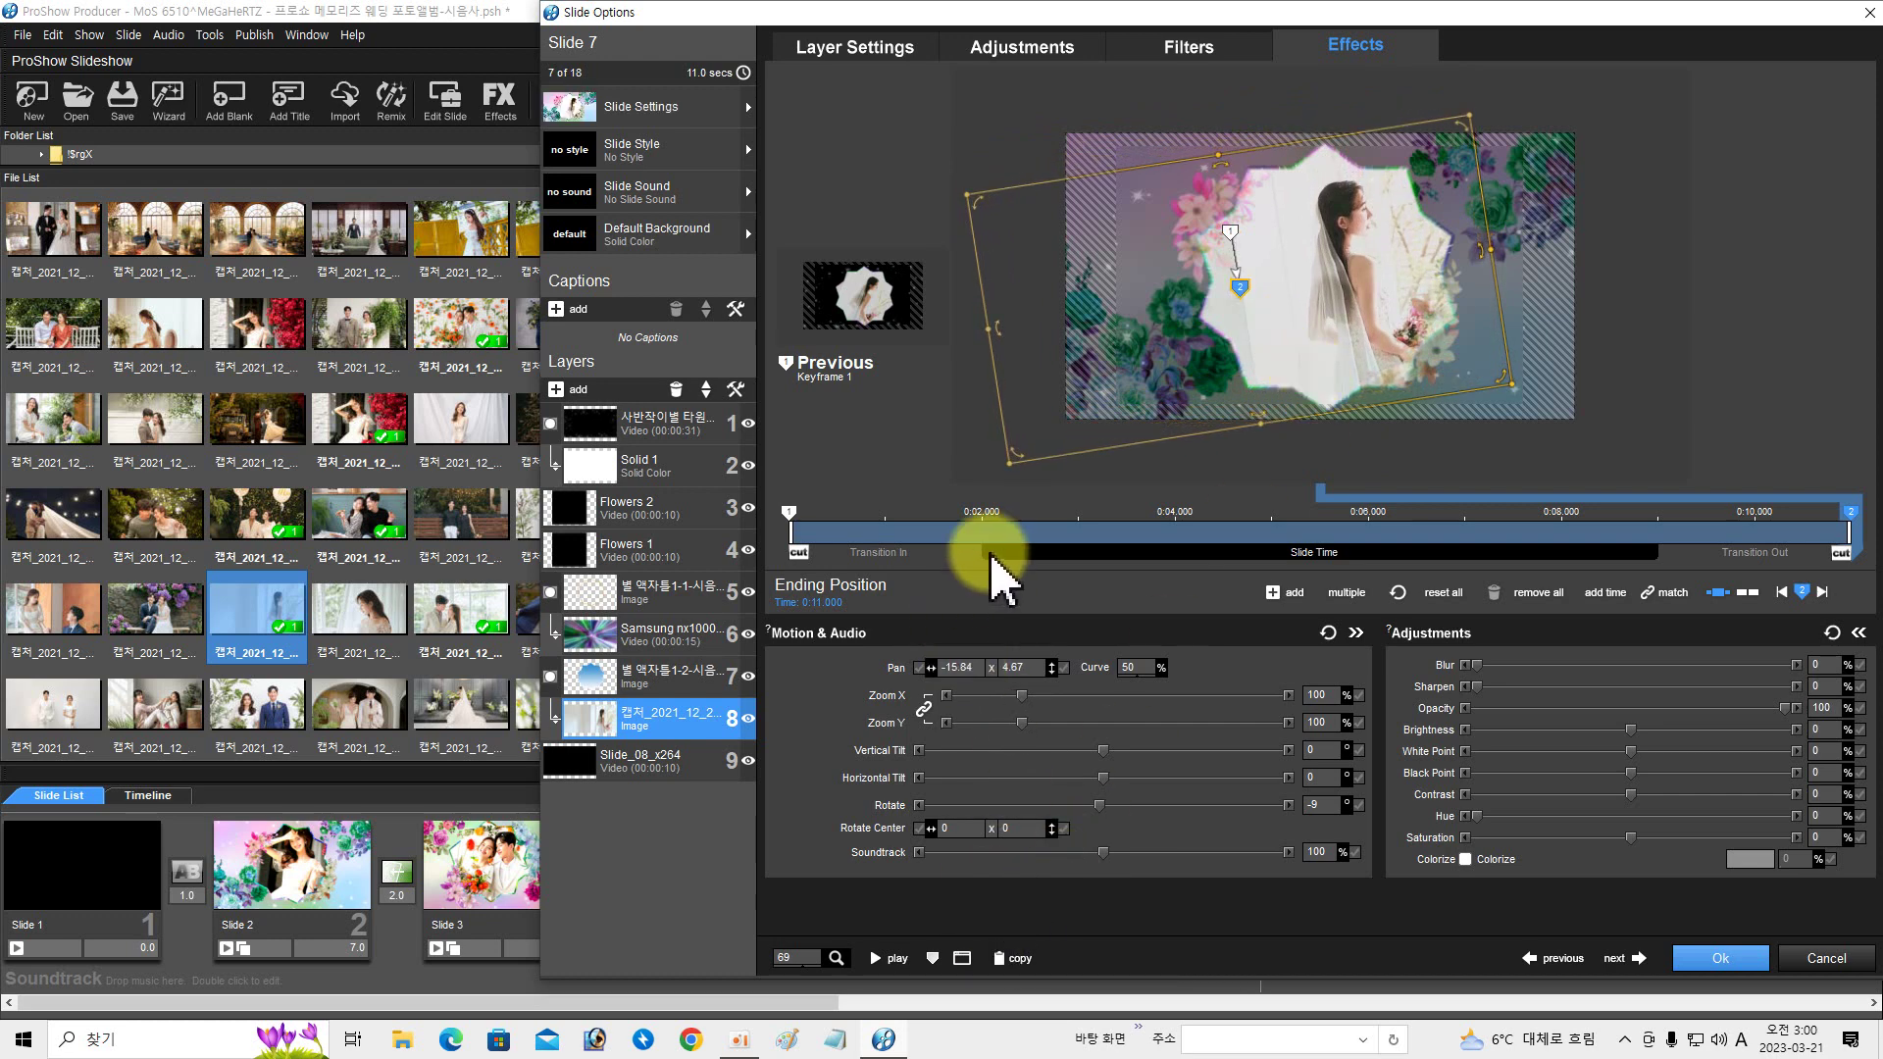
{"action": "mouse_move", "coordinate": [993, 555]}
{"action": "left_mouse_down"}
{"action": "mouse_move", "coordinate": [1194, 586]}
{"action": "mouse_move", "coordinate": [1828, 588]}
{"action": "left_mouse_up"}
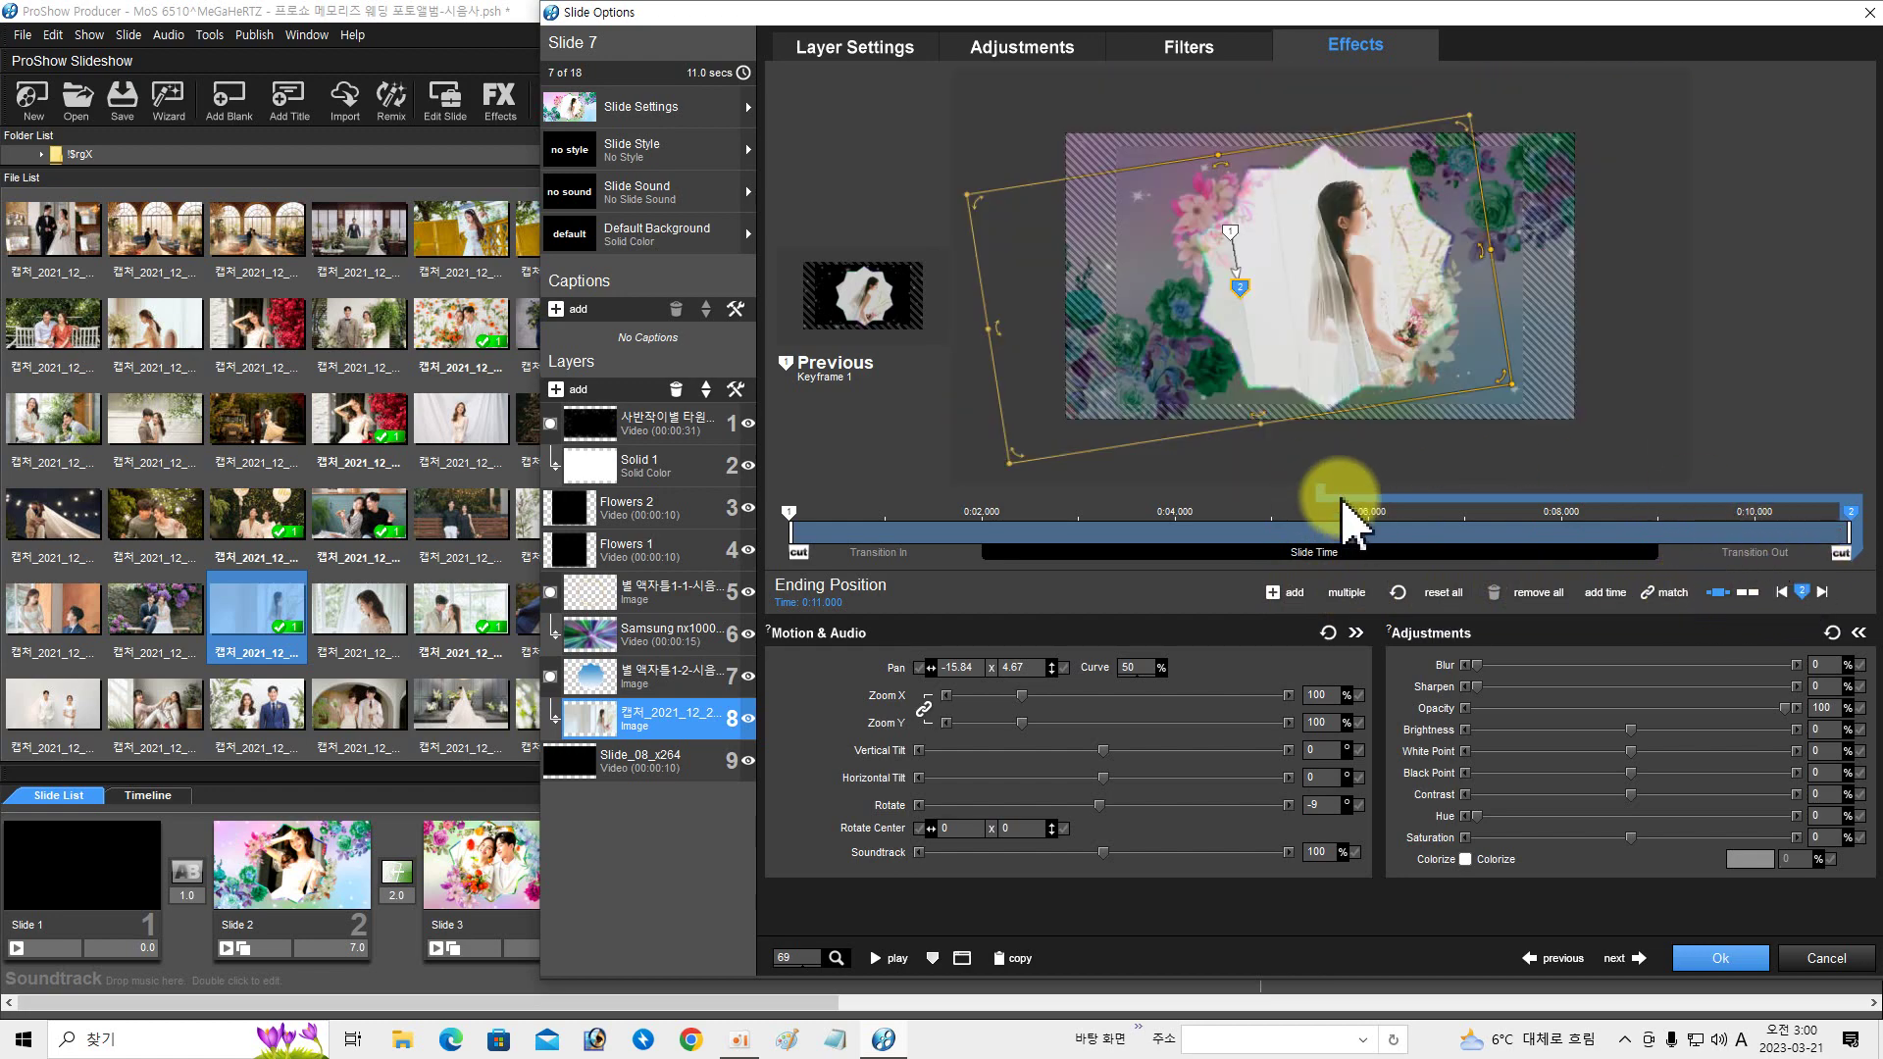
- Go to slide 8 and replace its layer 8 placeholder with the photo of the couple in a beige suit and white dress
{"action": "left_click", "coordinate": [1631, 958]}
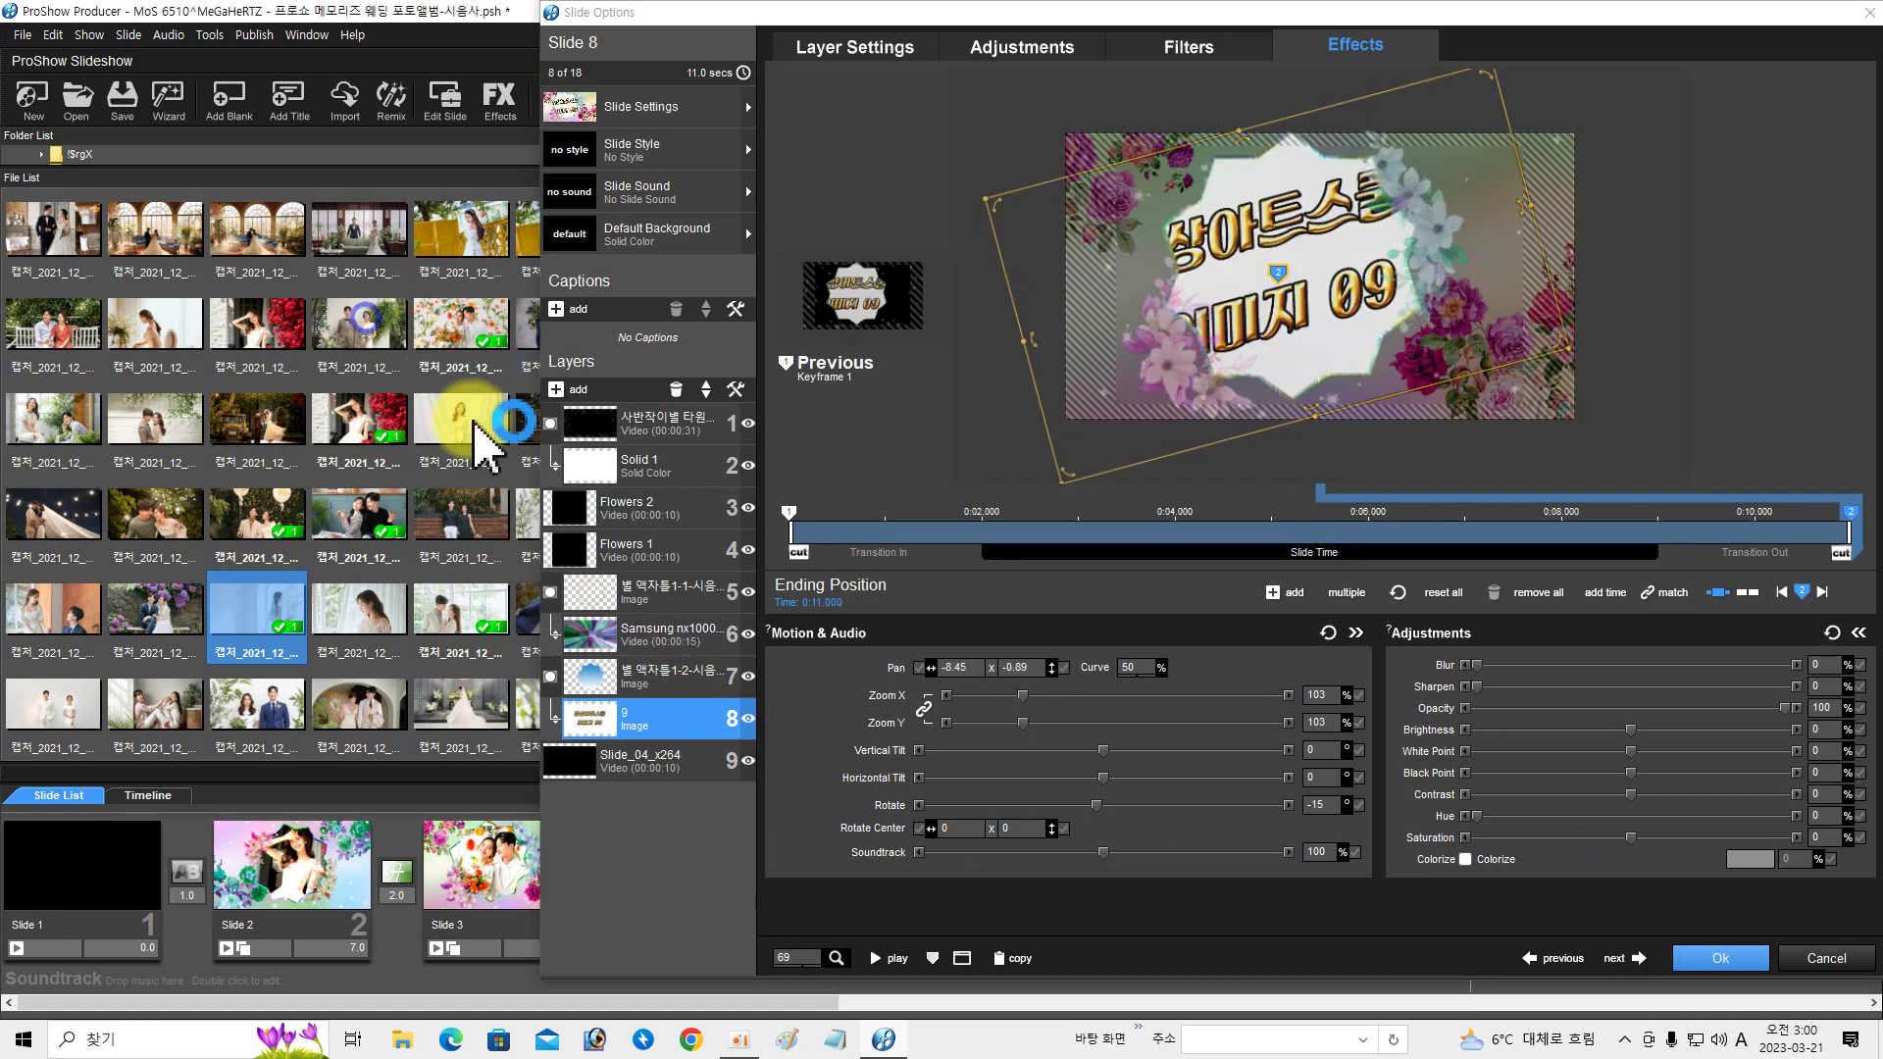
{"action": "left_click", "coordinate": [589, 677]}
{"action": "left_click", "coordinate": [602, 708]}
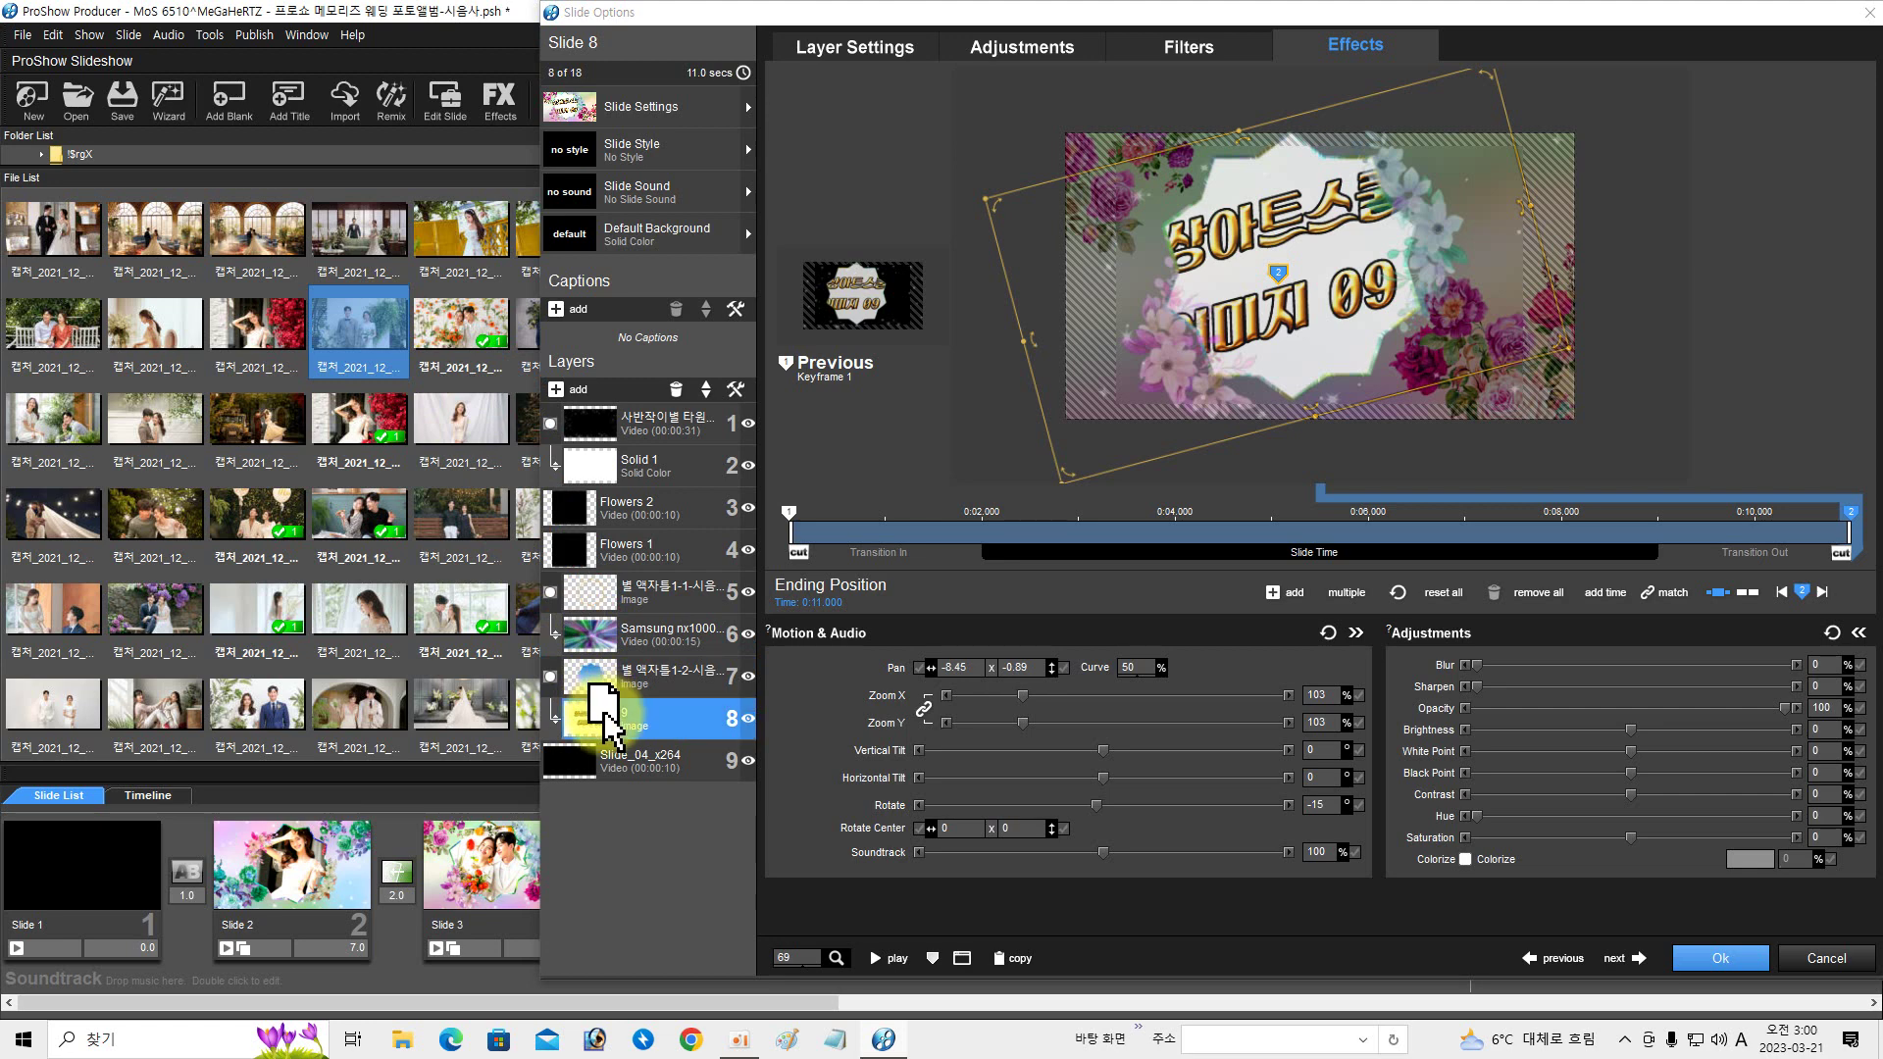
{"action": "left_click_drag", "start_coordinate": [604, 716], "coordinate": [616, 722]}
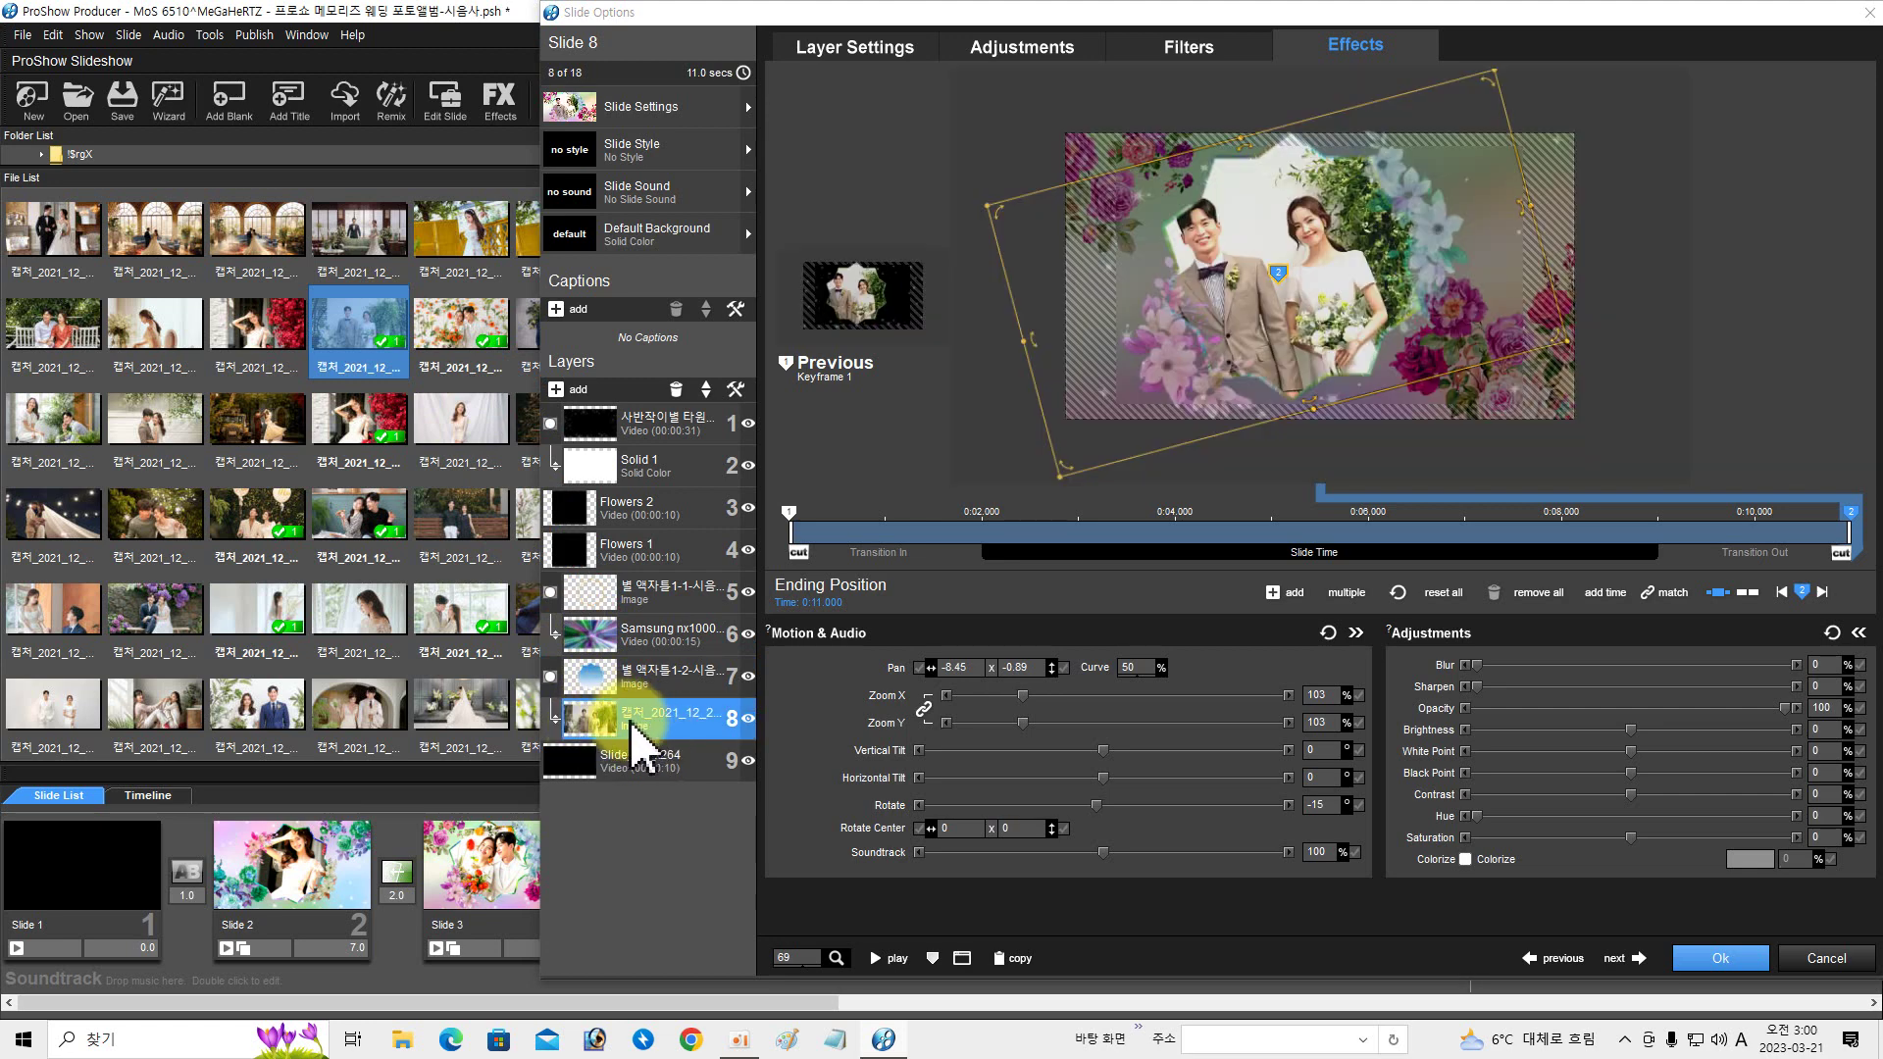
- Try moving slide 8's couple photo to about 2.53 x -3.97 at the ending keyframe, then copy the starting keyframe to the next one
{"action": "left_click_drag", "start_coordinate": [1144, 370], "coordinate": [1210, 365]}
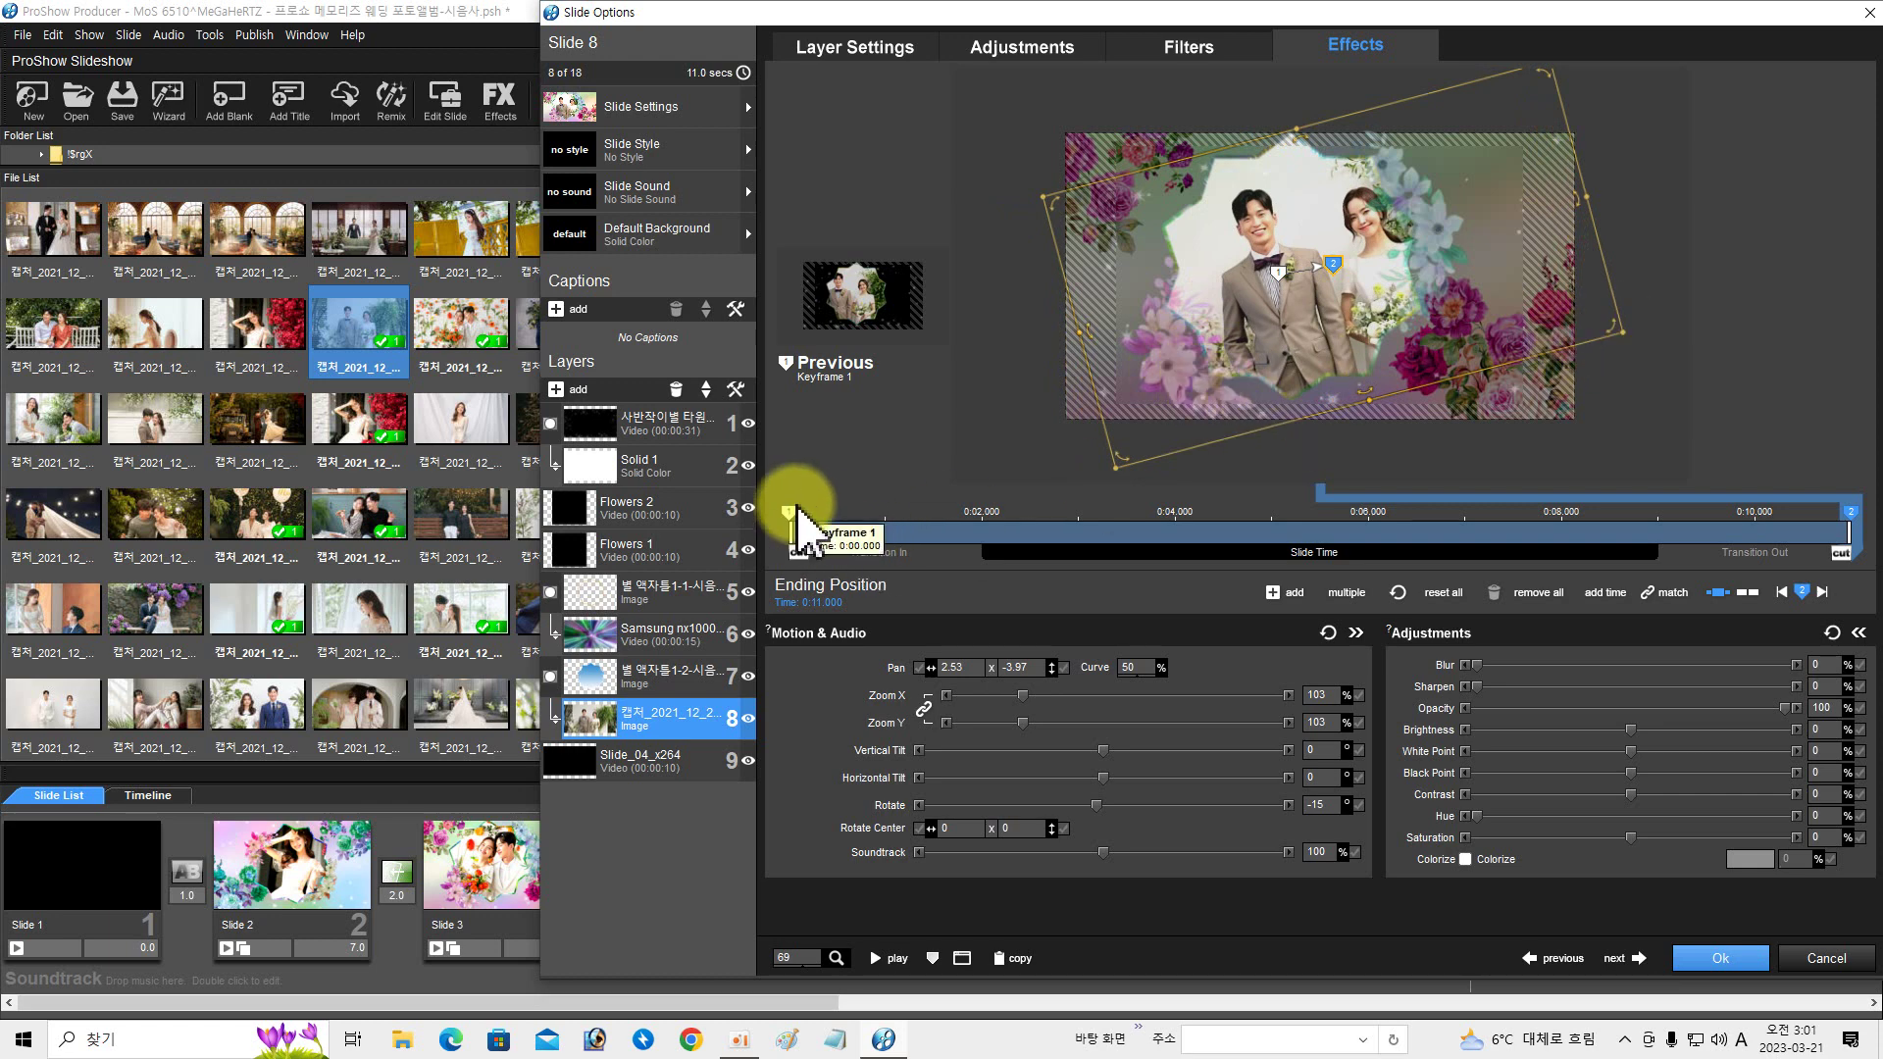
{"action": "right_click", "coordinate": [790, 512]}
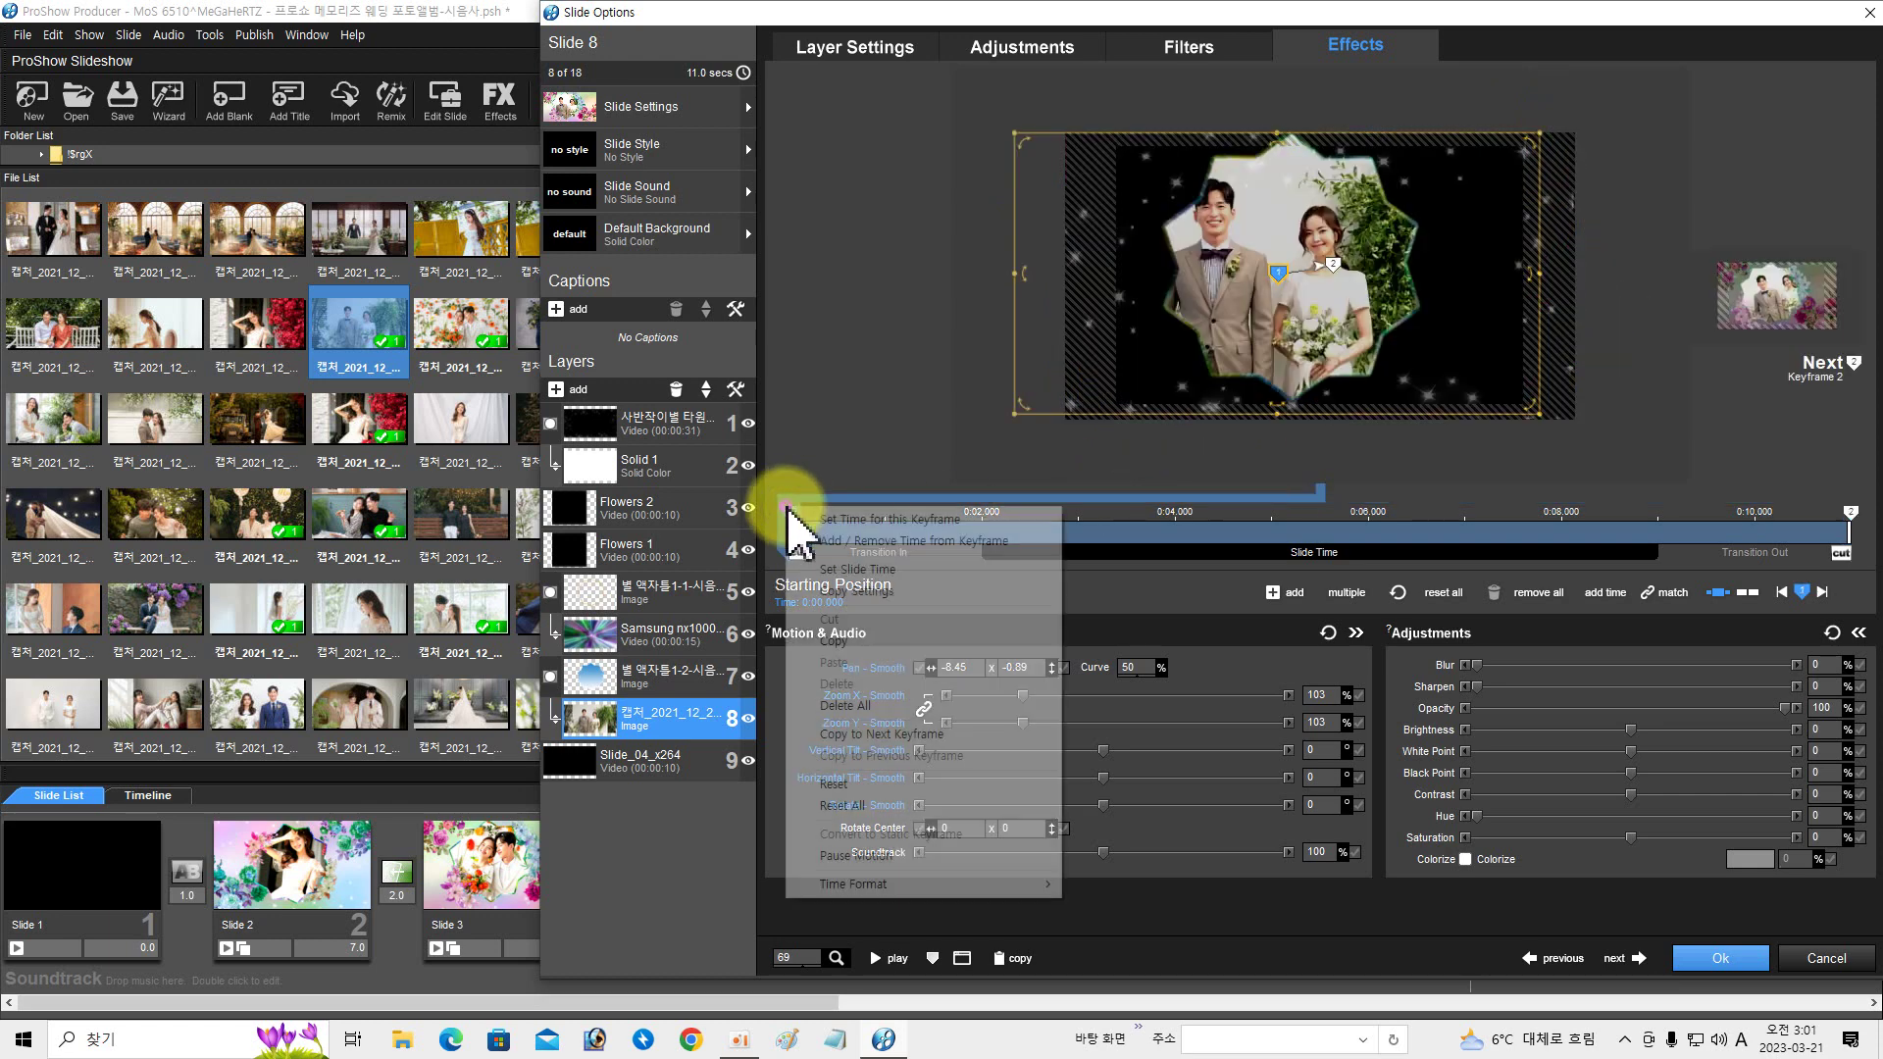
{"action": "left_click", "coordinate": [855, 735]}
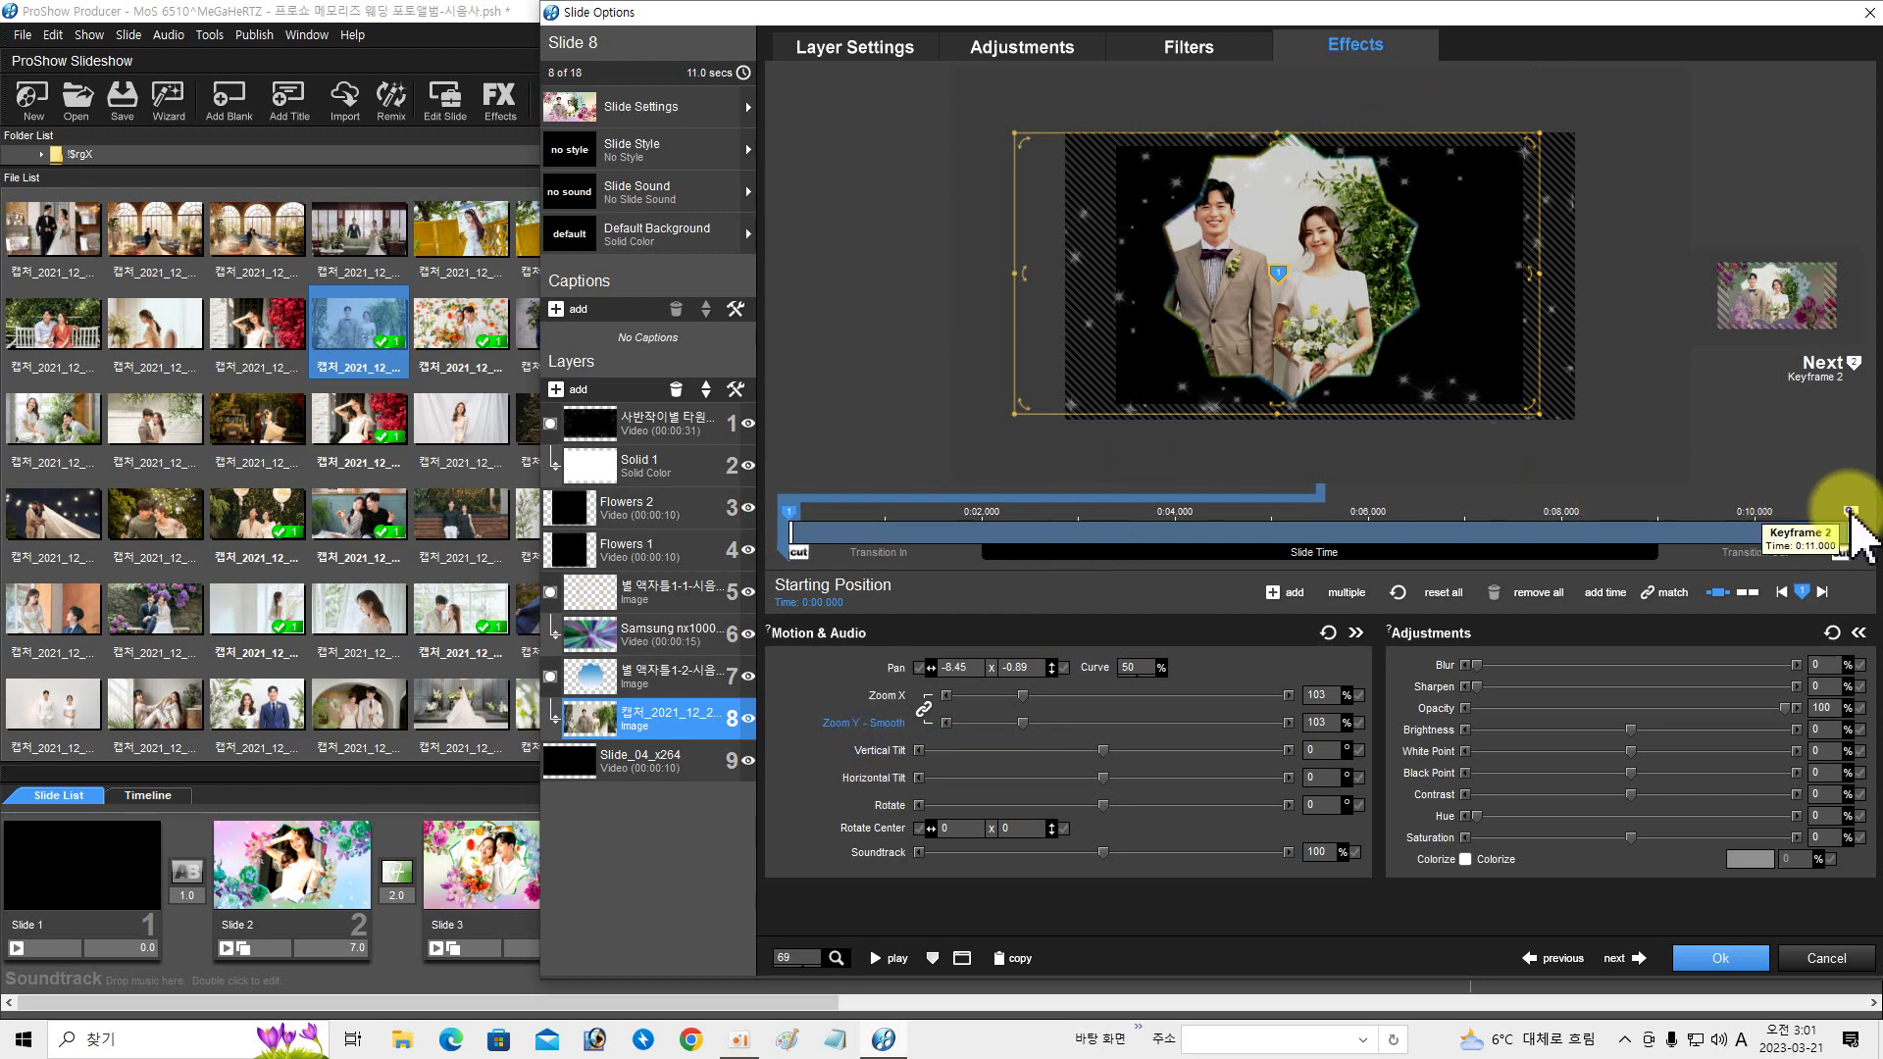
- Rotate slide 8's couple photo to about 14° at the ending keyframe, move it to about -0.35 x -0.54 and copy this to the previous keyframe
{"action": "left_click", "coordinate": [1846, 513]}
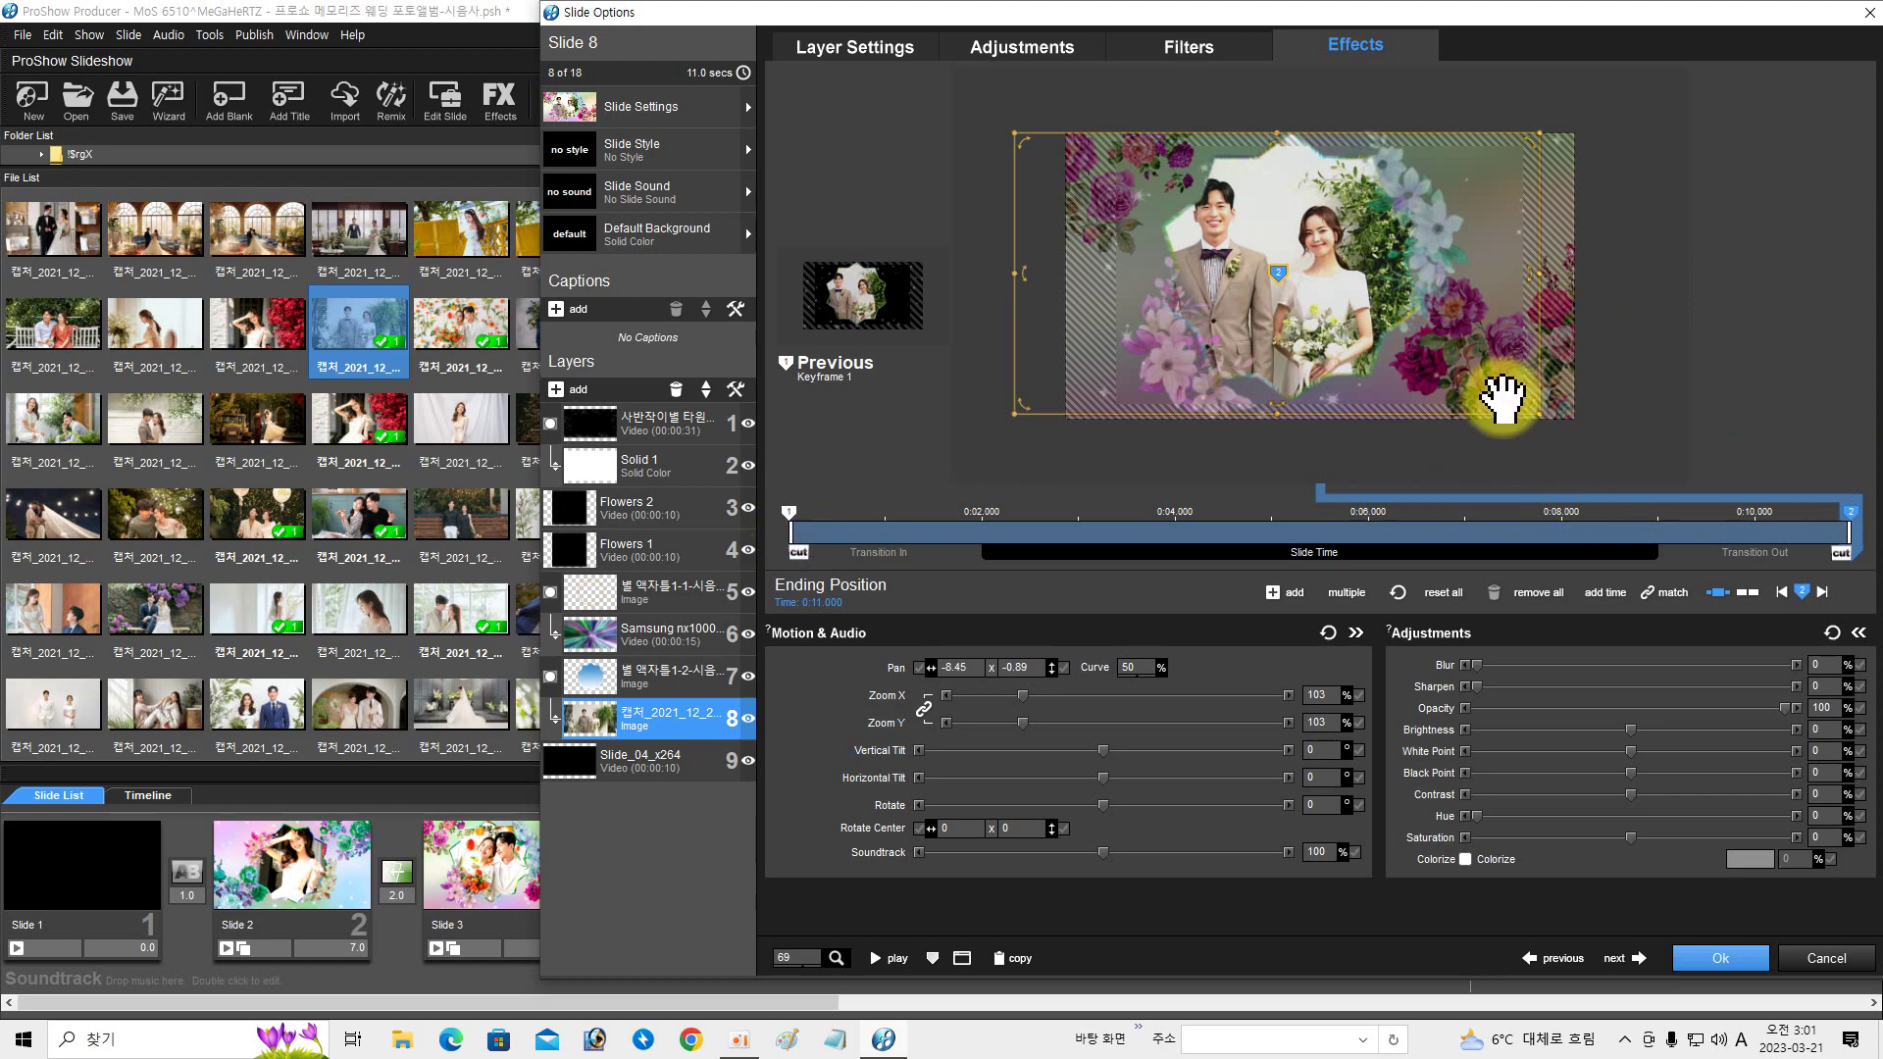
{"action": "left_click_drag", "start_coordinate": [1522, 424], "coordinate": [1480, 454]}
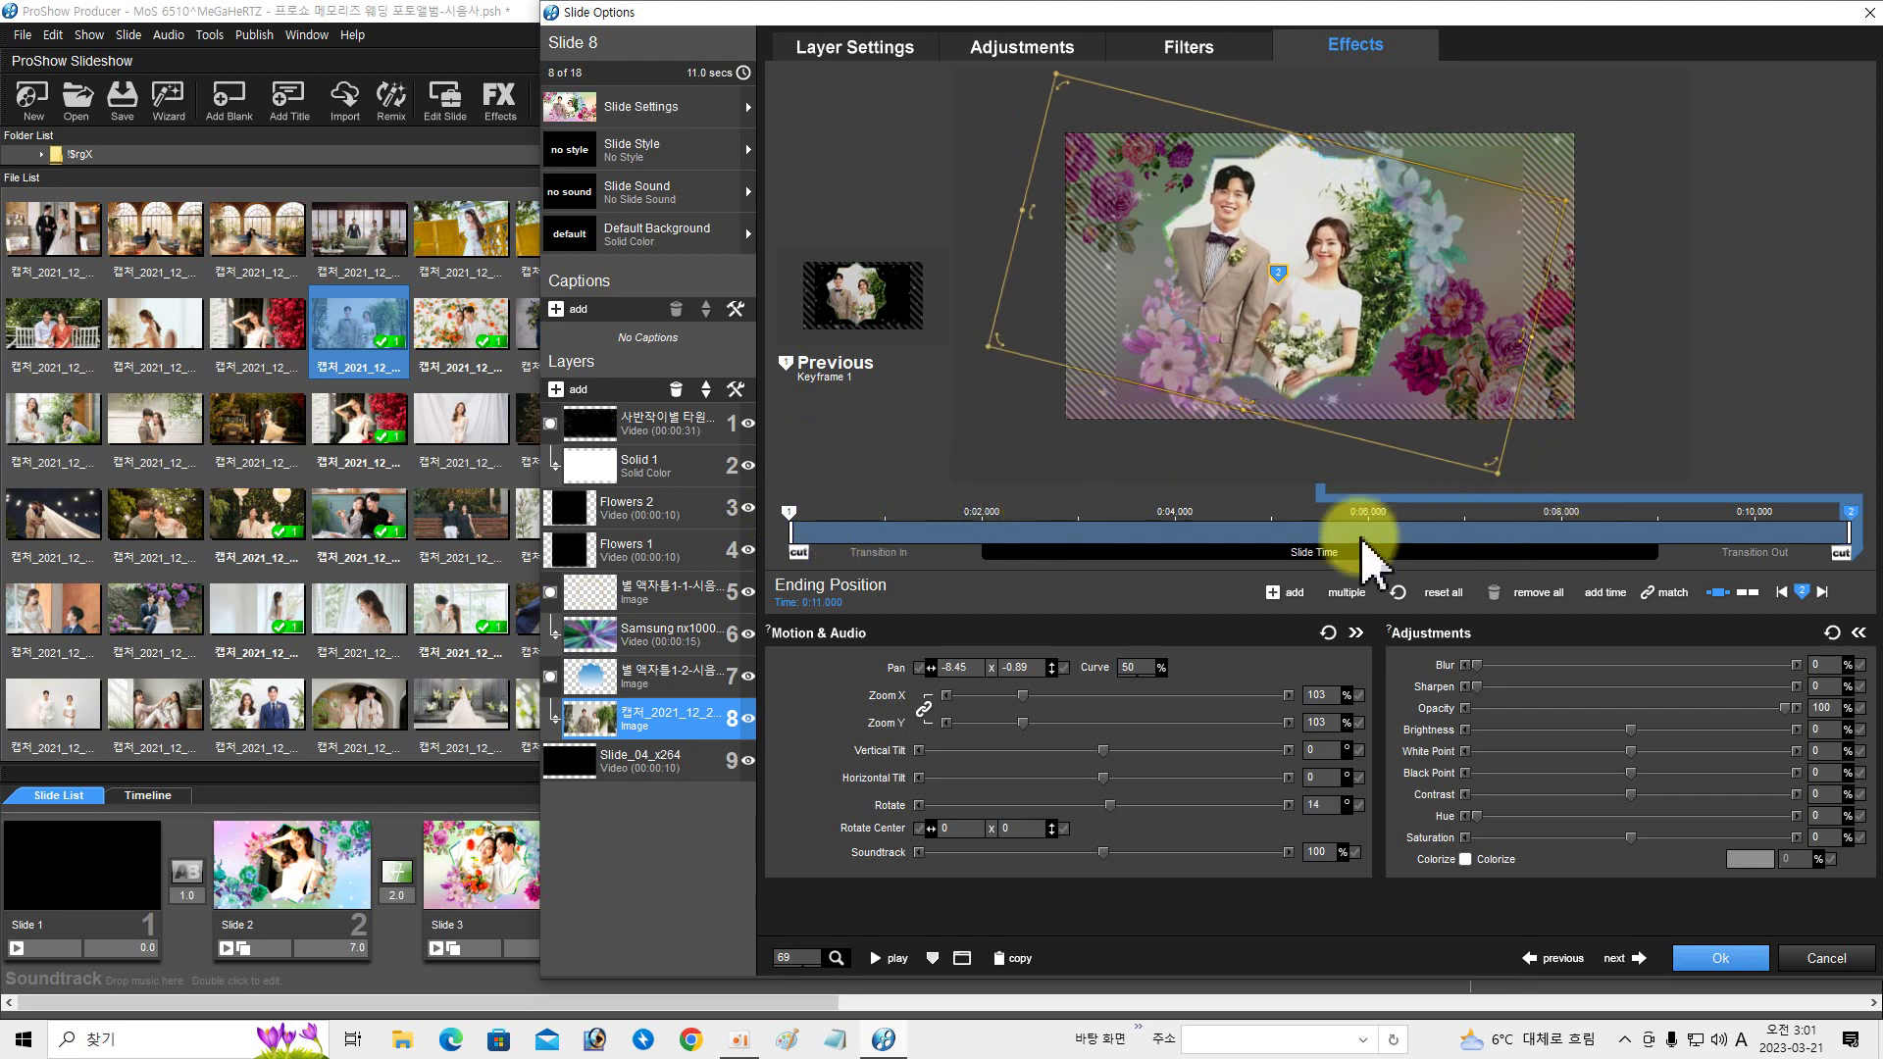
{"action": "left_click_drag", "start_coordinate": [1160, 314], "coordinate": [1201, 328]}
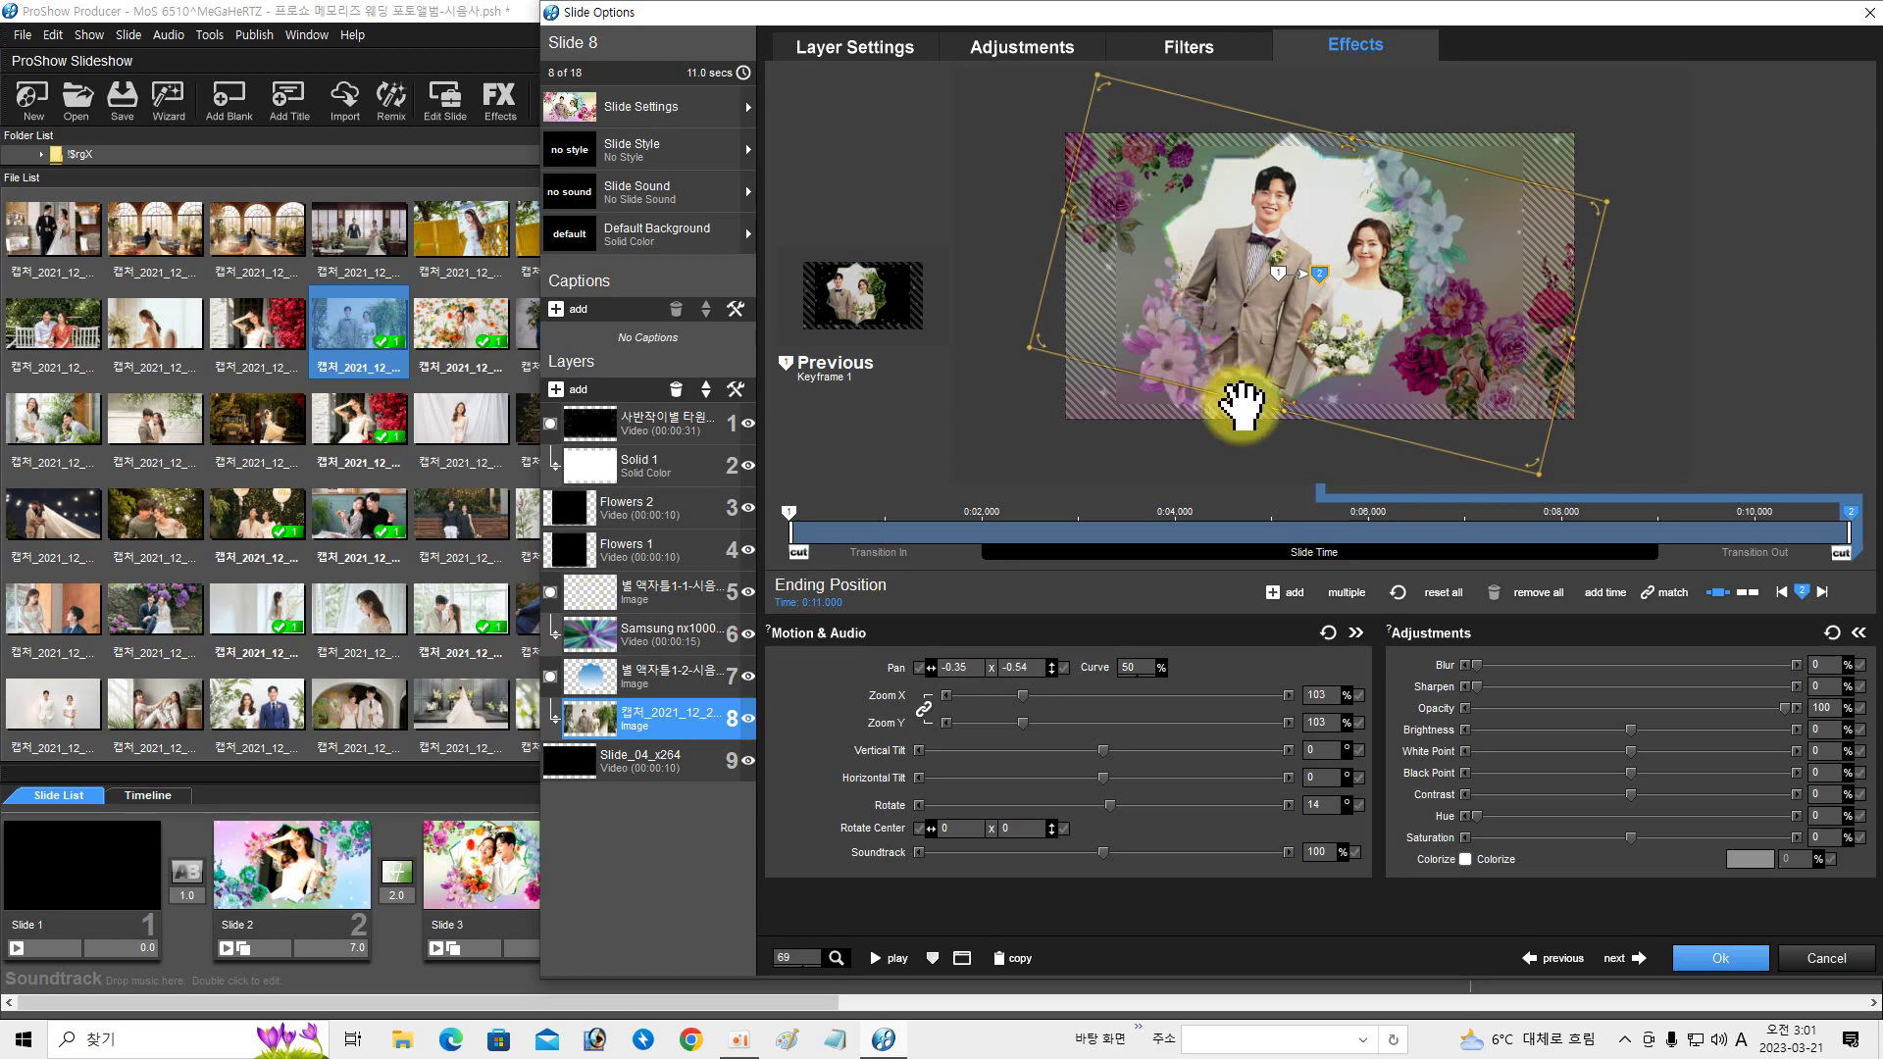
{"action": "right_click", "coordinate": [1848, 534]}
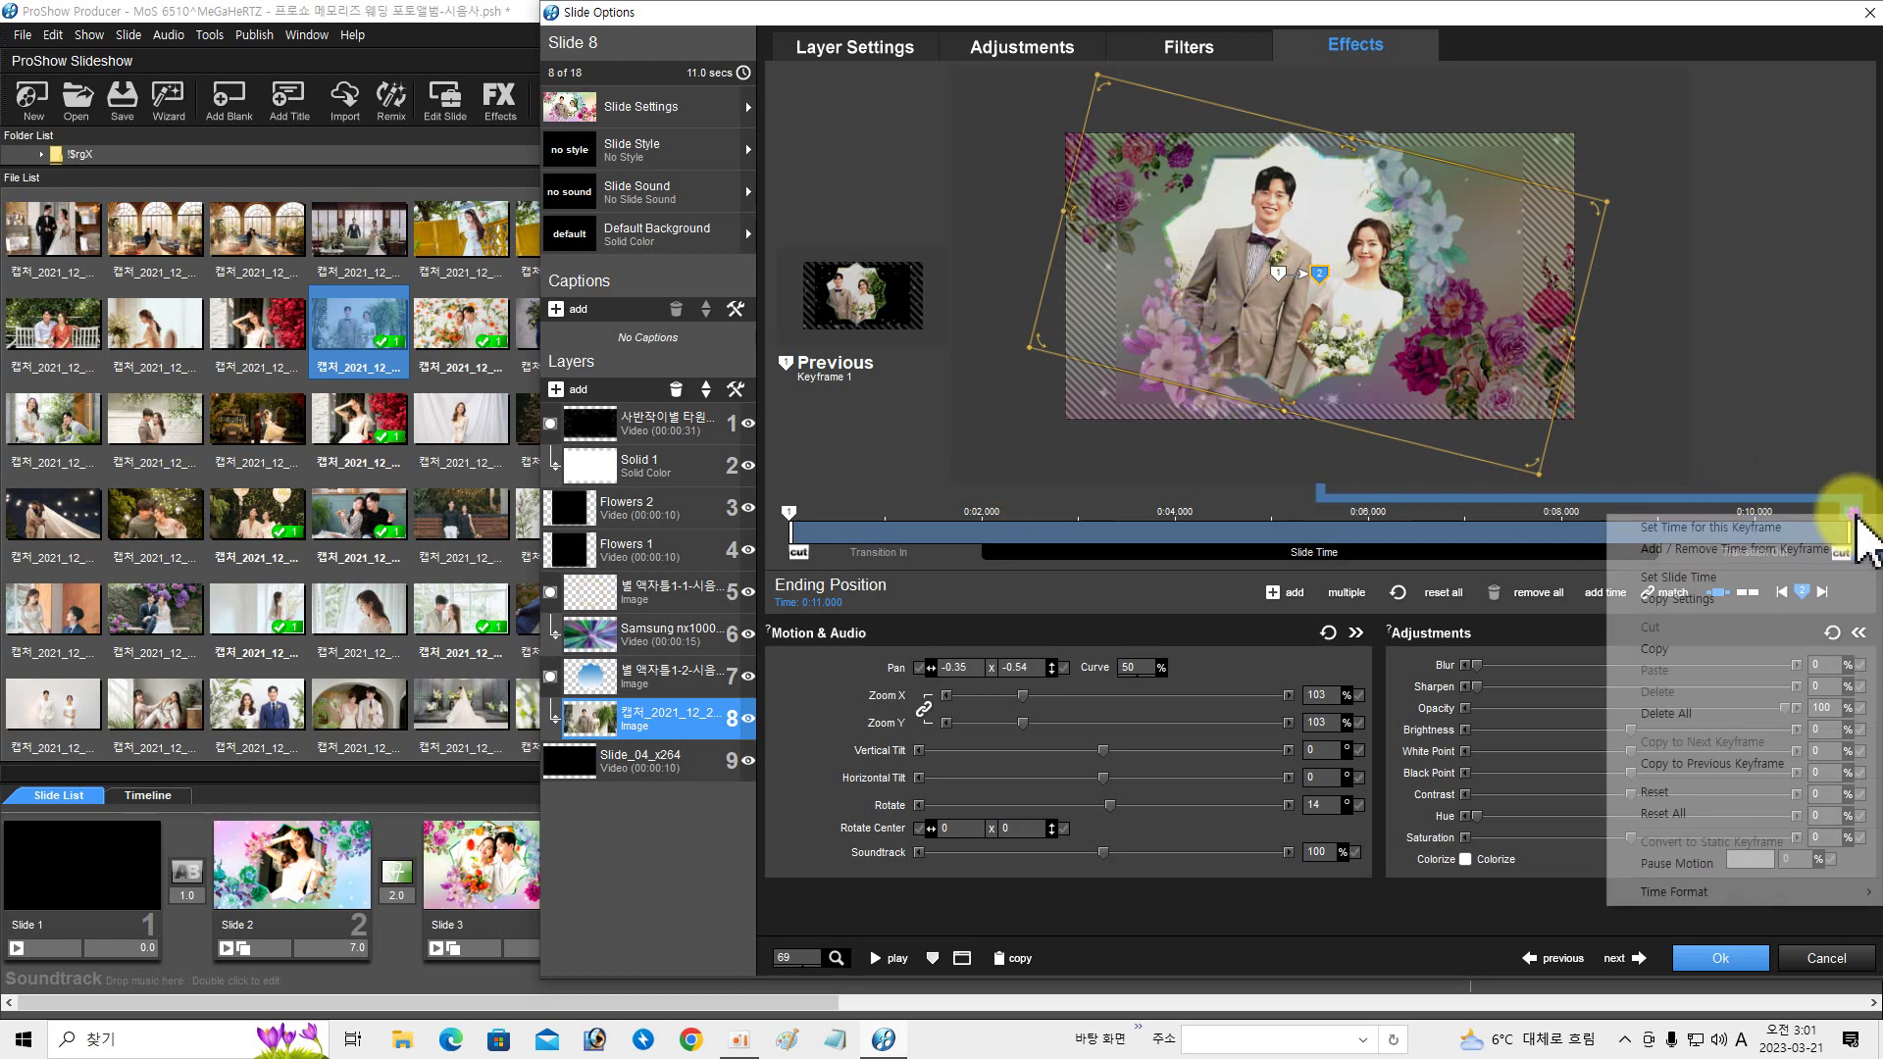
{"action": "left_click", "coordinate": [1727, 763]}
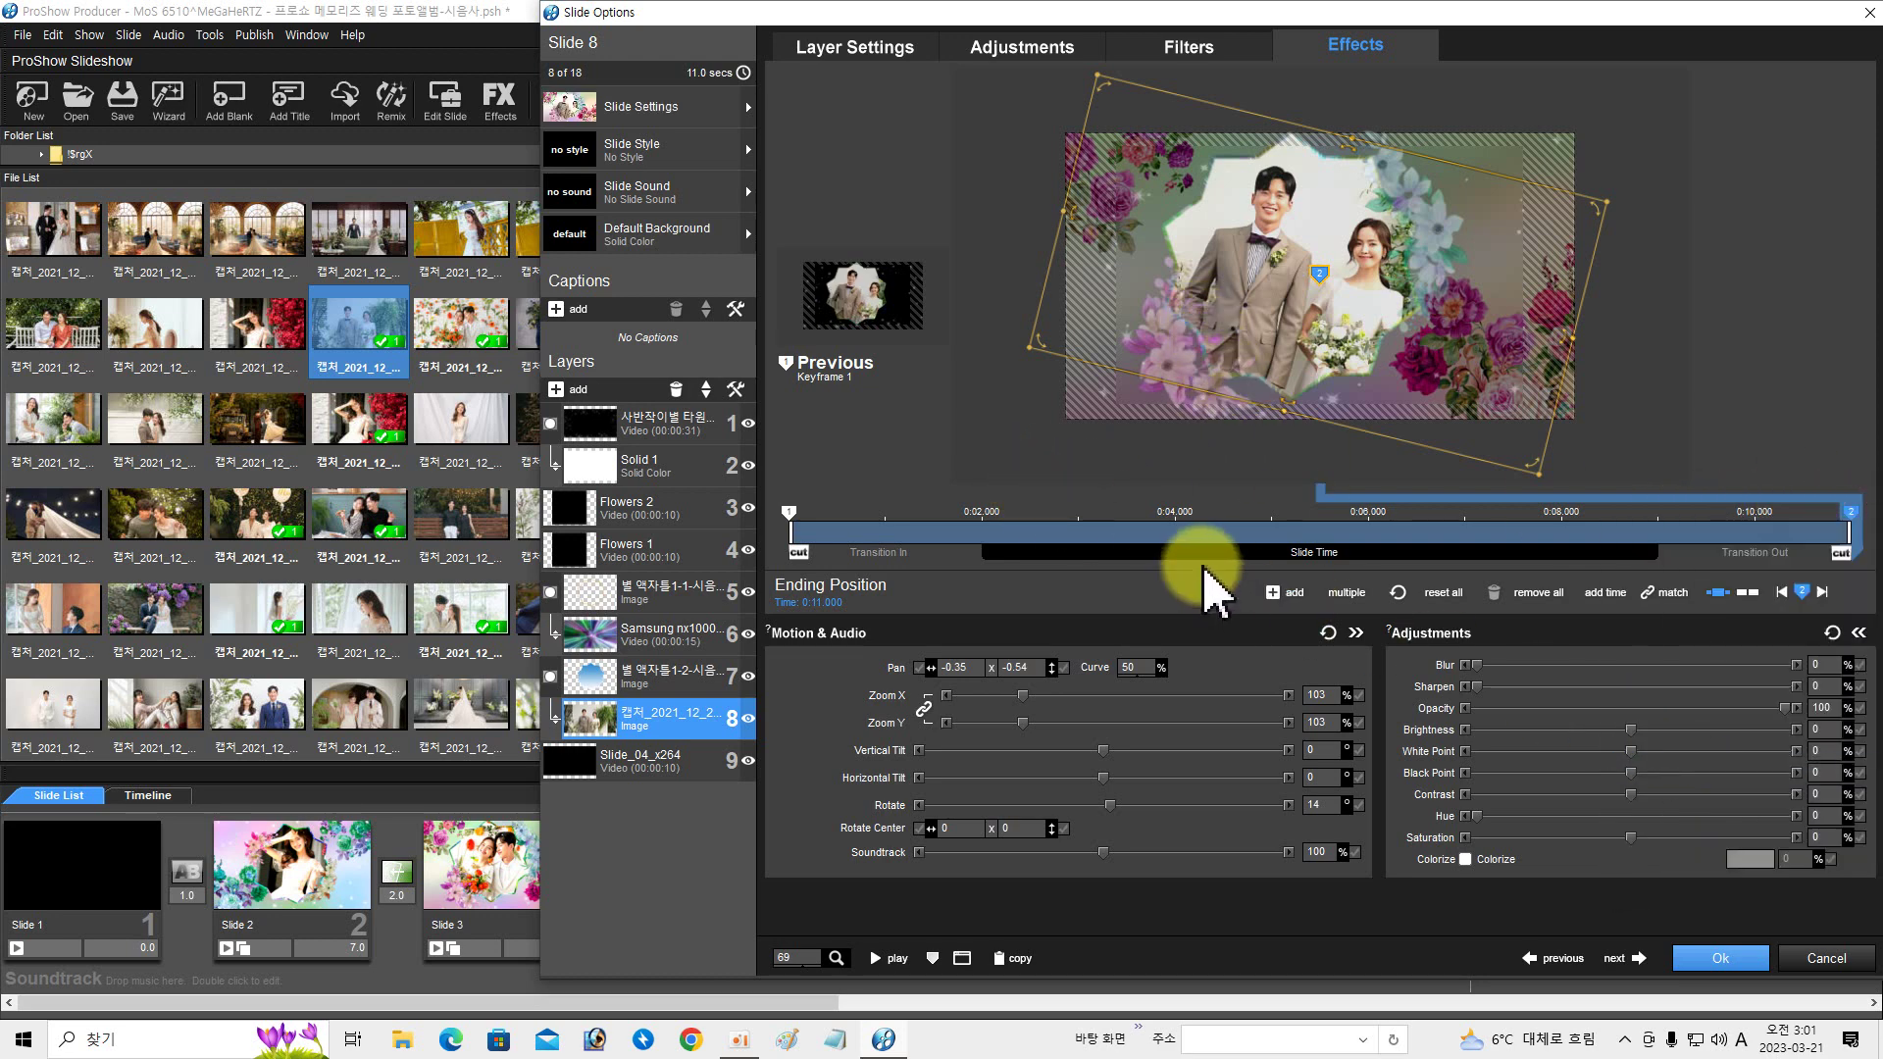
{"action": "left_click_drag", "start_coordinate": [1039, 554], "coordinate": [961, 534]}
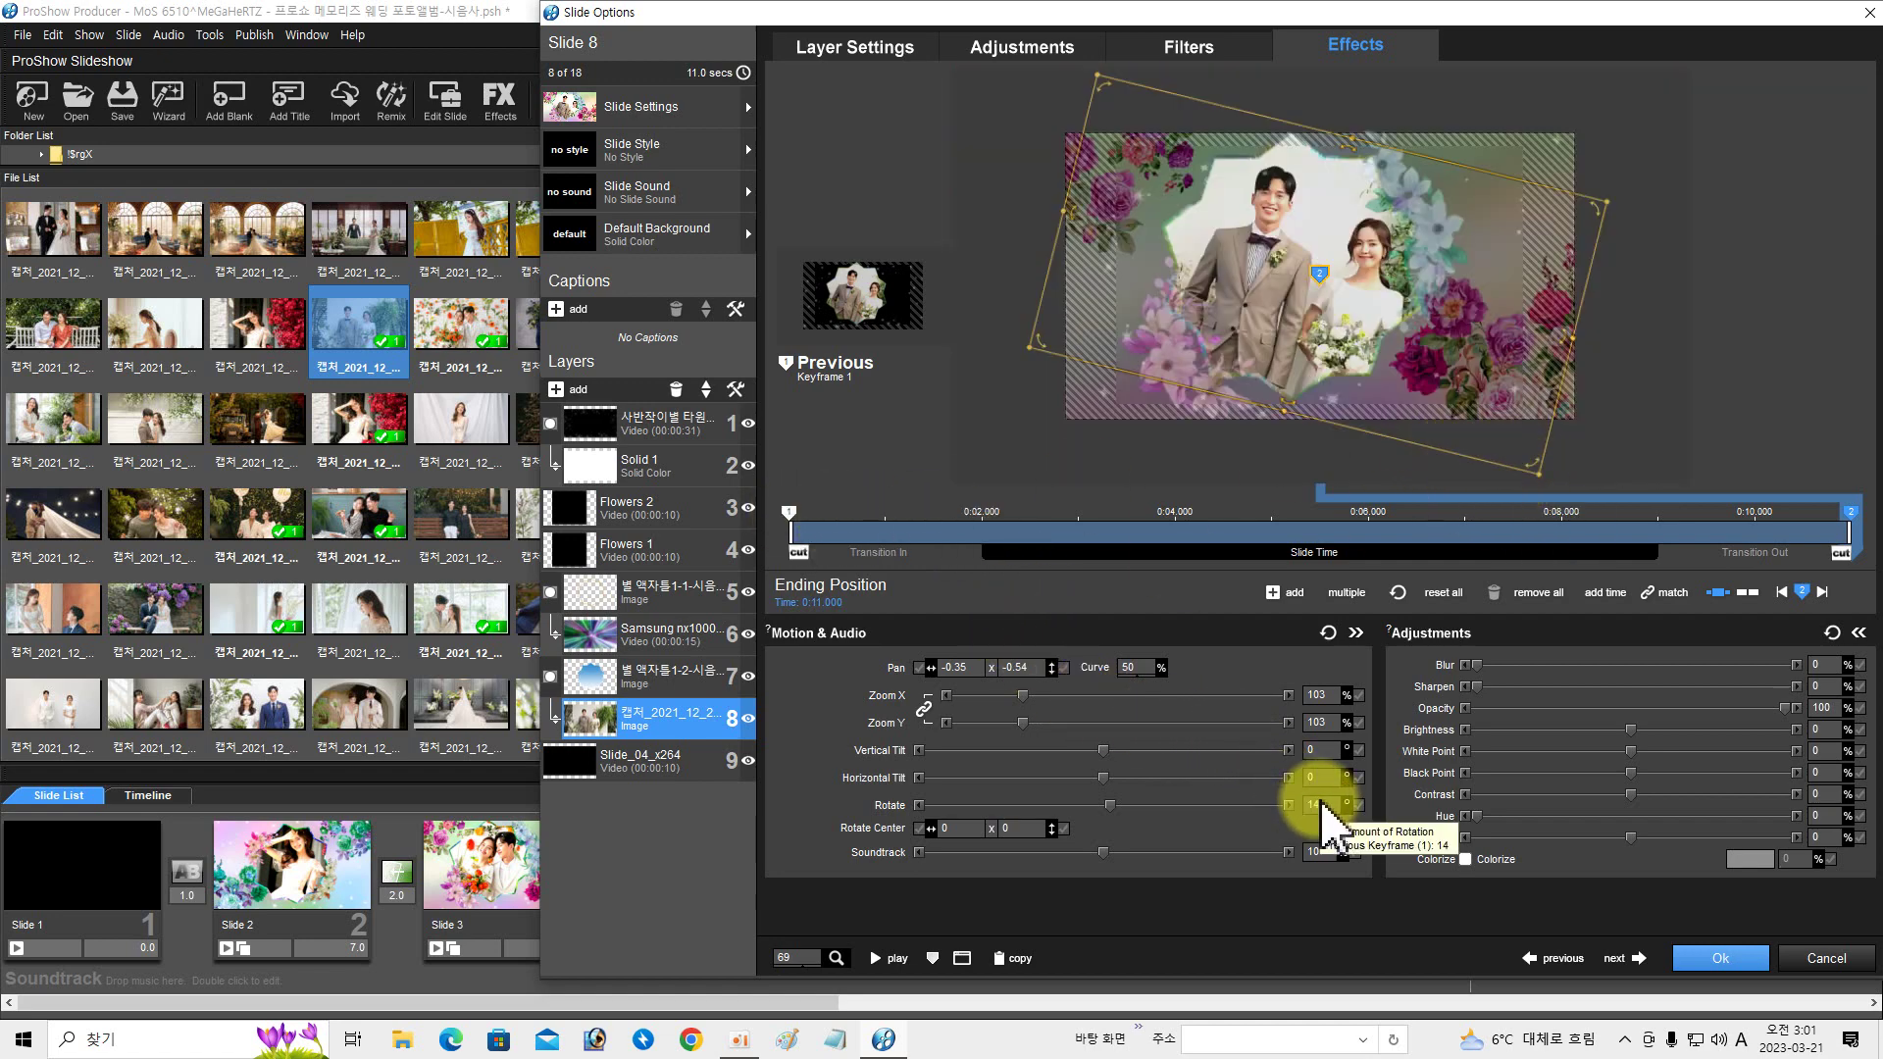
{"action": "left_click", "coordinate": [790, 512]}
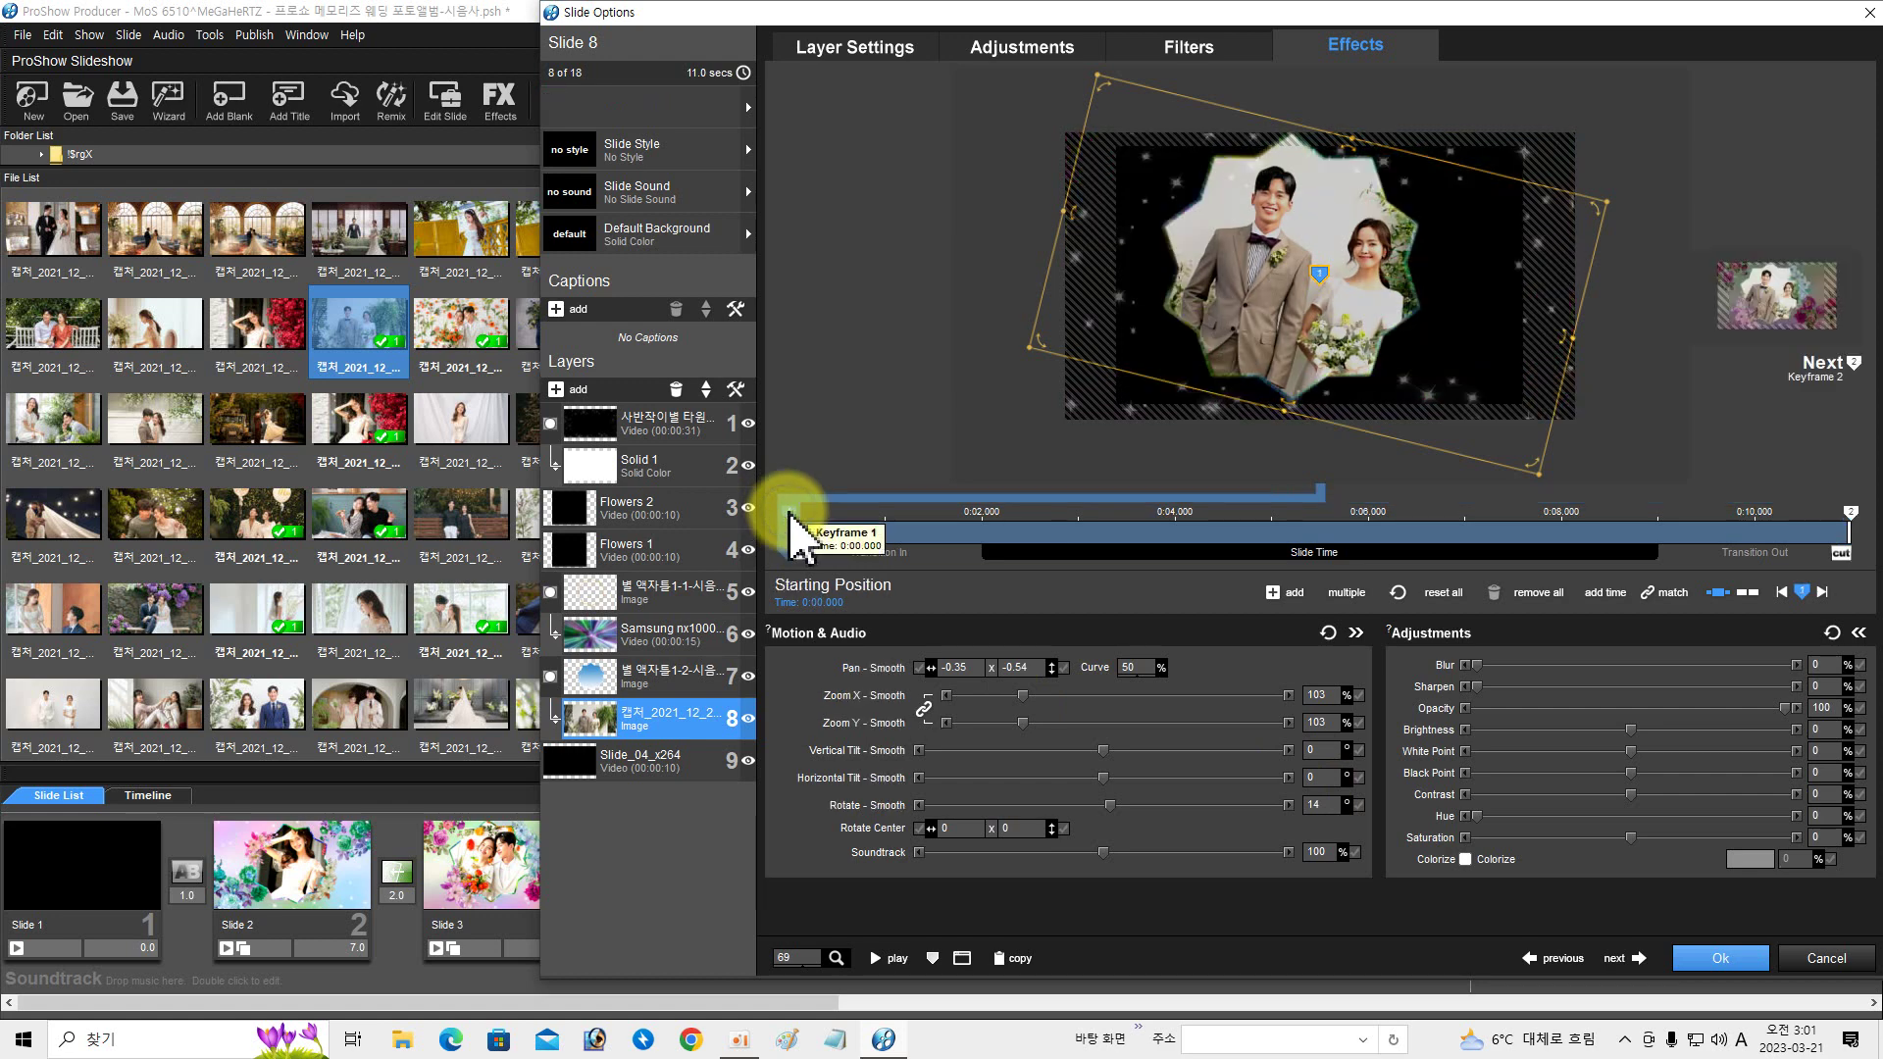
- Set the rotation of slide 8's couple photo to 0° at the ending keyframe and copy it to the previous keyframe
{"action": "left_click", "coordinate": [1852, 512]}
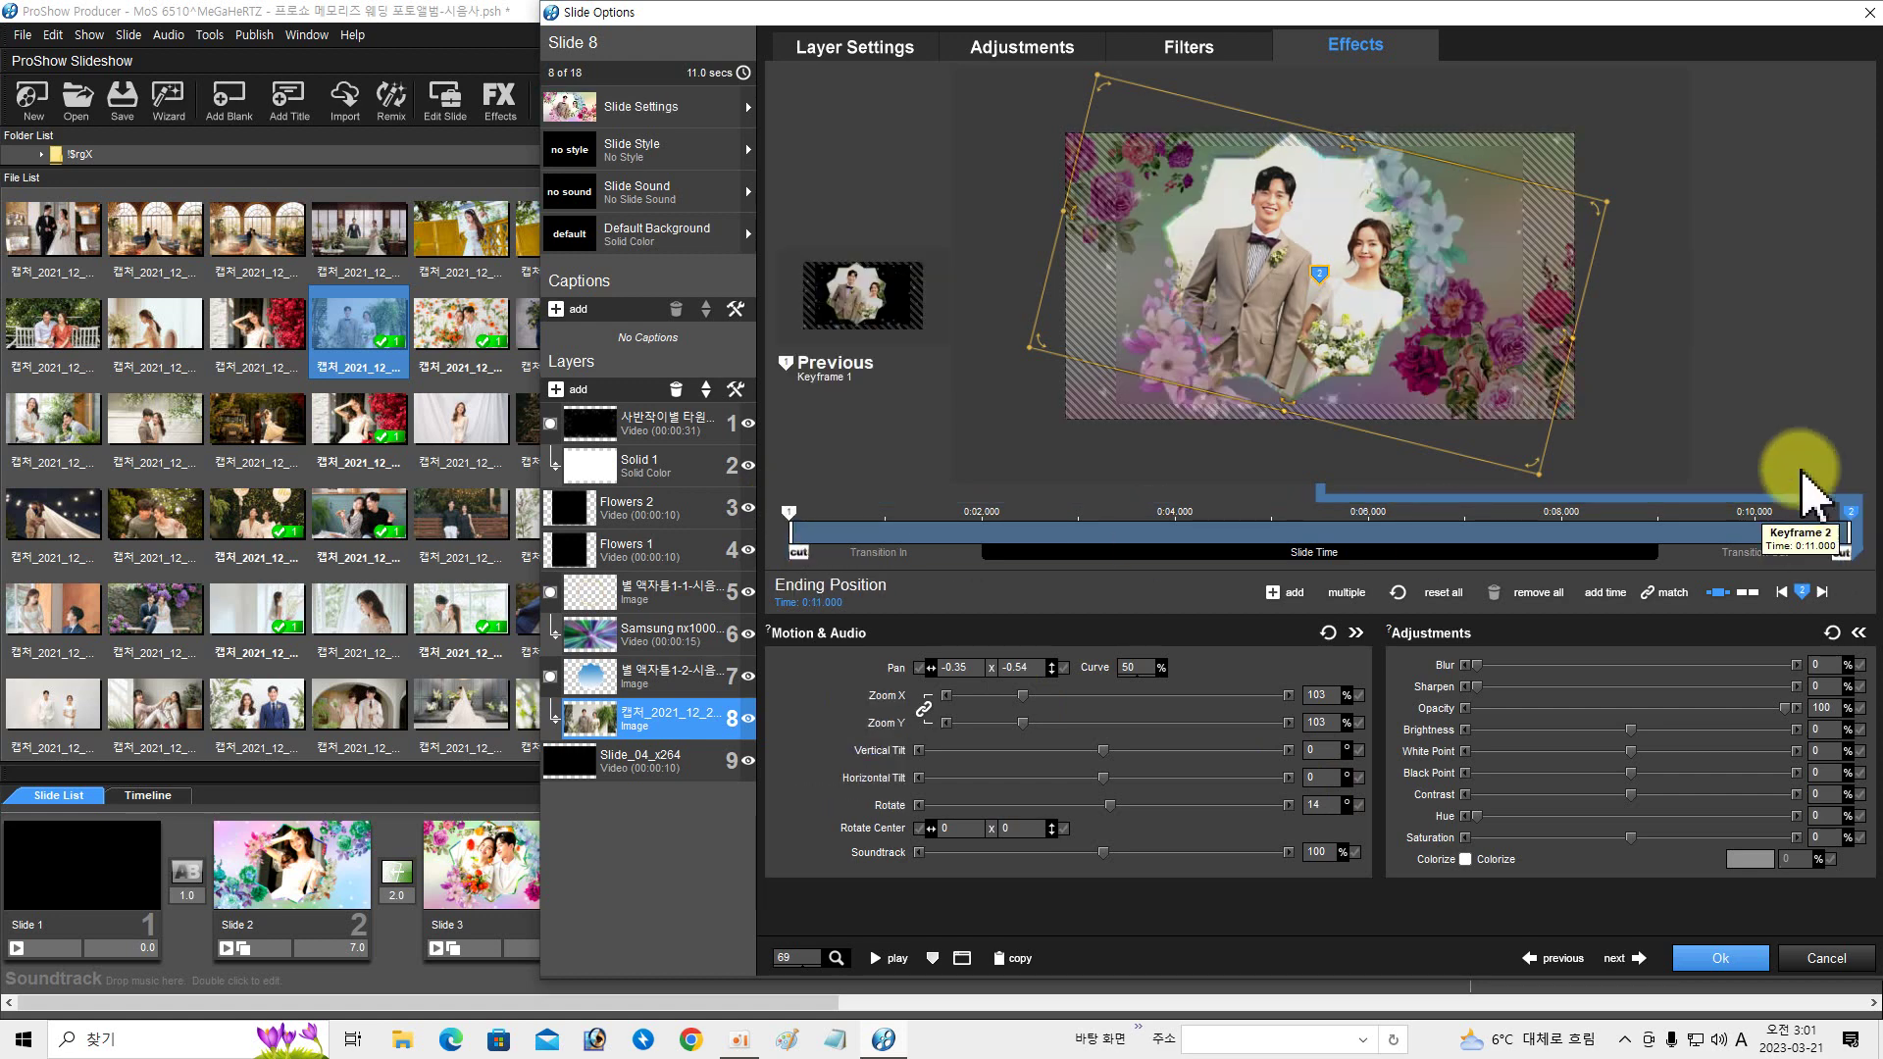
{"action": "left_click", "coordinate": [1323, 804]}
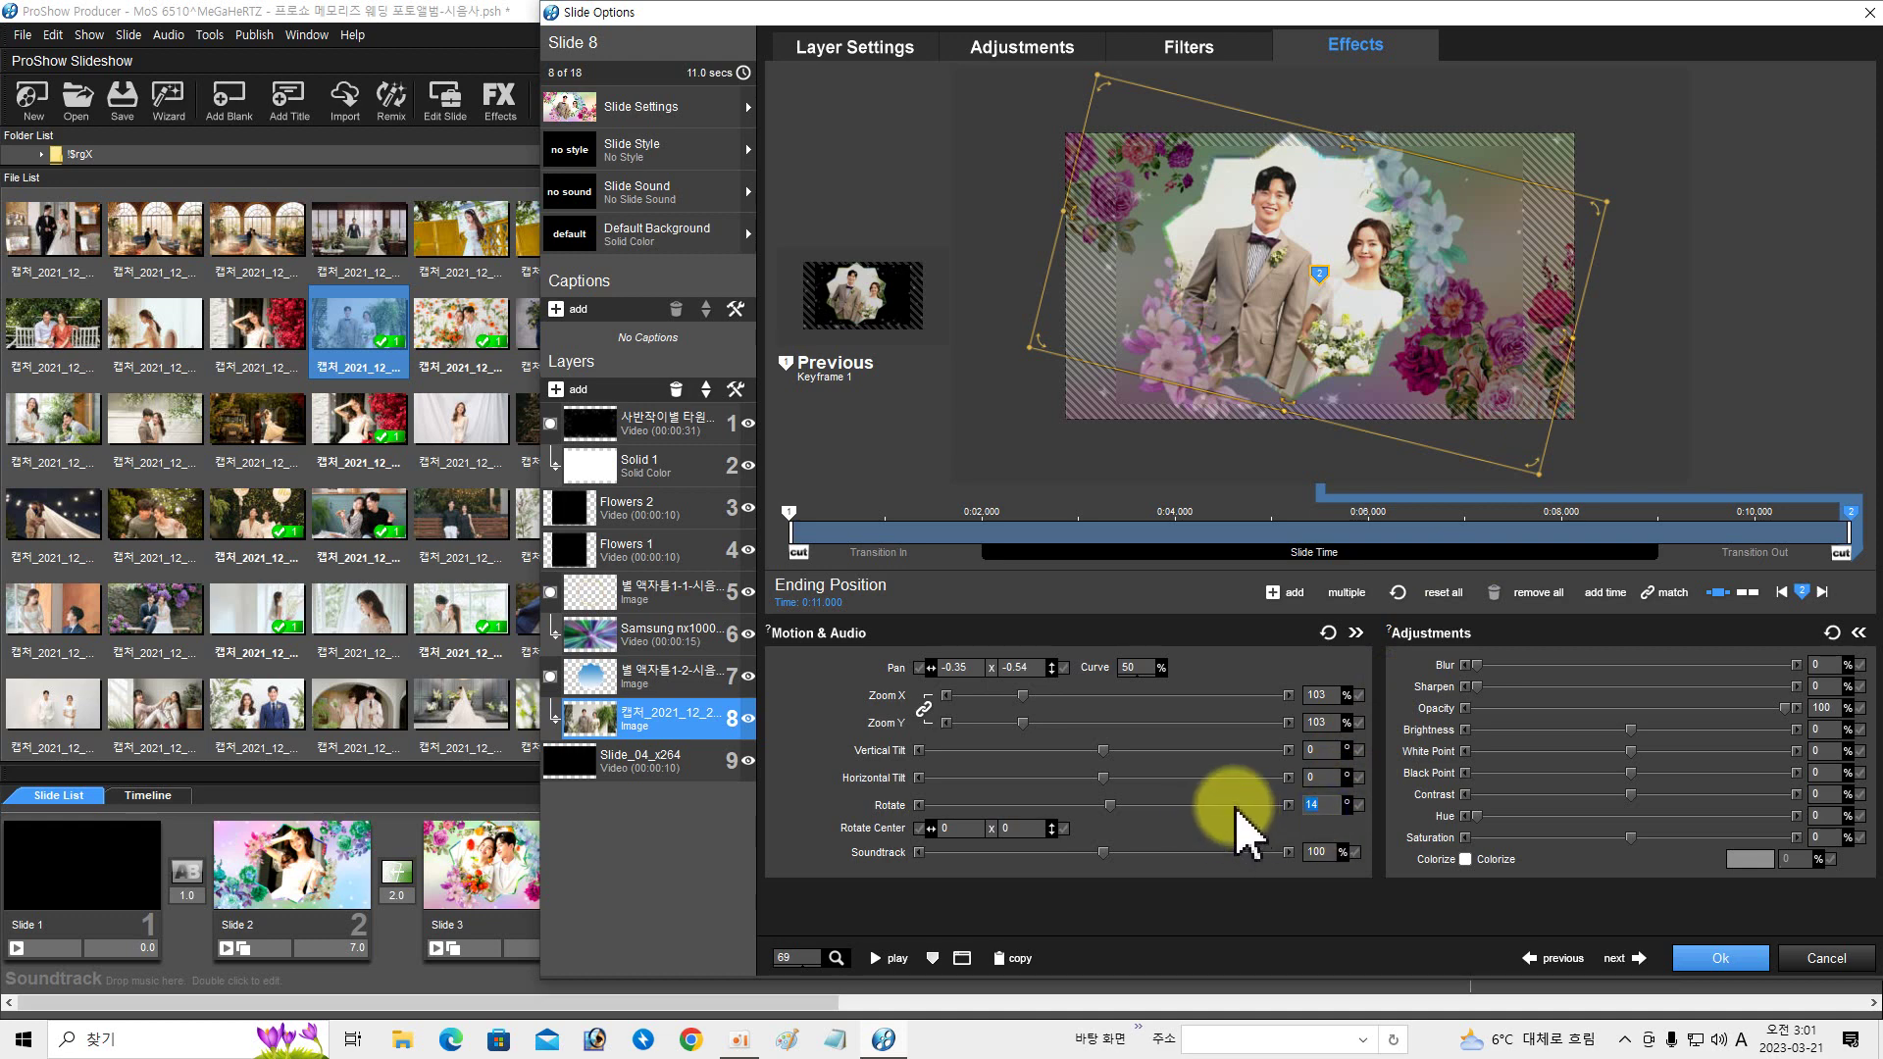
{"action": "type", "text": "0"}
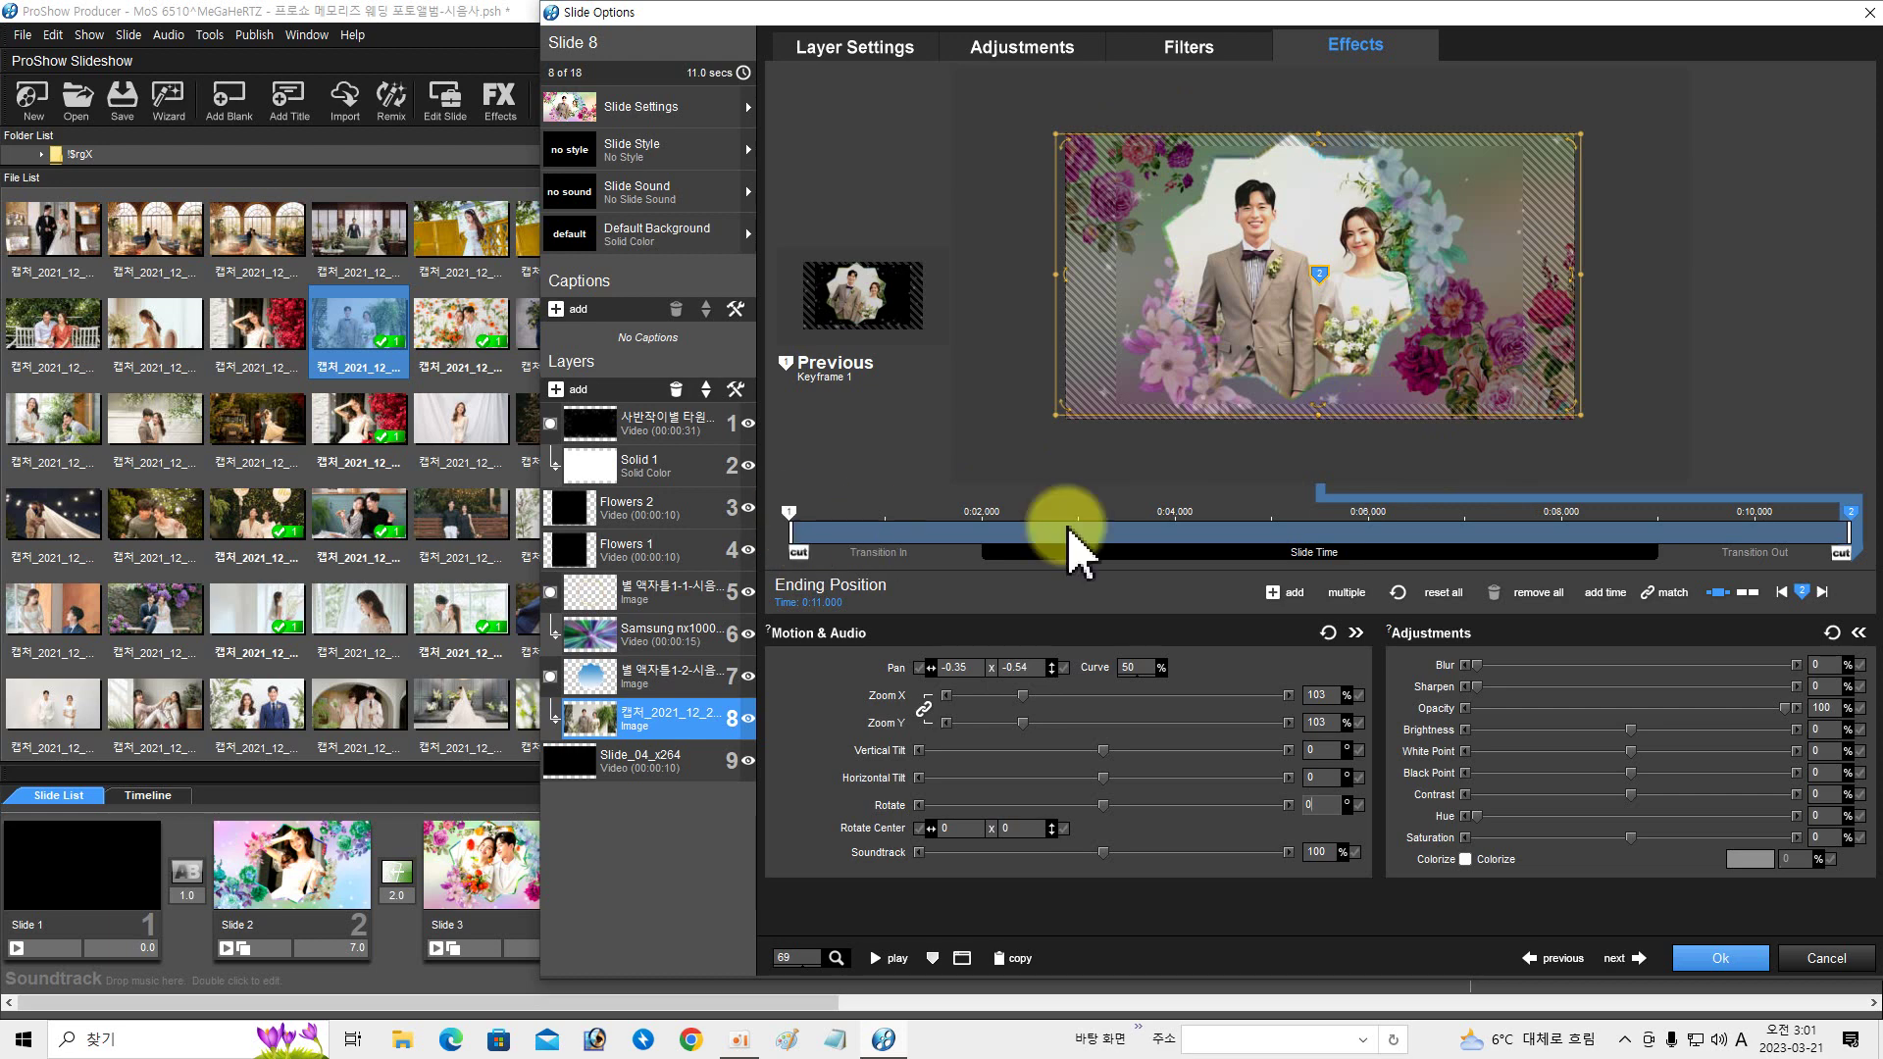
{"action": "right_click", "coordinate": [1848, 520]}
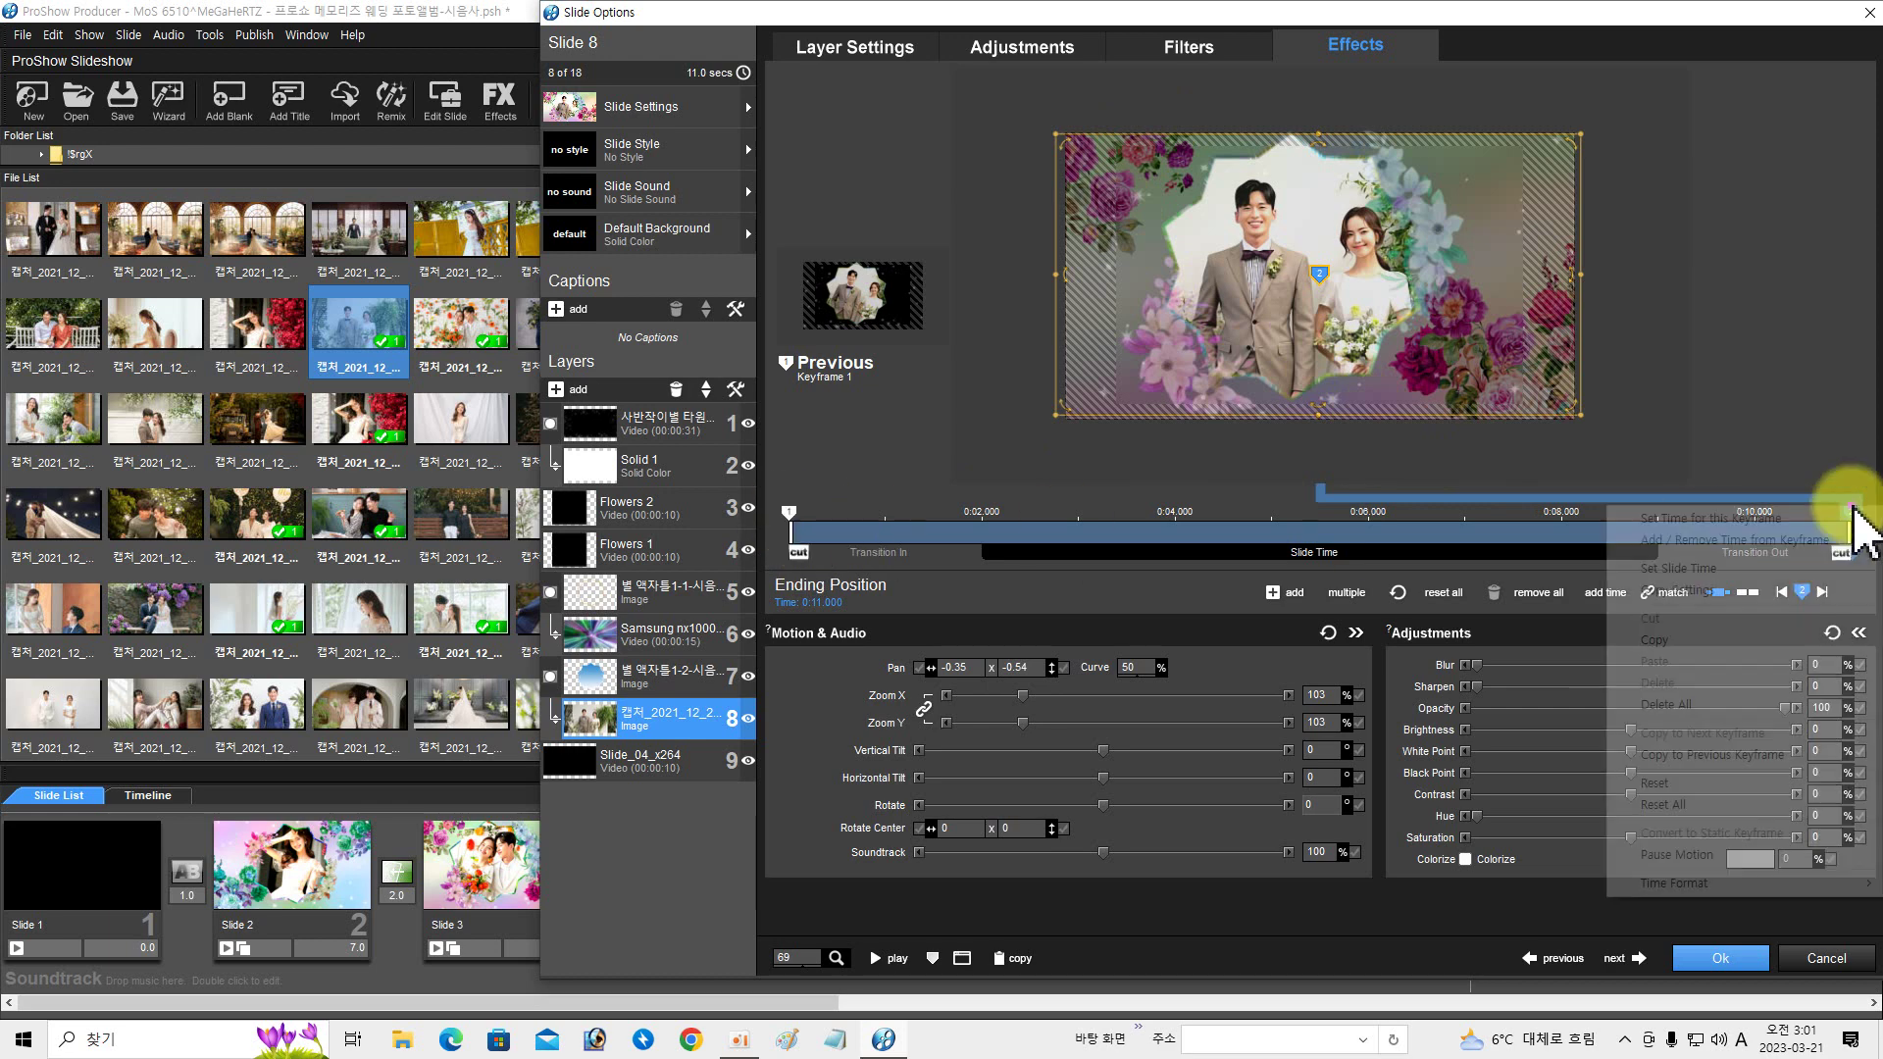
{"action": "left_click", "coordinate": [1696, 755]}
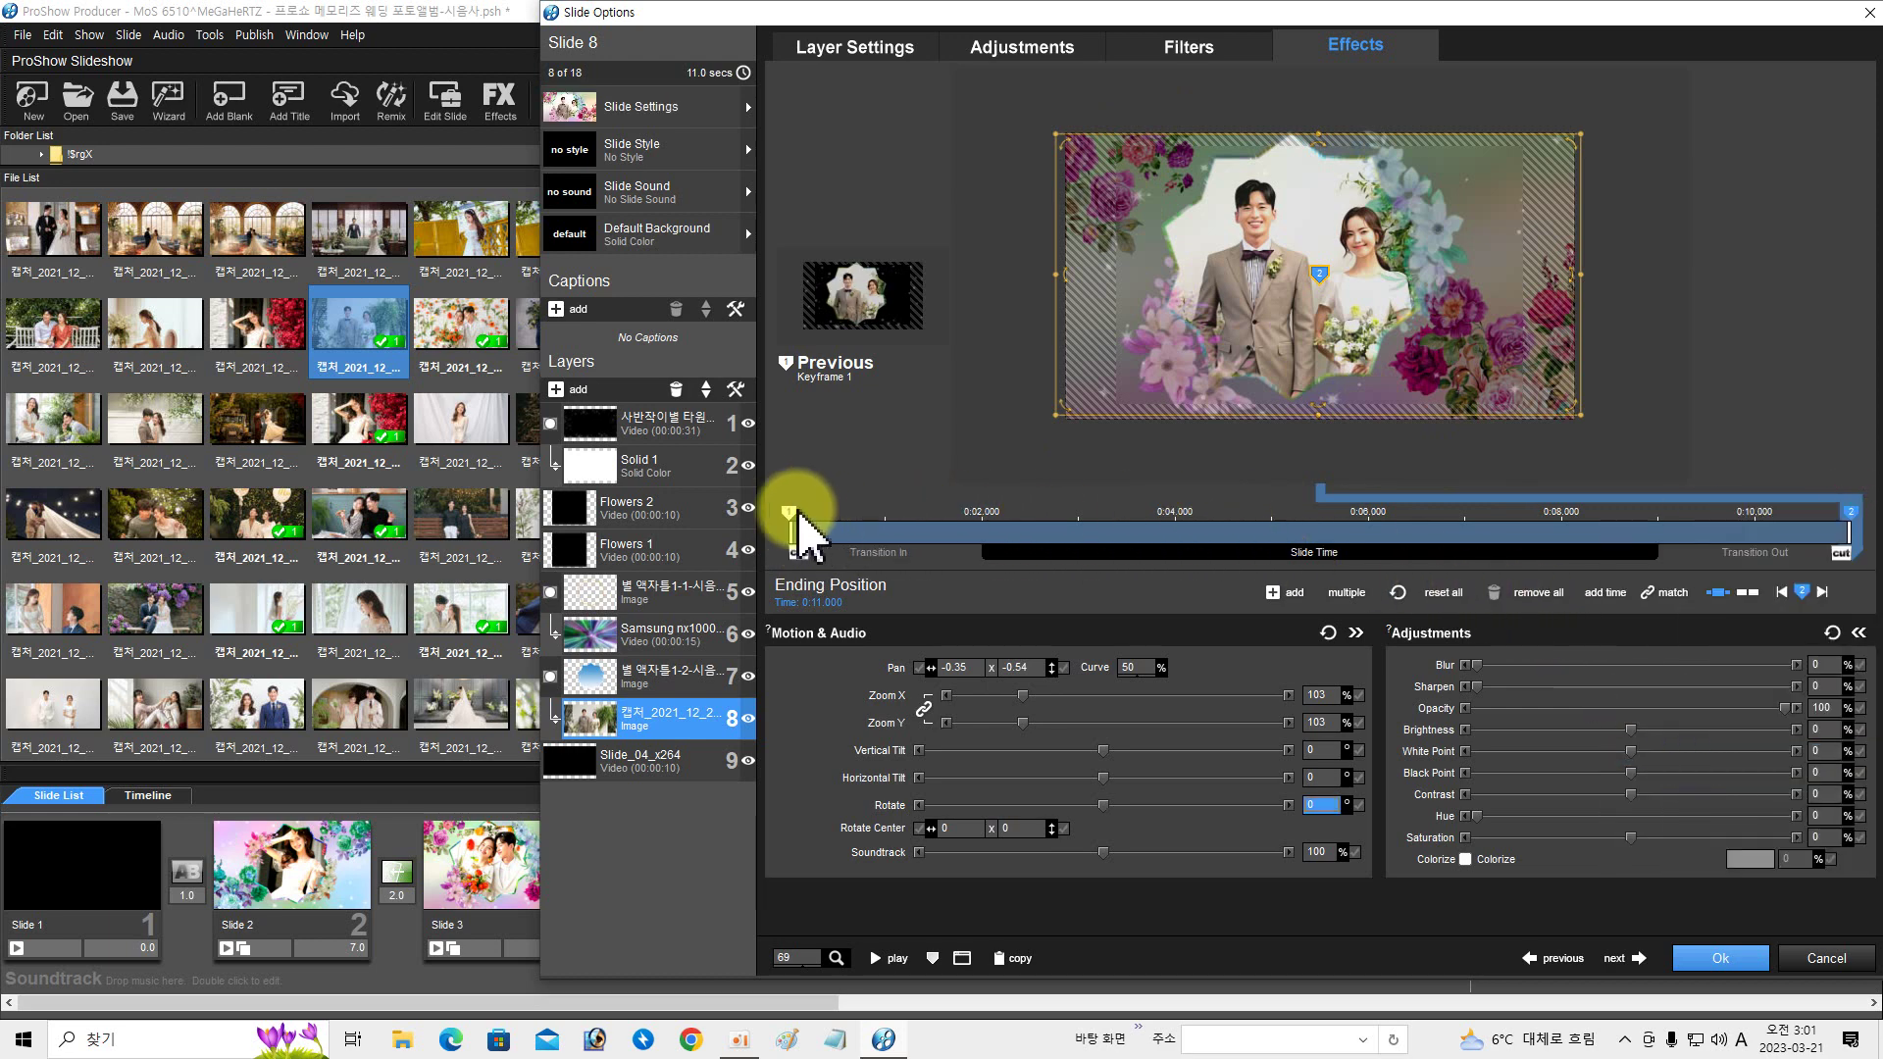
- Move slide 8's couple photo to about 0.03 x -2.93 at the starting keyframe and copy that position to the next keyframe
{"action": "left_click", "coordinate": [791, 512]}
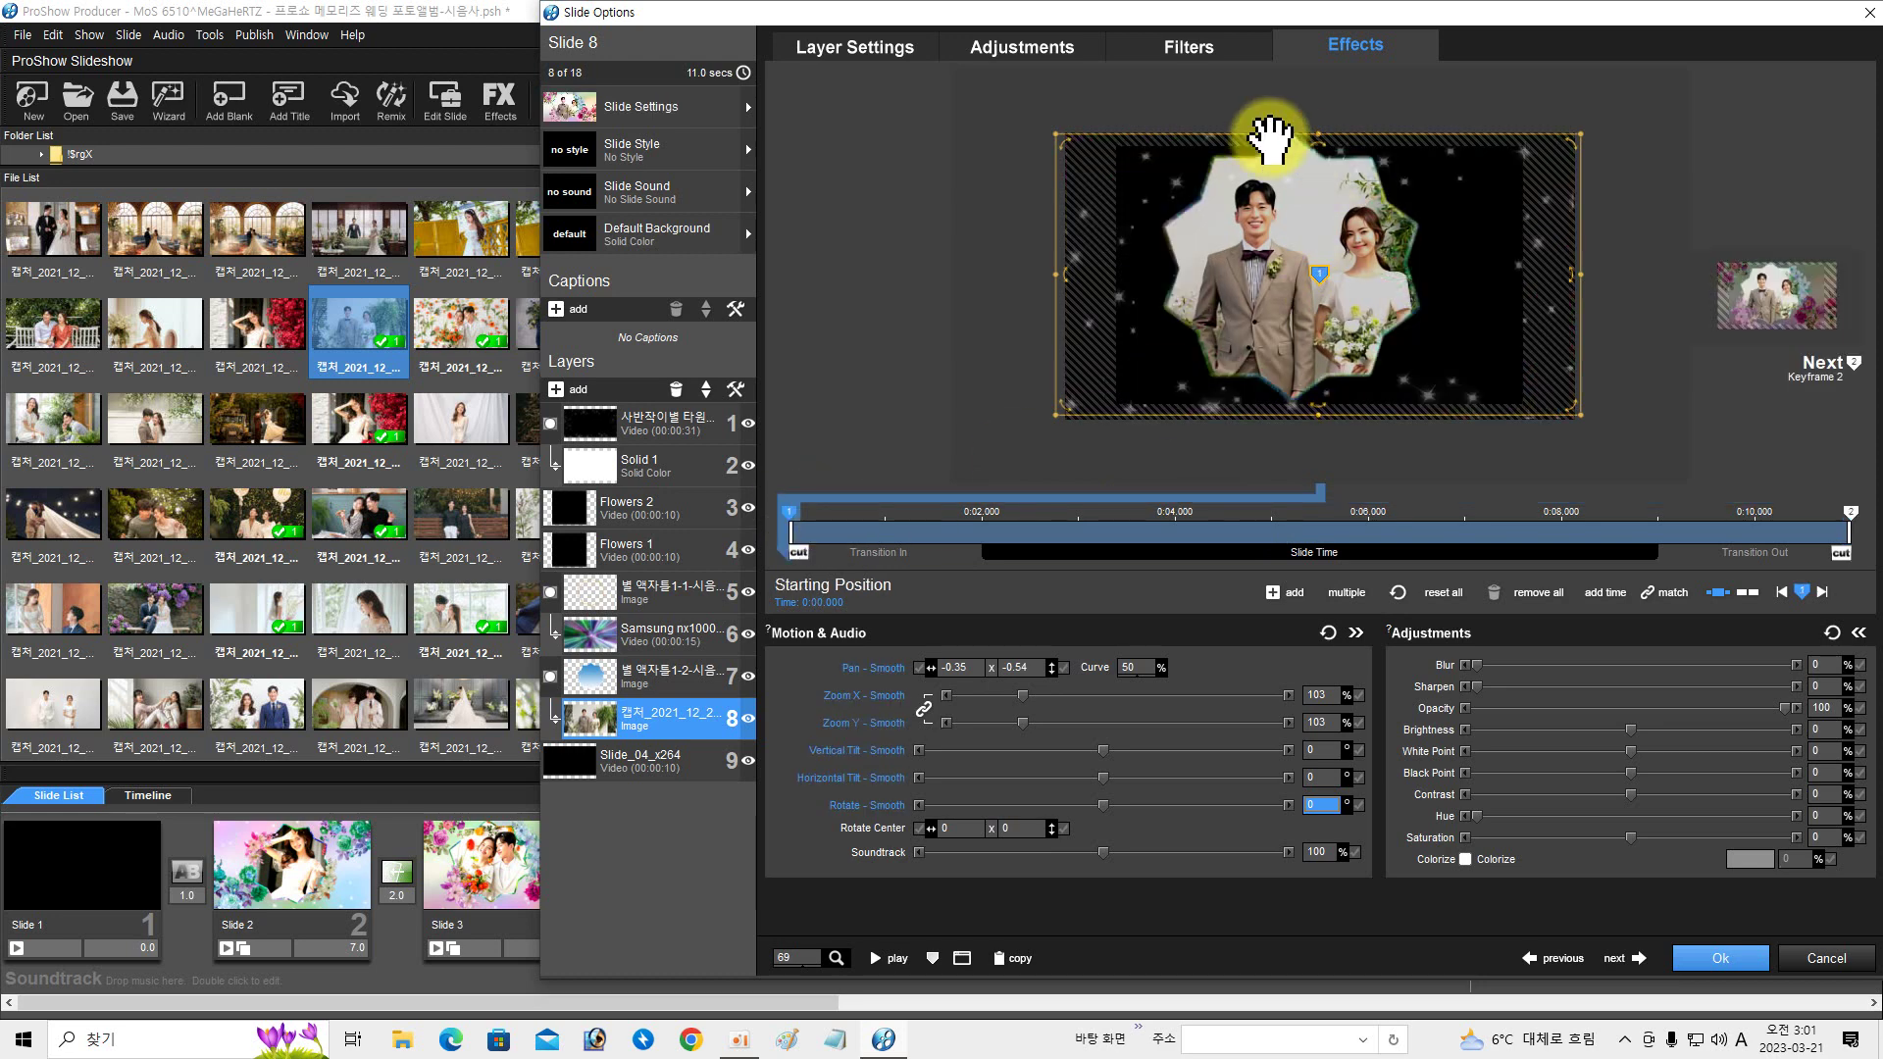
{"action": "left_click", "coordinate": [1137, 259]}
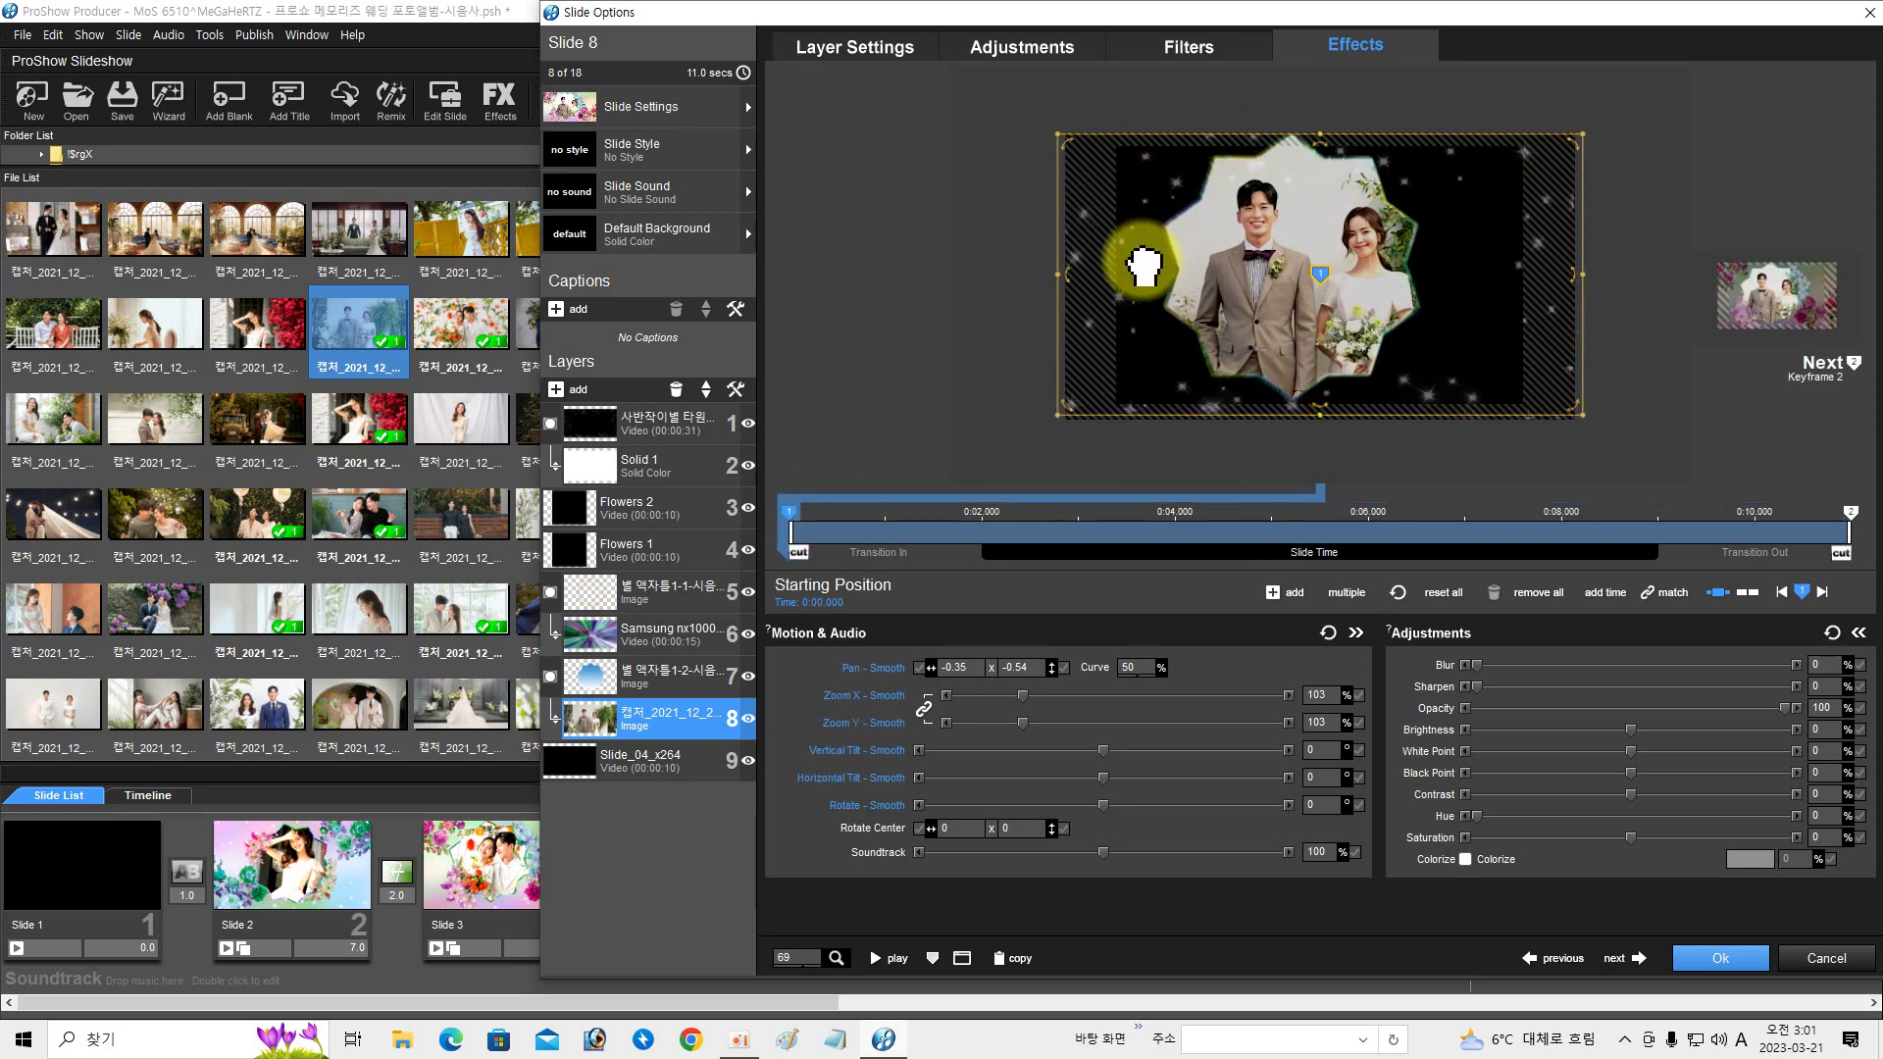
{"action": "left_click_drag", "start_coordinate": [1138, 258], "coordinate": [1142, 259]}
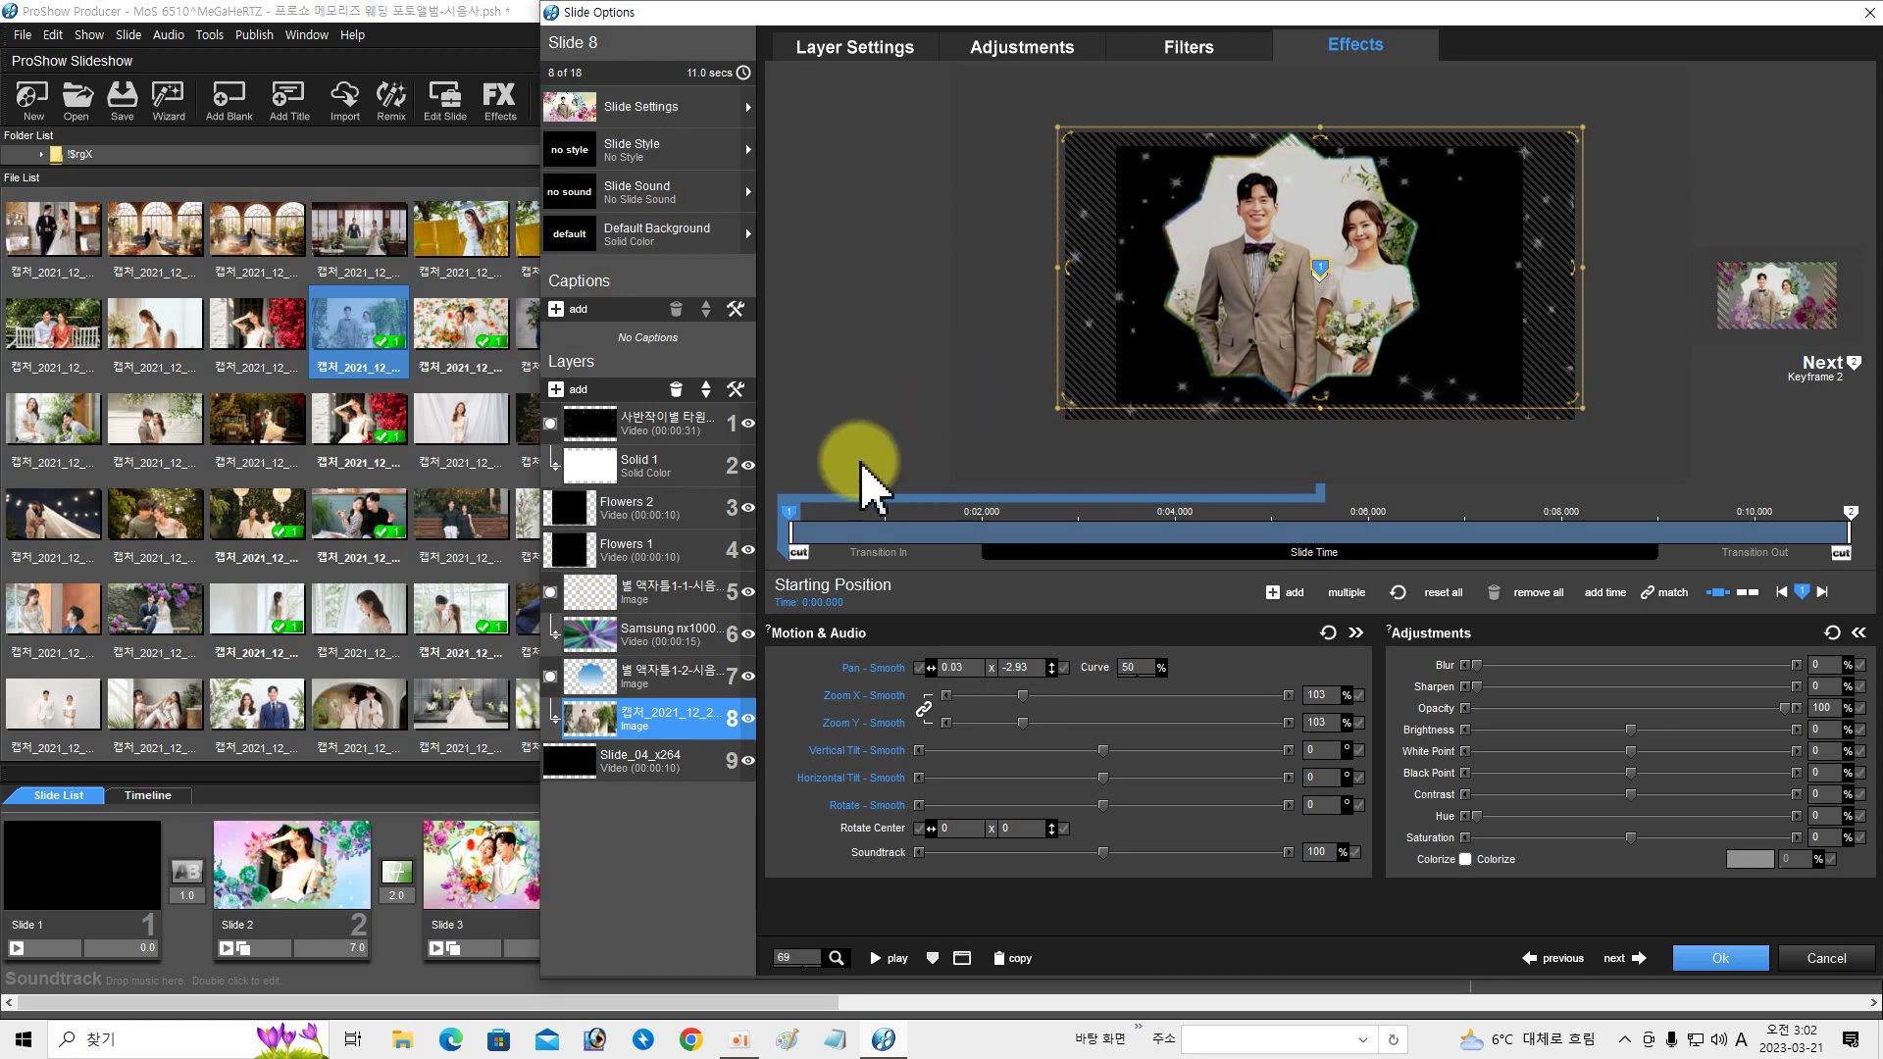
{"action": "right_click", "coordinate": [794, 530]}
{"action": "left_click", "coordinate": [855, 736]}
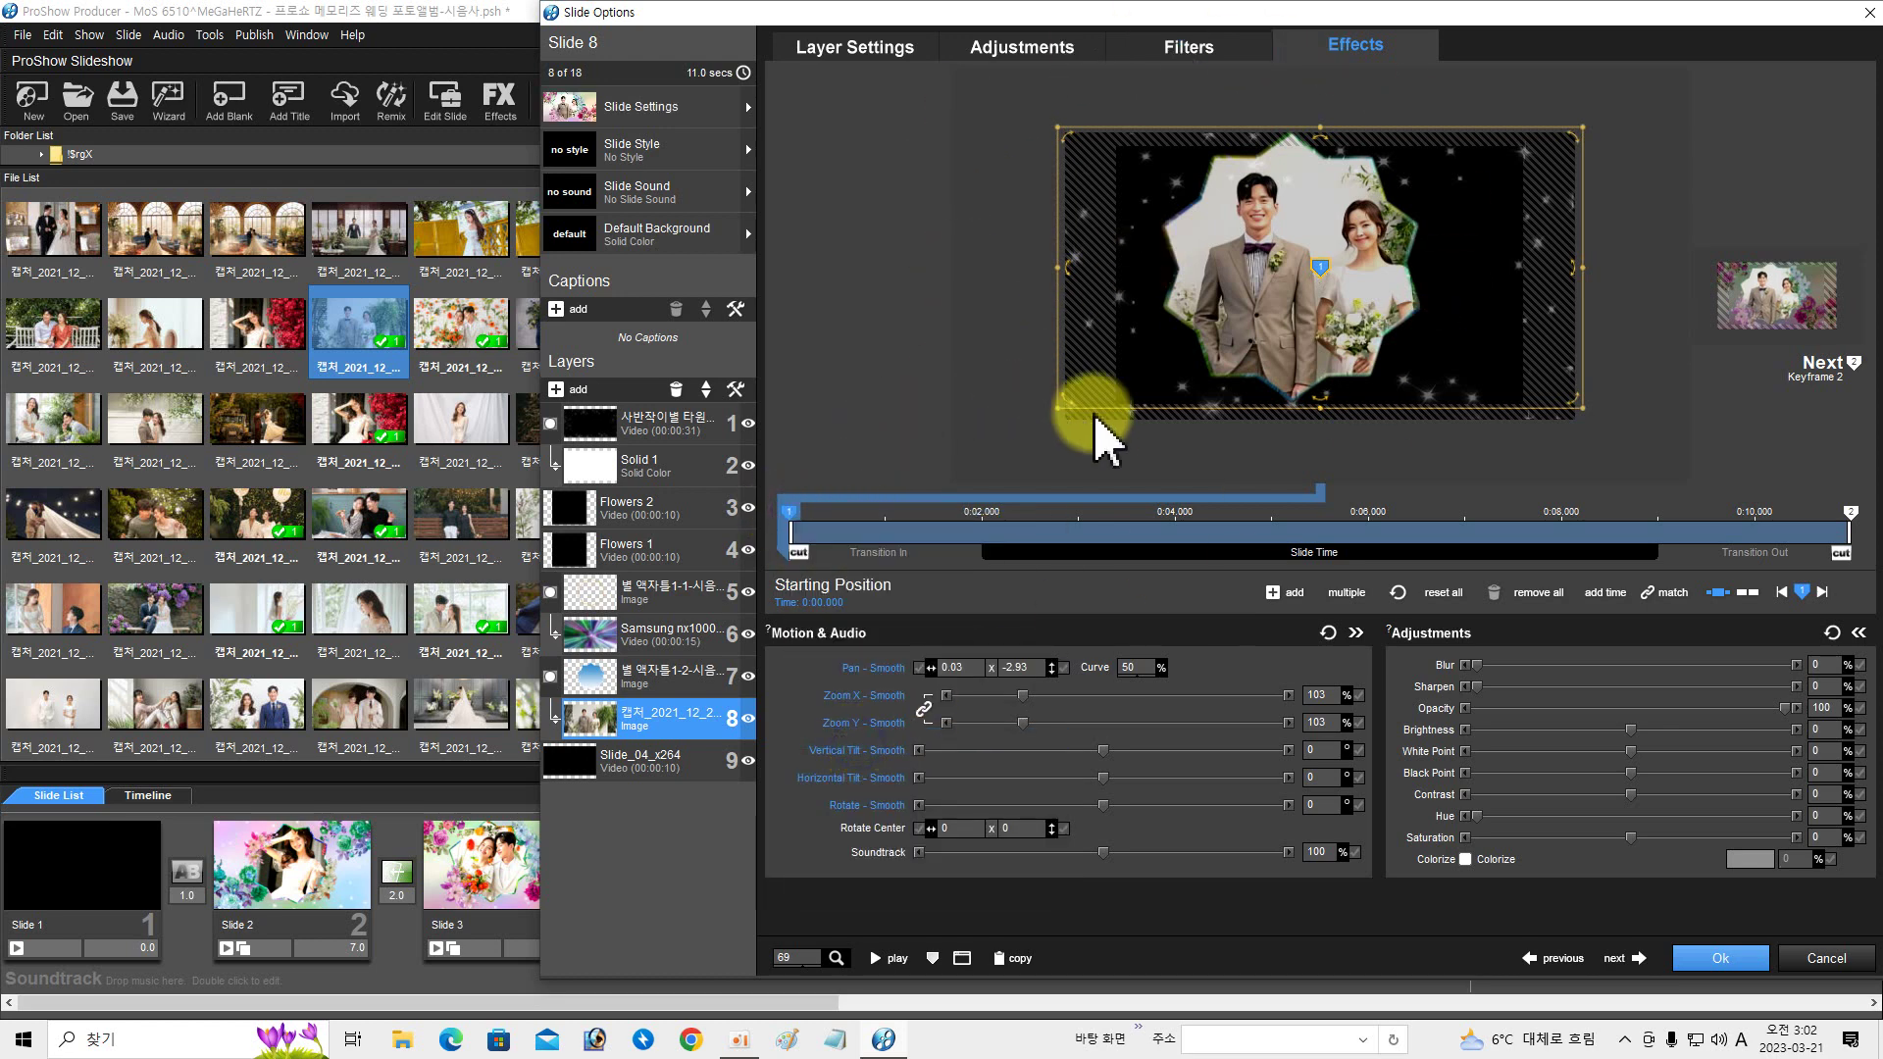
- Rotate slide 8's couple photo to about -16° at the ending keyframe and preview the slide
{"action": "left_click", "coordinate": [1850, 512]}
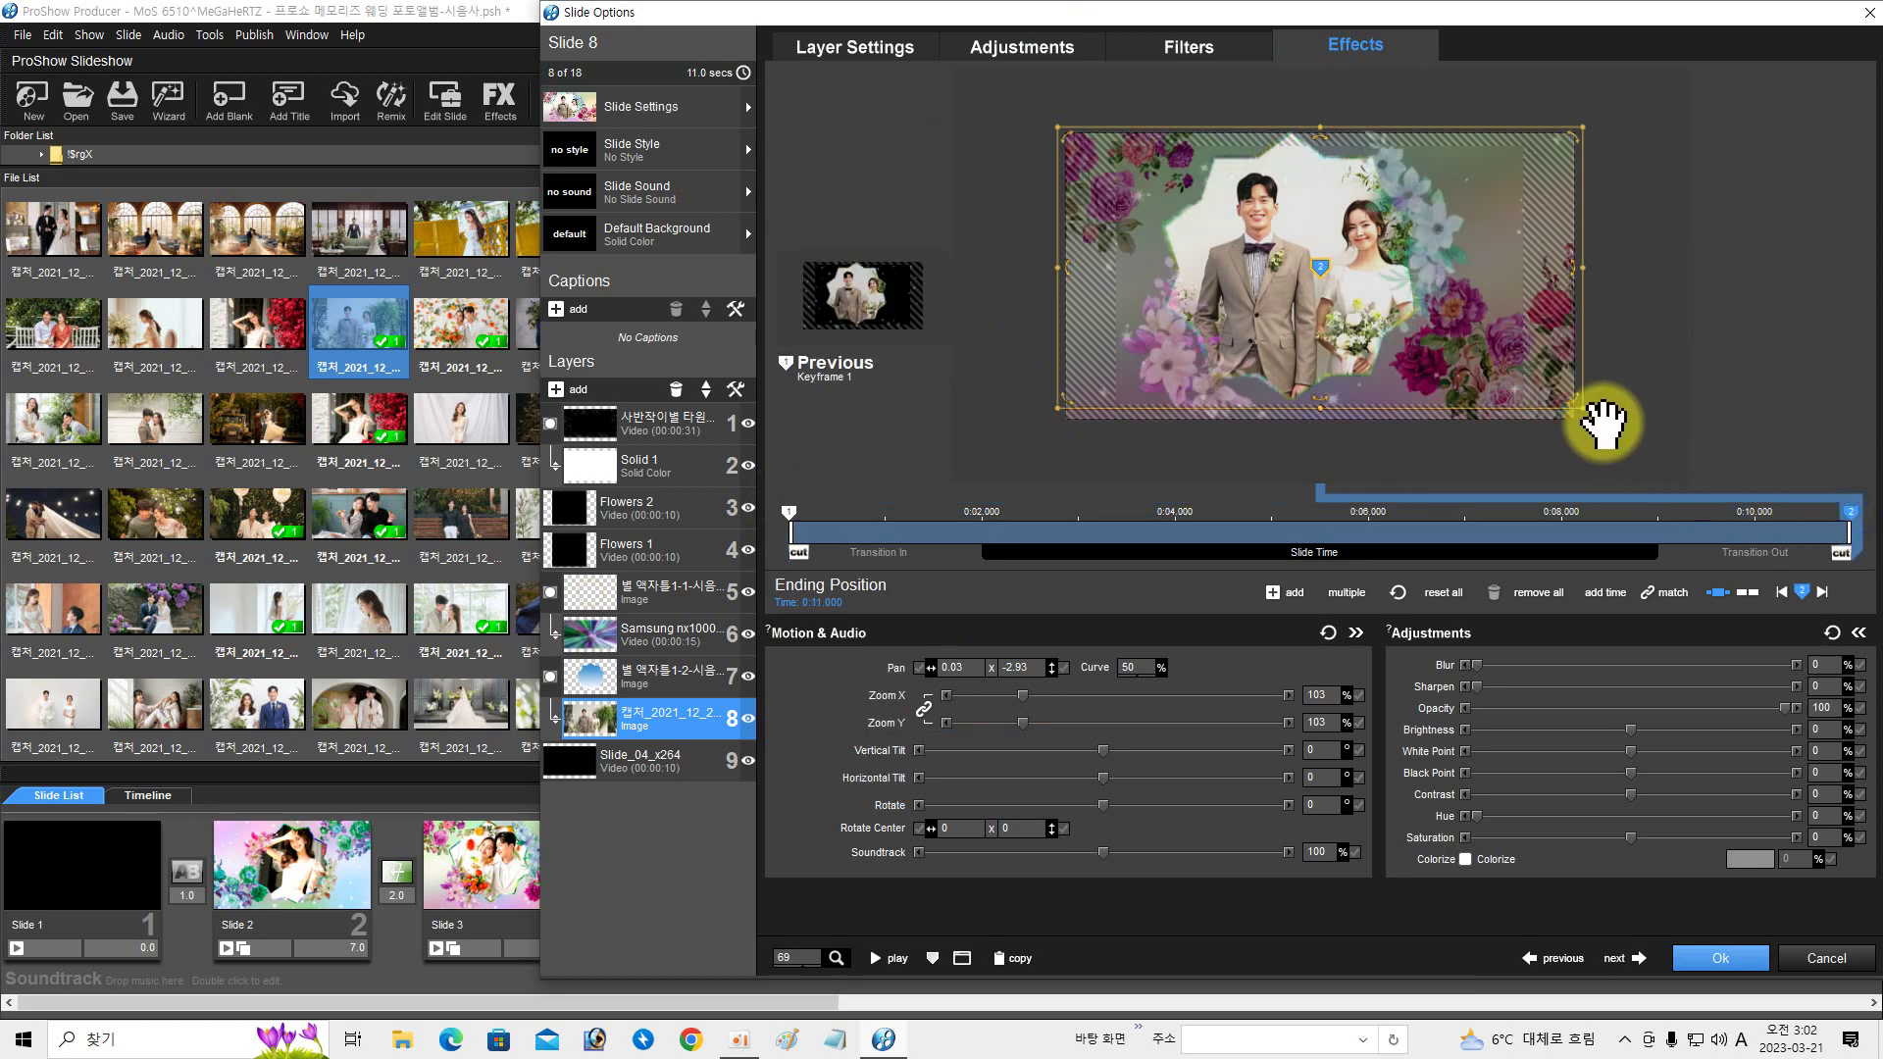
{"action": "left_click_drag", "start_coordinate": [1577, 400], "coordinate": [1587, 320]}
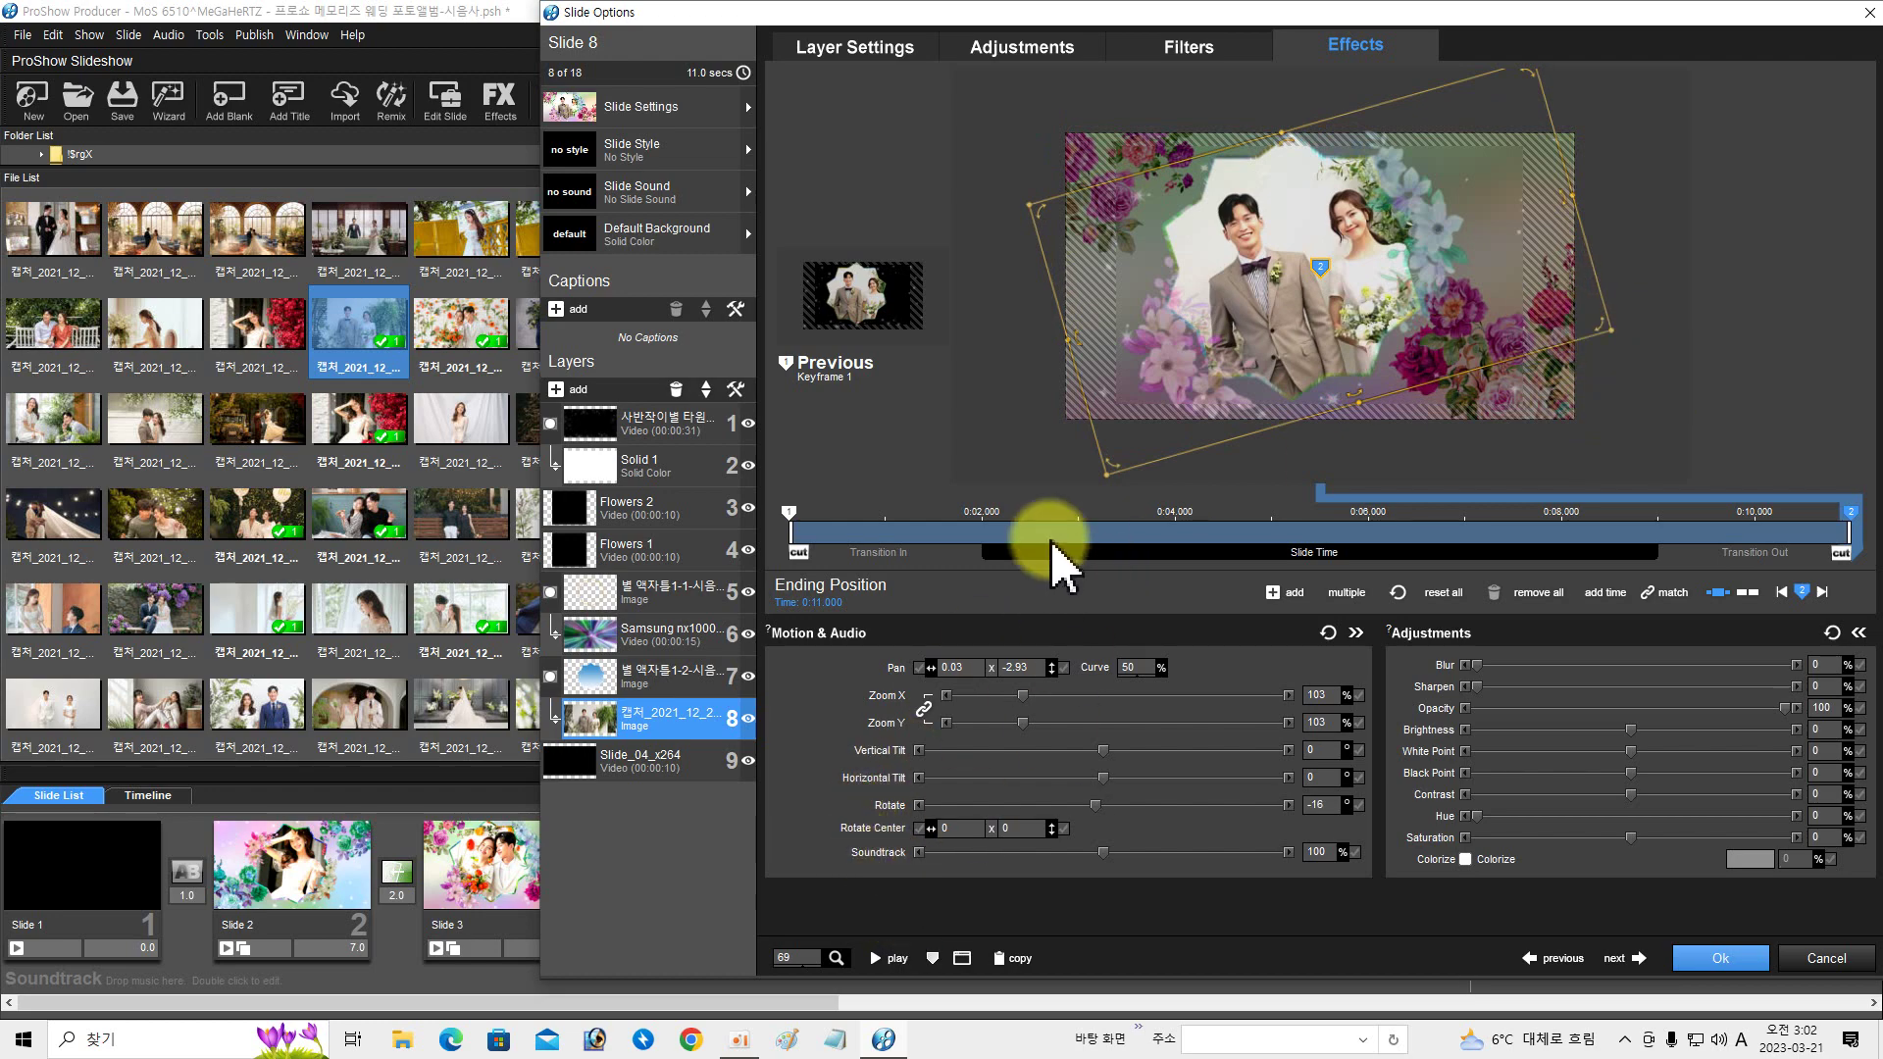
{"action": "left_click", "coordinate": [876, 960]}
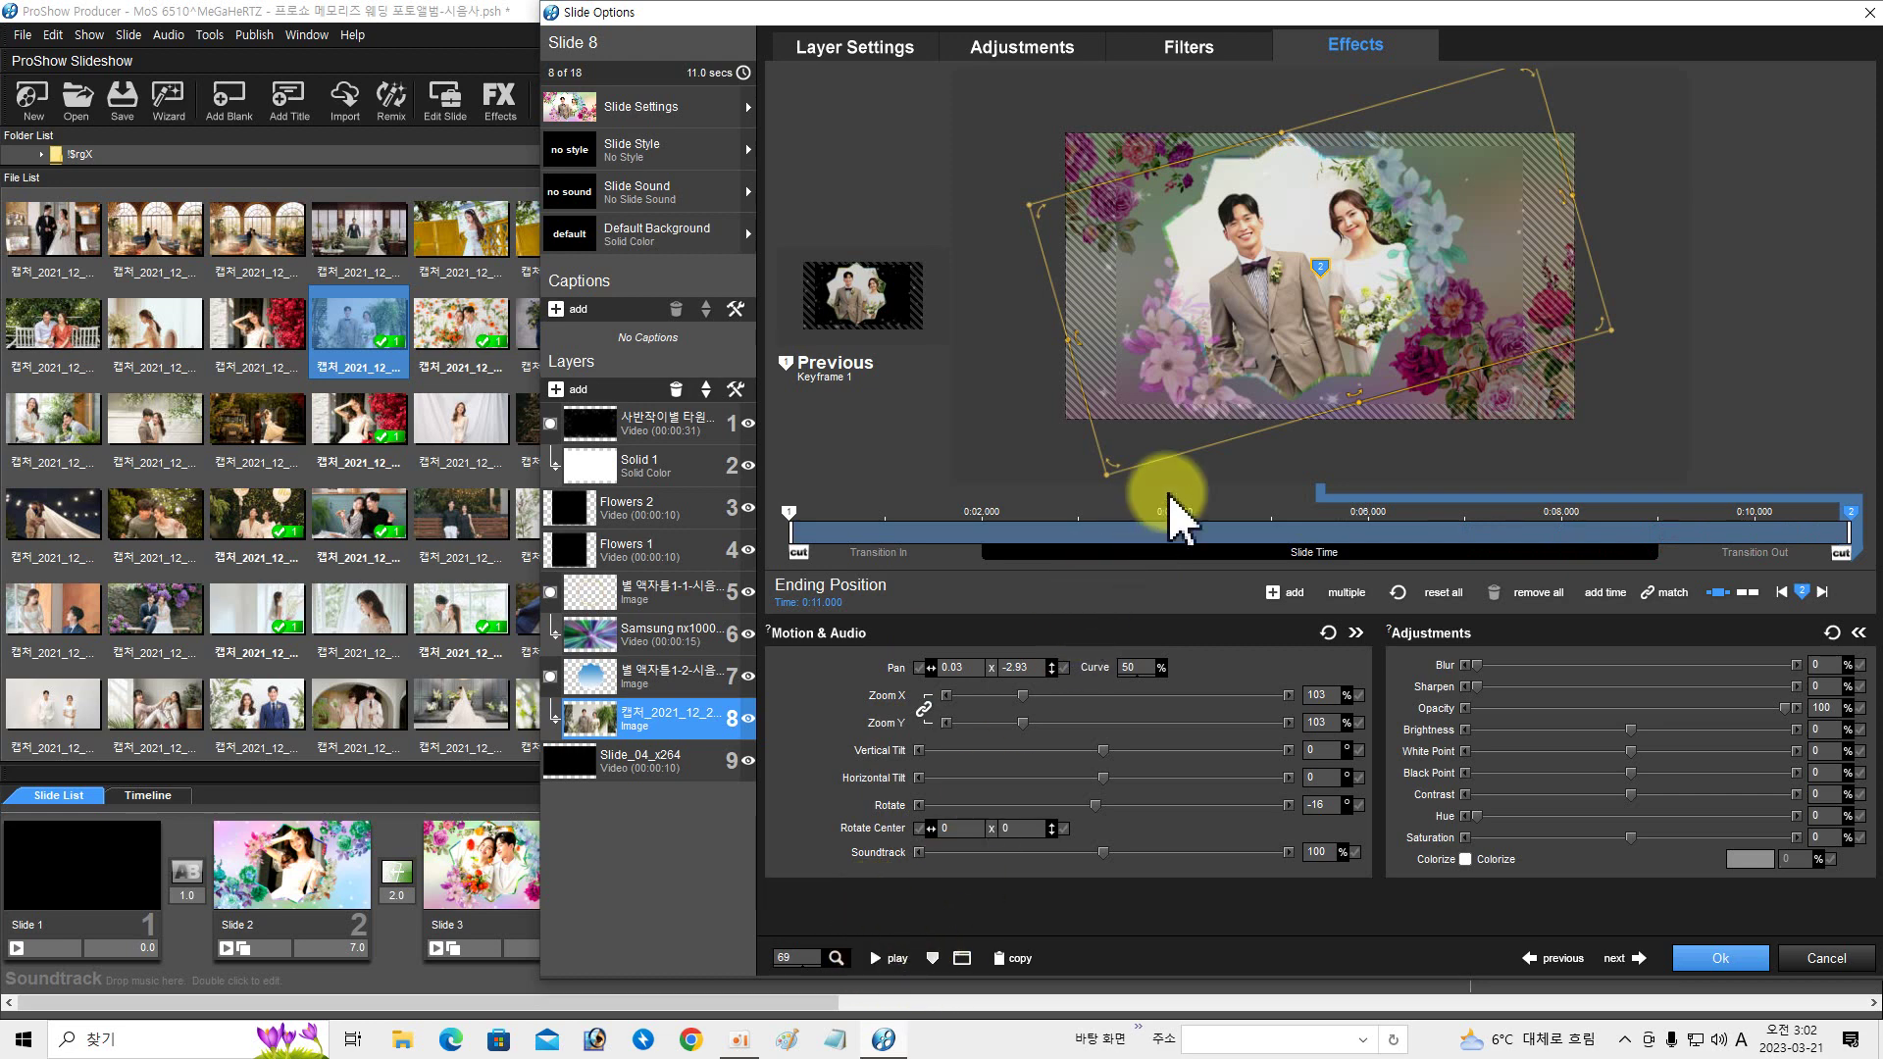
- Rotate slide 8's couple photo to about -7° at the ending keyframe, move it to about -3.05 x -1.9 and copy this to the previous keyframe
{"action": "left_click_drag", "start_coordinate": [1109, 463], "coordinate": [1068, 433]}
{"action": "left_click_drag", "start_coordinate": [1168, 382], "coordinate": [1135, 387]}
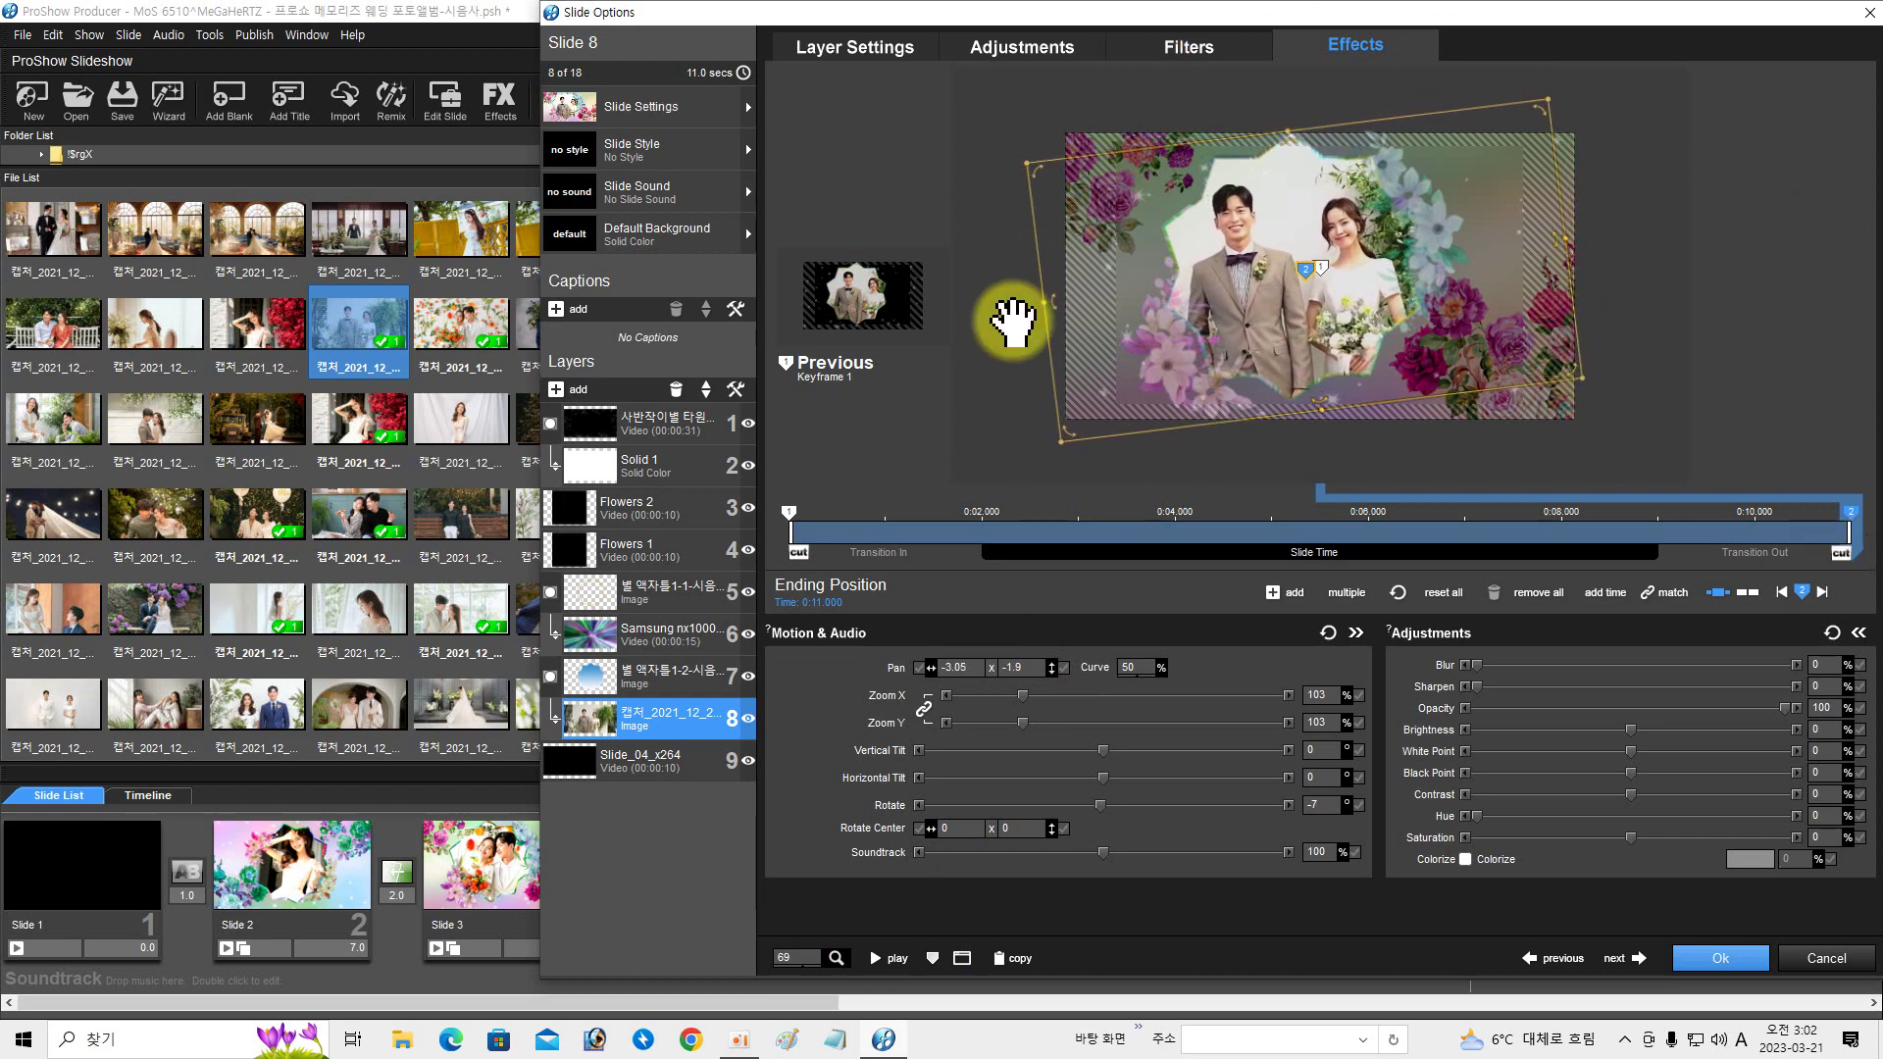
{"action": "right_click", "coordinate": [1851, 514]}
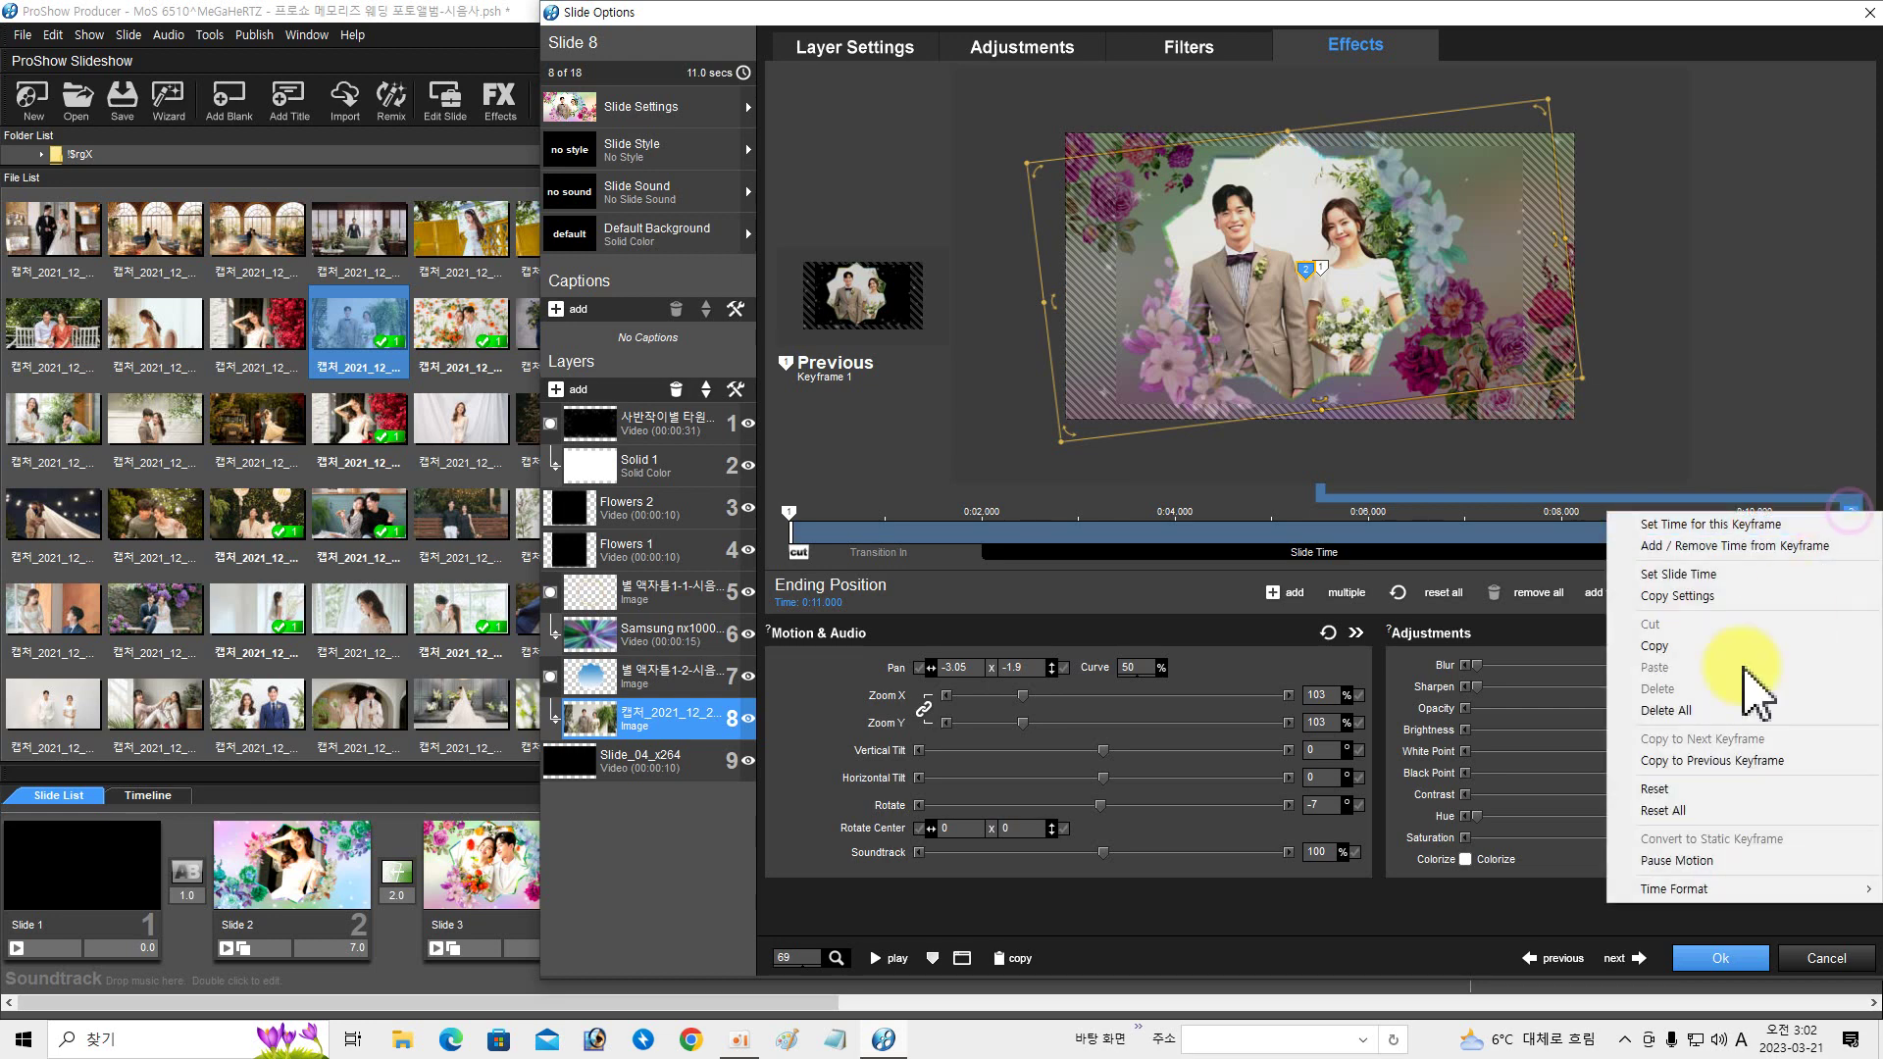
{"action": "left_click", "coordinate": [1673, 761]}
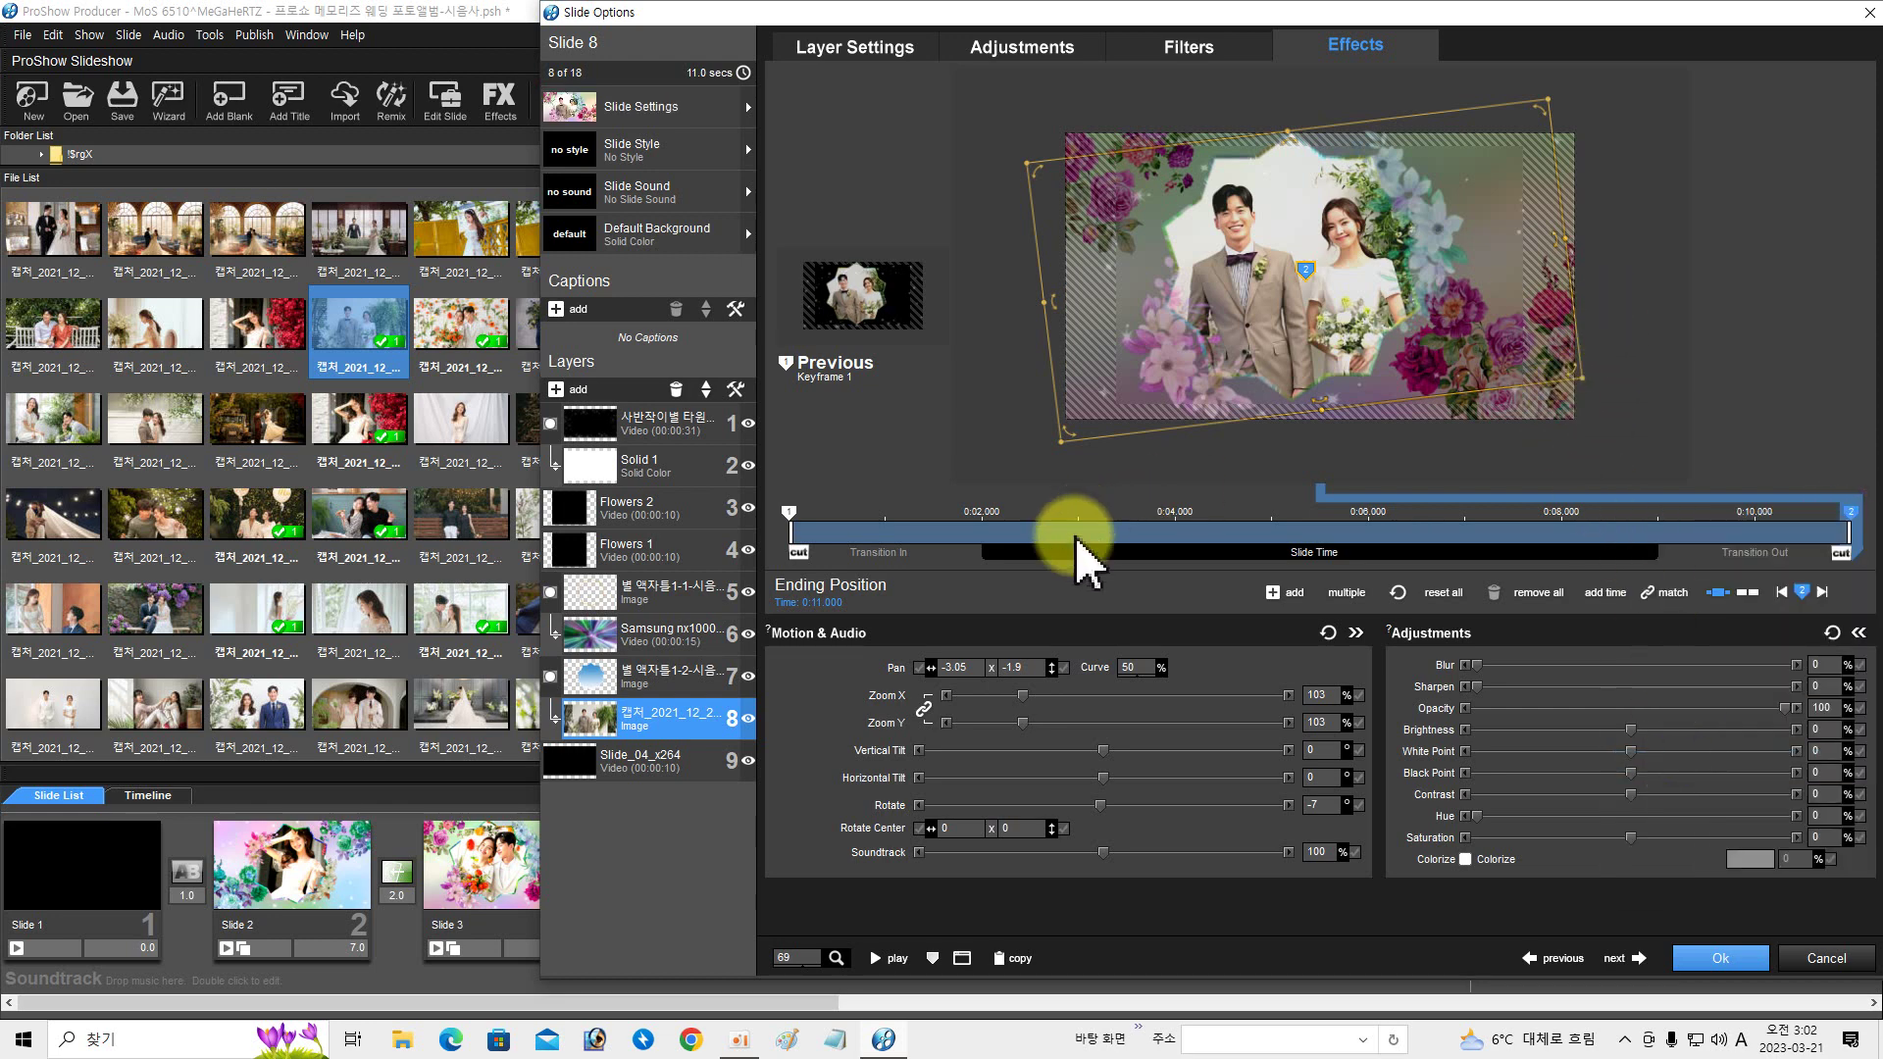
{"action": "left_click", "coordinate": [795, 531]}
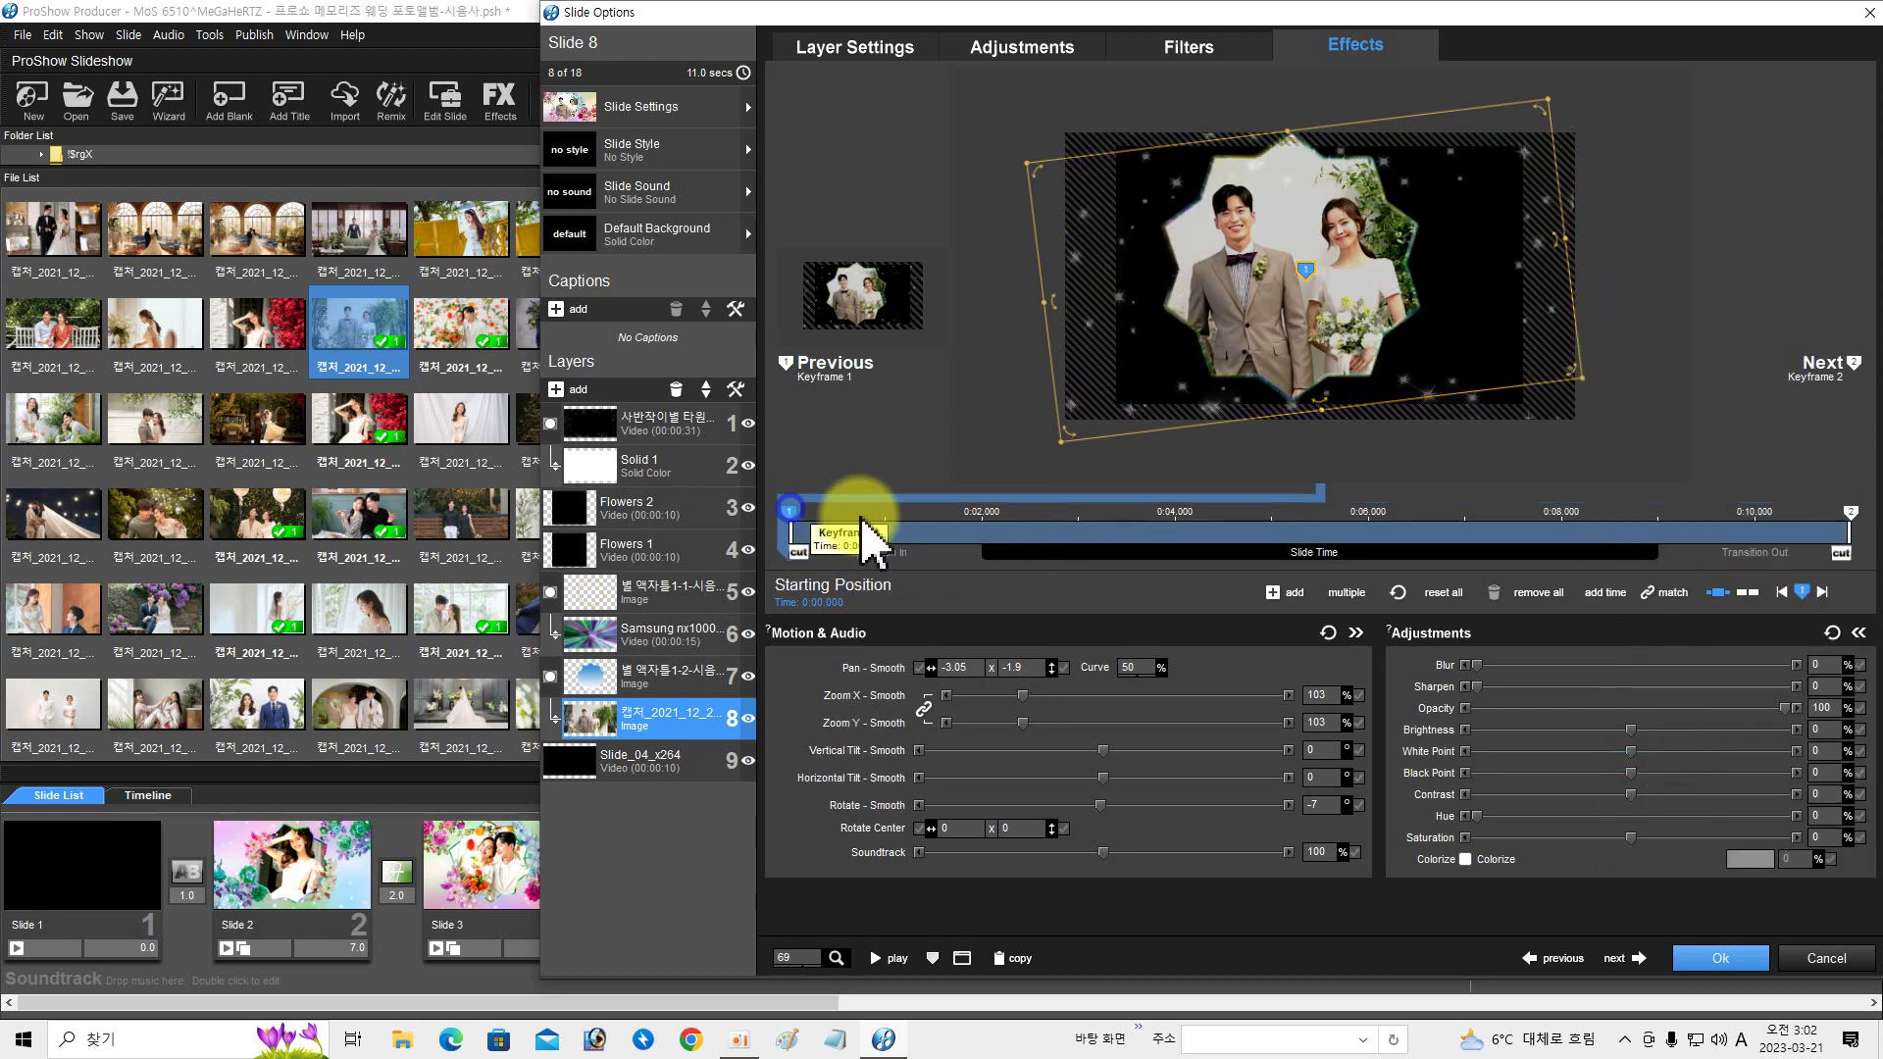
- Rotate slide 8's couple photo to about 13° at the ending keyframe and preview the motion along the timeline
{"action": "left_click", "coordinate": [1851, 514]}
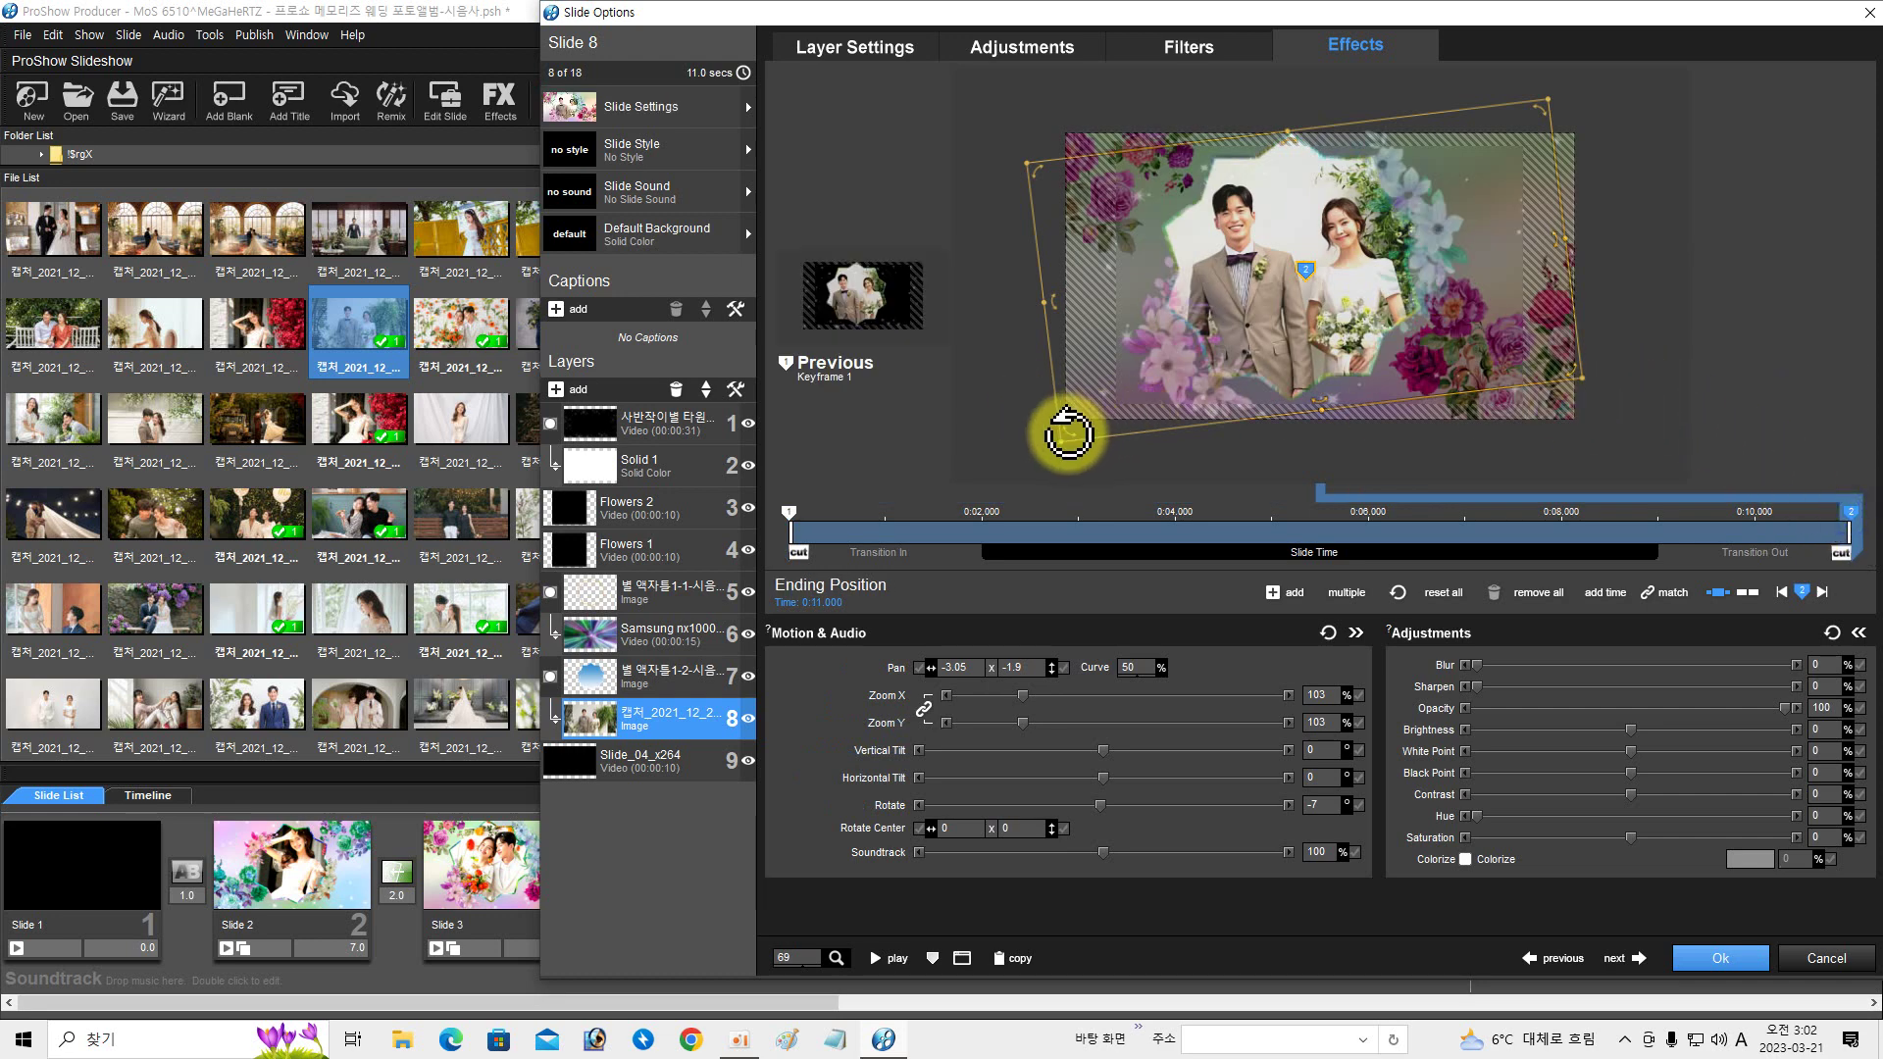
{"action": "left_click_drag", "start_coordinate": [1068, 433], "coordinate": [1030, 336]}
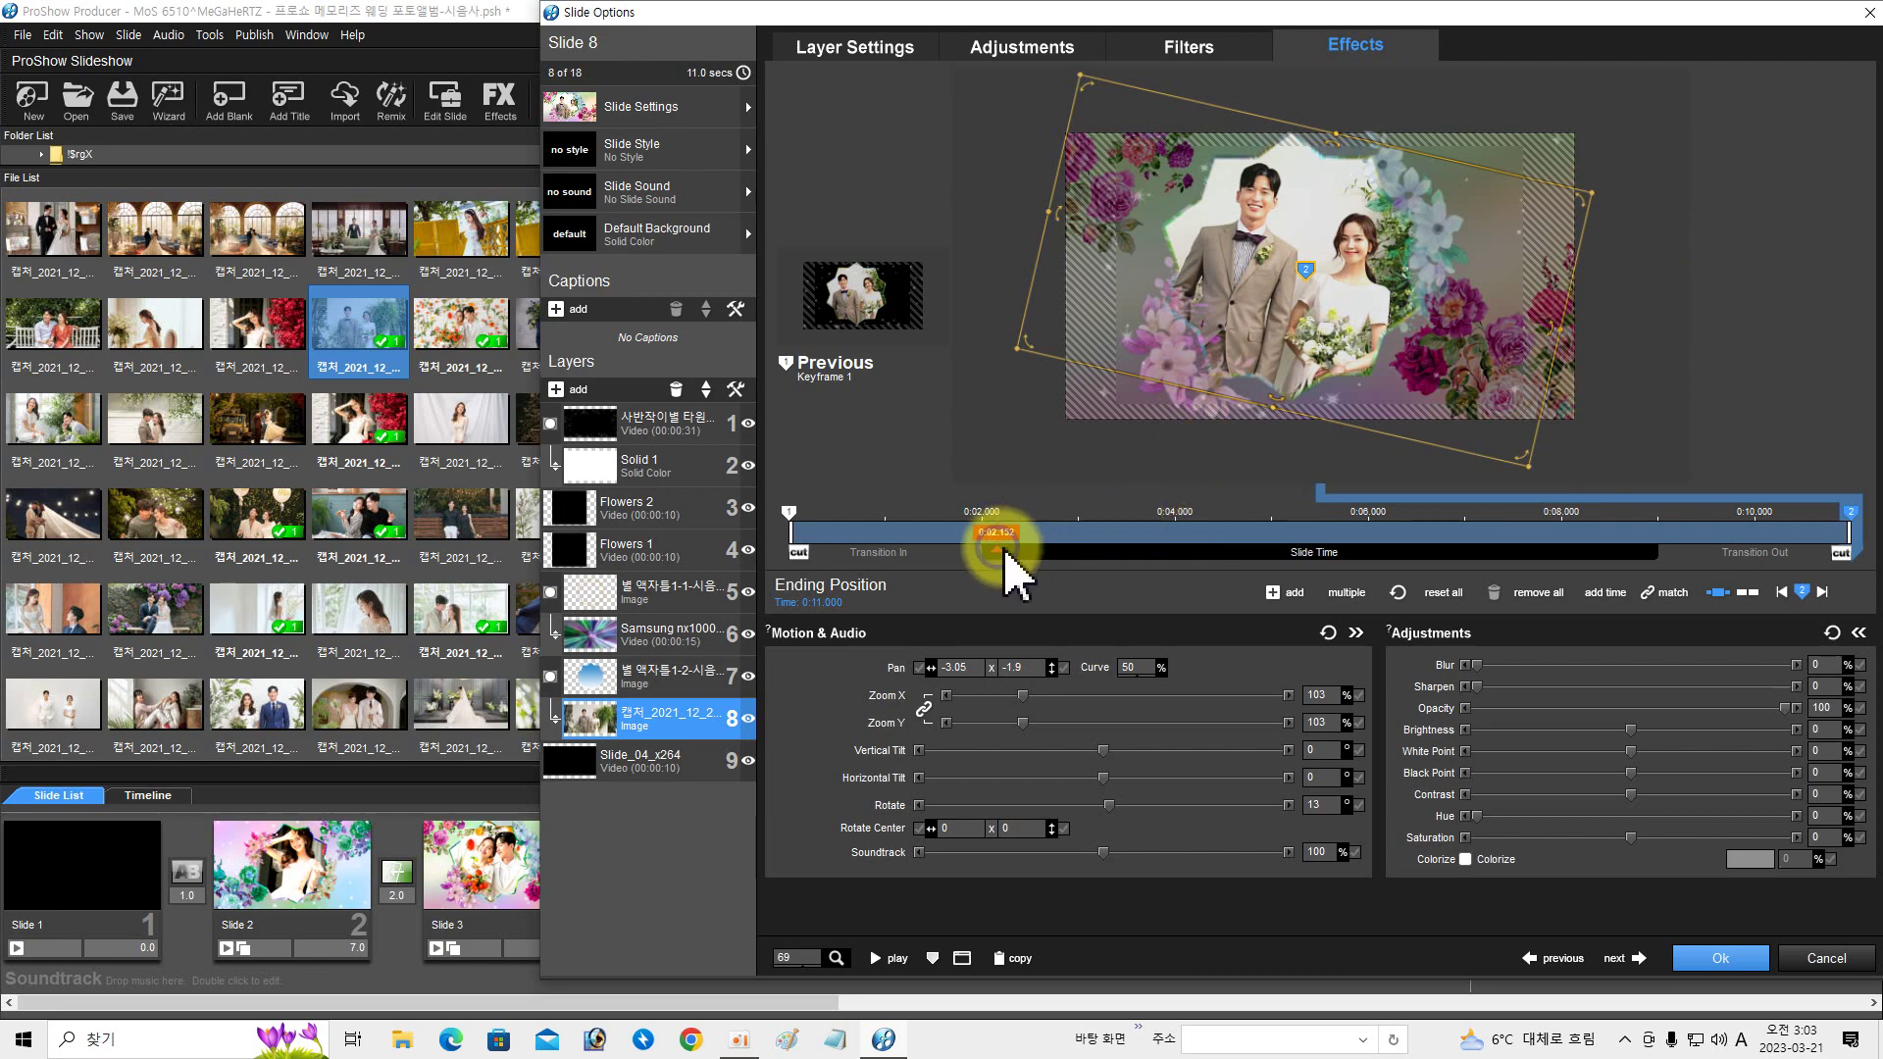
{"action": "left_click", "coordinate": [1063, 549]}
{"action": "left_click_drag", "start_coordinate": [1067, 552], "coordinate": [1664, 593]}
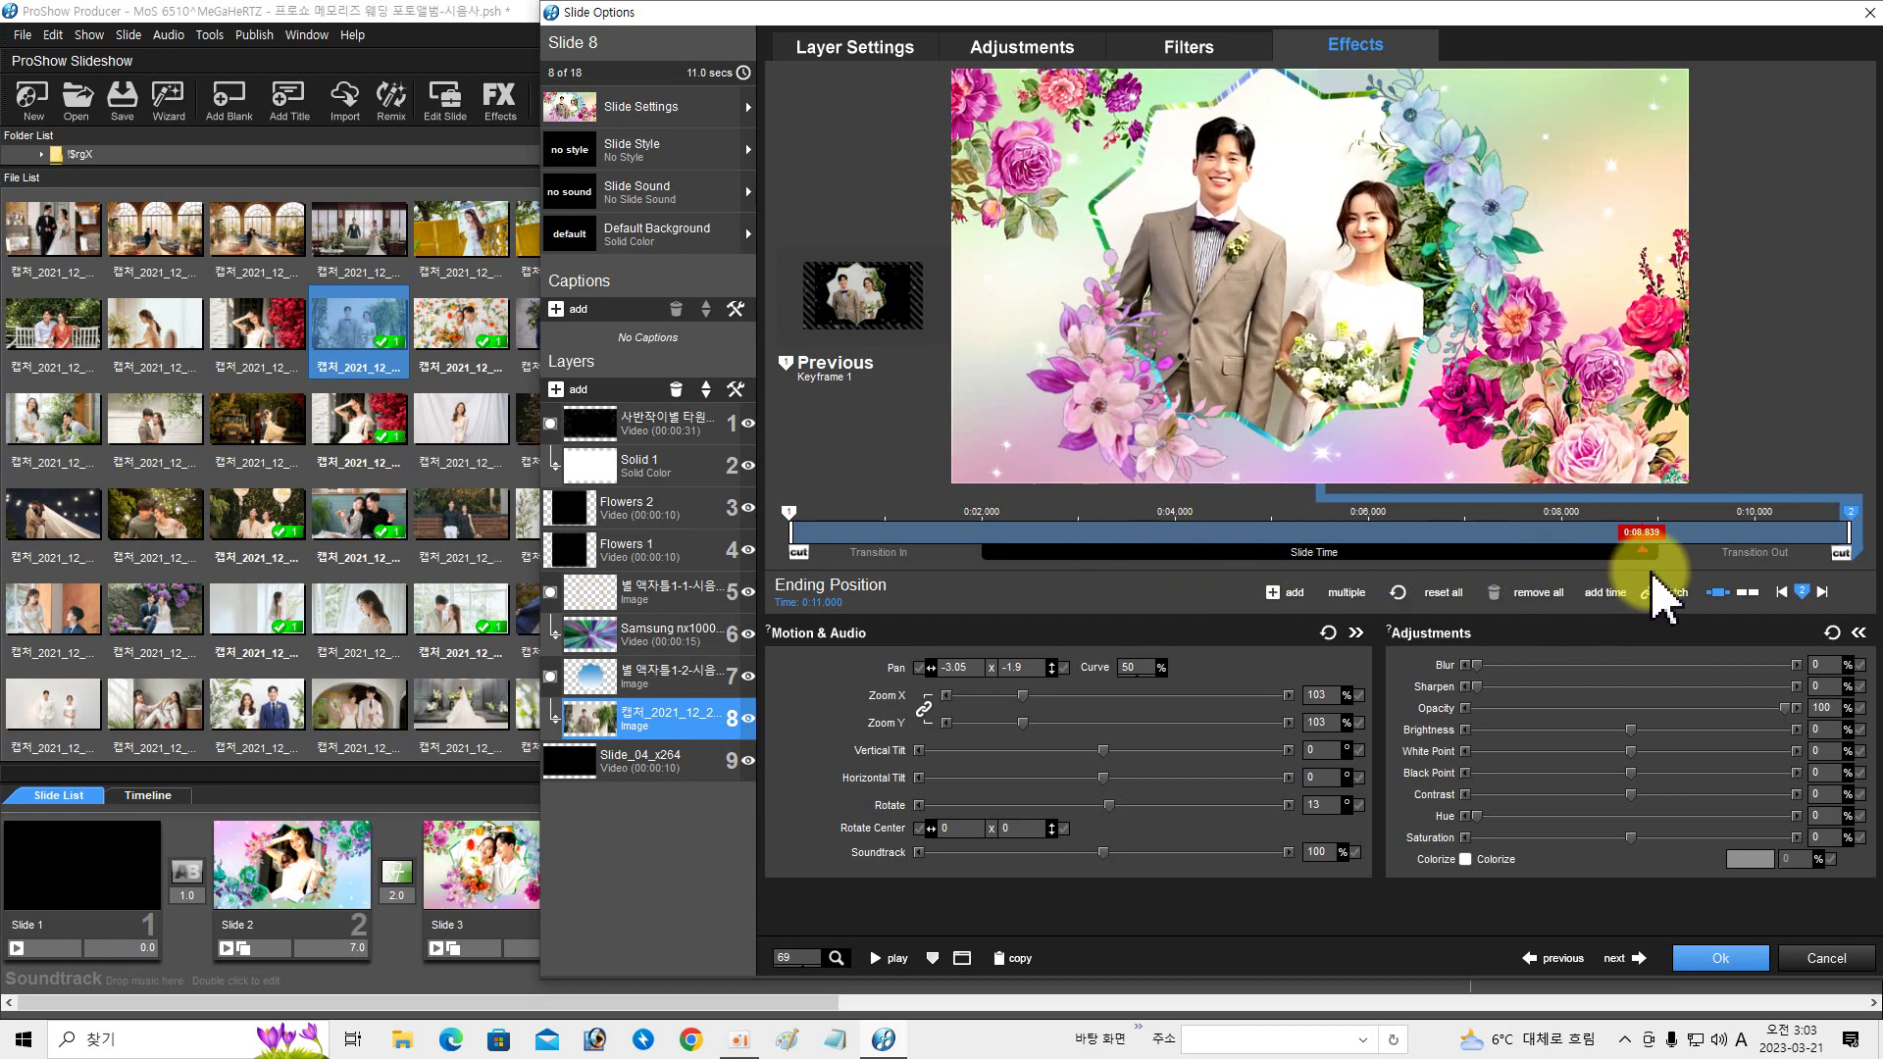
- Replace slide 9's placeholder image 10 with a wedding couple portrait, rotate it to about 13° at the ending keyframe and preview the slide
{"action": "left_click", "coordinate": [1631, 958]}
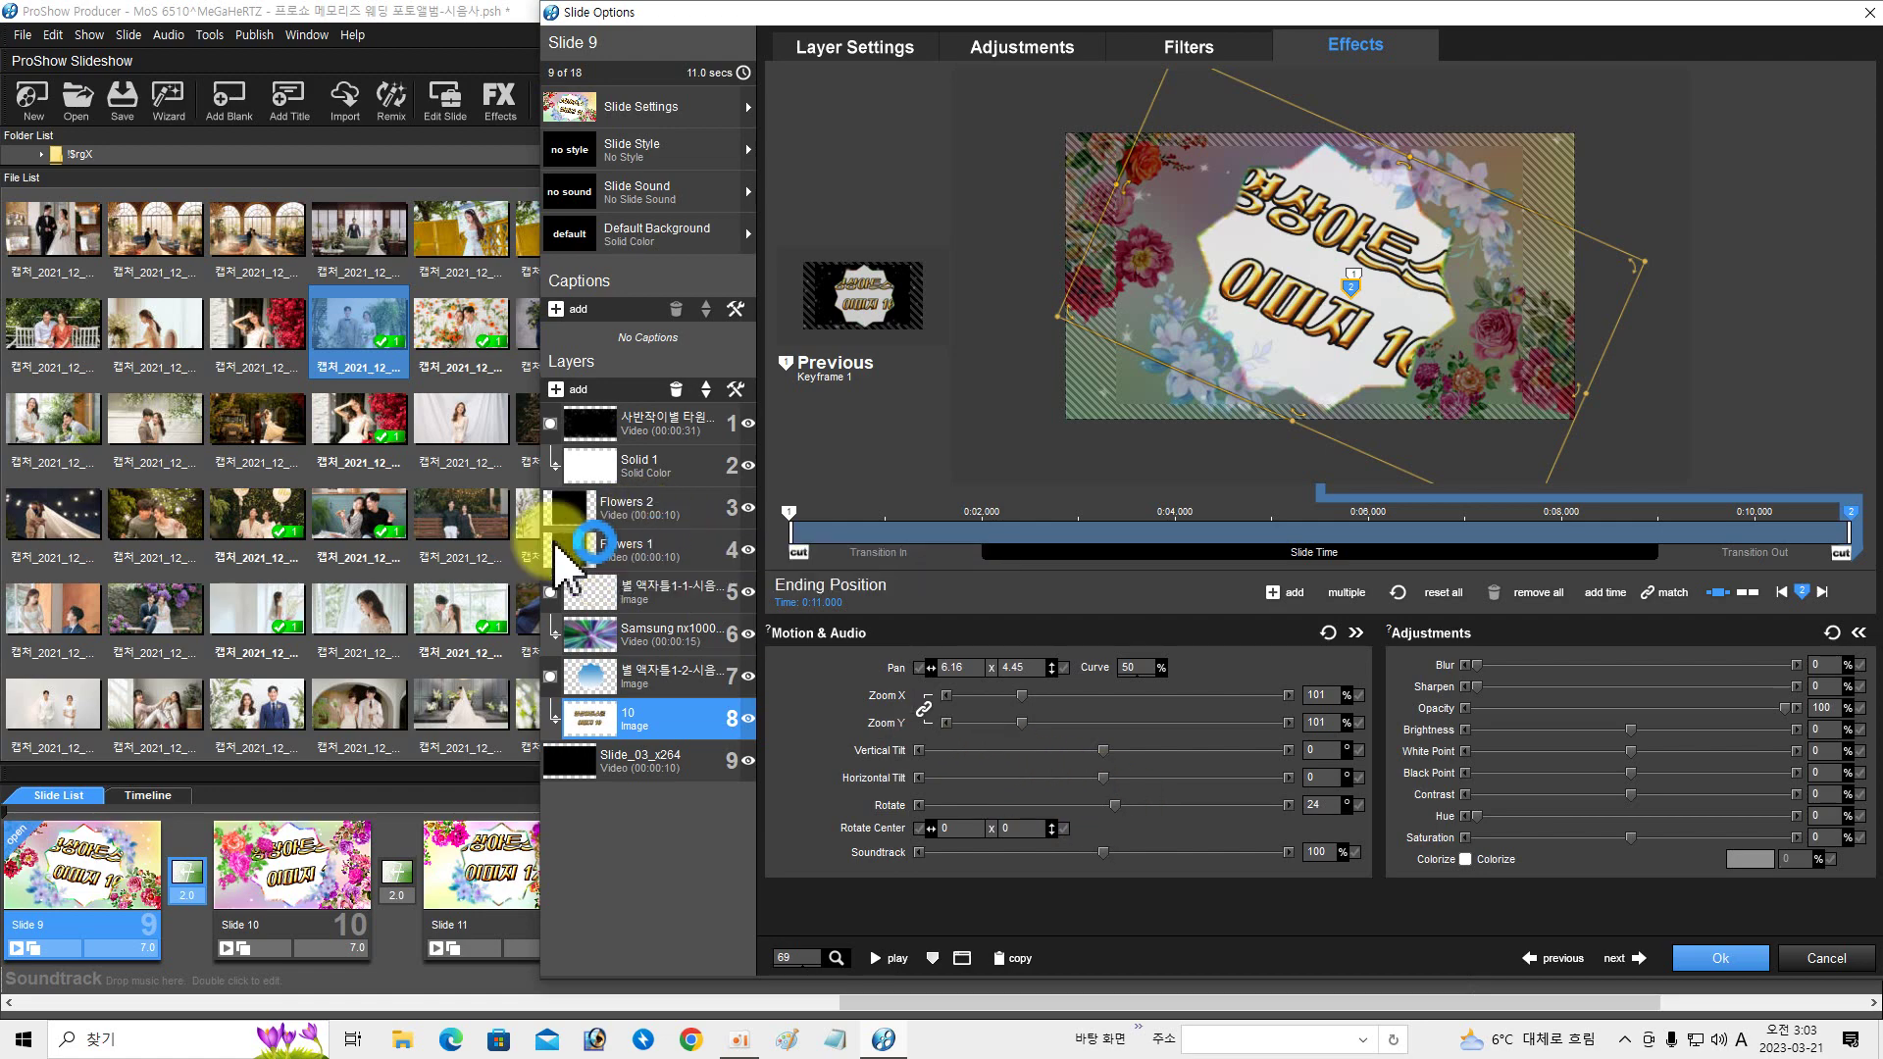
{"action": "scroll", "coordinate": [393, 539], "scroll_direction": "down", "scroll_amount": 3}
{"action": "left_click_drag", "start_coordinate": [357, 606], "coordinate": [600, 714]}
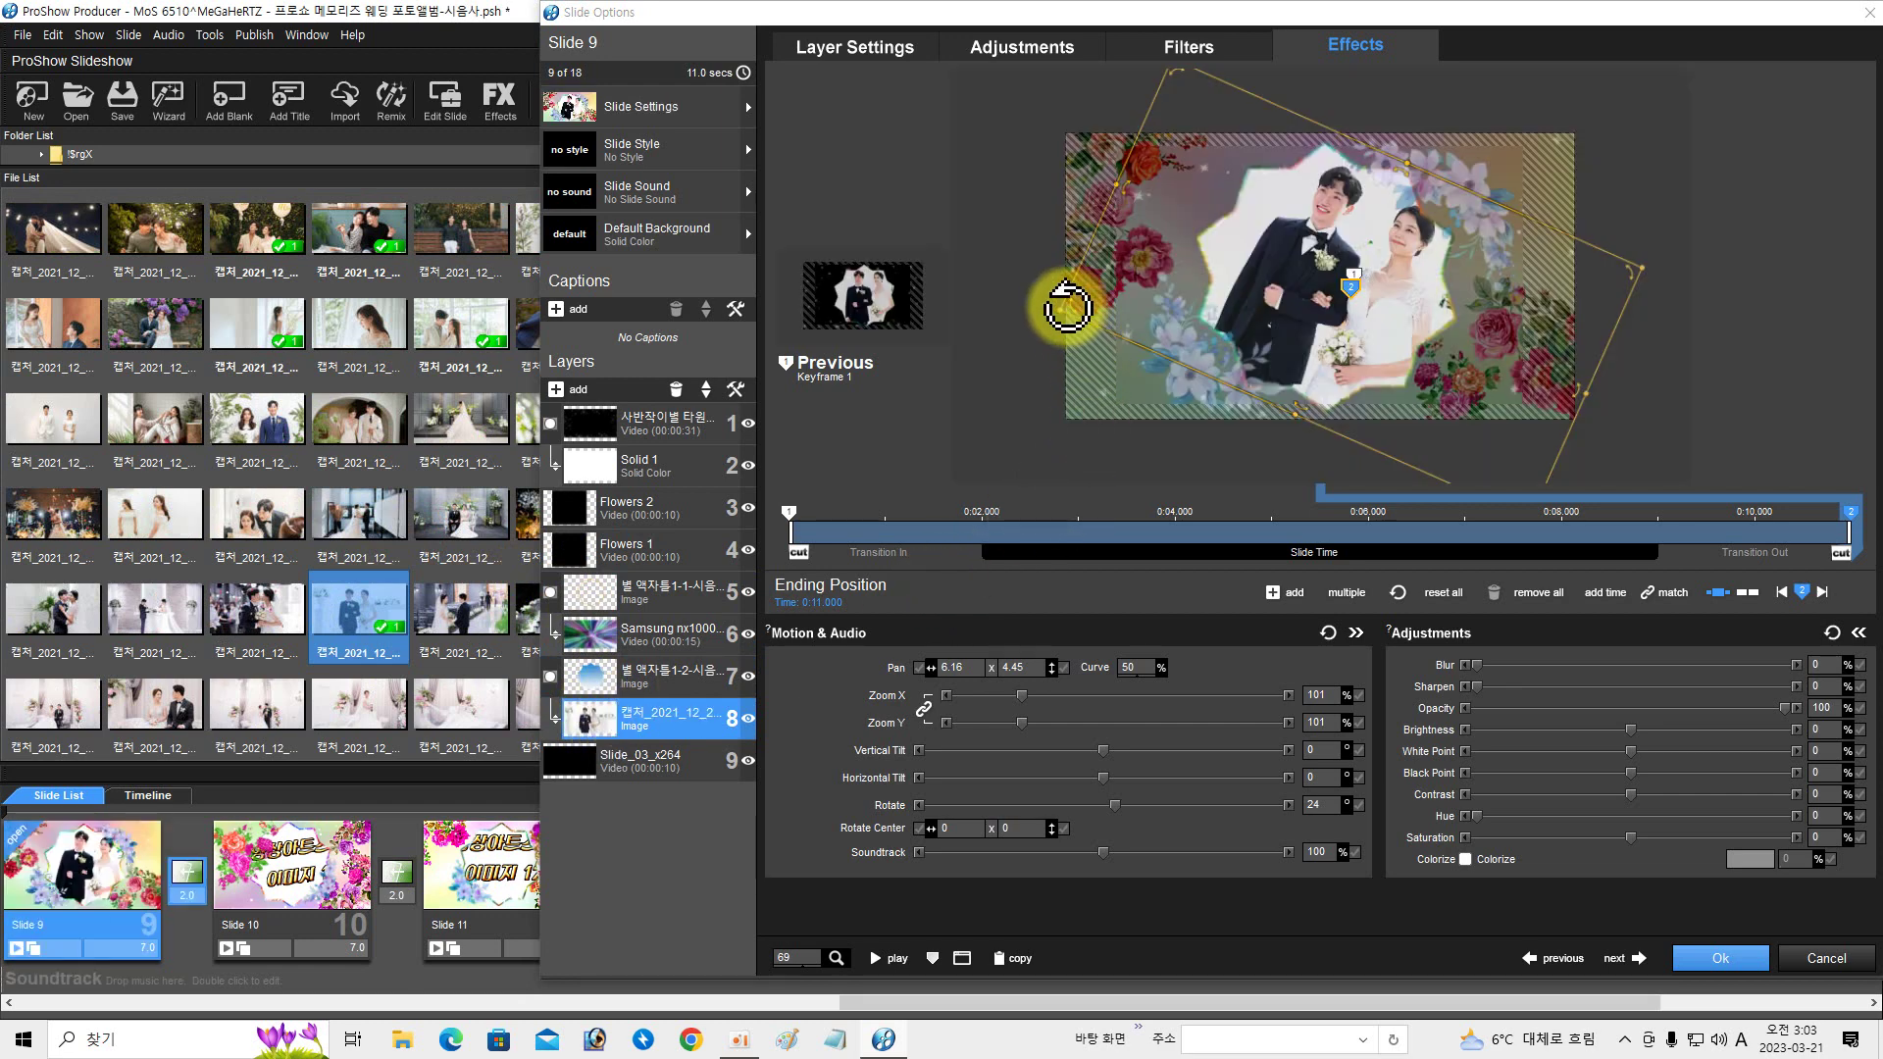
{"action": "left_click_drag", "start_coordinate": [1072, 307], "coordinate": [1076, 367]}
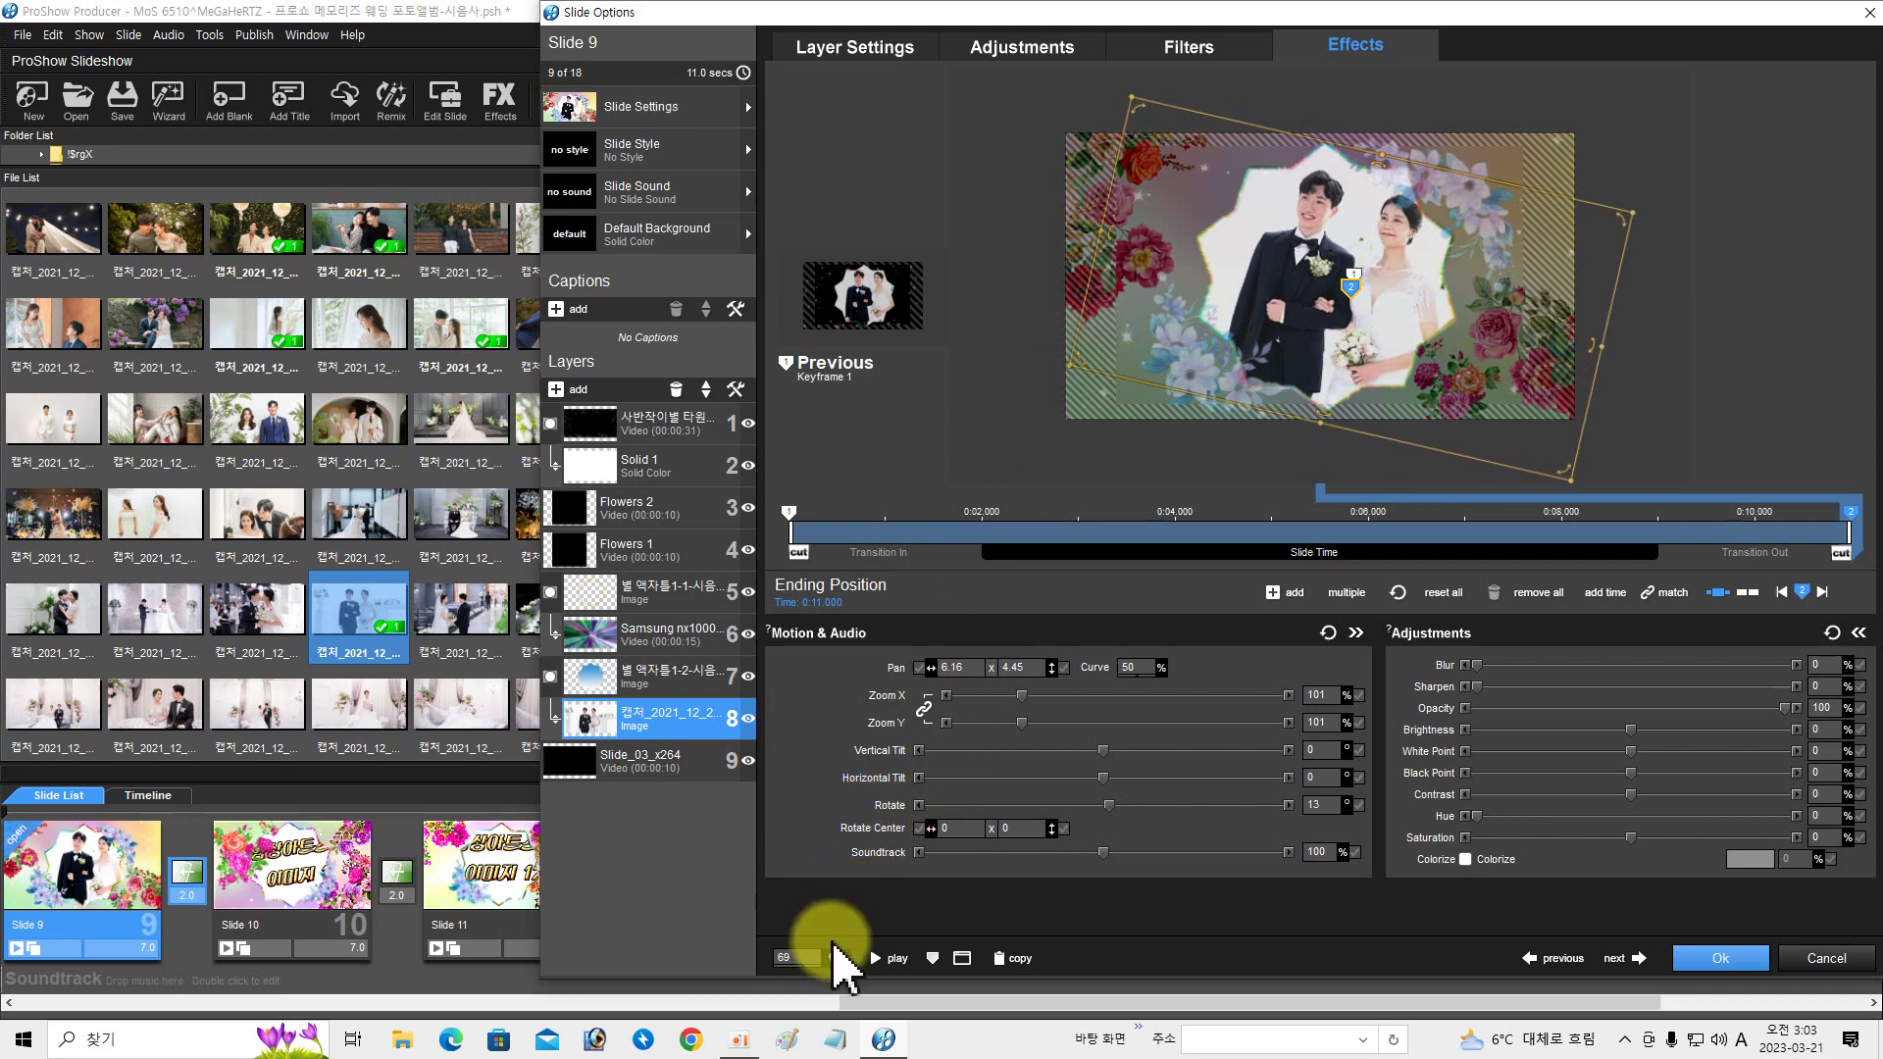
{"action": "left_click", "coordinate": [876, 958]}
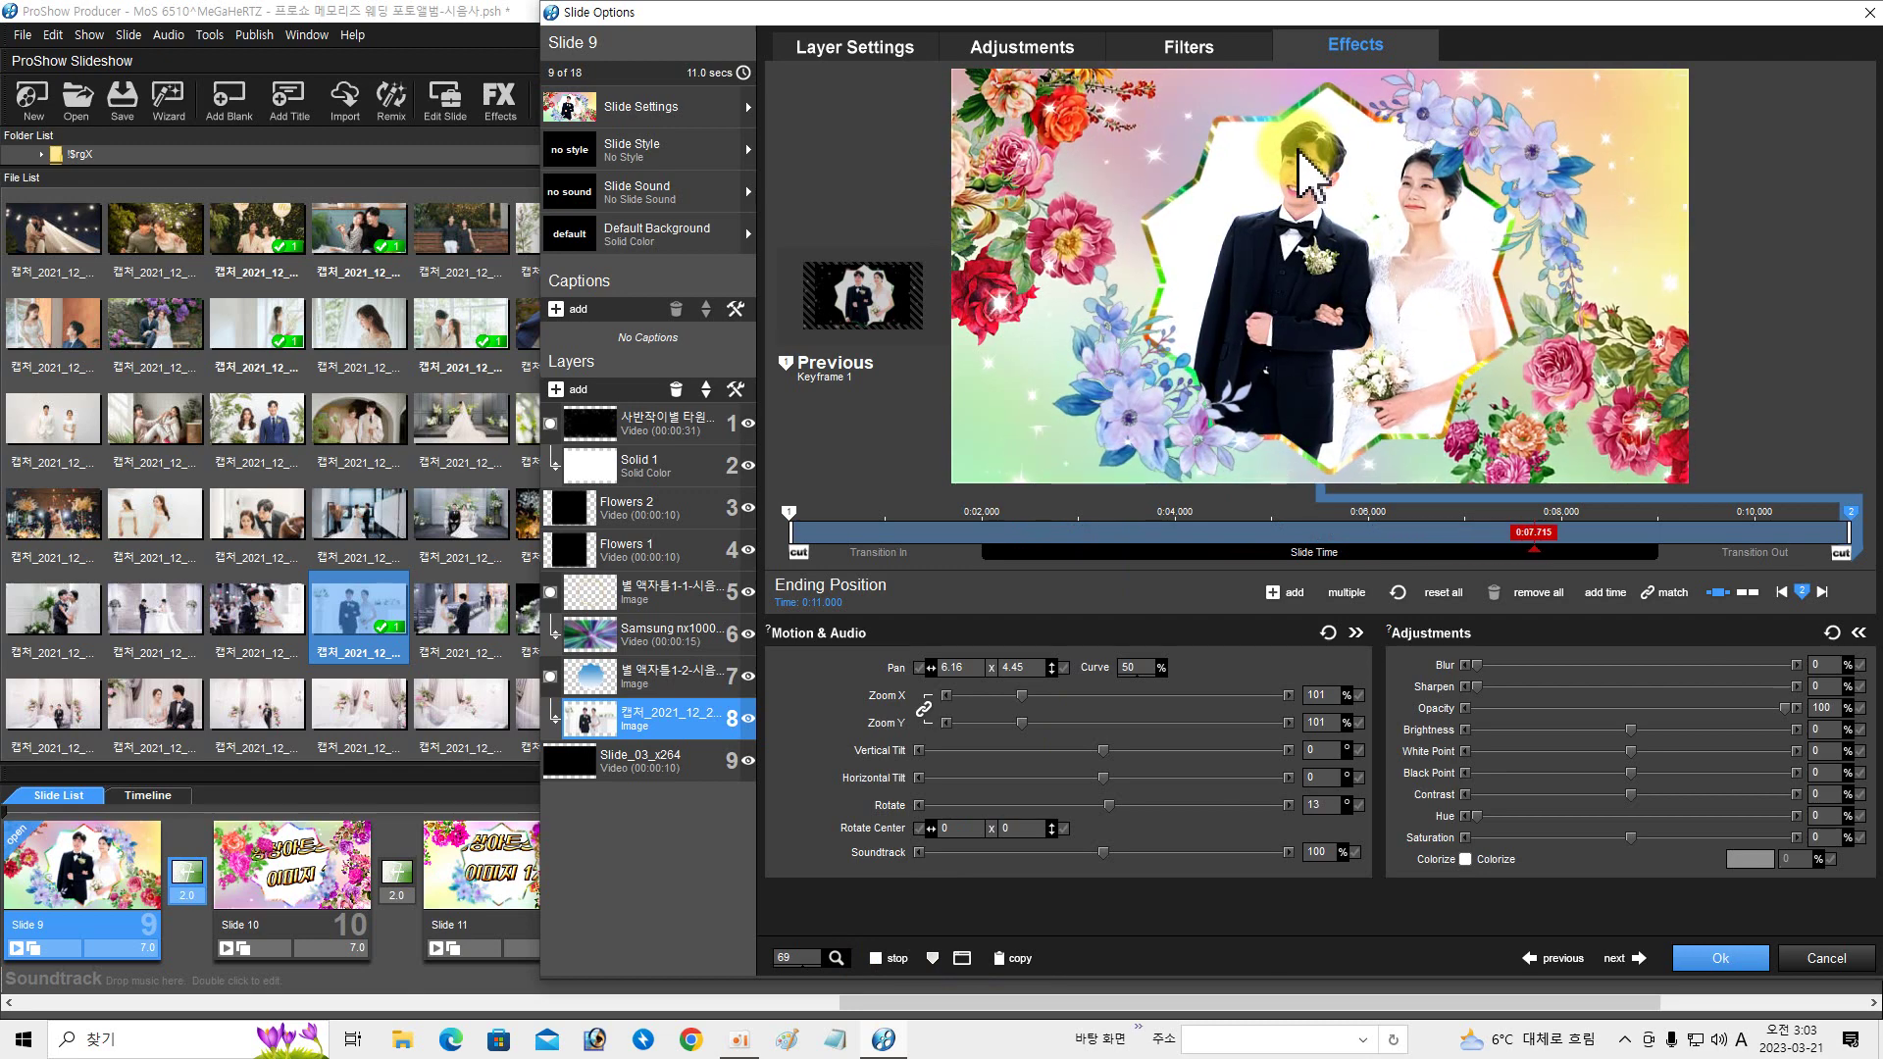
- Start choosing a replacement file for slide 9's layer 1 sparkle mask video and look through the 파티클1-1 folder on drive D
{"action": "left_click", "coordinate": [652, 760]}
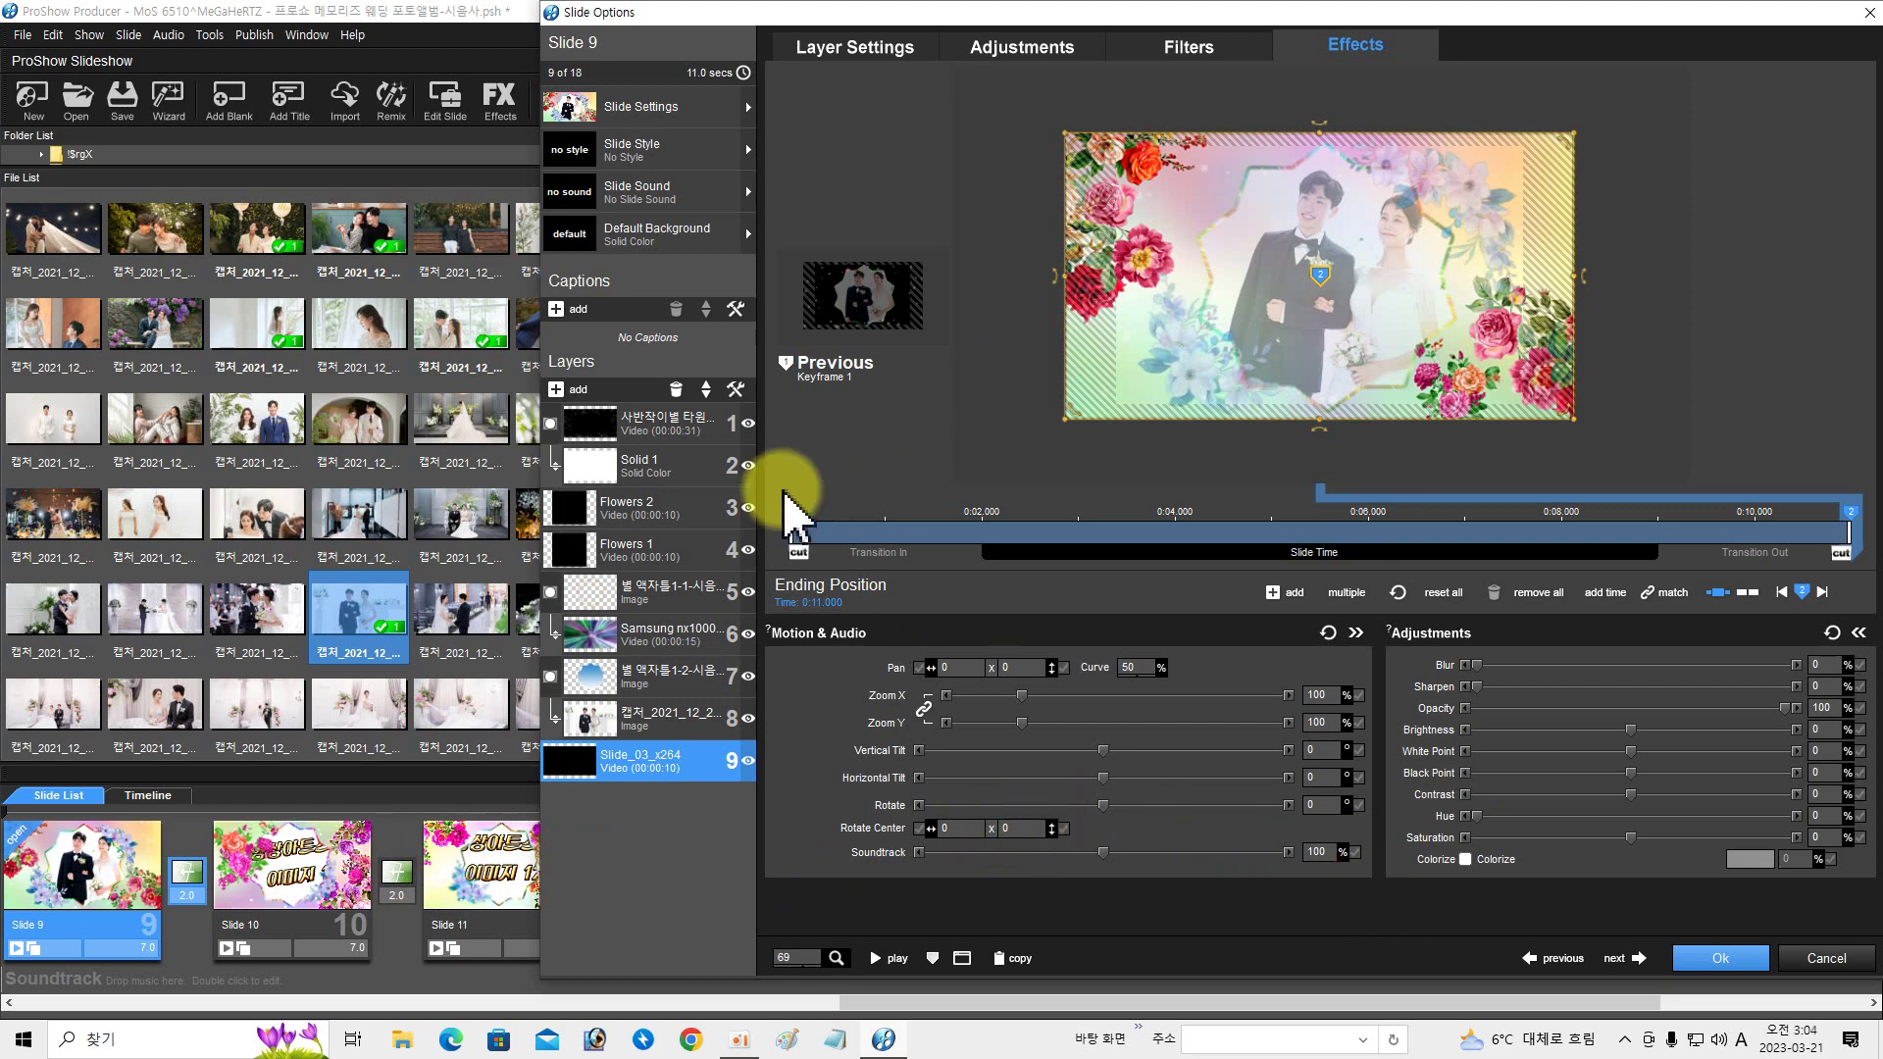
{"action": "left_click", "coordinate": [642, 432]}
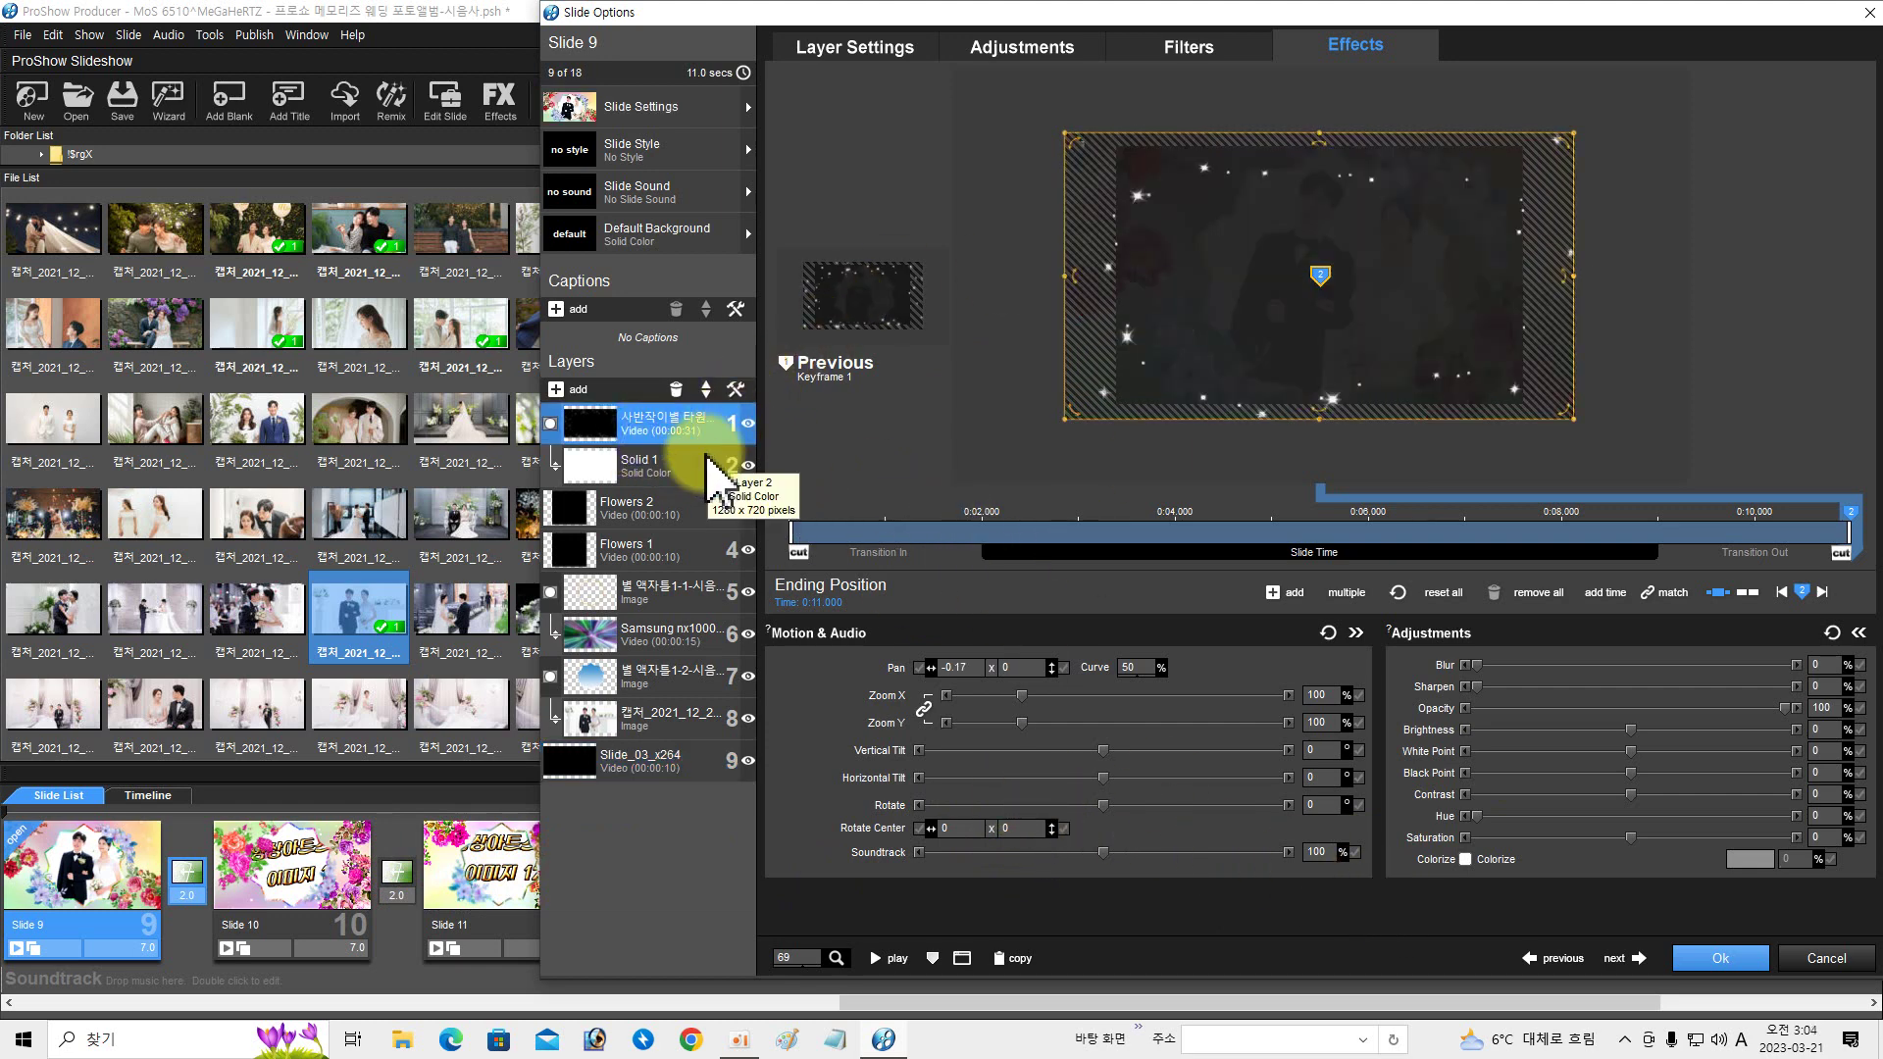
{"action": "left_click", "coordinate": [868, 74]}
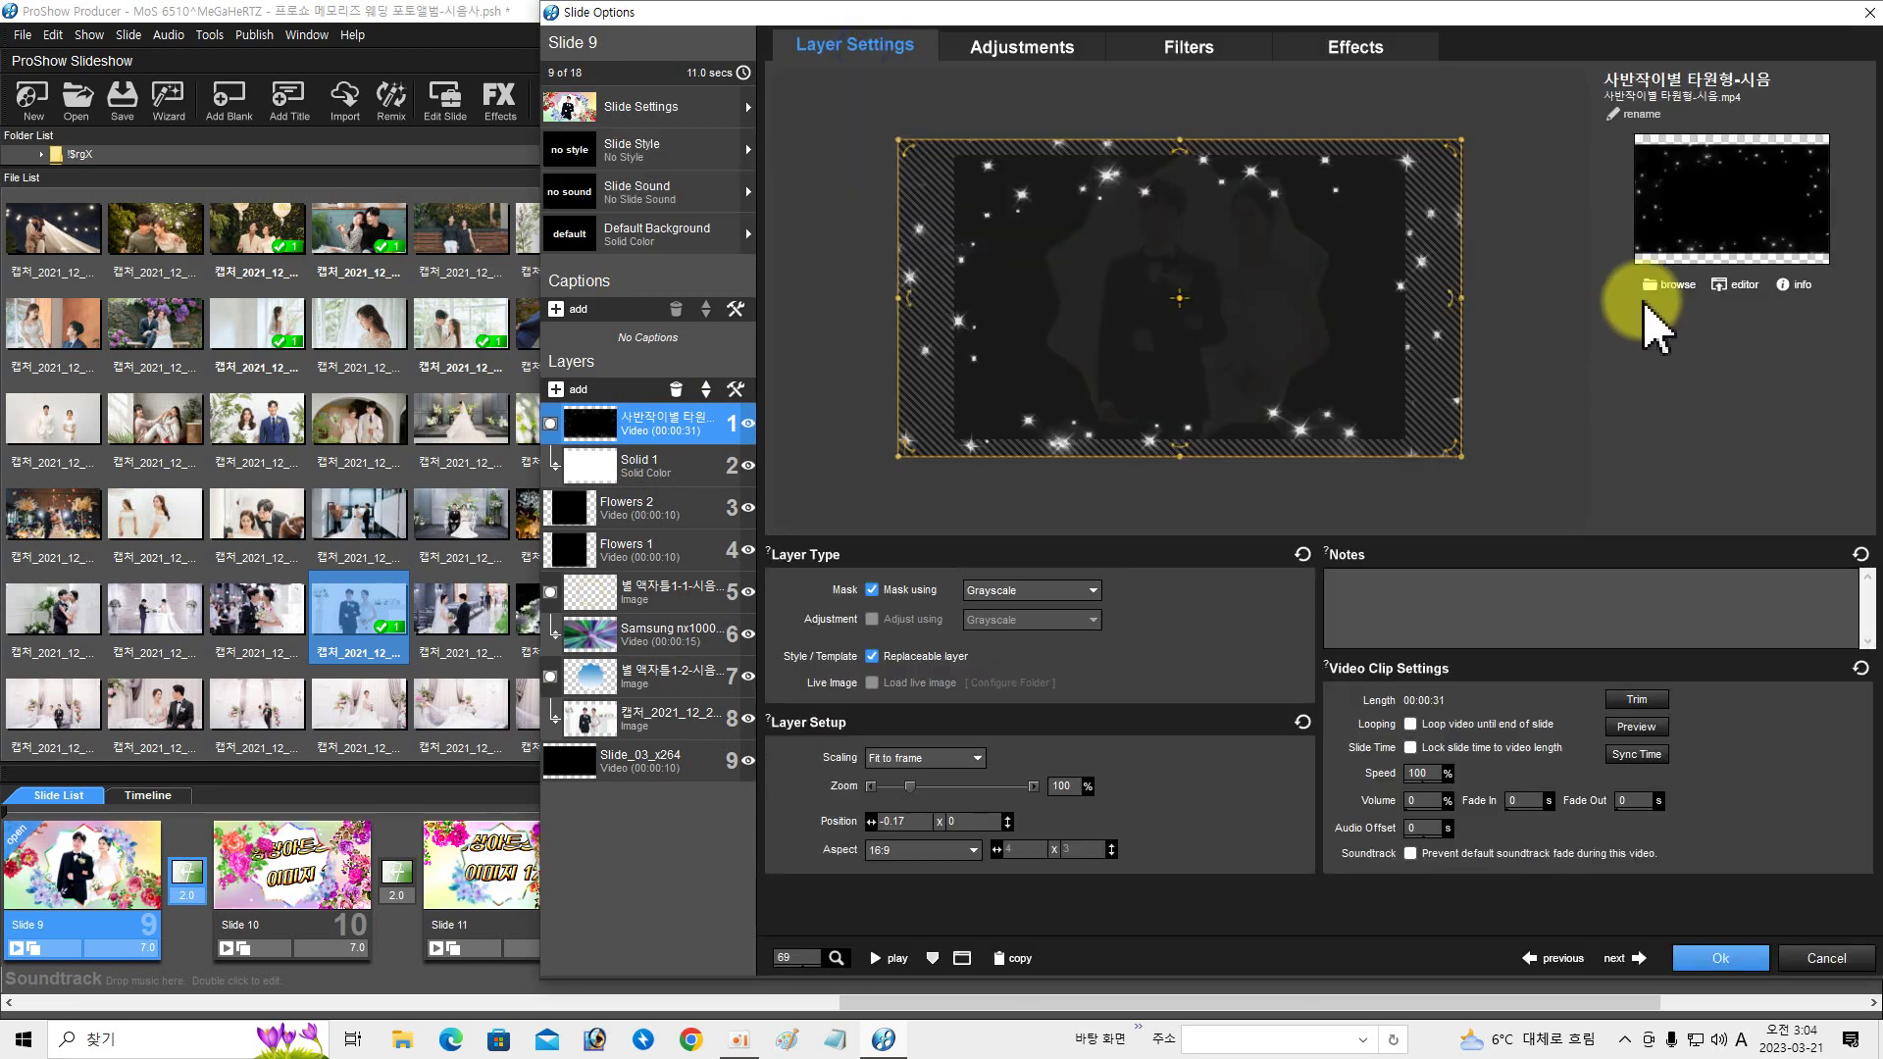
{"action": "left_click", "coordinate": [1324, 577]}
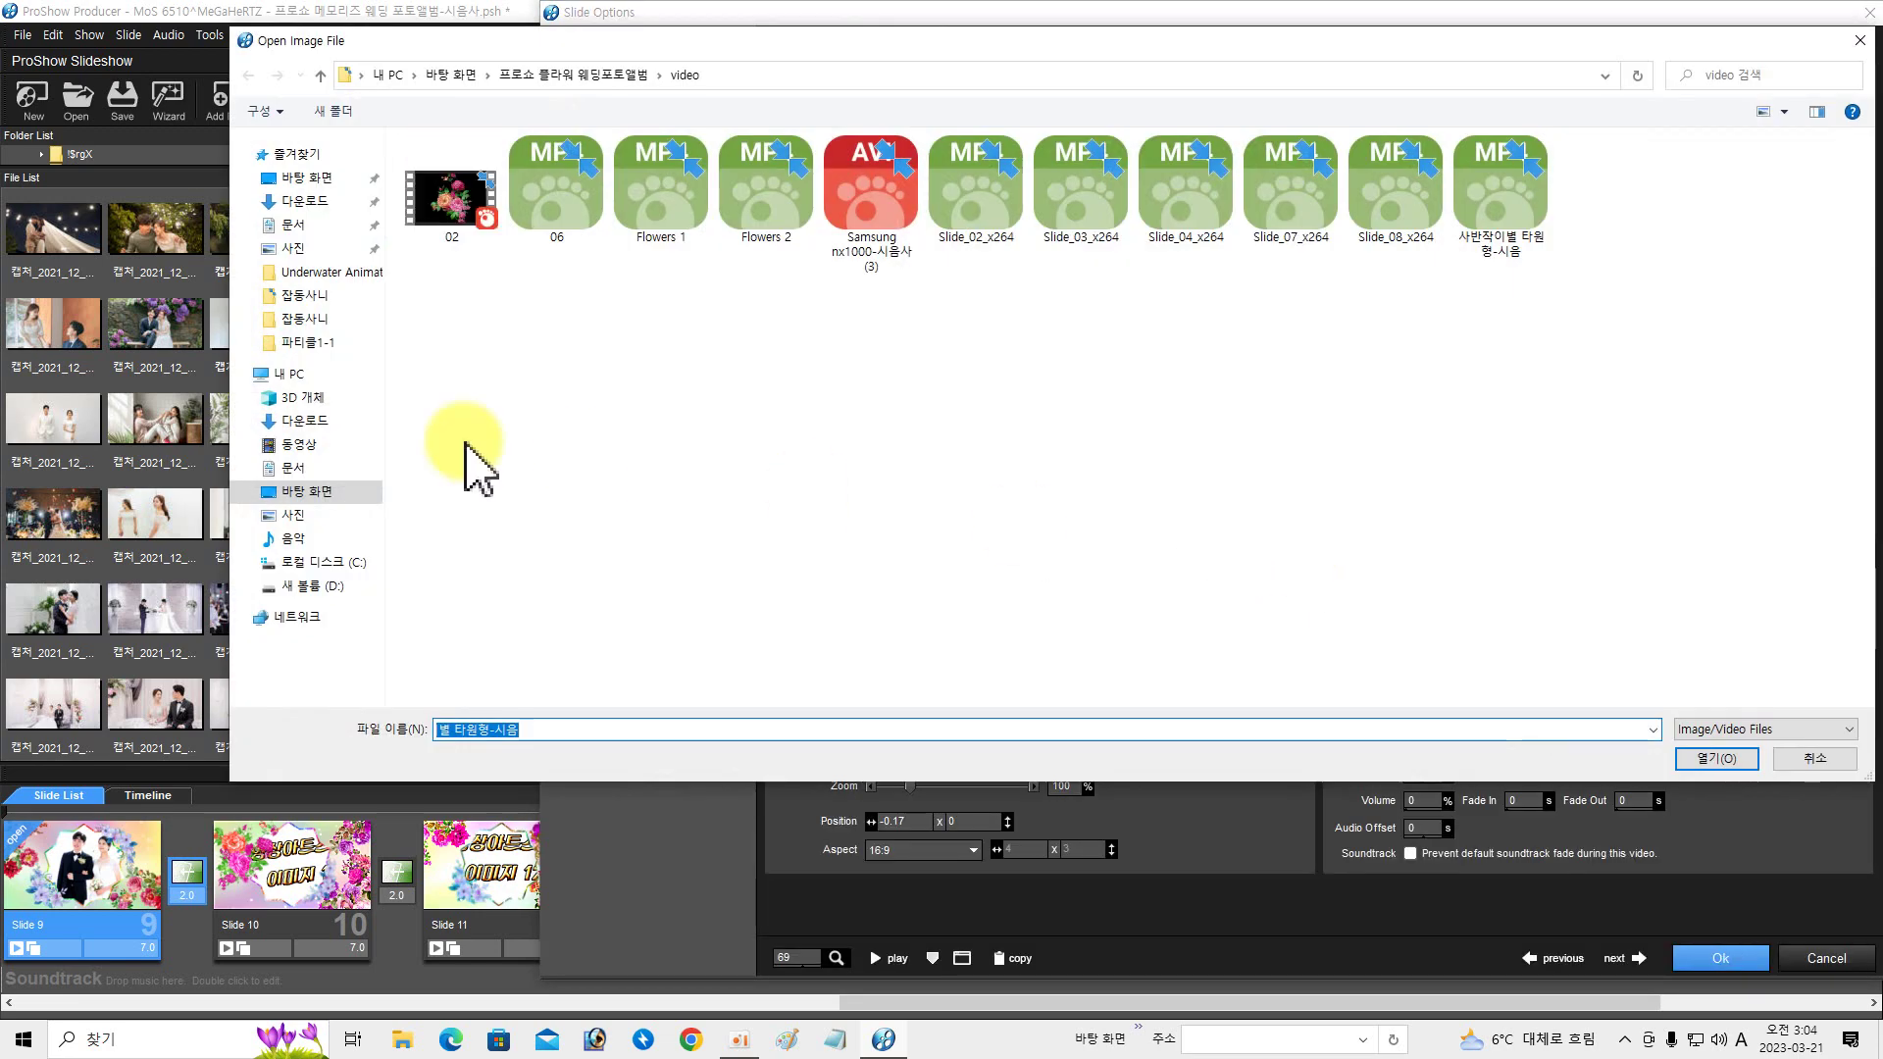
{"action": "left_click", "coordinate": [324, 587]}
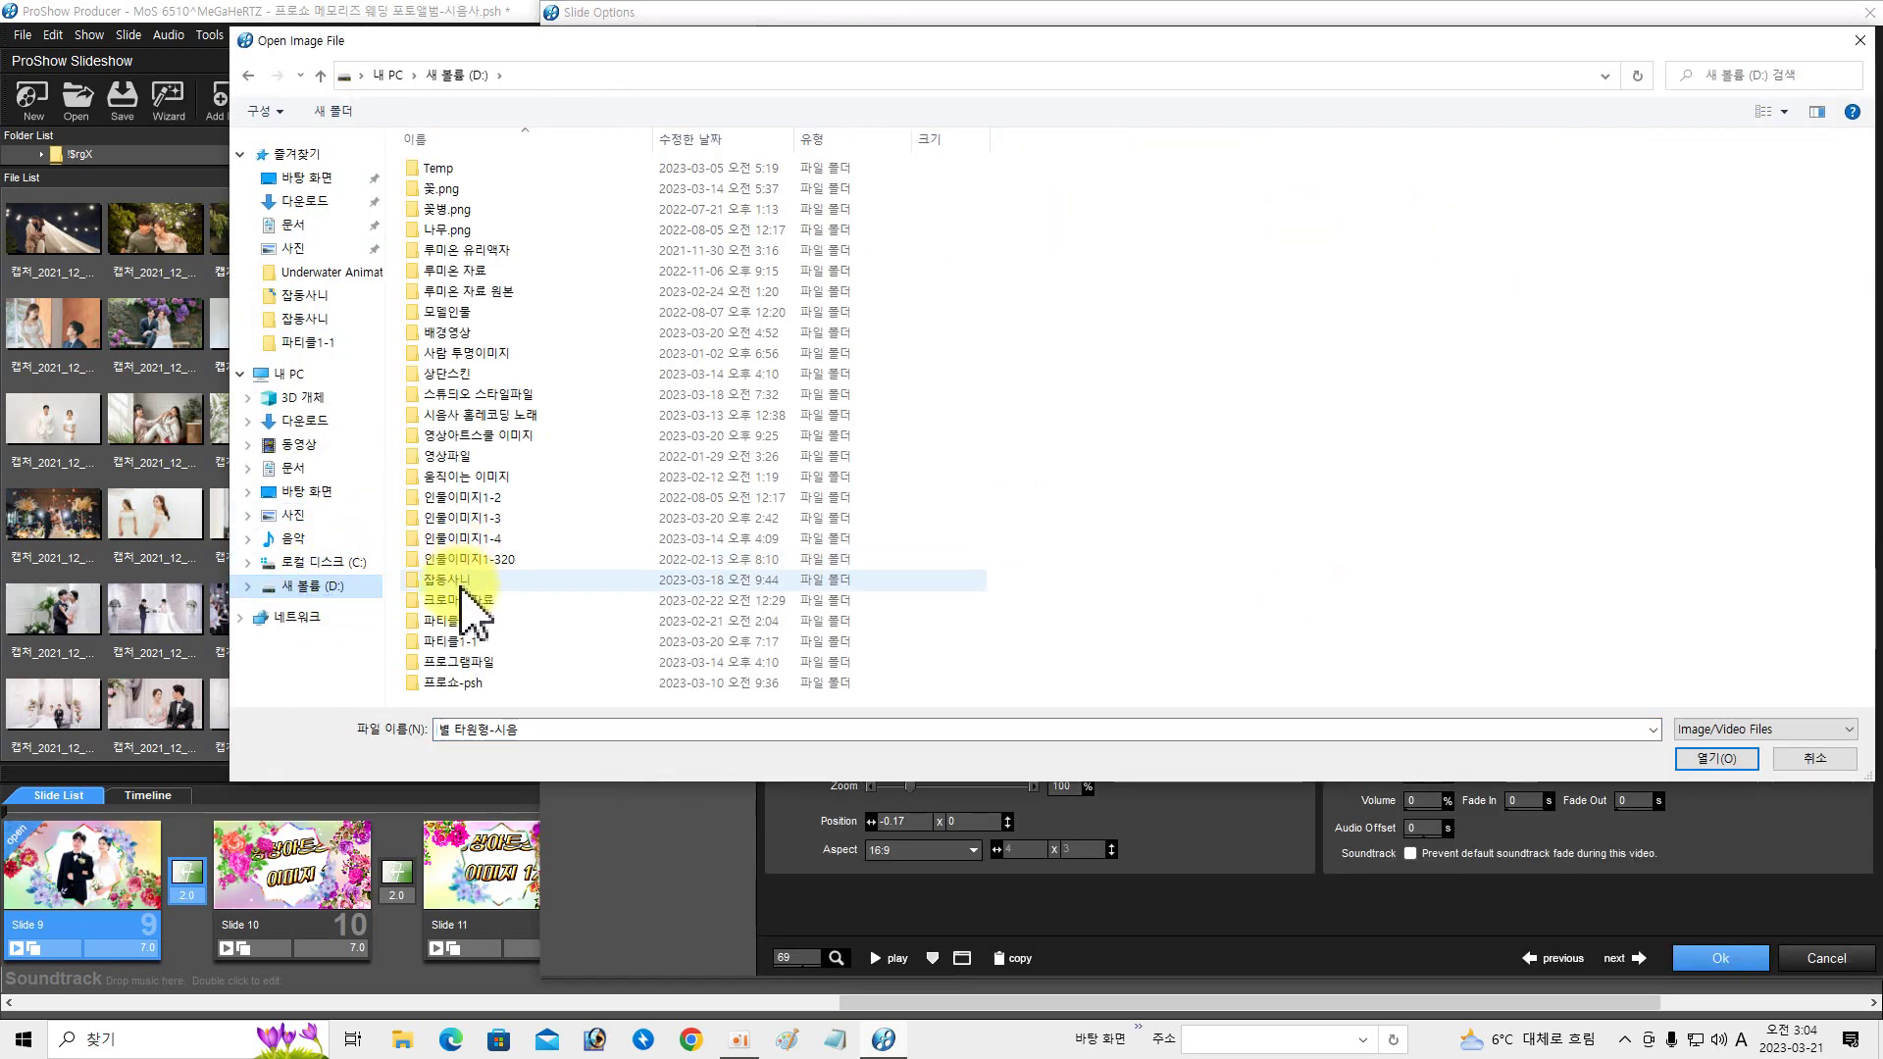
{"action": "double_click", "coordinate": [461, 643]}
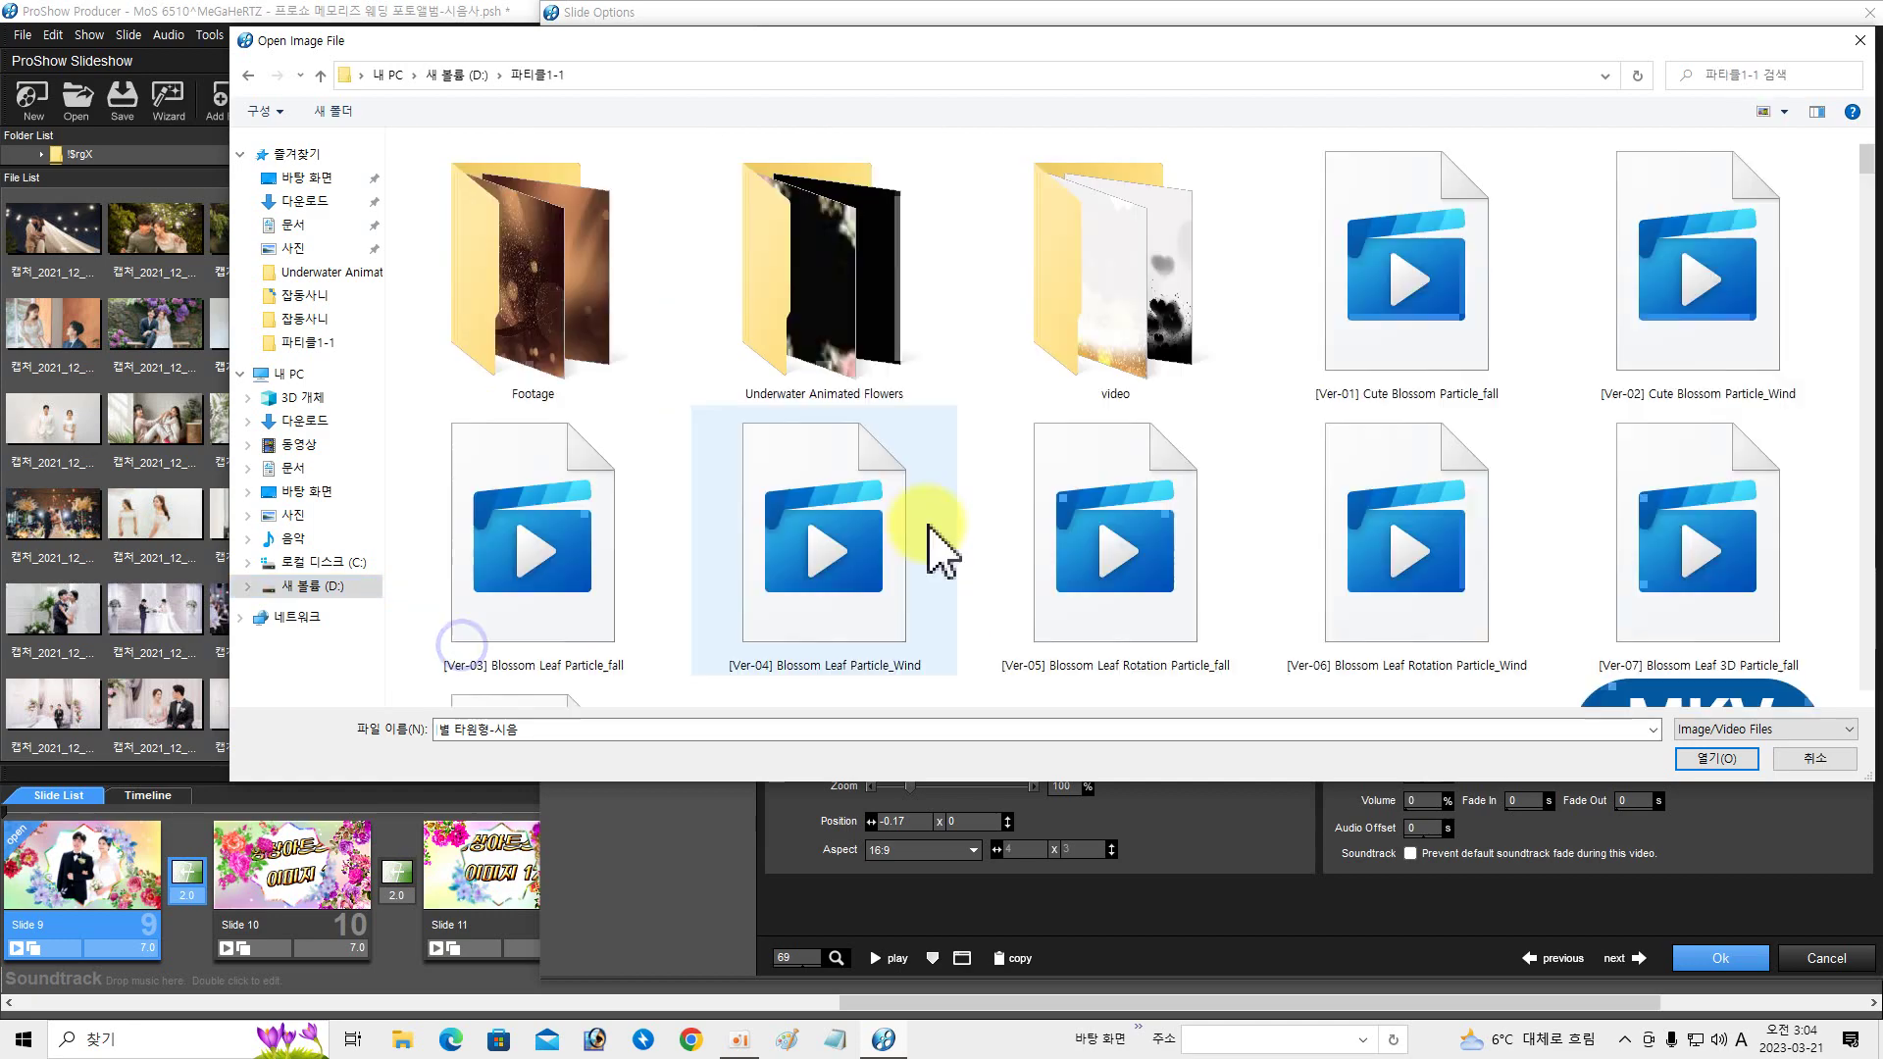
{"action": "scroll", "coordinate": [1079, 529], "scroll_direction": "down", "scroll_amount": 5}
{"action": "scroll", "coordinate": [1152, 510], "scroll_direction": "down", "scroll_amount": 10}
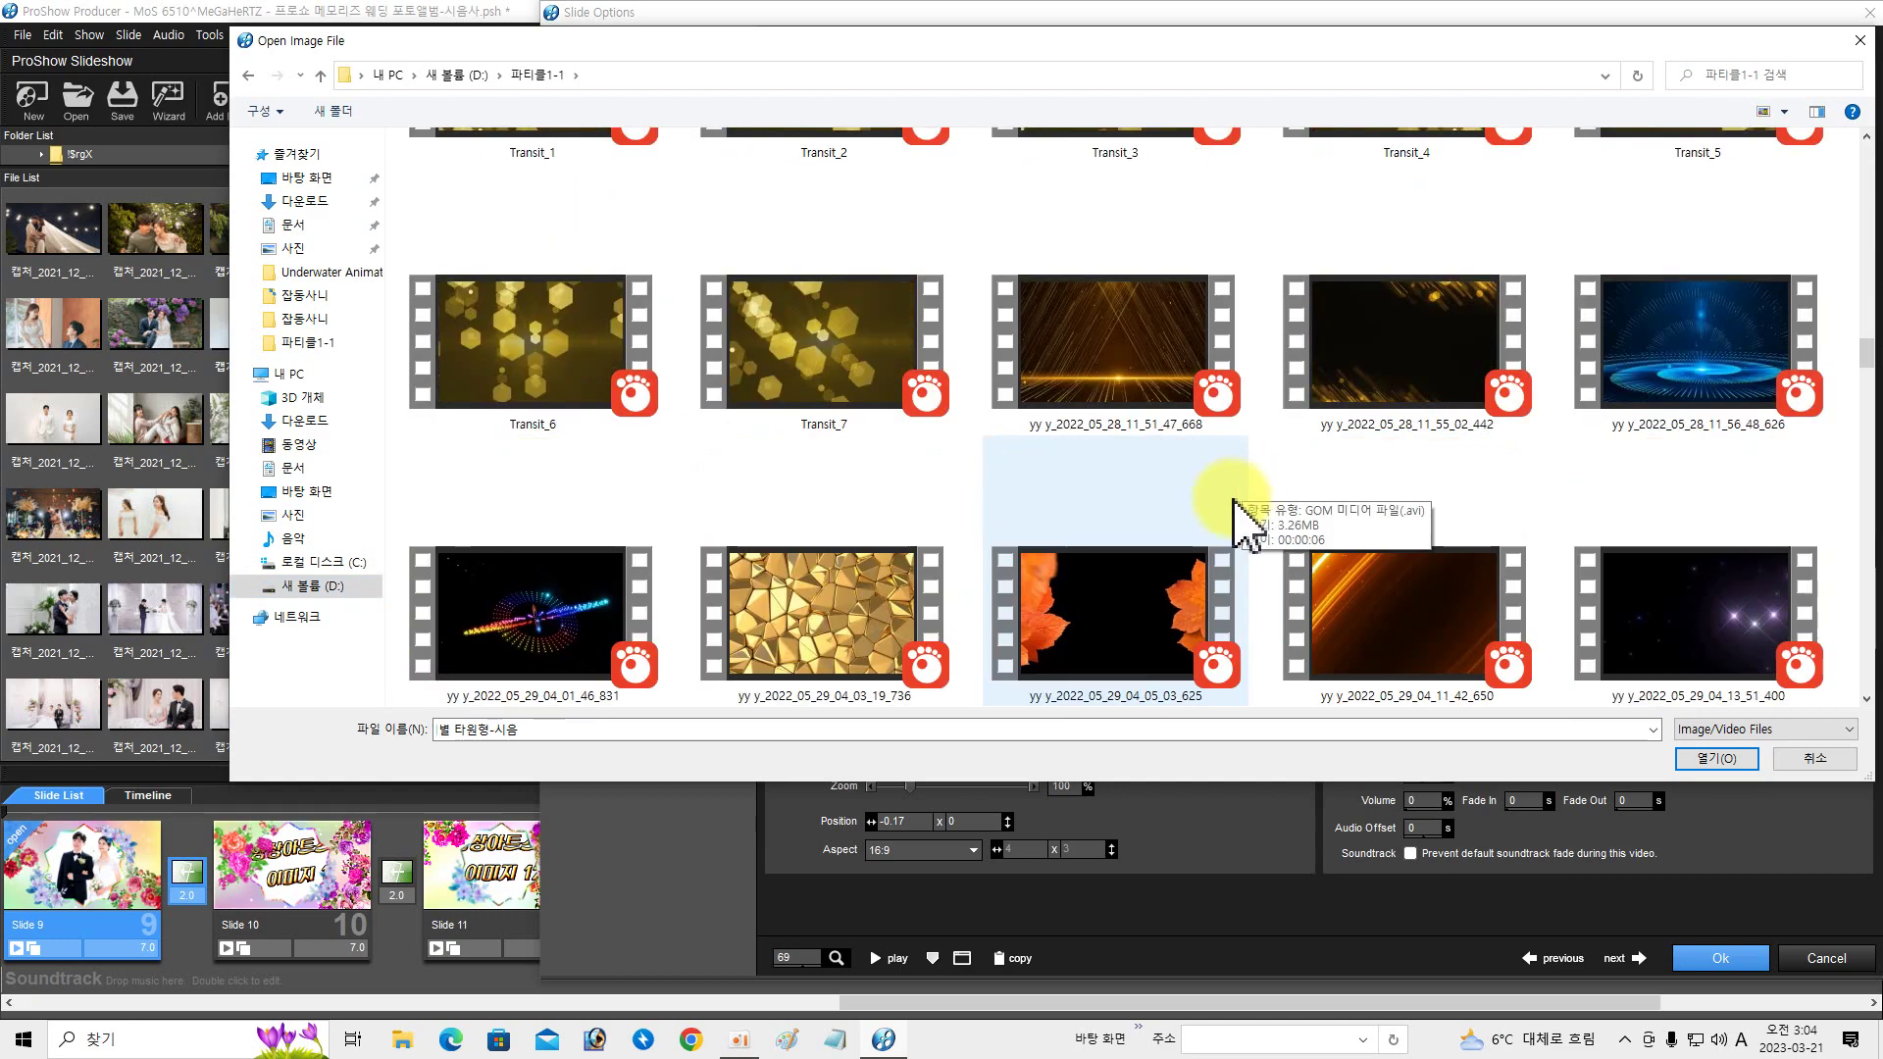
- Open the 파티클 folder on drive D and look through its particle videos for a replacement for slide 9's layer 1 mask
{"action": "left_click", "coordinate": [324, 586]}
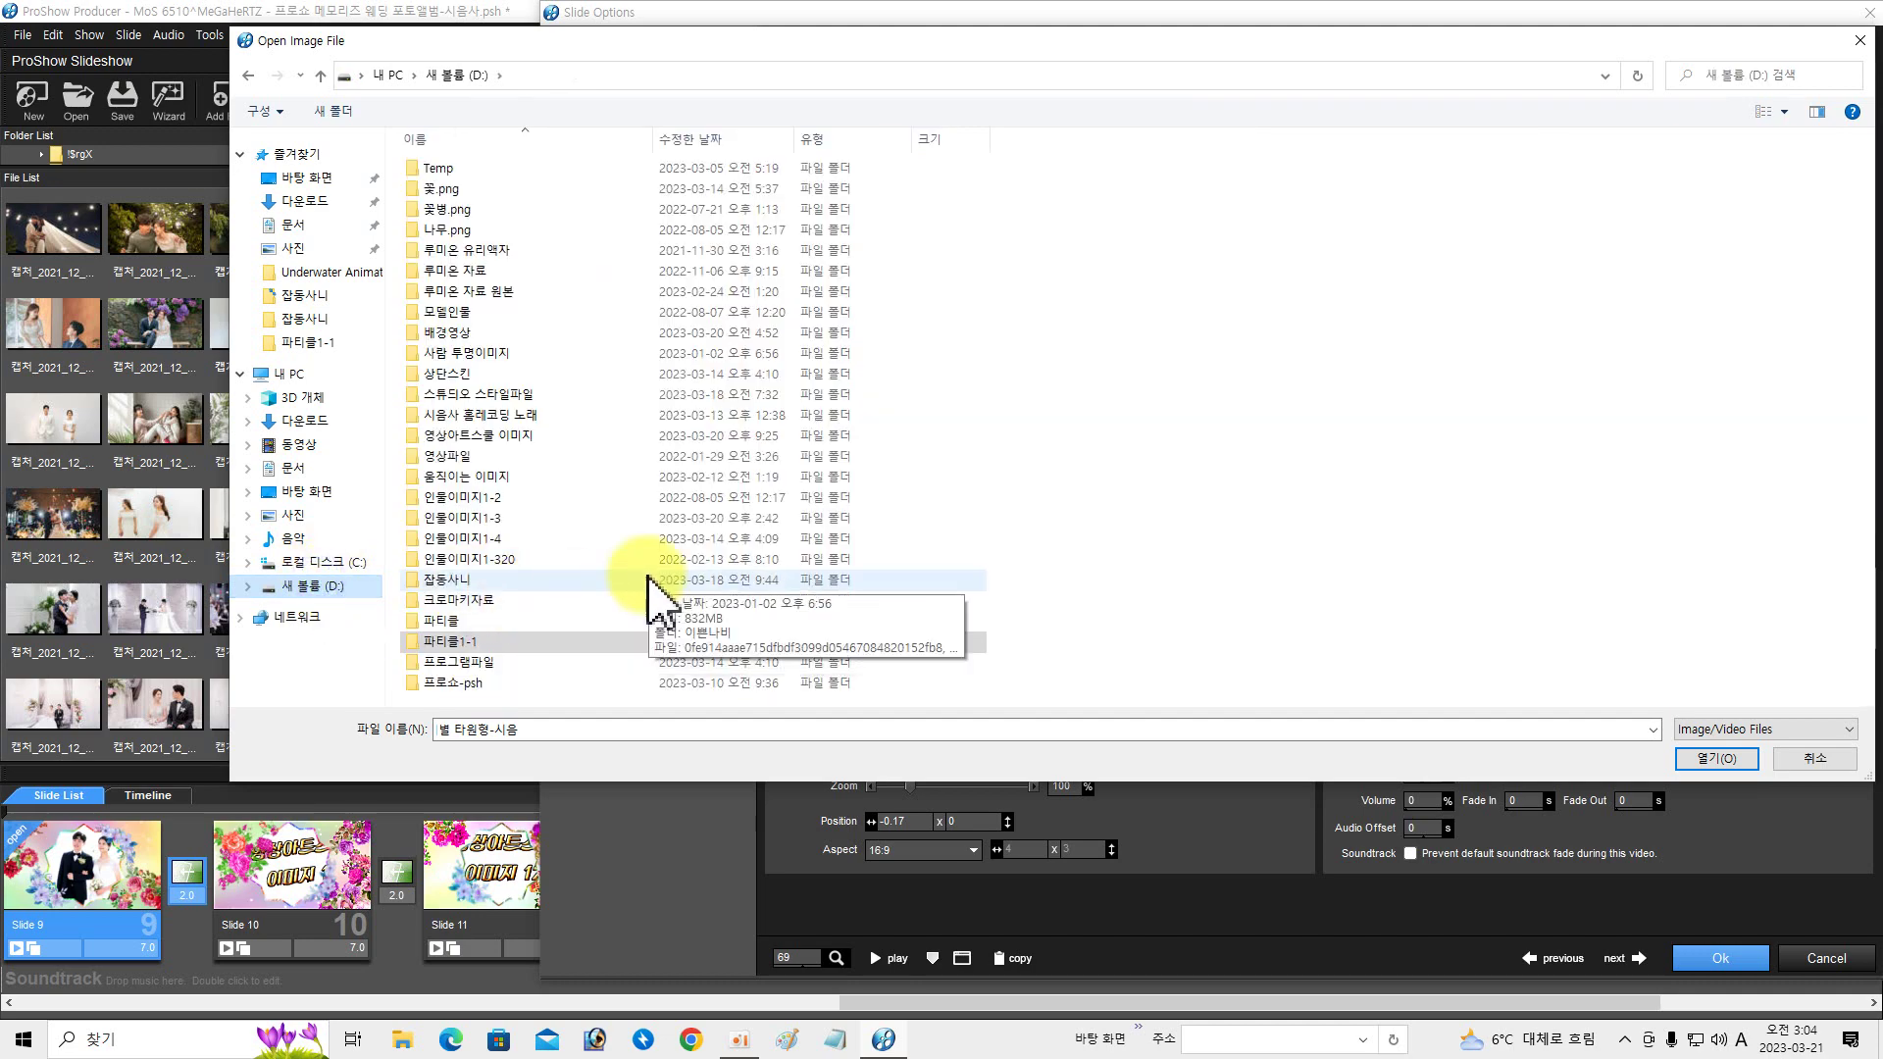
{"action": "double_click", "coordinate": [471, 637]}
{"action": "scroll", "coordinate": [1292, 549], "scroll_direction": "down", "scroll_amount": 10}
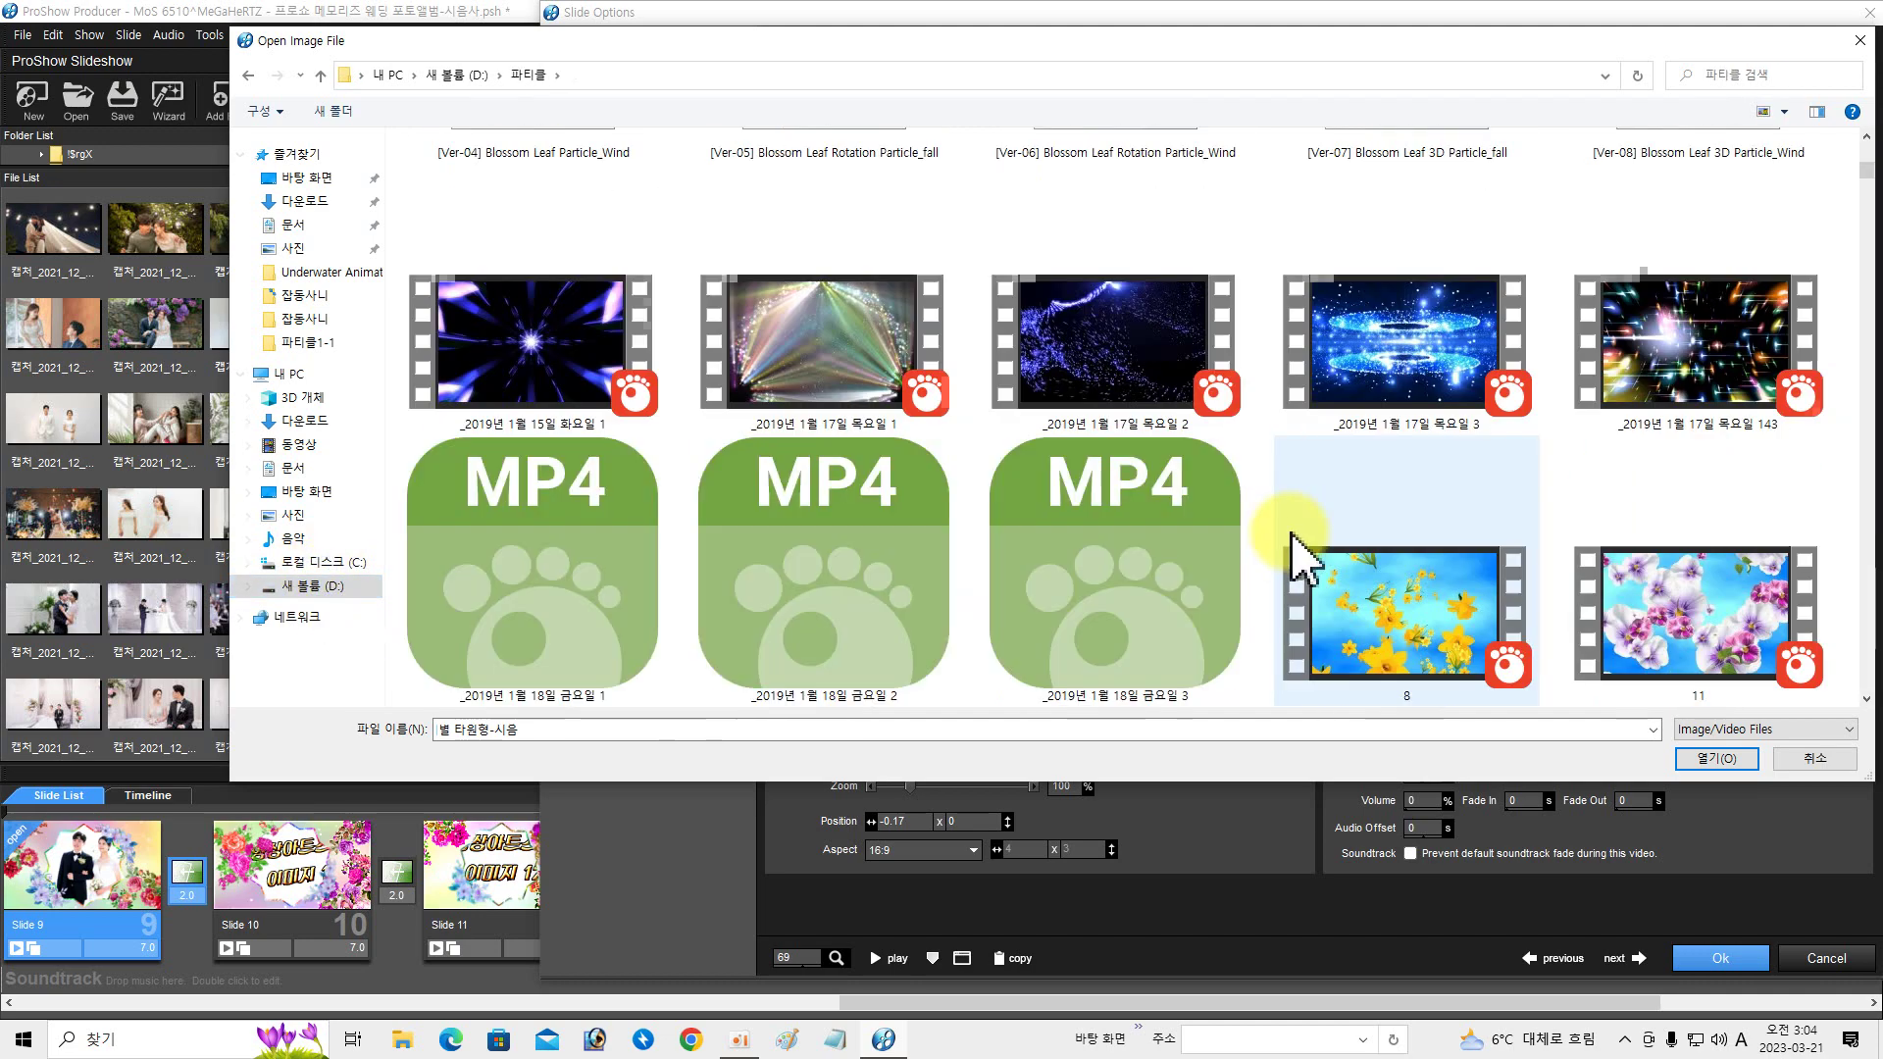
{"action": "scroll", "coordinate": [1291, 537], "scroll_direction": "down", "scroll_amount": 15}
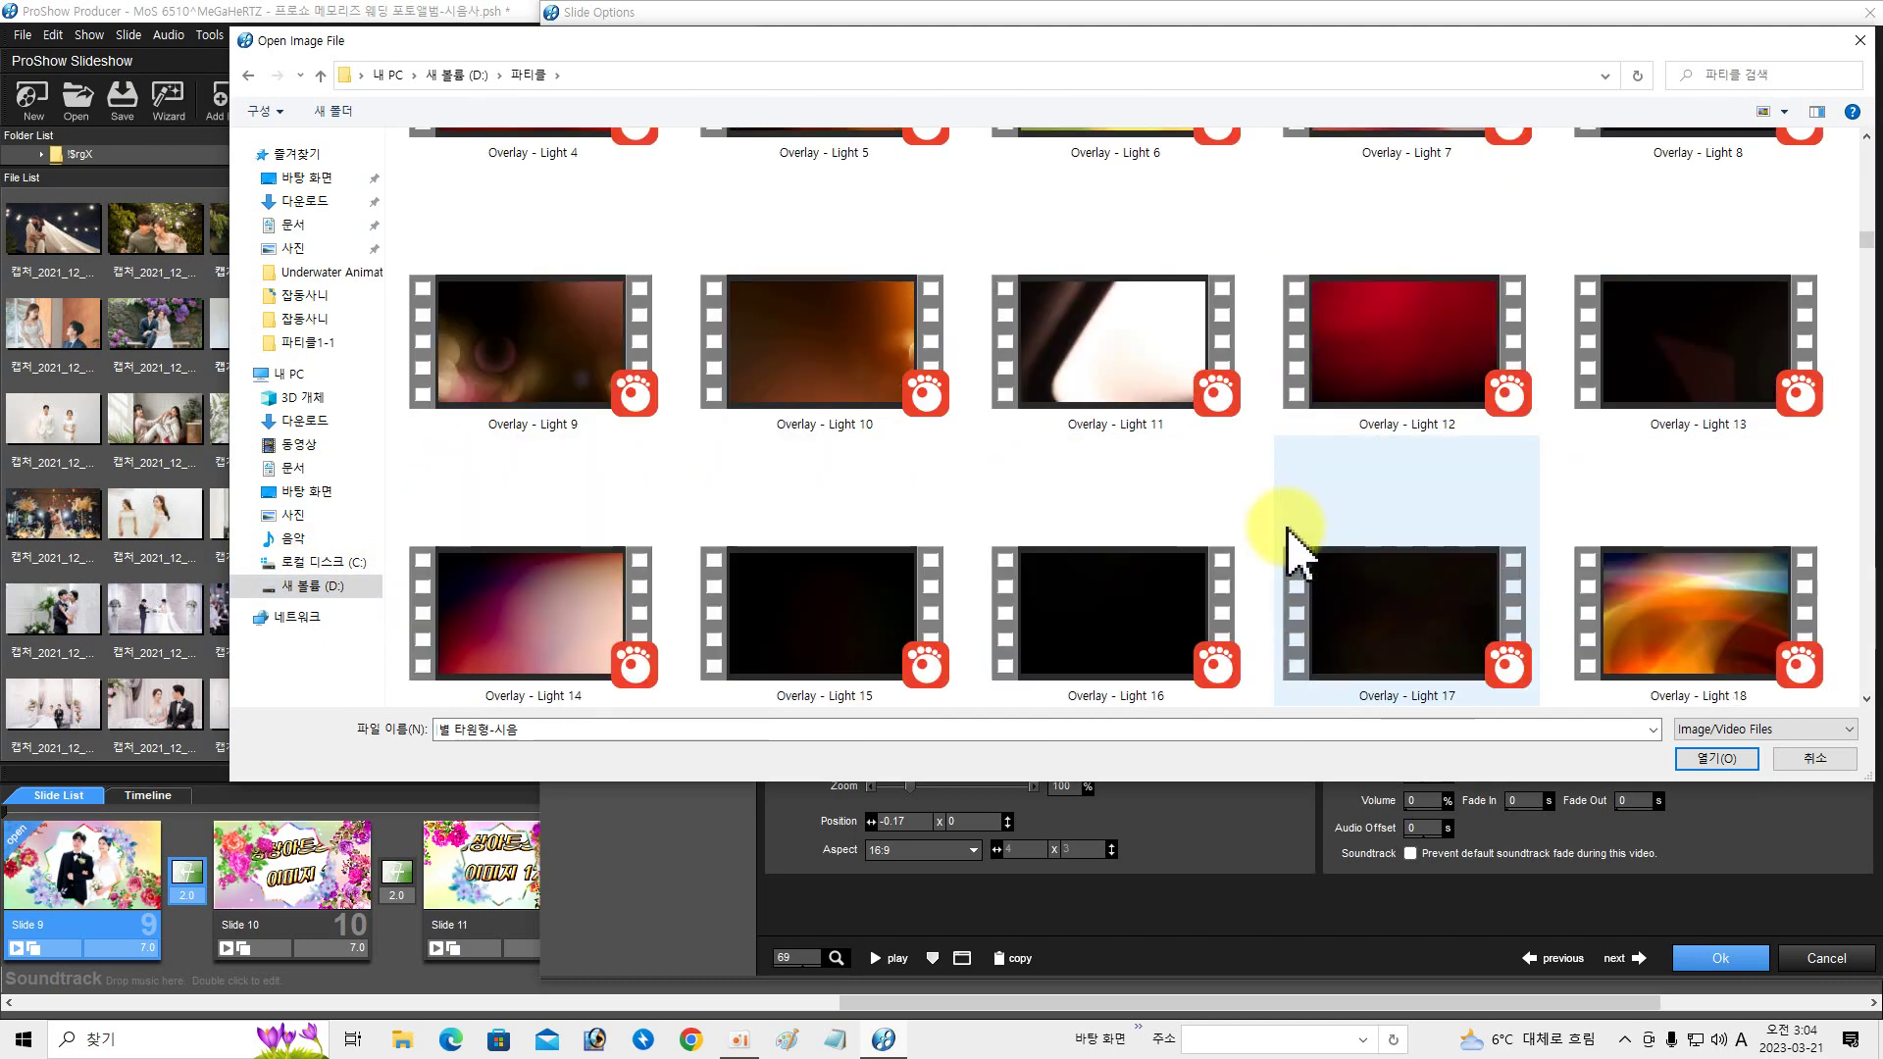
{"action": "scroll", "coordinate": [1291, 550], "scroll_direction": "down", "scroll_amount": 3}
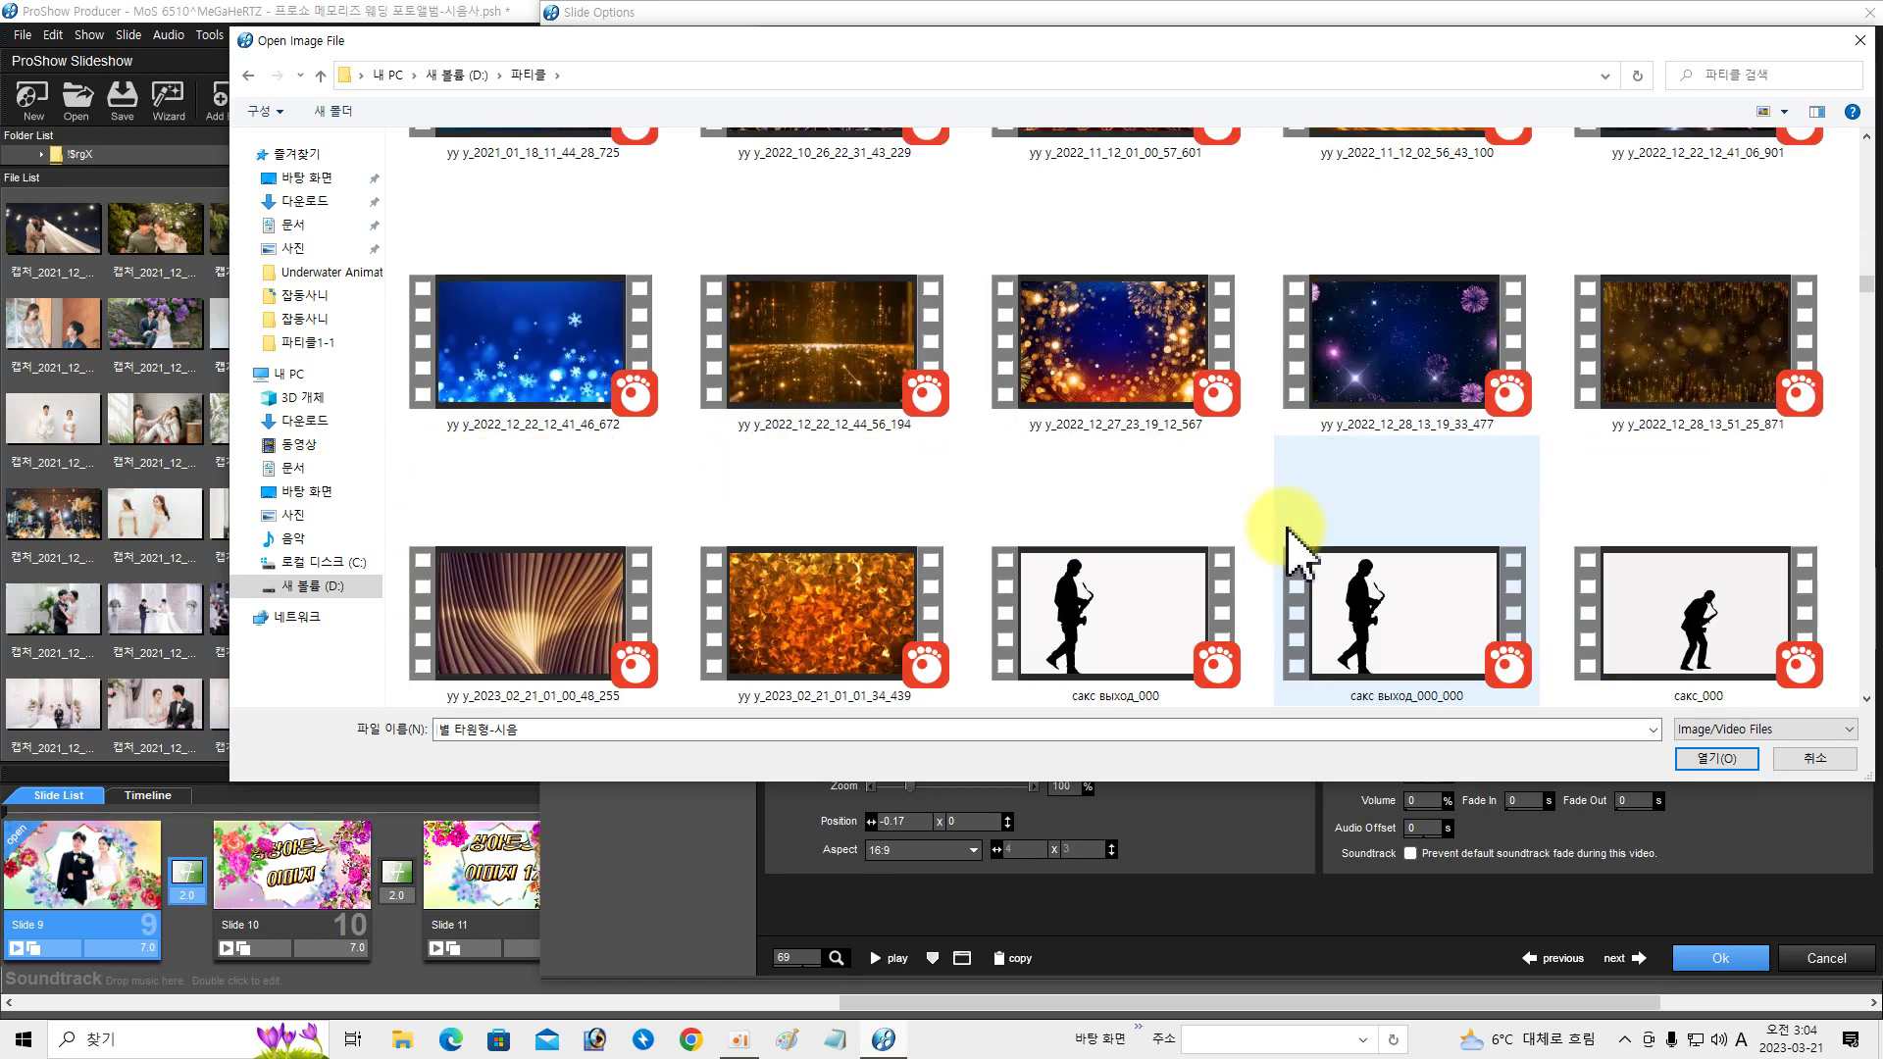
{"action": "scroll", "coordinate": [1289, 530], "scroll_direction": "up", "scroll_amount": 3}
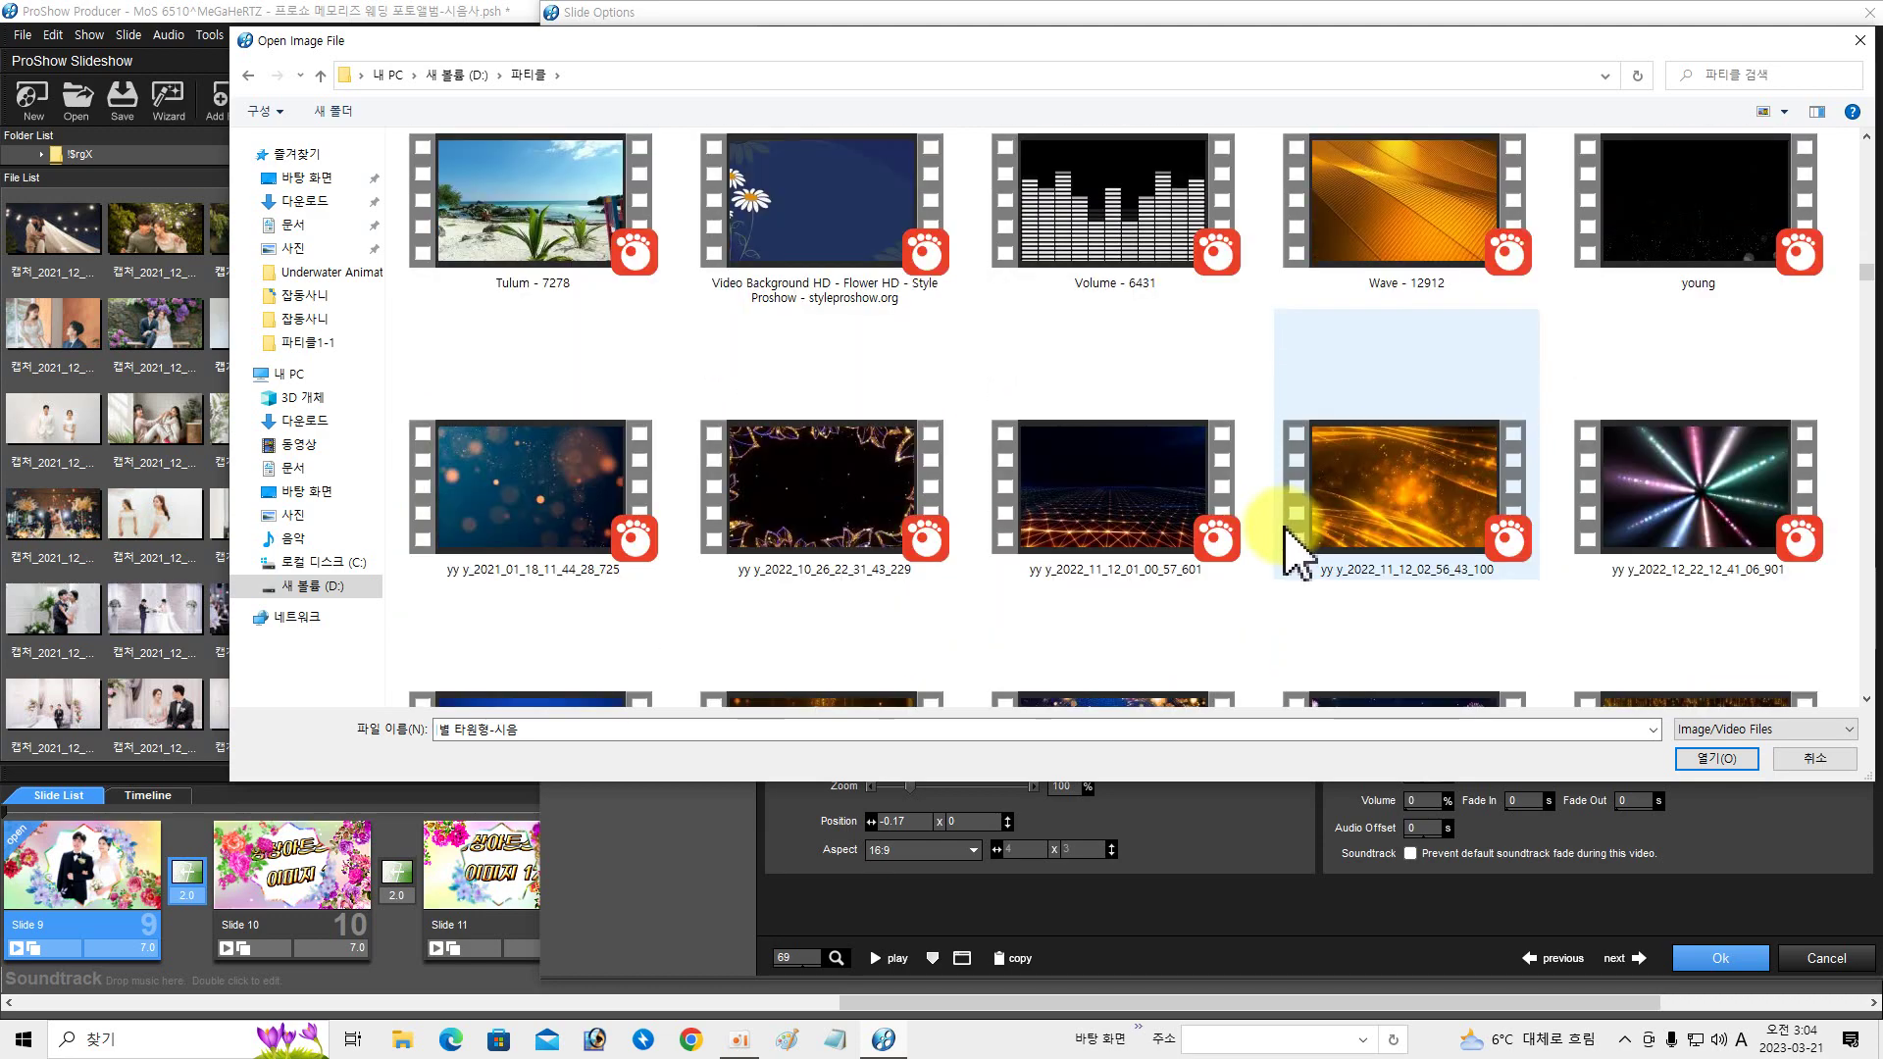
{"action": "scroll", "coordinate": [1287, 530], "scroll_direction": "down", "scroll_amount": 6}
{"action": "scroll", "coordinate": [1283, 529], "scroll_direction": "down", "scroll_amount": 3}
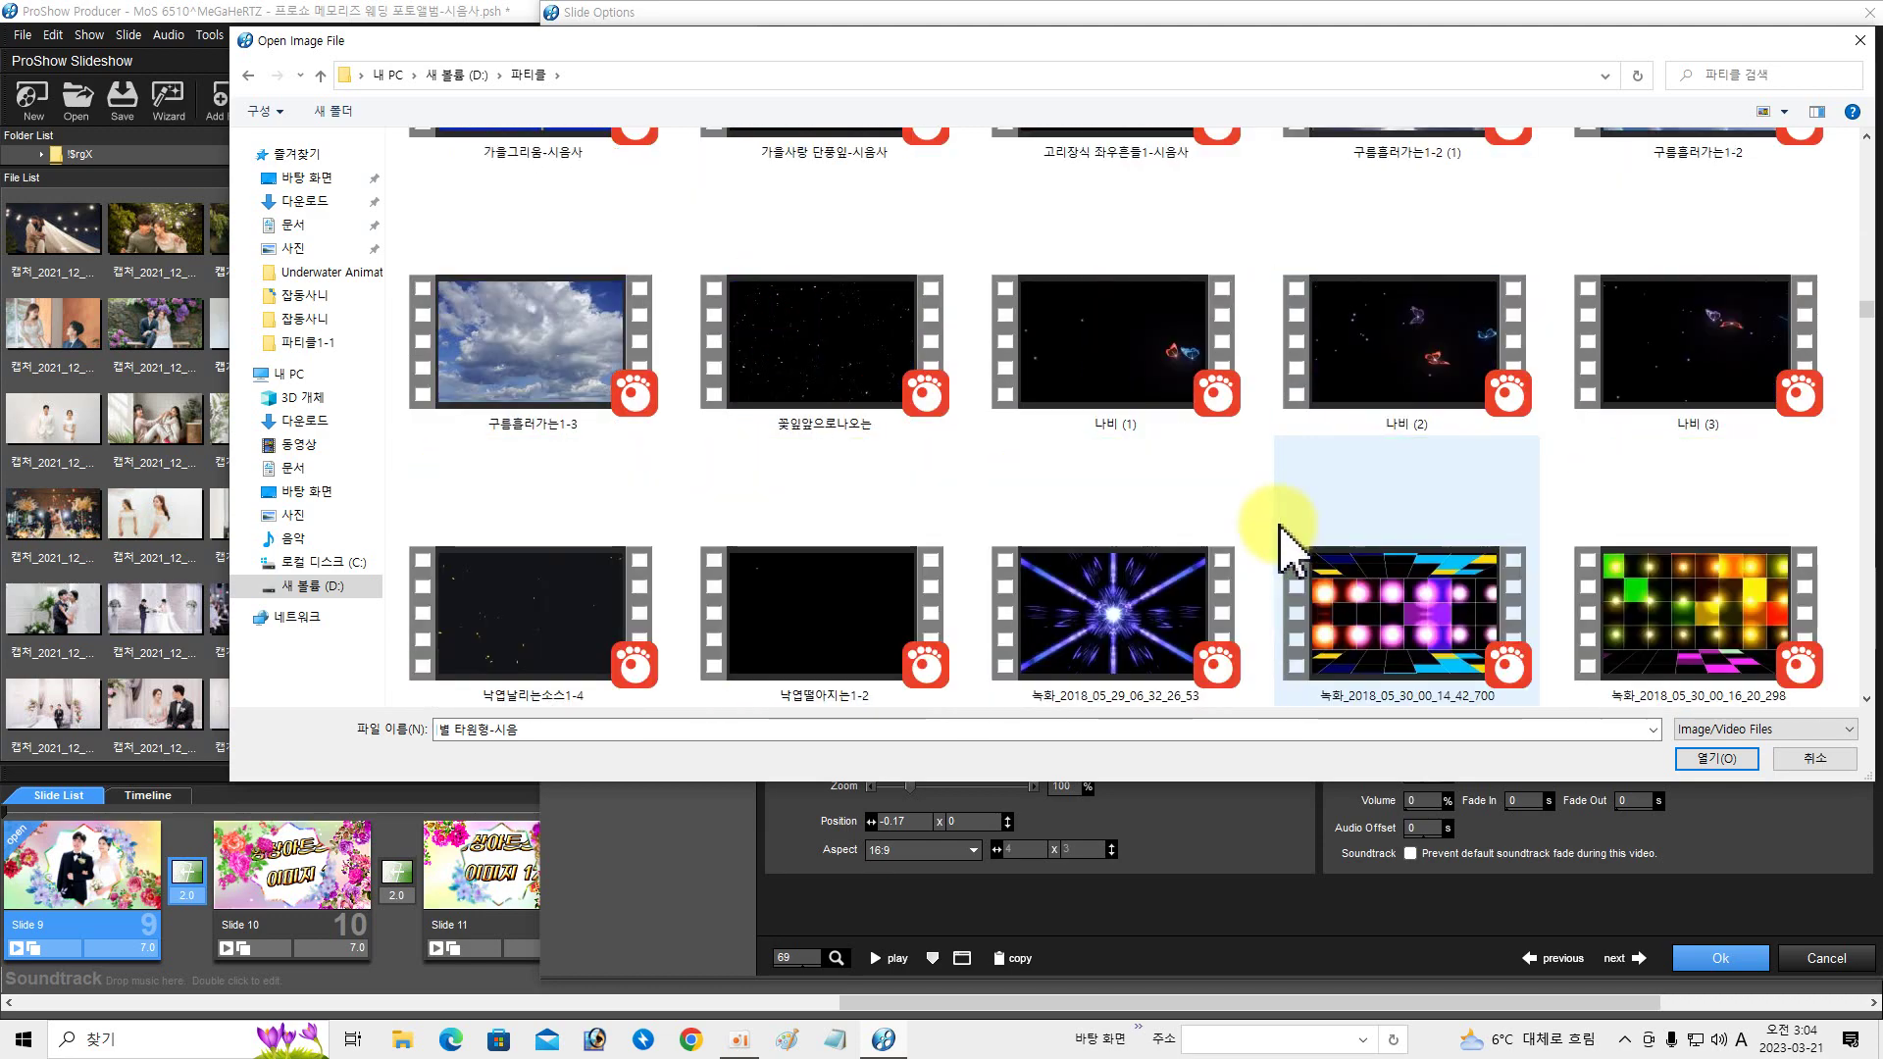
{"action": "scroll", "coordinate": [1281, 546], "scroll_direction": "down", "scroll_amount": 2}
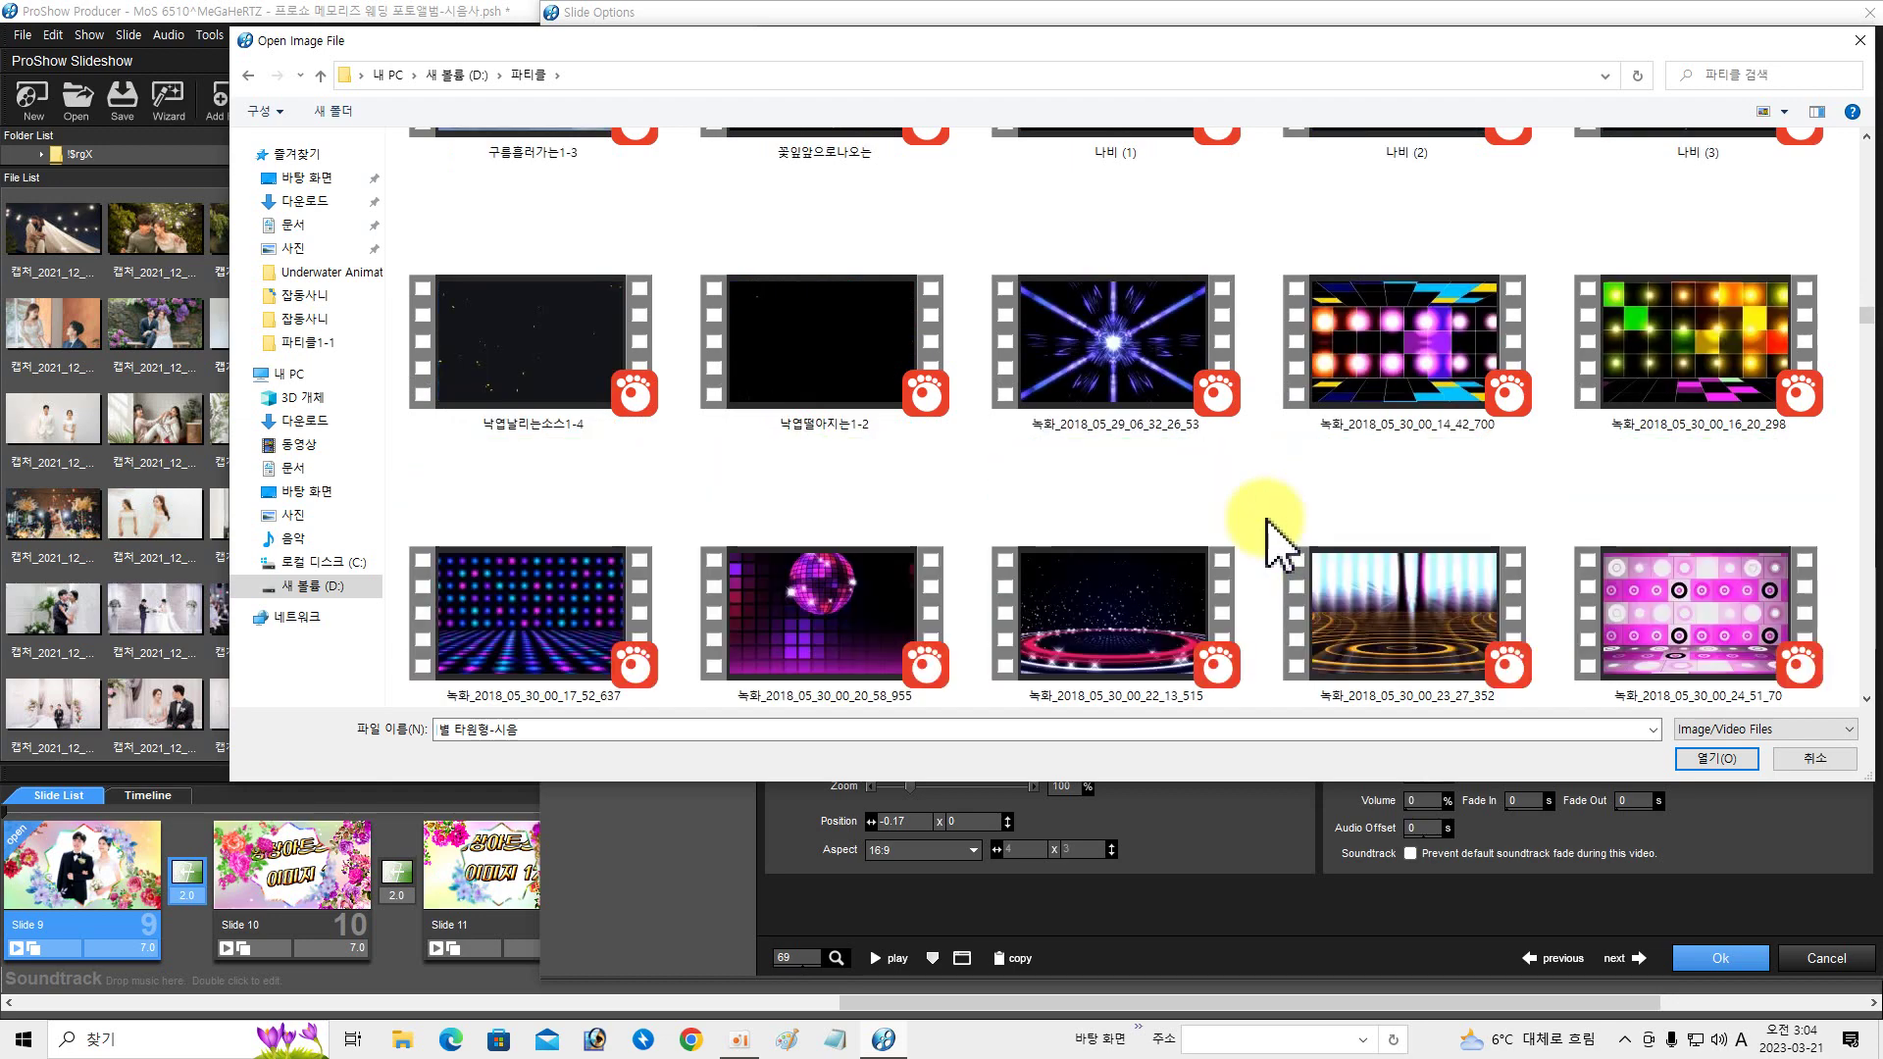
{"action": "scroll", "coordinate": [1281, 545], "scroll_direction": "down", "scroll_amount": 6}
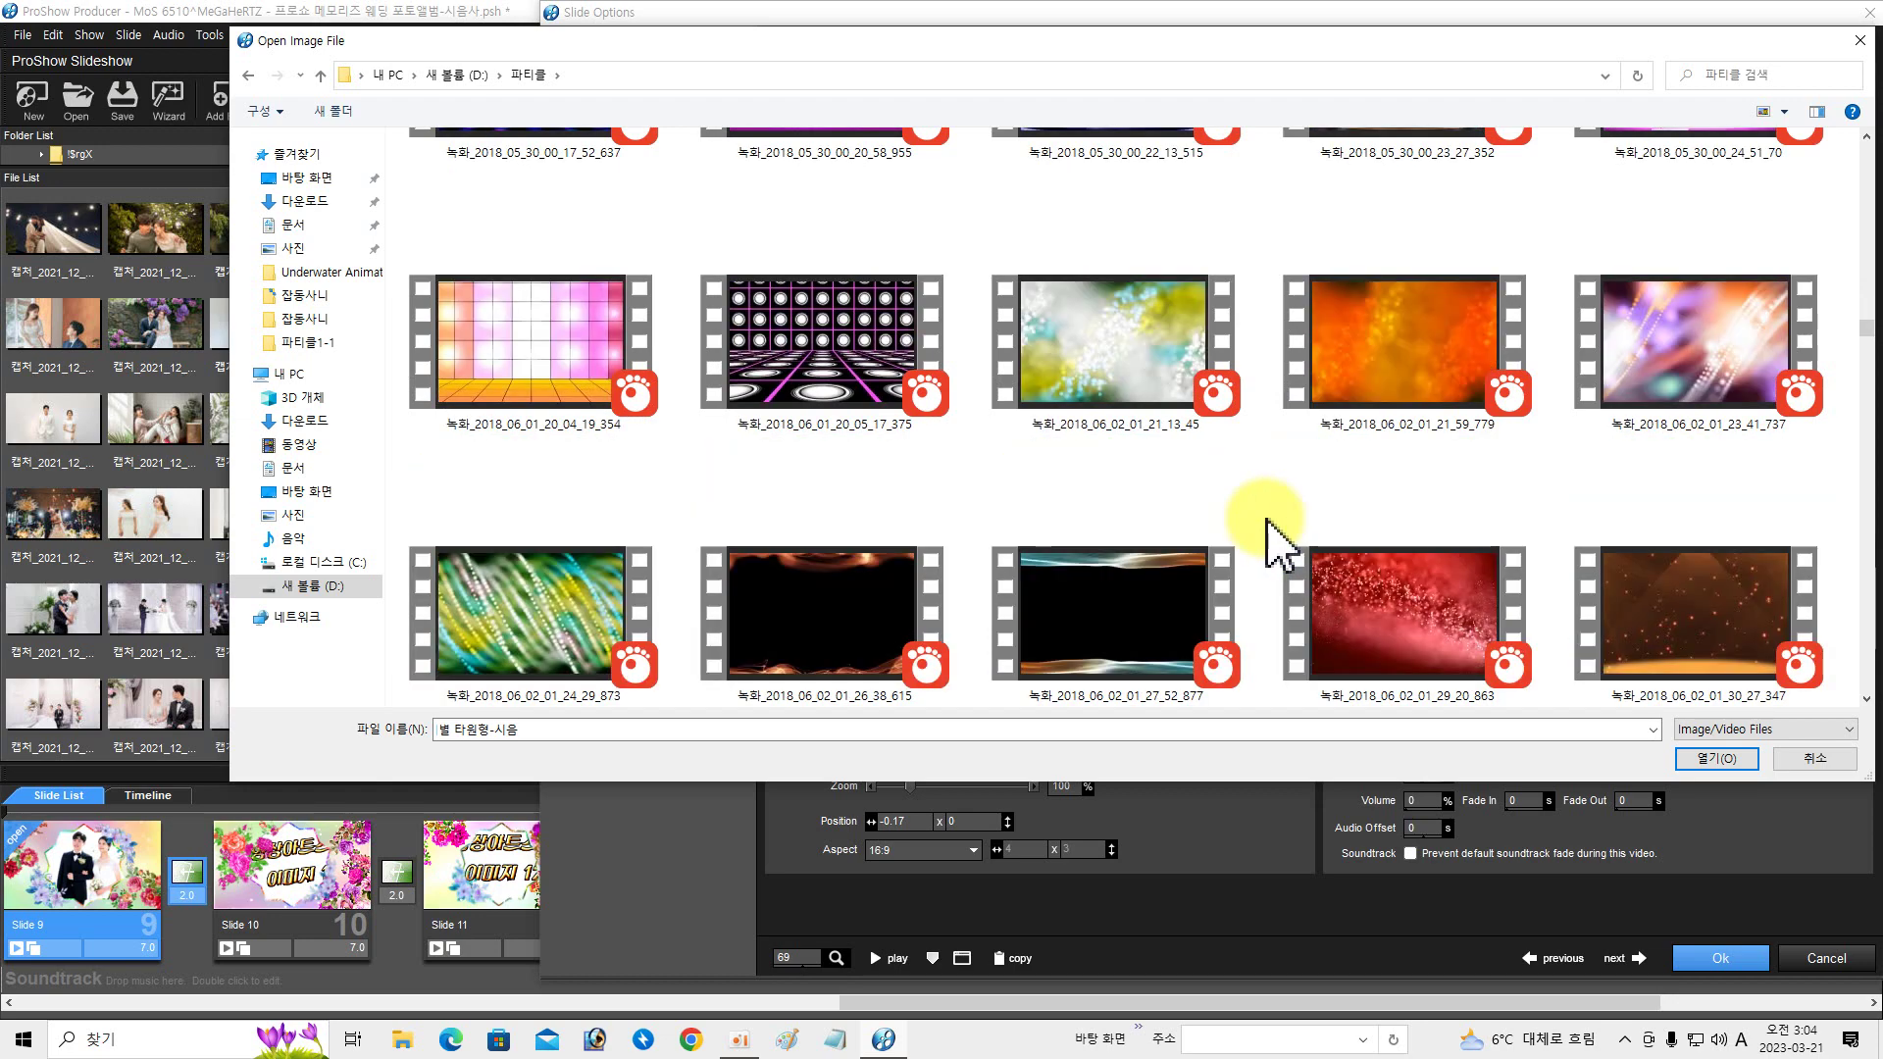
{"action": "scroll", "coordinate": [1281, 545], "scroll_direction": "down", "scroll_amount": 2}
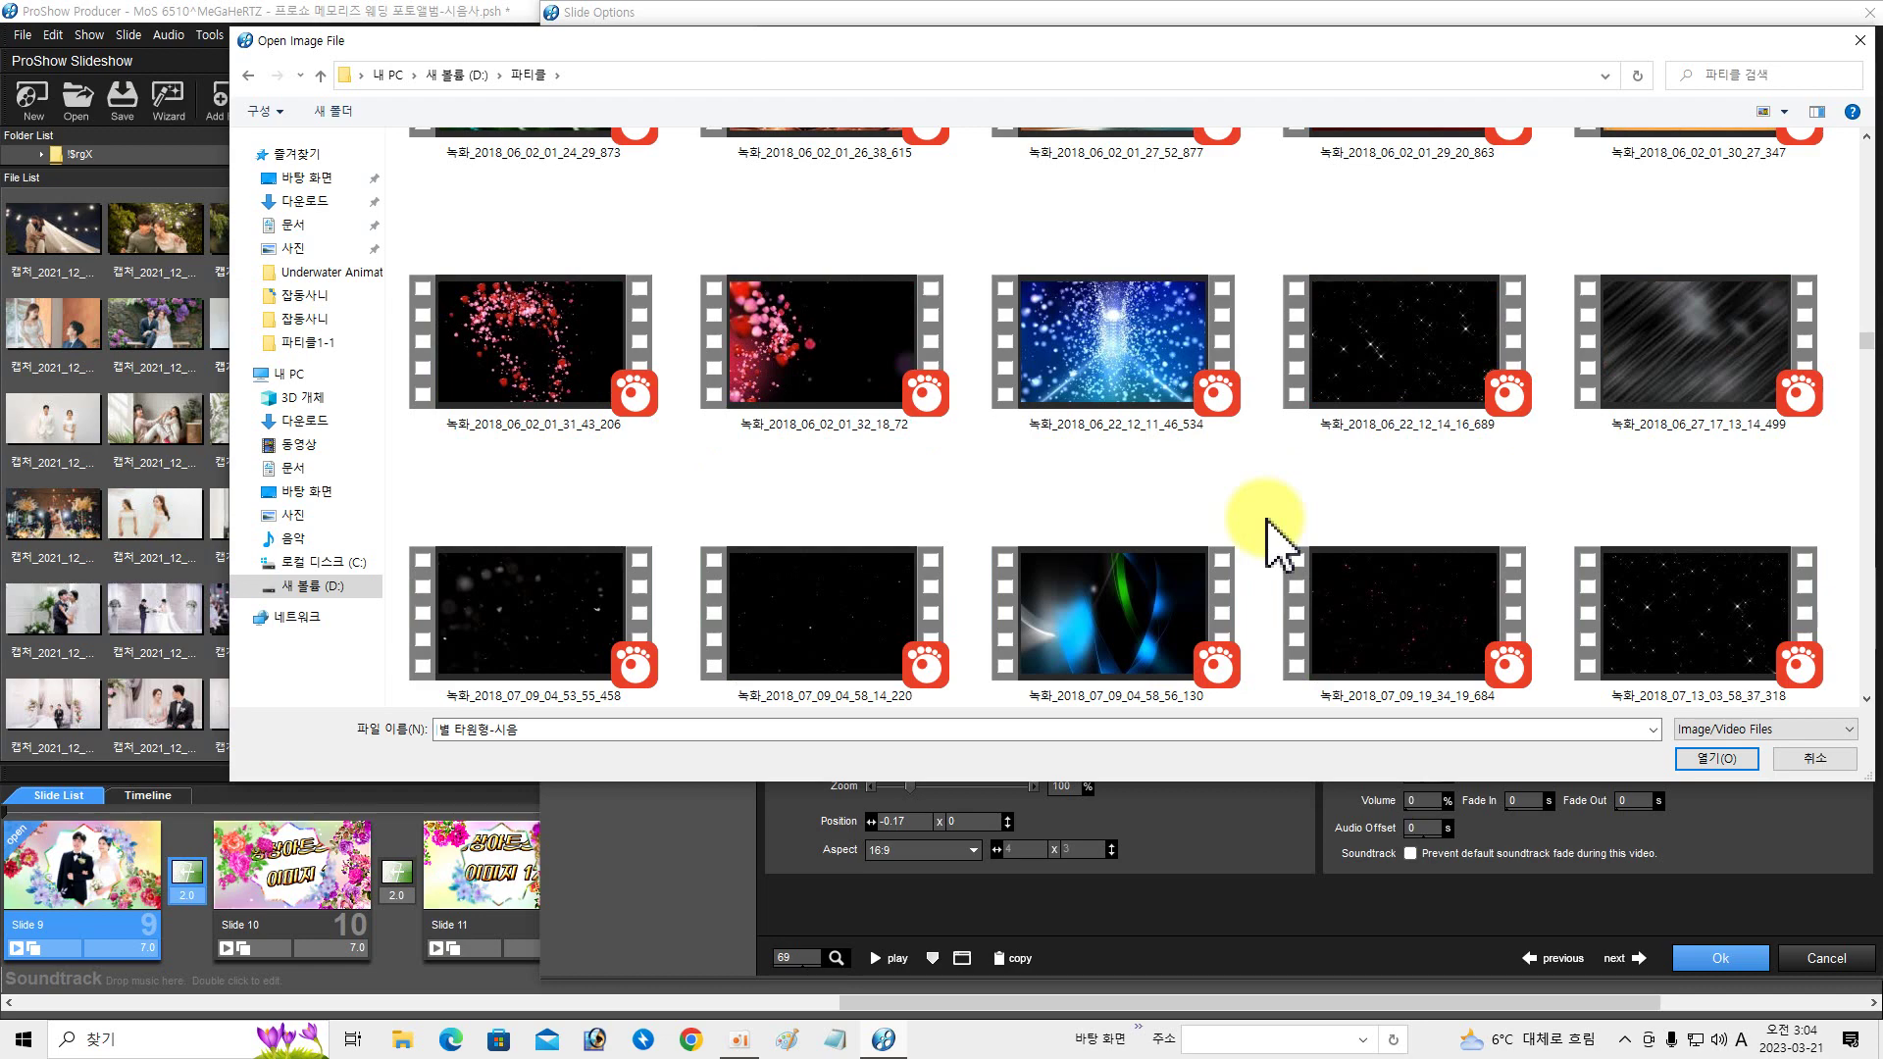
{"action": "scroll", "coordinate": [1281, 545], "scroll_direction": "down", "scroll_amount": 2}
{"action": "scroll", "coordinate": [1281, 546], "scroll_direction": "down", "scroll_amount": 6}
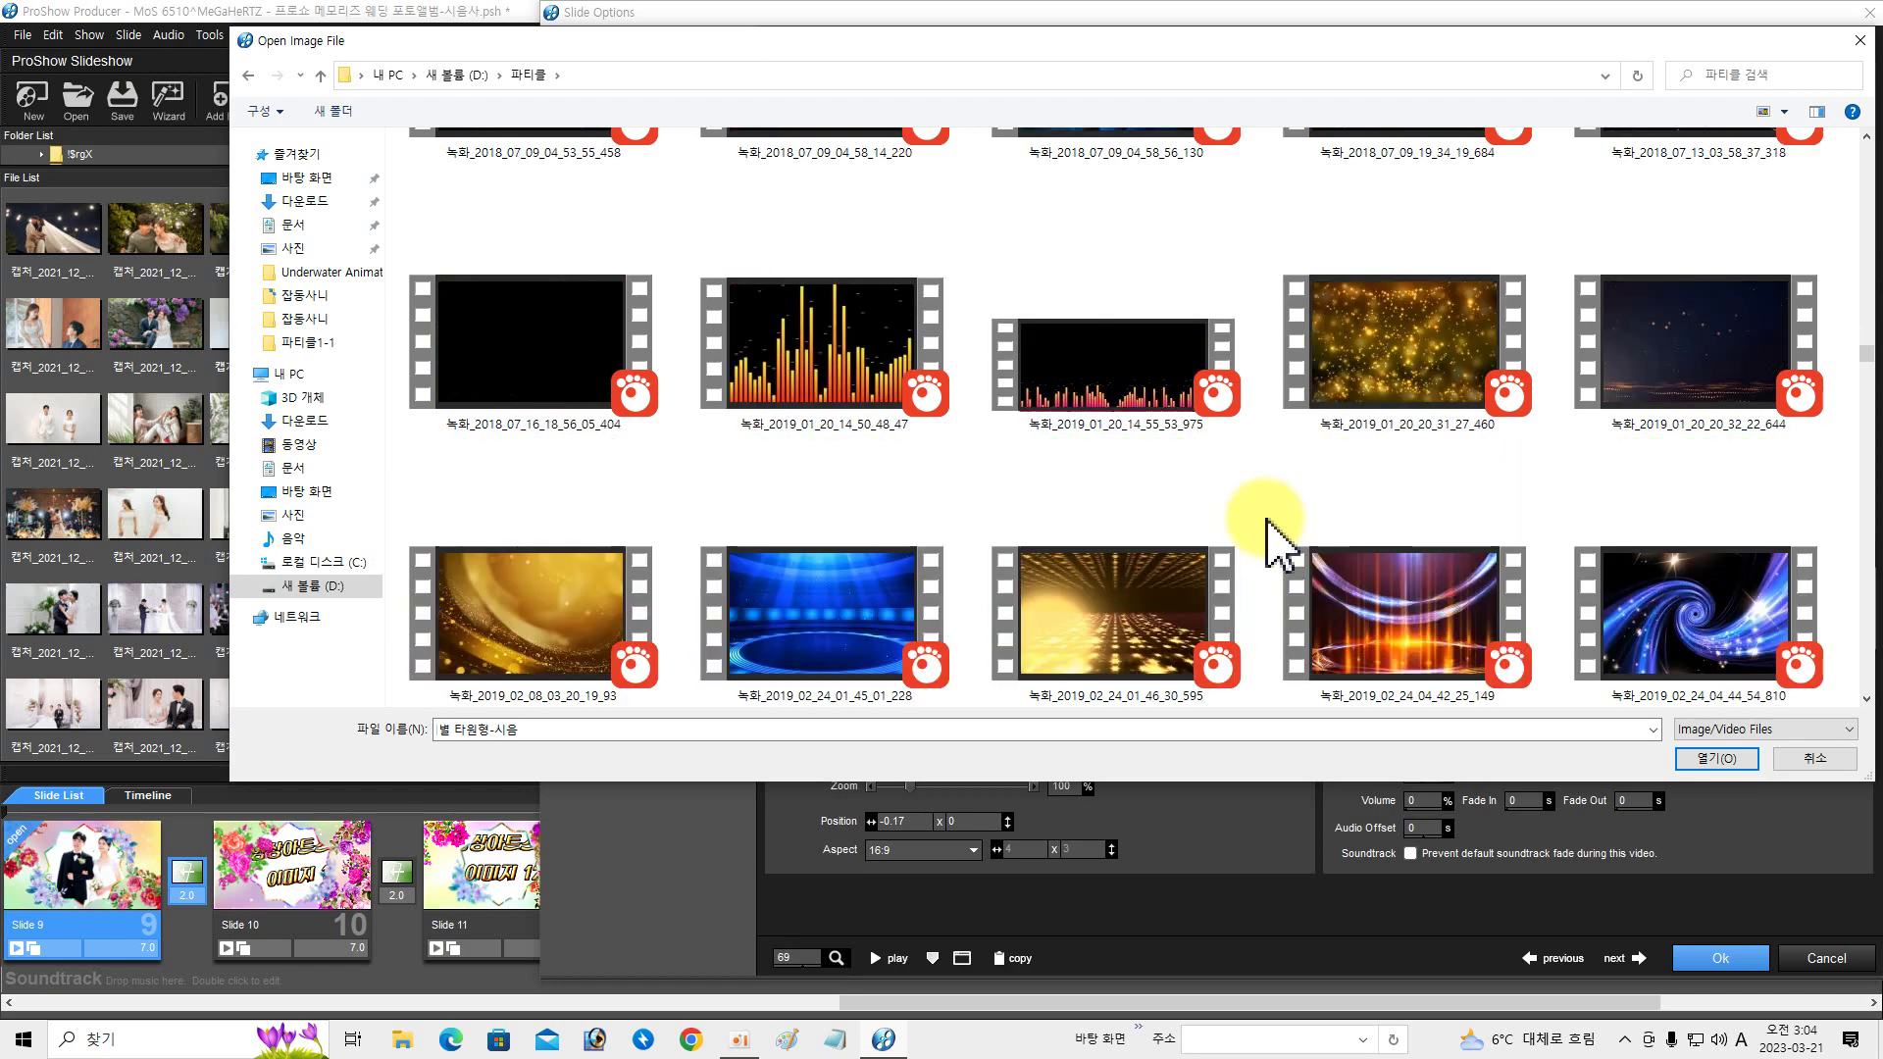
{"action": "scroll", "coordinate": [1280, 545], "scroll_direction": "down", "scroll_amount": 8}
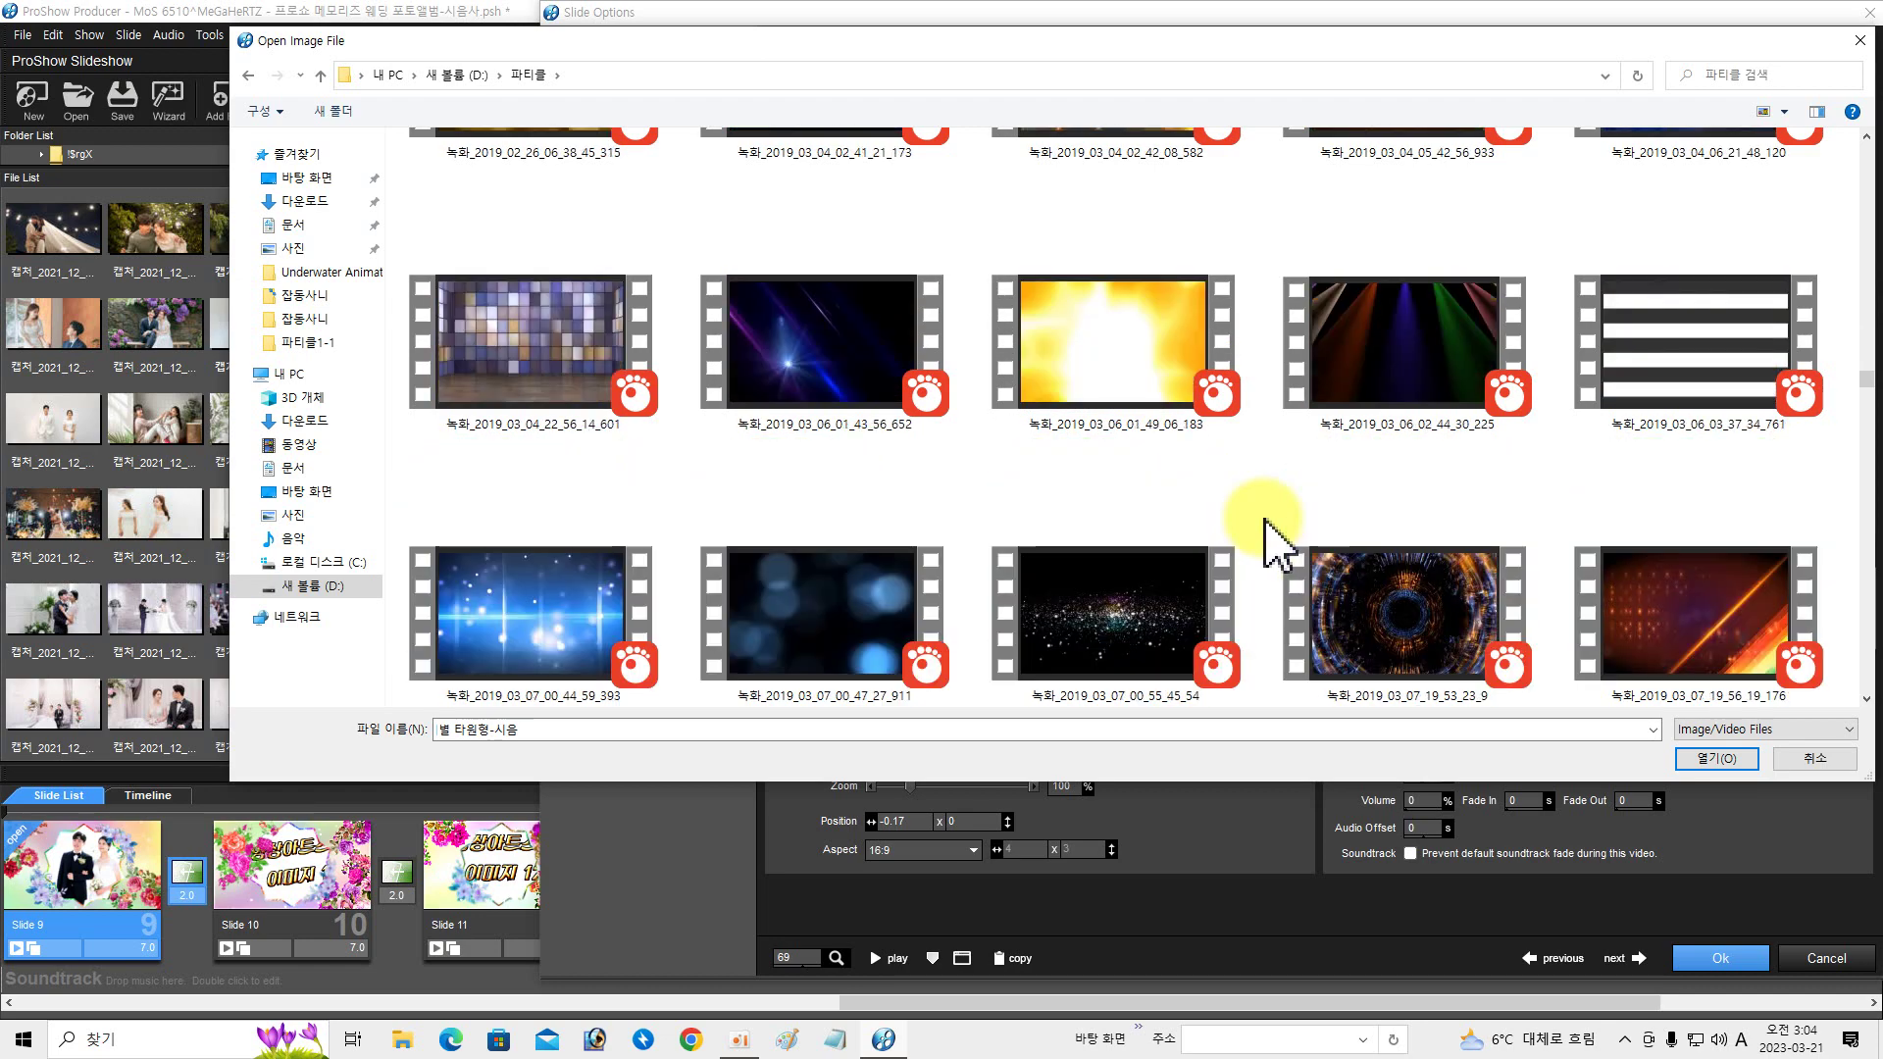
{"action": "scroll", "coordinate": [1280, 545], "scroll_direction": "down", "scroll_amount": 10}
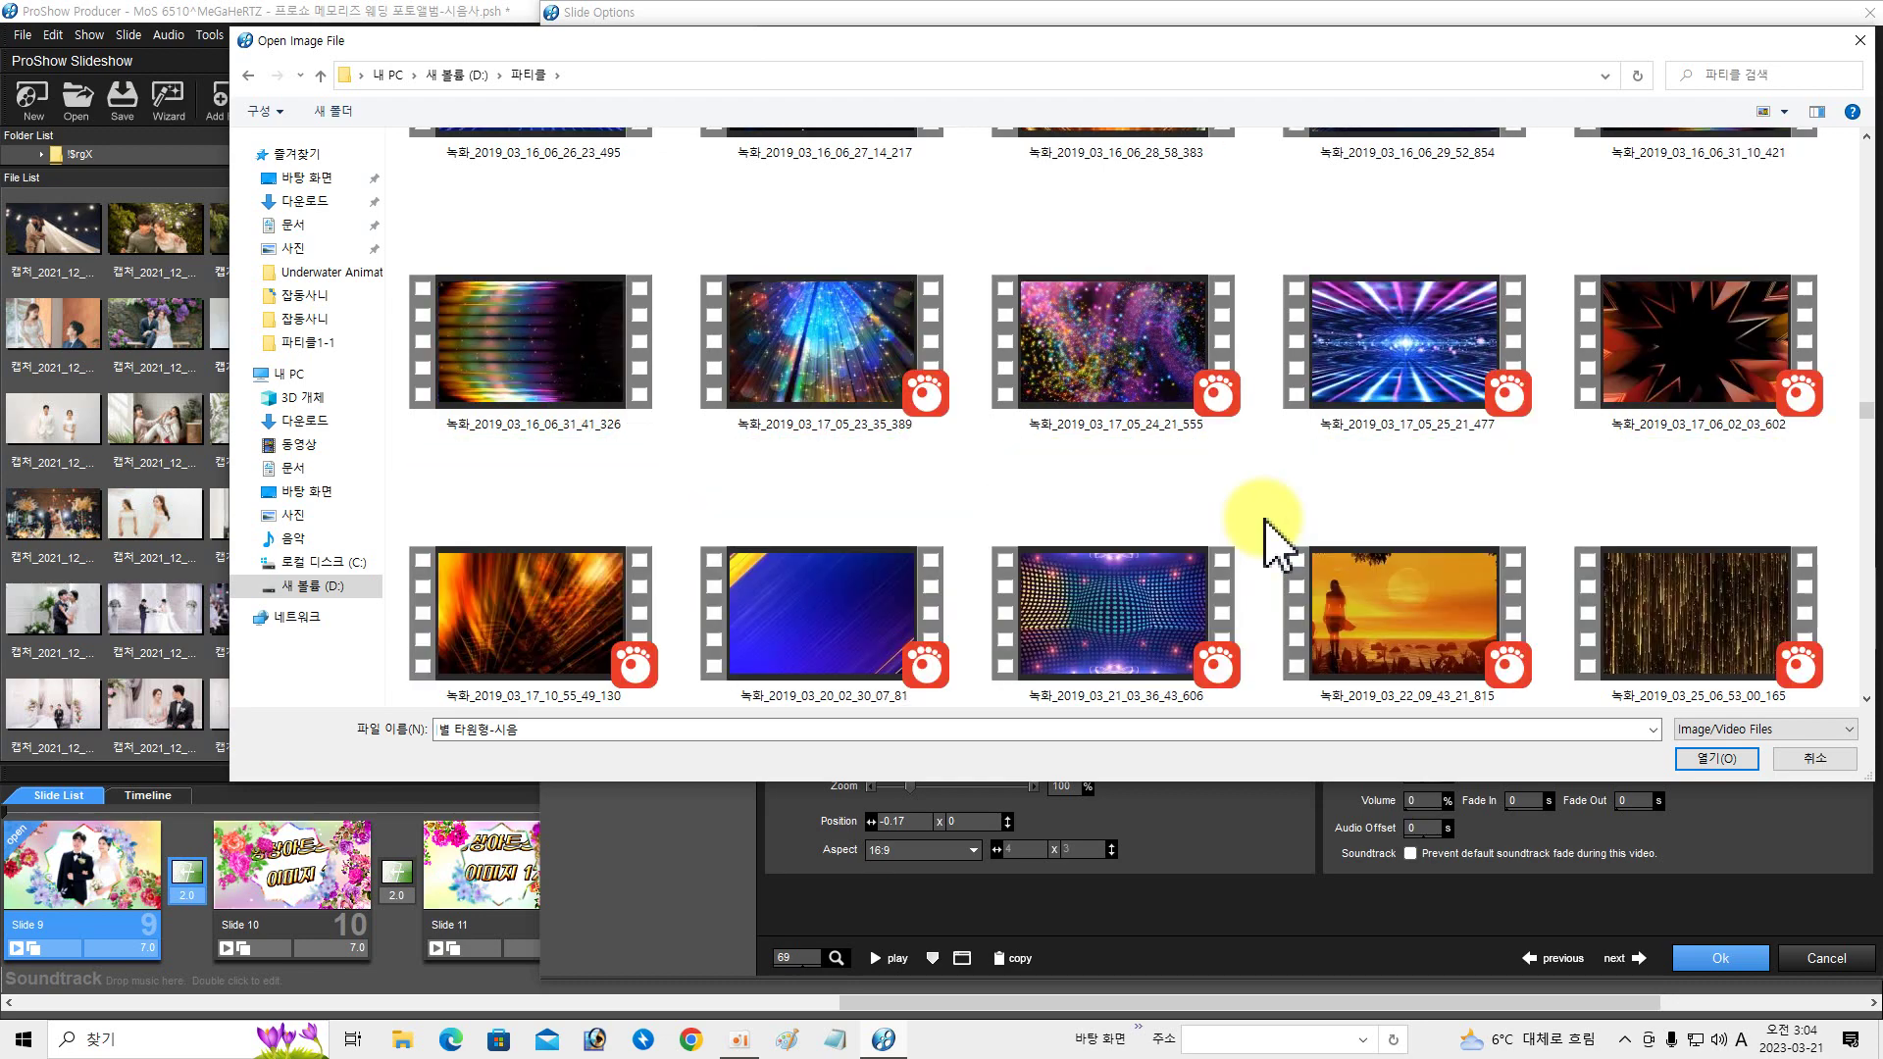
{"action": "scroll", "coordinate": [1280, 545], "scroll_direction": "down", "scroll_amount": 10}
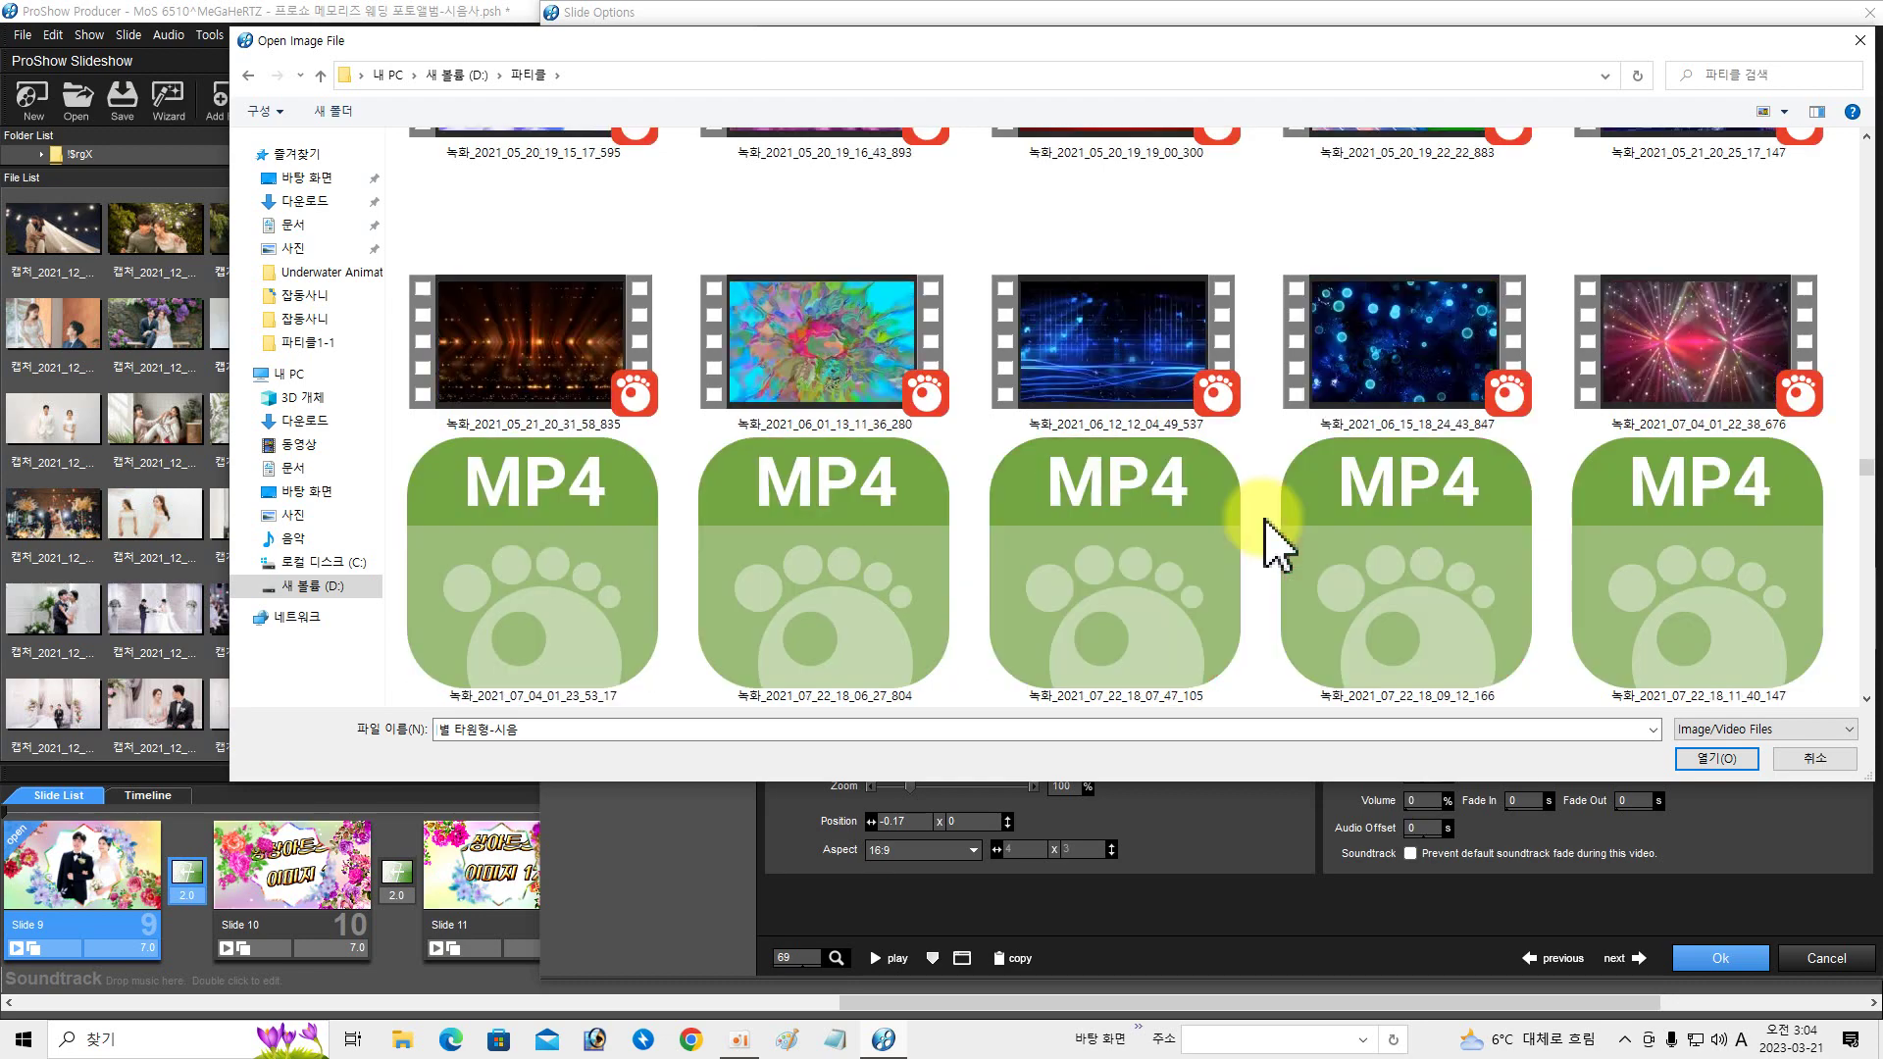
{"action": "scroll", "coordinate": [1280, 545], "scroll_direction": "down", "scroll_amount": 3}
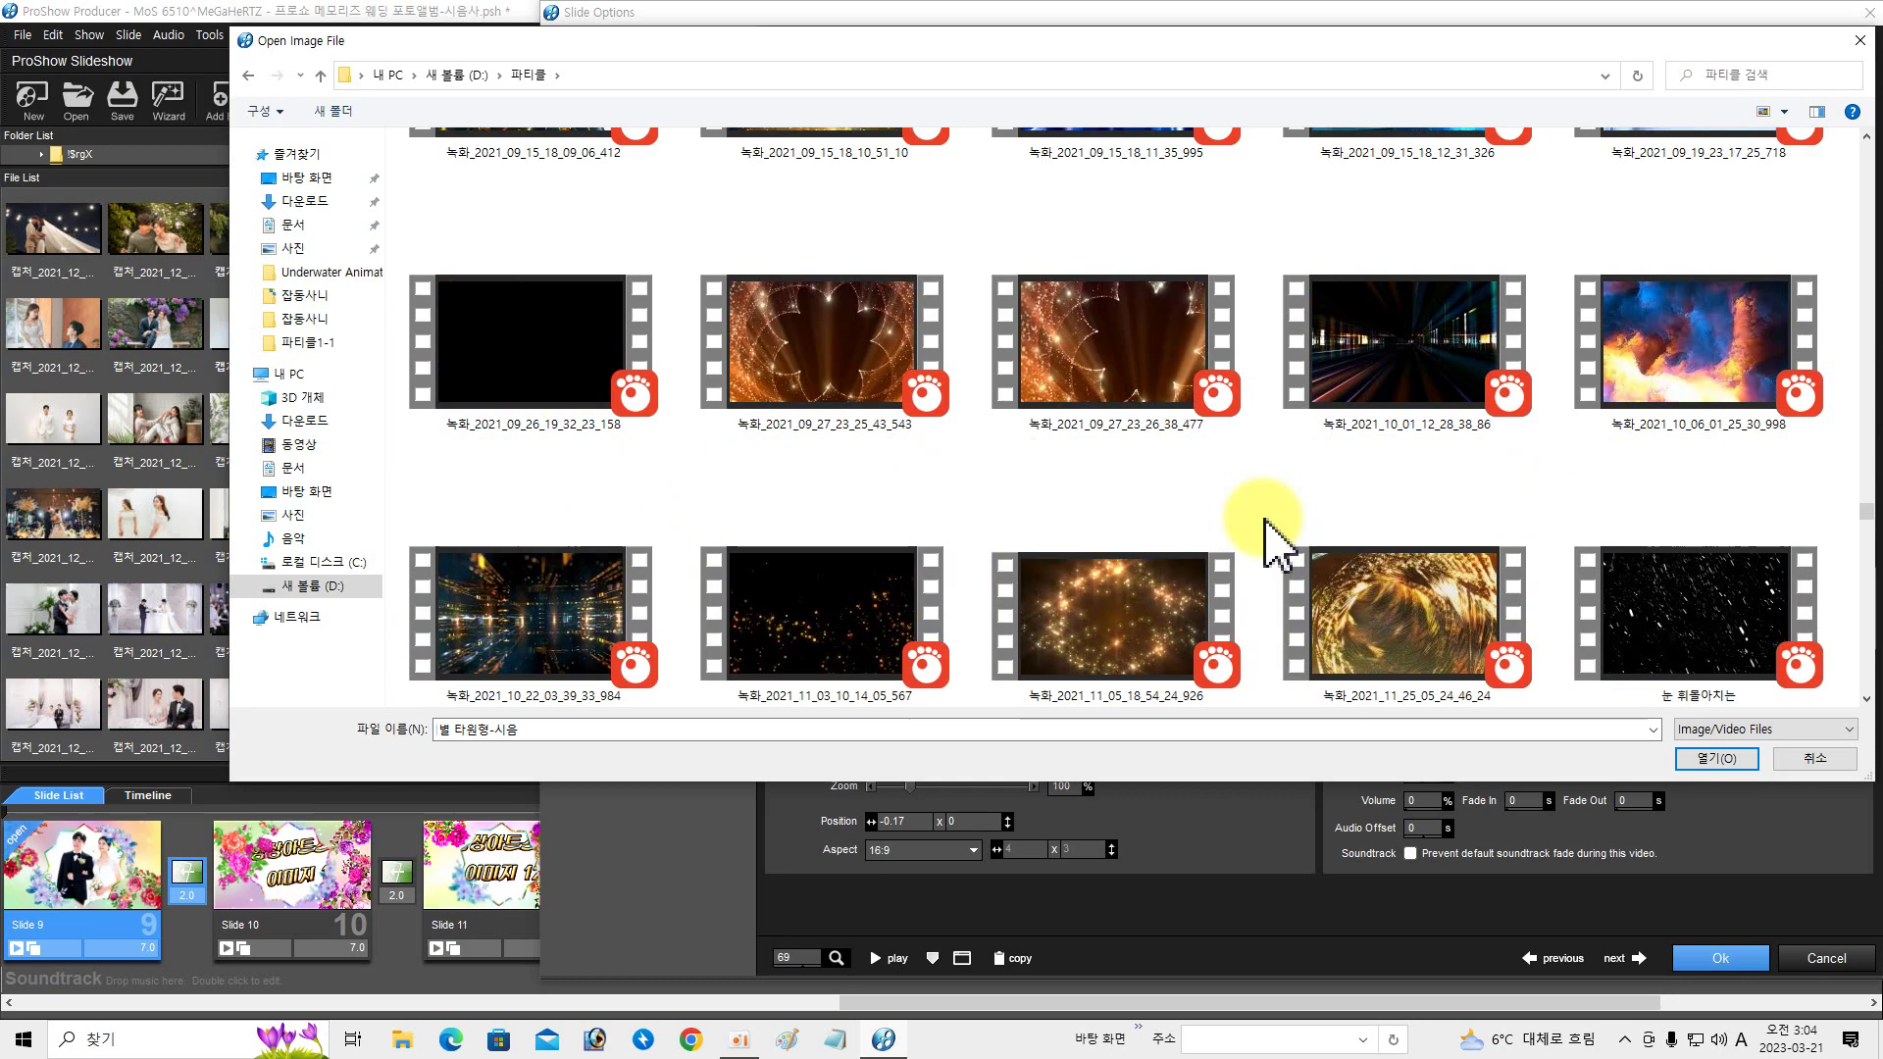
{"action": "scroll", "coordinate": [1280, 546], "scroll_direction": "down", "scroll_amount": 2}
{"action": "scroll", "coordinate": [1265, 529], "scroll_direction": "down", "scroll_amount": 10}
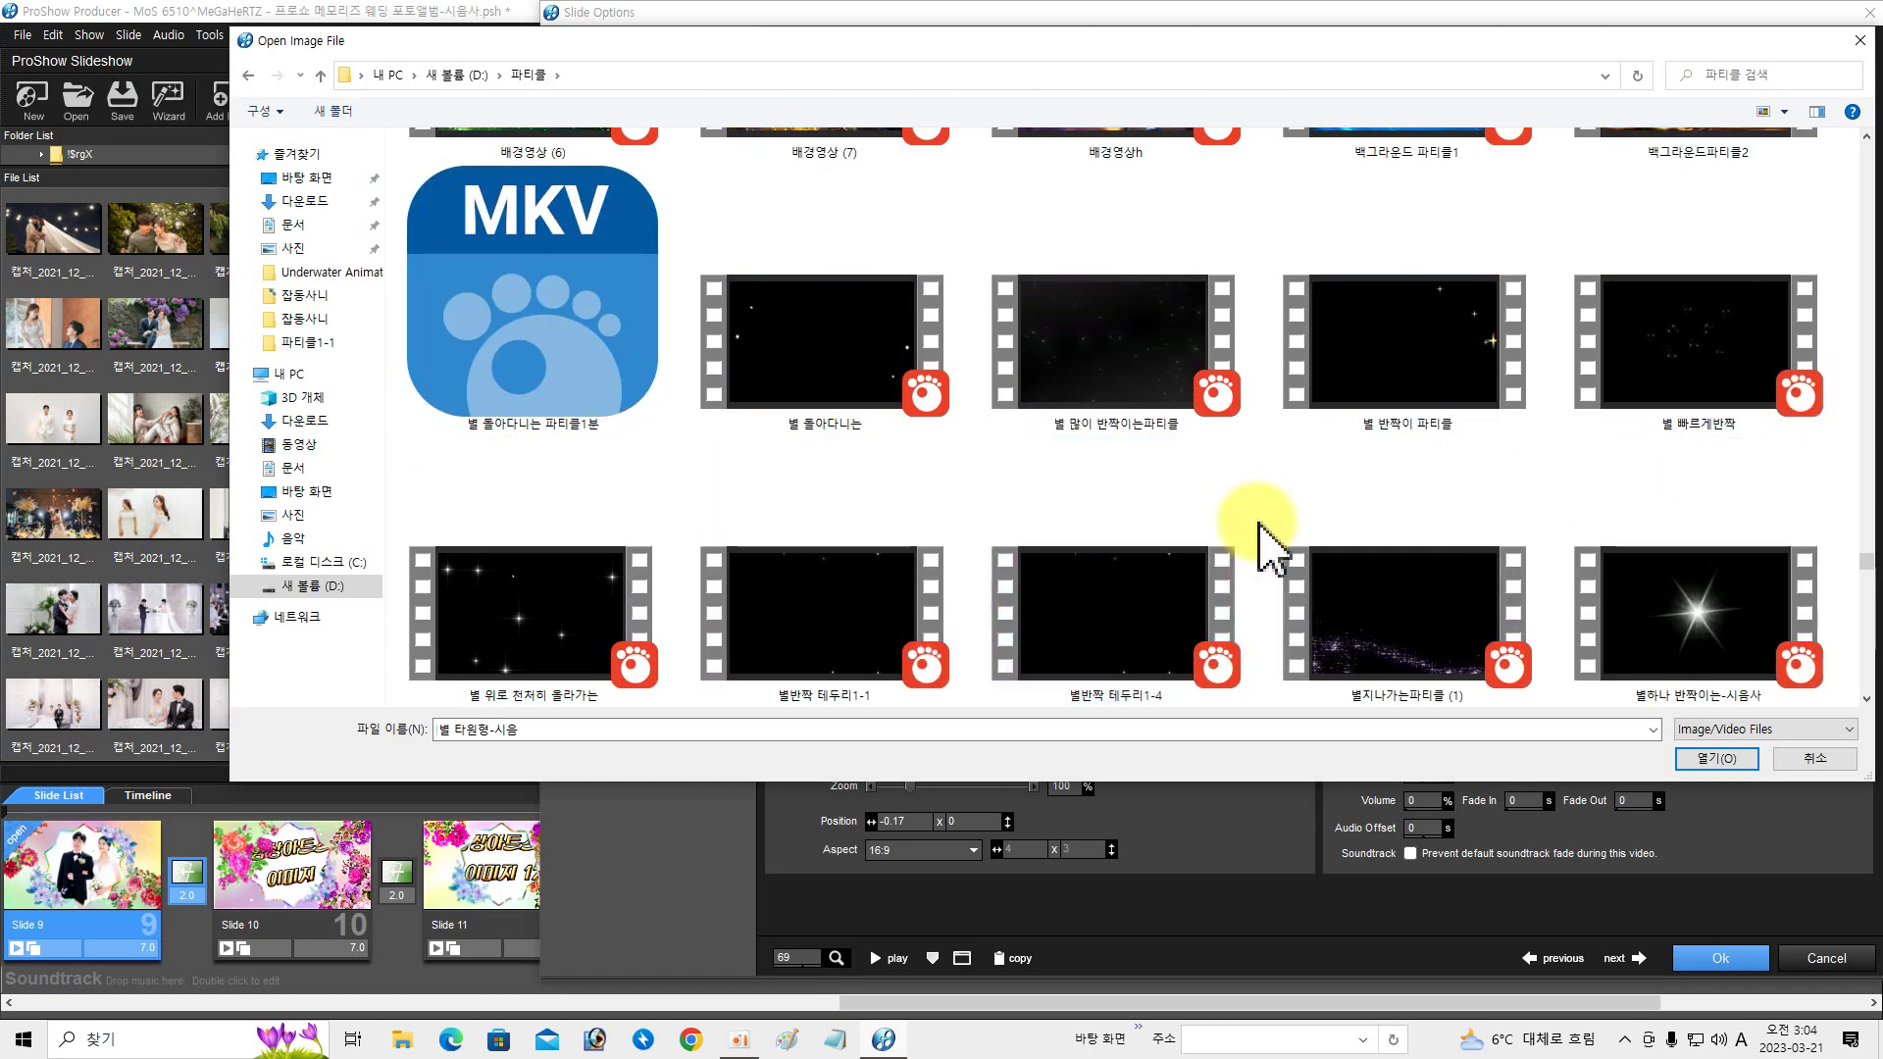
{"action": "scroll", "coordinate": [1272, 549], "scroll_direction": "down", "scroll_amount": 2}
{"action": "scroll", "coordinate": [1272, 549], "scroll_direction": "down", "scroll_amount": 4}
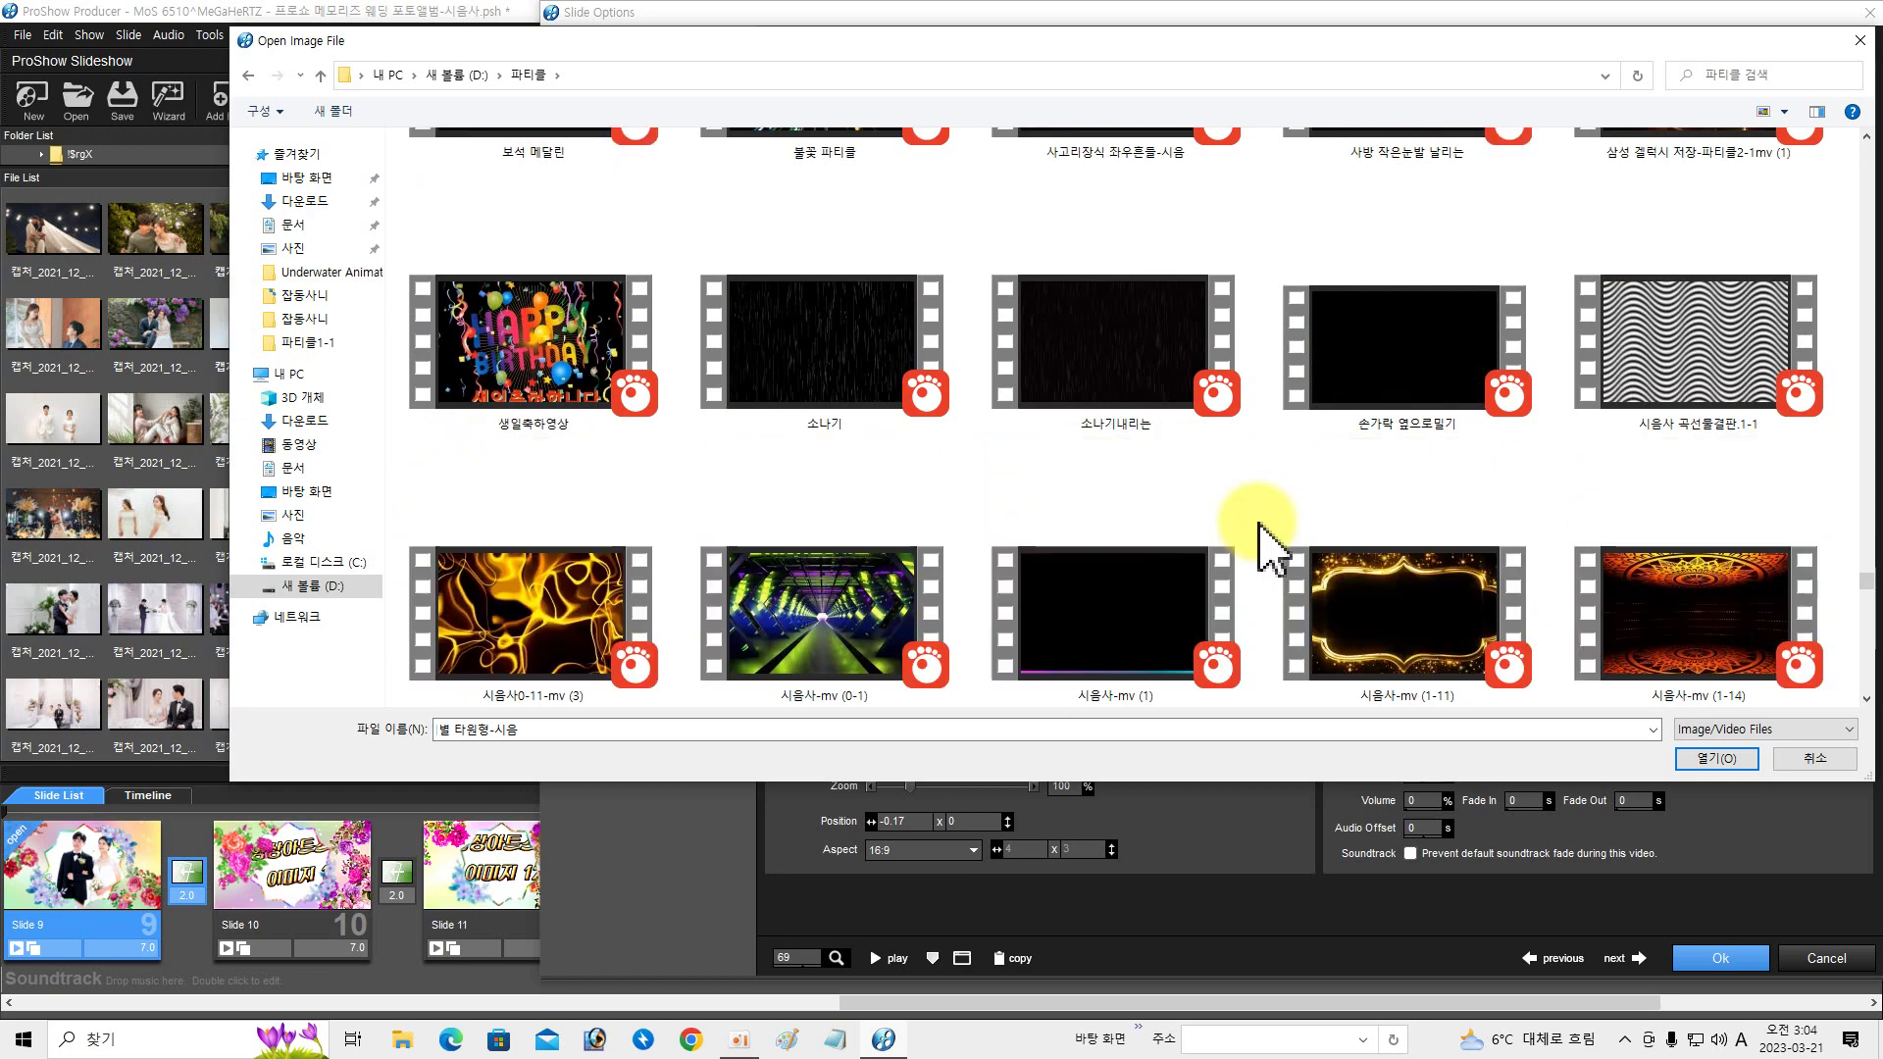
{"action": "scroll", "coordinate": [1272, 549], "scroll_direction": "down", "scroll_amount": 8}
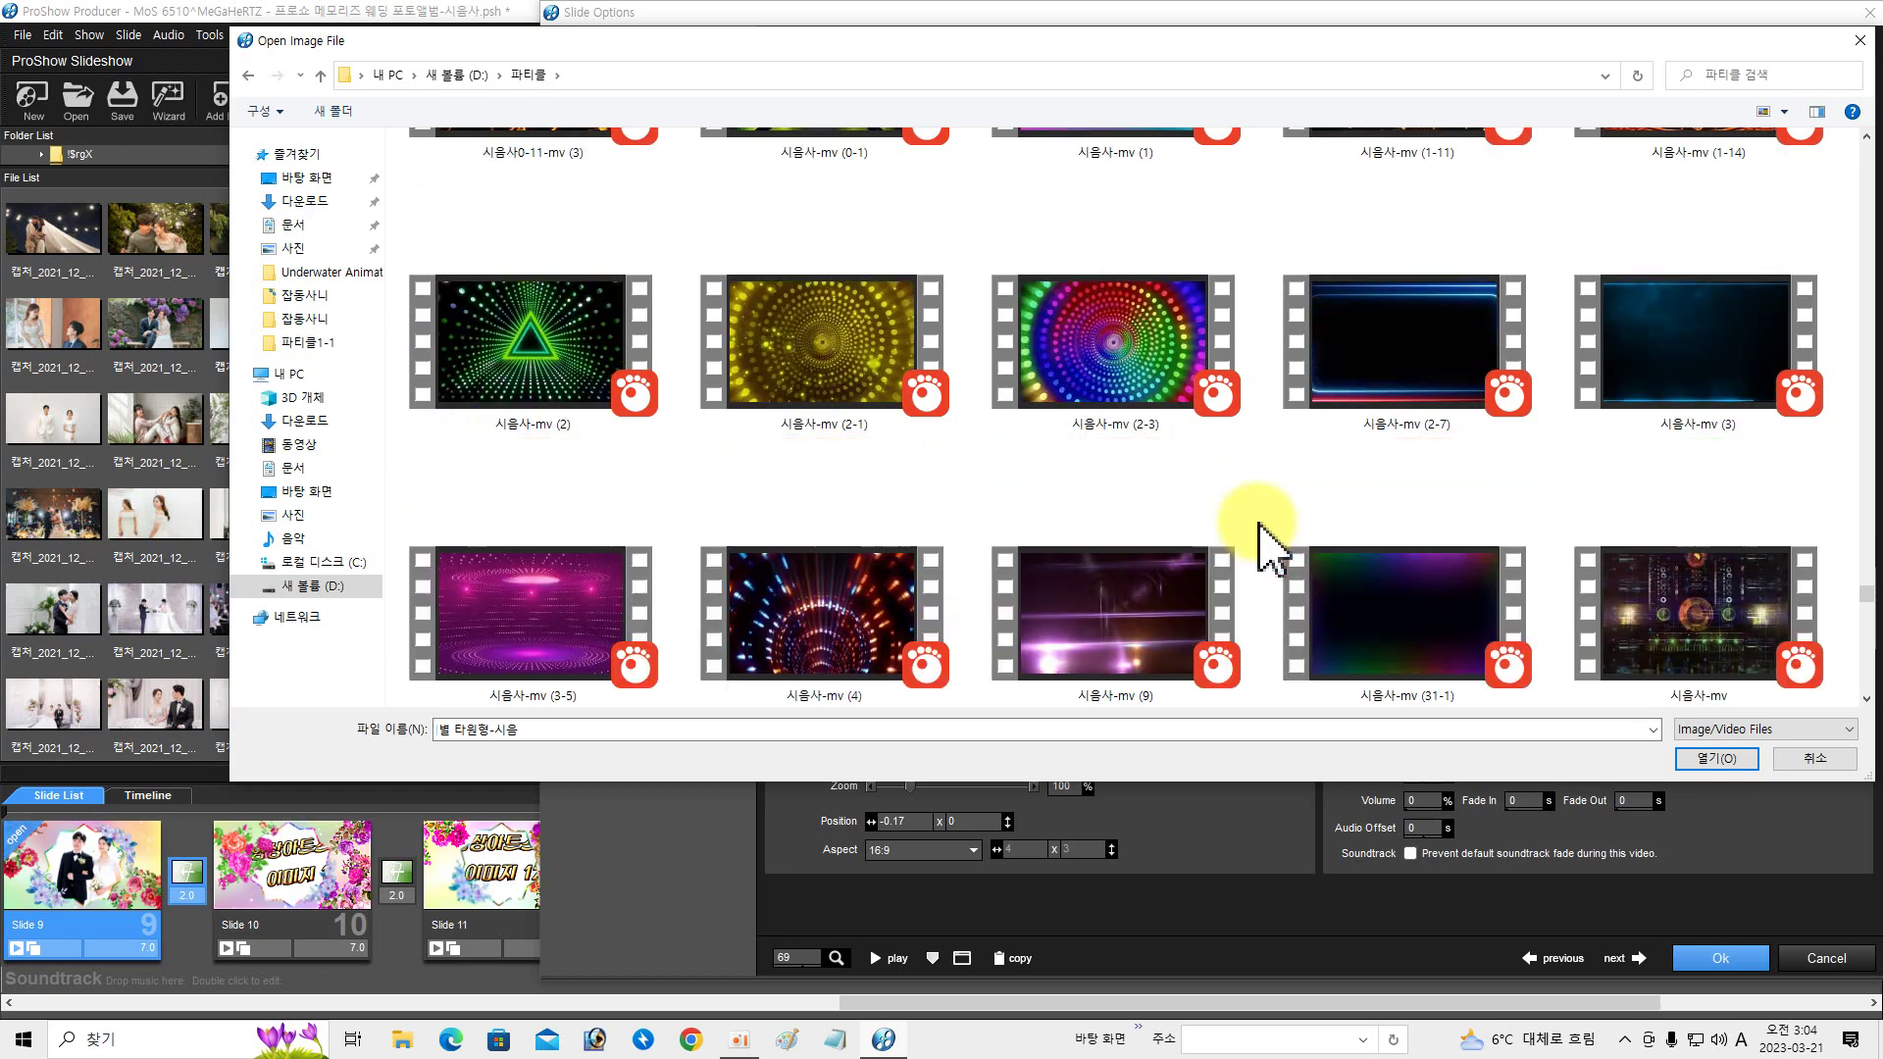
{"action": "scroll", "coordinate": [1272, 550], "scroll_direction": "down", "scroll_amount": 6}
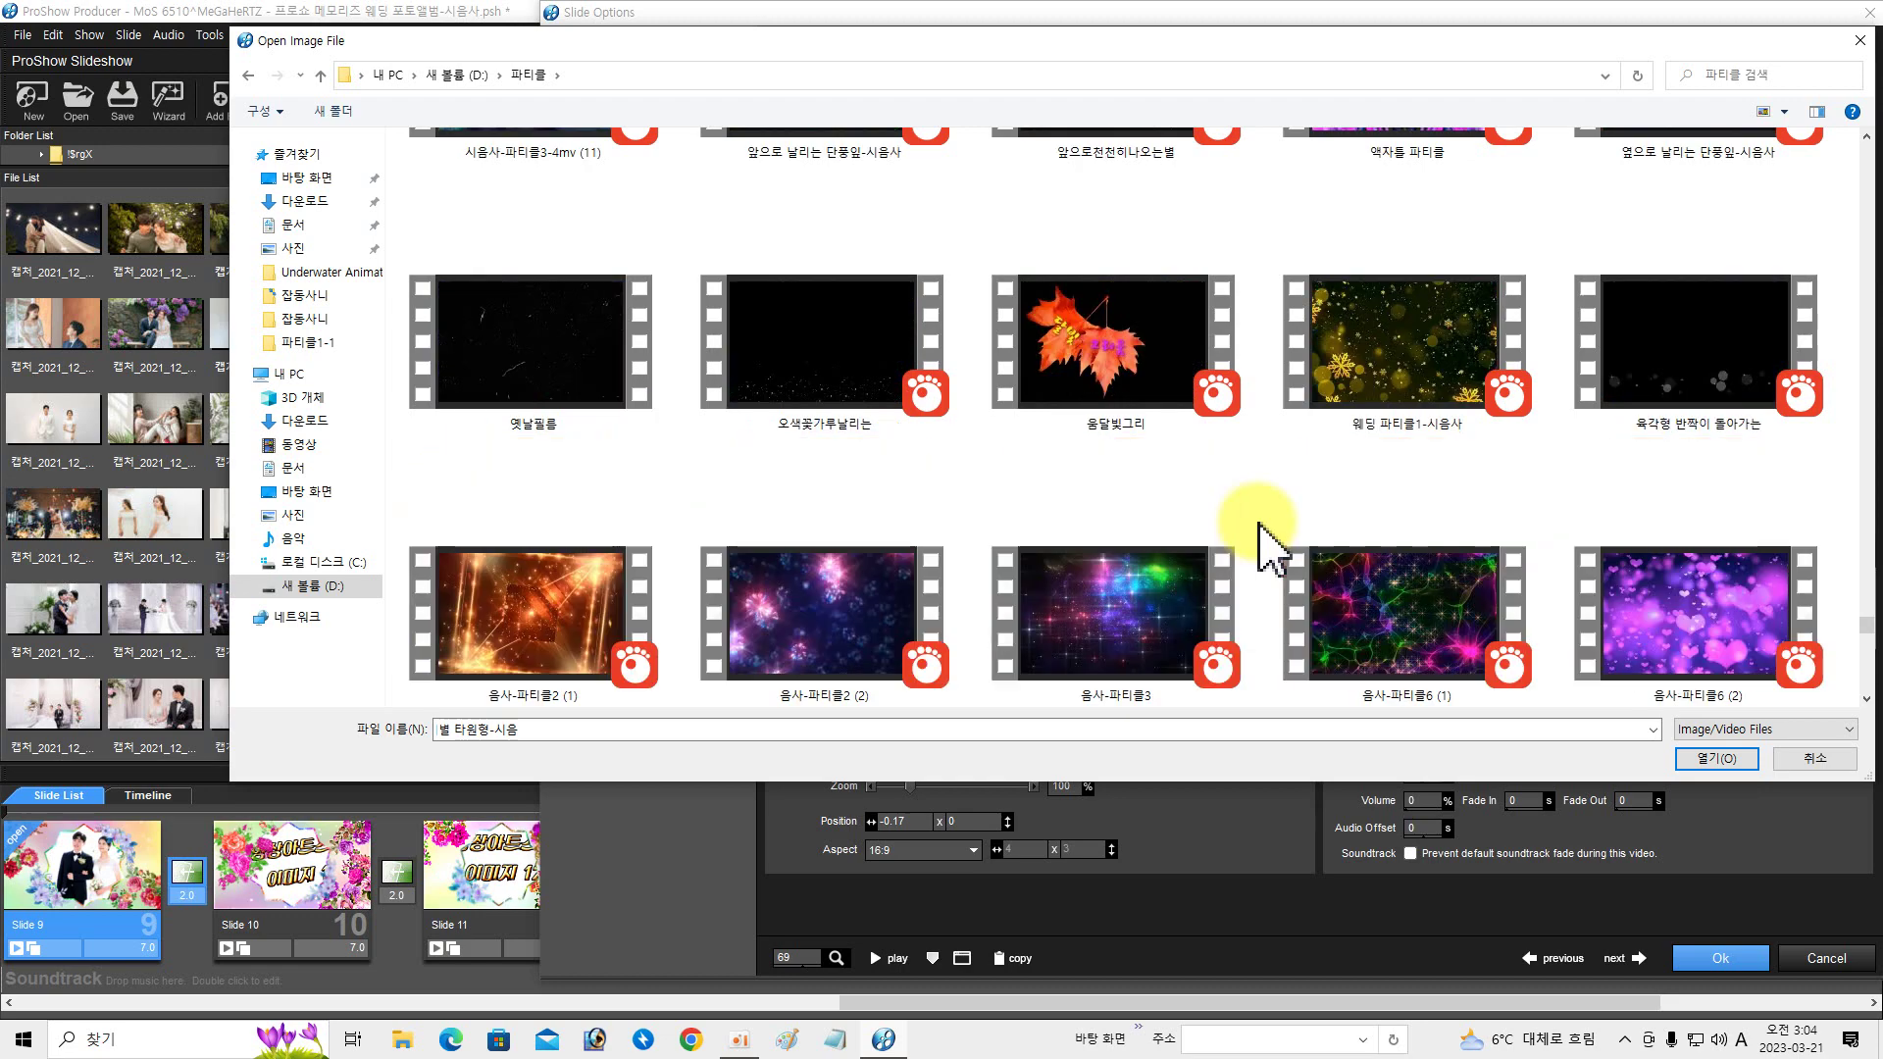
{"action": "scroll", "coordinate": [1273, 549], "scroll_direction": "down", "scroll_amount": 2}
{"action": "scroll", "coordinate": [1272, 549], "scroll_direction": "down", "scroll_amount": 6}
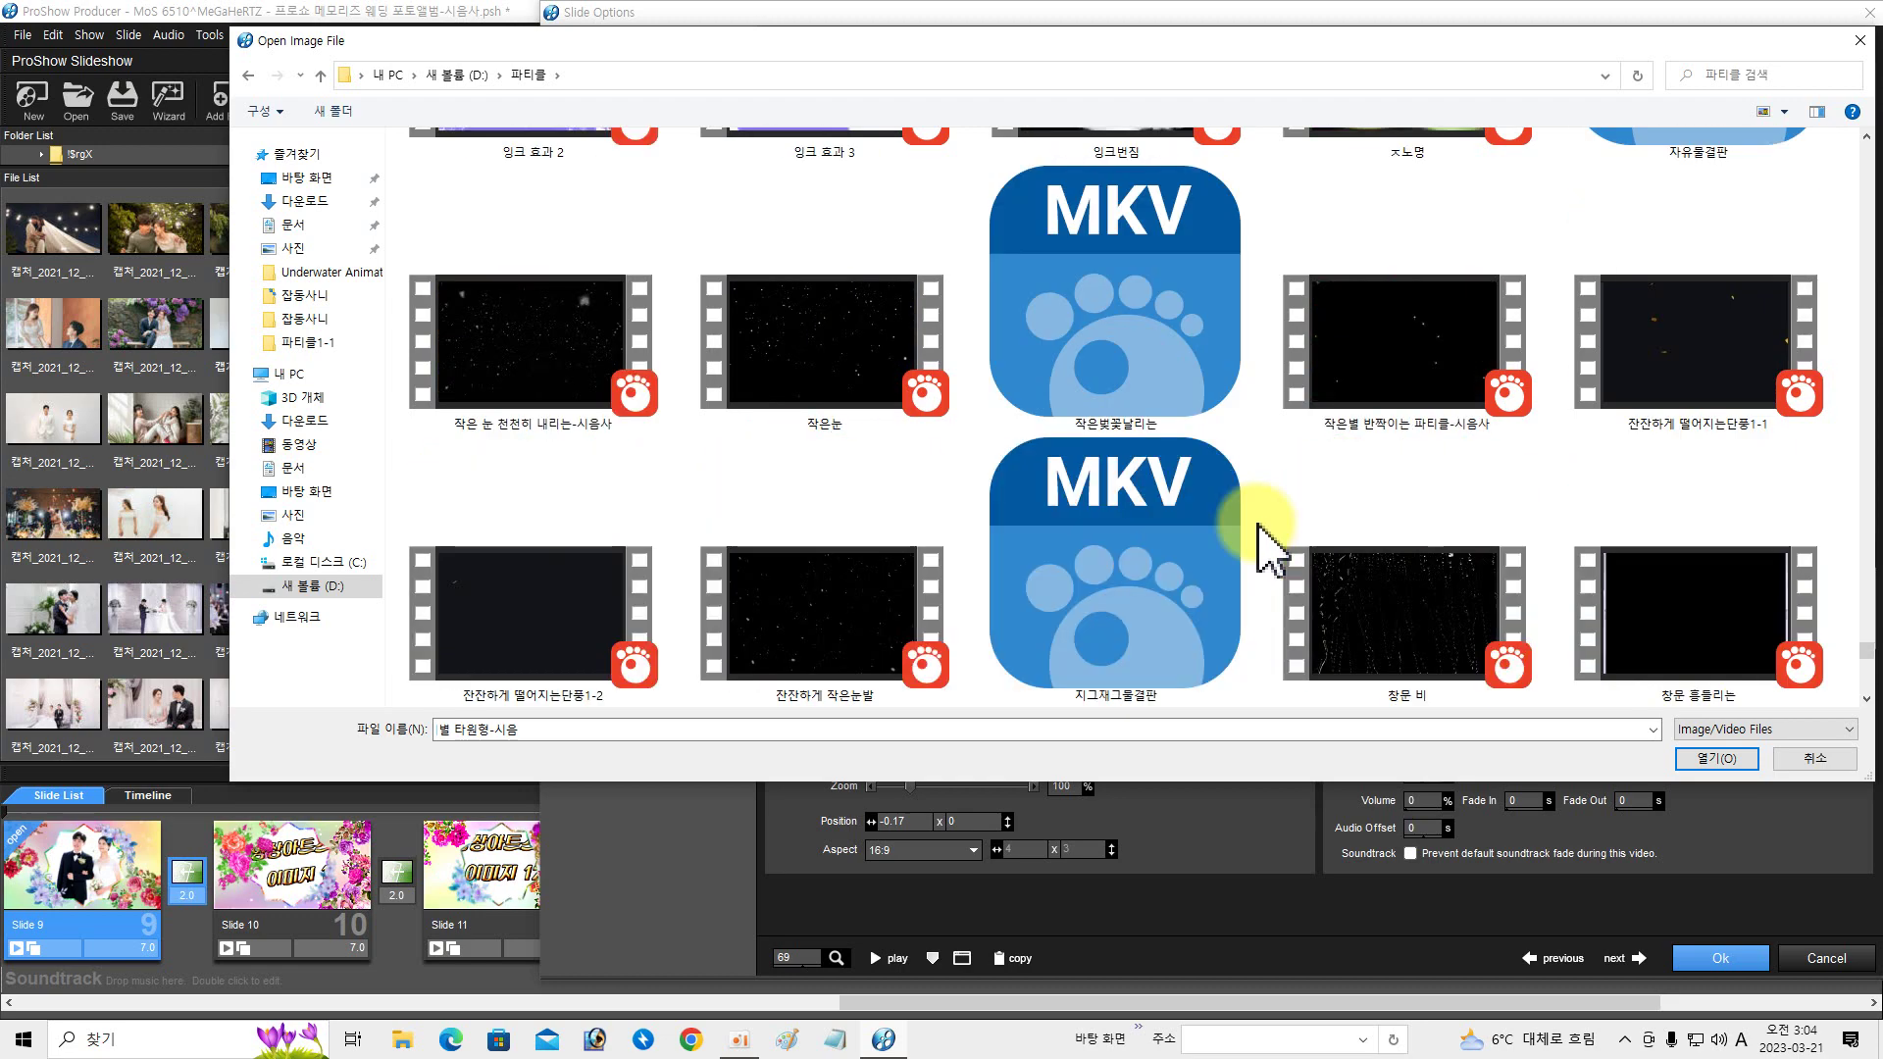
{"action": "scroll", "coordinate": [1272, 549], "scroll_direction": "down", "scroll_amount": 4}
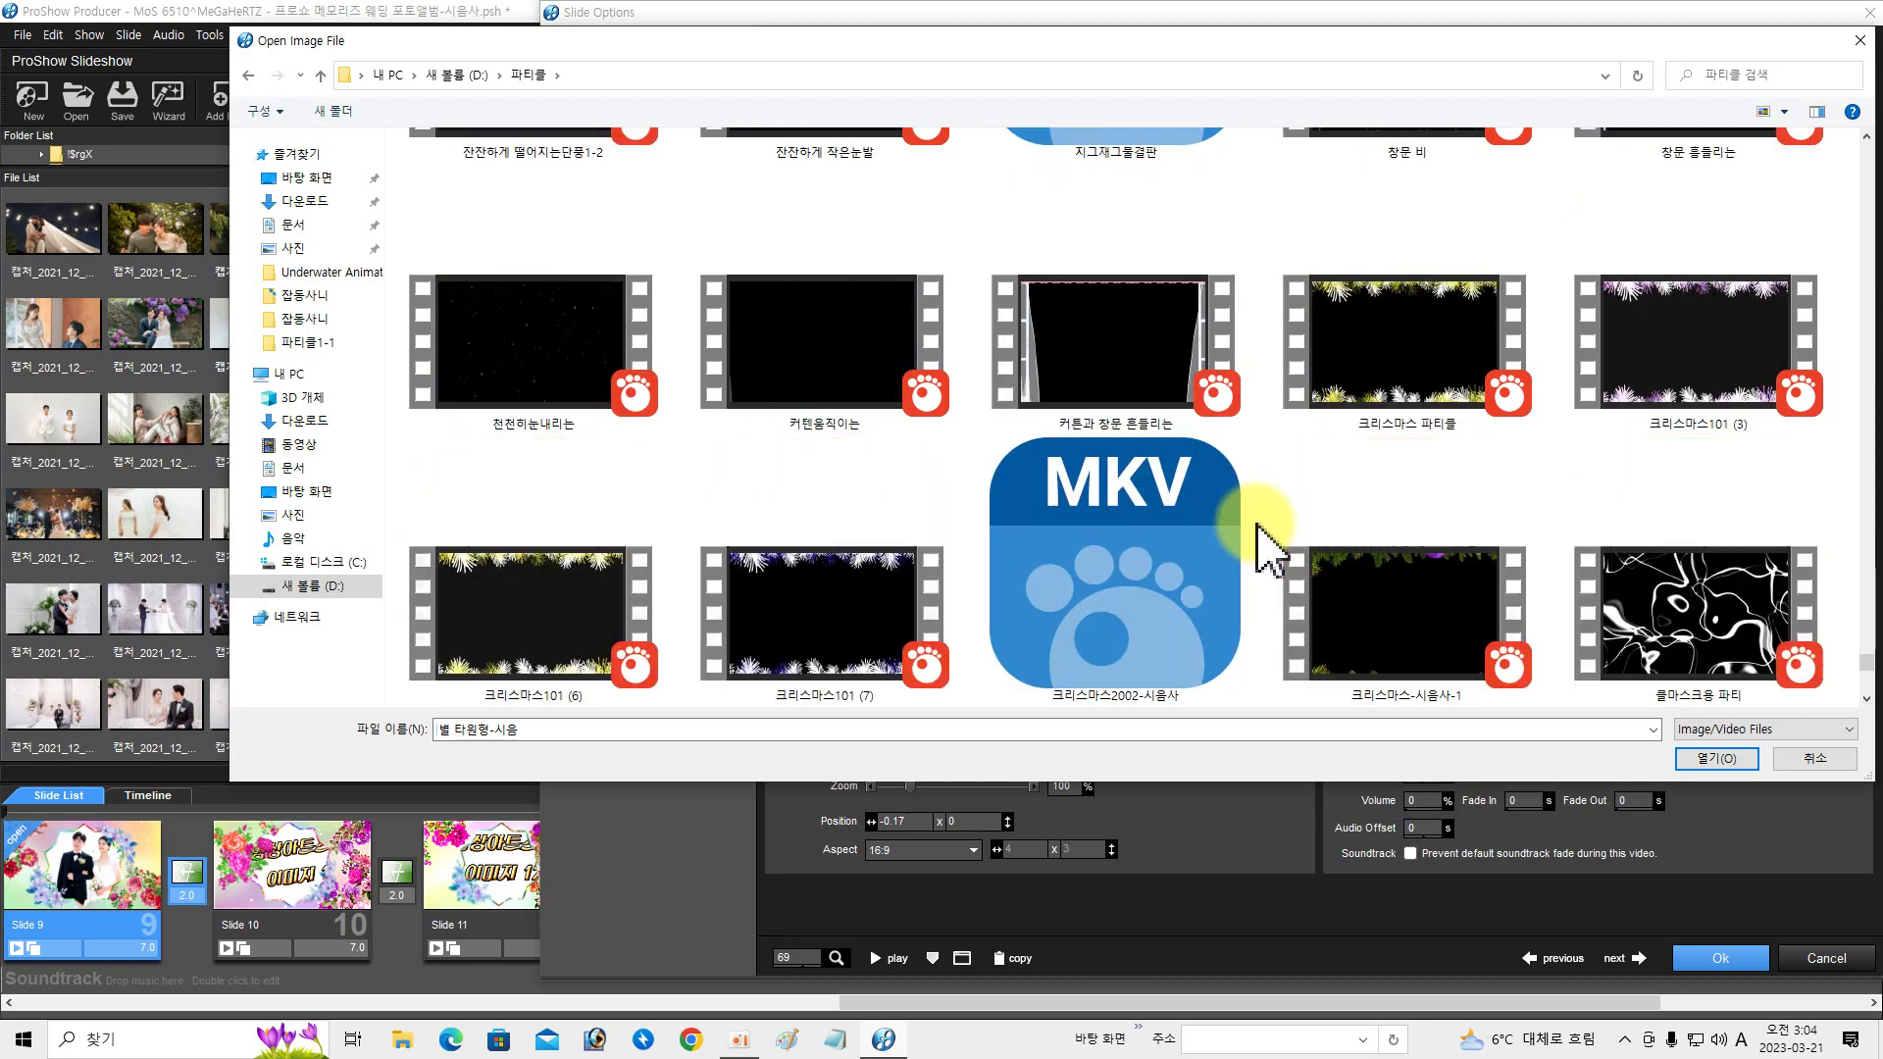
{"action": "scroll", "coordinate": [1272, 549], "scroll_direction": "down", "scroll_amount": 8}
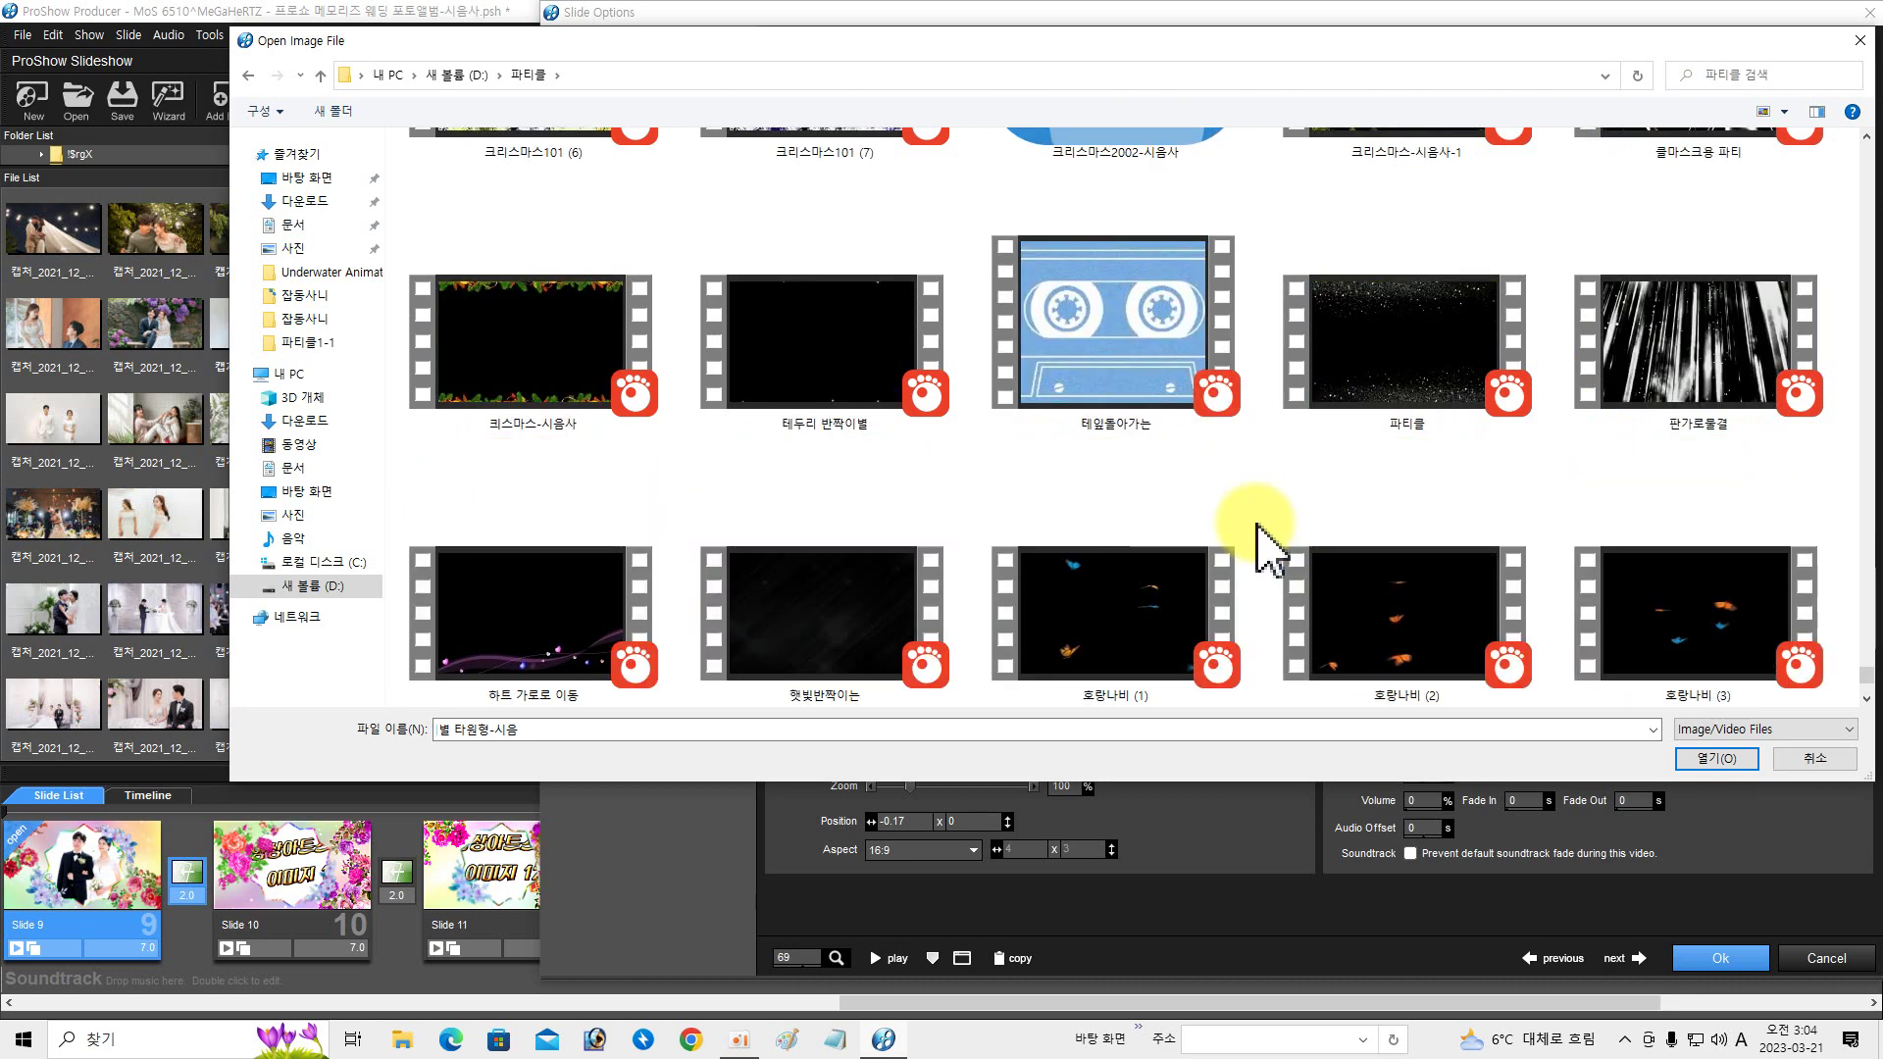
- Replace slide 9's layer 1 sparkle mask video with the 물방울 video from the 파티클 folder
{"action": "scroll", "coordinate": [1272, 549], "scroll_direction": "up", "scroll_amount": 6}
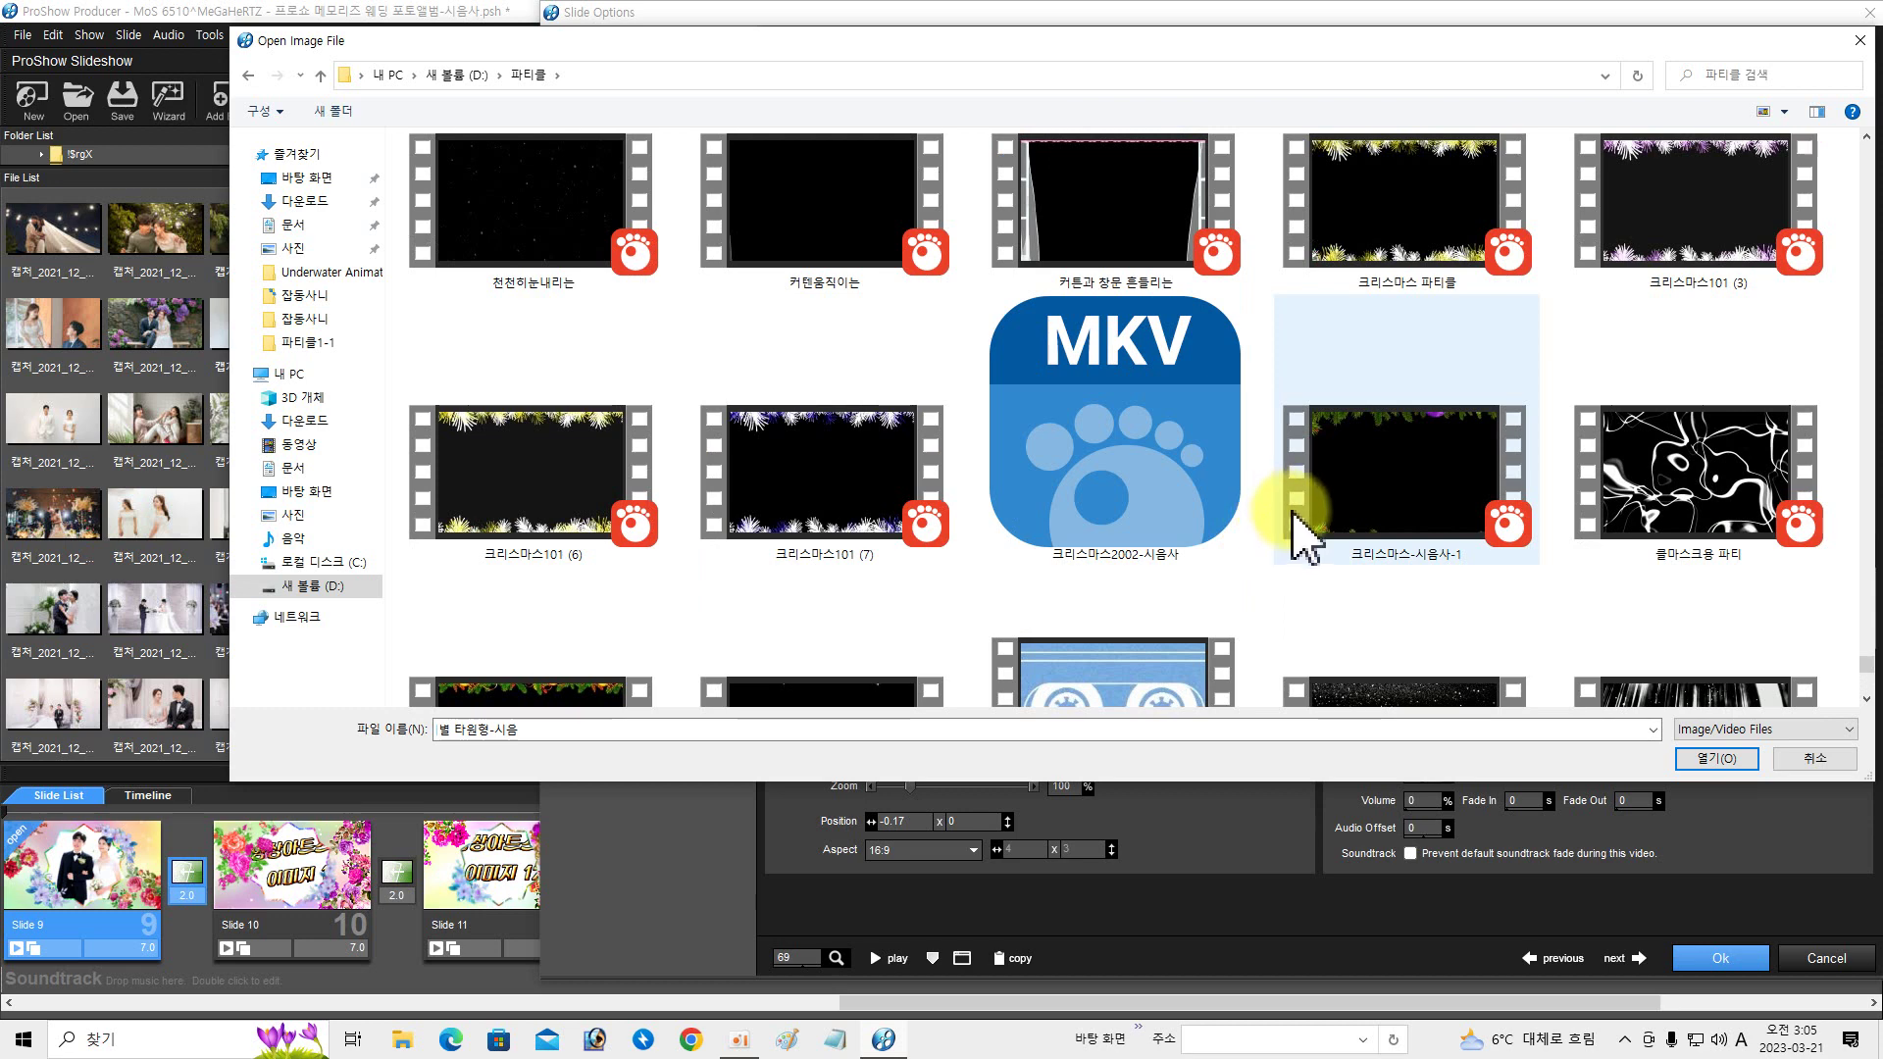
{"action": "scroll", "coordinate": [1305, 535], "scroll_direction": "up", "scroll_amount": 2}
{"action": "scroll", "coordinate": [1304, 535], "scroll_direction": "up", "scroll_amount": 2}
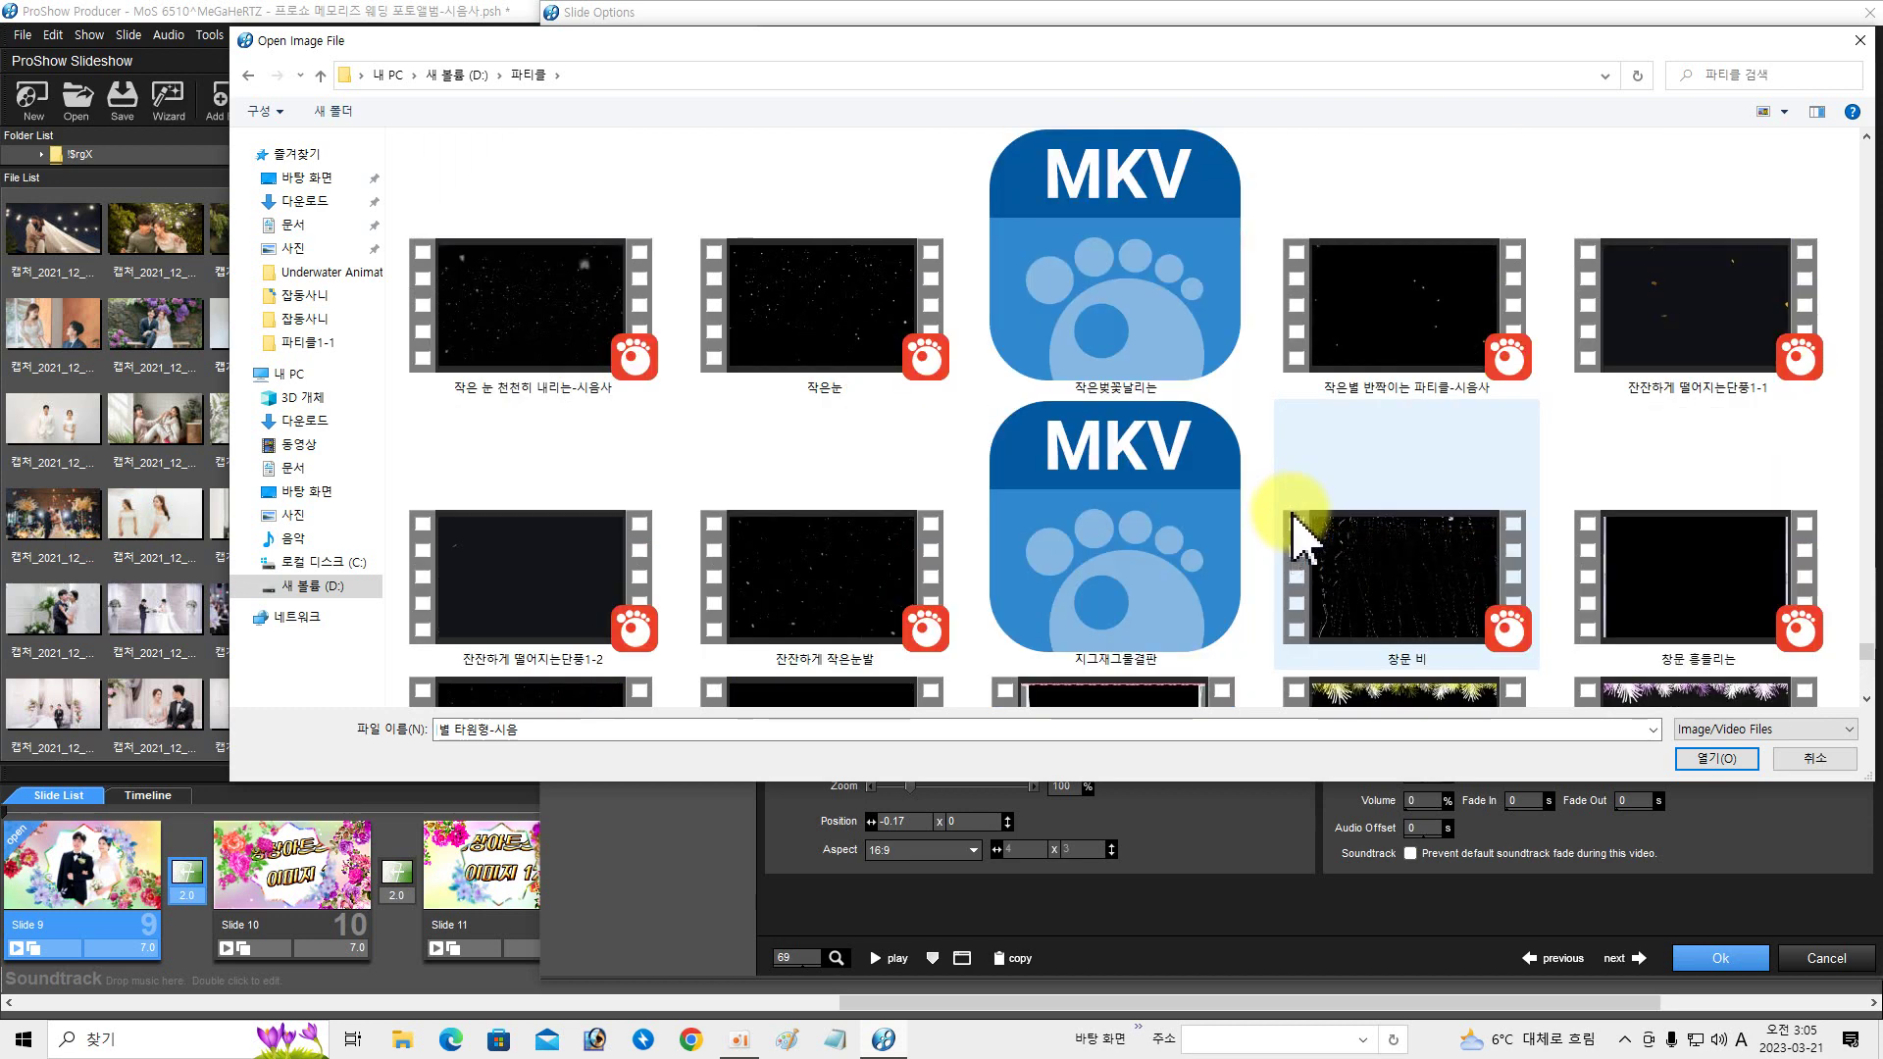
{"action": "scroll", "coordinate": [1304, 534], "scroll_direction": "up", "scroll_amount": 3}
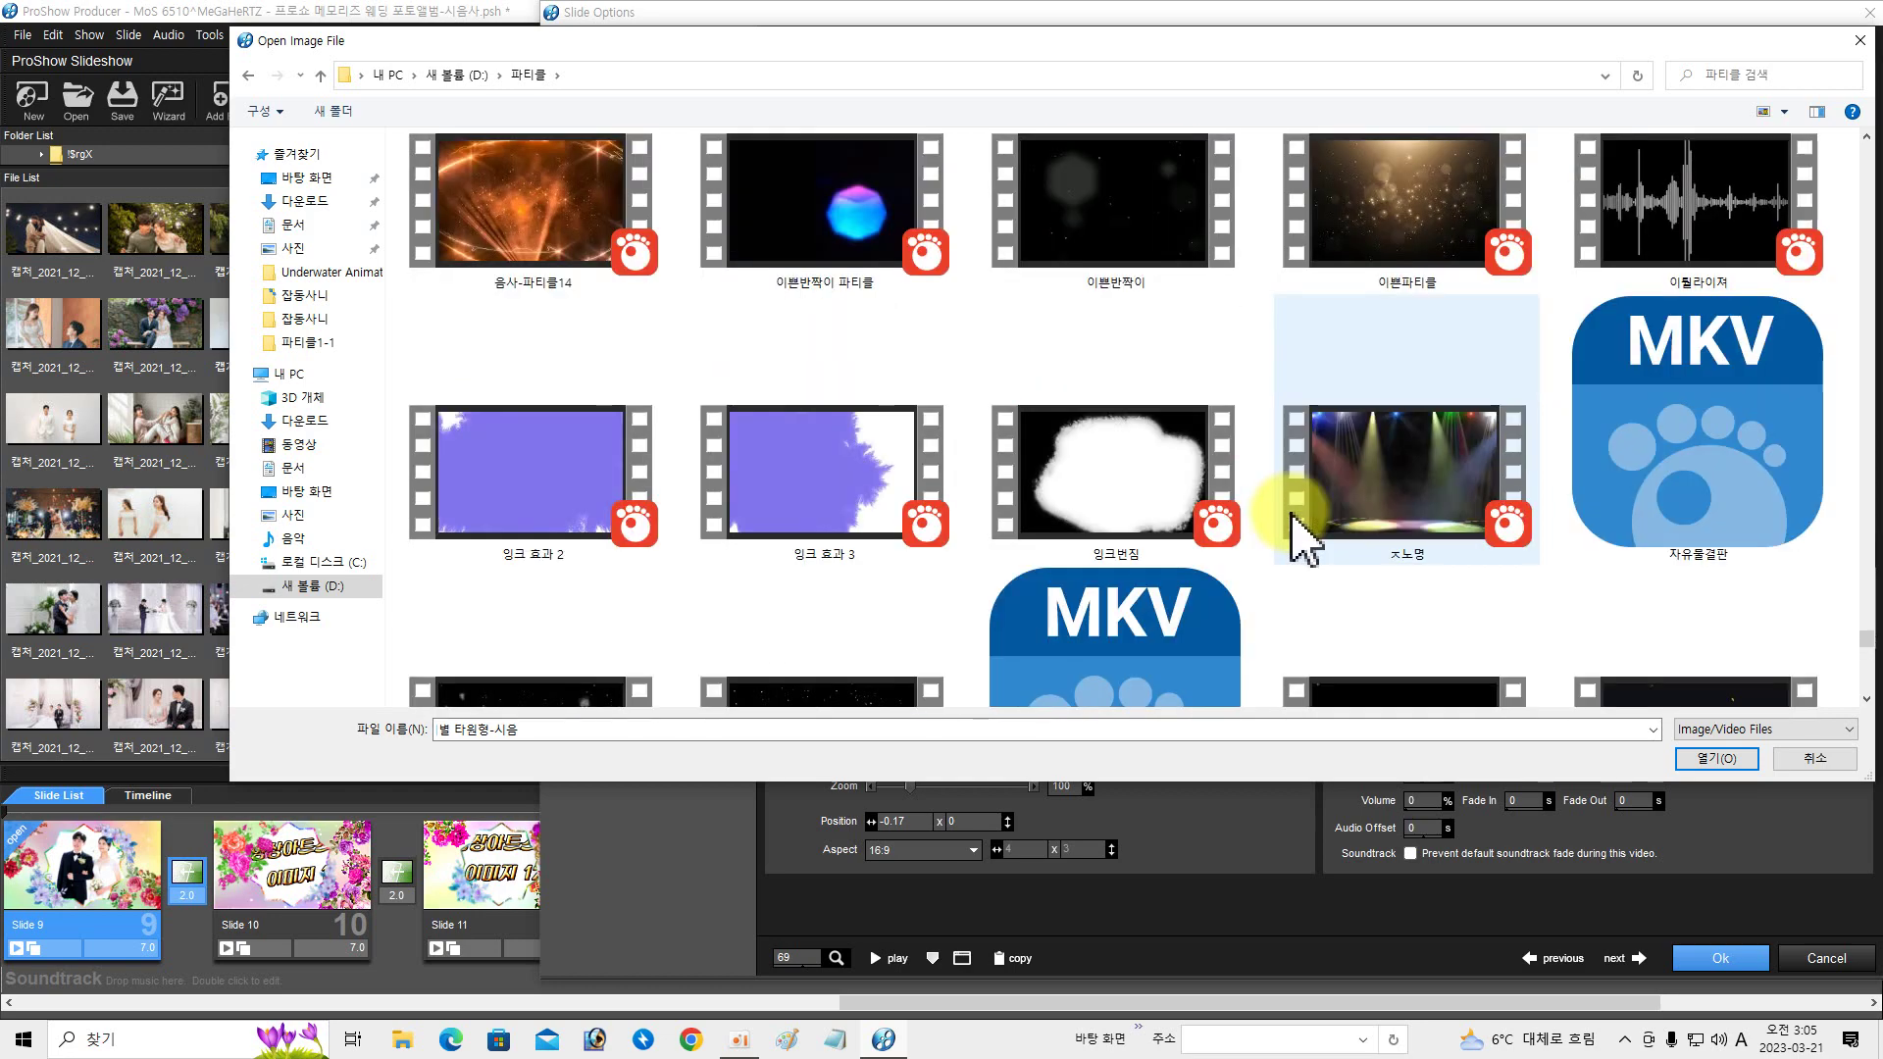
{"action": "scroll", "coordinate": [1310, 540], "scroll_direction": "up", "scroll_amount": 3}
{"action": "scroll", "coordinate": [1304, 534], "scroll_direction": "up", "scroll_amount": 3}
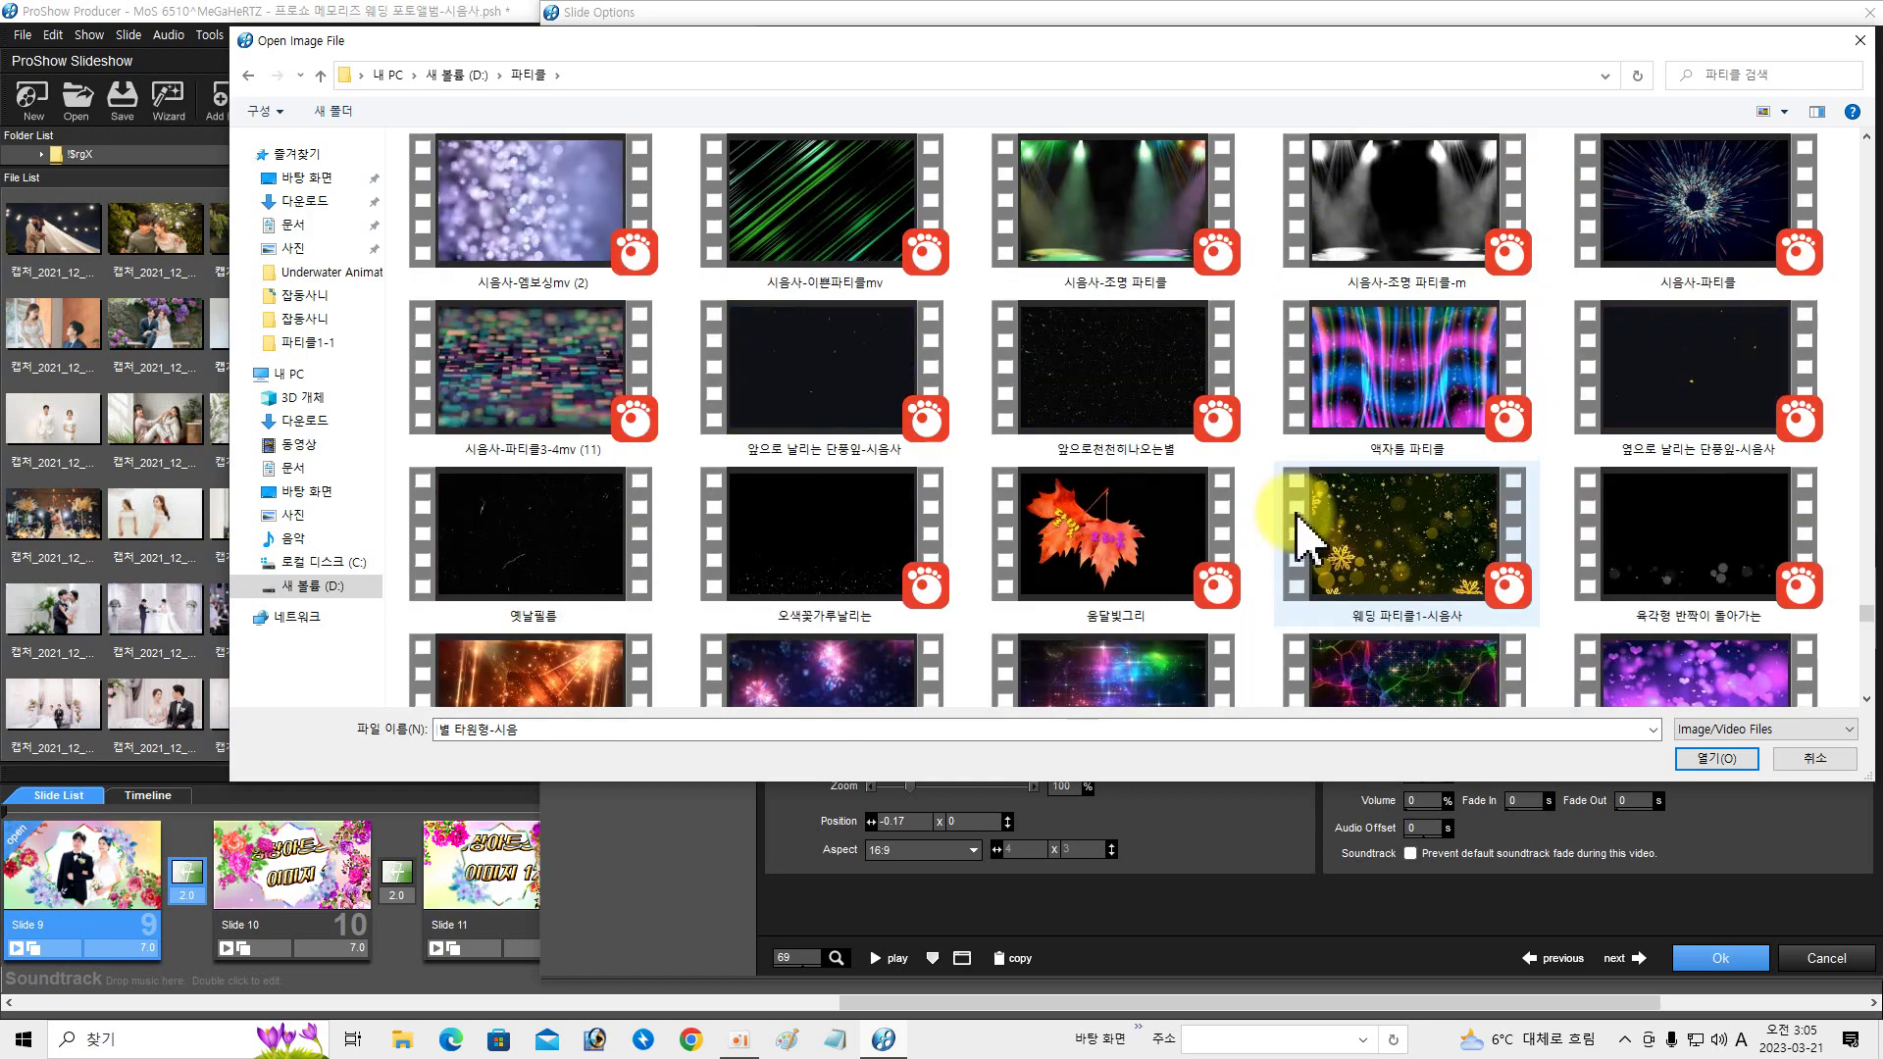
{"action": "scroll", "coordinate": [1305, 534], "scroll_direction": "up", "scroll_amount": 3}
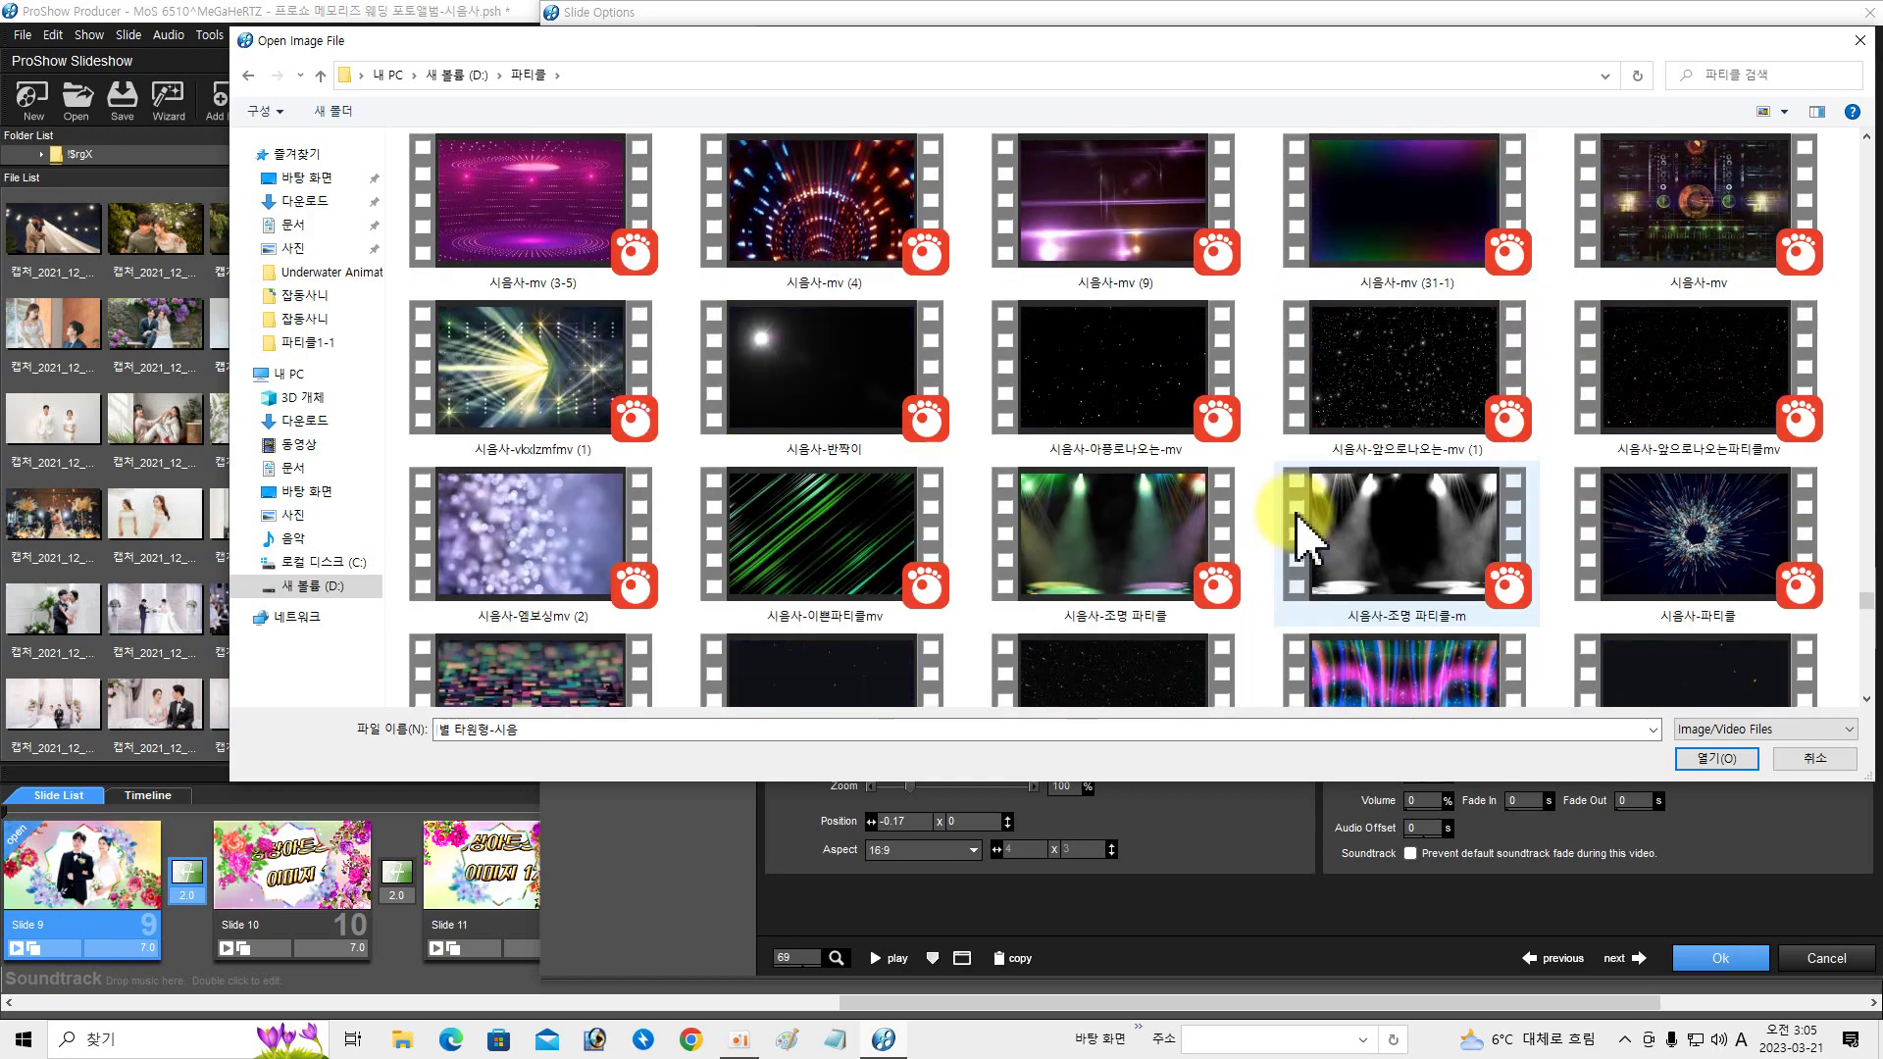
{"action": "scroll", "coordinate": [1309, 540], "scroll_direction": "up", "scroll_amount": 3}
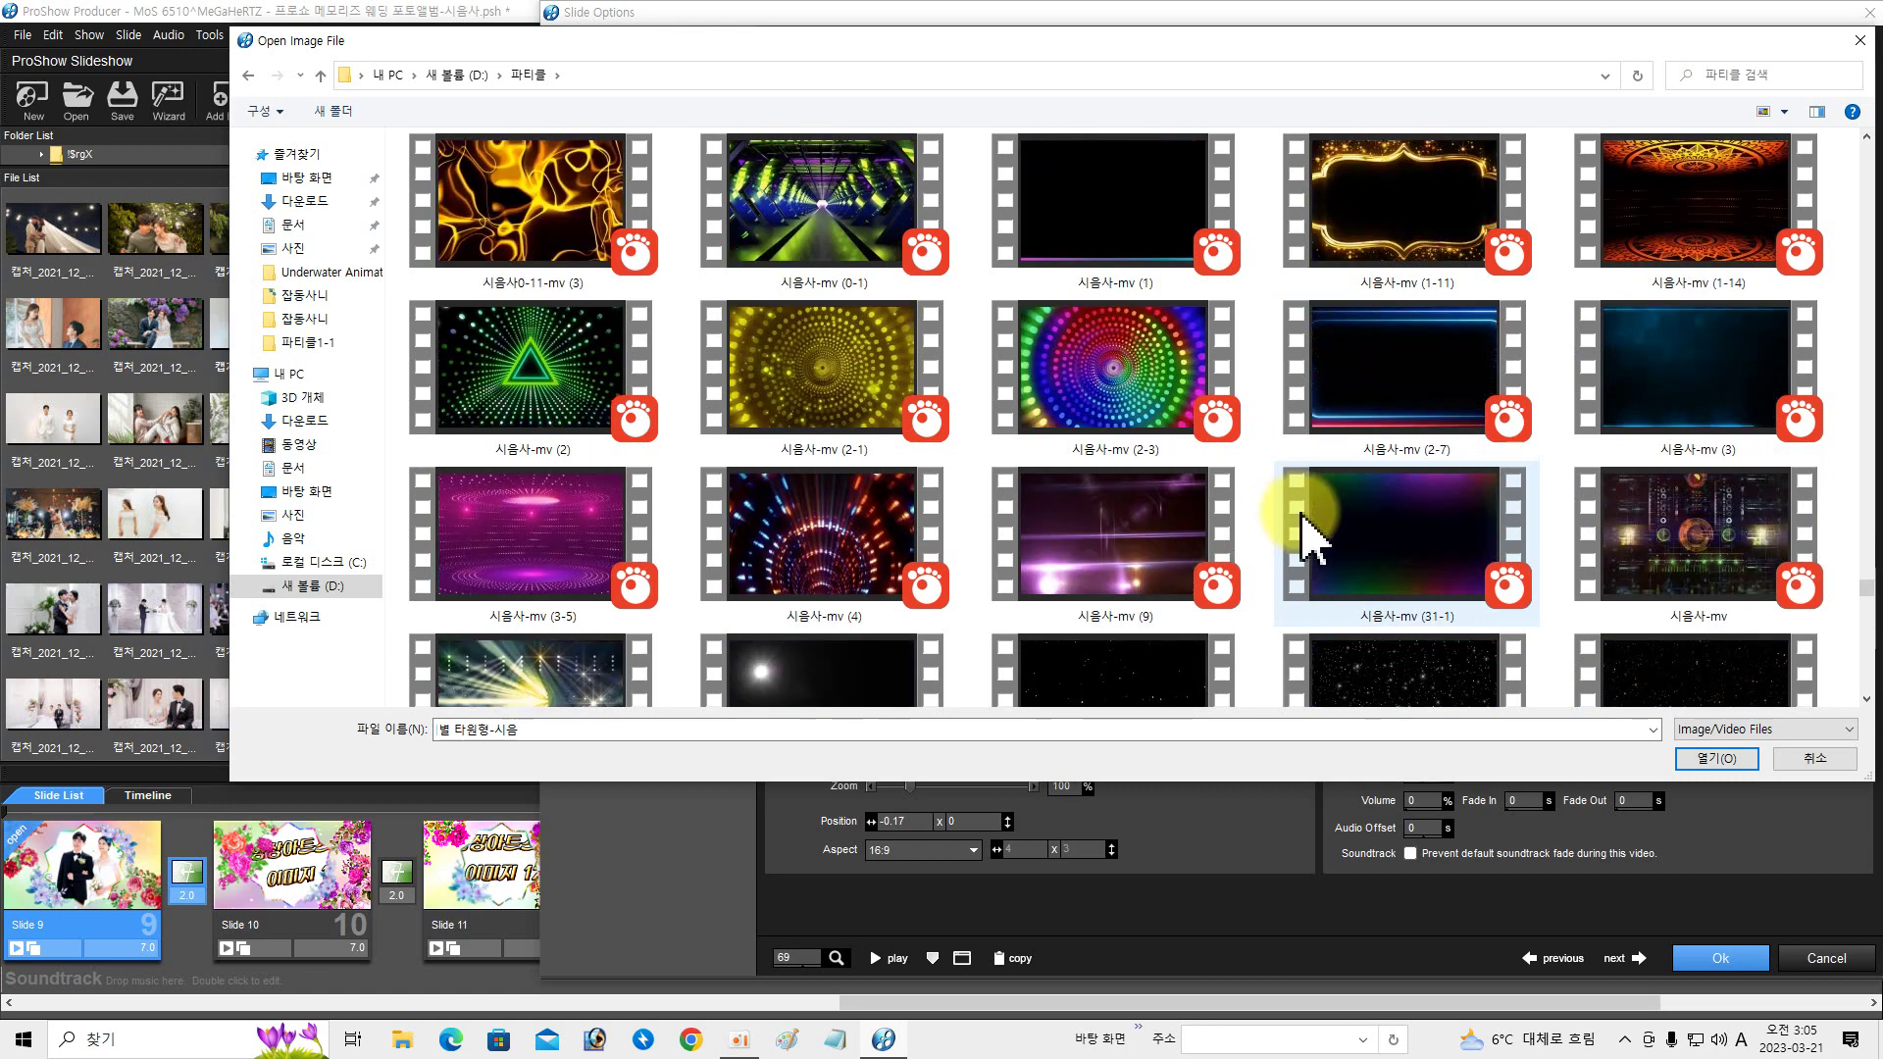
{"action": "scroll", "coordinate": [1265, 542], "scroll_direction": "up", "scroll_amount": 3}
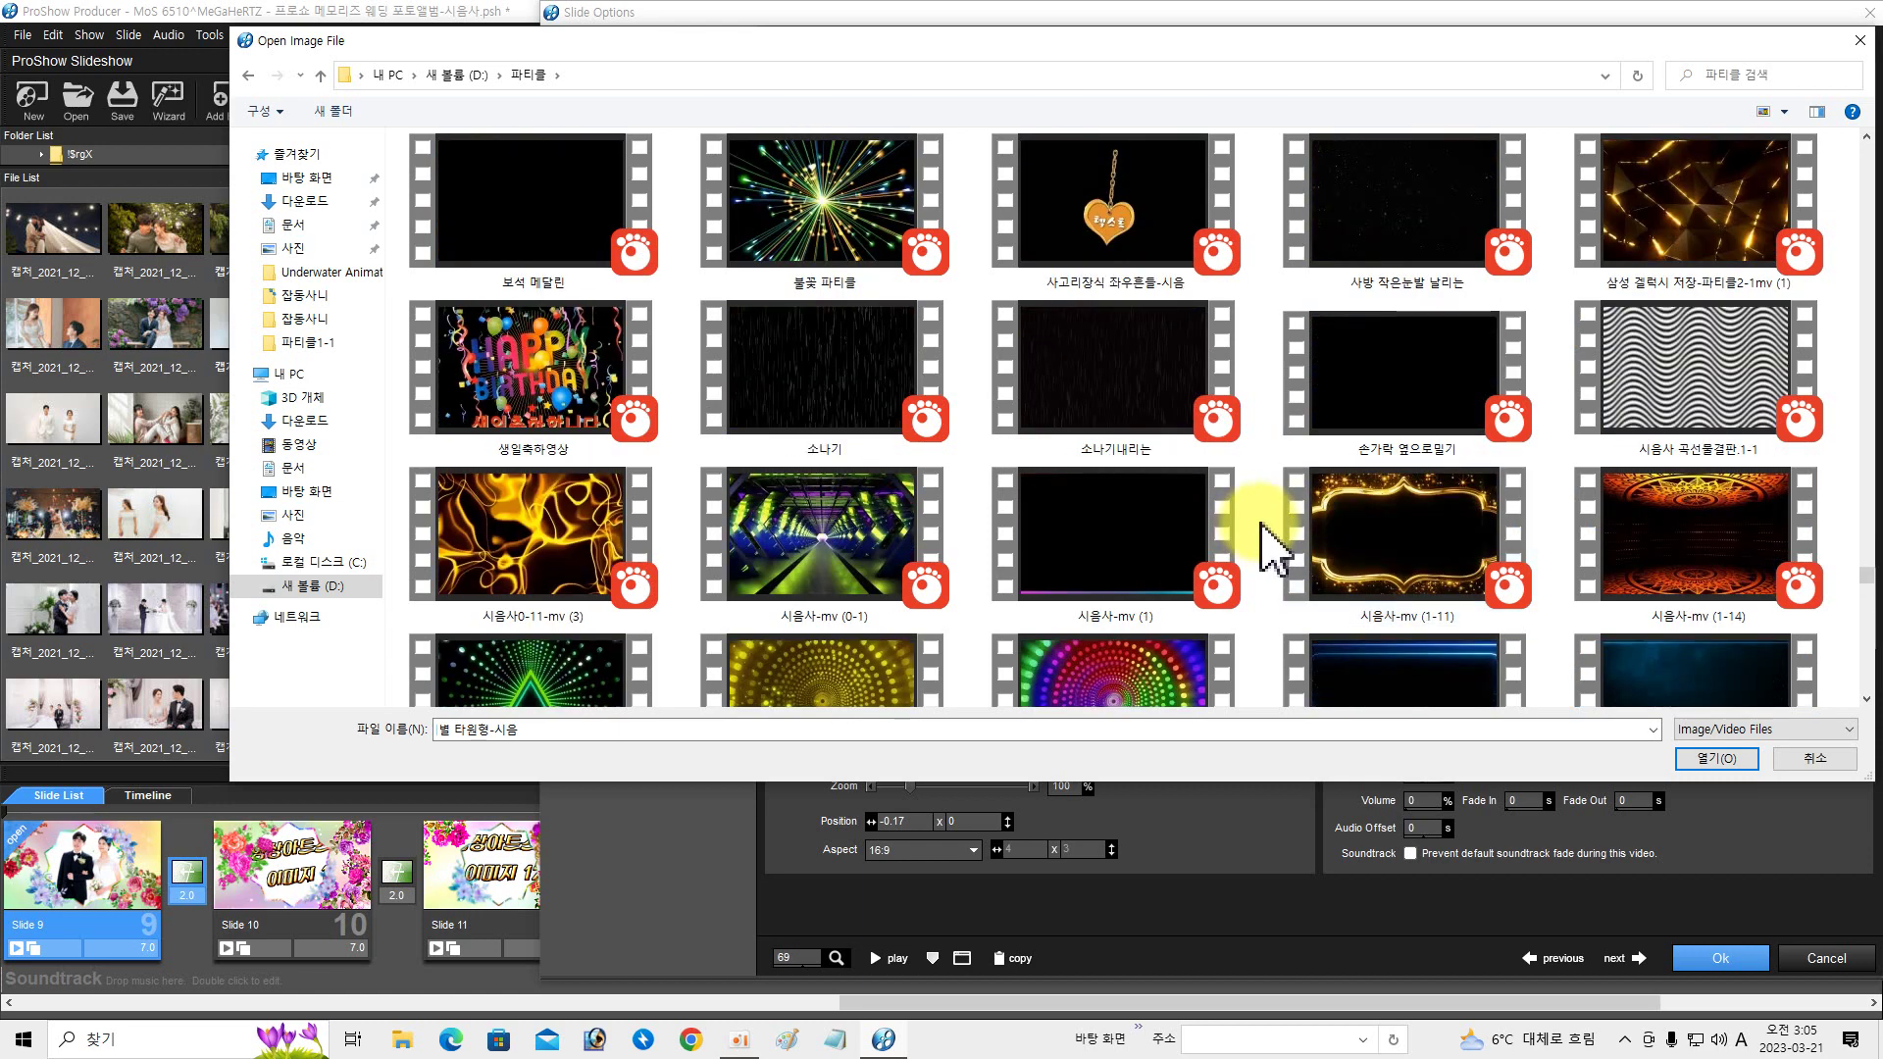
{"action": "scroll", "coordinate": [1275, 549], "scroll_direction": "up", "scroll_amount": 2}
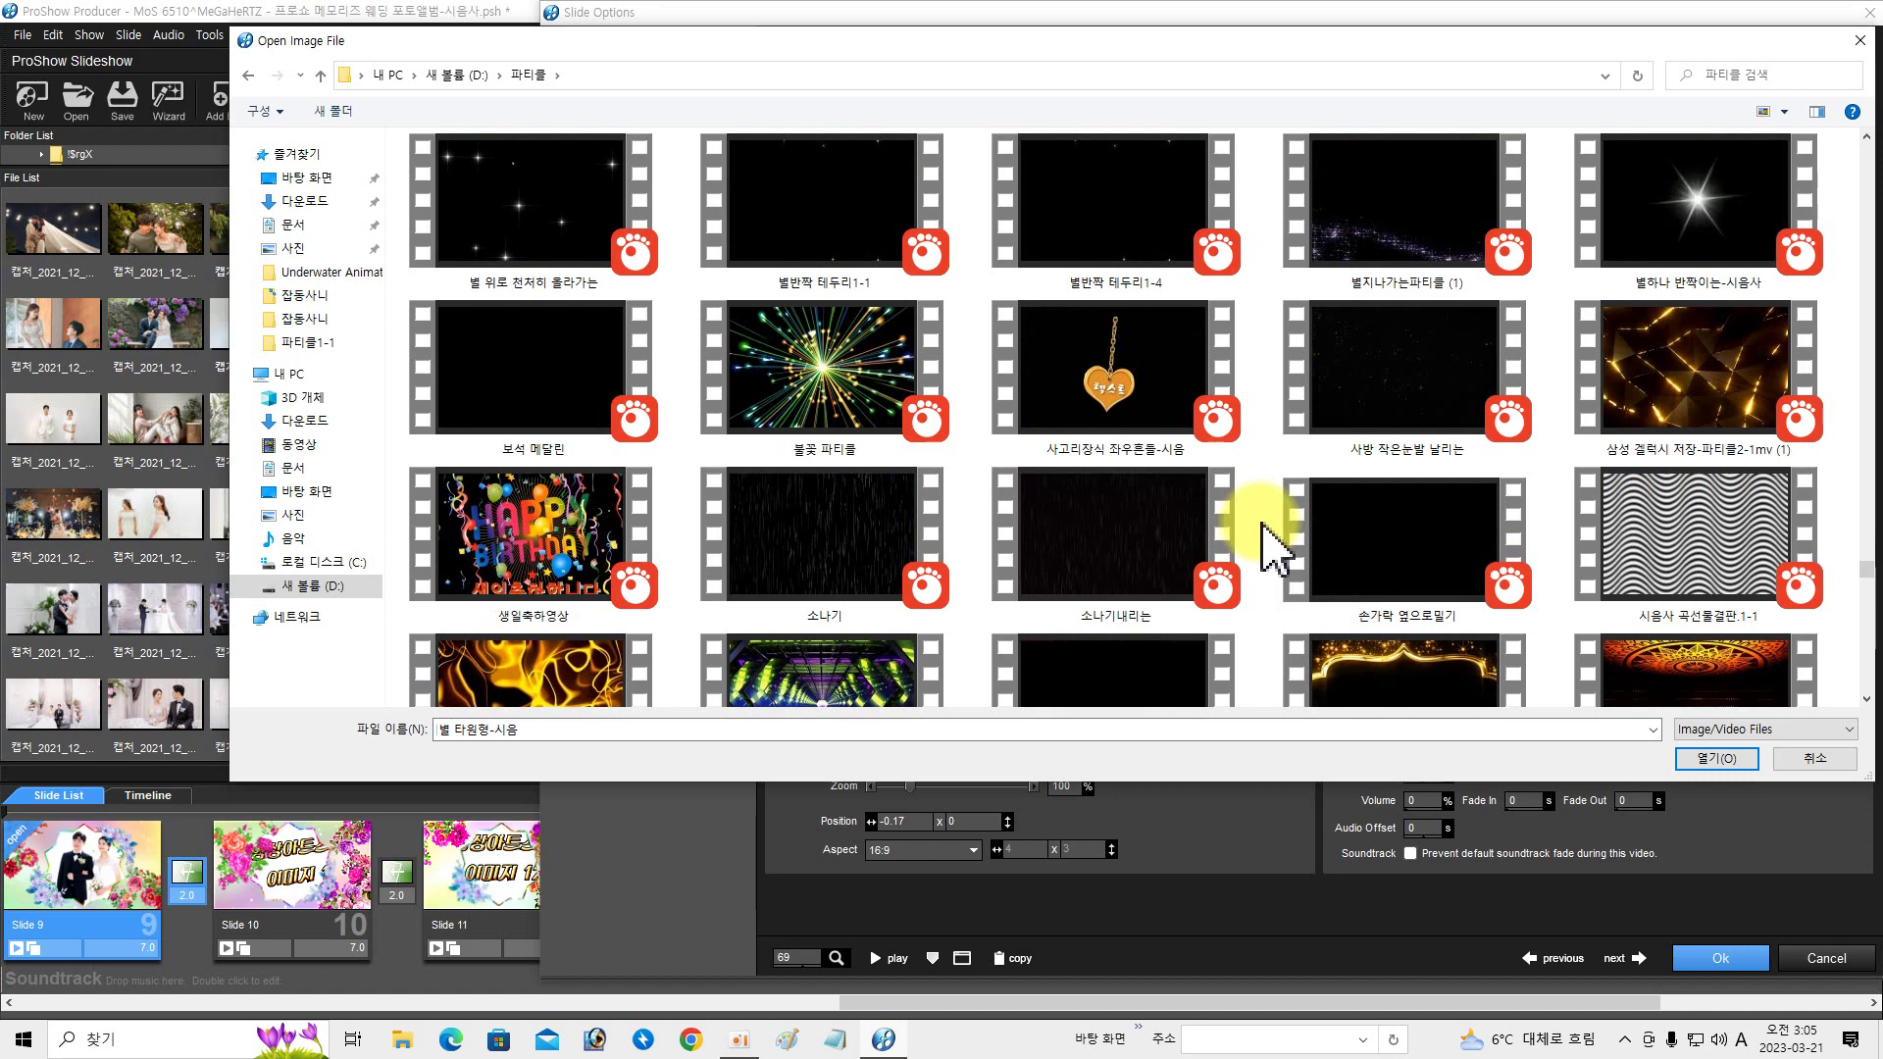
{"action": "scroll", "coordinate": [1275, 544], "scroll_direction": "up", "scroll_amount": 2}
{"action": "scroll", "coordinate": [1275, 540], "scroll_direction": "up", "scroll_amount": 1}
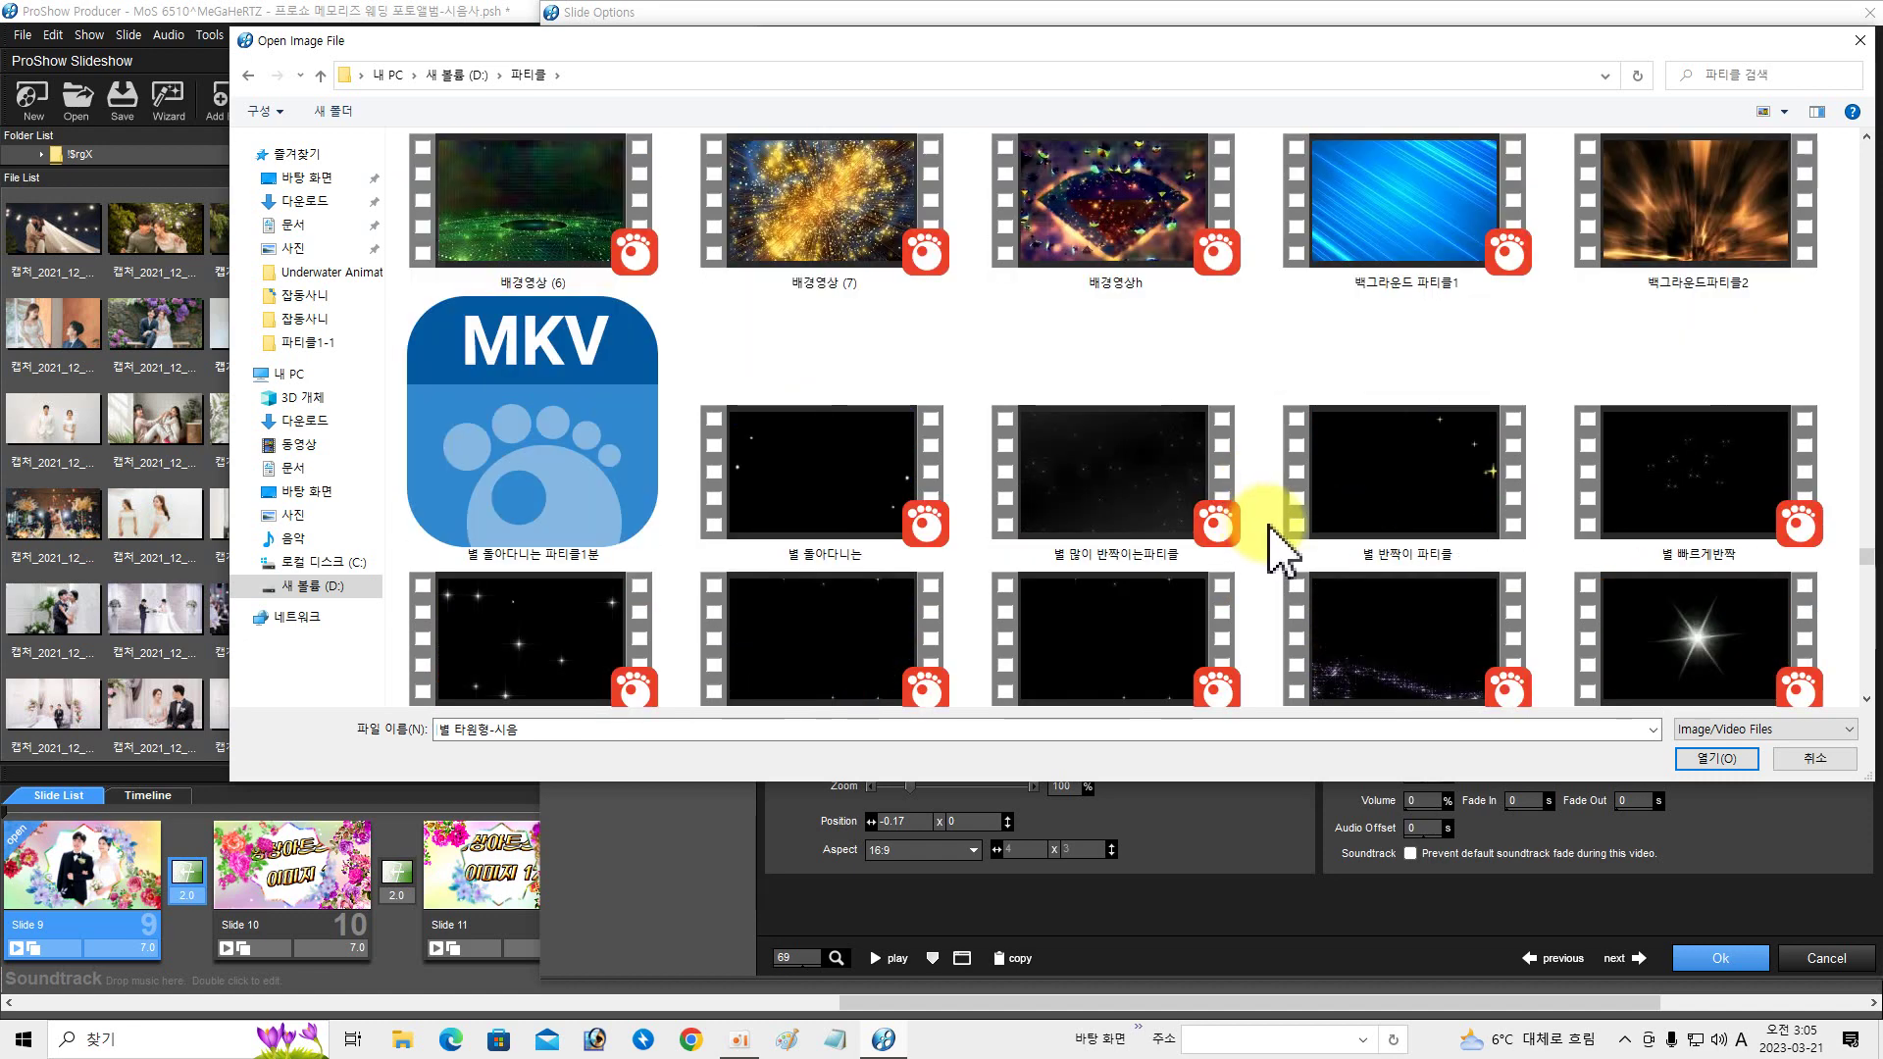
{"action": "scroll", "coordinate": [1278, 549], "scroll_direction": "up", "scroll_amount": 2}
{"action": "left_click", "coordinate": [1667, 245]}
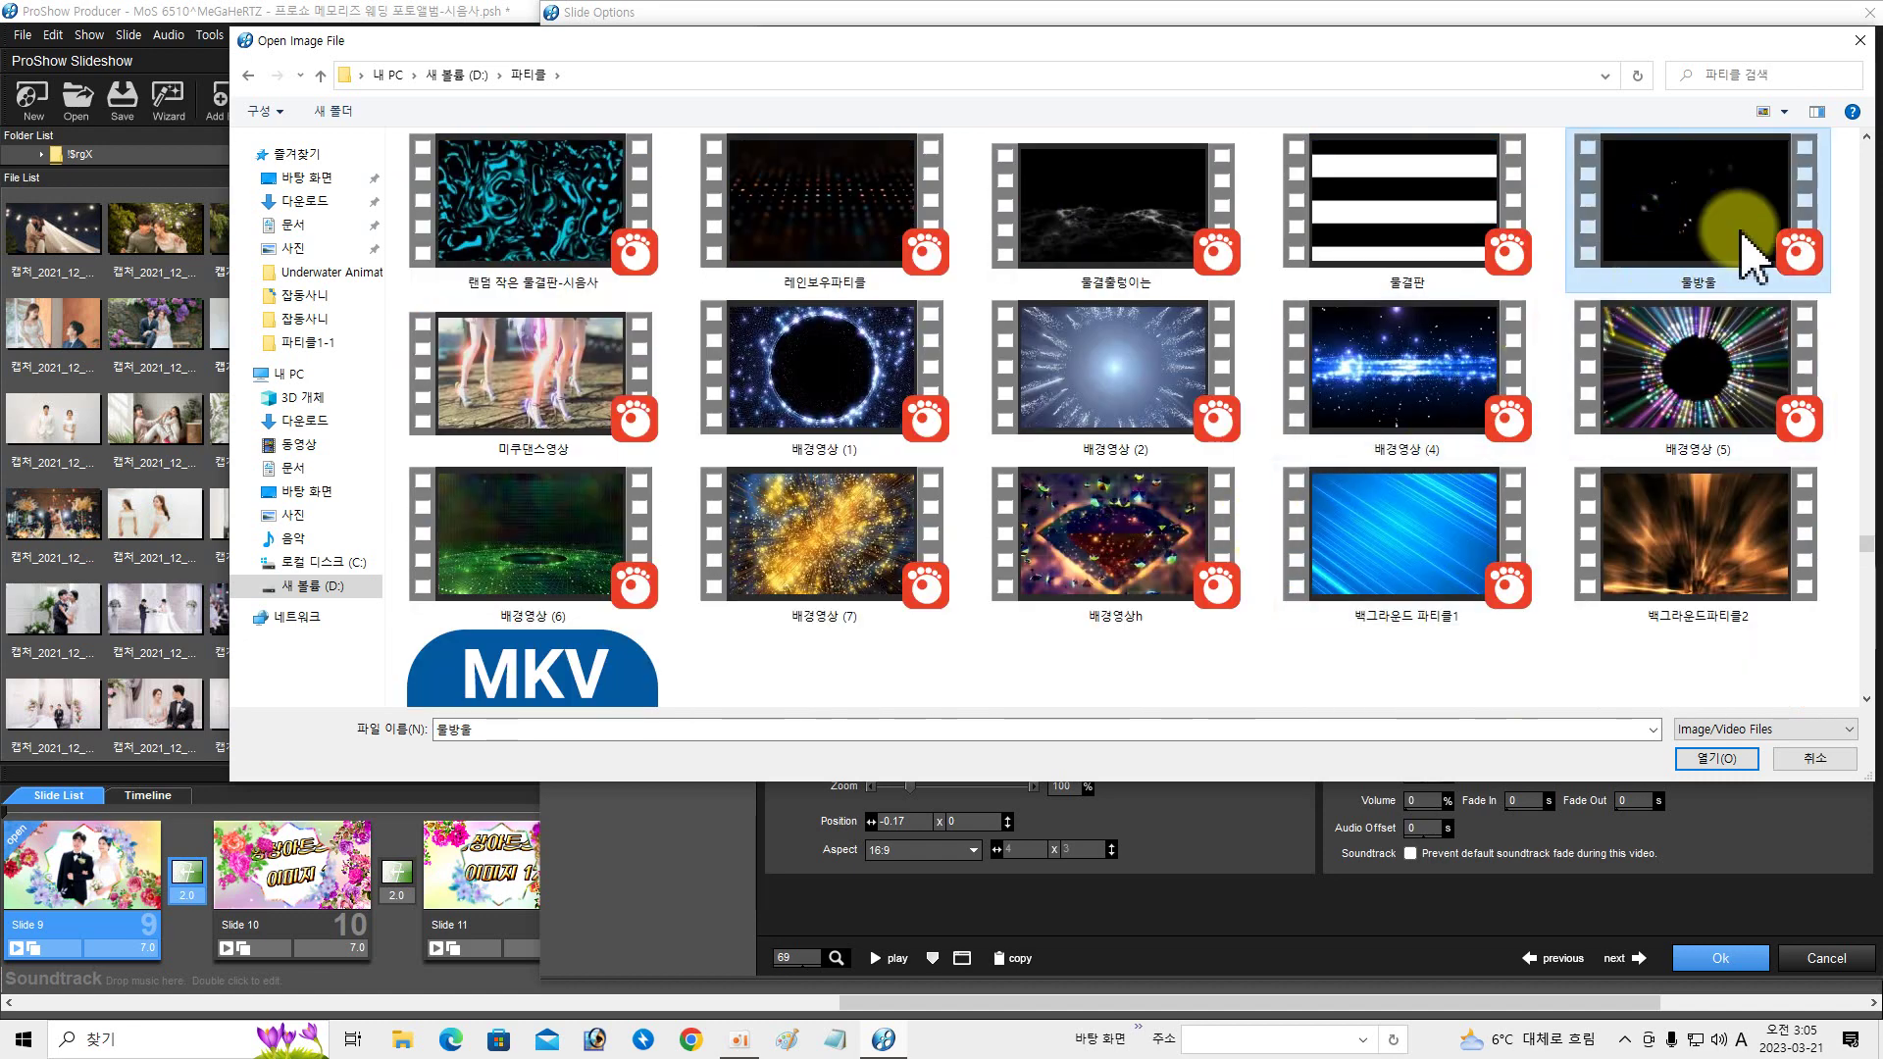
{"action": "left_click", "coordinate": [1730, 758]}
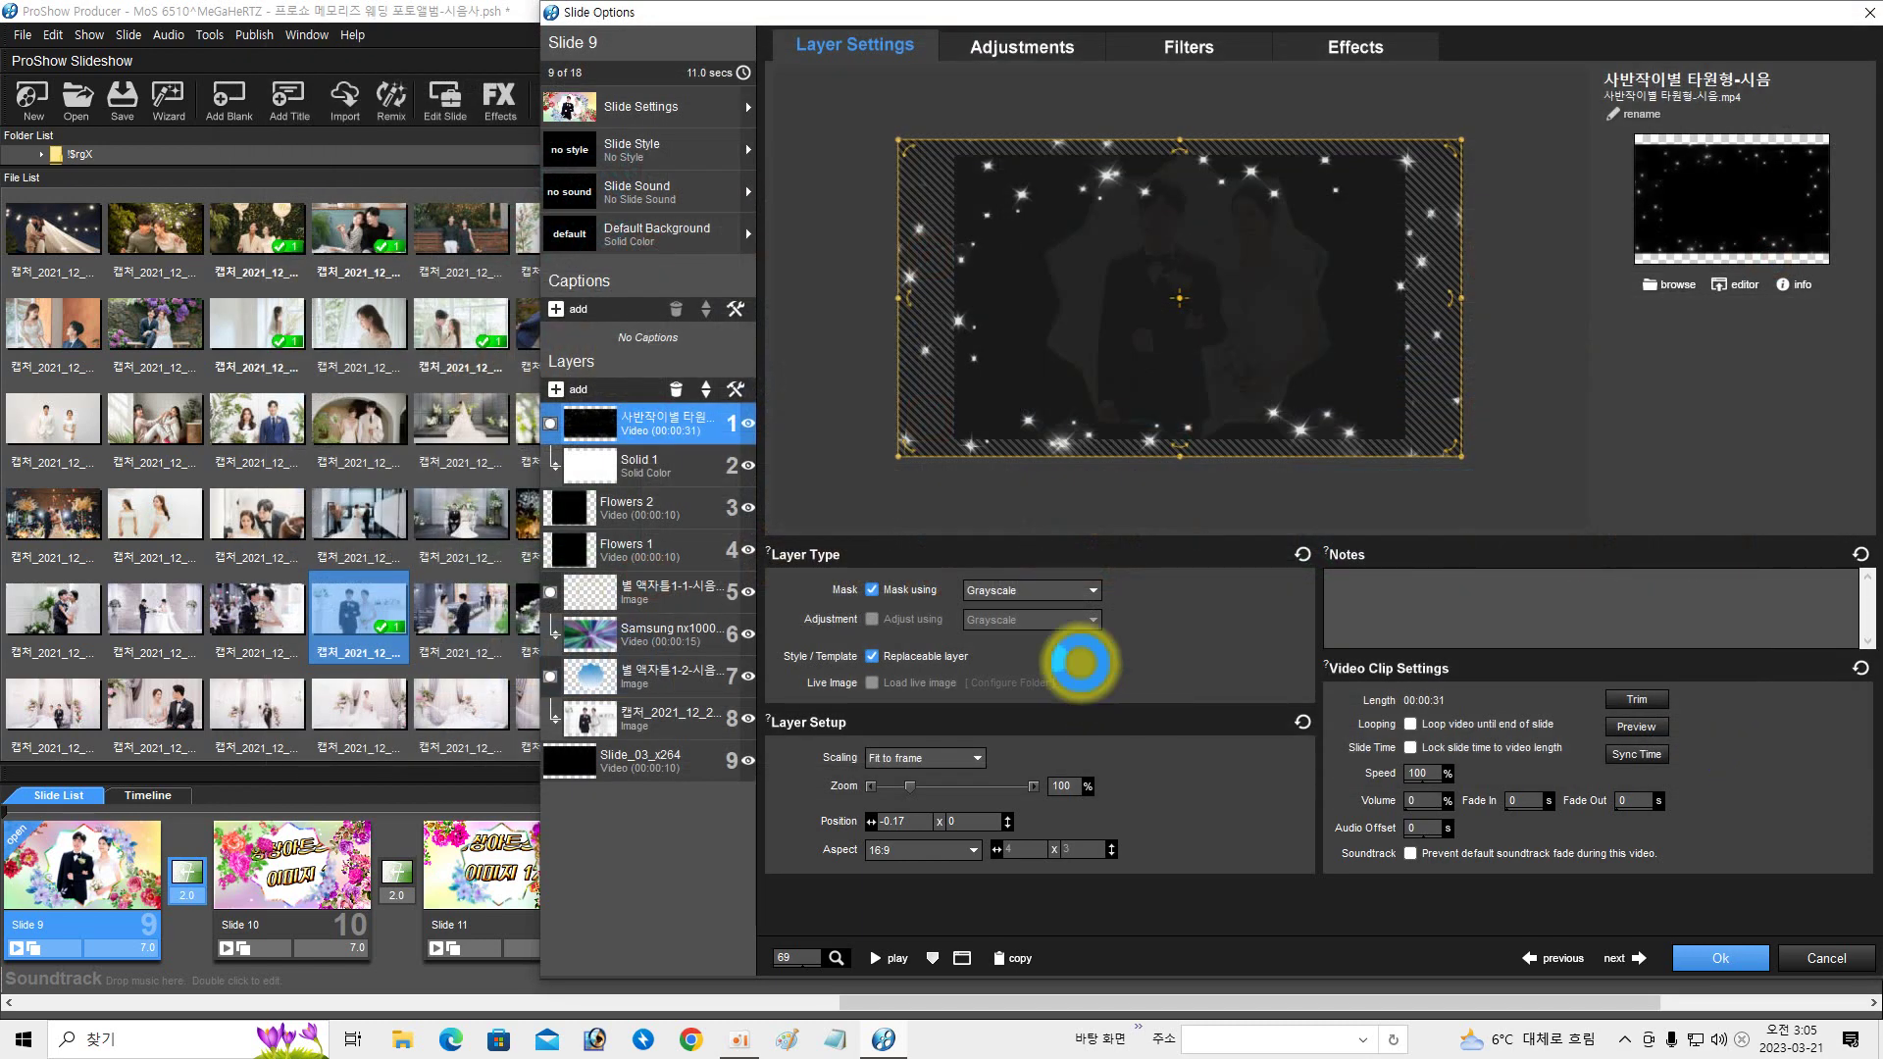
- Play slide 9 to preview the 물방울 mask, stop playback and go to slide 10
{"action": "left_click", "coordinate": [875, 958]}
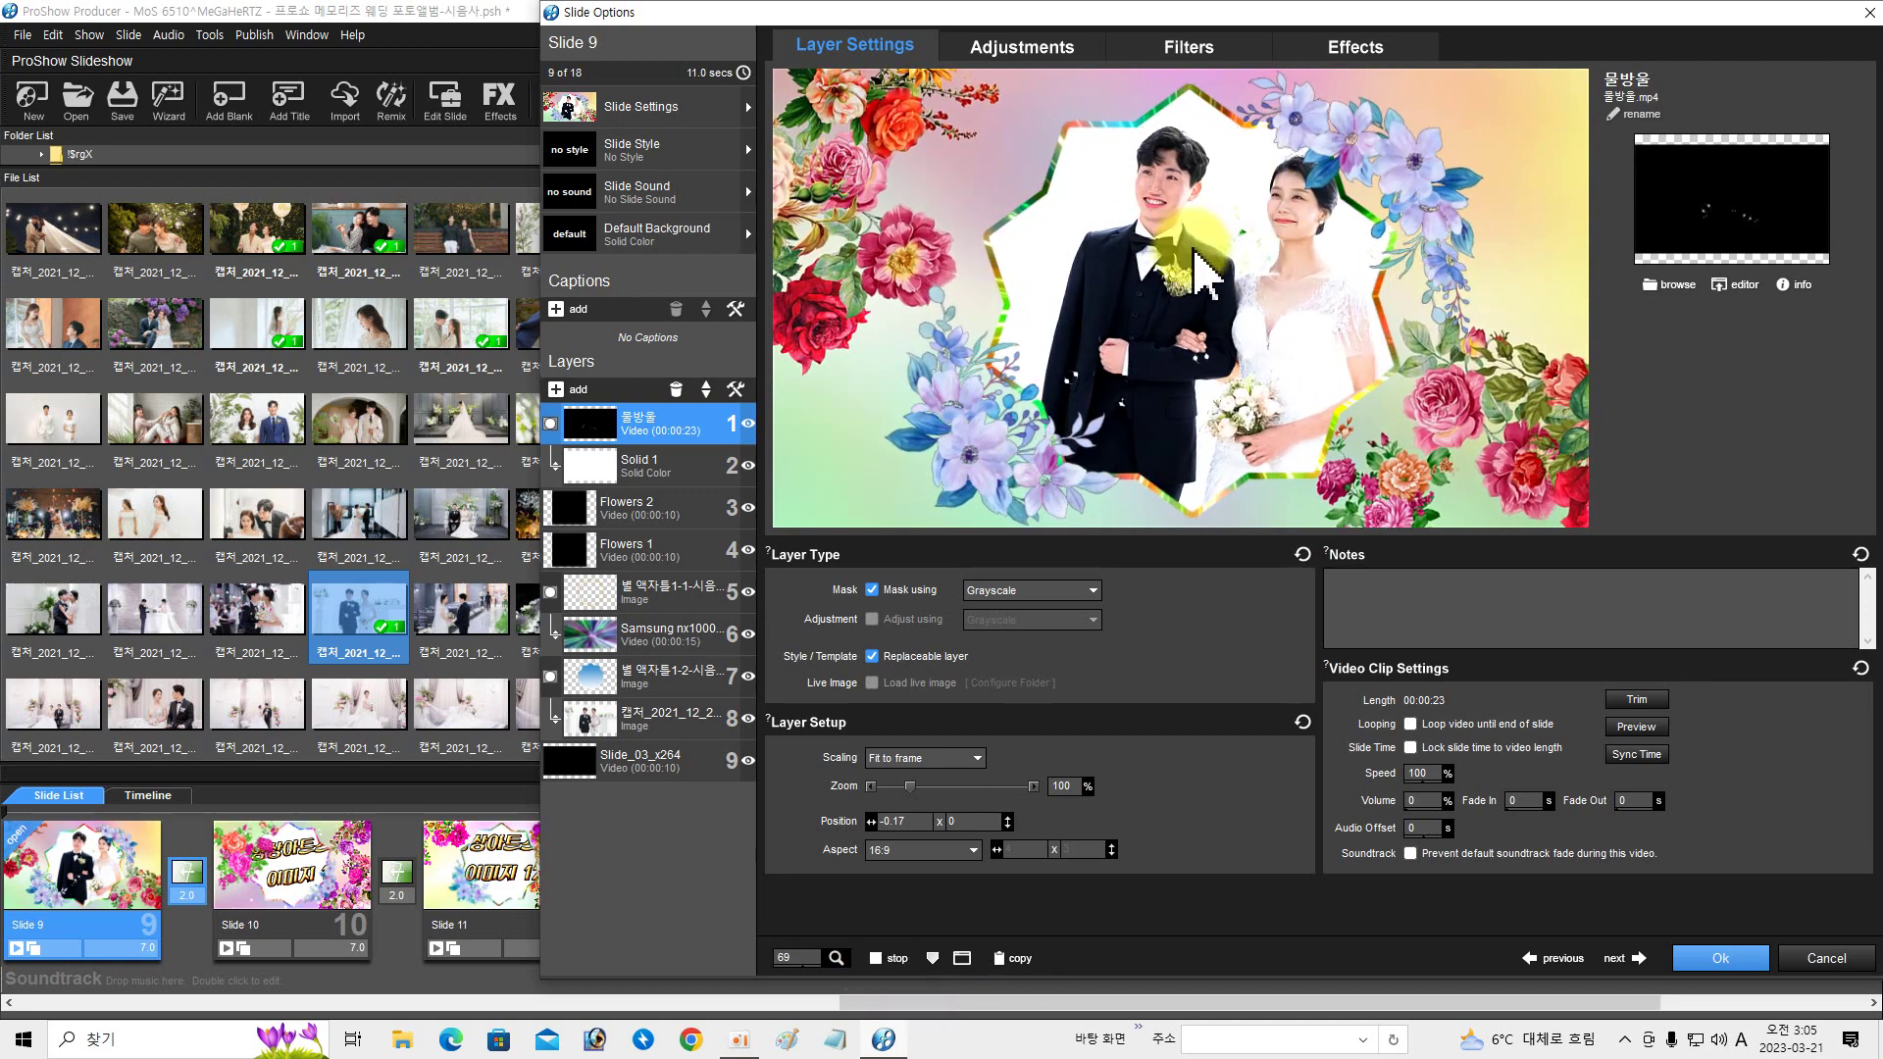
{"action": "left_click", "coordinate": [1025, 308]}
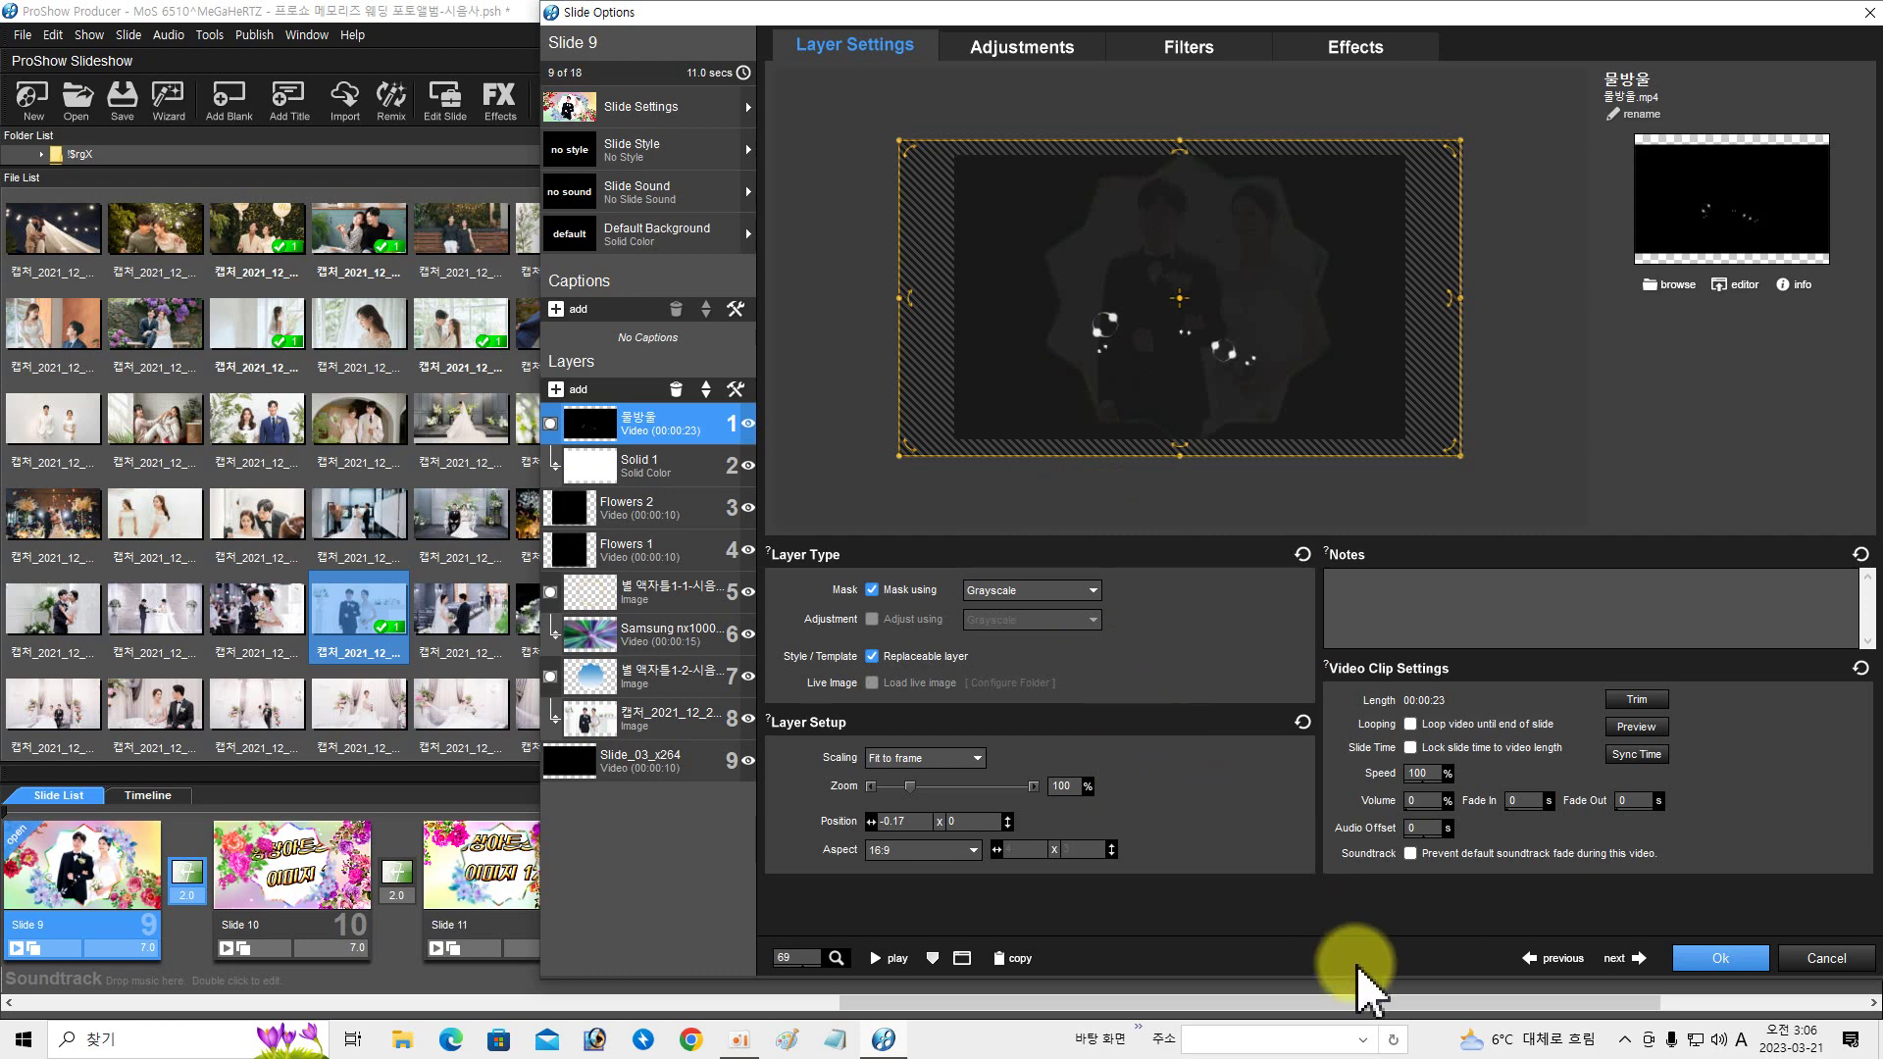
{"action": "left_click", "coordinate": [1640, 959]}
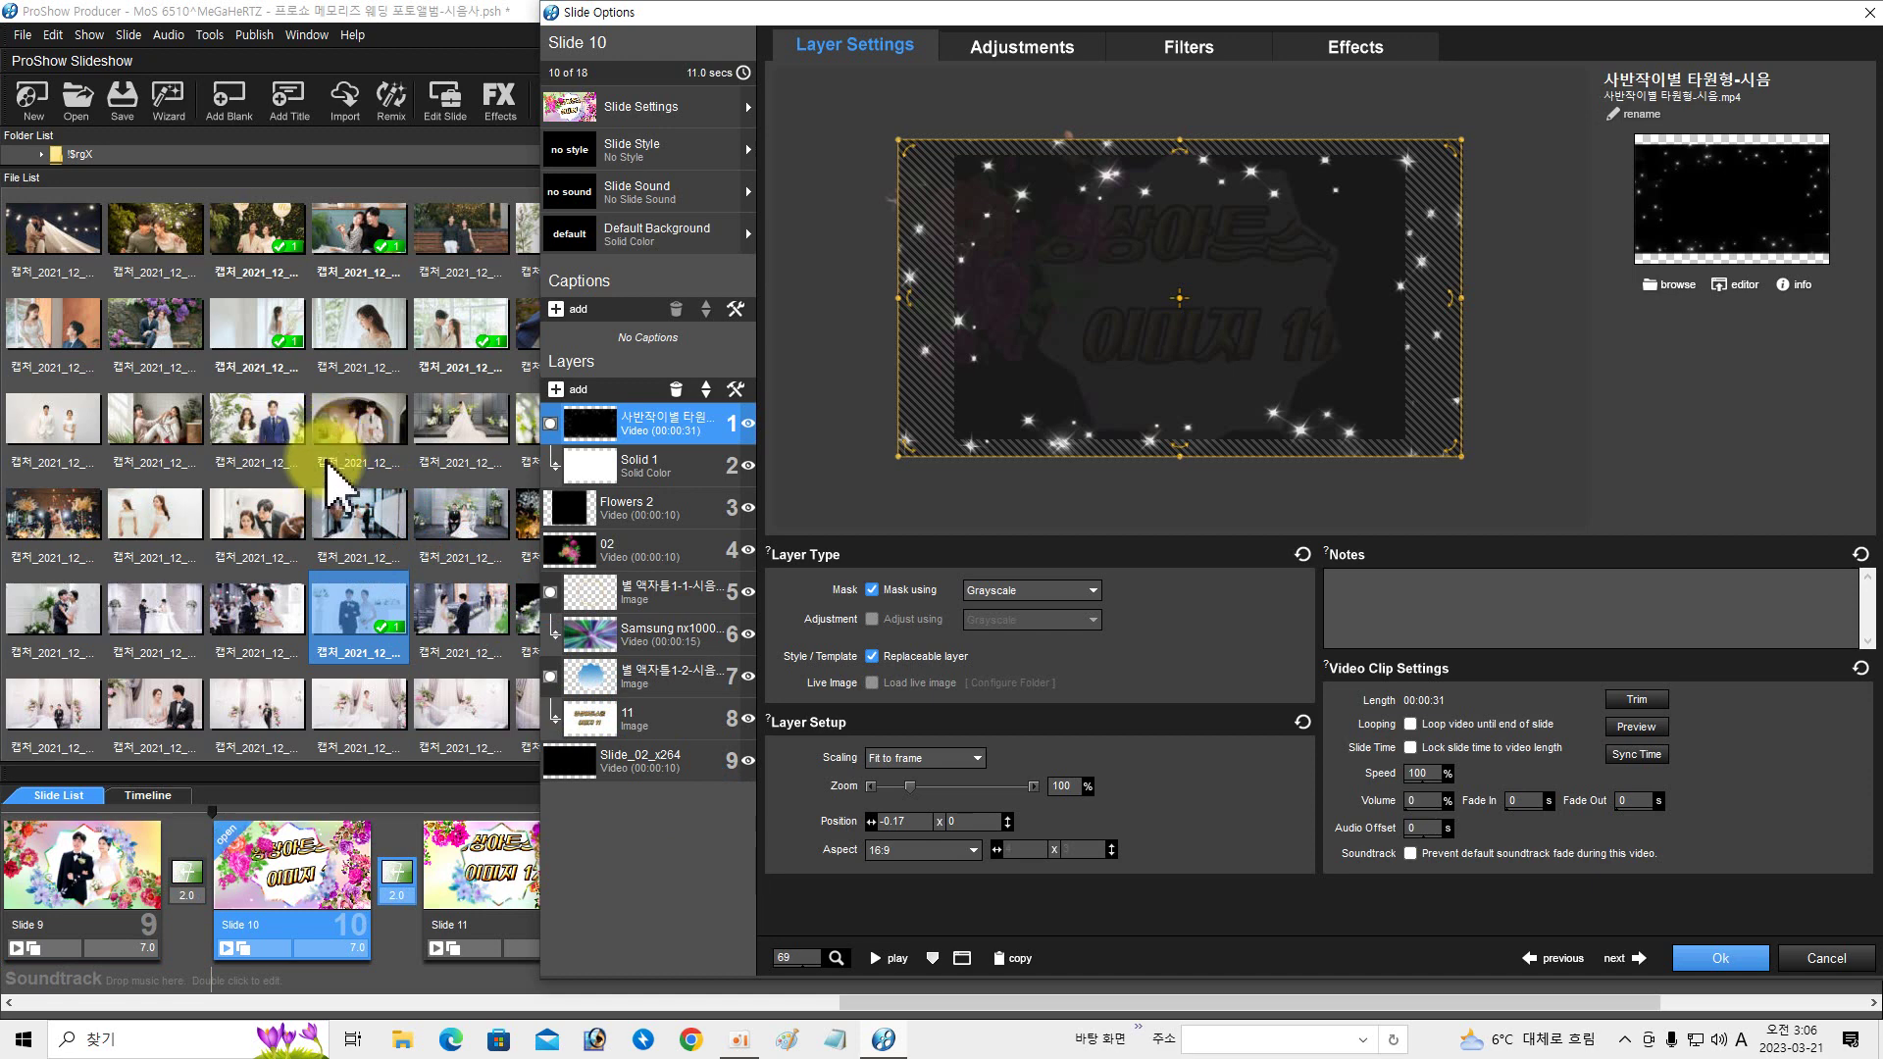
- Replace slide 10's layer 8 placeholder with 캡처_2021_12_27_22_27_27_486.png and position the couple at about -0.29 x 0.09 within the frame
{"action": "left_click_drag", "start_coordinate": [361, 518], "coordinate": [597, 734]}
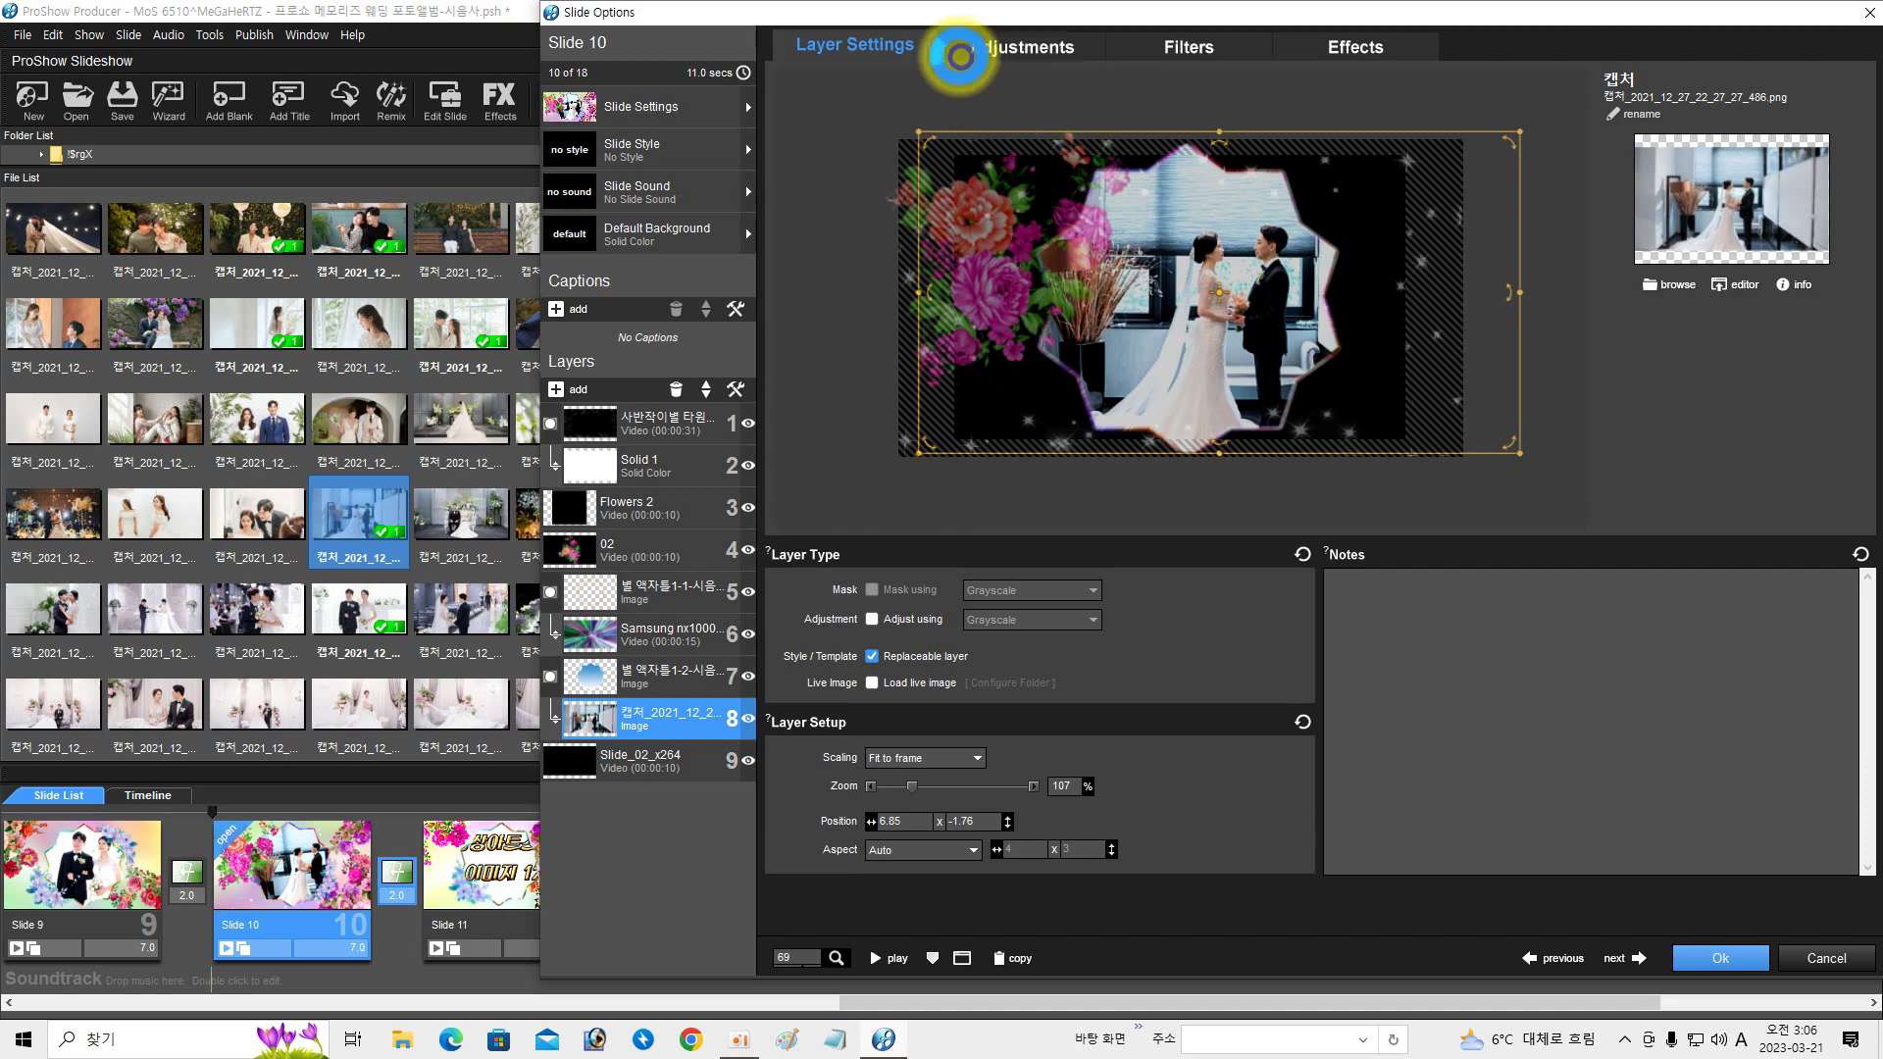
{"action": "left_click", "coordinate": [959, 57]}
{"action": "left_click", "coordinate": [883, 59]}
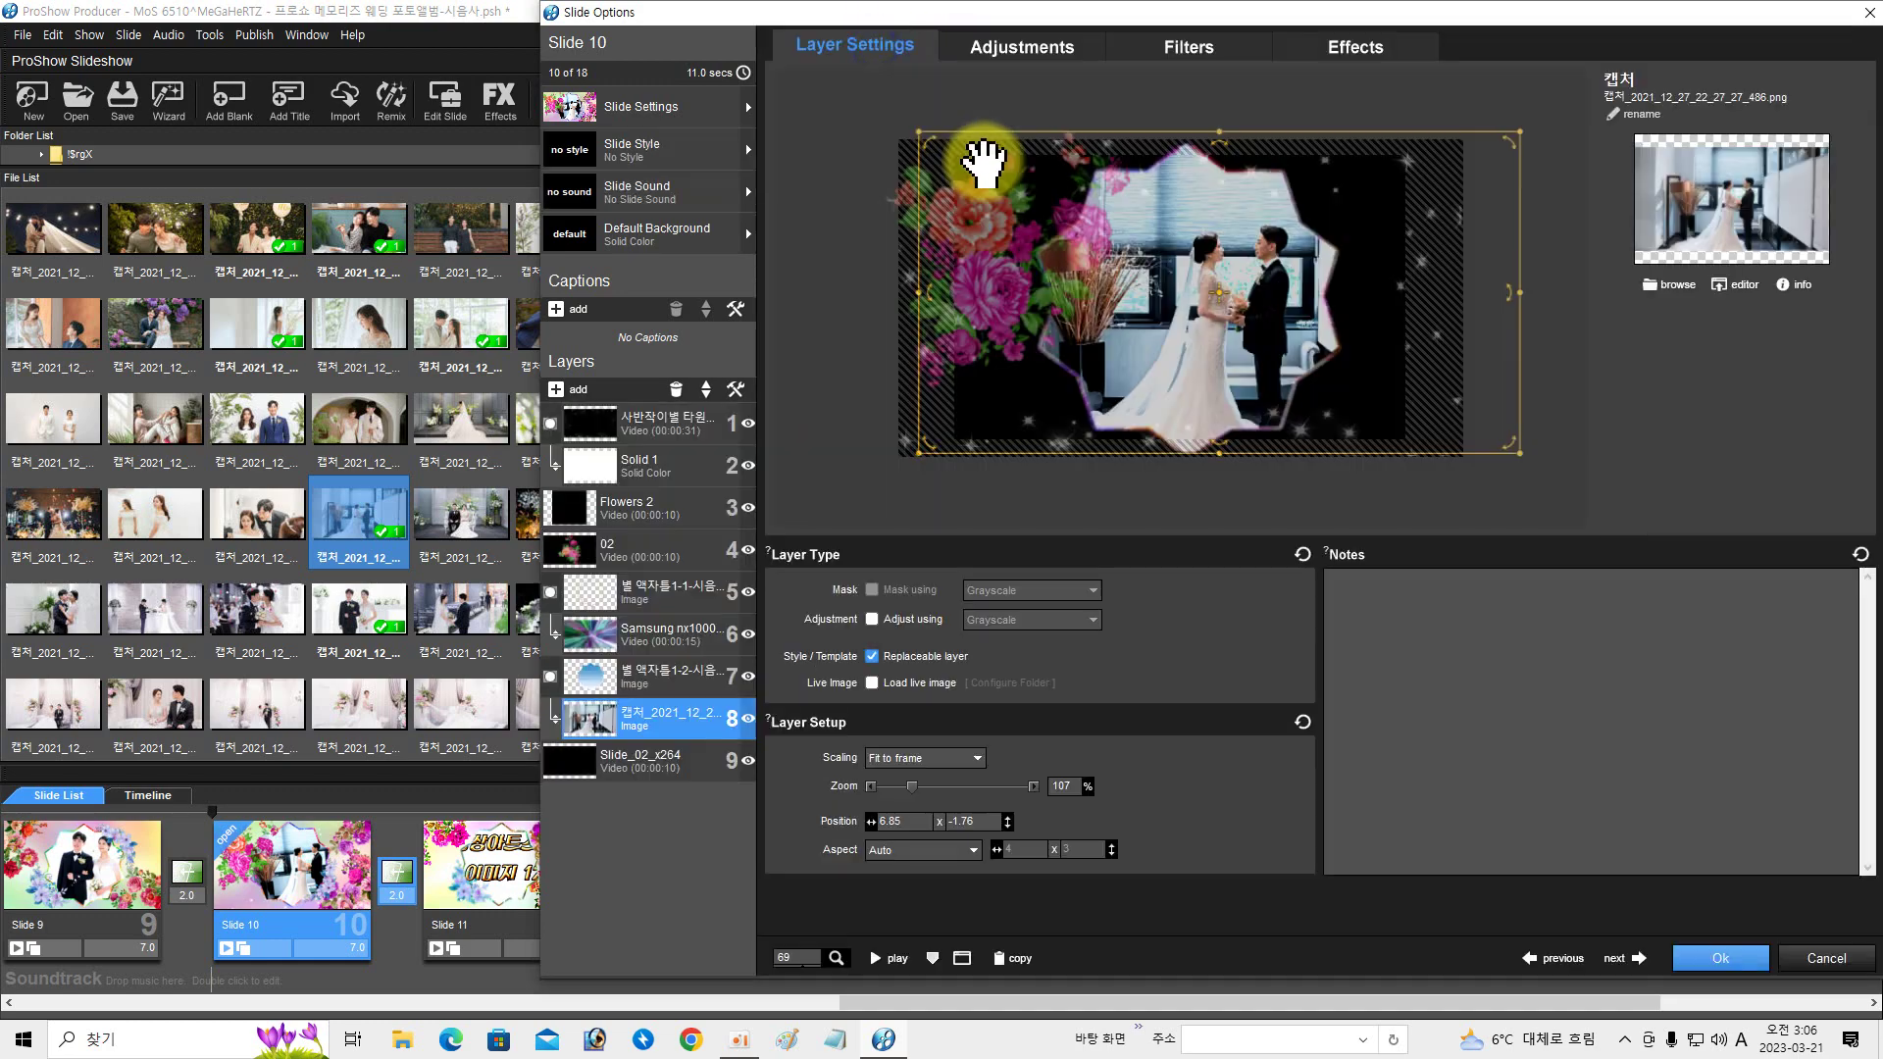
{"action": "left_click_drag", "start_coordinate": [1153, 284], "coordinate": [1101, 285]}
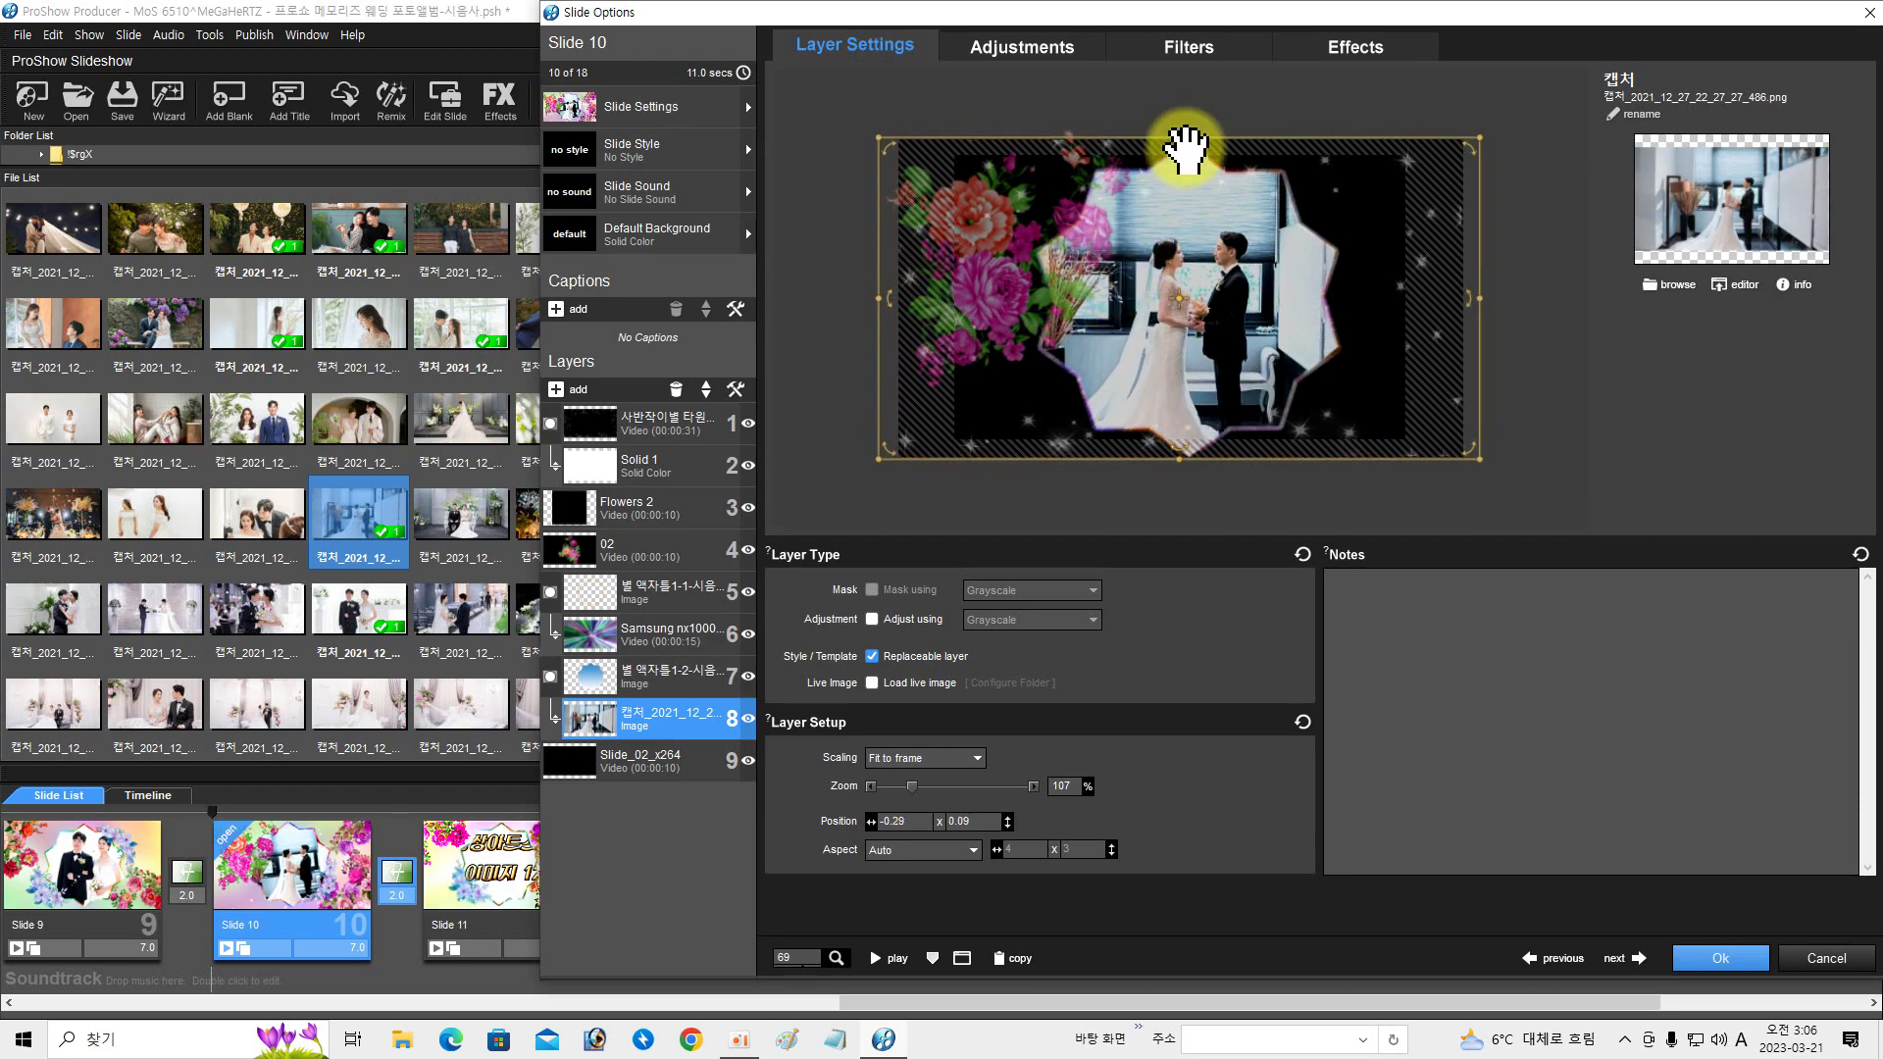
- Play slide 10 to preview the framed couple photo and accept the slide's changes, returning to the start of the slide list
{"action": "left_click", "coordinate": [883, 958]}
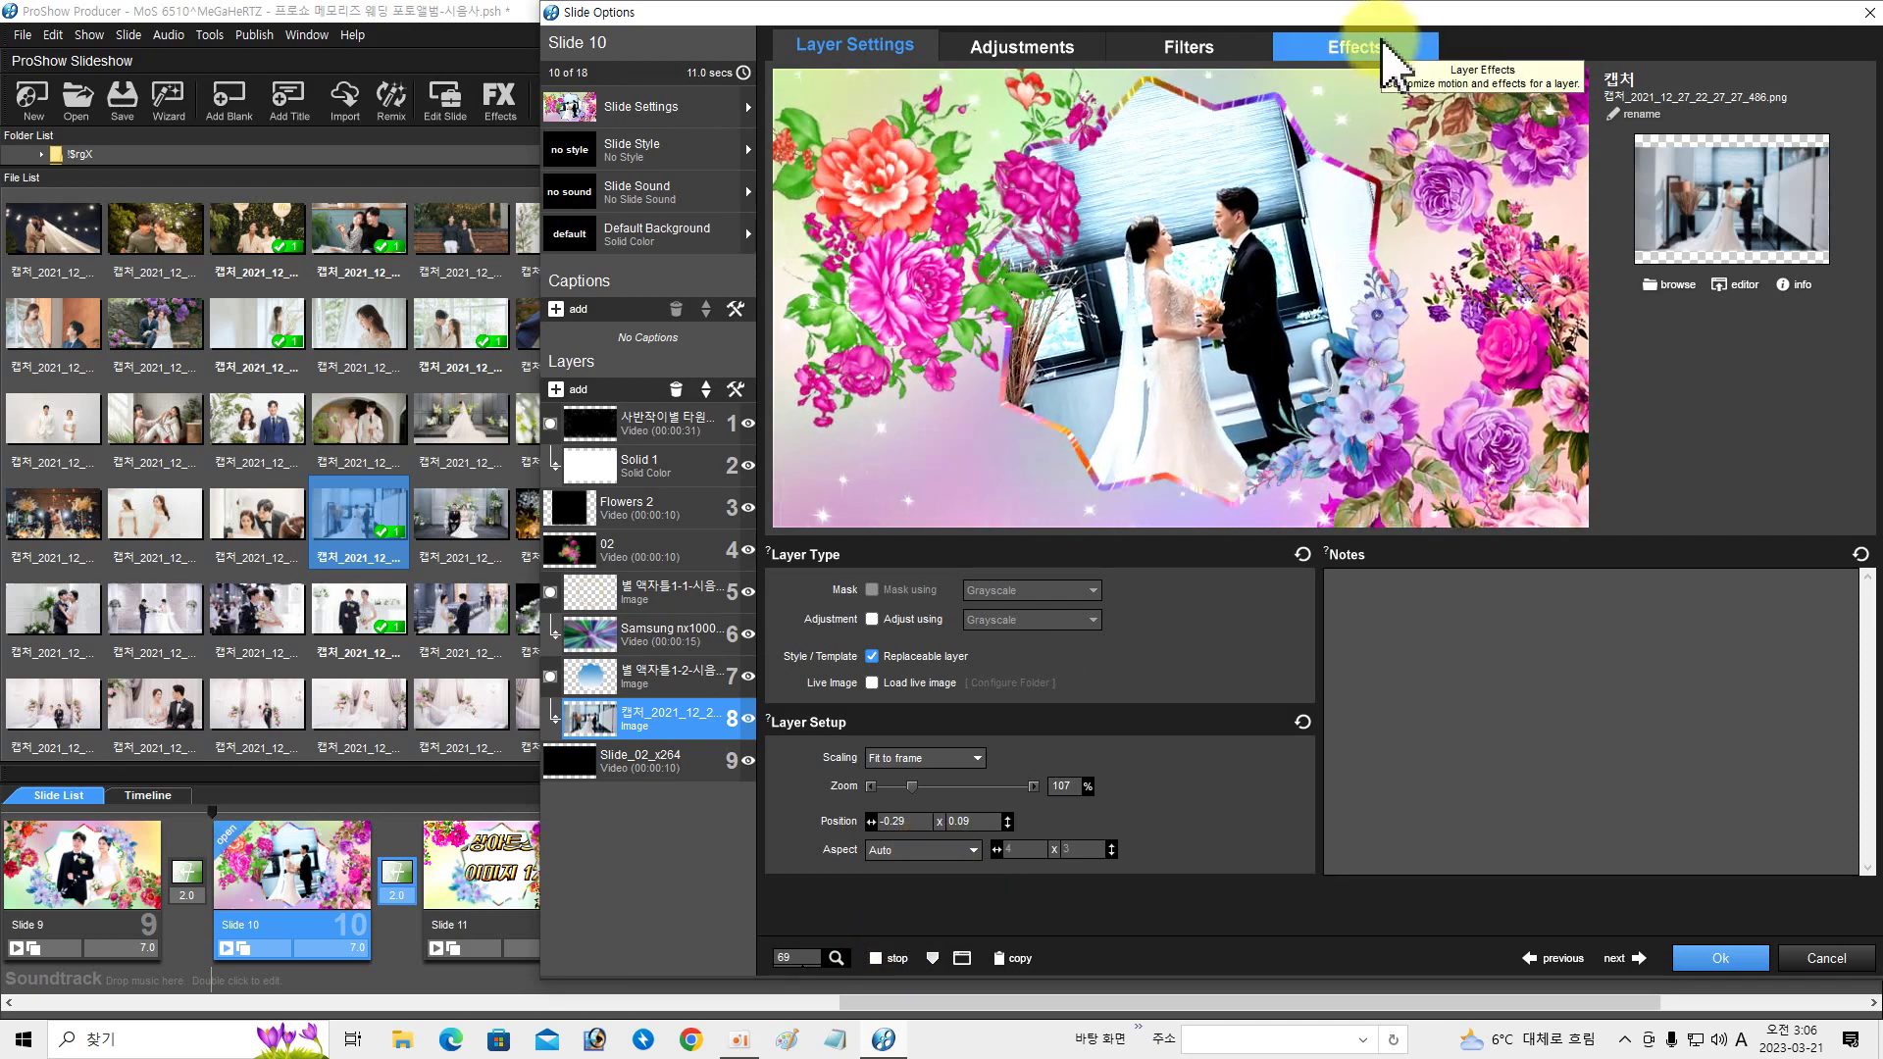
{"action": "left_click", "coordinate": [1694, 961]}
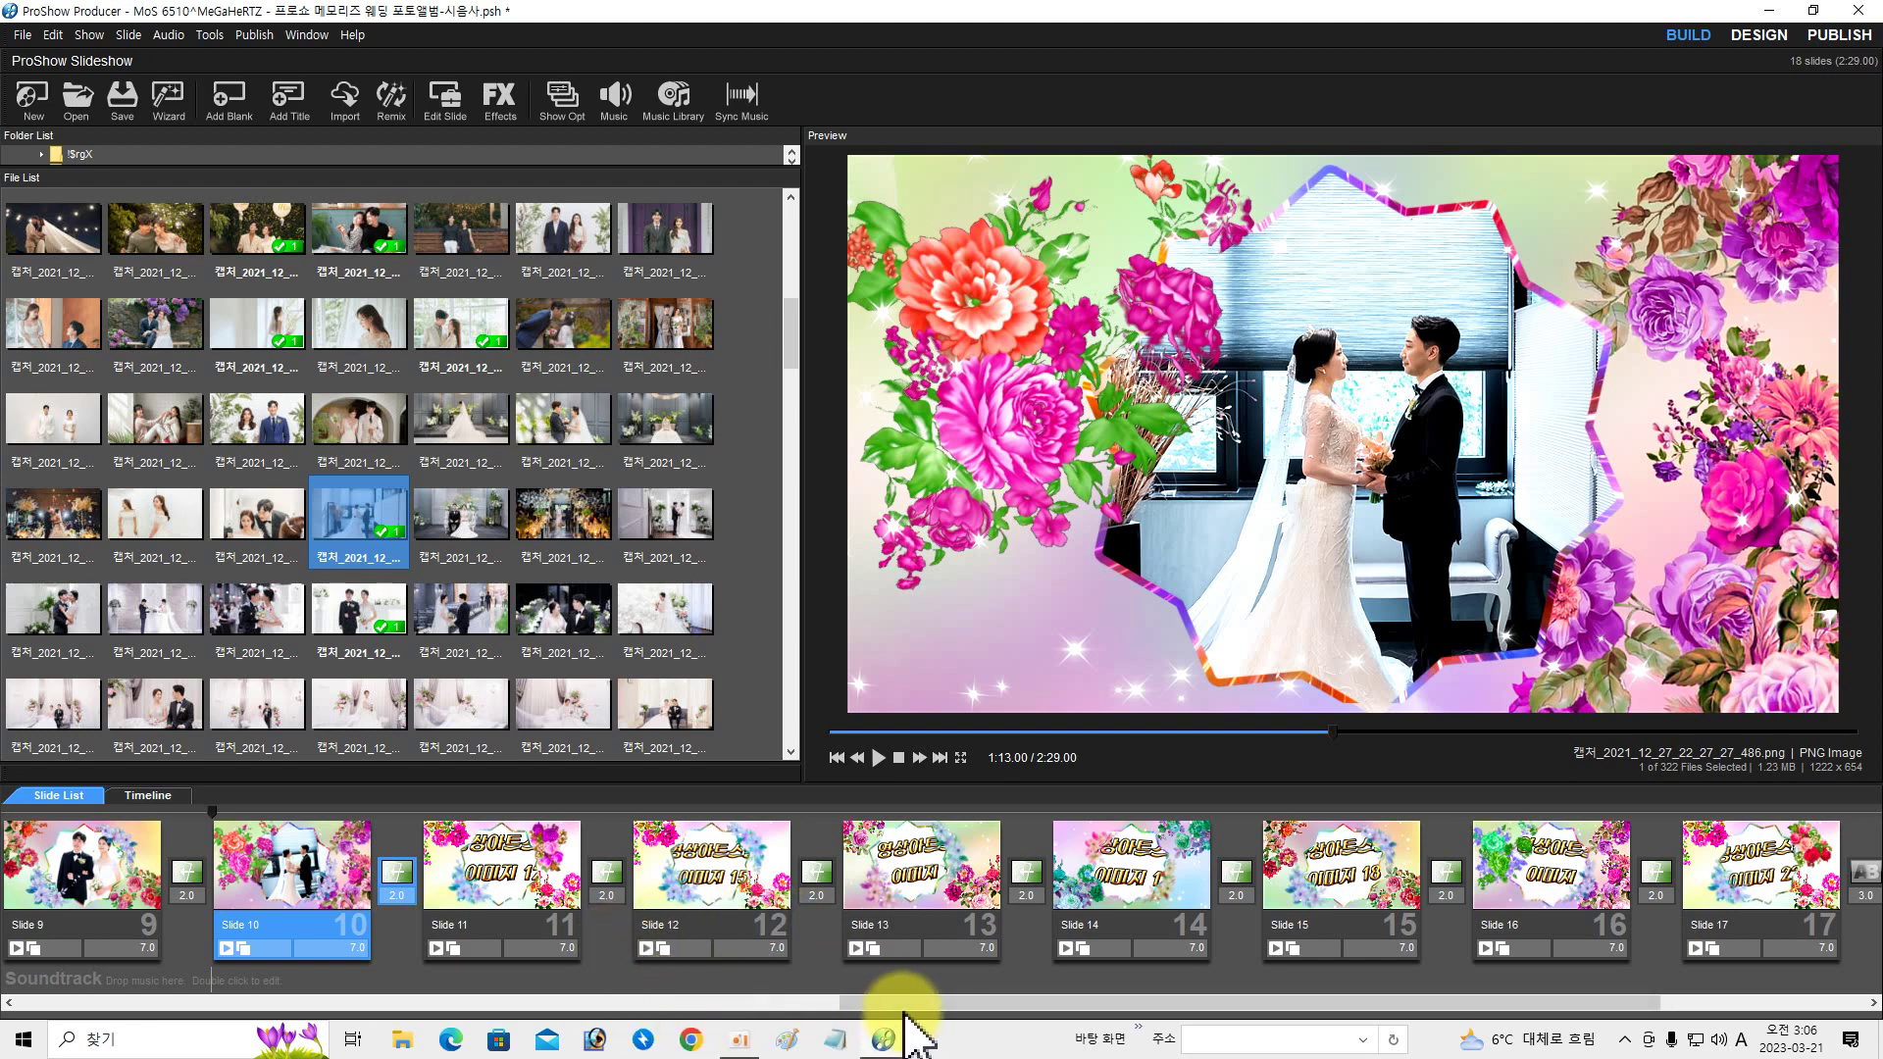
{"action": "left_click_drag", "start_coordinate": [891, 1003], "coordinate": [85, 1008]}
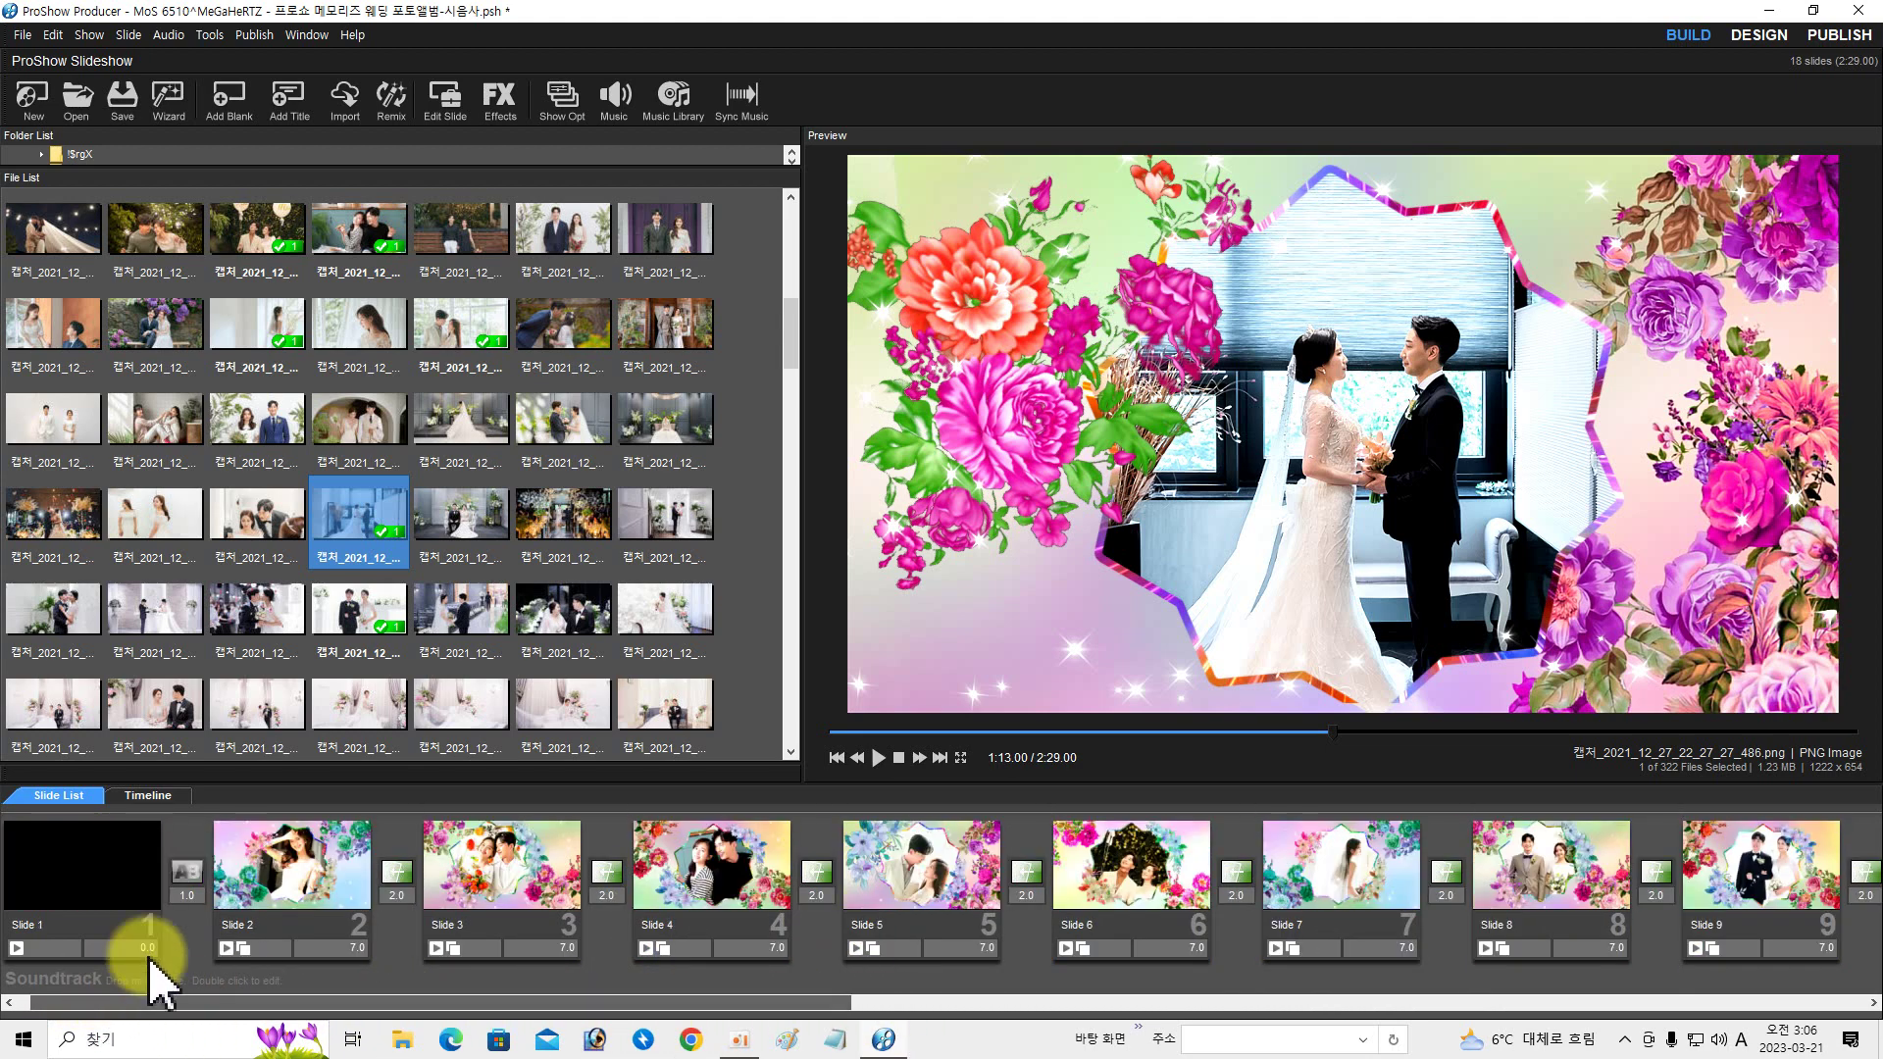